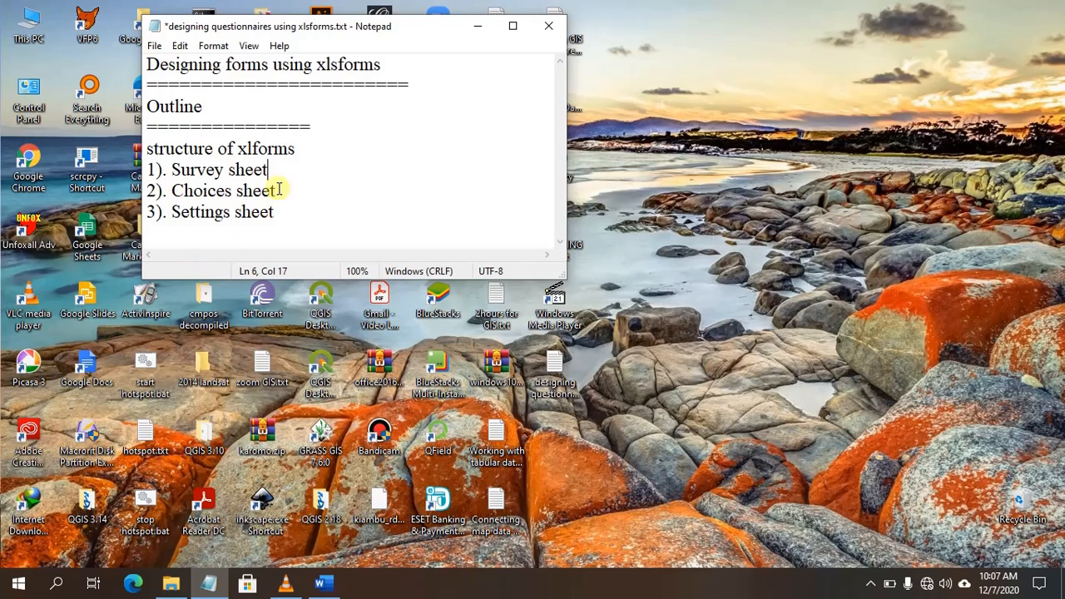
Step: Switch to Word with the questionaire_class.docx document and enlarge its view to 150%
{"action": "left_click_drag", "start_coordinate": [238, 149], "coordinate": [303, 150]}
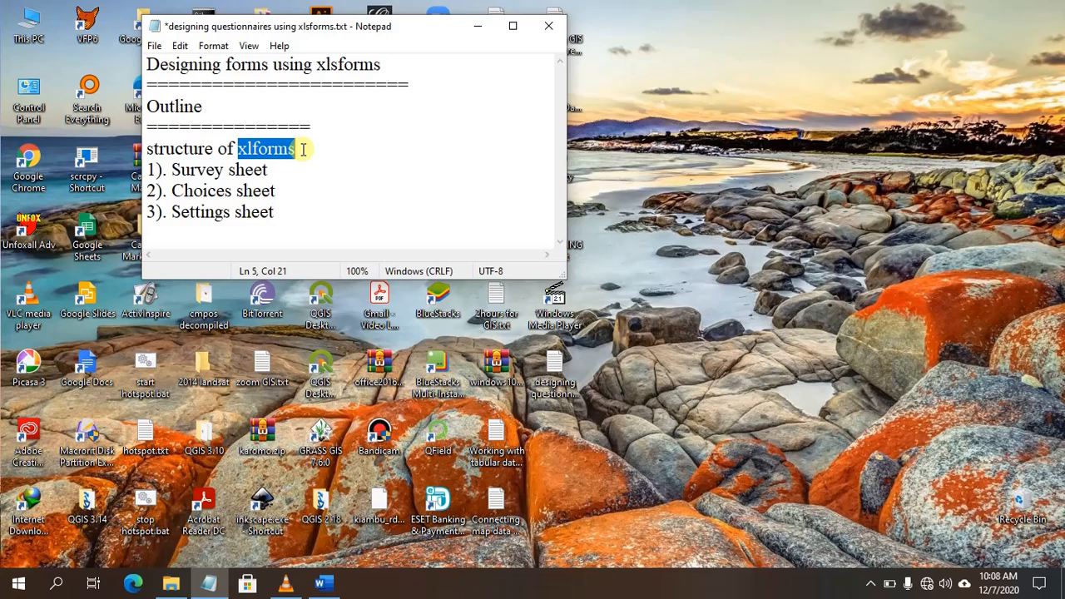
{"action": "left_click", "coordinate": [324, 584]}
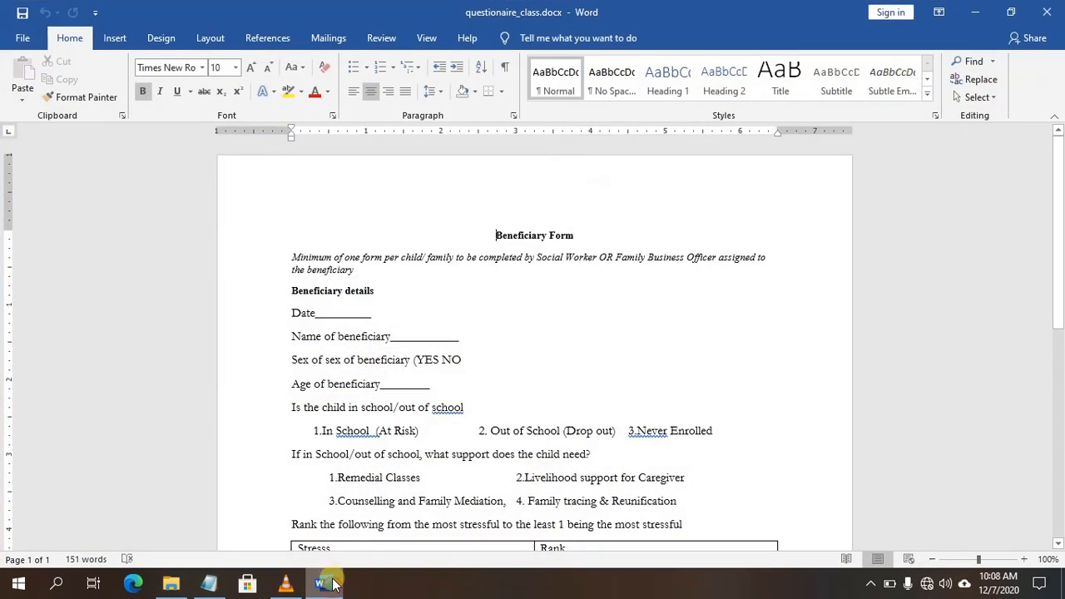
{"action": "left_click", "coordinate": [1024, 559]}
{"action": "left_click", "coordinate": [1024, 560]}
{"action": "left_click", "coordinate": [1024, 559]}
{"action": "left_click", "coordinate": [1024, 560]}
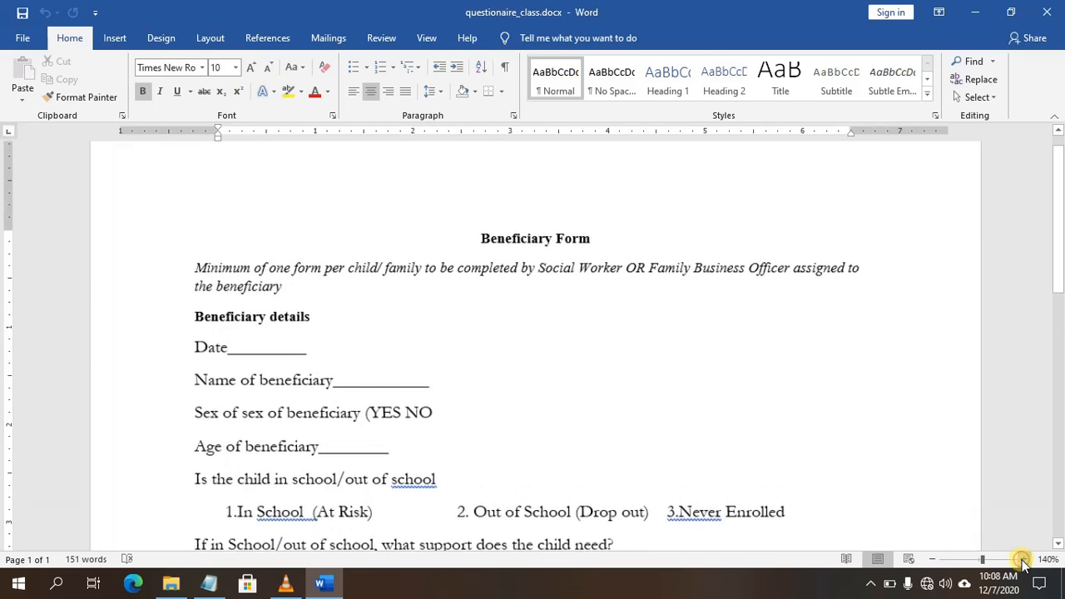
{"action": "left_click", "coordinate": [1023, 560]}
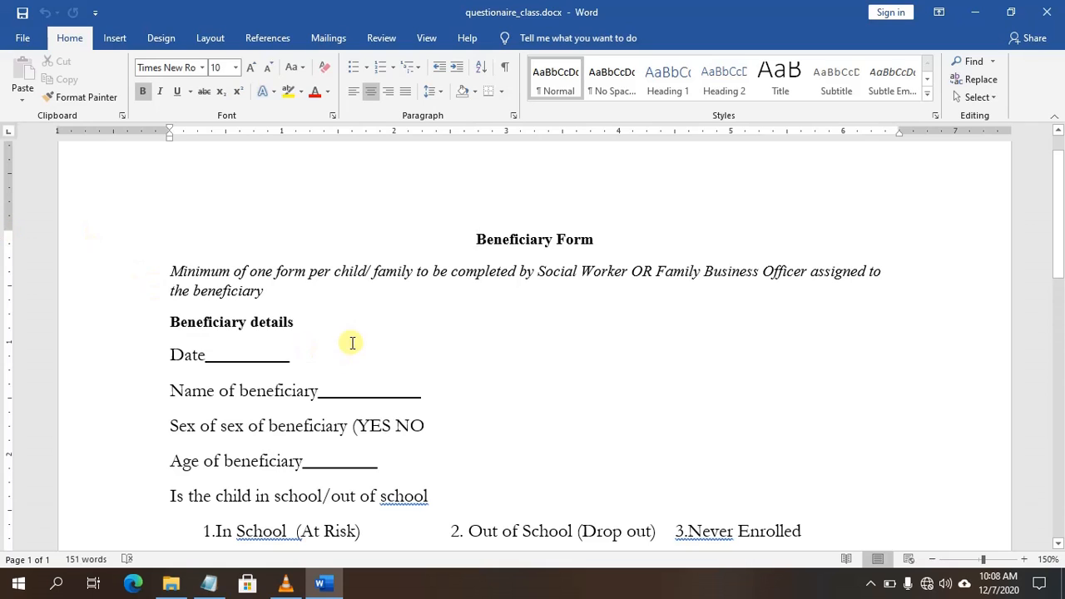
Step: Review the Beneficiary Form from the beneficiary details through the ranking, rating and school tables to the photo and GPS items
{"action": "scroll", "coordinate": [247, 341], "scroll_direction": "down", "scroll_amount": 6}
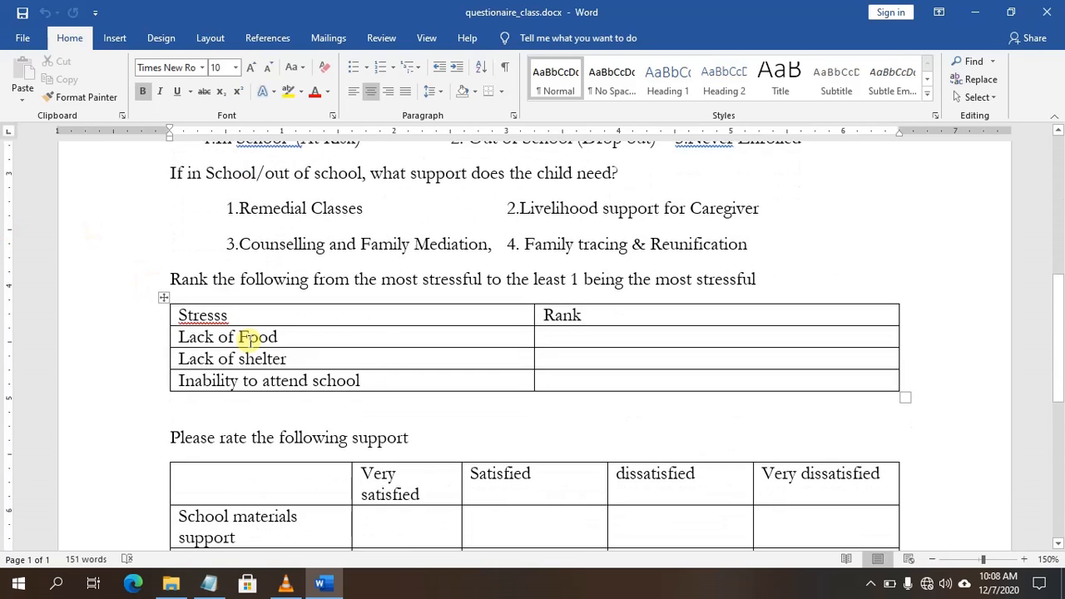
{"action": "scroll", "coordinate": [249, 342], "scroll_direction": "down", "scroll_amount": 2}
{"action": "scroll", "coordinate": [248, 341], "scroll_direction": "down", "scroll_amount": 2}
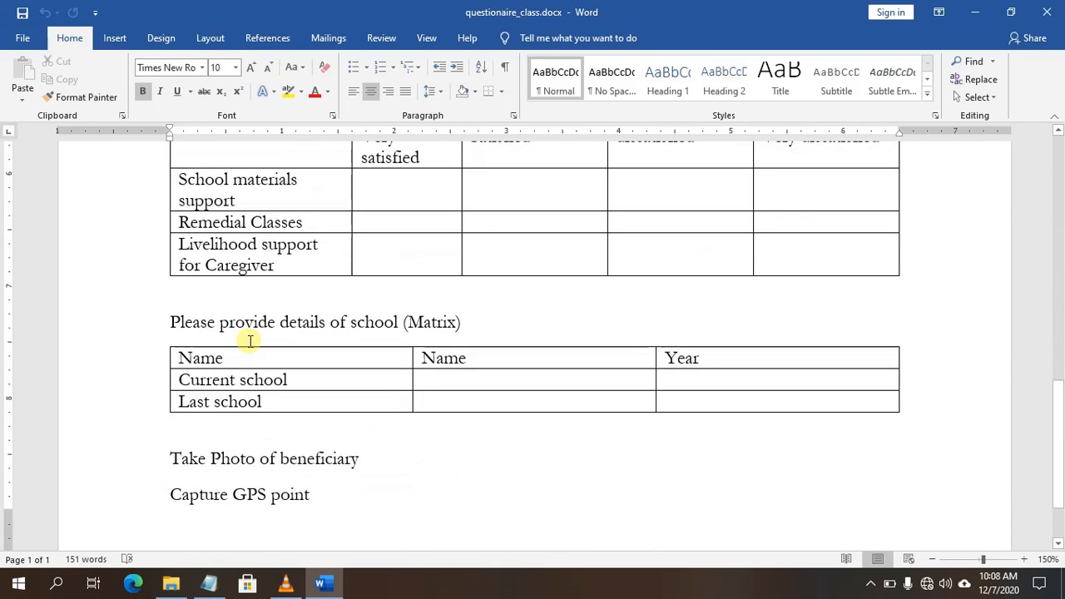
{"action": "scroll", "coordinate": [218, 424], "scroll_direction": "up", "scroll_amount": 5}
{"action": "scroll", "coordinate": [240, 409], "scroll_direction": "down", "scroll_amount": 4}
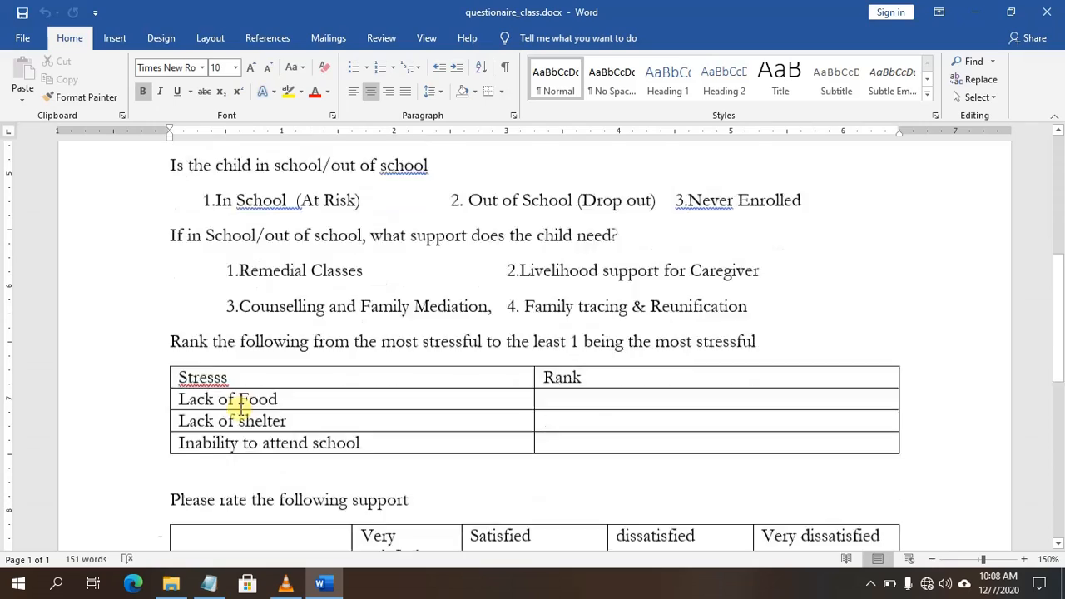
{"action": "scroll", "coordinate": [241, 405], "scroll_direction": "up", "scroll_amount": 8}
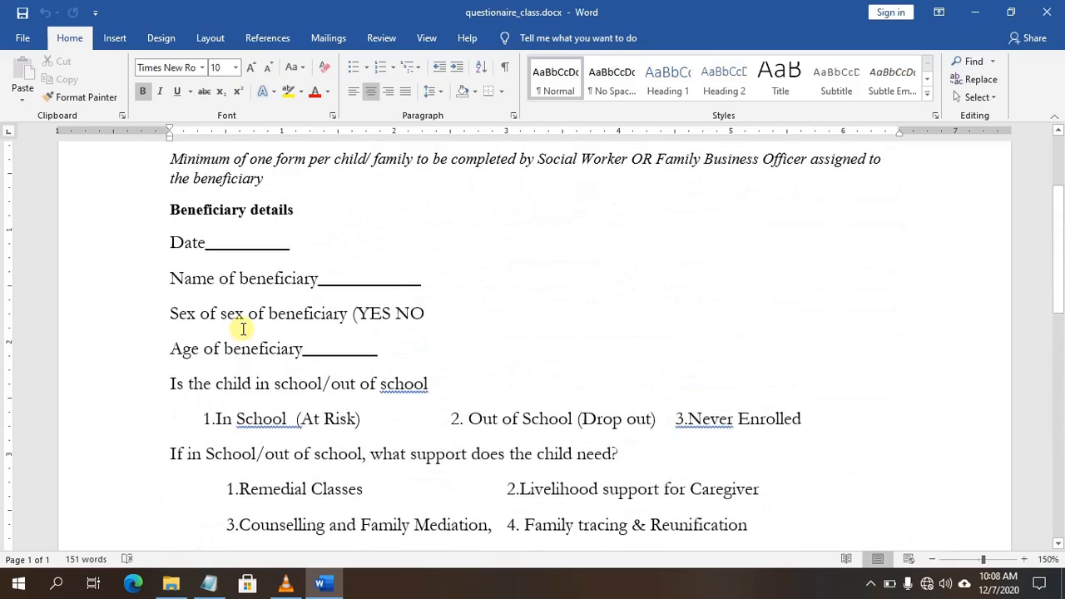
{"action": "scroll", "coordinate": [292, 412], "scroll_direction": "down", "scroll_amount": 6}
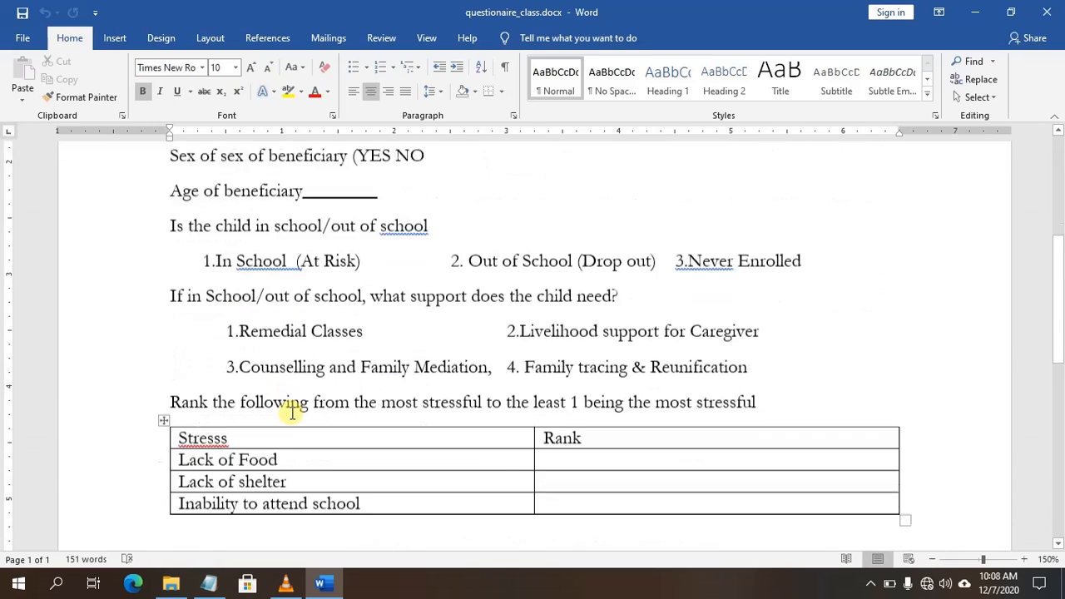
{"action": "scroll", "coordinate": [292, 413], "scroll_direction": "down", "scroll_amount": 4}
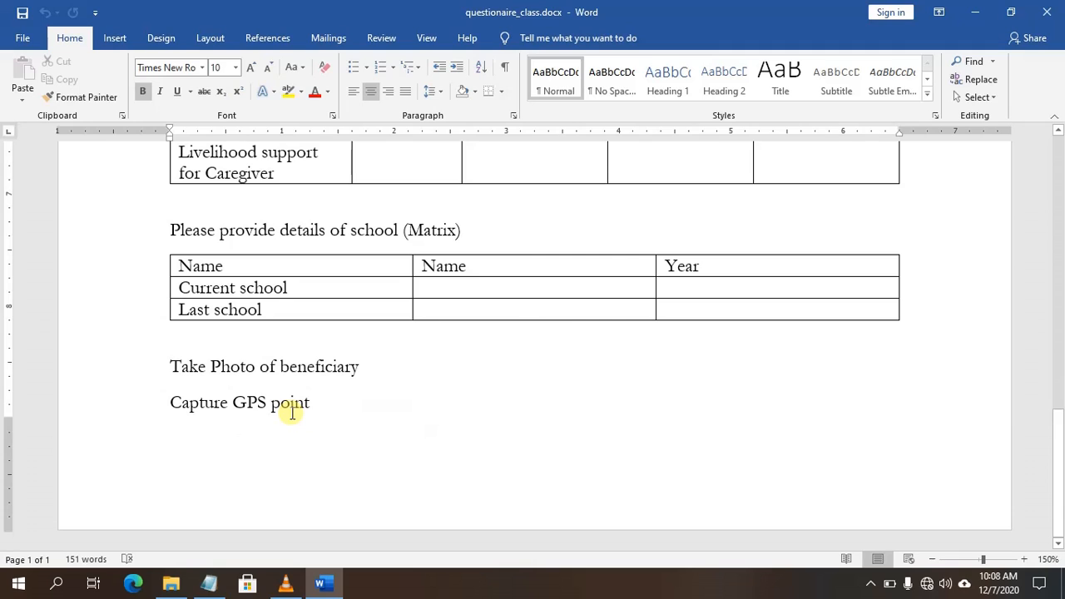
{"action": "scroll", "coordinate": [292, 412], "scroll_direction": "up", "scroll_amount": 6}
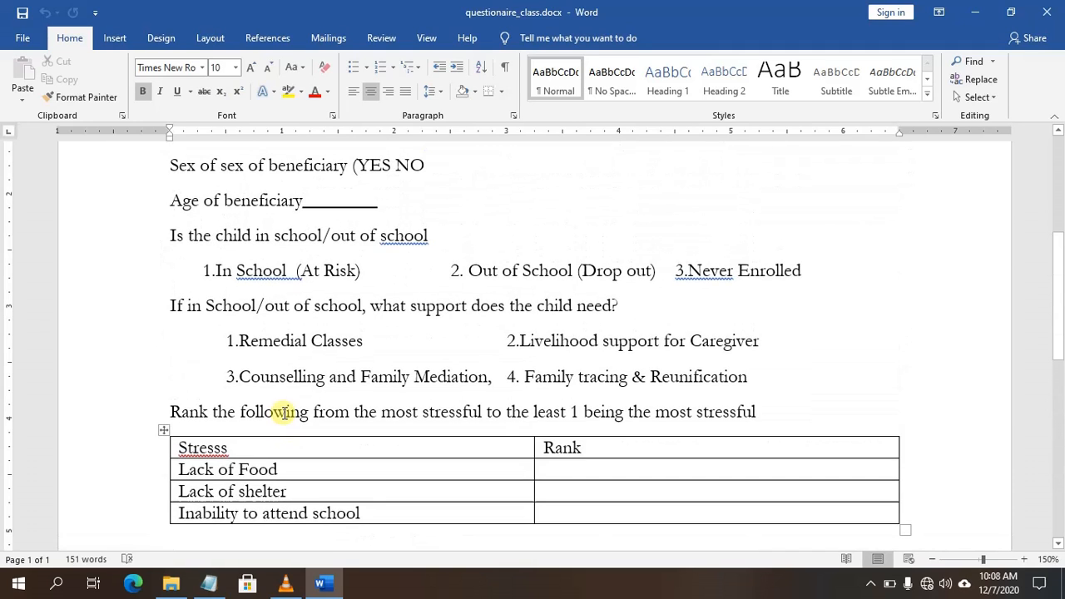
{"action": "scroll", "coordinate": [284, 412], "scroll_direction": "up", "scroll_amount": 4}
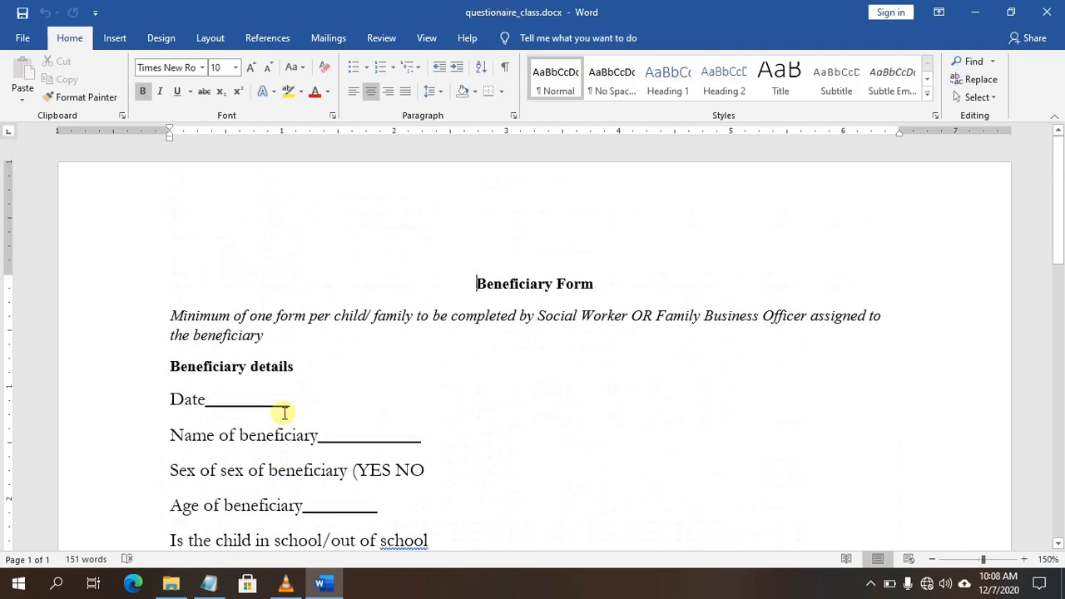
{"action": "scroll", "coordinate": [284, 412], "scroll_direction": "down", "scroll_amount": 3}
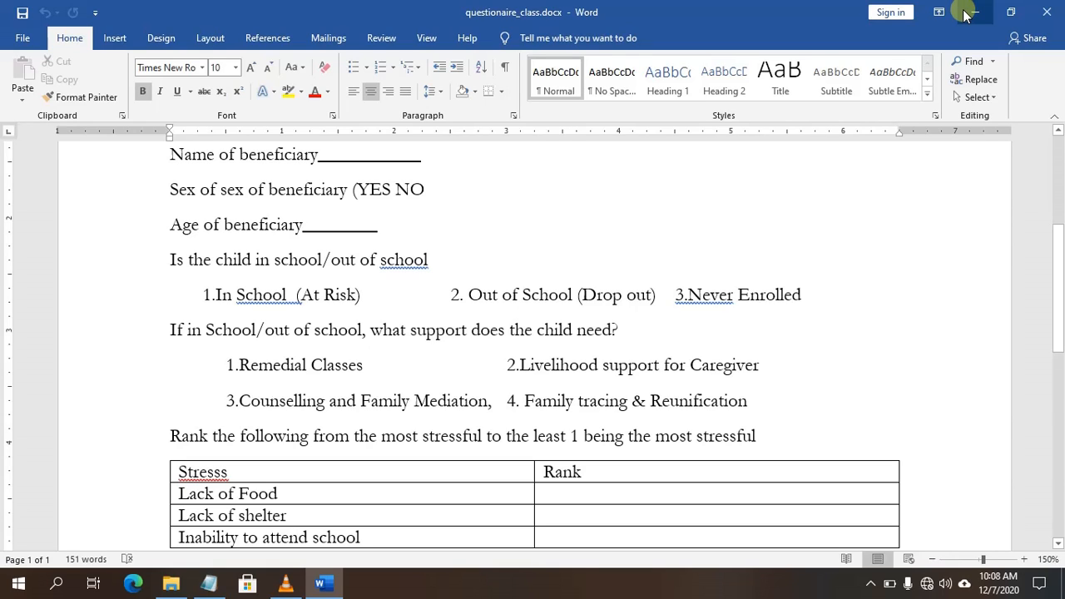
{"action": "scroll", "coordinate": [852, 261], "scroll_direction": "up", "scroll_amount": 5}
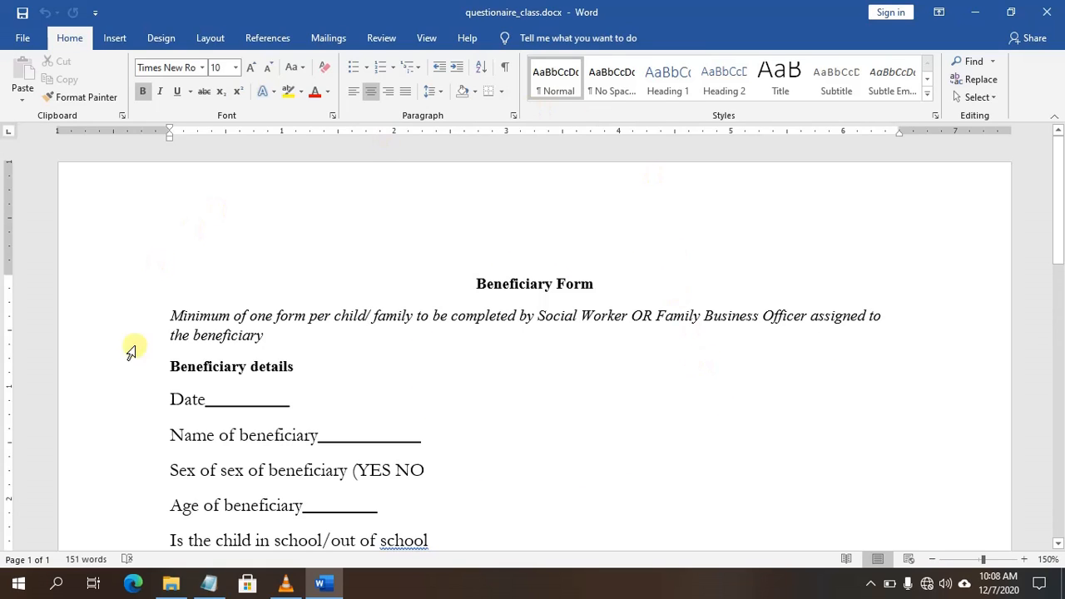
{"action": "scroll", "coordinate": [435, 413], "scroll_direction": "down", "scroll_amount": 3}
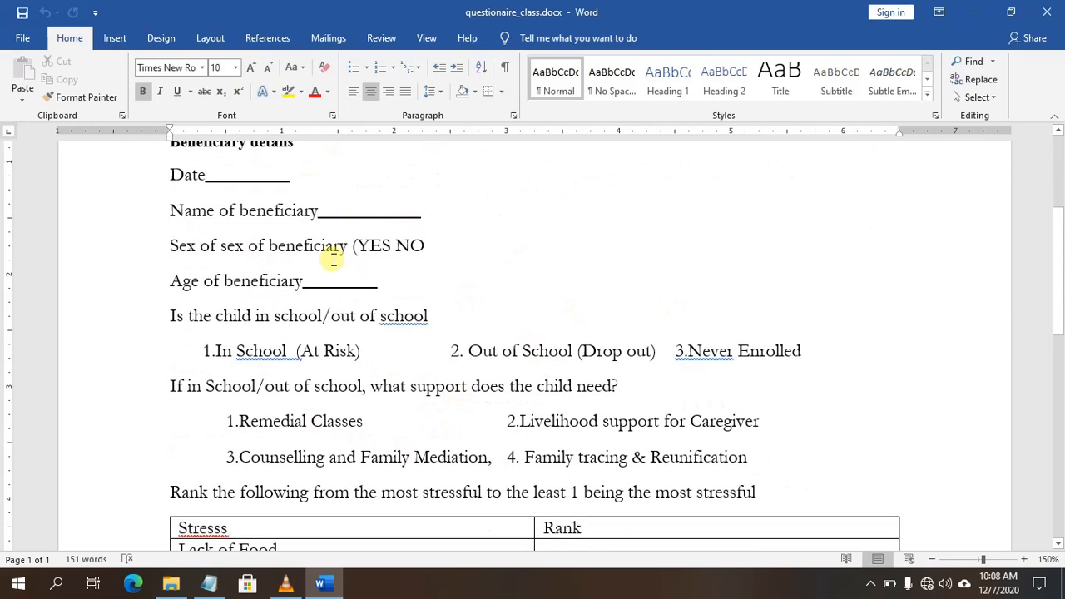
{"action": "scroll", "coordinate": [442, 407], "scroll_direction": "down", "scroll_amount": 6}
{"action": "scroll", "coordinate": [442, 408], "scroll_direction": "up", "scroll_amount": 2}
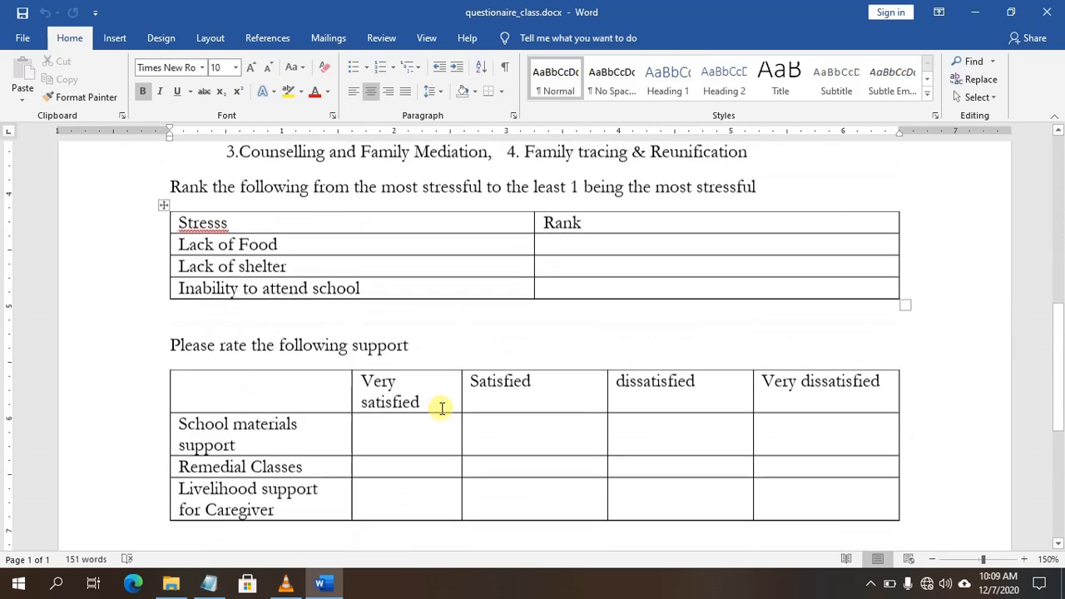
{"action": "scroll", "coordinate": [442, 408], "scroll_direction": "down", "scroll_amount": 2}
{"action": "scroll", "coordinate": [428, 404], "scroll_direction": "down", "scroll_amount": 2}
{"action": "scroll", "coordinate": [421, 404], "scroll_direction": "up", "scroll_amount": 15}
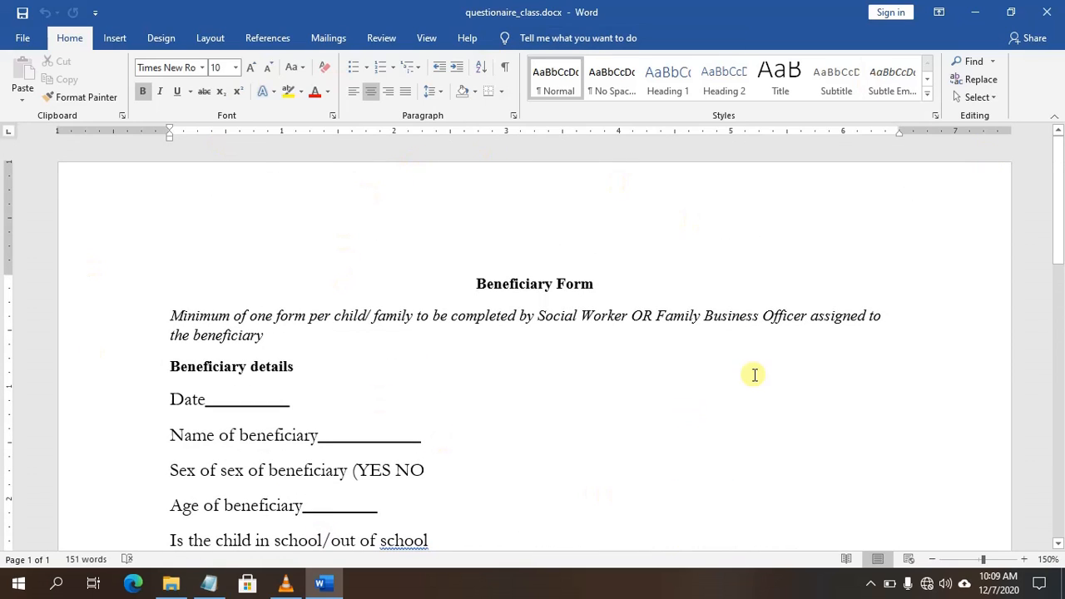
{"action": "scroll", "coordinate": [407, 375], "scroll_direction": "down", "scroll_amount": 7}
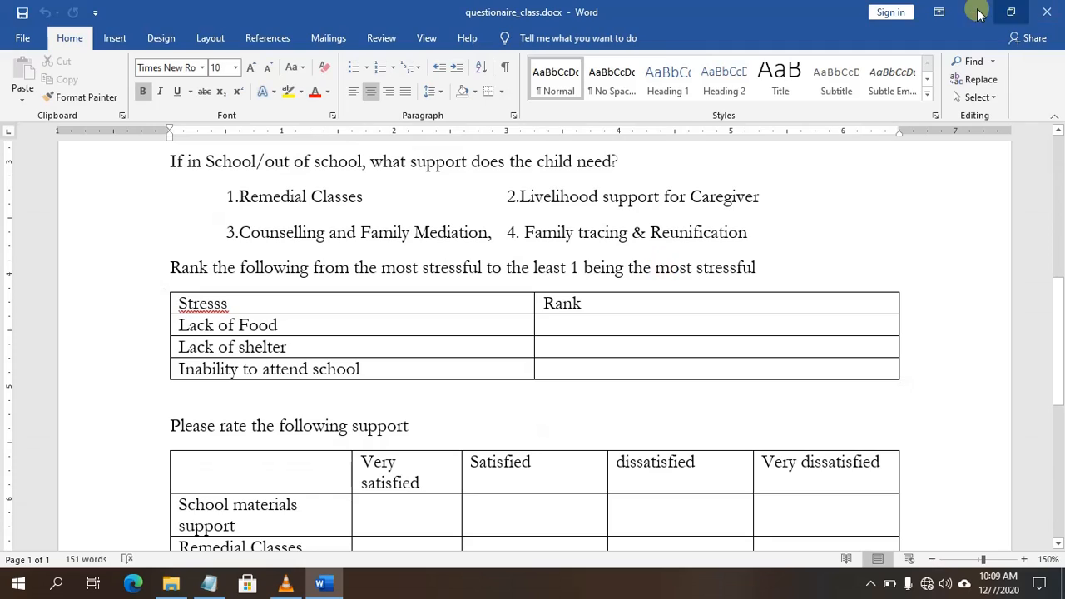
Step: Return to the desktop and create a new Microsoft Excel Worksheet file there
{"action": "left_click", "coordinate": [972, 13]}
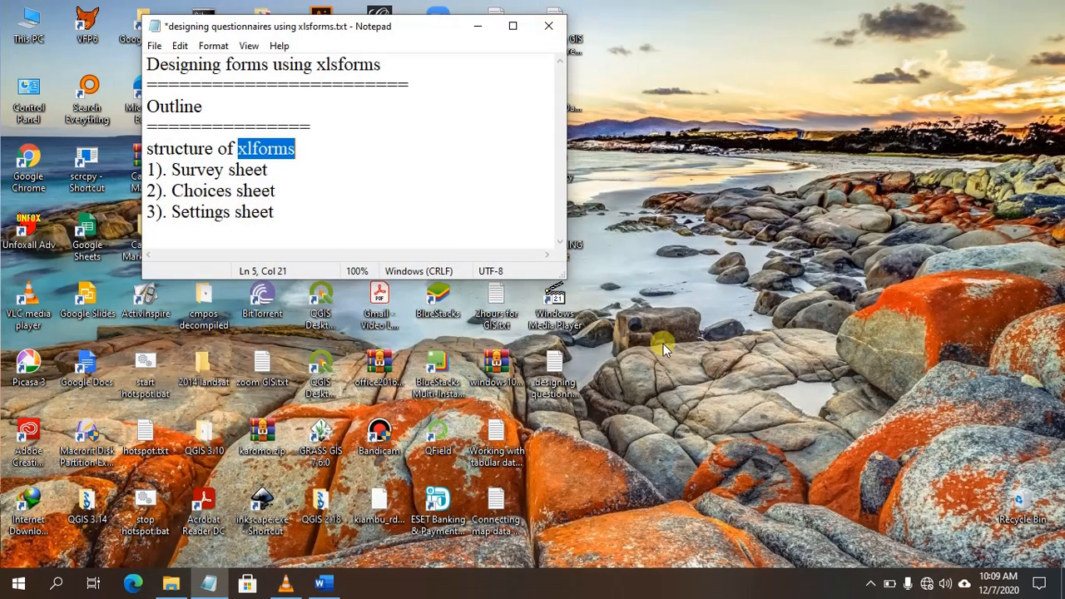
{"action": "right_click", "coordinate": [726, 368]}
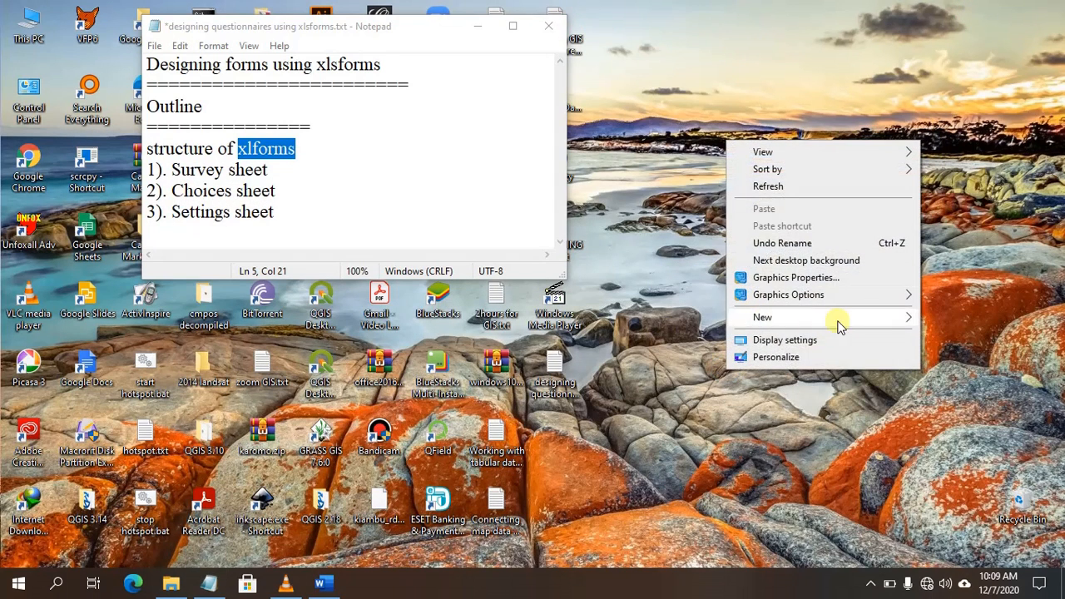
{"action": "mouse_move", "coordinate": [908, 316]}
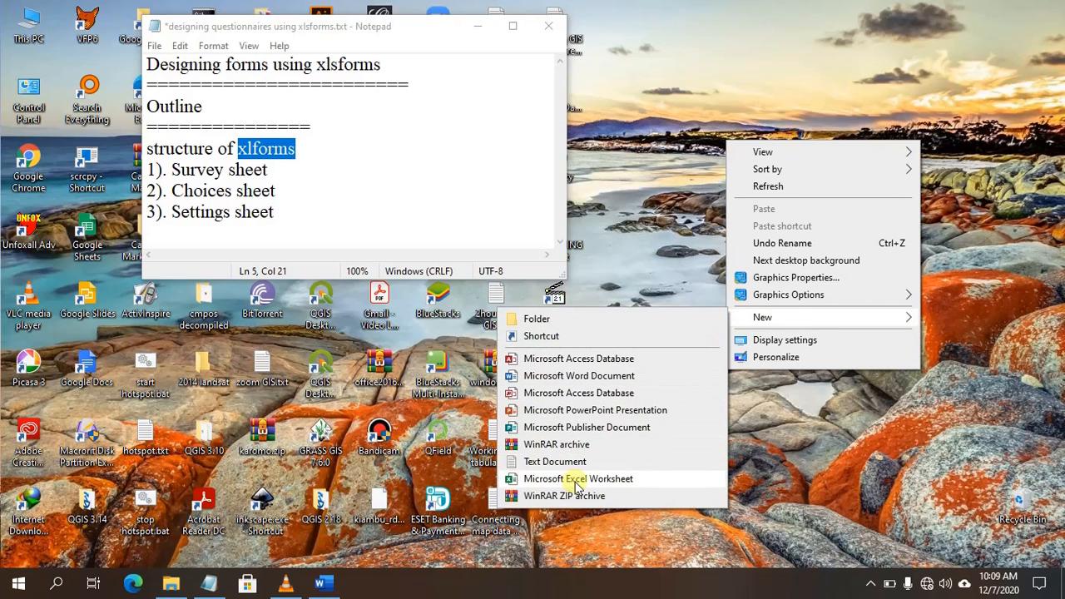
{"action": "left_click", "coordinate": [580, 479]}
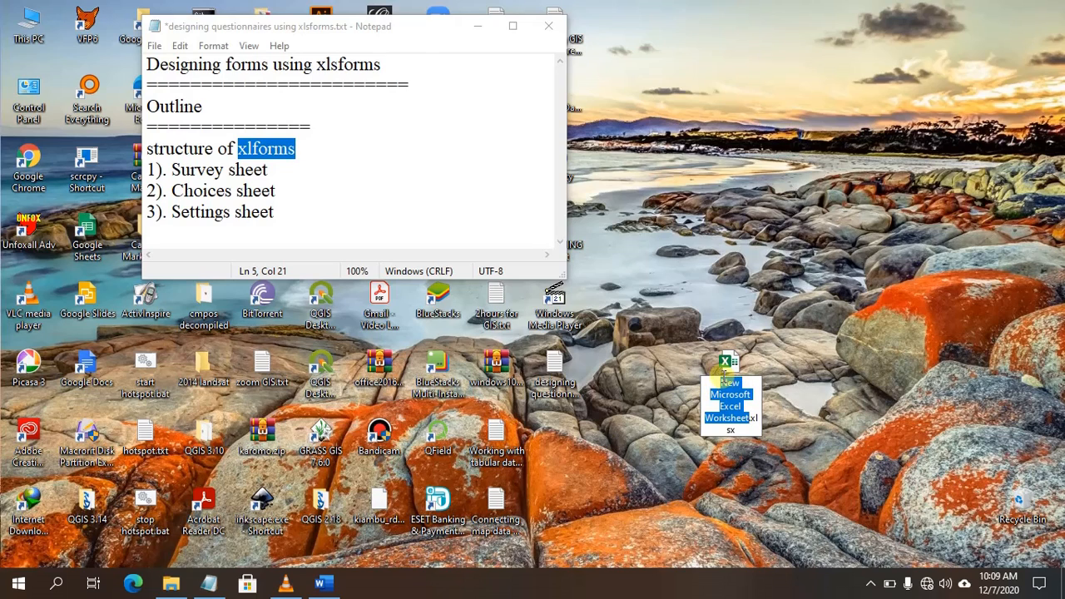
Step: Check the form title in the Word questionnaire and rename the new Excel worksheet file as beneficiary_form.xlsx
{"action": "left_click", "coordinate": [321, 588]}
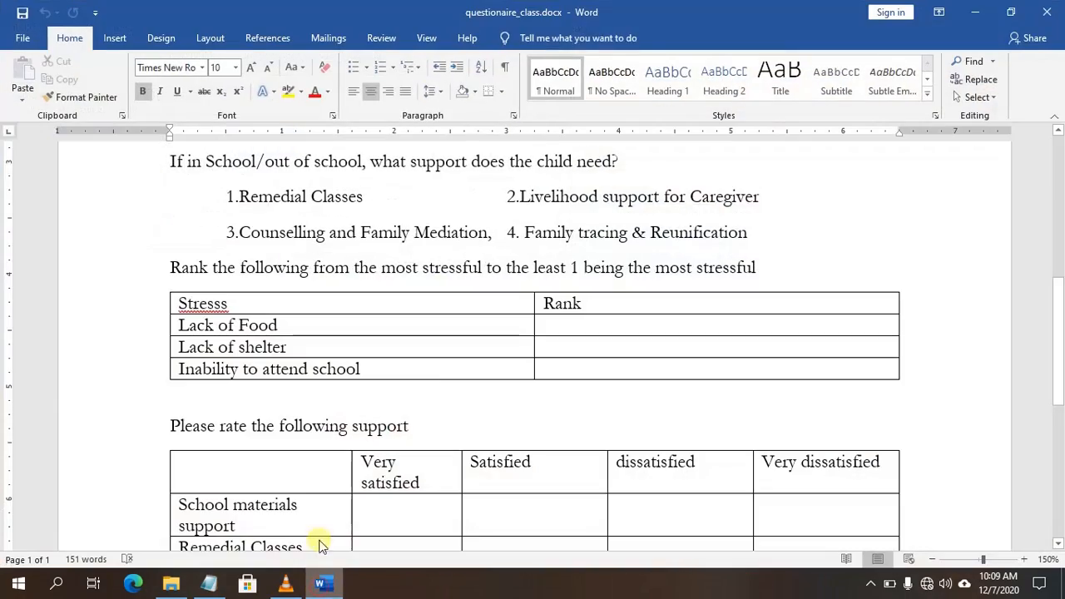
{"action": "scroll", "coordinate": [838, 405], "scroll_direction": "up", "scroll_amount": 10}
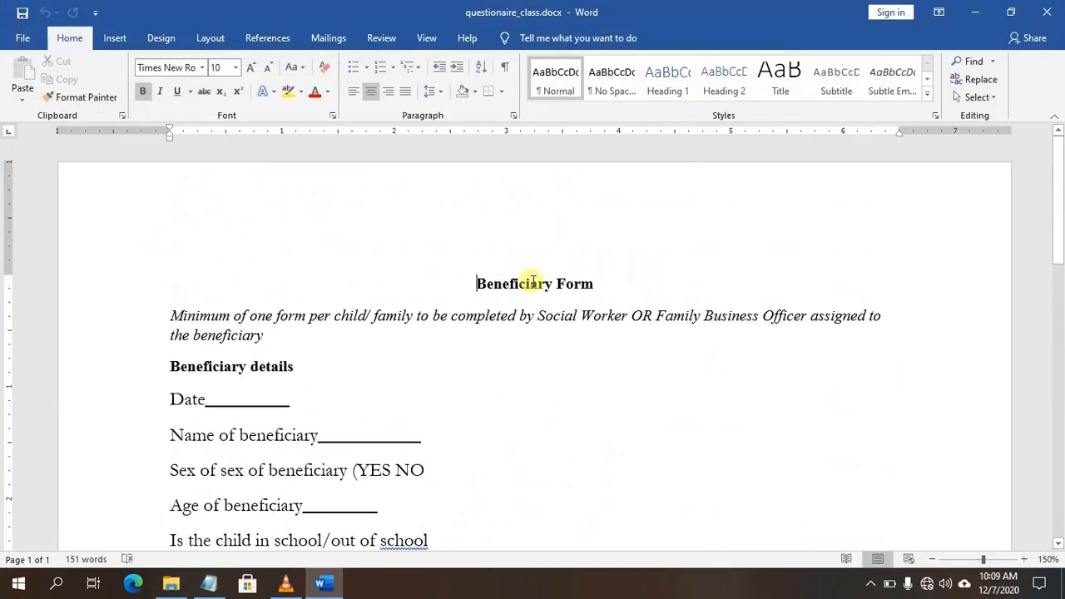
{"action": "left_click", "coordinate": [974, 16]}
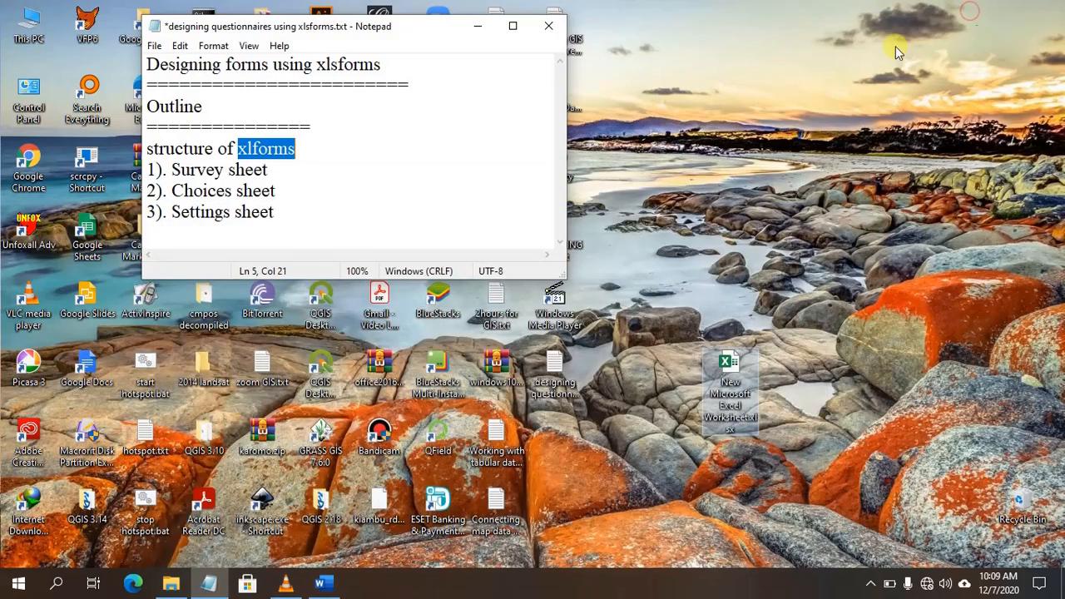
{"action": "left_click", "coordinate": [717, 391]}
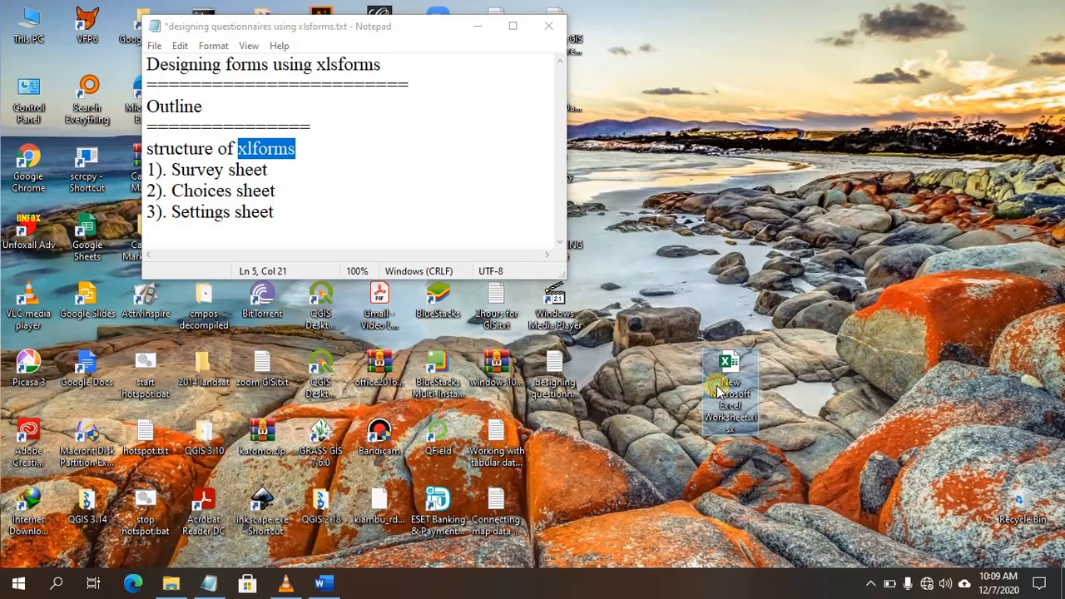
{"action": "right_click", "coordinate": [718, 391]}
{"action": "left_click", "coordinate": [761, 532]}
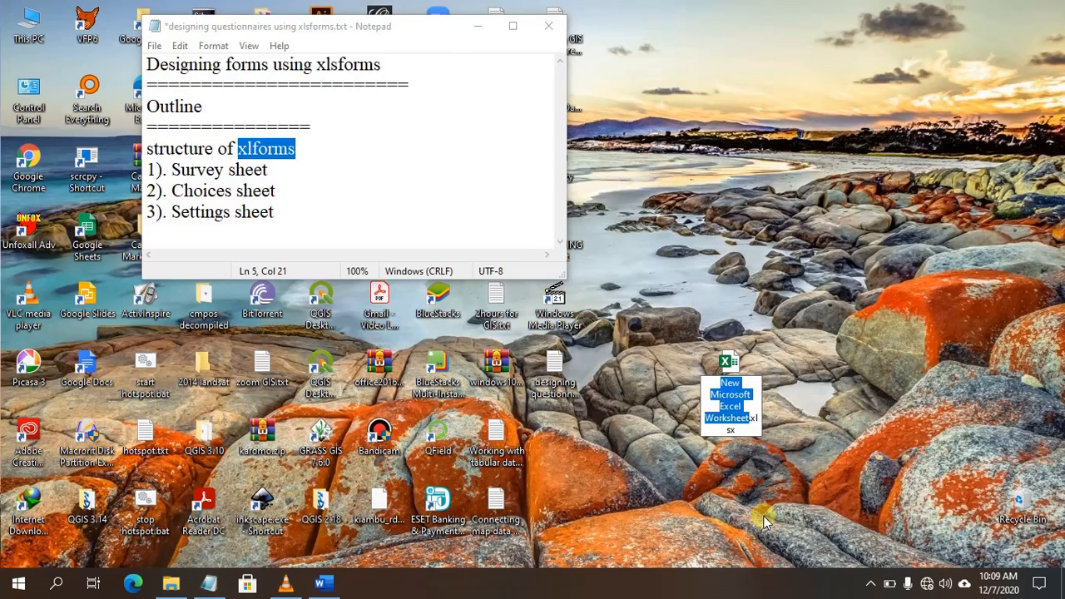
{"action": "type", "text": "be"}
{"action": "type", "text": "neficiar"}
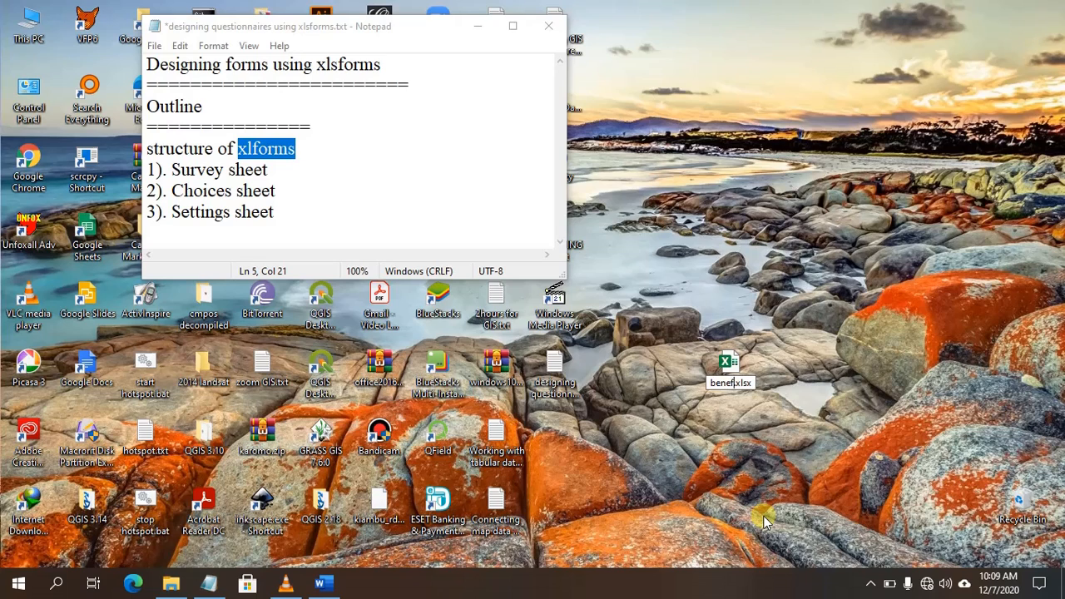
{"action": "type", "text": "y"}
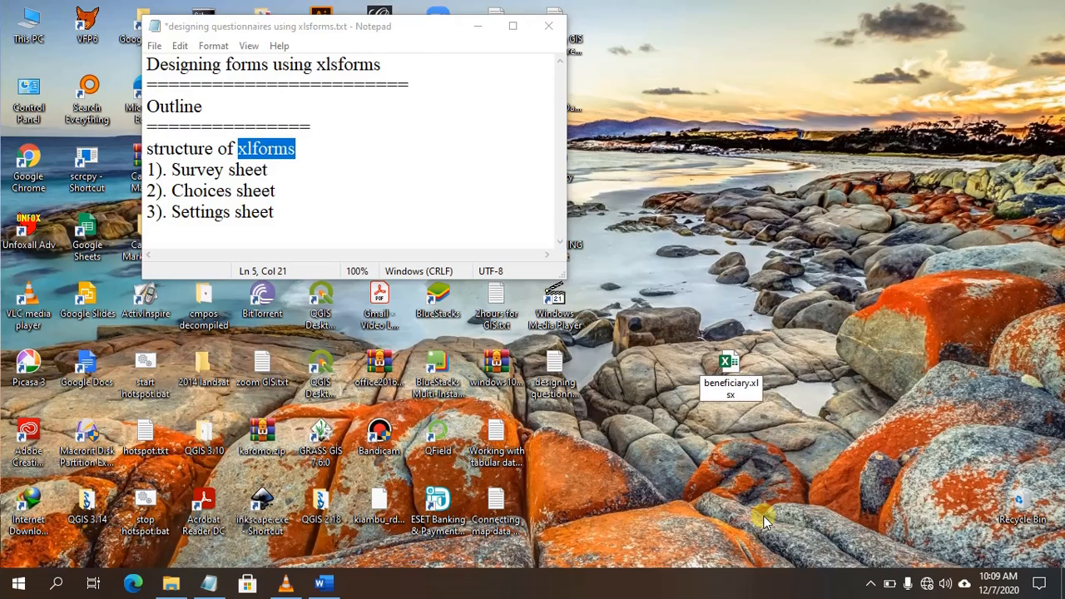
{"action": "type", "text": "-form"}
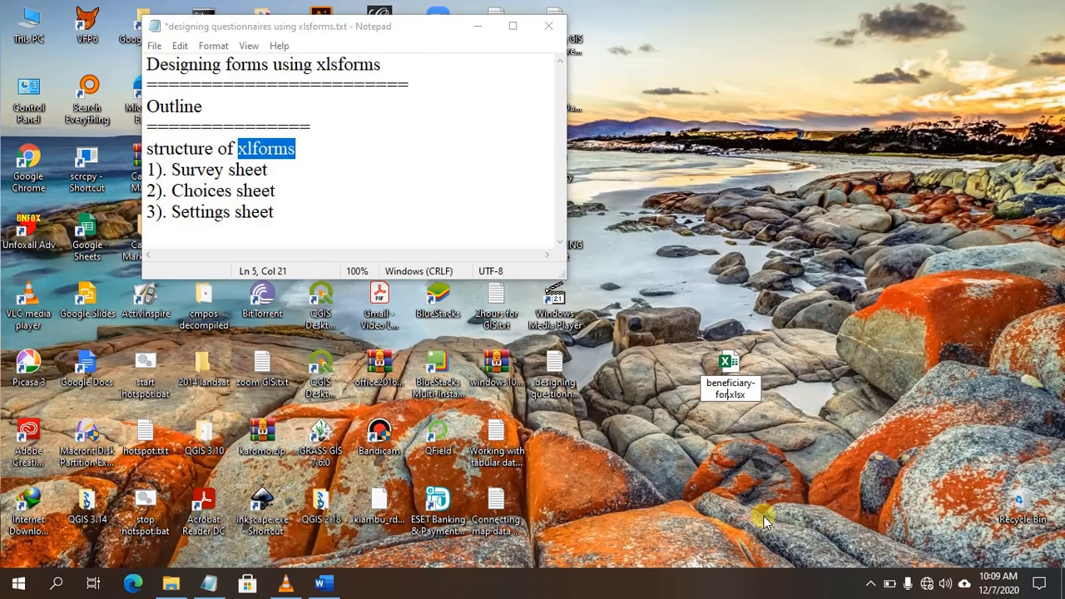
{"action": "key", "text": "BackSpace"}
{"action": "key", "text": "BackSpace"}
{"action": "key", "text": "BackSpace"}
{"action": "key", "text": "BackSpace"}
{"action": "key", "text": "BackSpace"}
{"action": "key", "text": "BackSpace"}
{"action": "type", "text": "y"}
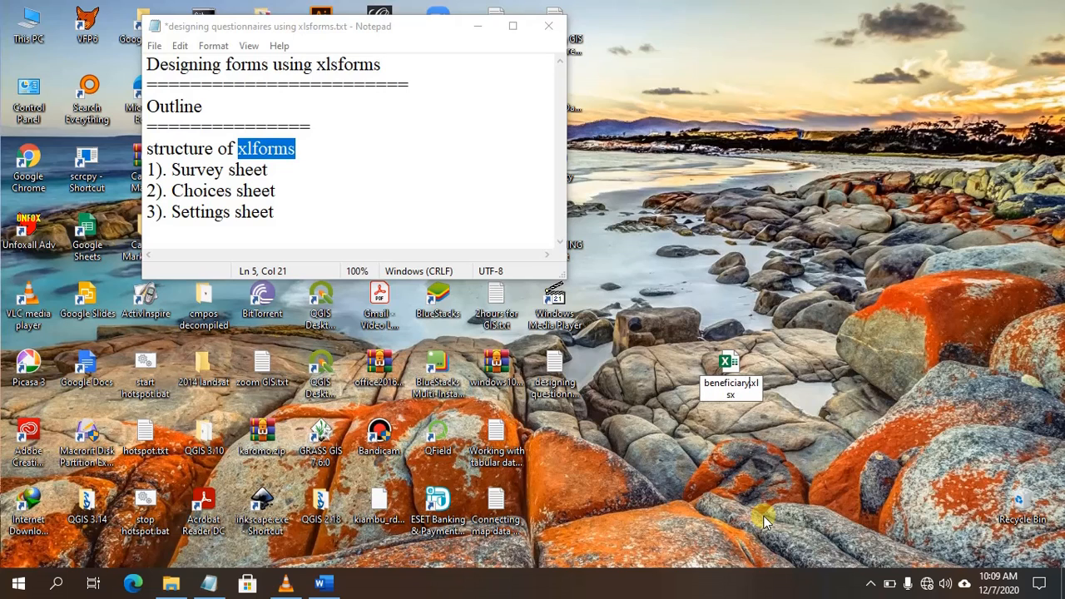
{"action": "type", "text": "_"}
{"action": "type", "text": "For"}
{"action": "key", "text": "BackSpace"}
{"action": "key", "text": "BackSpace"}
{"action": "key", "text": "BackSpace"}
{"action": "type", "text": "form"}
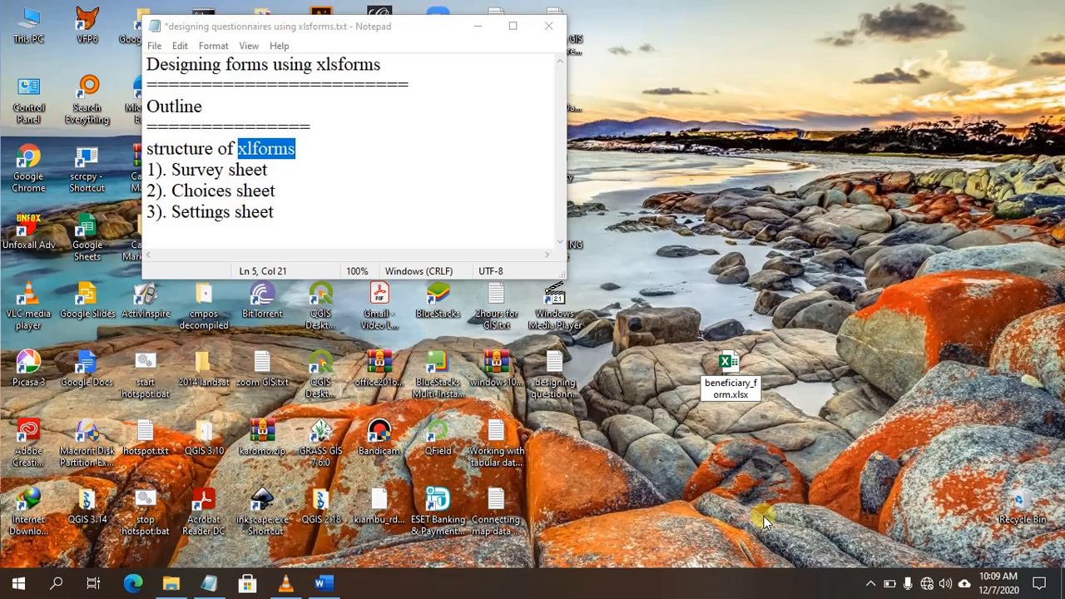
{"action": "key", "text": "Return"}
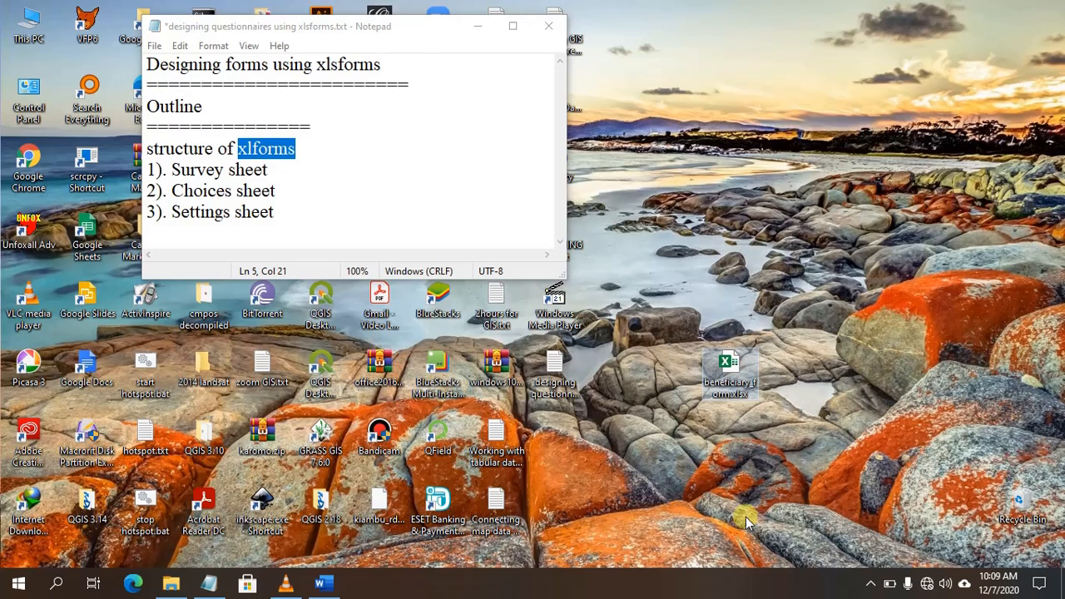
Step: Open the beneficiary_form.xlsx workbook from the desktop in Excel
{"action": "left_click", "coordinate": [730, 389]}
{"action": "left_click", "coordinate": [776, 386]}
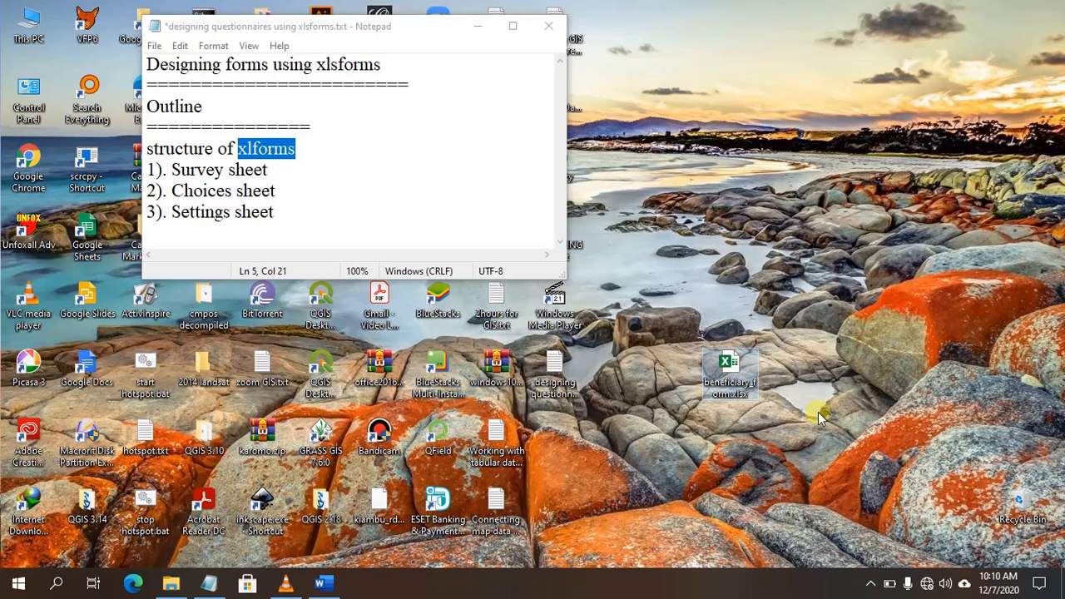
{"action": "double_click", "coordinate": [728, 374]}
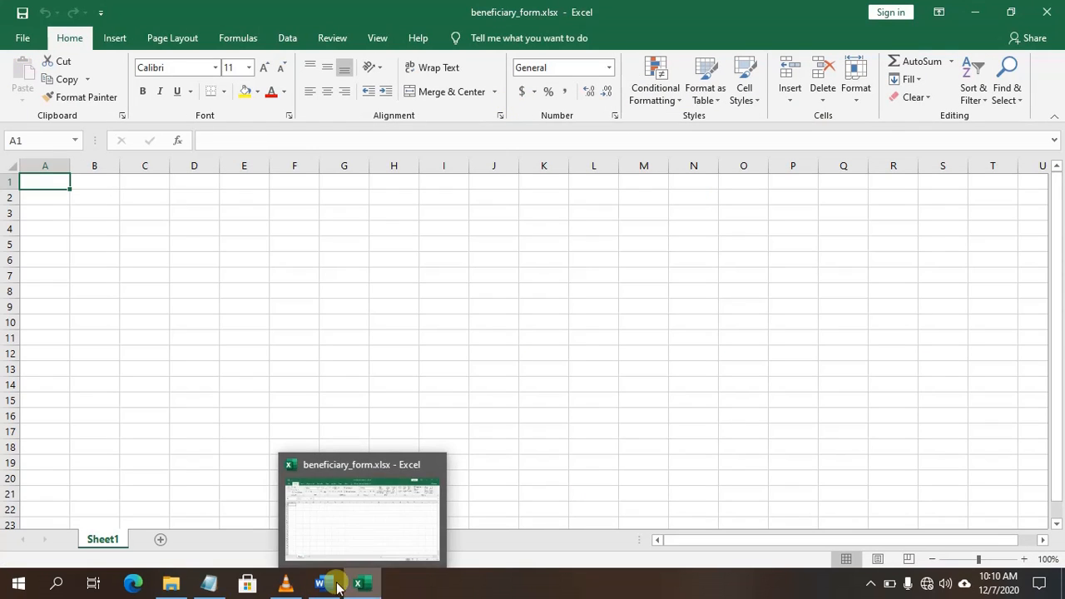
Step: Check the three sheets of the XLSForm structure in the Notepad outline, and return to the Excel workbook
{"action": "left_click", "coordinate": [209, 583]}
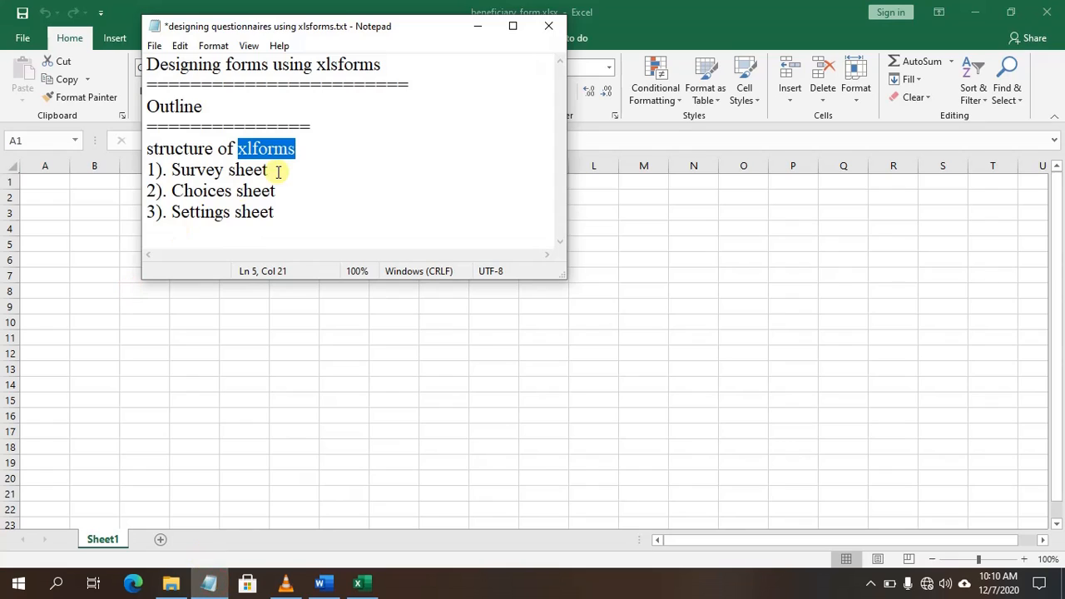
{"action": "left_click_drag", "start_coordinate": [176, 168], "coordinate": [278, 208]}
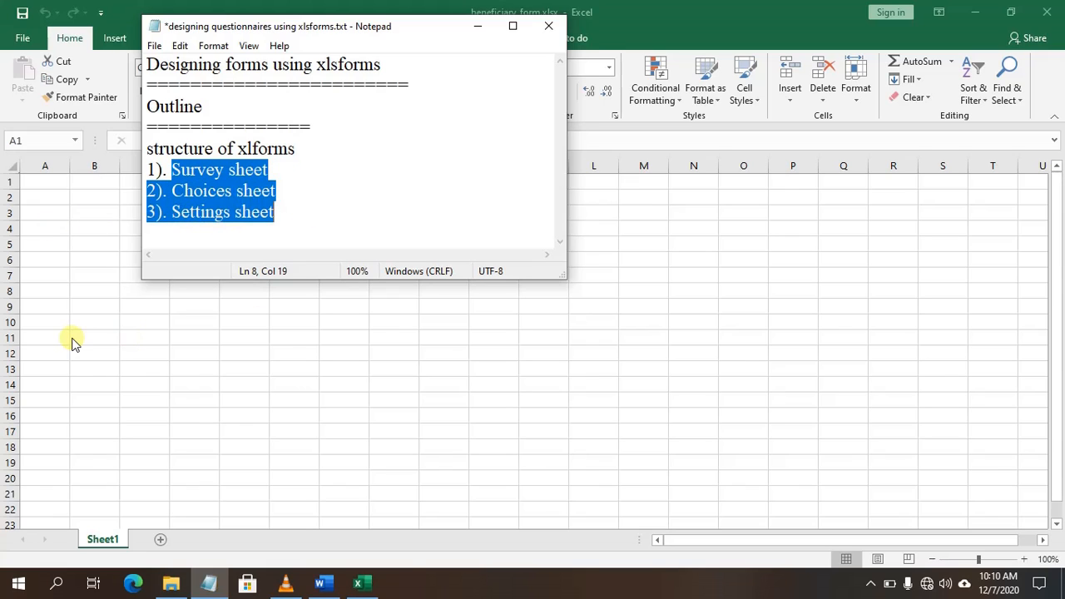
{"action": "left_click", "coordinate": [285, 445]}
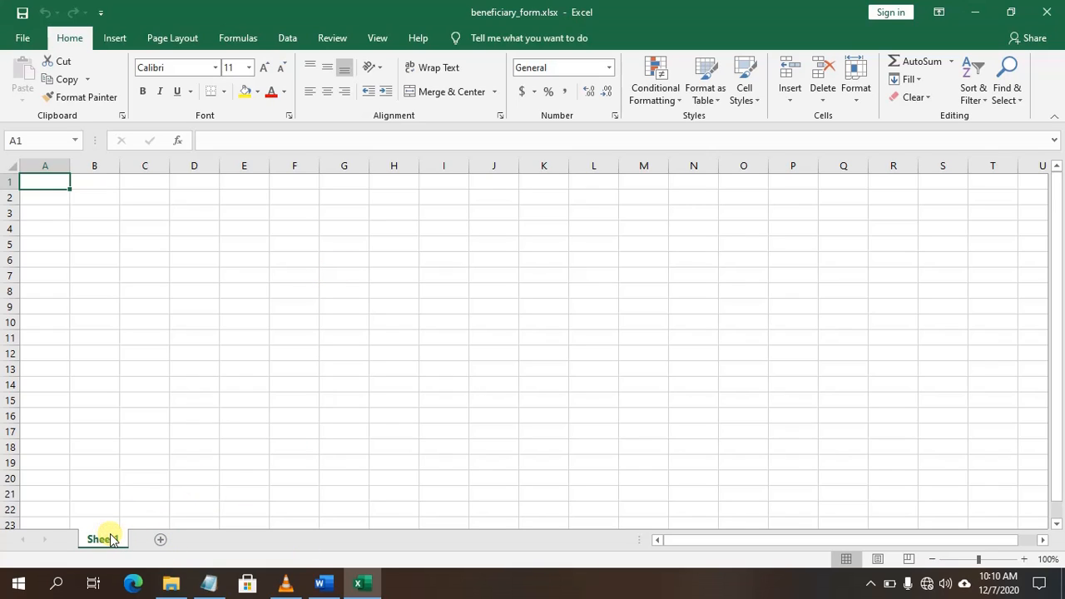
Step: Add two new worksheets to the workbook after Sheet1
{"action": "scroll", "coordinate": [159, 545], "scroll_direction": "up", "scroll_amount": 1}
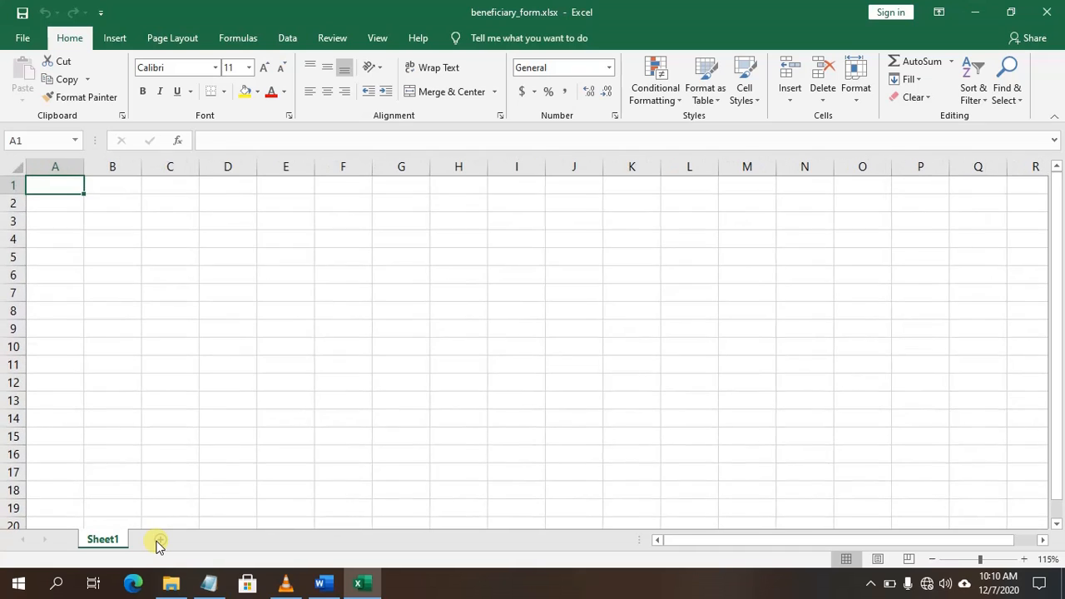
{"action": "left_click", "coordinate": [158, 541]}
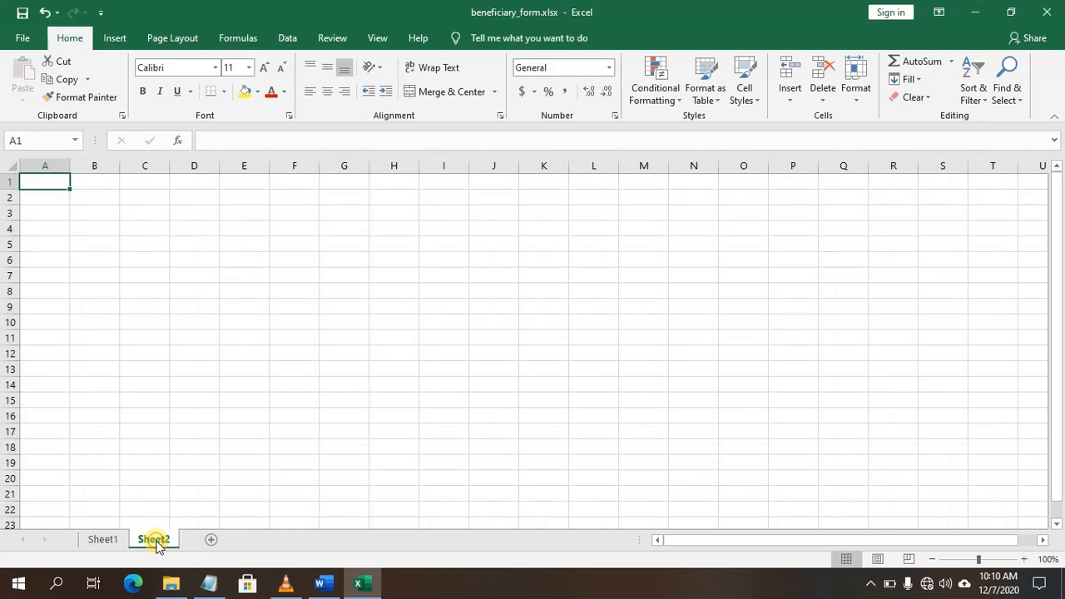
{"action": "left_click", "coordinate": [210, 541]}
Step: Rename Sheet1 as survey
{"action": "left_click", "coordinate": [100, 541]}
{"action": "right_click", "coordinate": [102, 541]}
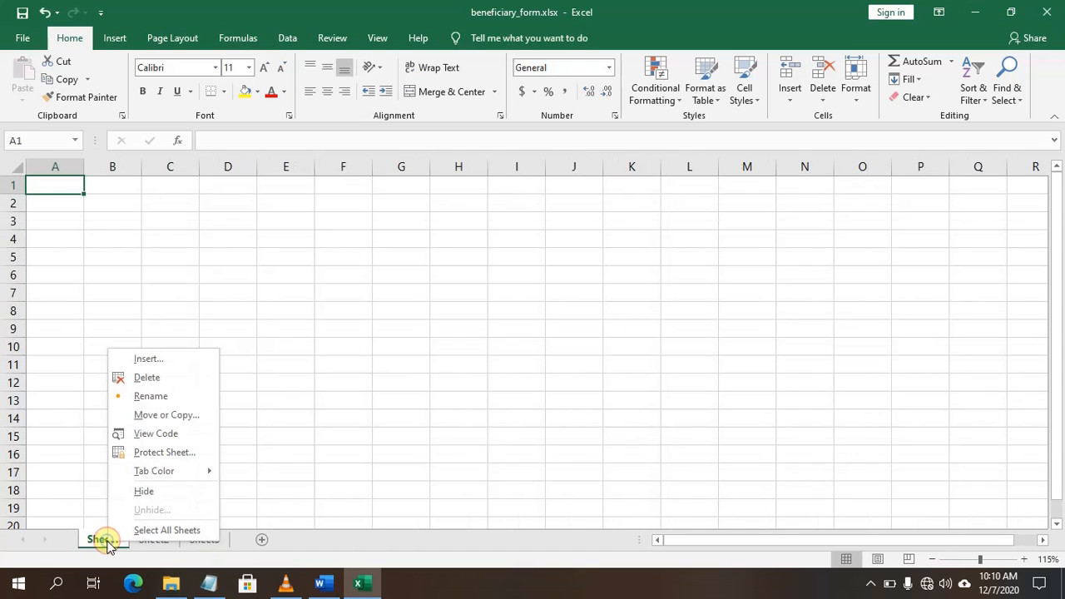
{"action": "left_click", "coordinate": [153, 396]}
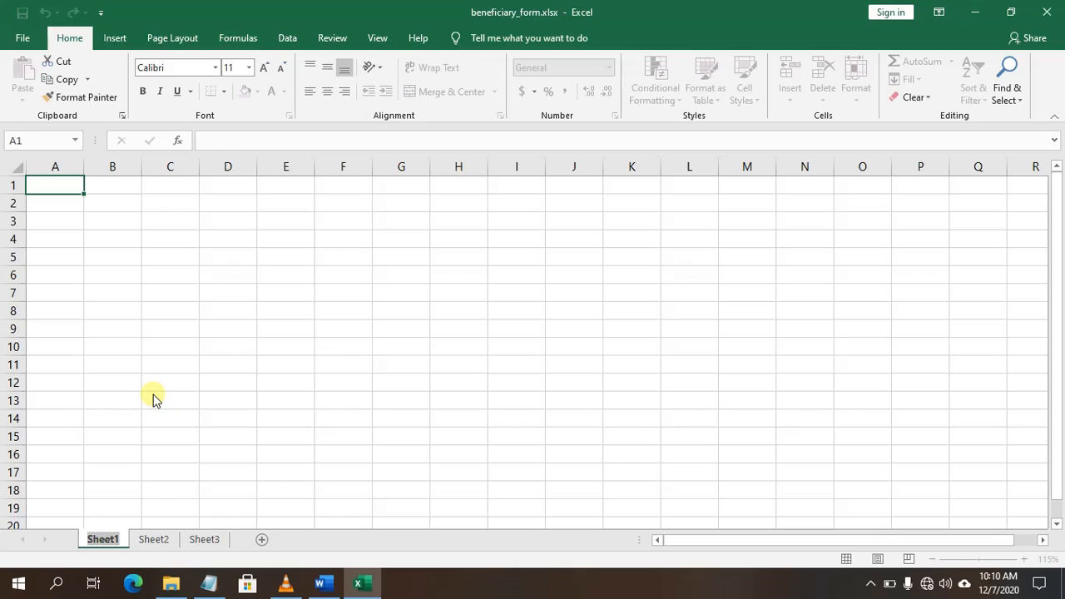
{"action": "type", "text": "survy"}
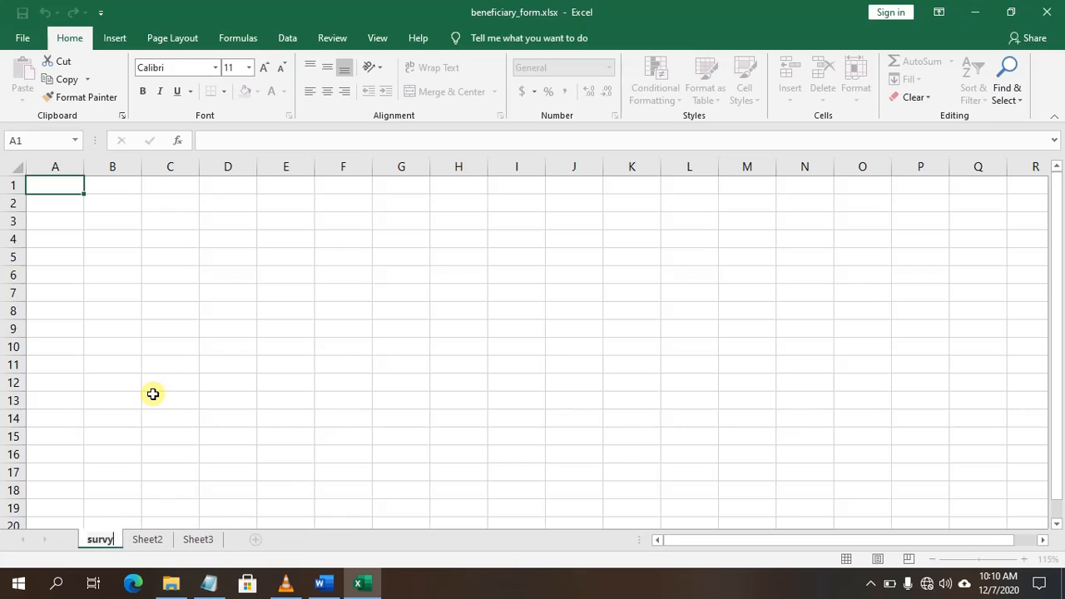
{"action": "key", "text": "BackSpace"}
{"action": "type", "text": "ey"}
{"action": "key", "text": "Return"}
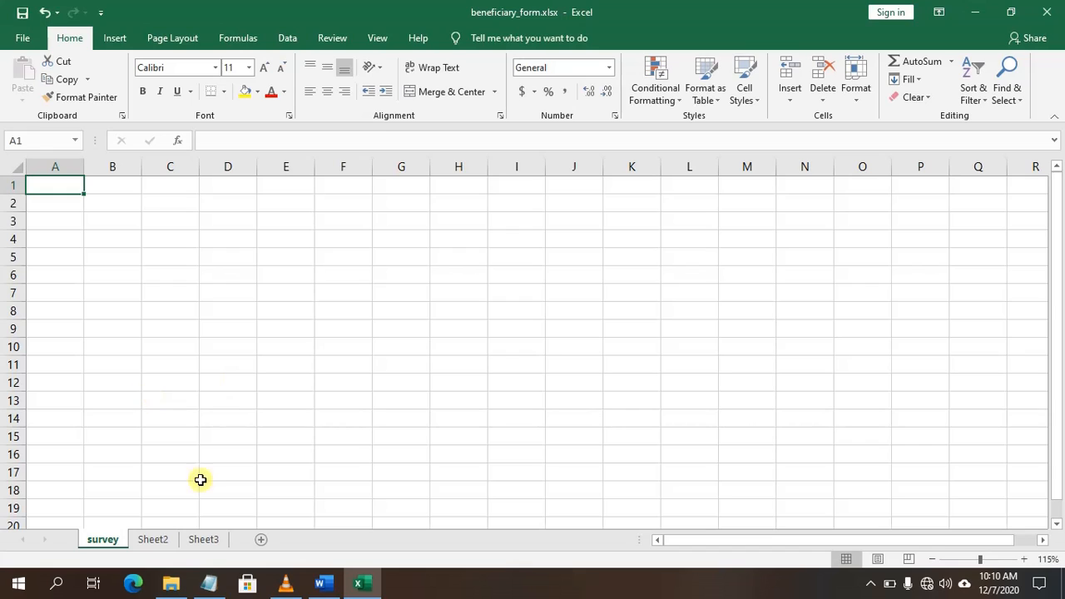
Step: Rename Sheet2 as choices and Sheet3 as settings, and return to the survey sheet
{"action": "right_click", "coordinate": [151, 540]}
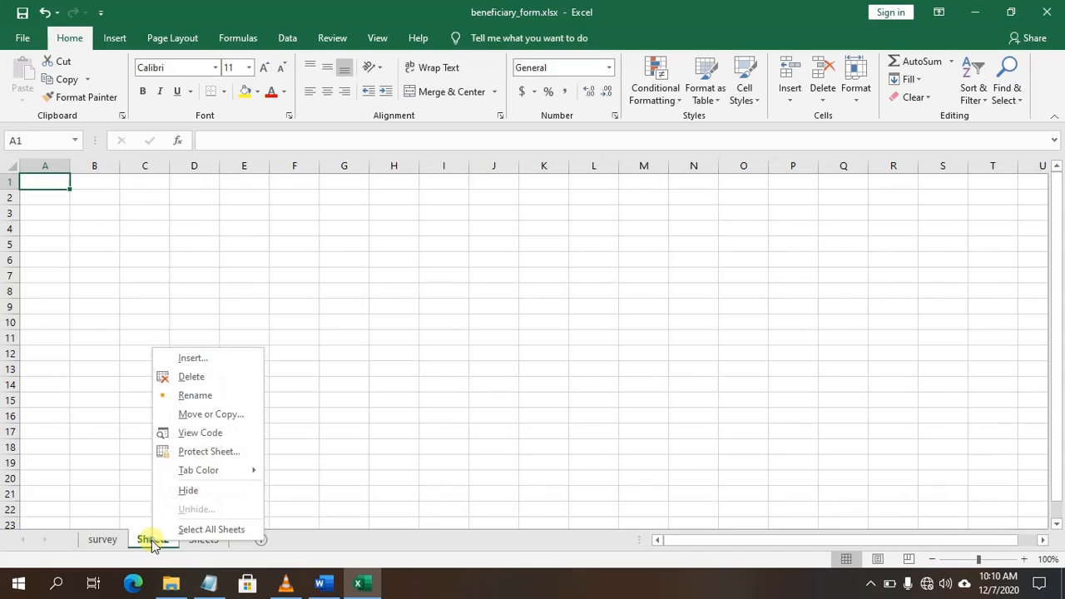
{"action": "left_click", "coordinate": [201, 396]}
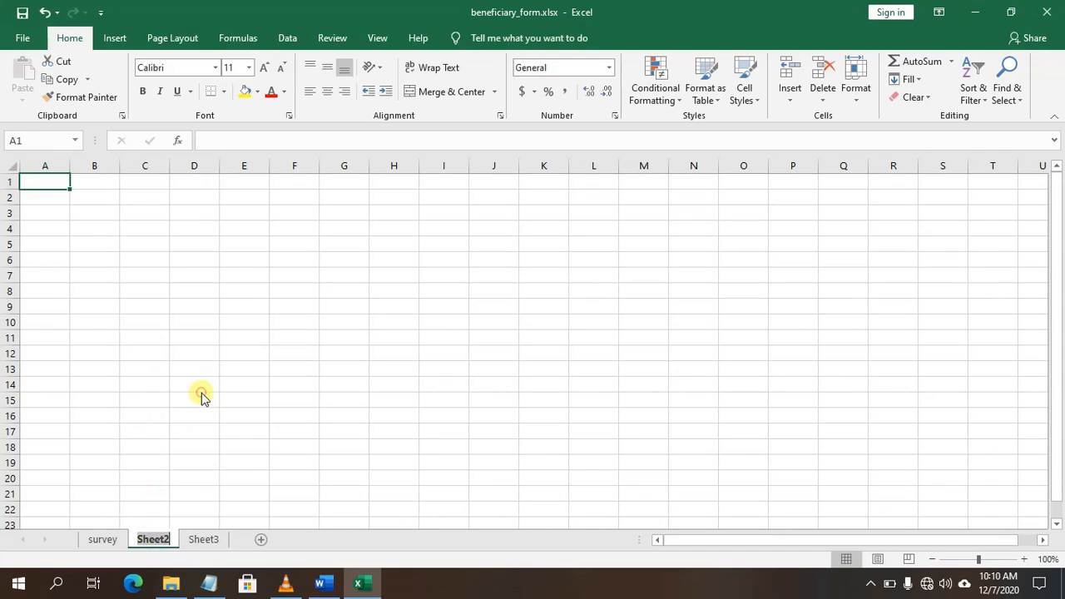
{"action": "type", "text": "choices"}
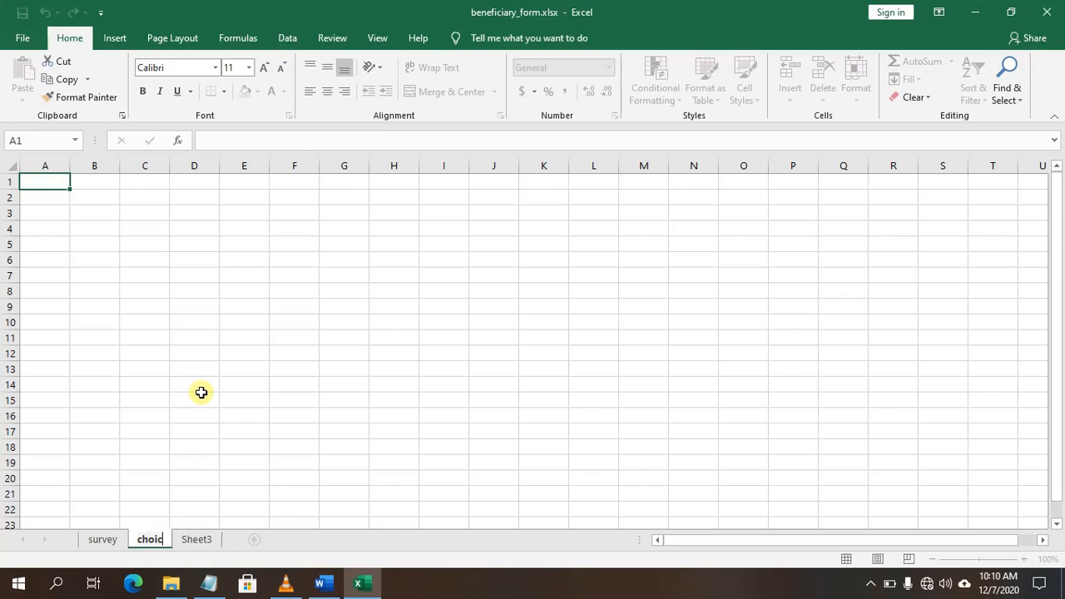
{"action": "right_click", "coordinate": [210, 541]}
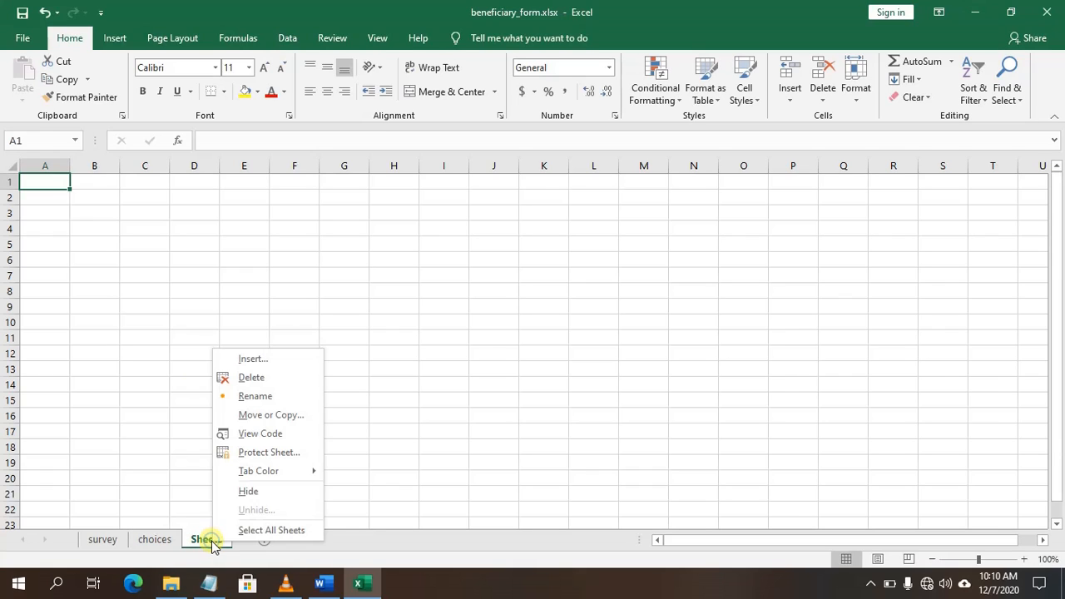
{"action": "left_click", "coordinate": [271, 399]}
{"action": "type", "text": "settings"}
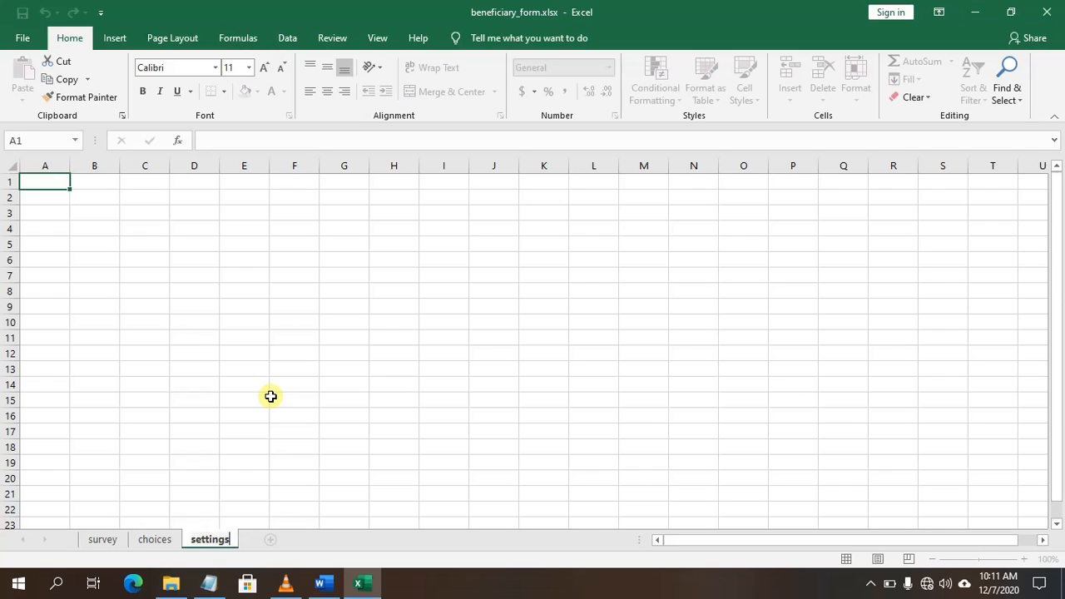
{"action": "key", "text": "Return"}
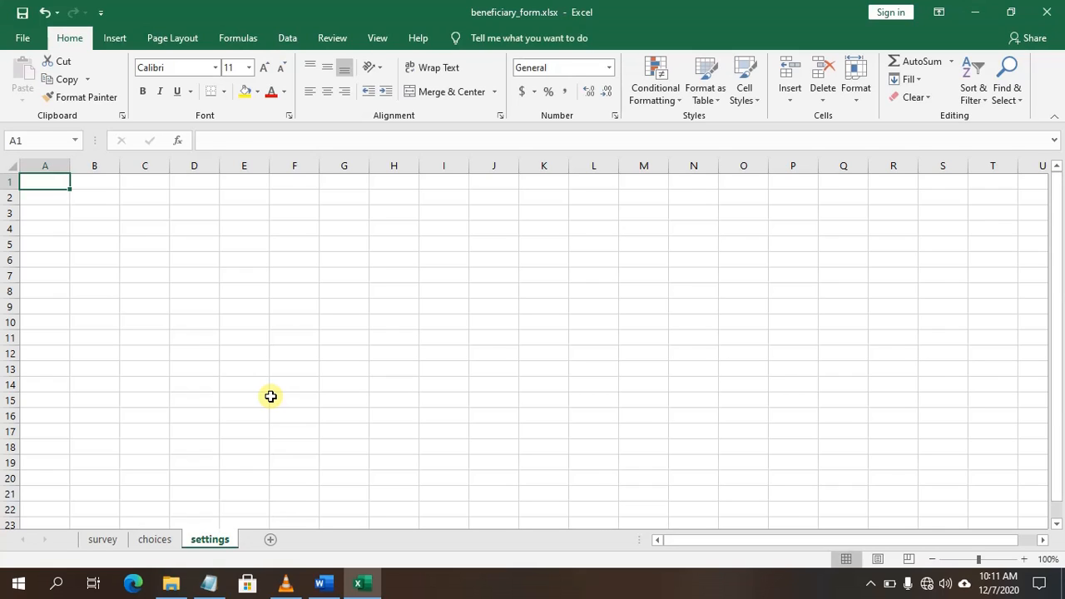
{"action": "left_click", "coordinate": [111, 542]}
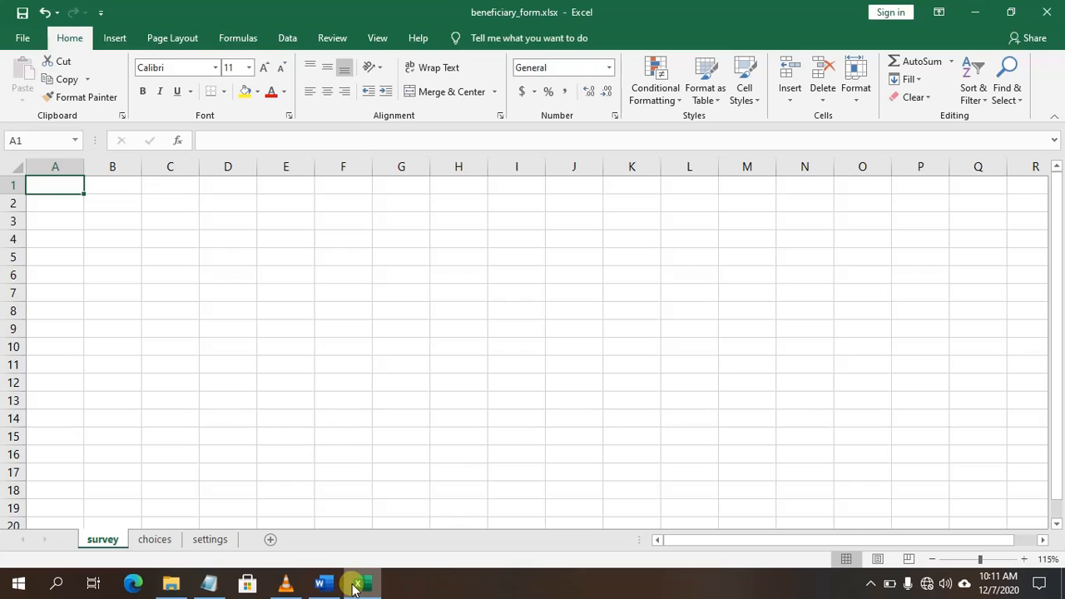
Step: Switch to the Word questionnaire, examine the beneficiary details and school questions down to the stress ranking table, and return to the Excel workbook
{"action": "mouse_move", "coordinate": [326, 583]}
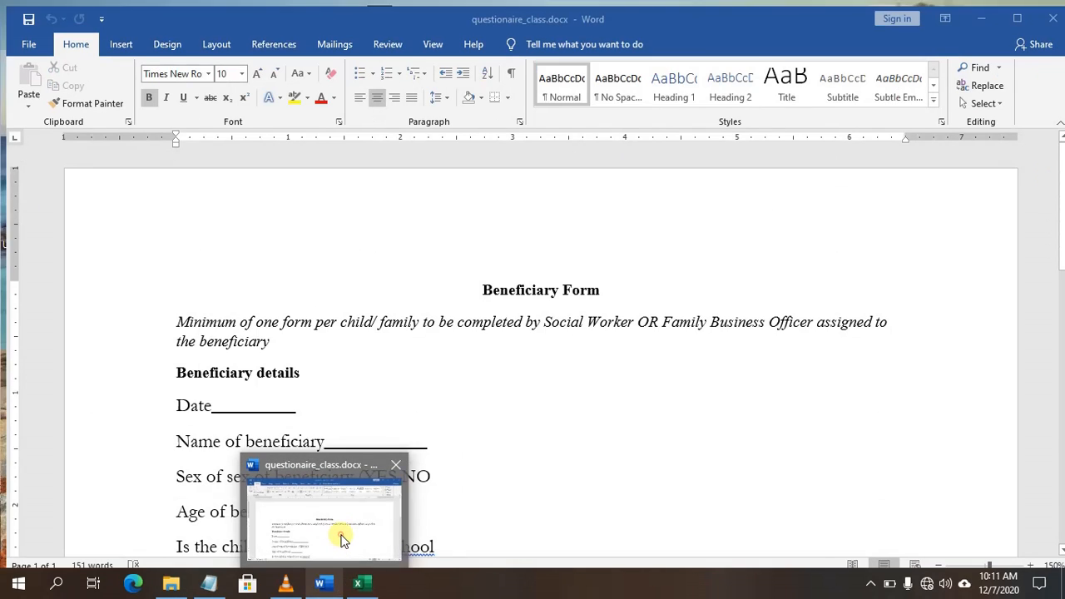
{"action": "left_click", "coordinate": [341, 540]}
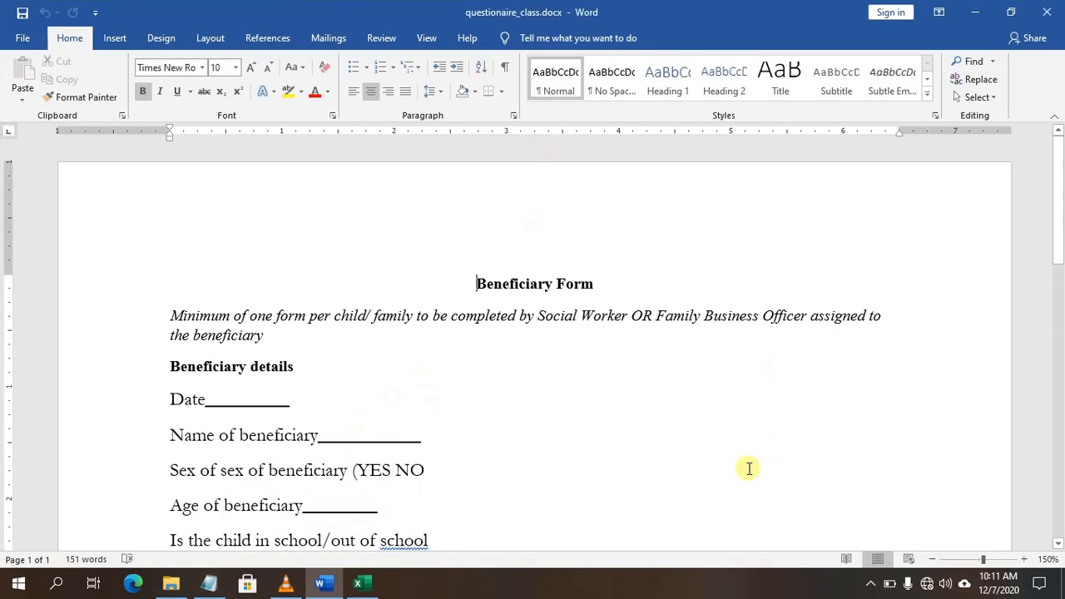
{"action": "left_click", "coordinate": [1059, 545]}
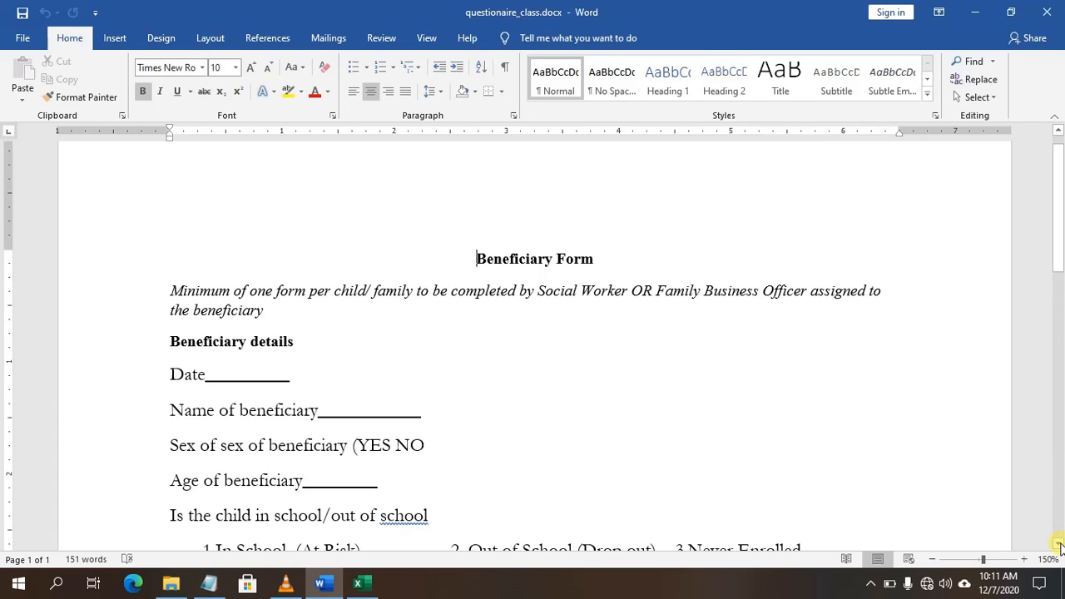
{"action": "left_click", "coordinate": [1059, 544]}
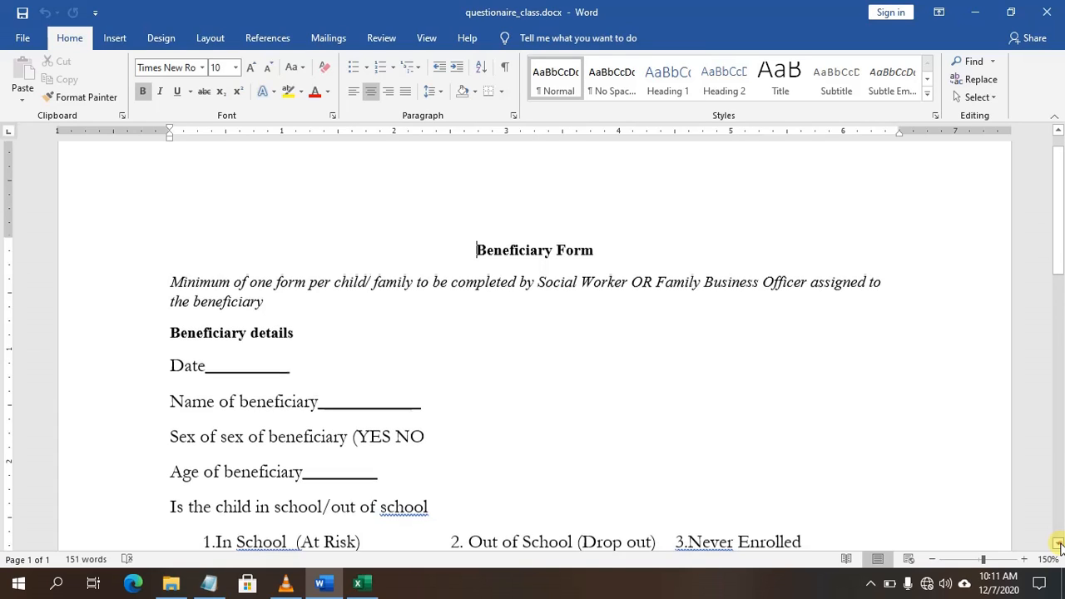
{"action": "scroll", "coordinate": [269, 275], "scroll_direction": "down", "scroll_amount": 7}
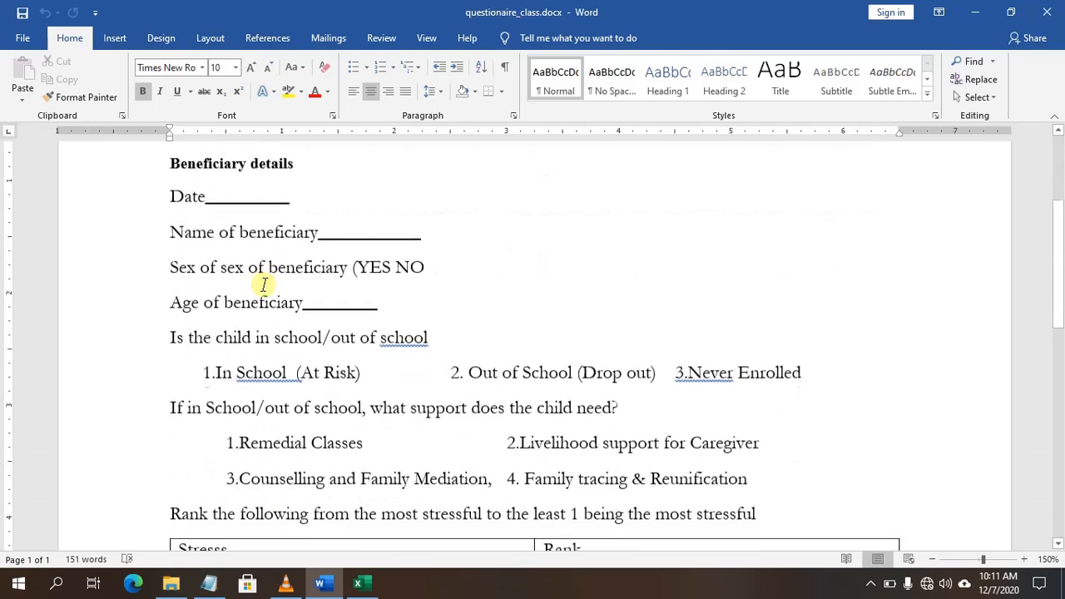
{"action": "scroll", "coordinate": [278, 295], "scroll_direction": "up", "scroll_amount": 3}
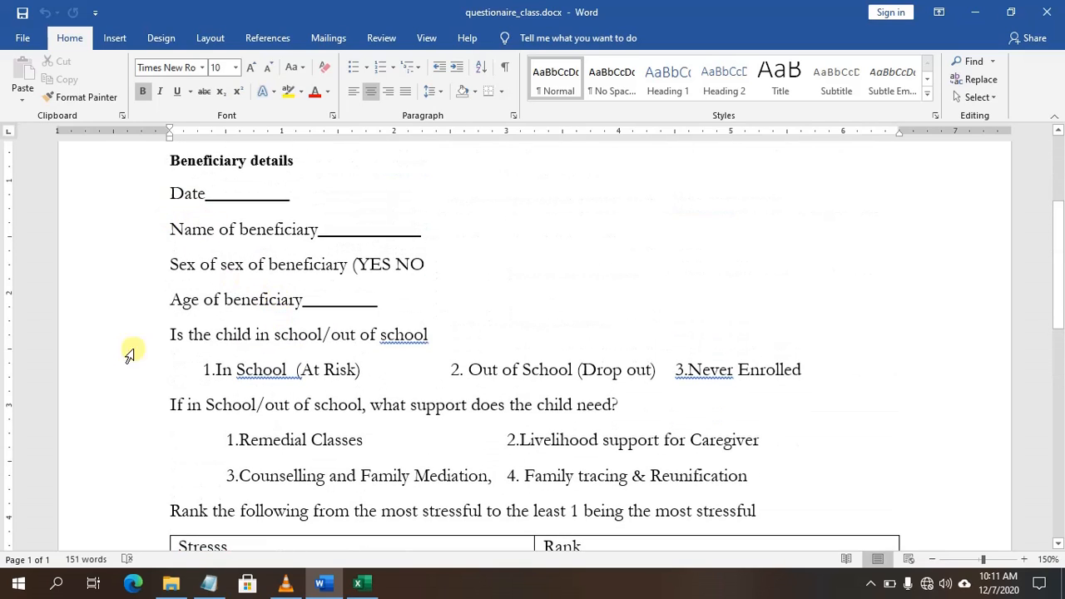
{"action": "scroll", "coordinate": [369, 441], "scroll_direction": "down", "scroll_amount": 4}
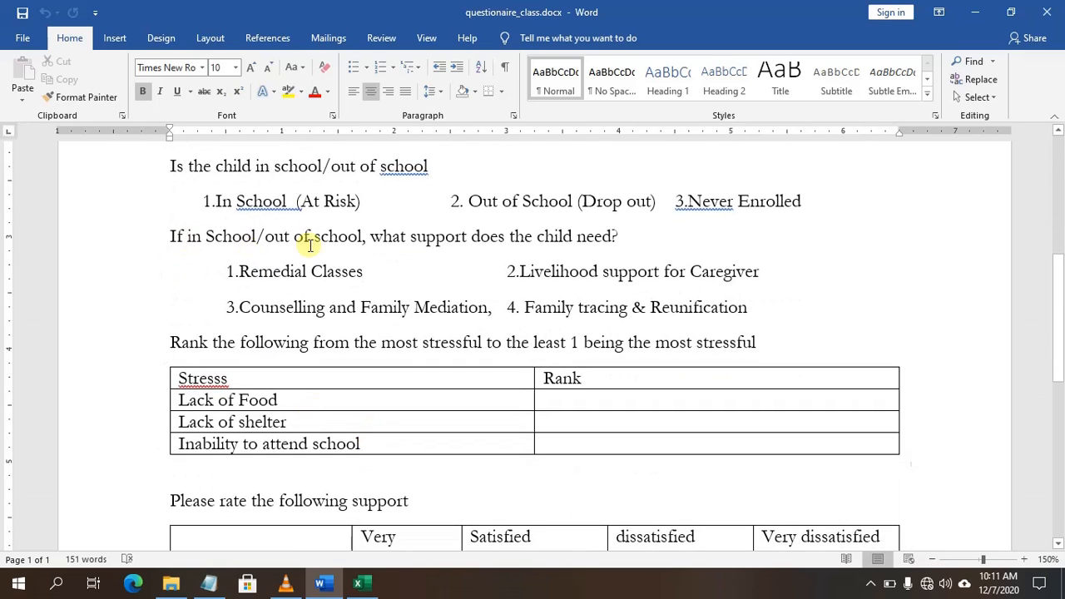
{"action": "scroll", "coordinate": [304, 238], "scroll_direction": "up", "scroll_amount": 5}
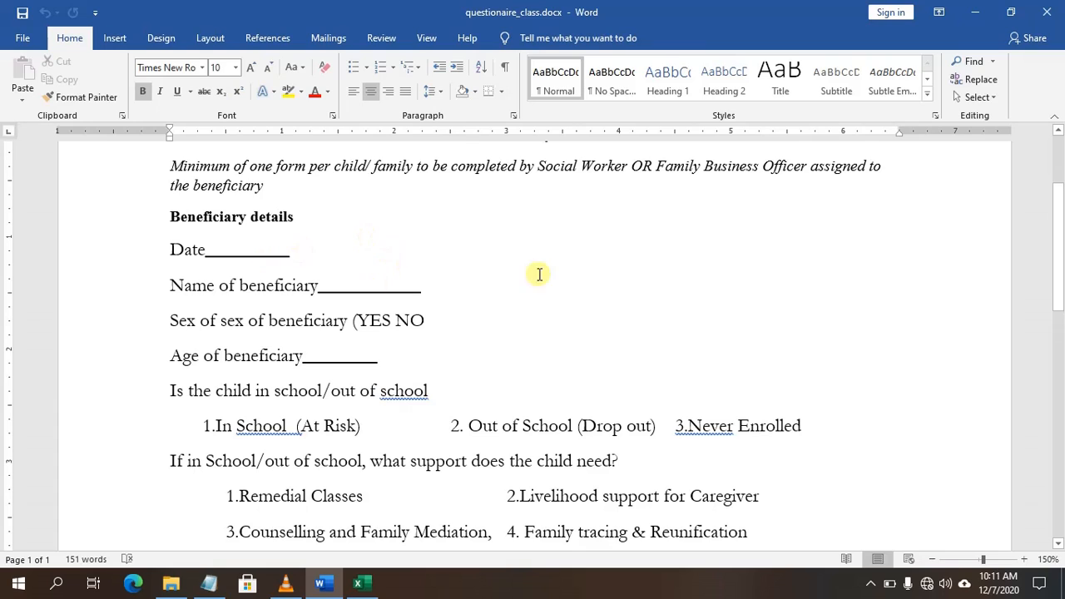
{"action": "left_click", "coordinate": [975, 12]}
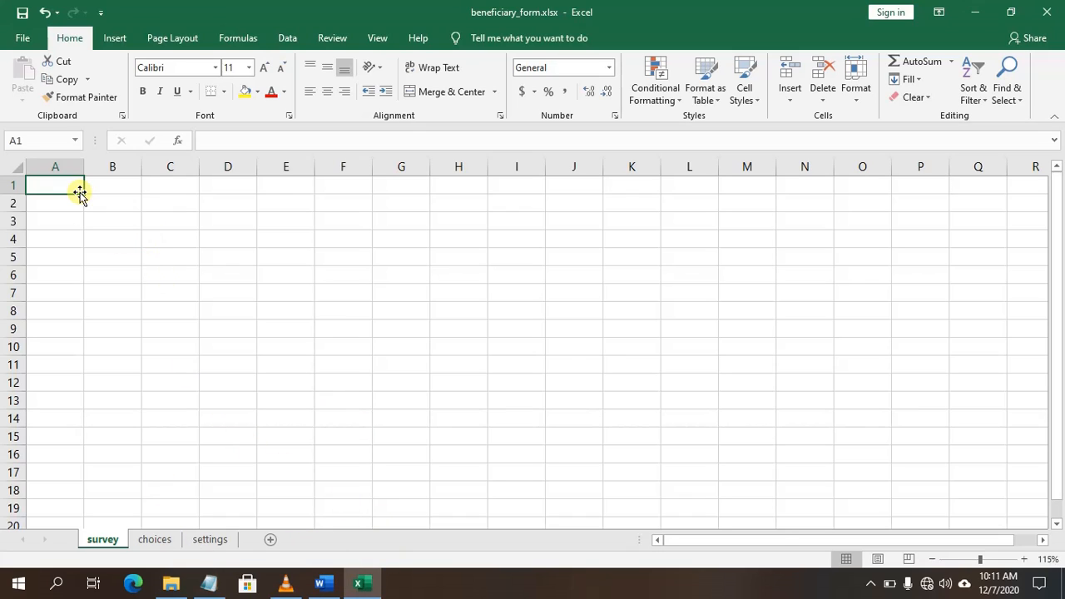
Step: Enter the column headers type in A1 and name in B1 of the survey sheet, and select C1
{"action": "type", "text": "type"}
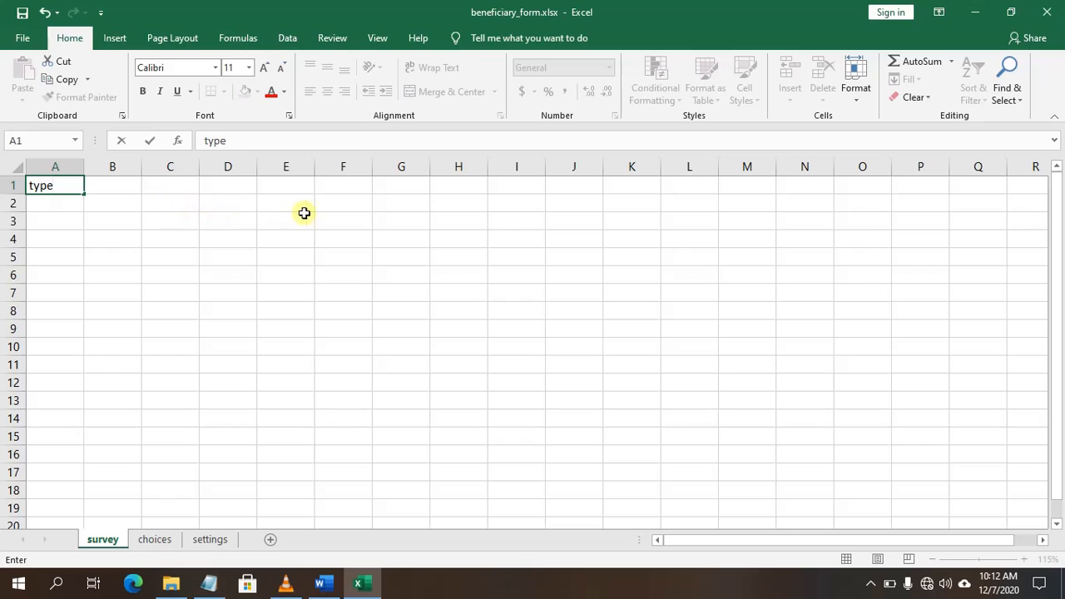
{"action": "left_click", "coordinate": [108, 181]}
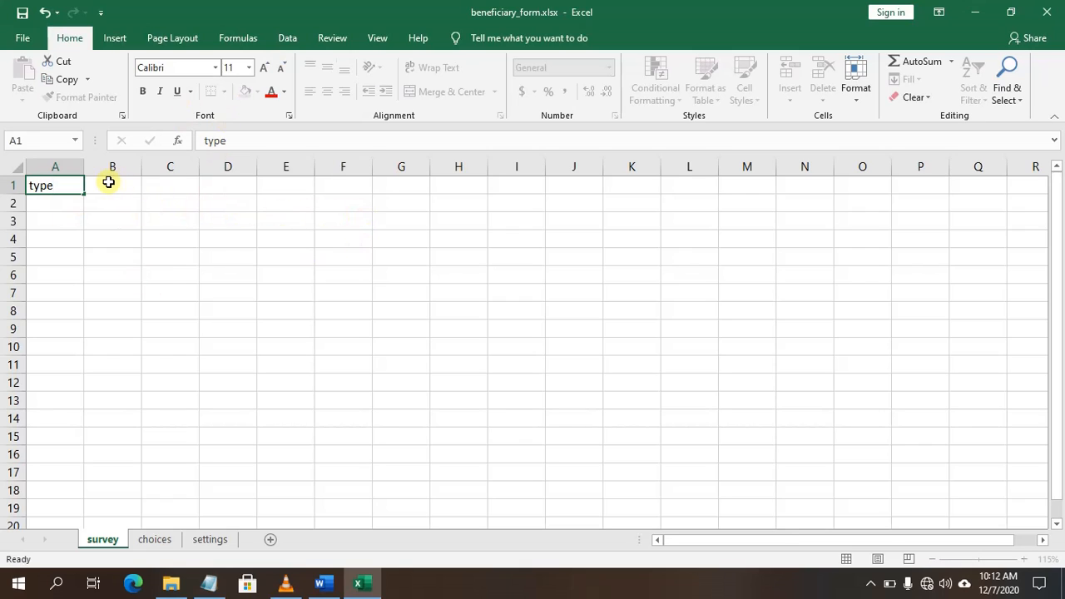
{"action": "type", "text": "name"}
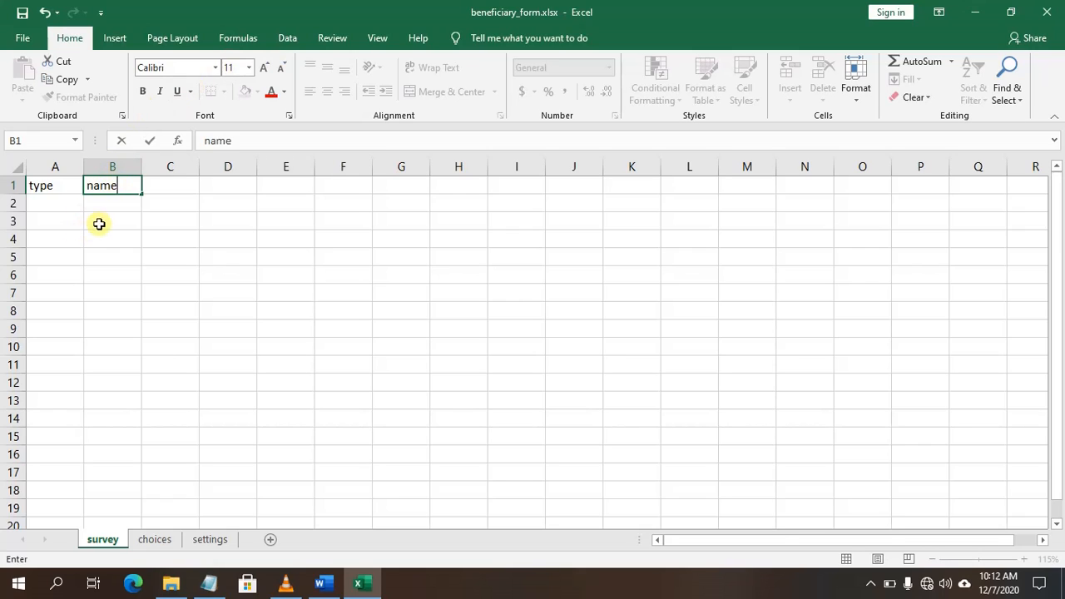
{"action": "left_click", "coordinate": [158, 184]}
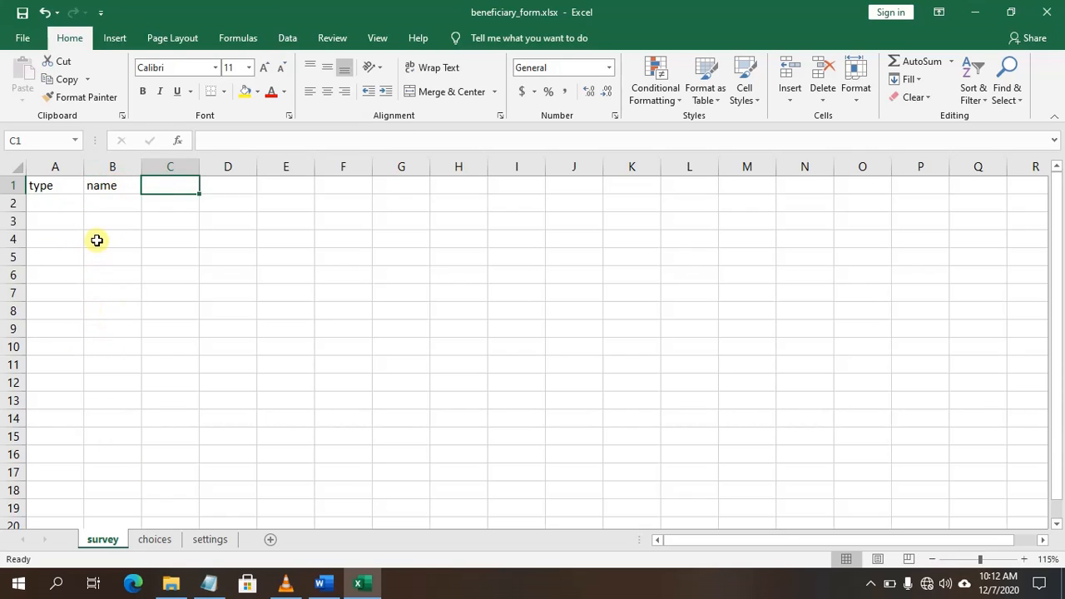
Step: Switch to the Word questionnaire and examine its question types, from the beneficiary details to the school matrix, photo and GPS items
{"action": "left_click", "coordinate": [327, 585]}
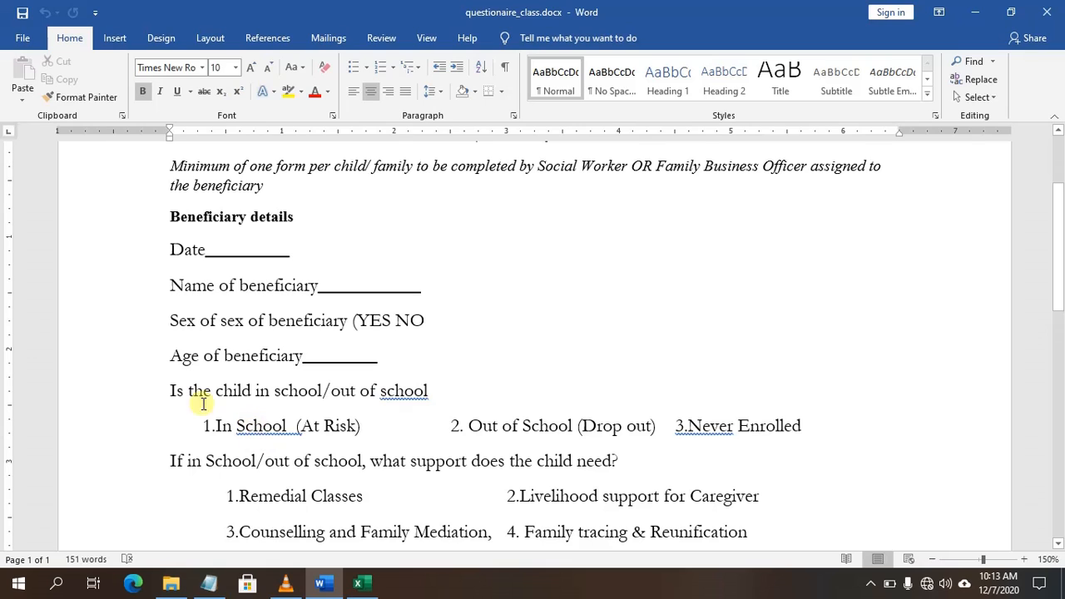
{"action": "scroll", "coordinate": [261, 401], "scroll_direction": "down", "scroll_amount": 3}
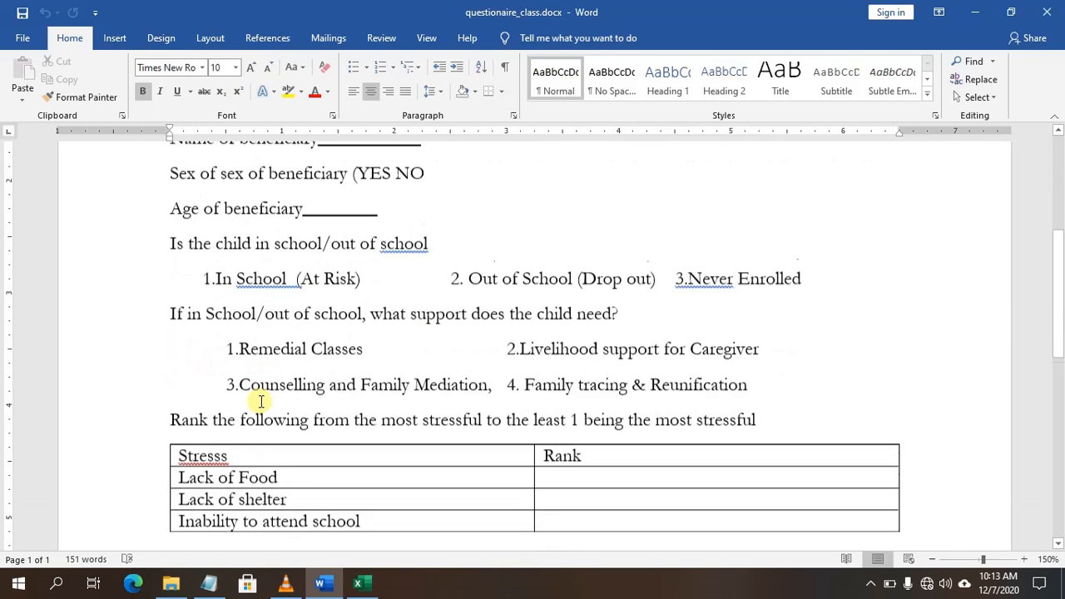
{"action": "scroll", "coordinate": [260, 401], "scroll_direction": "up", "scroll_amount": 2}
{"action": "scroll", "coordinate": [261, 401], "scroll_direction": "down", "scroll_amount": 2}
{"action": "scroll", "coordinate": [260, 401], "scroll_direction": "down", "scroll_amount": 1}
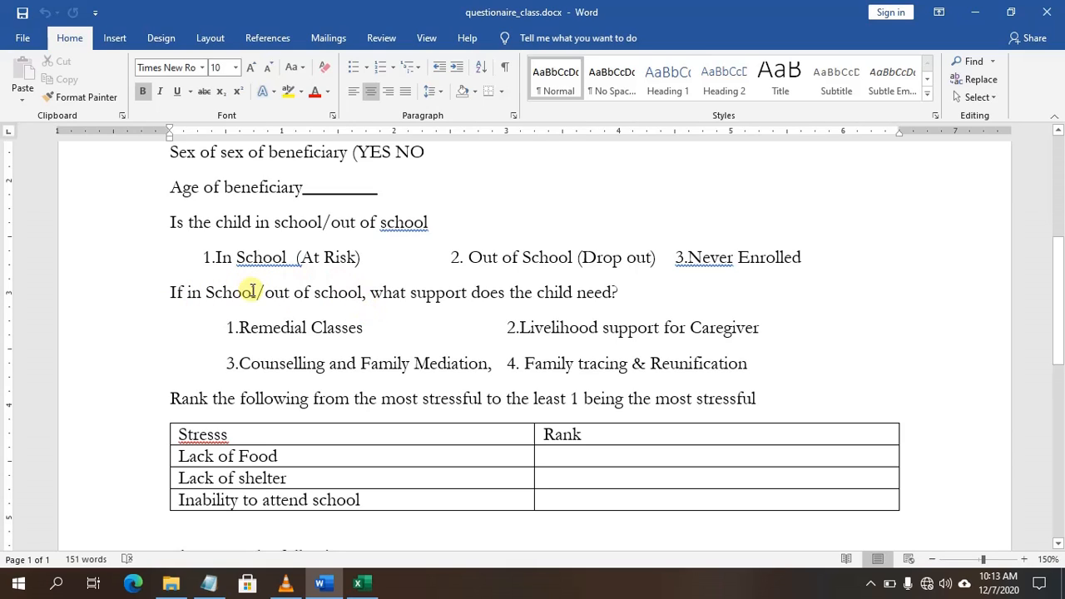
{"action": "scroll", "coordinate": [229, 210], "scroll_direction": "up", "scroll_amount": 5}
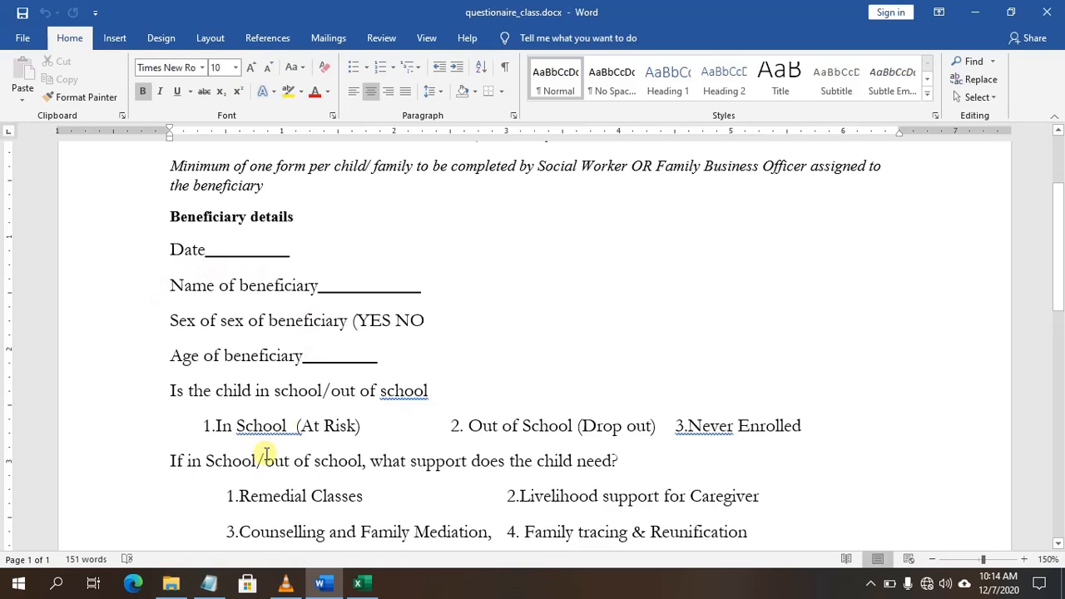
{"action": "scroll", "coordinate": [280, 448], "scroll_direction": "down", "scroll_amount": 2}
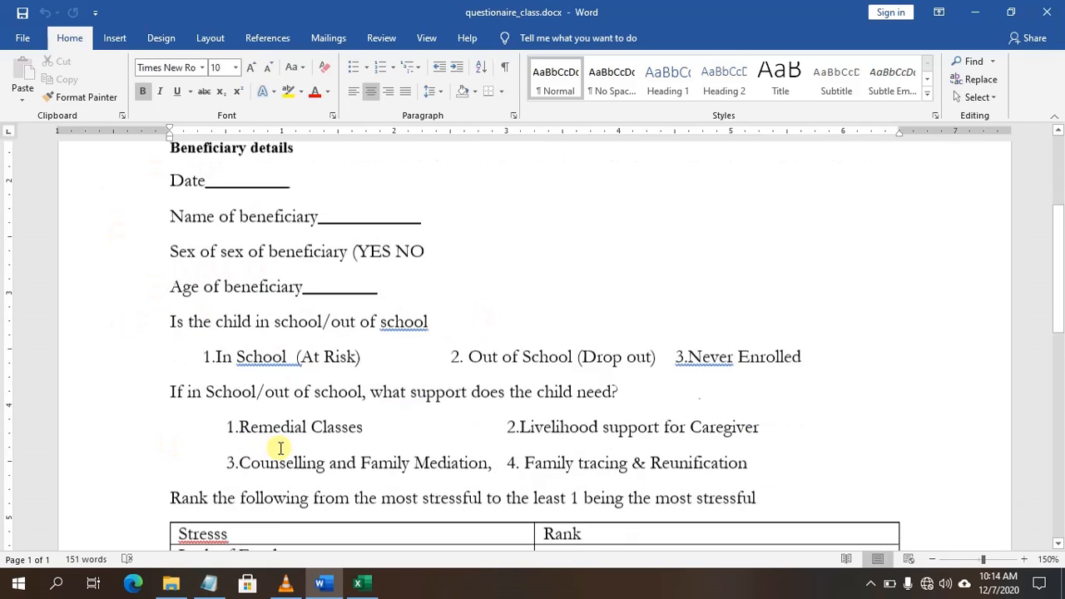
{"action": "scroll", "coordinate": [280, 449], "scroll_direction": "down", "scroll_amount": 15}
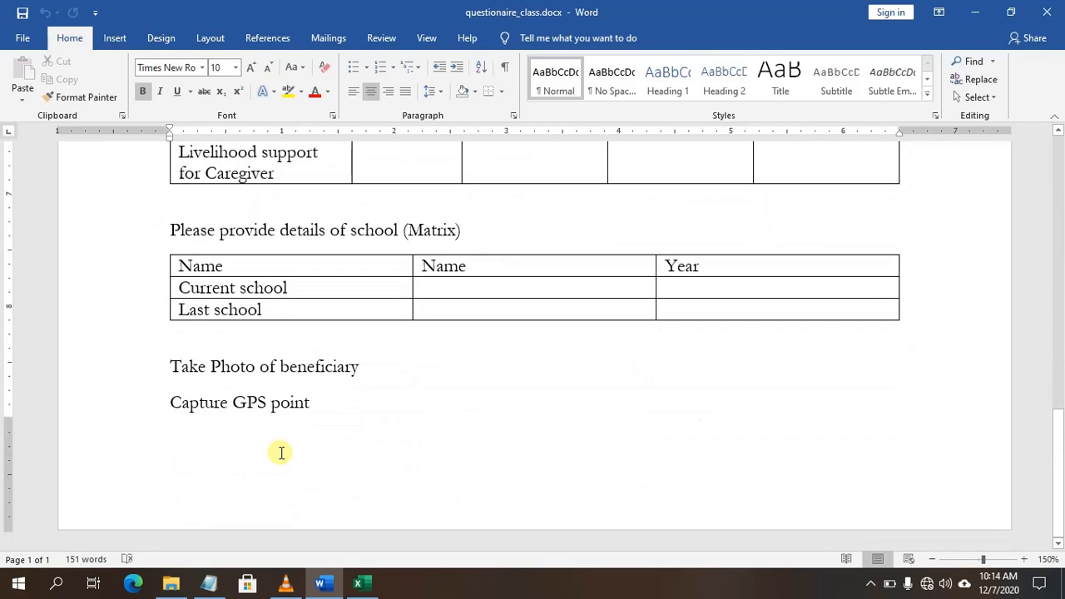
Step: Return to the Excel workbook and enter the column header label in C1 of the survey sheet
{"action": "scroll", "coordinate": [280, 452], "scroll_direction": "up", "scroll_amount": 20}
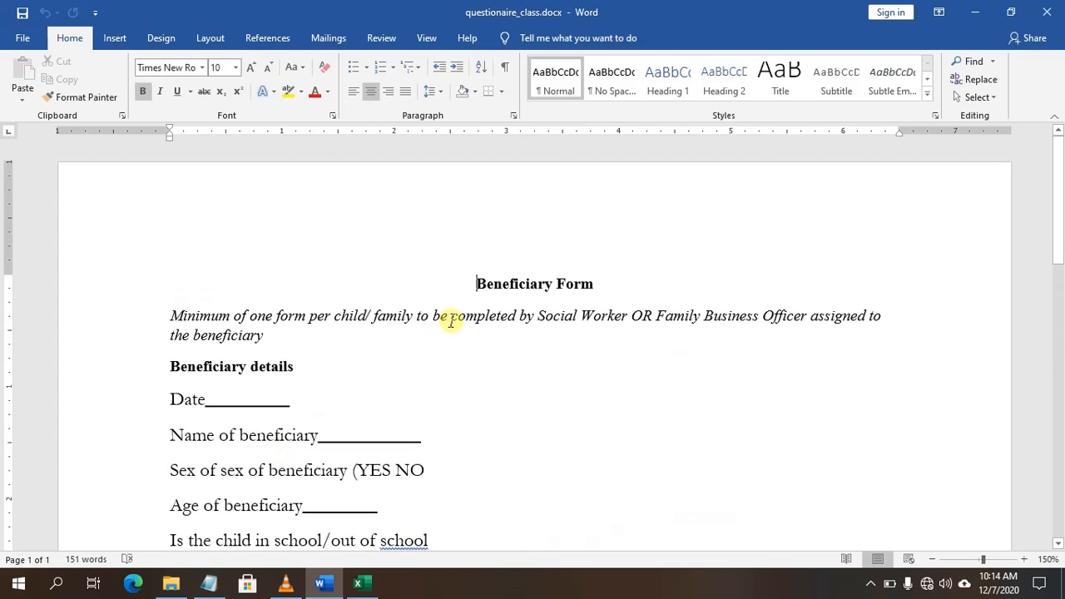
{"action": "scroll", "coordinate": [451, 321], "scroll_direction": "down", "scroll_amount": 12}
{"action": "left_click", "coordinate": [975, 12]}
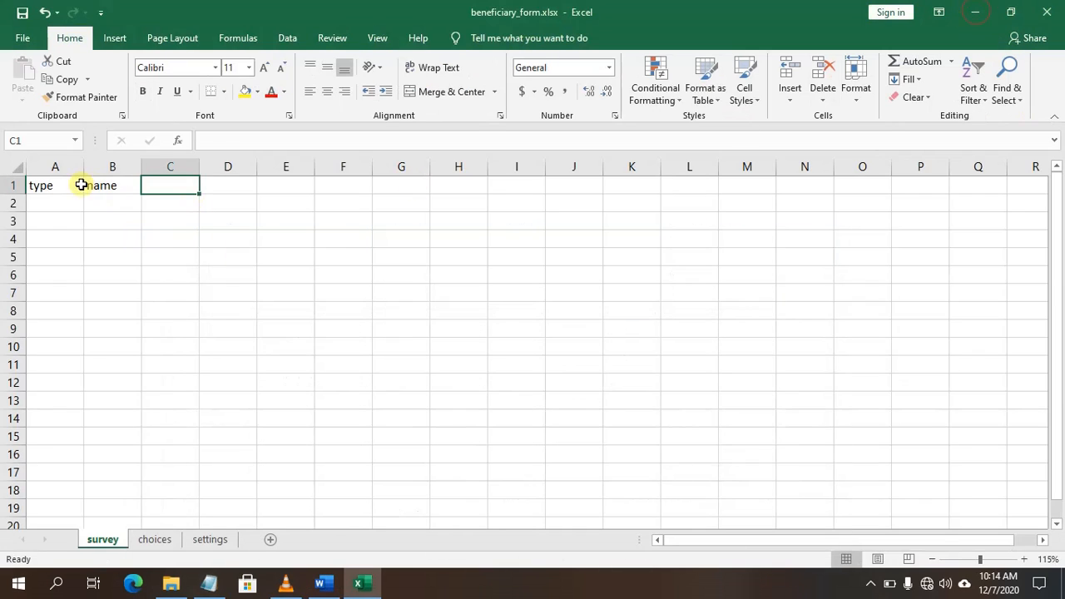
{"action": "double_click", "coordinate": [168, 189]}
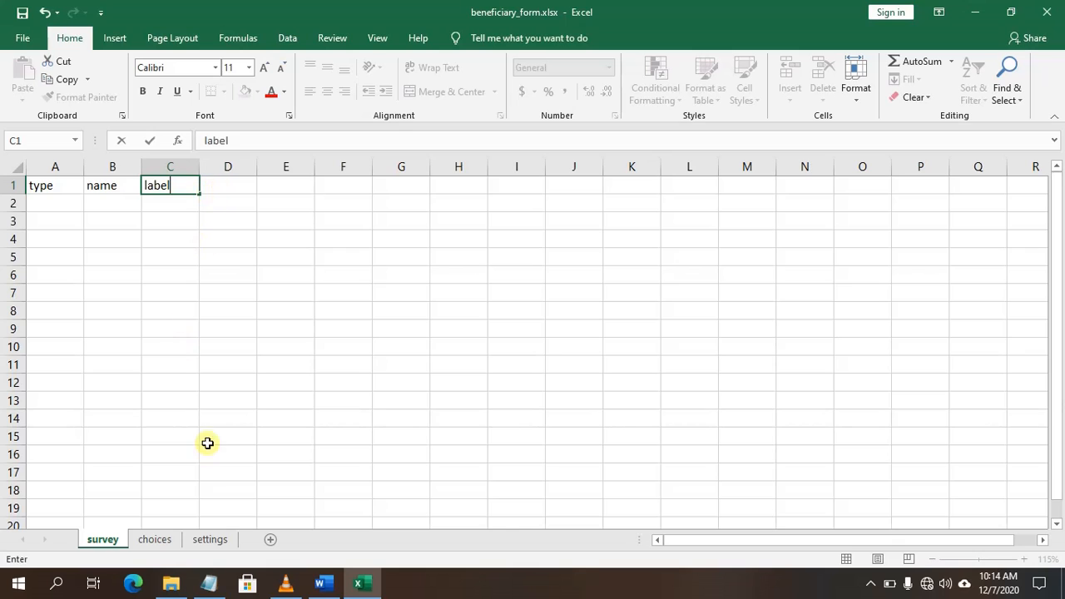
Step: Copy the italic instruction sentence under the Beneficiary Form title in Word and paste it into C2 of the survey sheet in Excel
{"action": "left_click", "coordinate": [336, 588]}
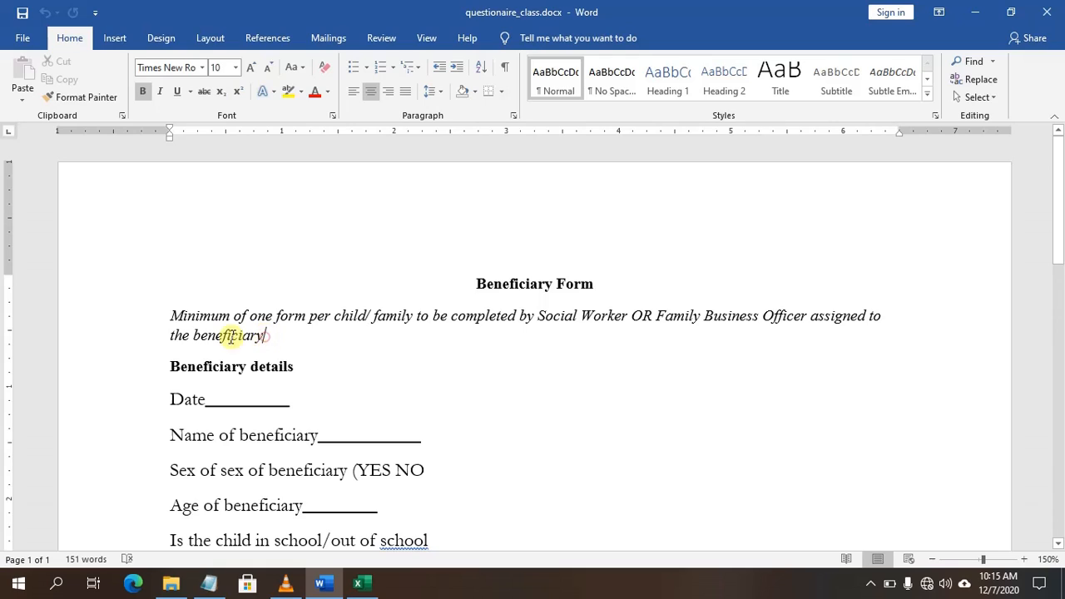
{"action": "left_click_drag", "start_coordinate": [266, 334], "coordinate": [164, 315]}
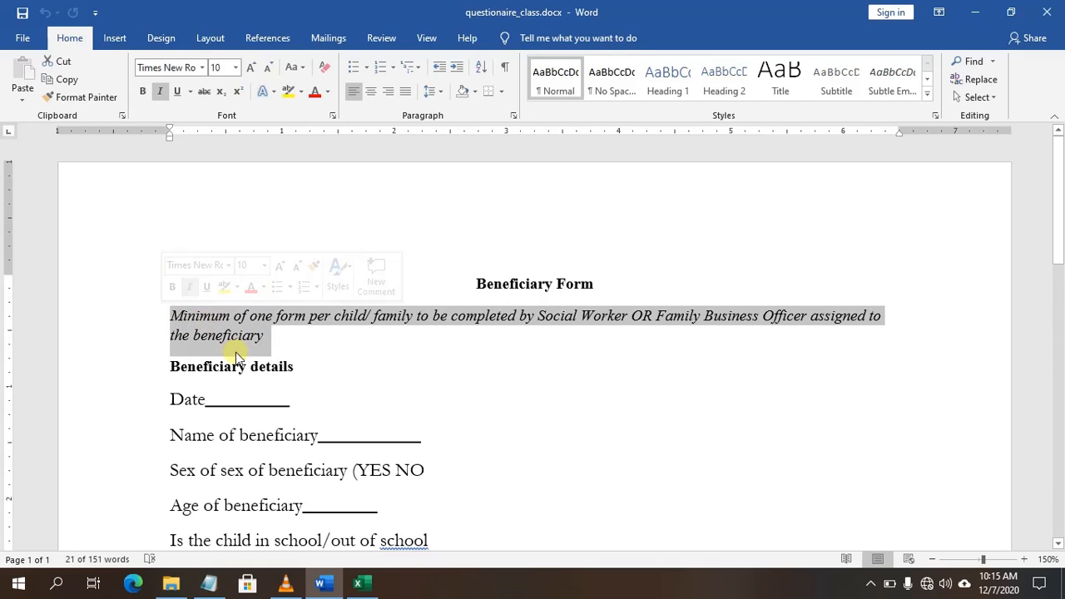
{"action": "key", "text": "ctrl+c"}
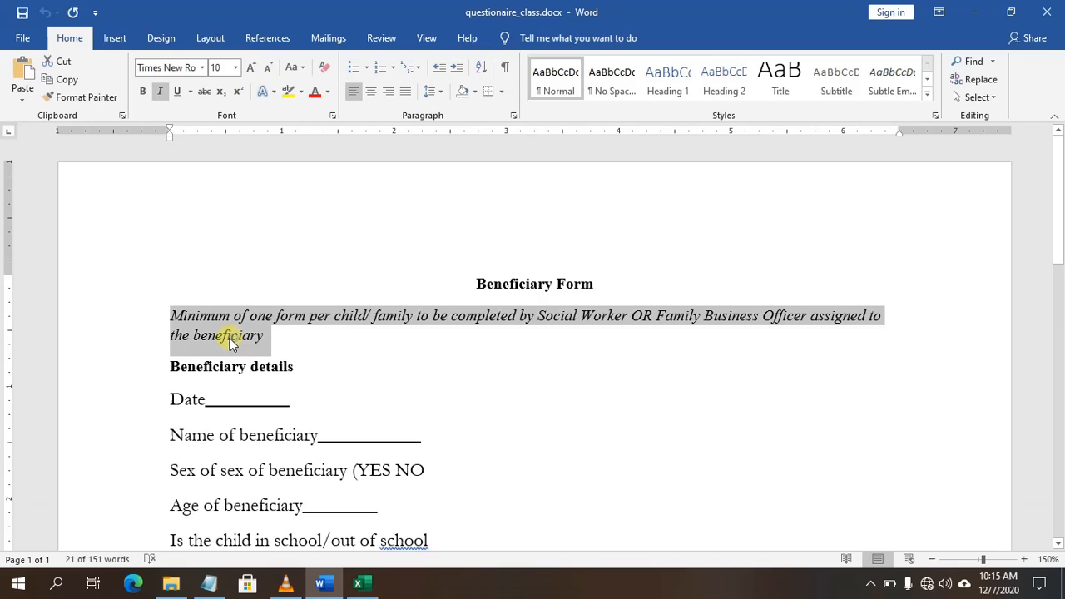
{"action": "right_click", "coordinate": [229, 337]}
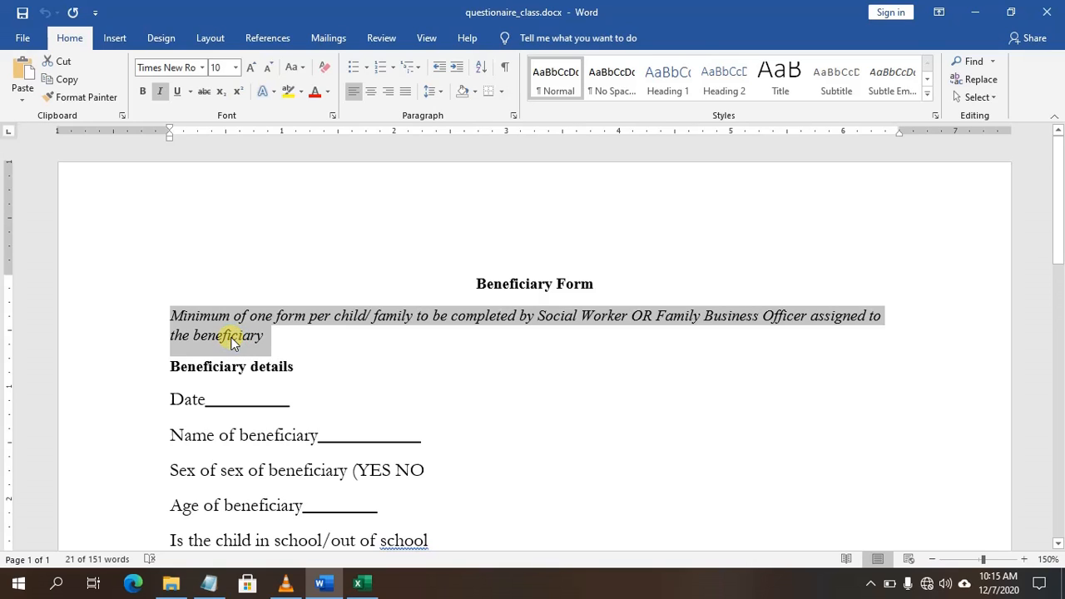
{"action": "left_click", "coordinate": [975, 12]}
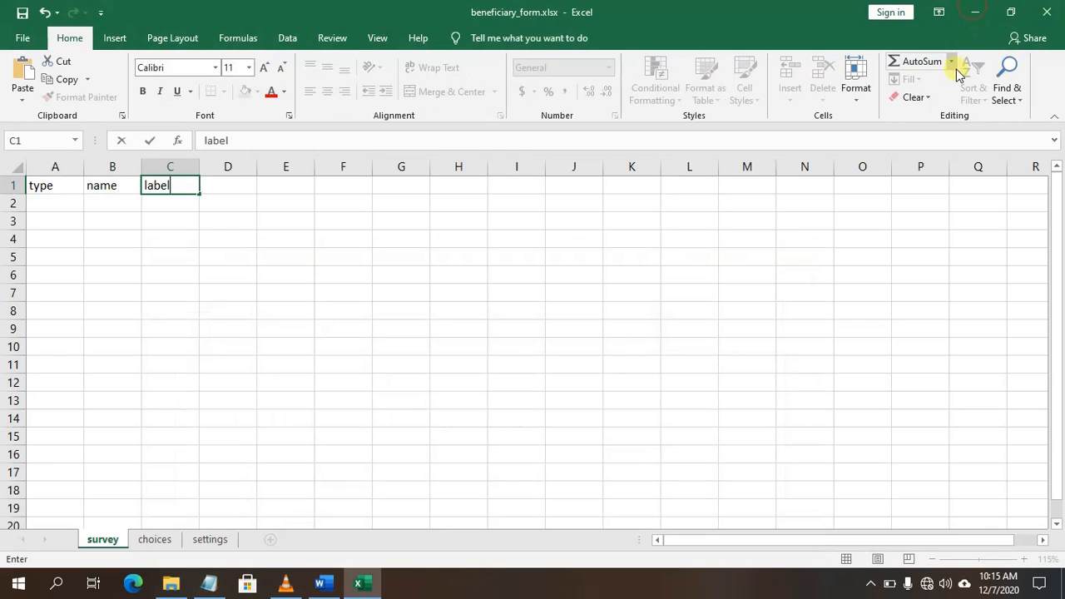
{"action": "left_click", "coordinate": [158, 204]}
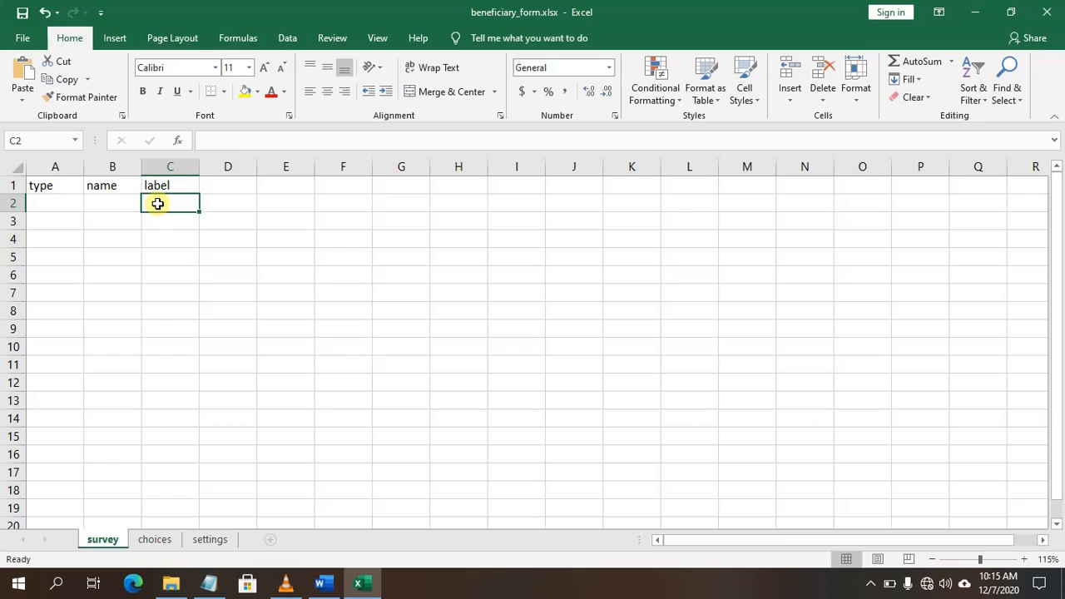
{"action": "right_click", "coordinate": [157, 204]}
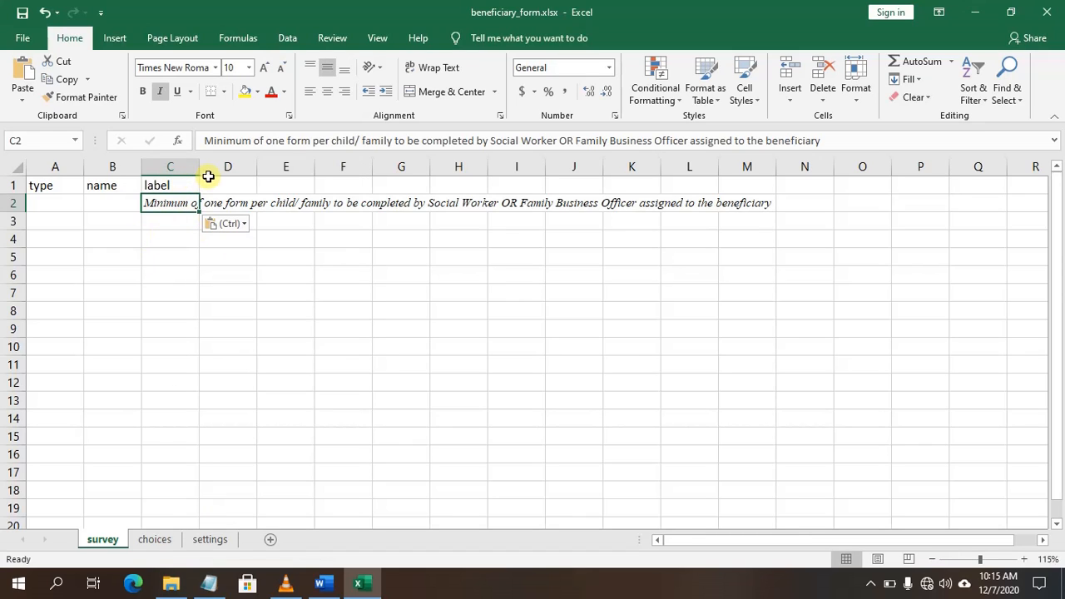
Step: Widen the label column C to almost four times its width and wrap the text of the whole column
{"action": "left_click_drag", "start_coordinate": [198, 173], "coordinate": [357, 175]}
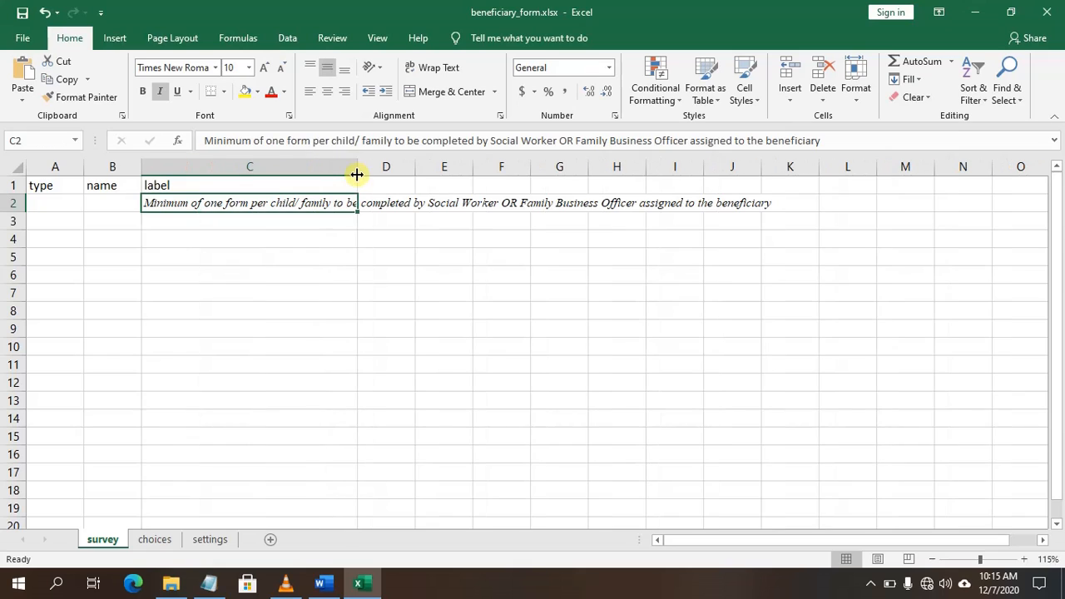
{"action": "left_click", "coordinate": [253, 163]}
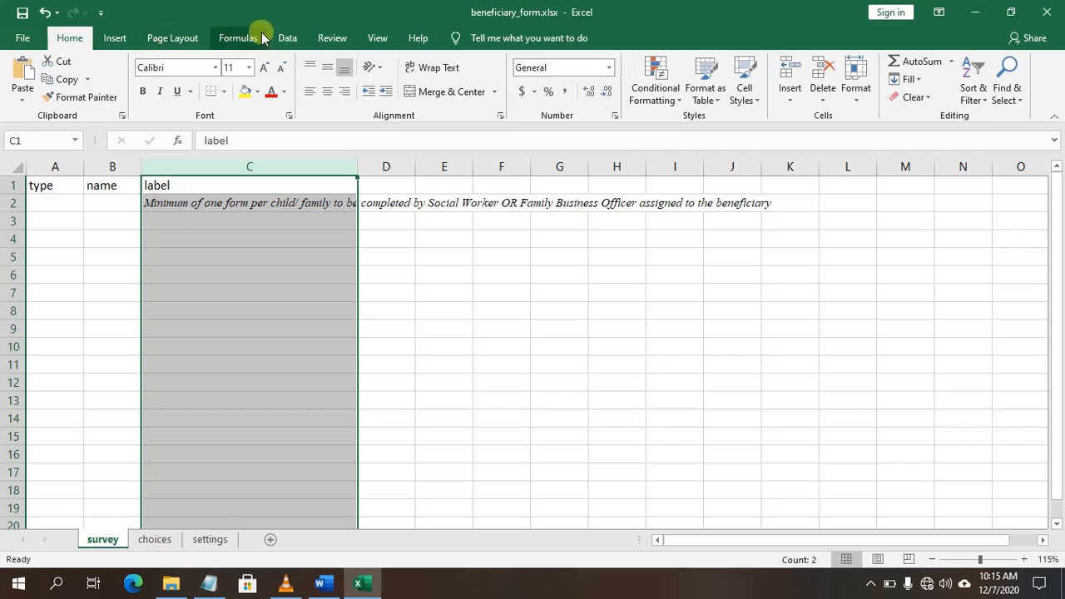
{"action": "left_click", "coordinate": [434, 71]}
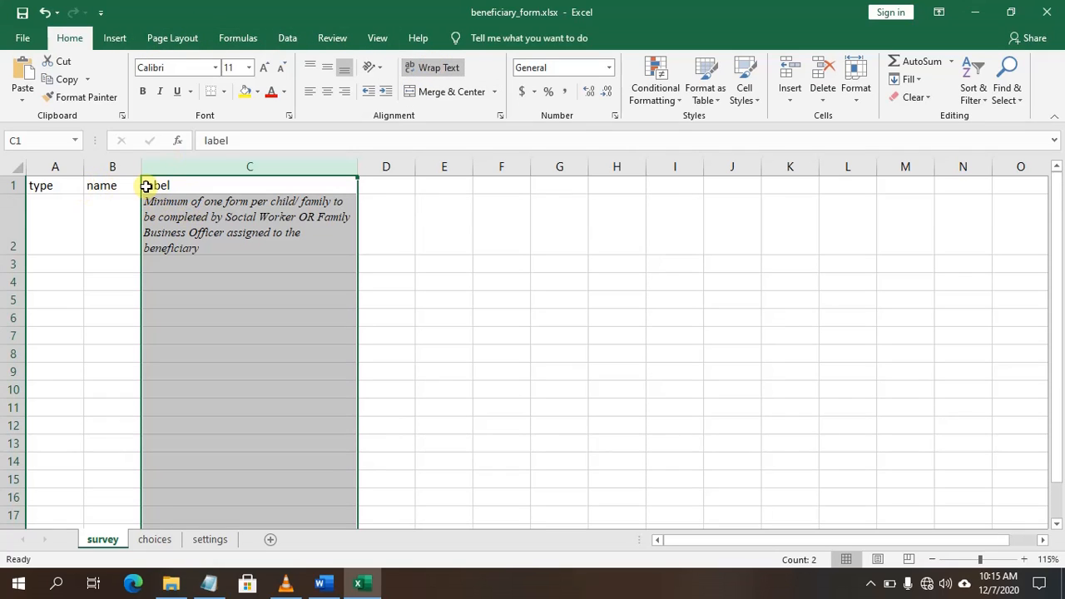
Step: Give the instruction row the name intro in B2 and the type note in A2
{"action": "left_click", "coordinate": [111, 222]}
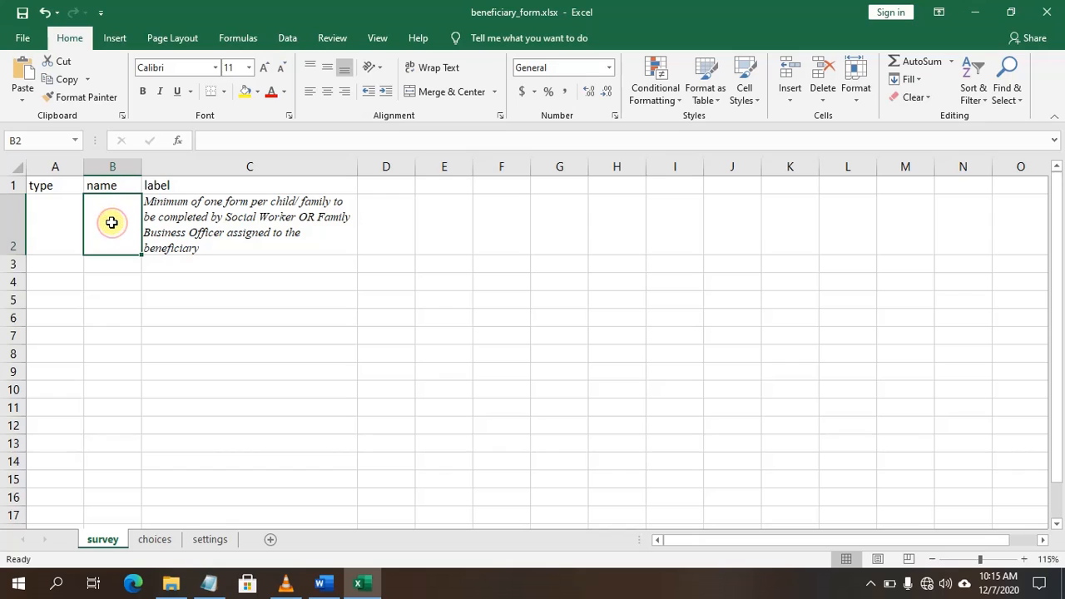
{"action": "type", "text": "intro"}
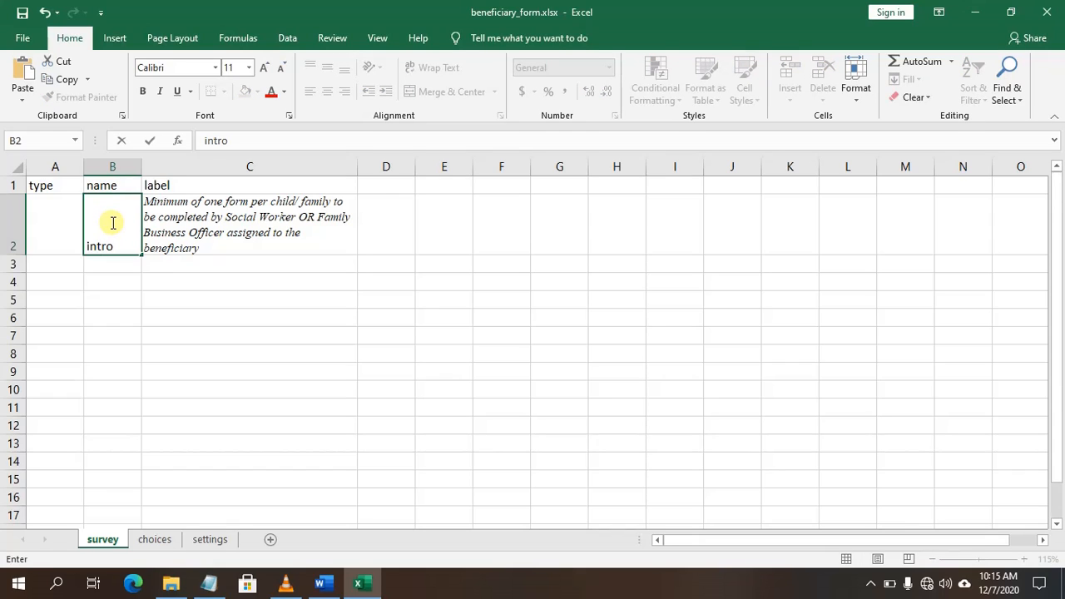
{"action": "left_click", "coordinate": [52, 213]}
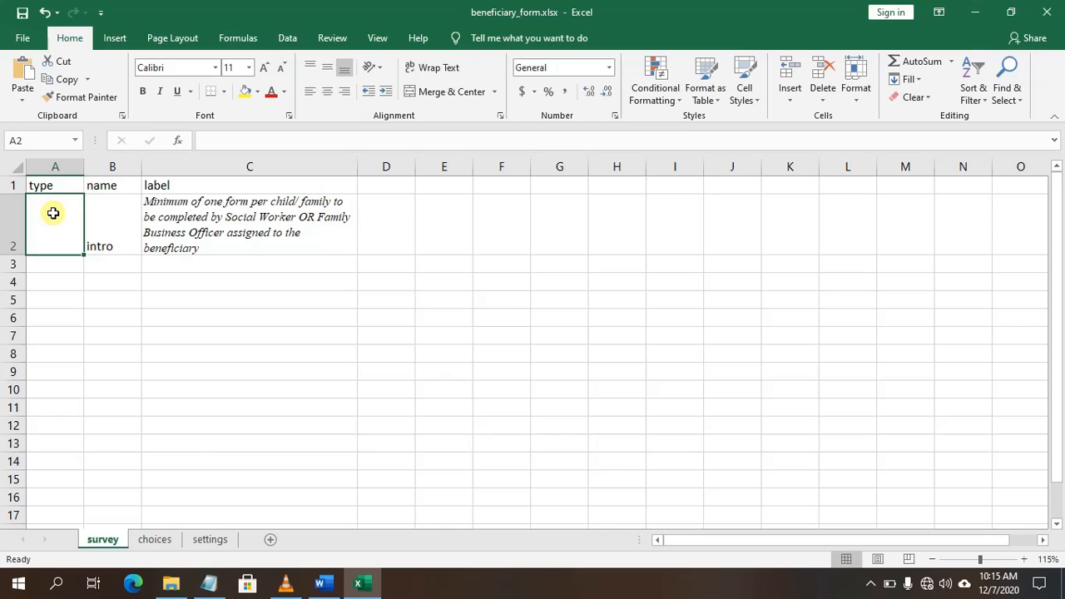
{"action": "type", "text": "note"}
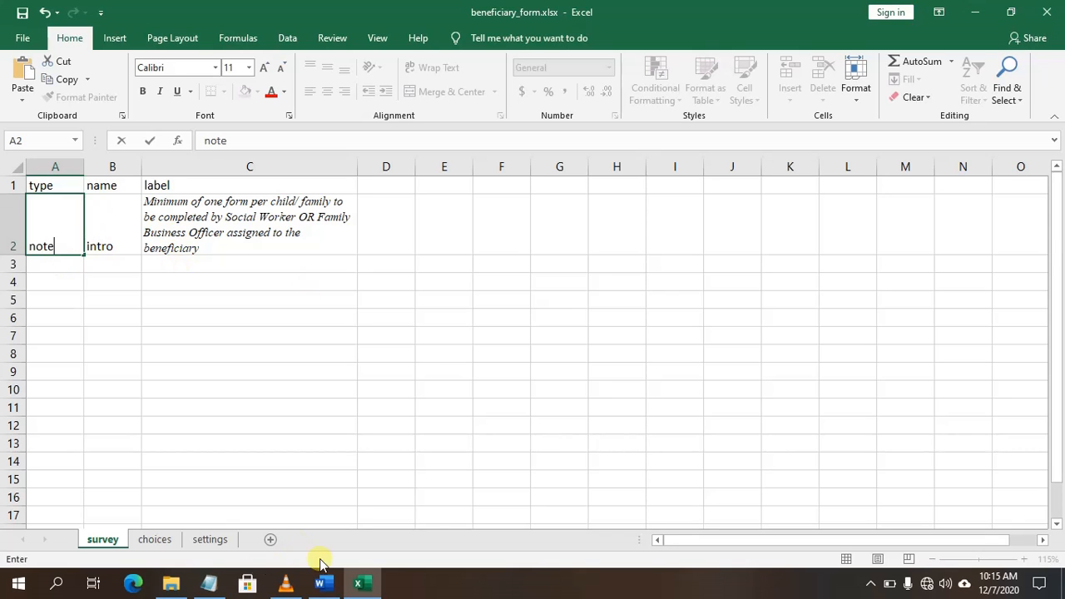
Step: Take the Excel window out of full screen, move the Notepad outline clear of it, and widen Excel up to Notepad's edge
{"action": "left_click", "coordinate": [1012, 13]}
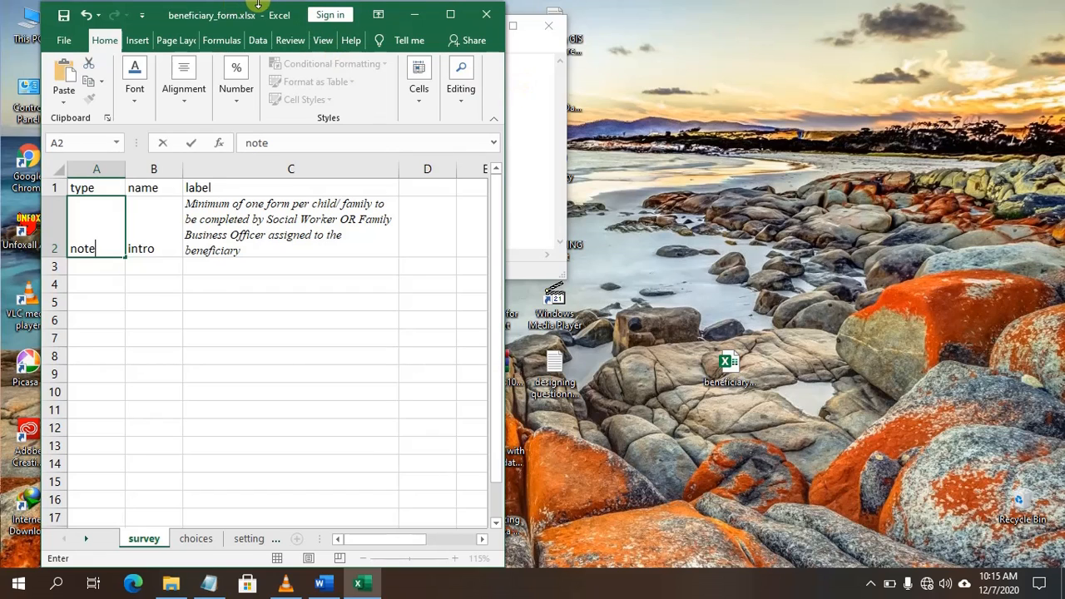
{"action": "left_click_drag", "start_coordinate": [259, 4], "coordinate": [259, 3]}
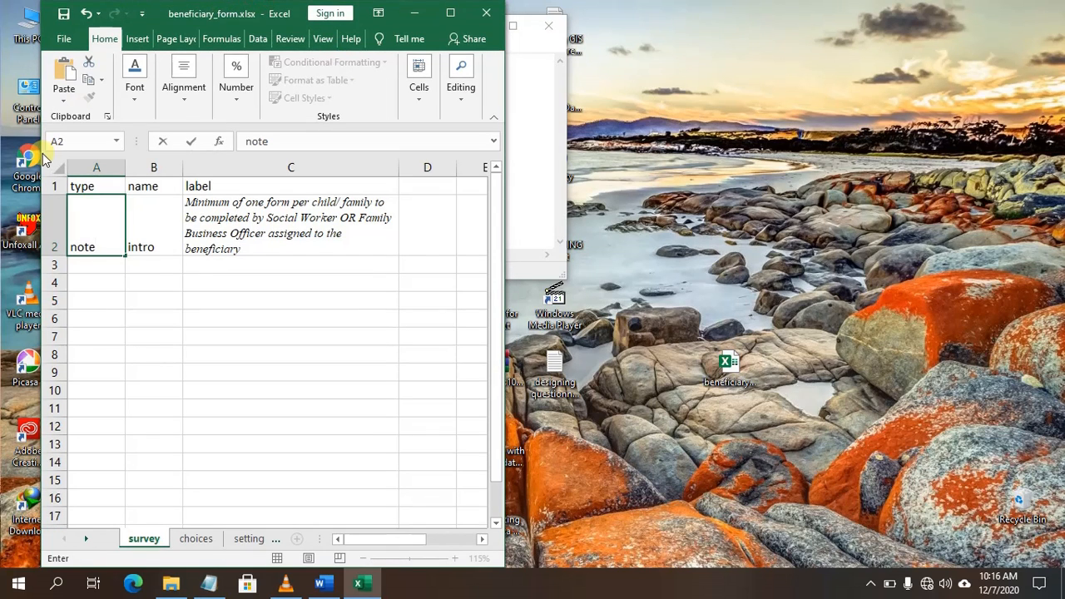
{"action": "left_click_drag", "start_coordinate": [37, 152], "coordinate": [3, 154]}
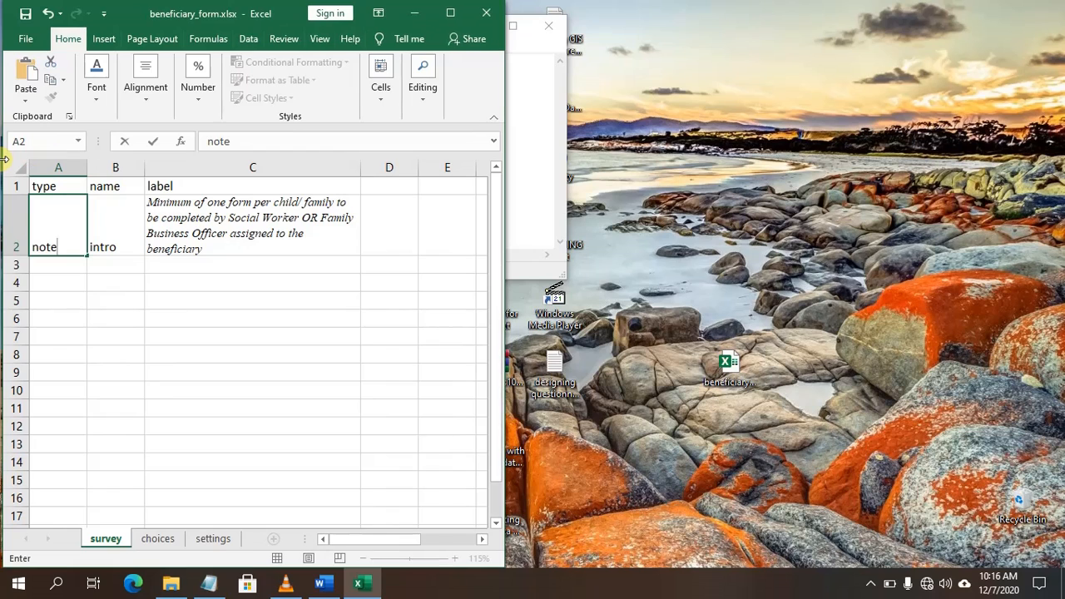
{"action": "left_click", "coordinate": [523, 113]}
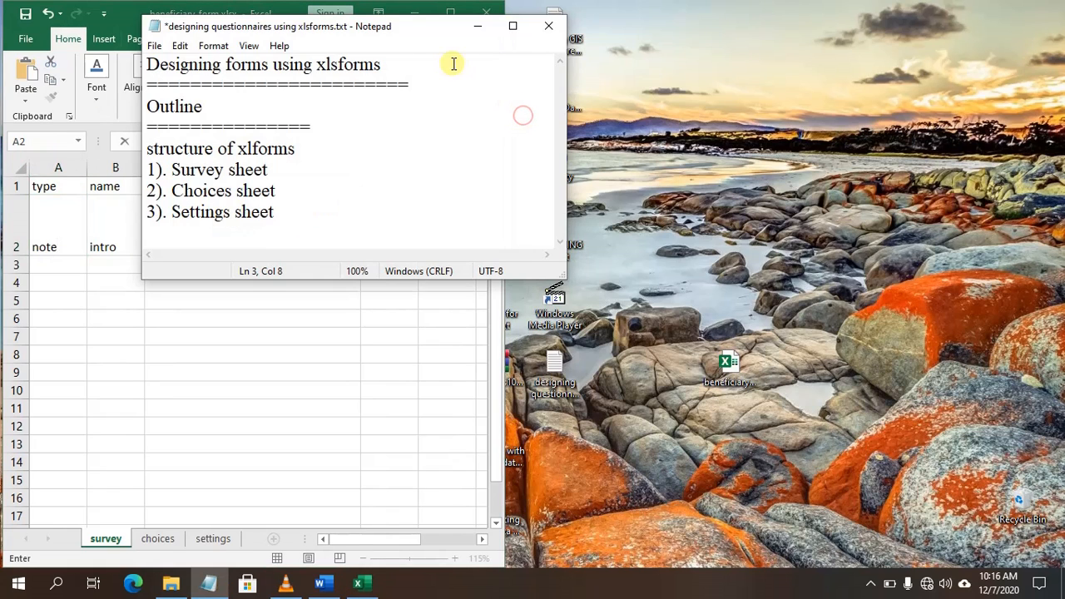
{"action": "left_click_drag", "start_coordinate": [383, 37], "coordinate": [874, 27]}
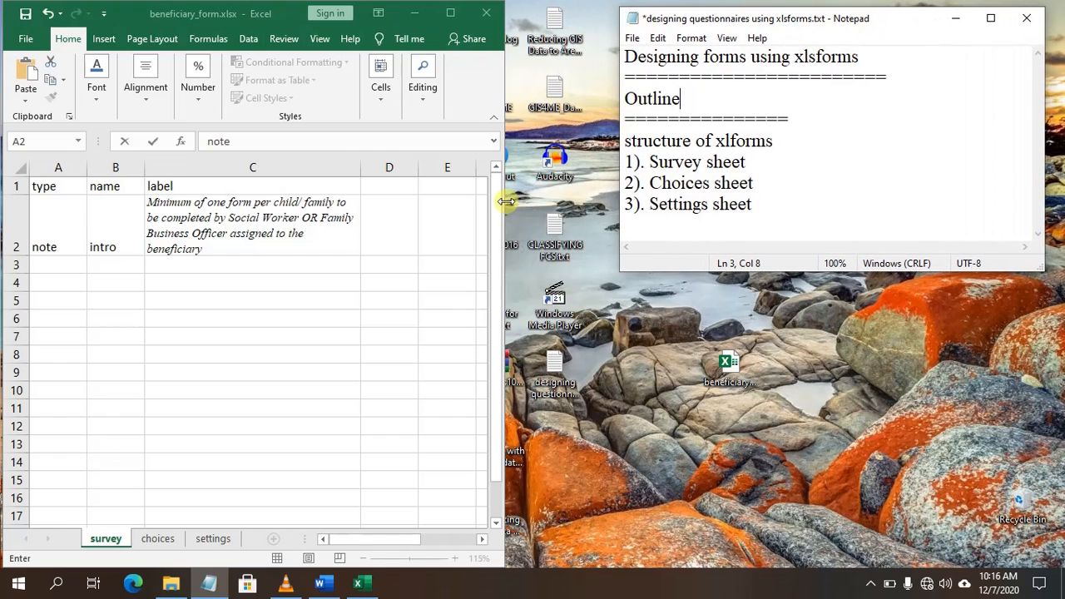
{"action": "left_click_drag", "start_coordinate": [504, 201], "coordinate": [612, 187]}
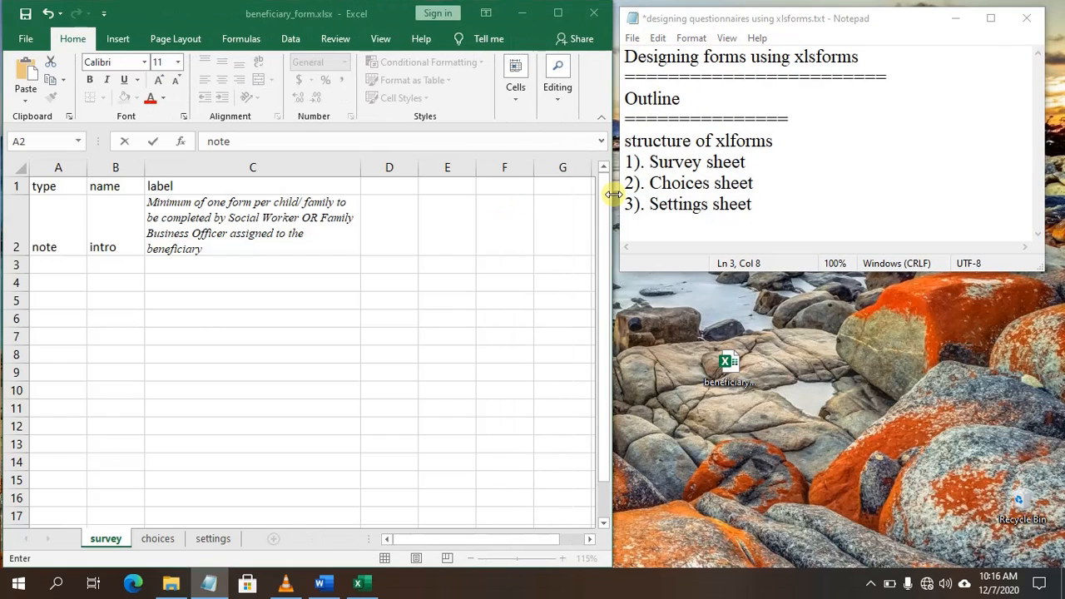
Step: Restore the Word questionnaire to a smaller window and resize Word and Excel so they sit side by side without overlapping
{"action": "left_click", "coordinate": [332, 578]}
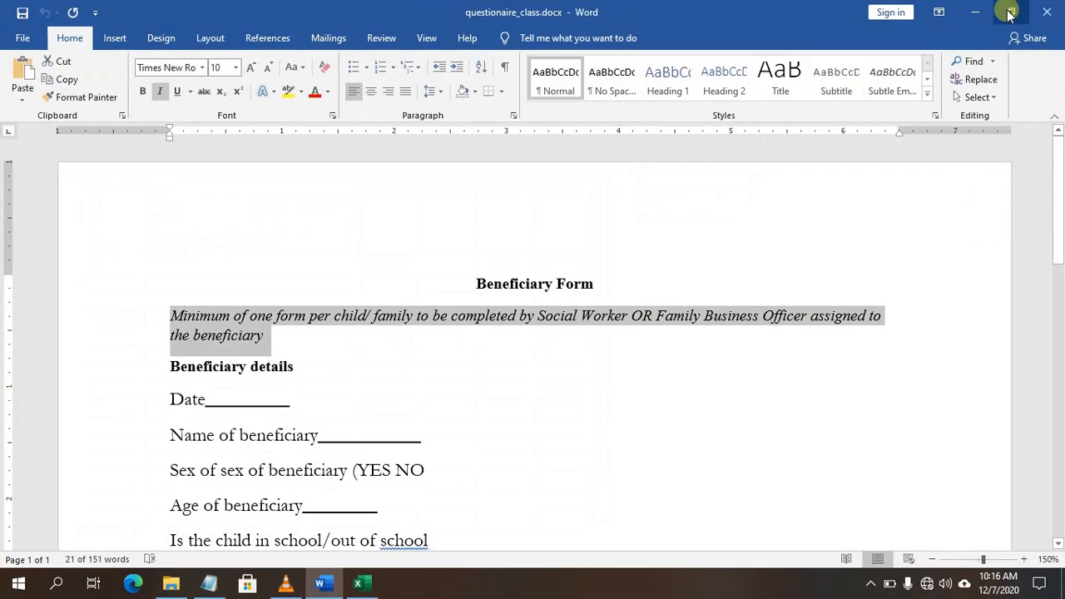
{"action": "left_click", "coordinate": [1009, 15]}
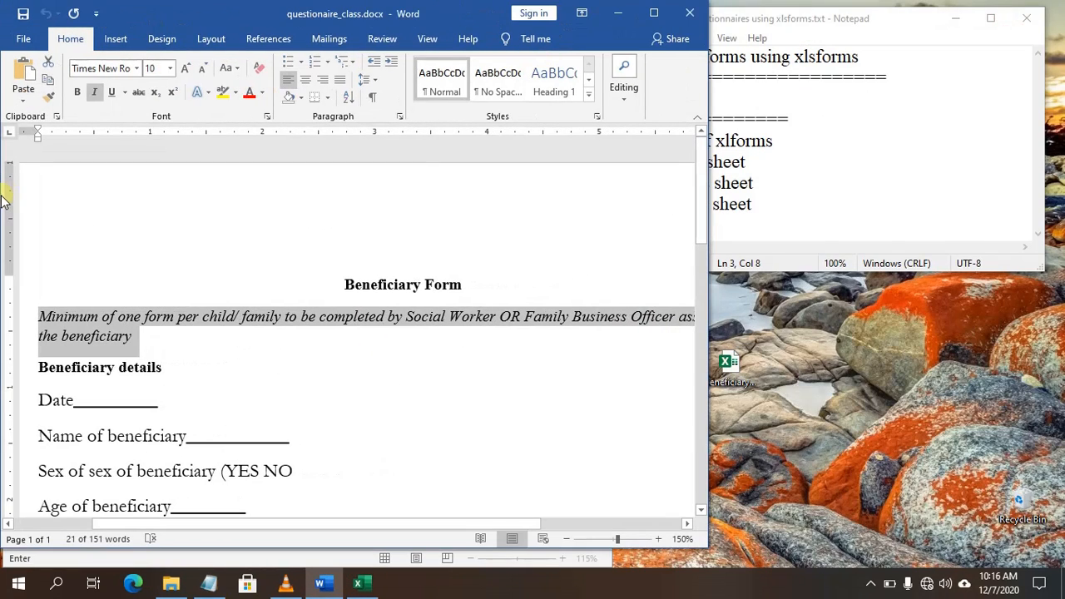
{"action": "left_click_drag", "start_coordinate": [2, 199], "coordinate": [245, 183]}
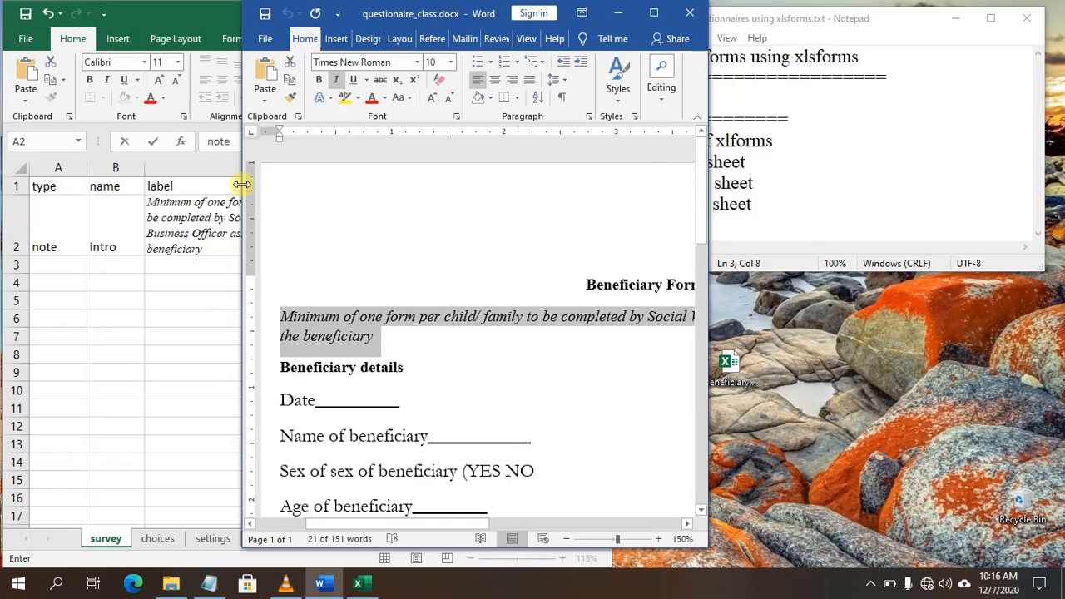
{"action": "left_click_drag", "start_coordinate": [445, 15], "coordinate": [755, 14]}
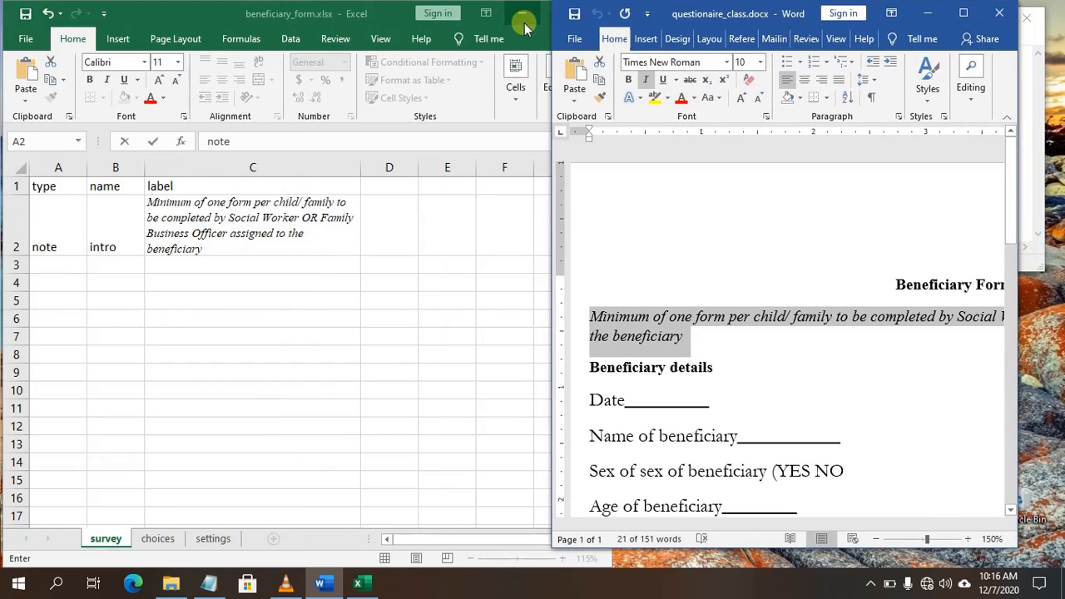
{"action": "left_click", "coordinate": [489, 34]}
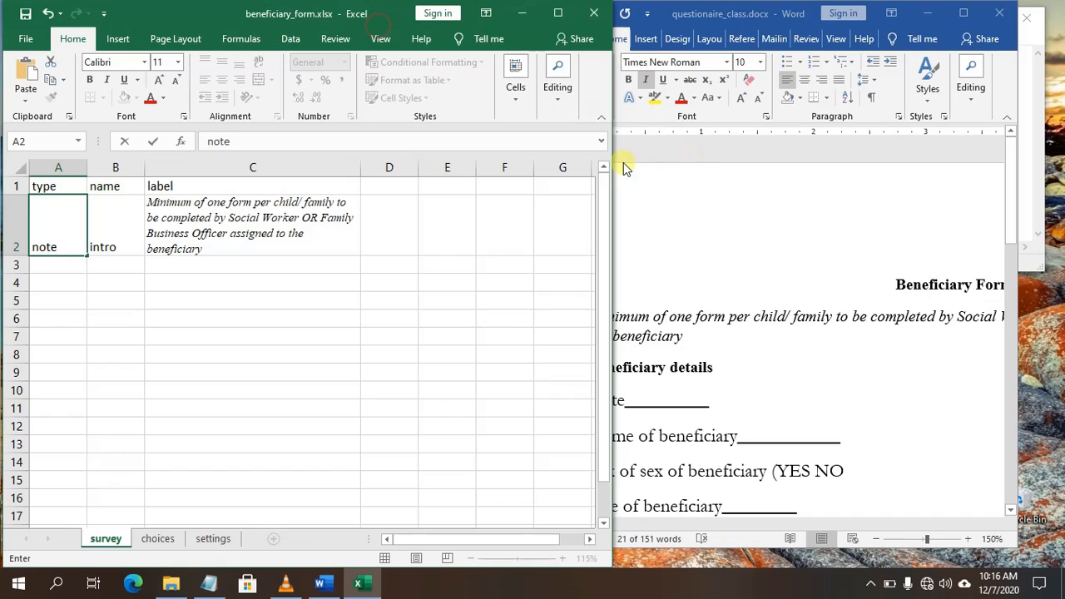
{"action": "left_click_drag", "start_coordinate": [613, 160], "coordinate": [529, 164]}
{"action": "left_click", "coordinate": [811, 10]}
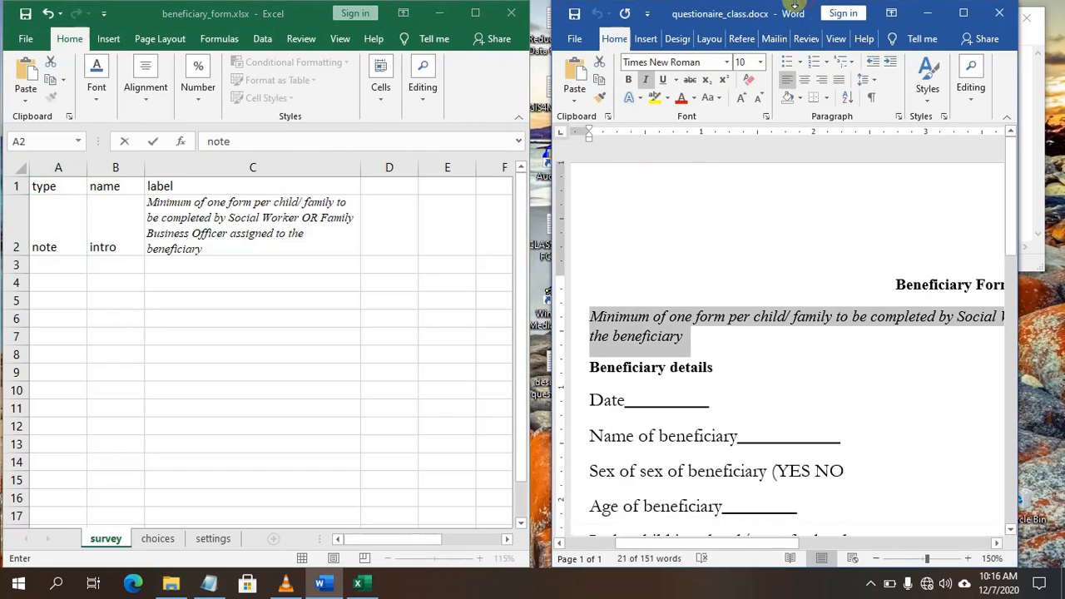
{"action": "left_click_drag", "start_coordinate": [1023, 150], "coordinate": [1057, 143]}
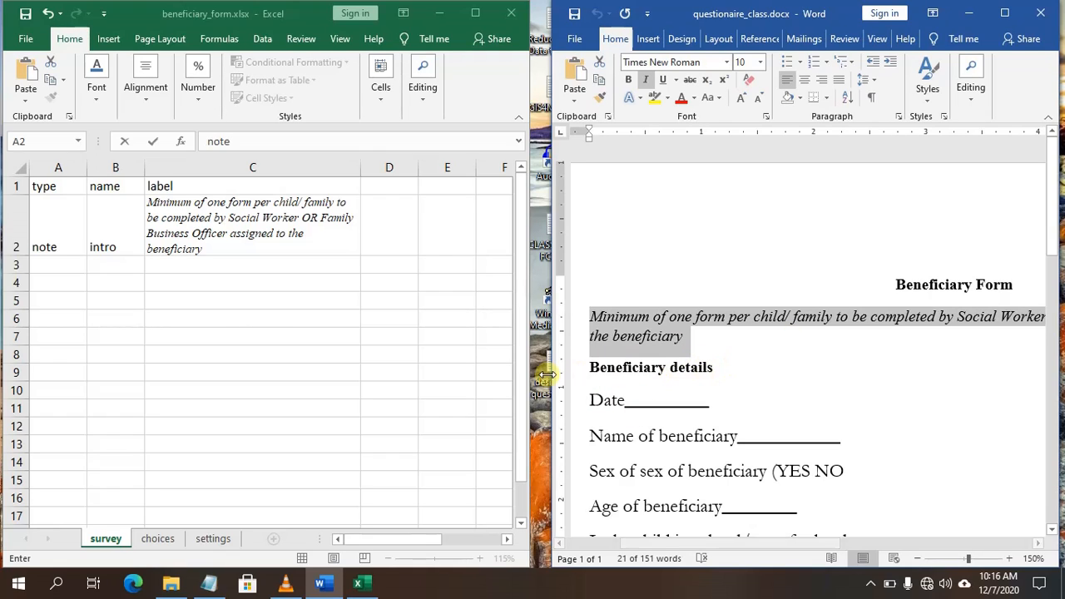
Step: Enter begin_group as the type in A3 and grp1 as the name in B3, widening column A to fit, and select C3
{"action": "left_click", "coordinate": [50, 266]}
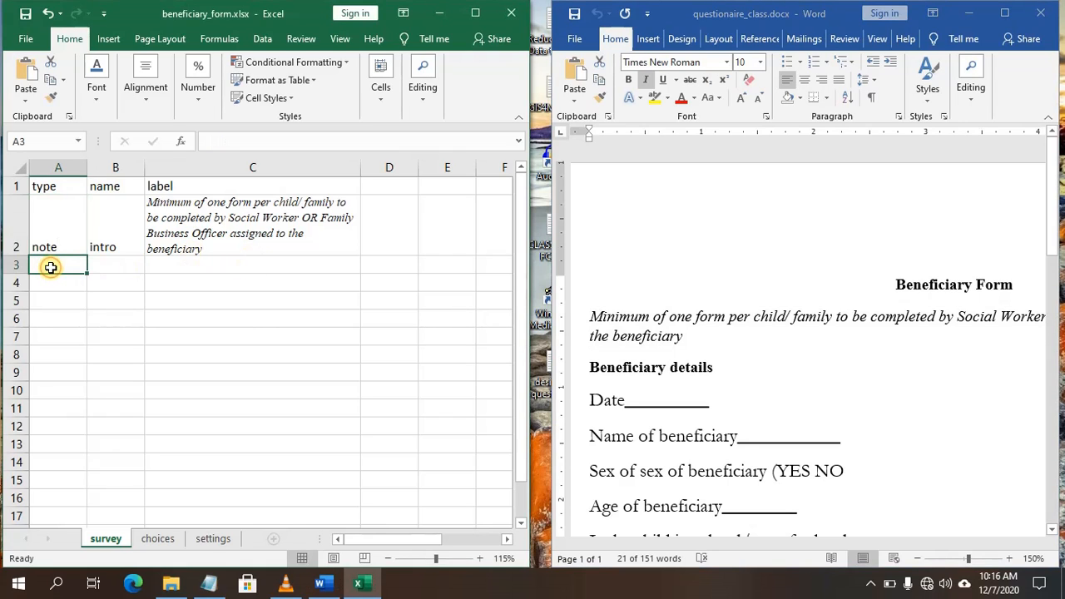
{"action": "type", "text": "begin_group"}
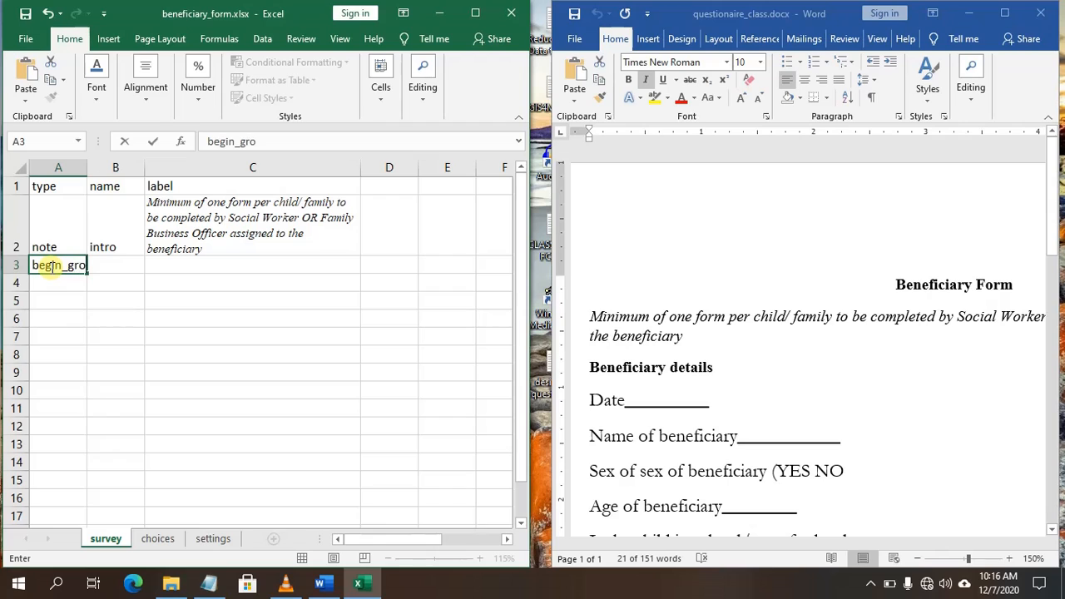
{"action": "left_click", "coordinate": [86, 171]}
{"action": "left_click_drag", "start_coordinate": [85, 171], "coordinate": [124, 171]}
{"action": "left_click", "coordinate": [139, 264]}
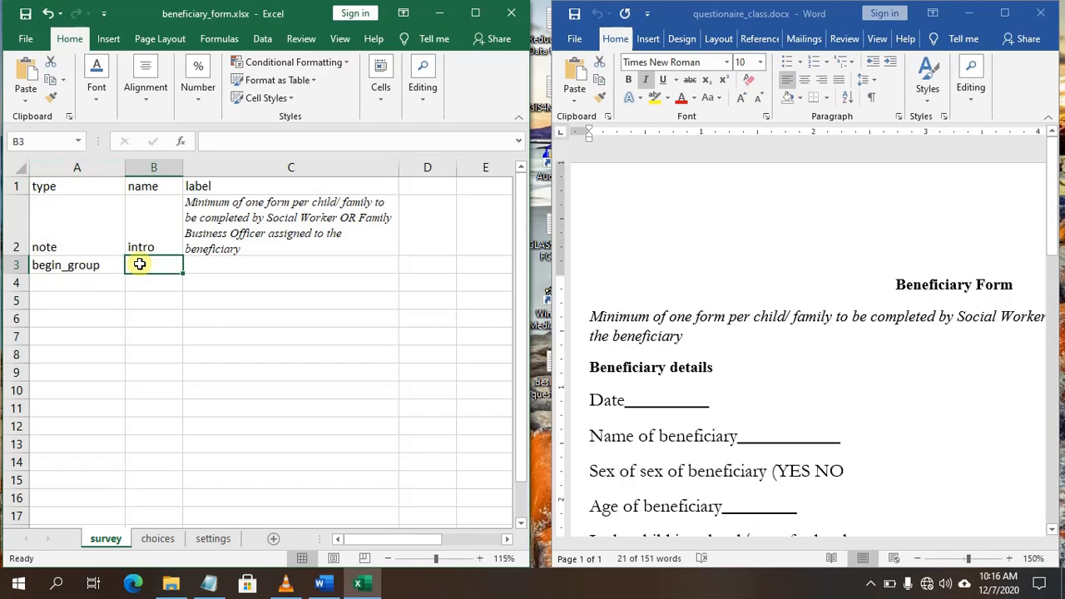
{"action": "type", "text": "grp1"}
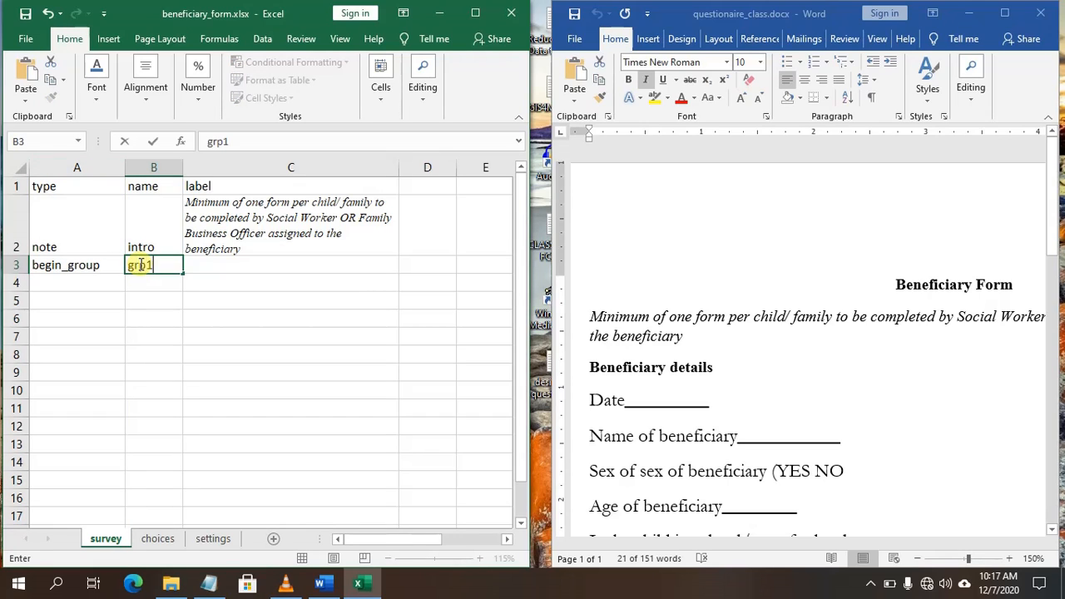
{"action": "left_click", "coordinate": [222, 265]}
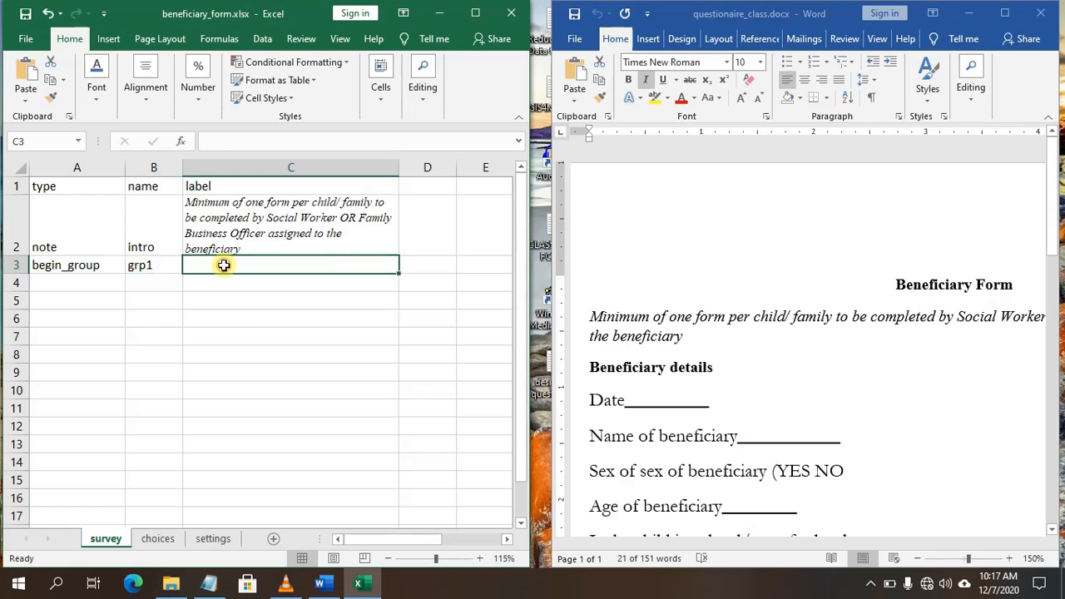
Step: Label the first group BENEFICIARY DETAILS in C3 of the survey sheet
{"action": "type", "text": "B"}
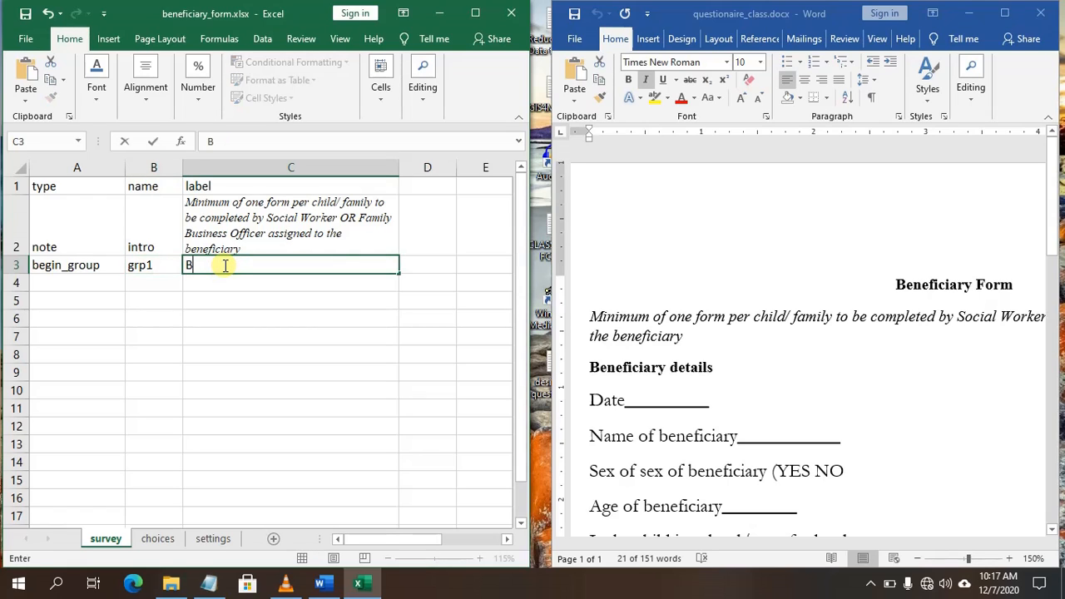
{"action": "type", "text": "BENEFICIARY DETAILS"}
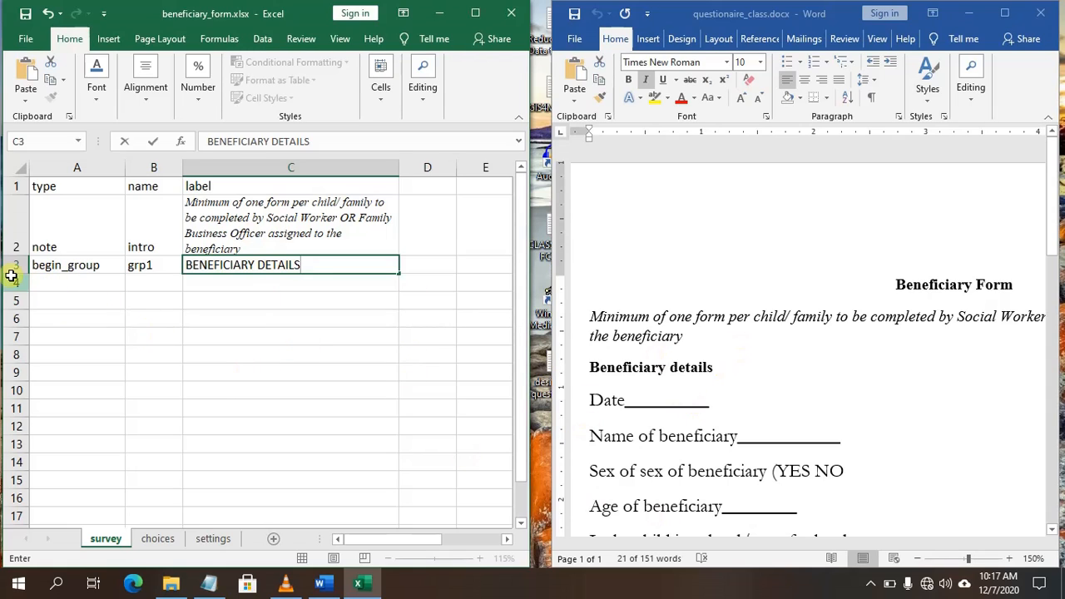
{"action": "left_click", "coordinate": [37, 284]}
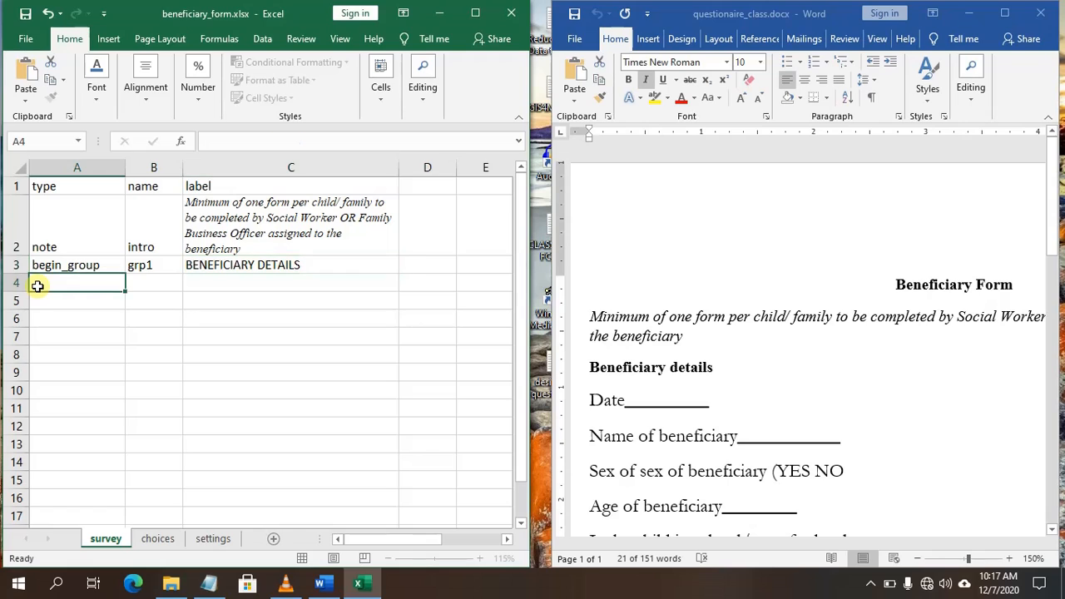
{"action": "type", "text": "END"}
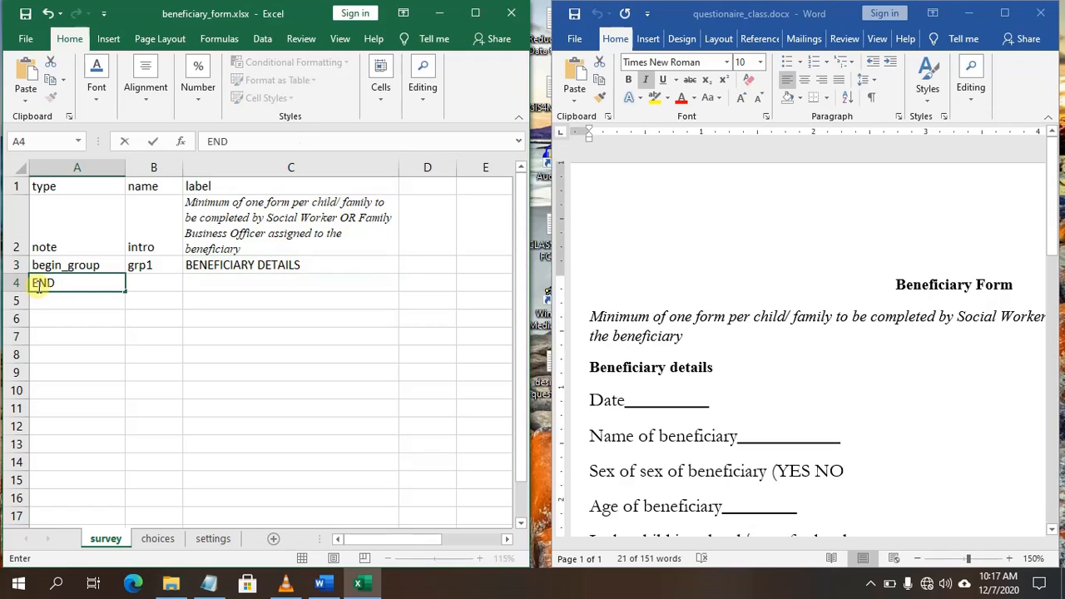
{"action": "key", "text": "BackSpace"}
{"action": "key", "text": "BackSpace"}
{"action": "key", "text": "BackSpace"}
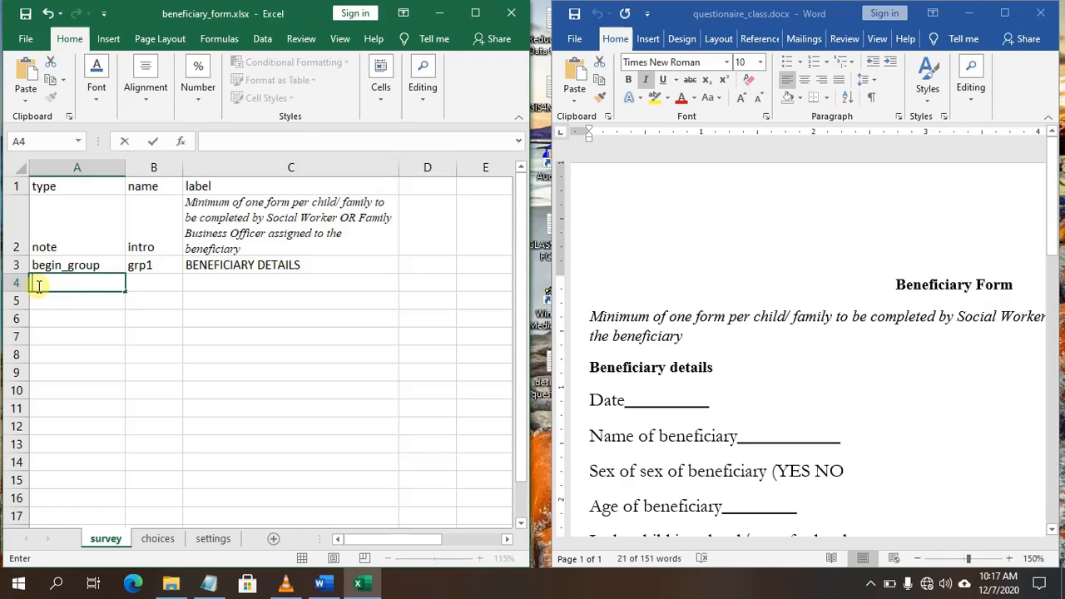
Step: Close the first group with end_group in A7 and open a second group with begin_group in A8
{"action": "left_click", "coordinate": [42, 343]}
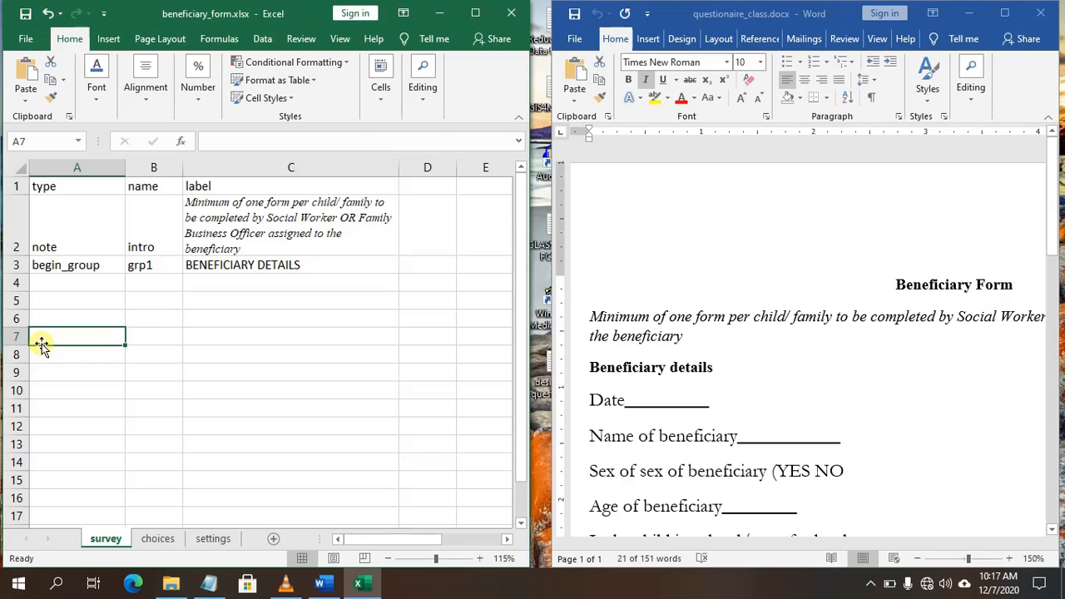
{"action": "type", "text": "end_group"}
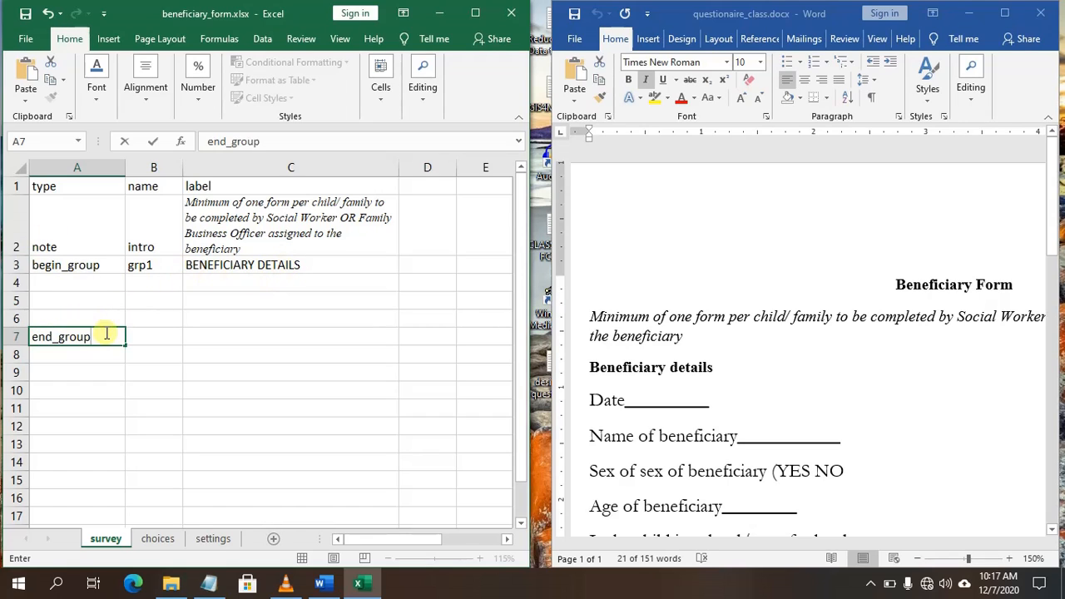
{"action": "left_click", "coordinate": [64, 351]}
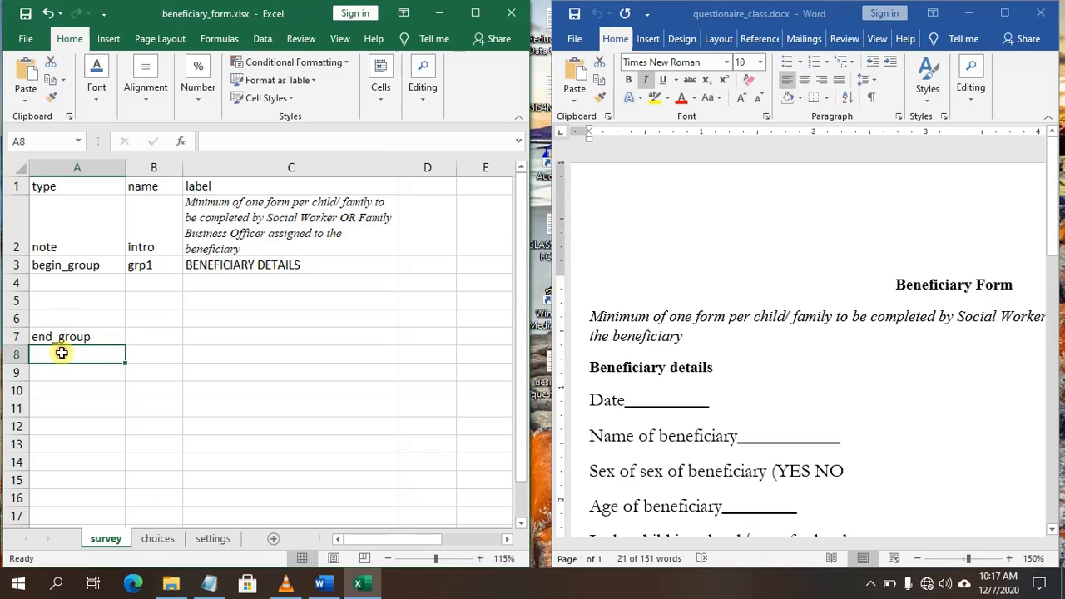
{"action": "type", "text": "begin_group"}
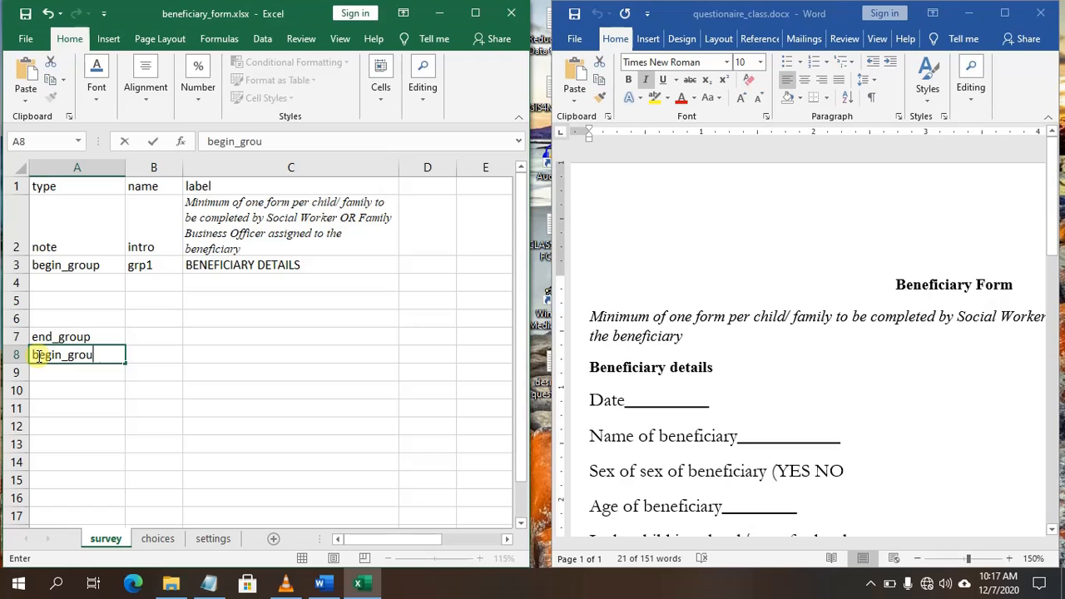
Step: Close the second group with end_group in A12, leaving three blank rows inside it
{"action": "left_click", "coordinate": [40, 434]}
{"action": "type", "text": "end"}
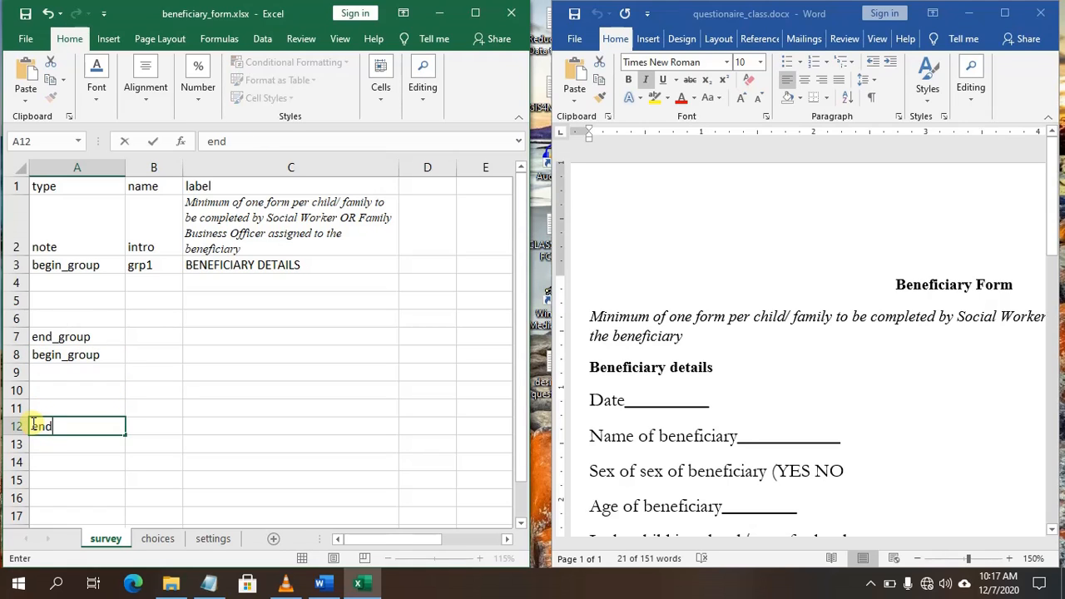
{"action": "type", "text": "-gr"}
{"action": "key", "text": "BackSpace"}
{"action": "key", "text": "BackSpace"}
{"action": "key", "text": "BackSpace"}
{"action": "key", "text": "BackSpace"}
{"action": "key", "text": "BackSpace"}
{"action": "type", "text": "group"}
{"action": "left_click", "coordinate": [104, 379]}
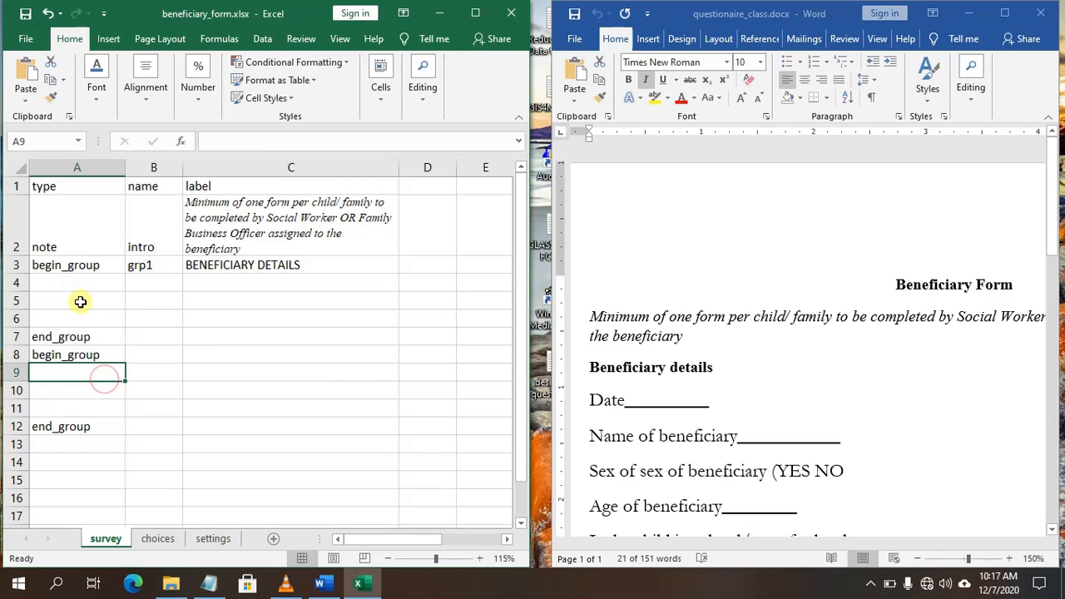
Step: Check the Word questionnaire's remaining questions and give the second group the name grp2 in B8
{"action": "scroll", "coordinate": [662, 429], "scroll_direction": "down", "scroll_amount": 10}
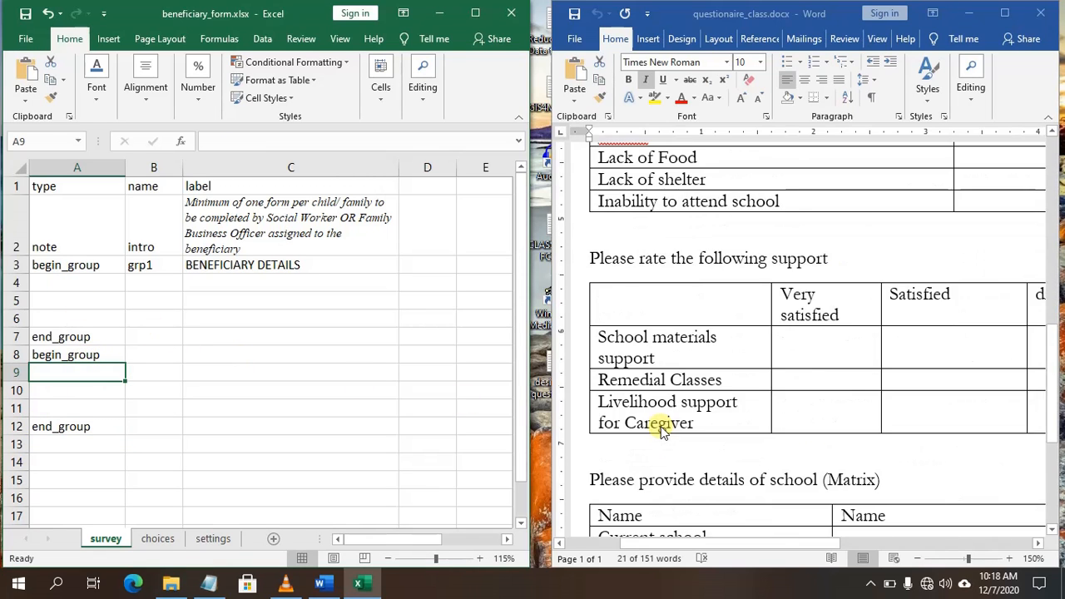
{"action": "scroll", "coordinate": [662, 428], "scroll_direction": "down", "scroll_amount": 5}
{"action": "scroll", "coordinate": [663, 432], "scroll_direction": "up", "scroll_amount": 15}
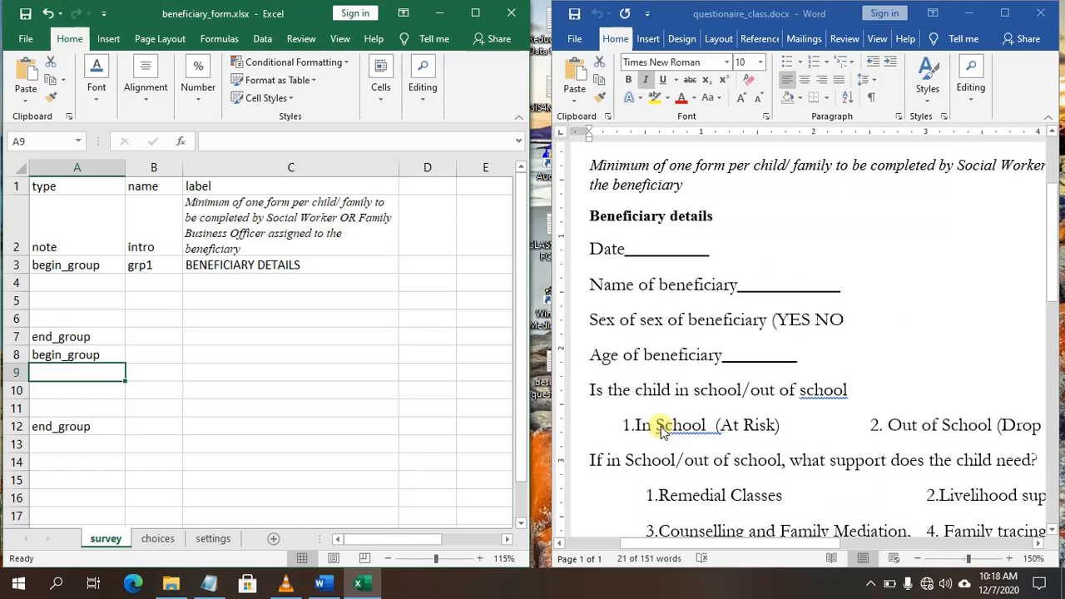
{"action": "scroll", "coordinate": [663, 431], "scroll_direction": "down", "scroll_amount": 3}
{"action": "scroll", "coordinate": [661, 426], "scroll_direction": "down", "scroll_amount": 3}
{"action": "scroll", "coordinate": [660, 427], "scroll_direction": "up", "scroll_amount": 3}
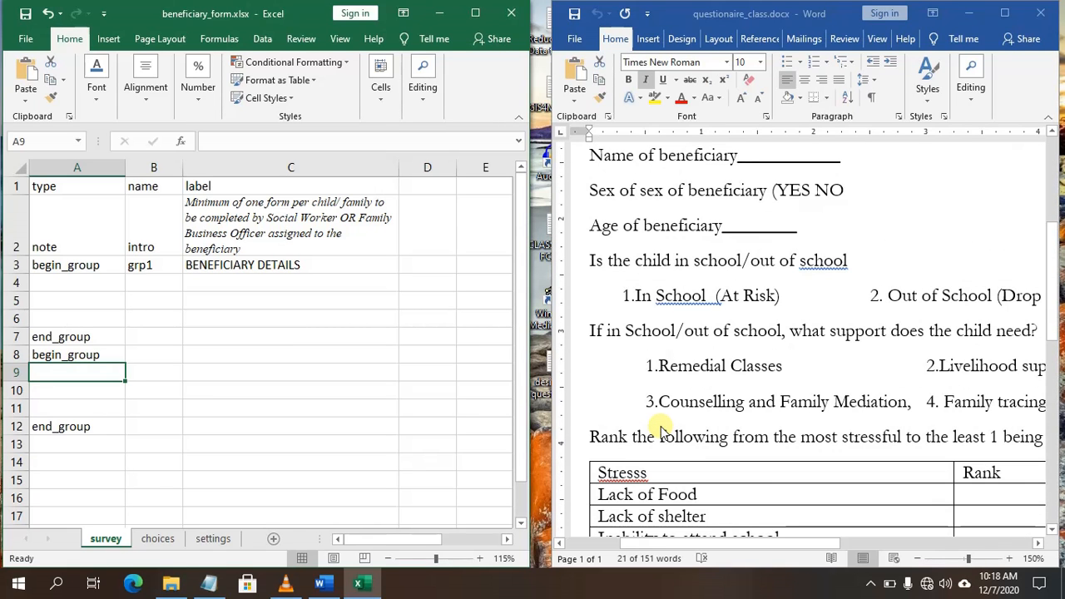
{"action": "left_click", "coordinate": [135, 352]}
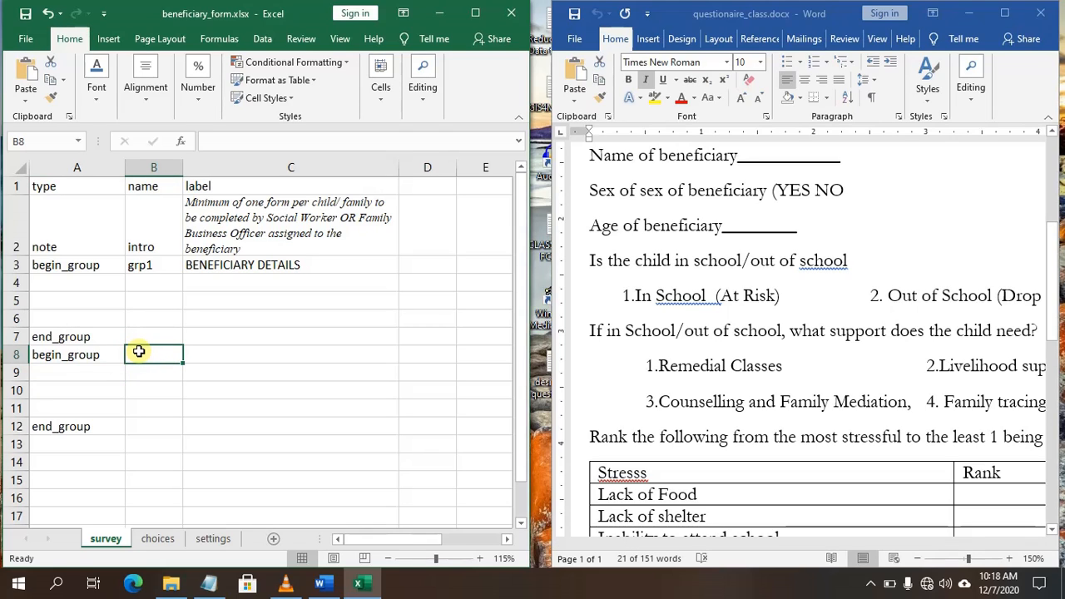
{"action": "type", "text": "oth"}
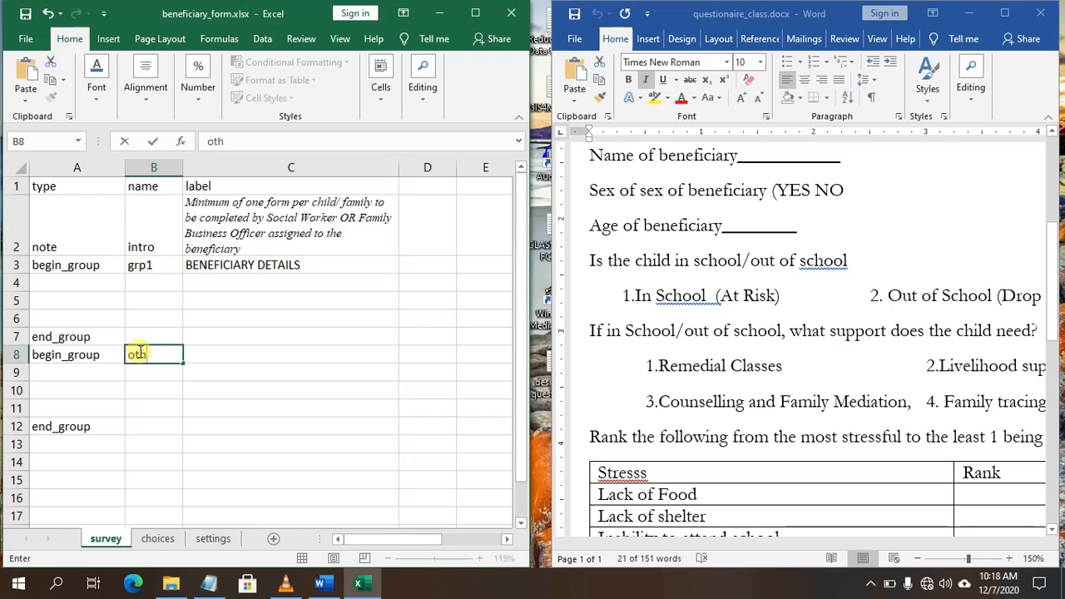
{"action": "key", "text": "BackSpace"}
{"action": "key", "text": "BackSpace"}
{"action": "key", "text": "BackSpace"}
{"action": "type", "text": "gro"}
{"action": "type", "text": "2"}
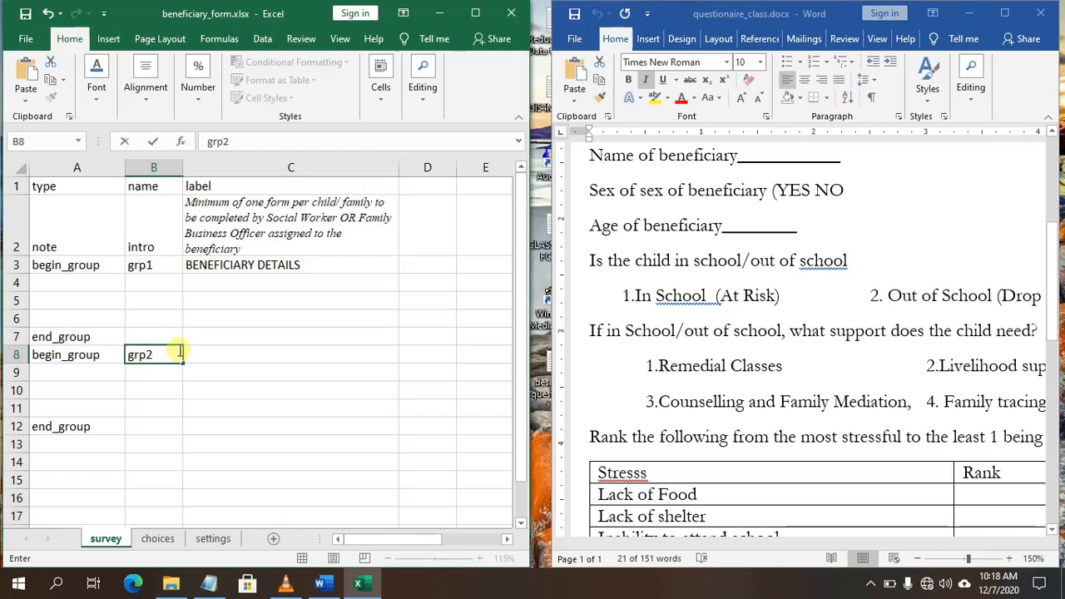
Step: Label the second group OTHER DETAILS in C8
{"action": "left_click", "coordinate": [211, 354]}
{"action": "type", "text": "Othe"}
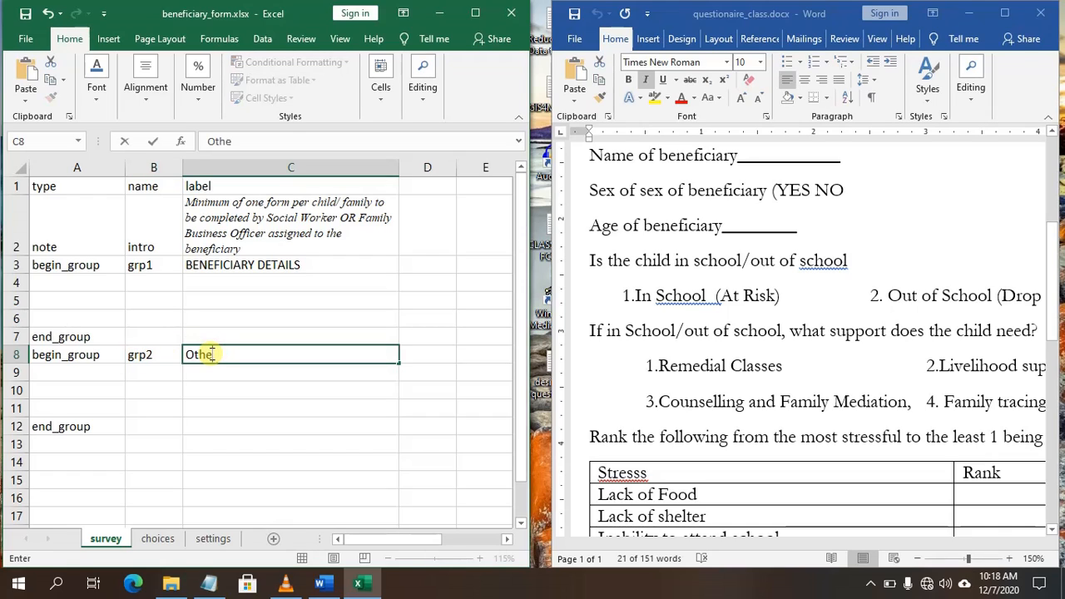
{"action": "type", "text": "r deta"}
{"action": "key", "text": "BackSpace"}
{"action": "key", "text": "BackSpace"}
{"action": "key", "text": "BackSpace"}
{"action": "key", "text": "BackSpace"}
{"action": "key", "text": "BackSpace"}
{"action": "key", "text": "BackSpace"}
{"action": "key", "text": "BackSpace"}
{"action": "key", "text": "BackSpace"}
{"action": "key", "text": "BackSpace"}
{"action": "type", "text": "THER DEYA"}
{"action": "key", "text": "BackSpace"}
{"action": "key", "text": "BackSpace"}
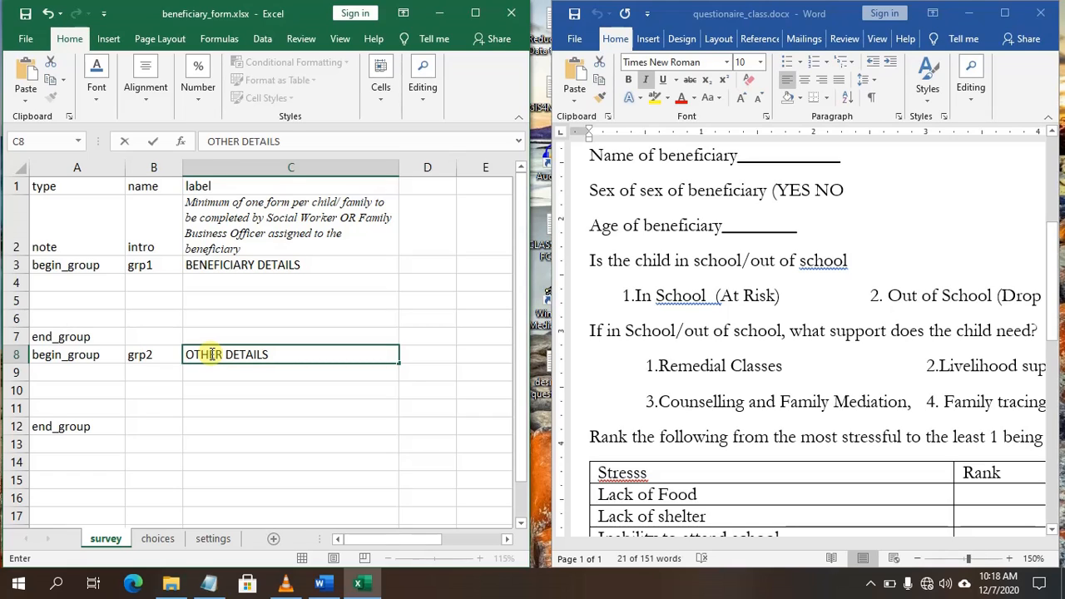
{"action": "left_click_drag", "start_coordinate": [153, 375], "coordinate": [153, 390]}
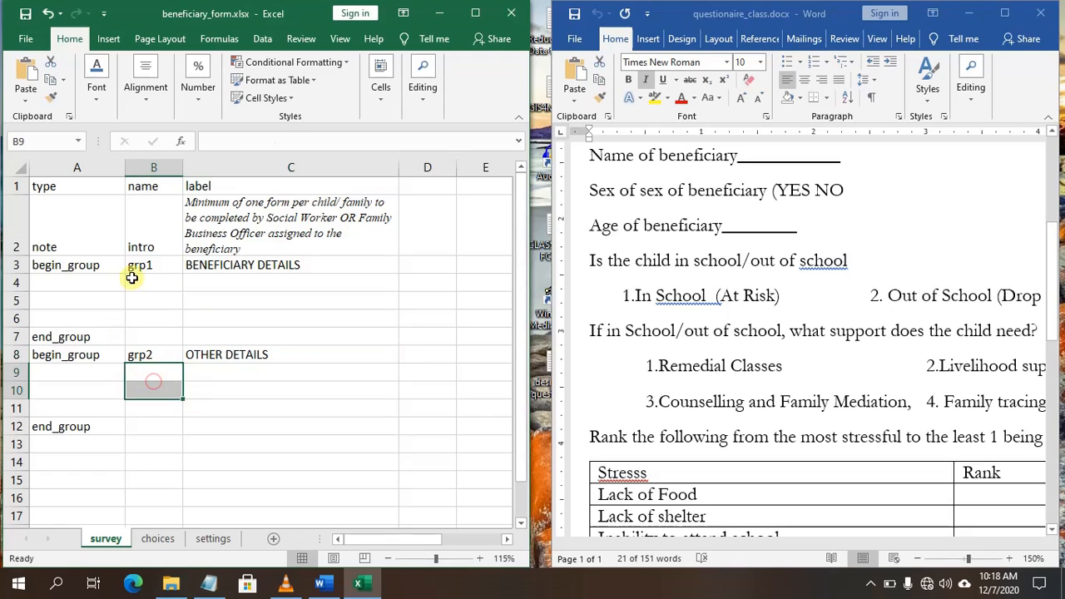
Step: Review the Word questionnaire from its Beneficiary details heading through the ranking and rating tables
{"action": "left_click", "coordinate": [190, 284]}
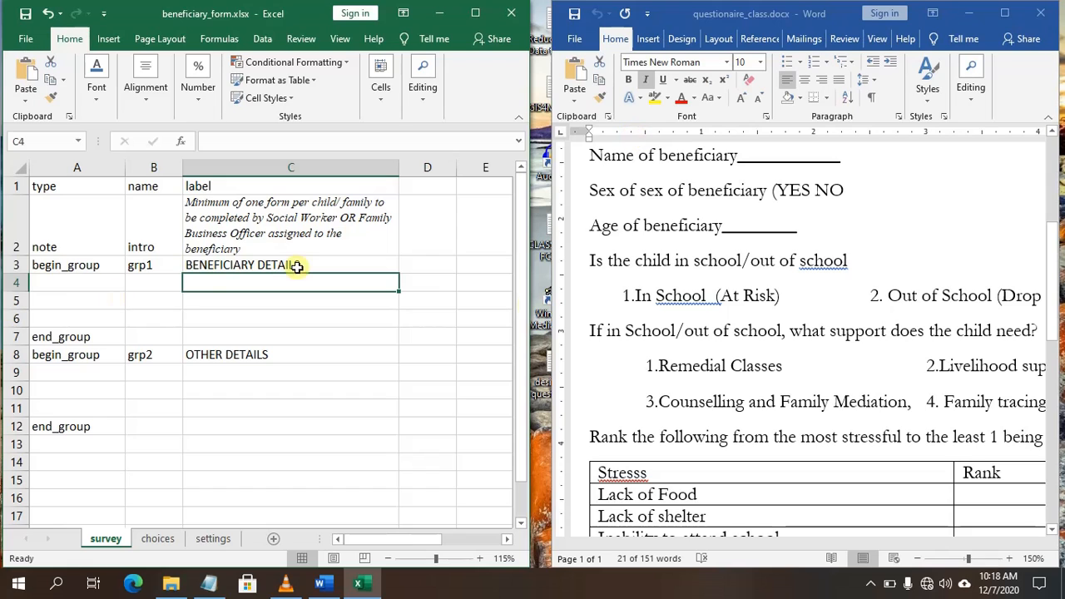
{"action": "scroll", "coordinate": [730, 278], "scroll_direction": "up", "scroll_amount": 3}
{"action": "scroll", "coordinate": [666, 273], "scroll_direction": "down", "scroll_amount": 6}
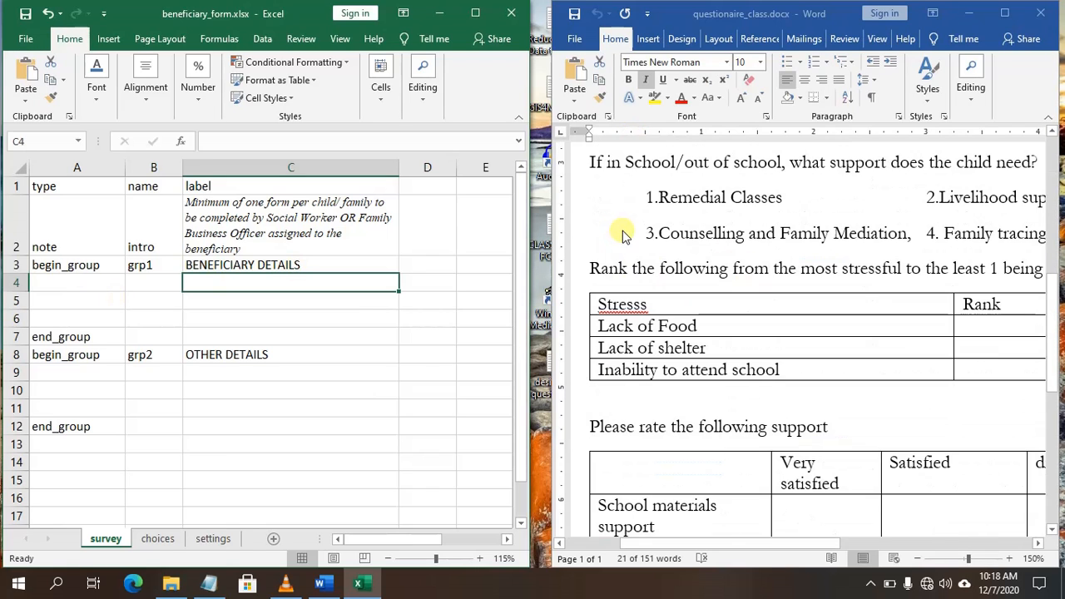
{"action": "scroll", "coordinate": [637, 265], "scroll_direction": "up", "scroll_amount": 5}
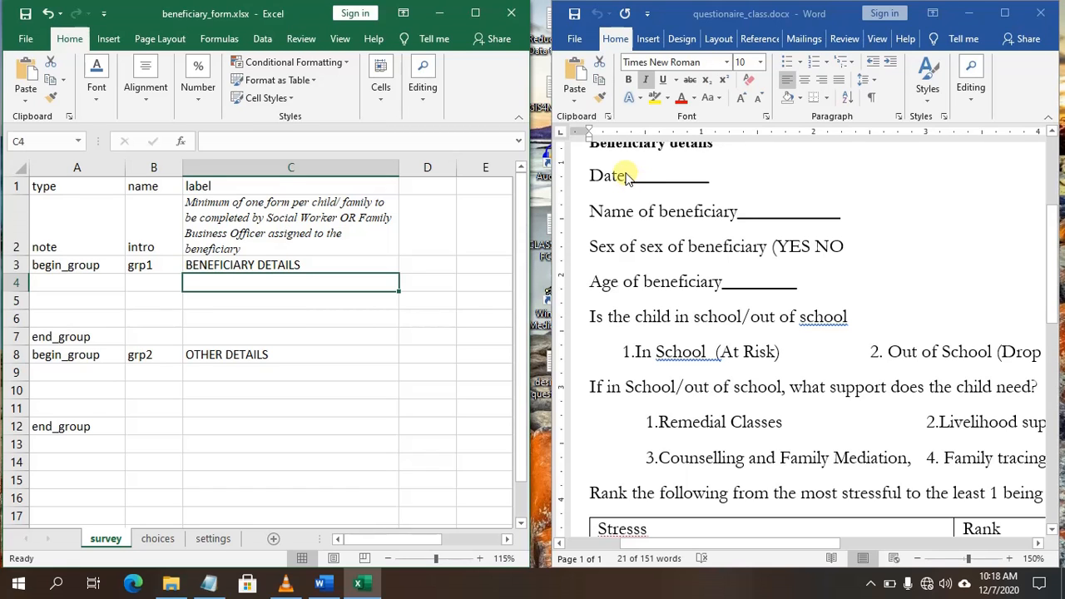
{"action": "scroll", "coordinate": [816, 356], "scroll_direction": "up", "scroll_amount": 4}
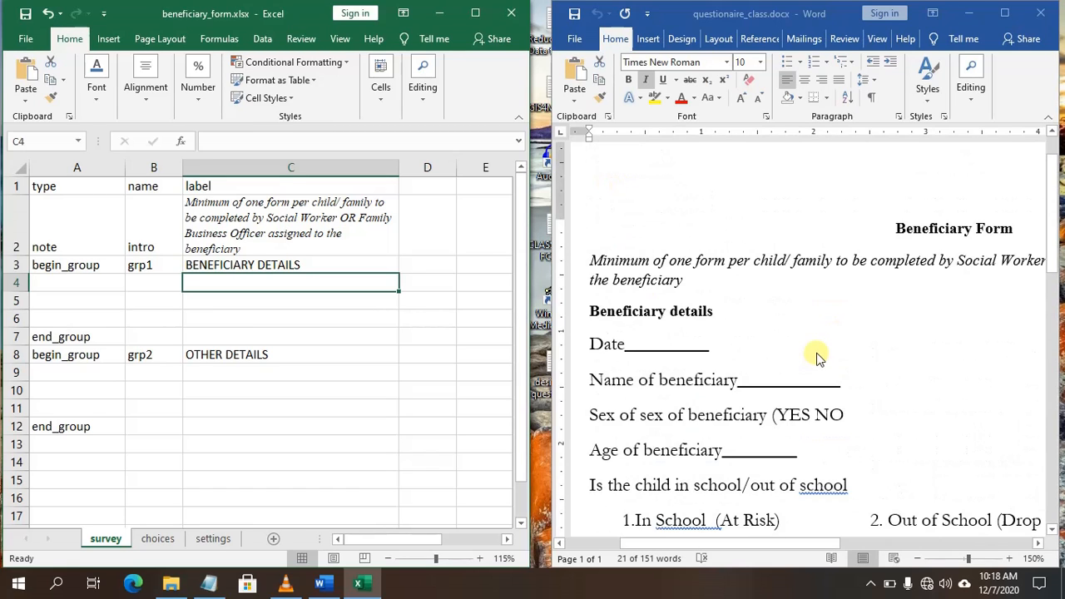
{"action": "scroll", "coordinate": [804, 265], "scroll_direction": "down", "scroll_amount": 4}
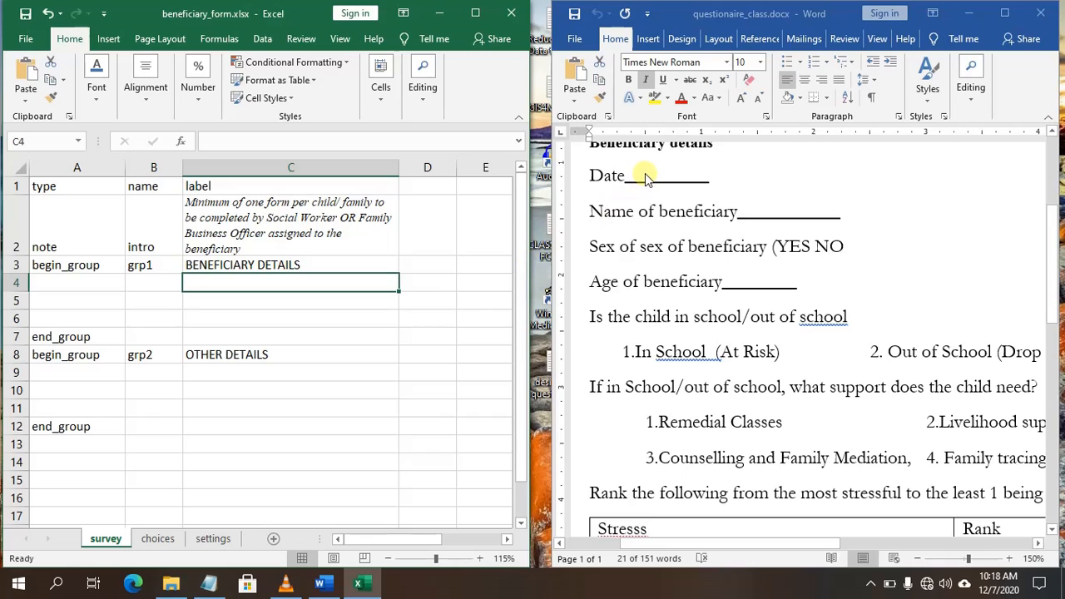
{"action": "scroll", "coordinate": [642, 167], "scroll_direction": "up", "scroll_amount": 1}
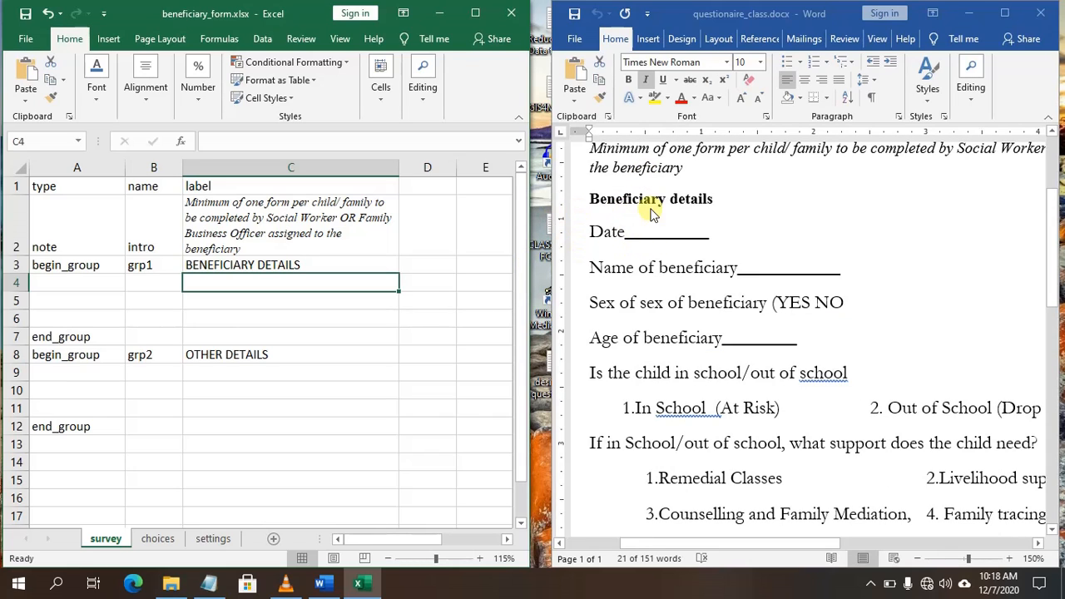
Step: Insert two blank rows above the intro note row, directly below the header row
{"action": "left_click", "coordinate": [20, 222]}
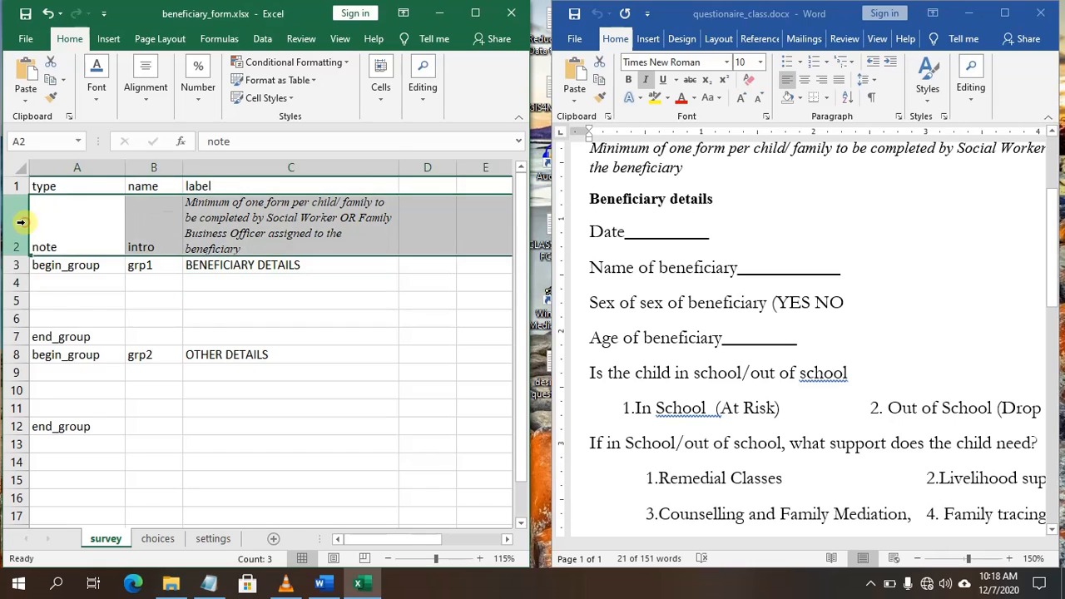
{"action": "right_click", "coordinate": [21, 223]}
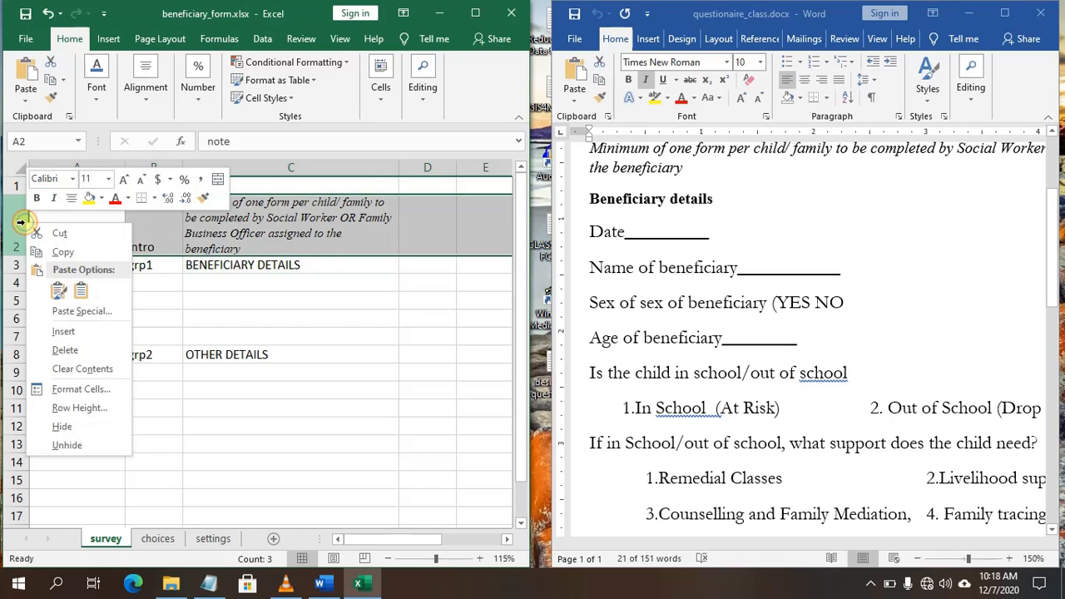
{"action": "left_click", "coordinate": [62, 331]}
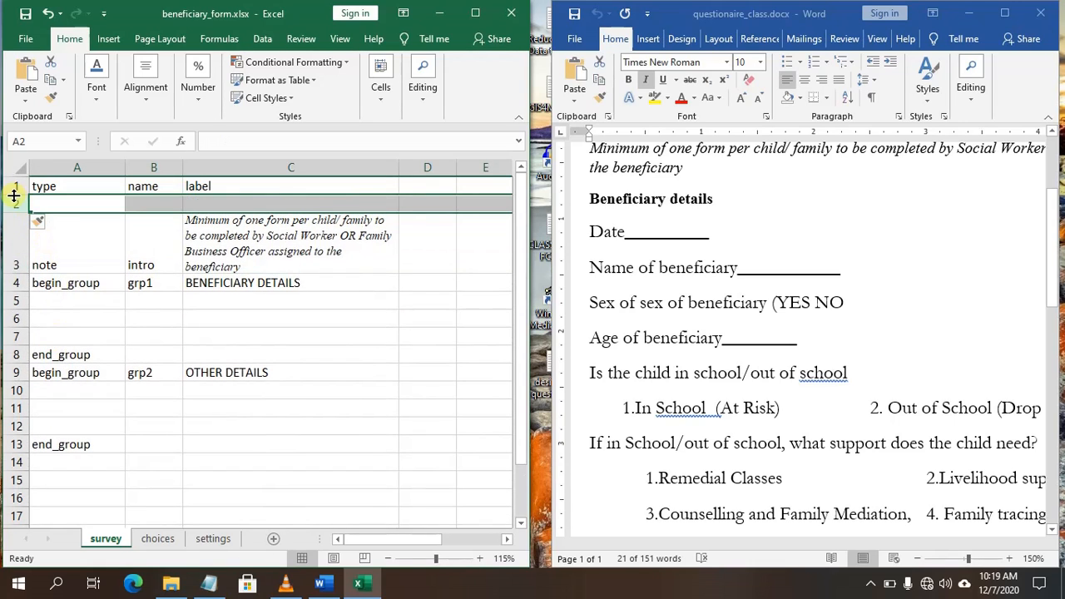
{"action": "right_click", "coordinate": [9, 206]}
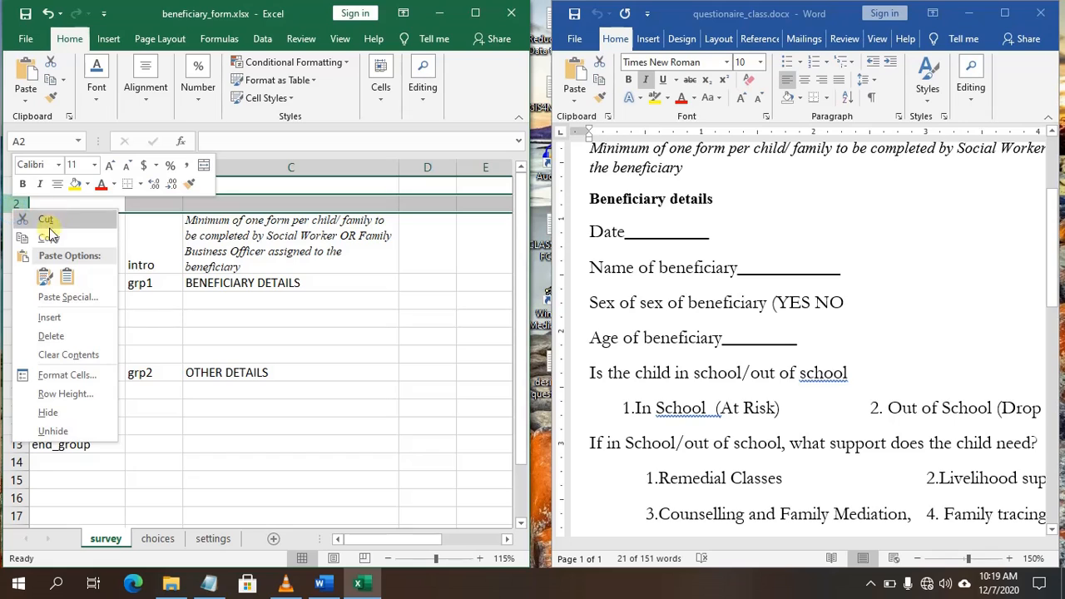
{"action": "left_click", "coordinate": [49, 317]}
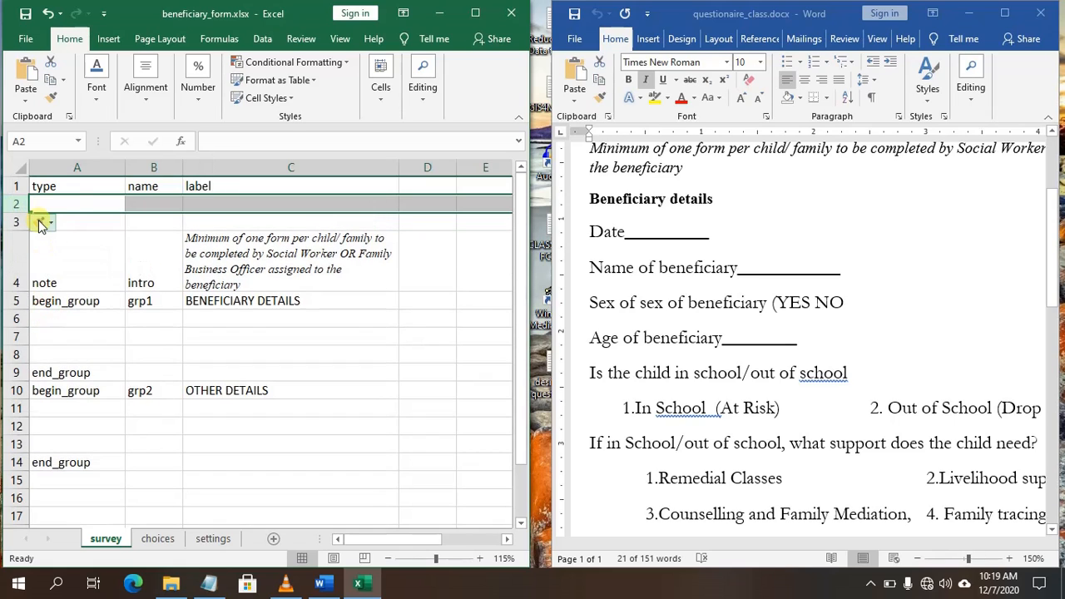
Step: Enter start as both the type in A2 and the name in B2, and select A3
{"action": "double_click", "coordinate": [70, 201]}
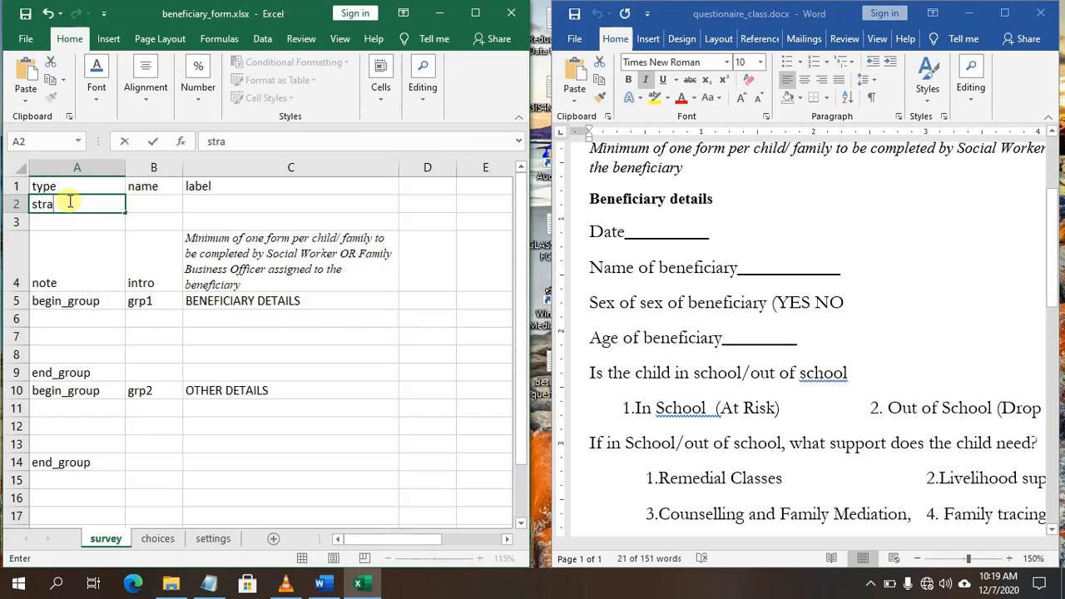
{"action": "type", "text": "start"}
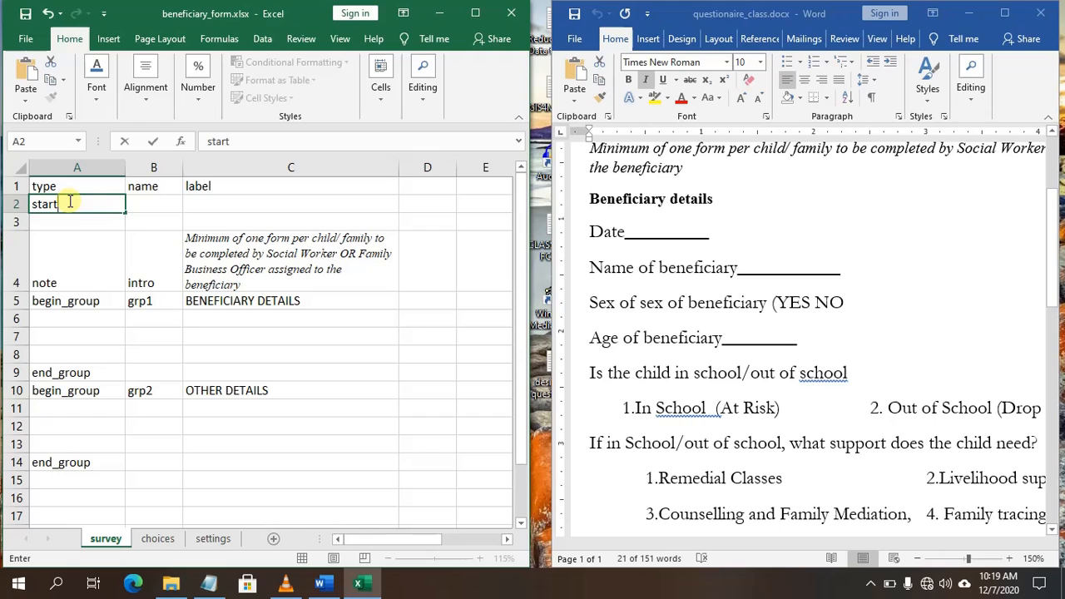
{"action": "left_click", "coordinate": [150, 200]}
{"action": "type", "text": "st"}
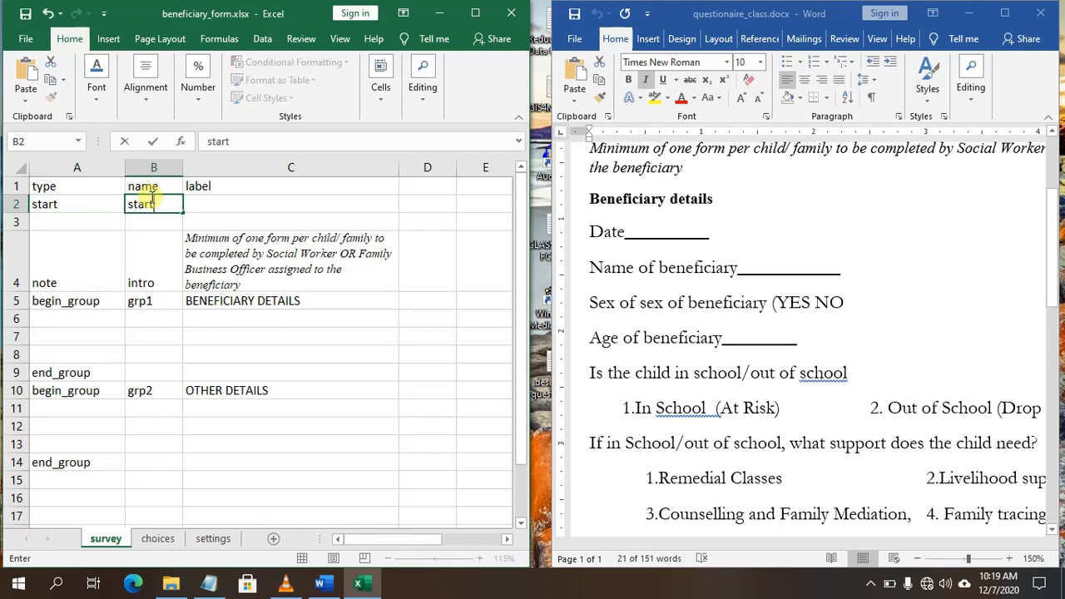
{"action": "type", "text": "art"}
{"action": "left_click", "coordinate": [43, 227]}
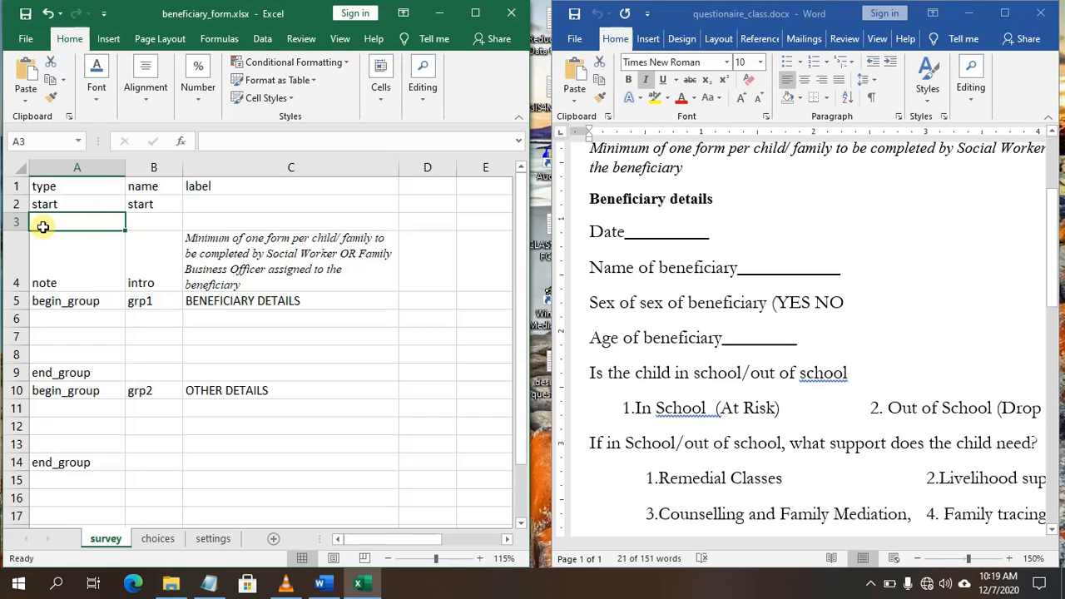
Step: Enter end as both the type in A3 and the name in B3
{"action": "type", "text": "end"}
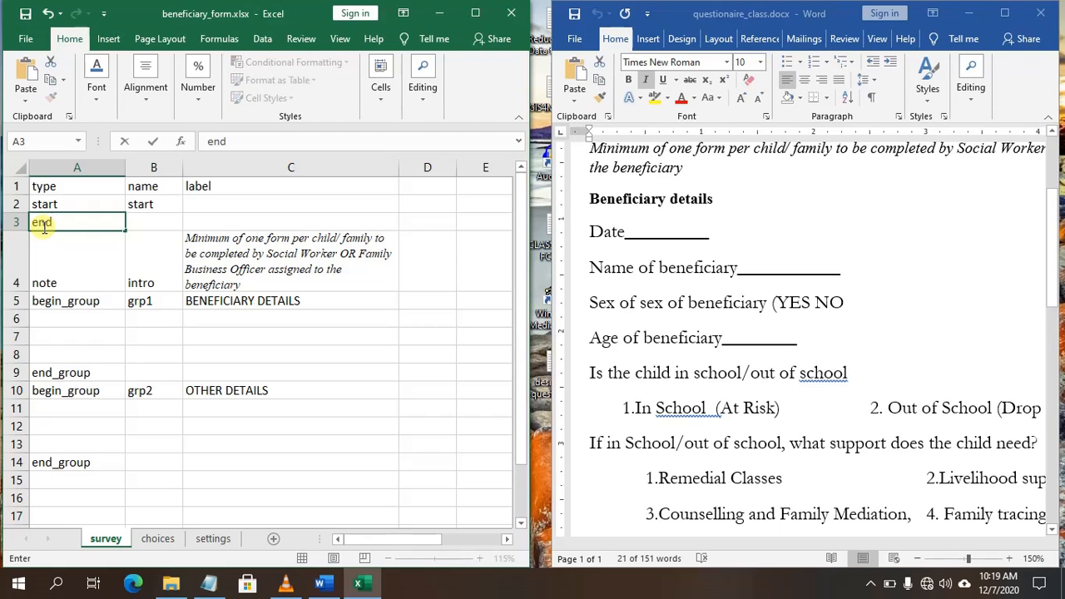
{"action": "left_click", "coordinate": [147, 220]}
{"action": "type", "text": "end"}
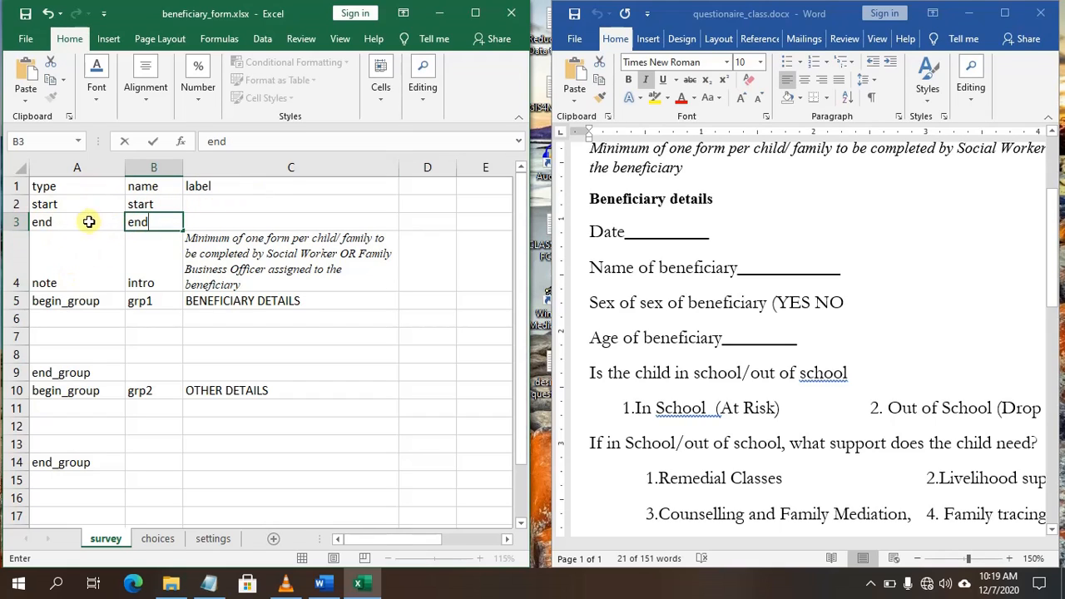
Step: Insert a blank row above the intro note row and enter today as its type in A4 and its name in B4
{"action": "left_click", "coordinate": [15, 222]}
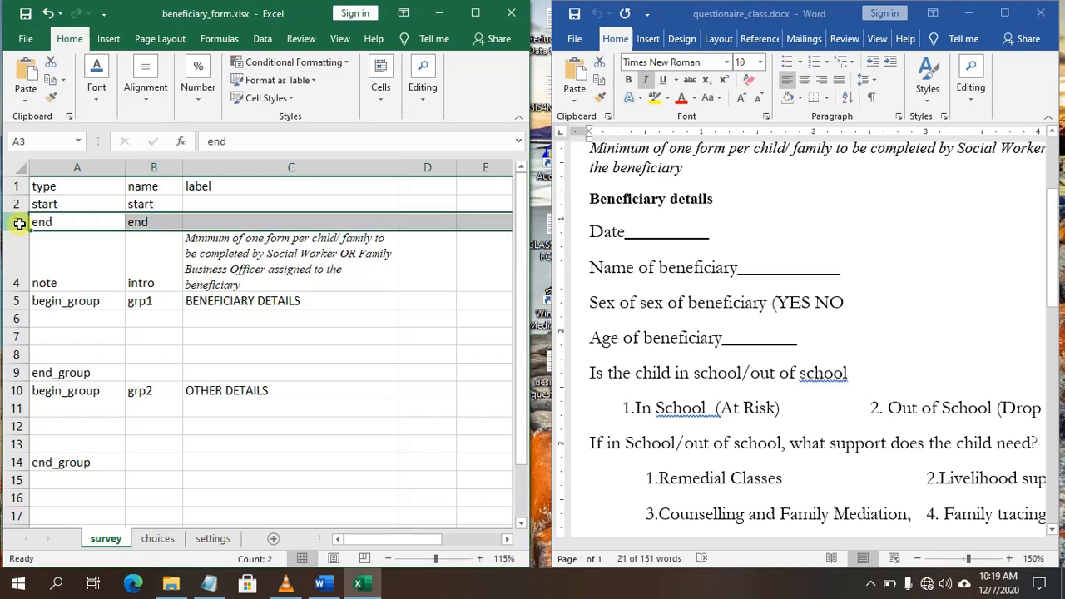
{"action": "left_click", "coordinate": [7, 244]}
{"action": "right_click", "coordinate": [6, 244]}
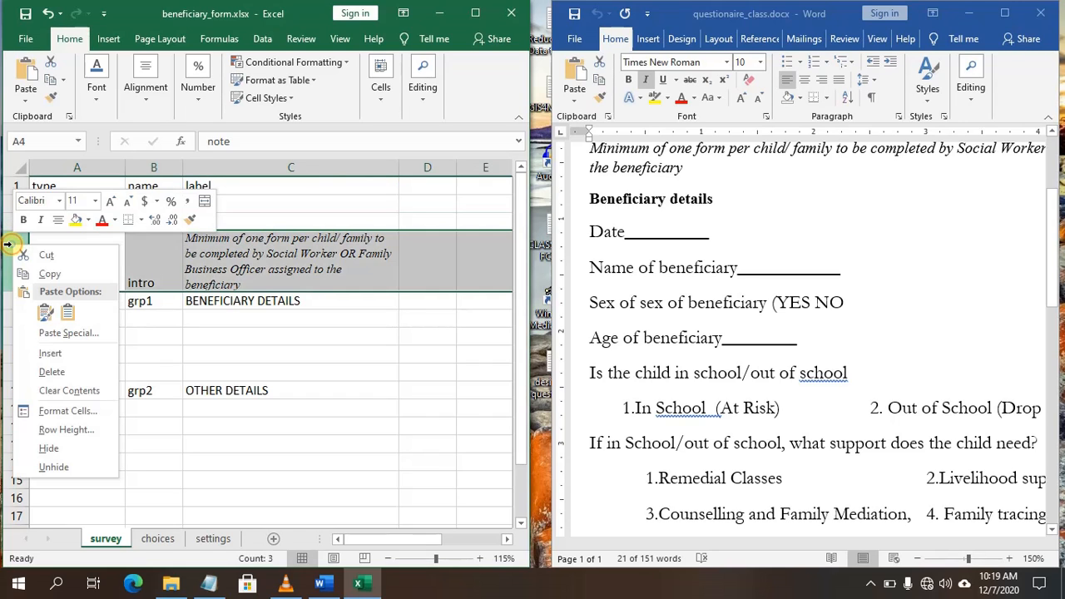
{"action": "left_click", "coordinate": [51, 354]}
{"action": "left_click", "coordinate": [53, 240]}
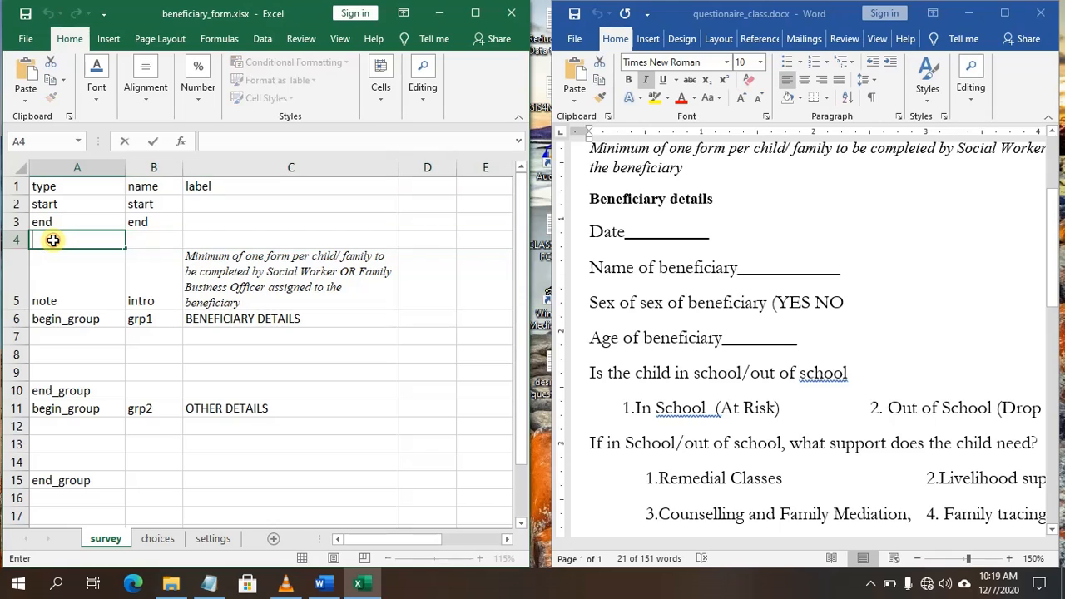
{"action": "type", "text": "today"}
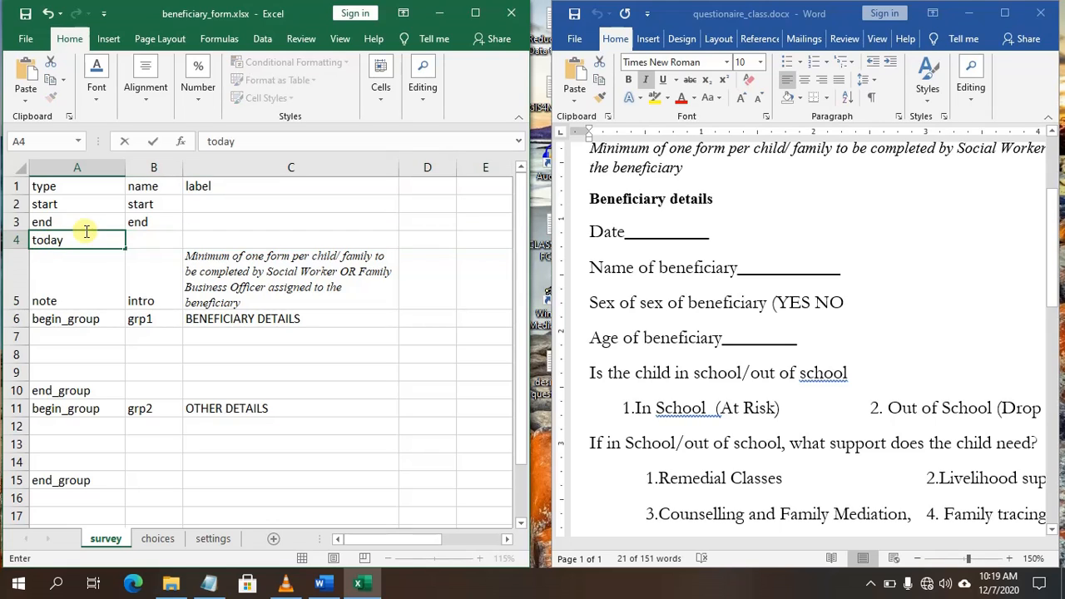
{"action": "left_click", "coordinate": [146, 237]}
{"action": "type", "text": "ta"}
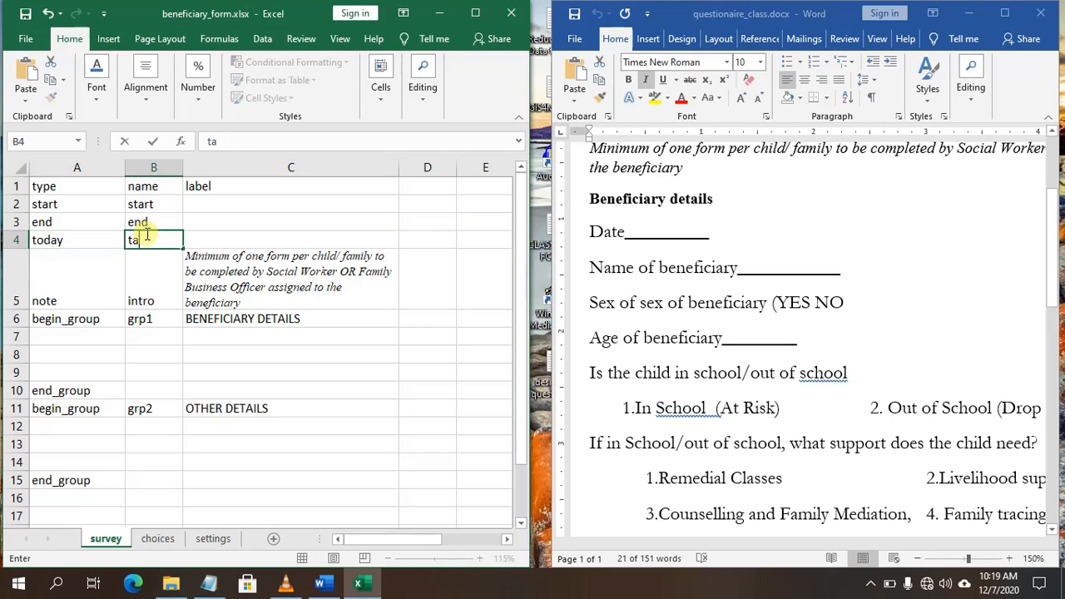
{"action": "type", "text": "ou"}
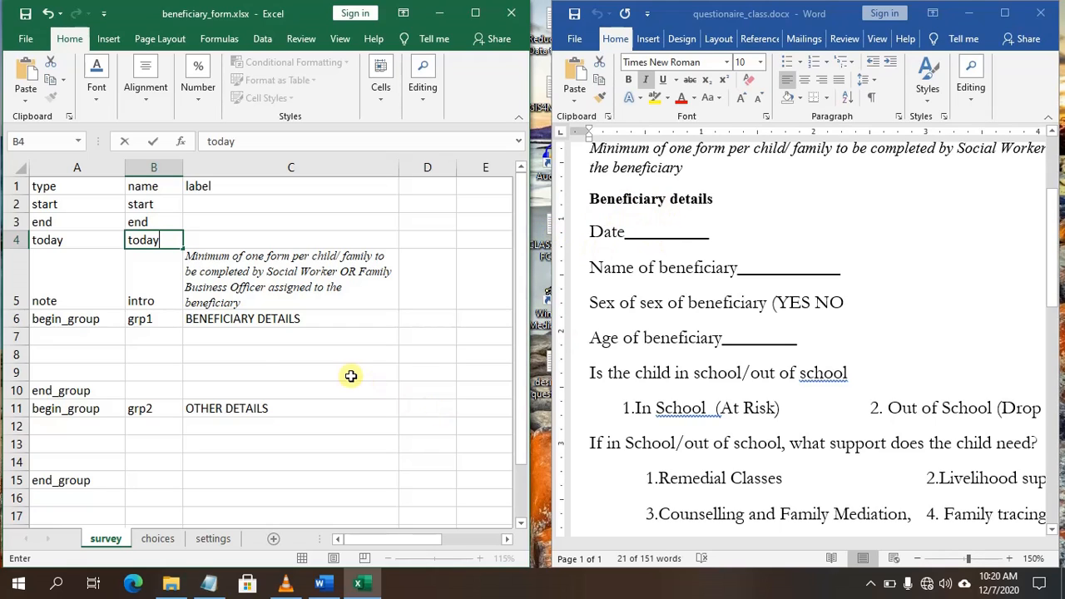
Step: Enter the question label "Name of Beneficiary:" in C7, directly under BENEFICIARY DETAILS
{"action": "left_click", "coordinate": [216, 337]}
{"action": "type", "text": "n"}
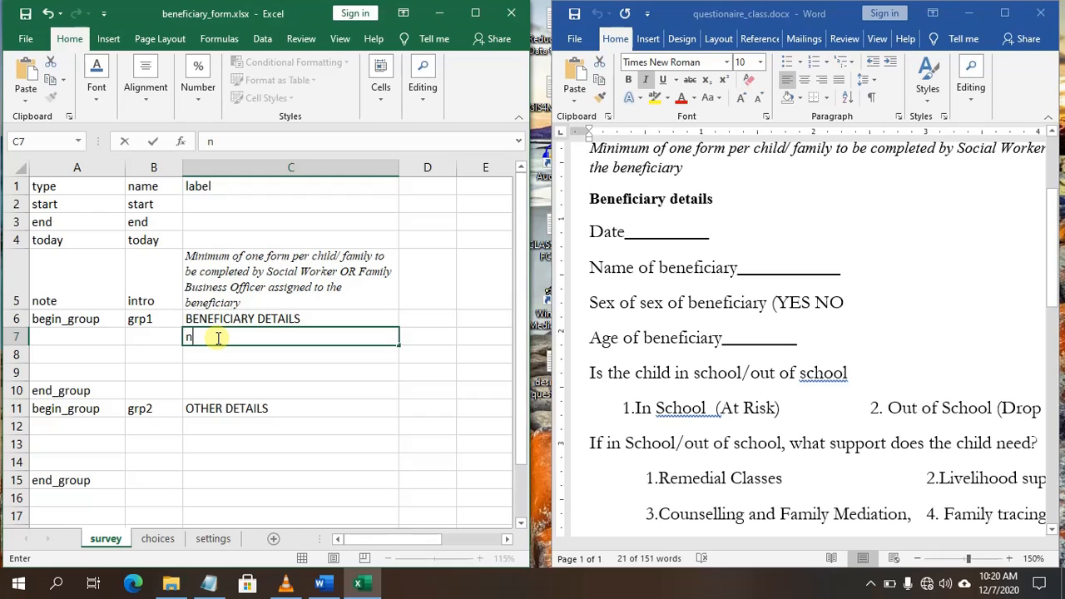
{"action": "type", "text": "eName of Bene"}
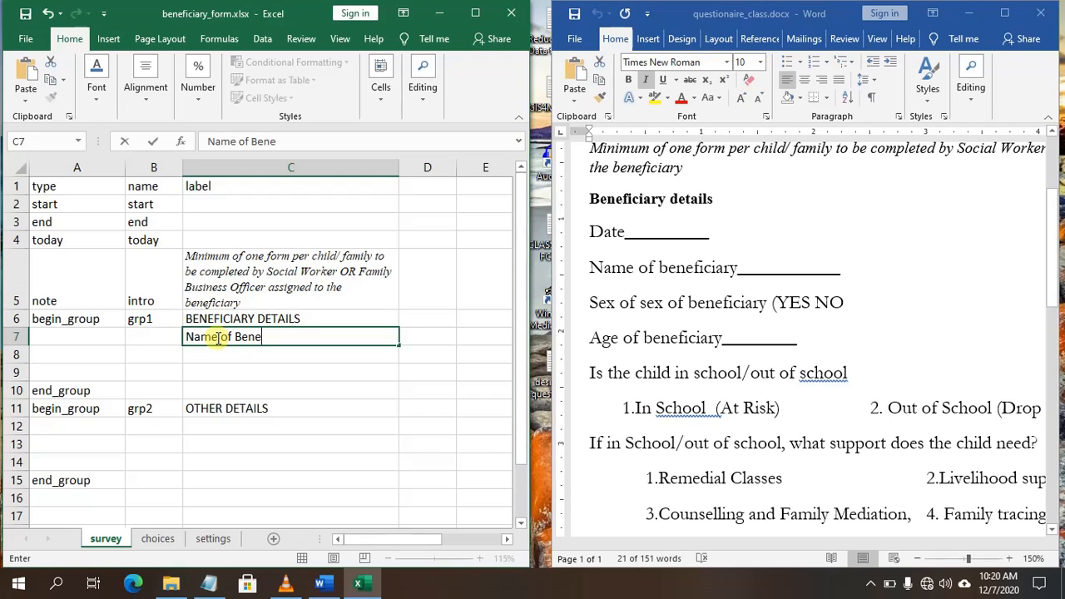
{"action": "type", "text": "ficiary:"}
Step: Enter beneficiary_name as the question's name in B7 and widen column B to fit it
{"action": "left_click", "coordinate": [149, 333]}
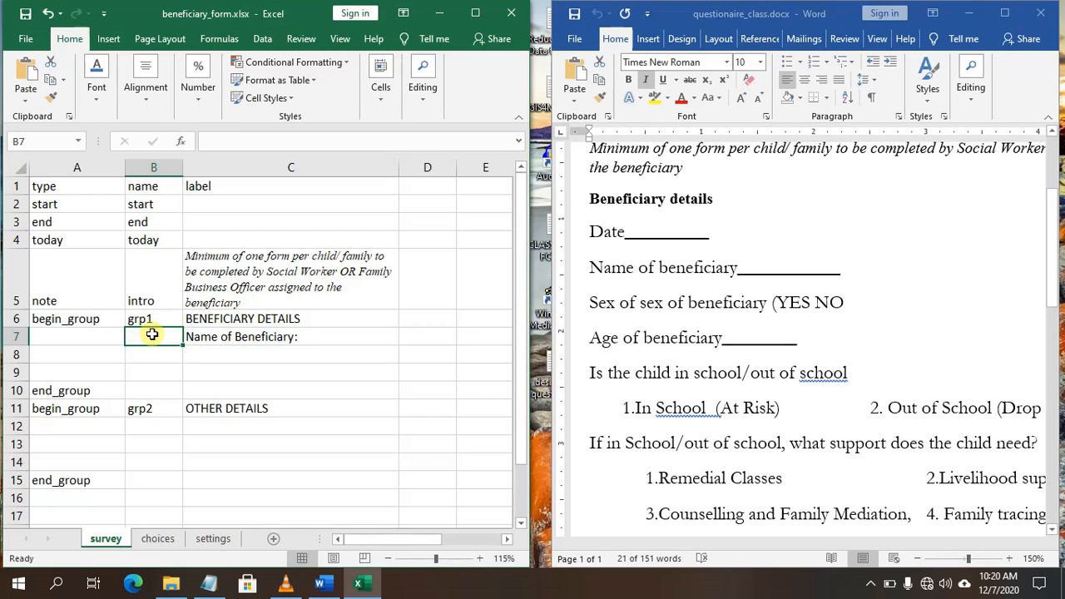
{"action": "type", "text": "ben"}
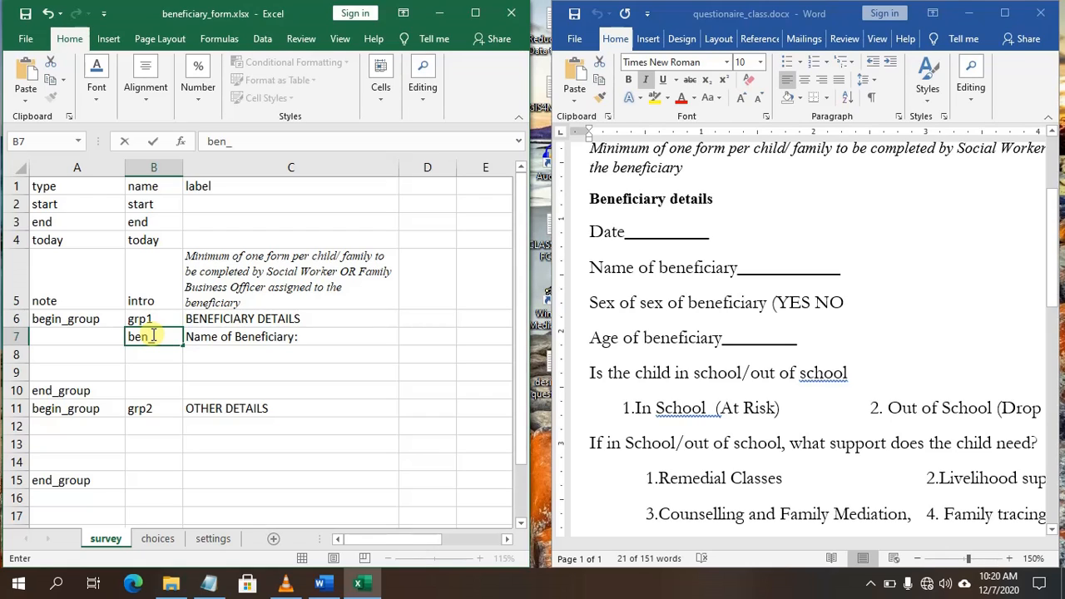
{"action": "type", "text": "efia"}
{"action": "key", "text": "BackSpace"}
{"action": "key", "text": "BackSpace"}
{"action": "type", "text": "ciar"}
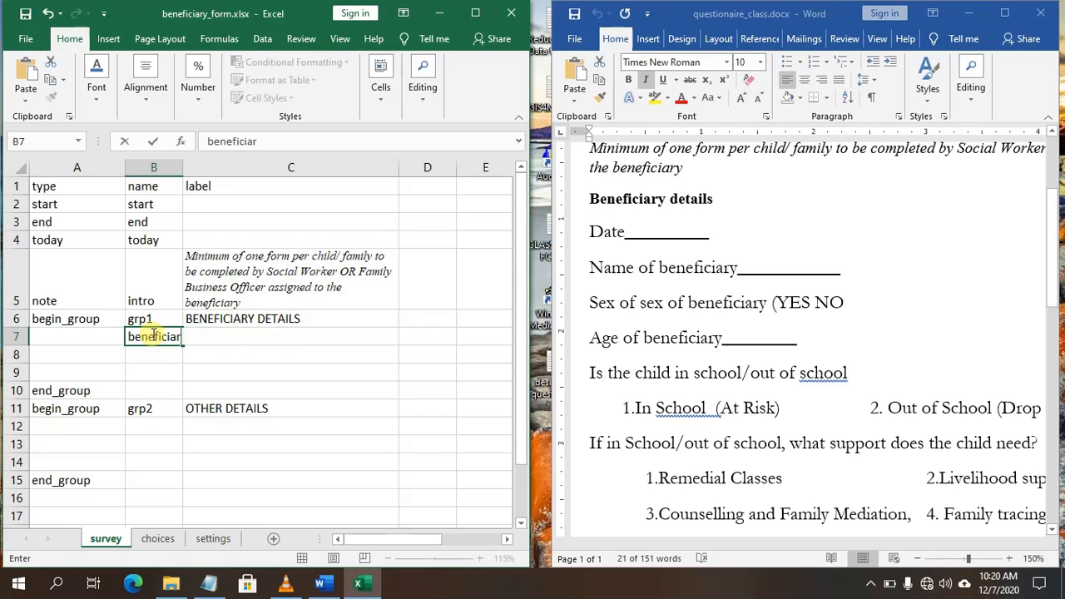
{"action": "type", "text": "y_name"}
{"action": "double_click", "coordinate": [176, 166]}
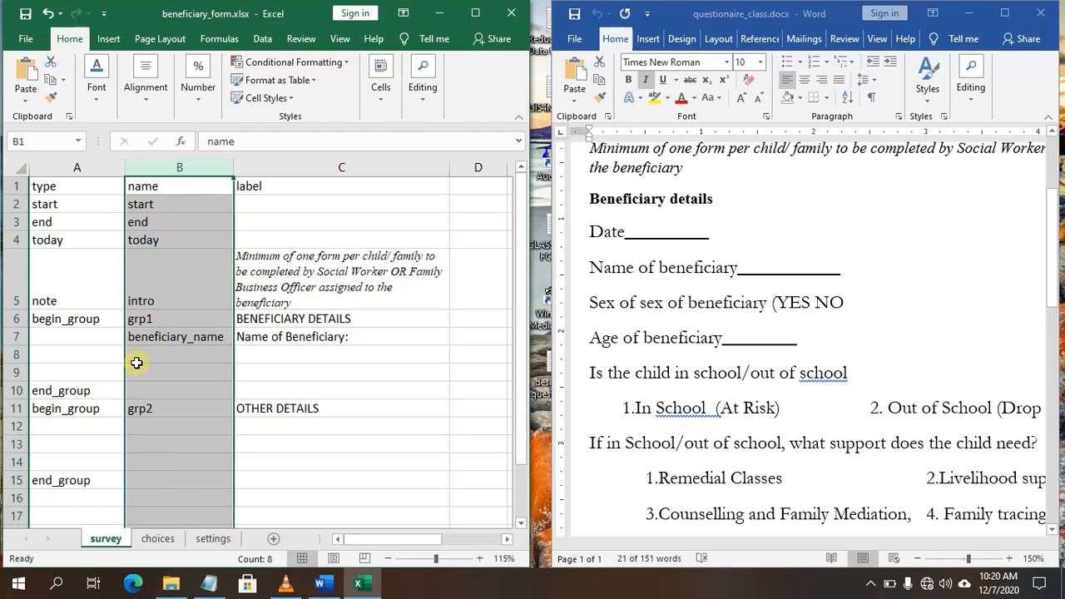
Step: Set the type of the beneficiary_name question to text in A7
{"action": "left_click", "coordinate": [174, 338]}
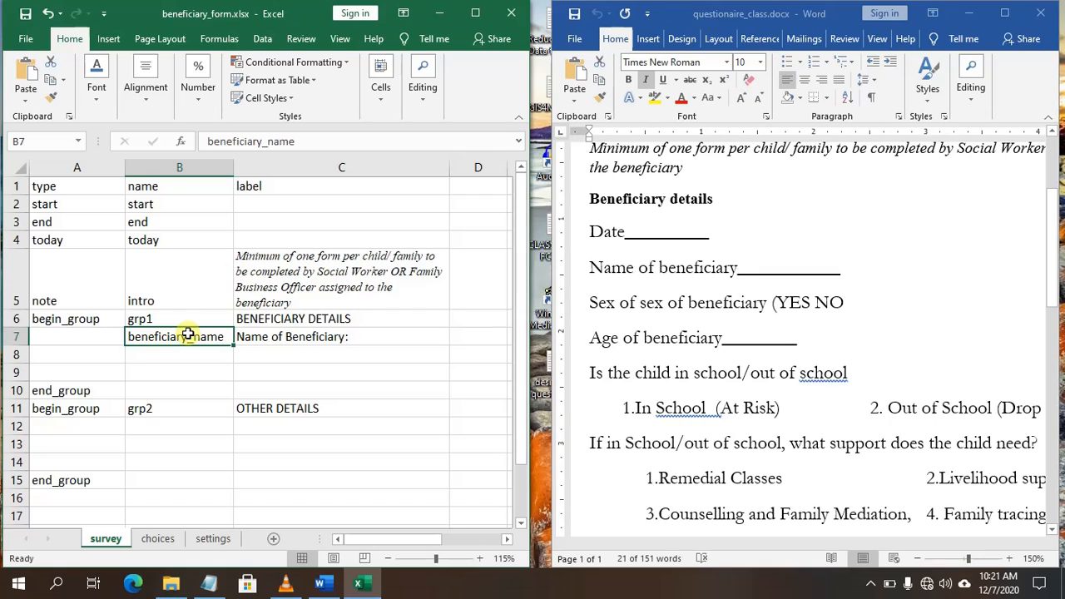
{"action": "left_click", "coordinate": [90, 339]}
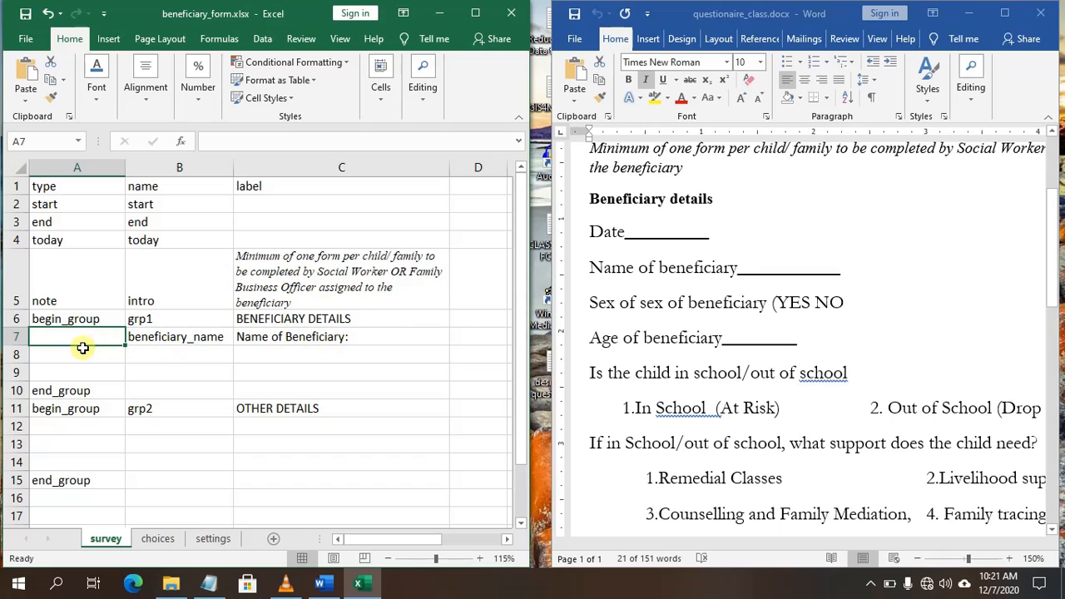
{"action": "type", "text": "text"}
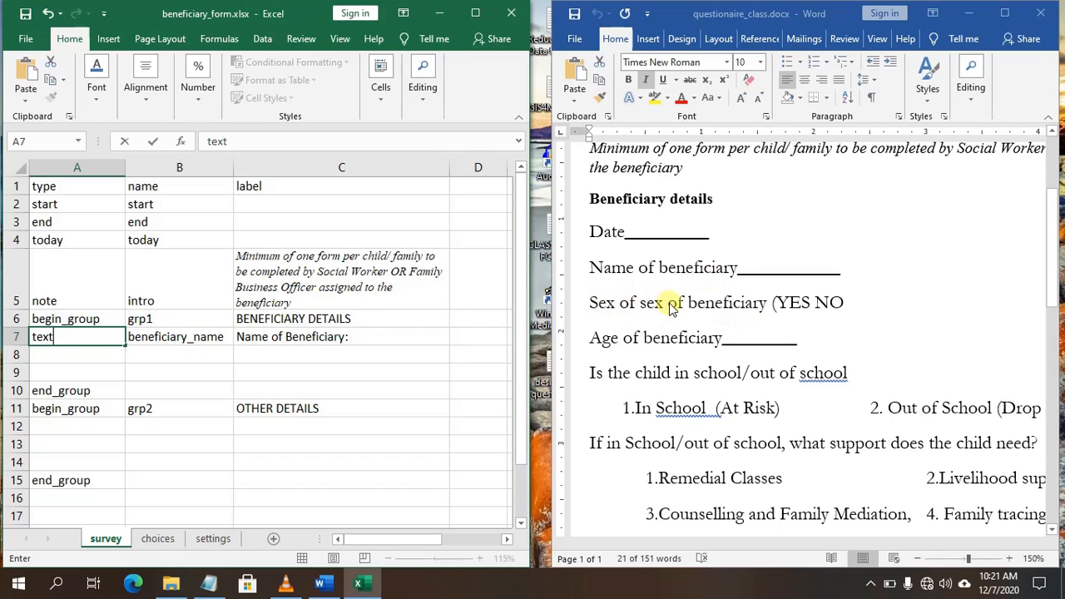
Step: Enter the label "Sex of Beneficiary" in C8 and the name sex in B8
{"action": "left_click", "coordinate": [257, 354]}
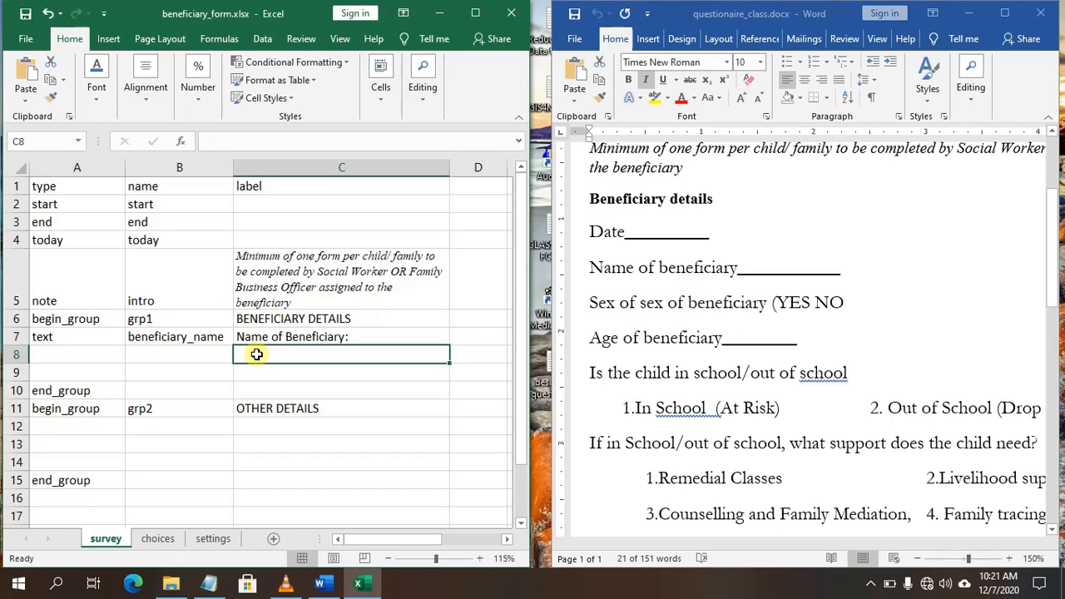
{"action": "type", "text": "se"}
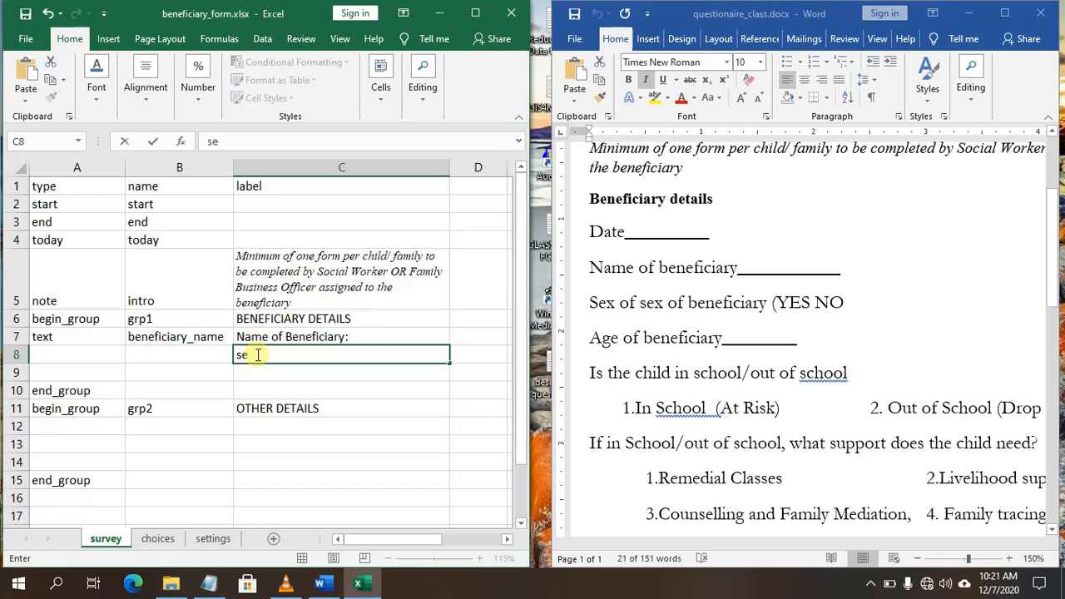
{"action": "key", "text": "BackSpace"}
{"action": "key", "text": "BackSpace"}
{"action": "type", "text": "Sex of Beneficiary"}
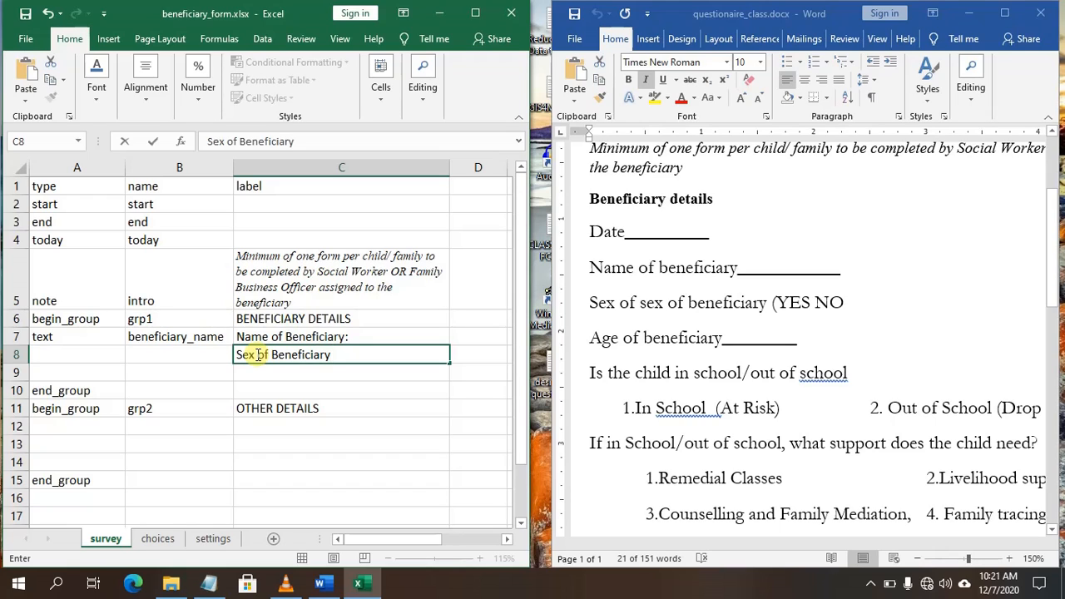
{"action": "left_click", "coordinate": [171, 351]}
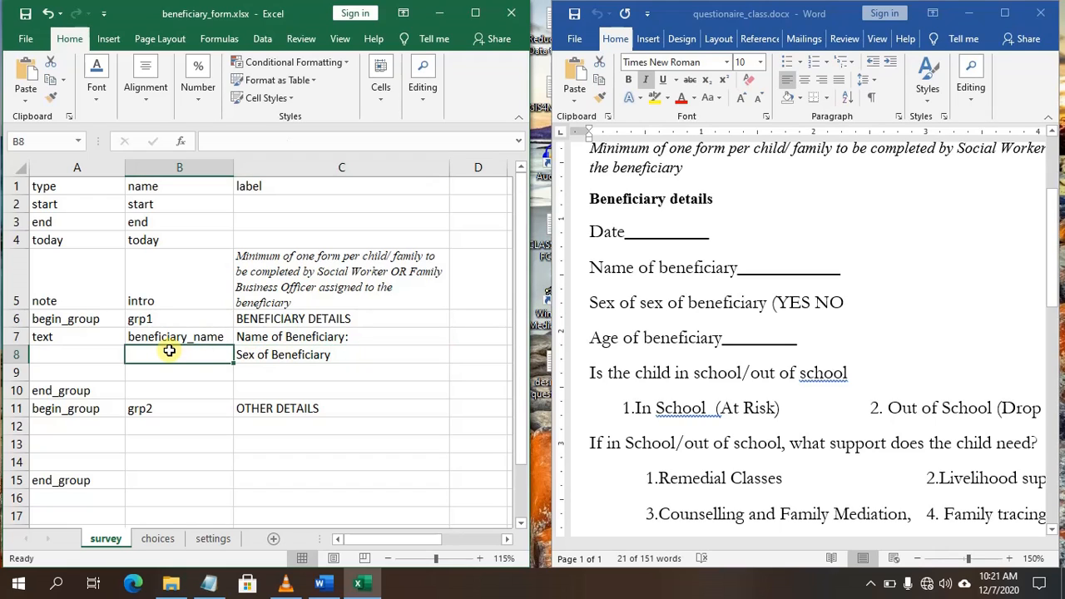
{"action": "type", "text": "sex"}
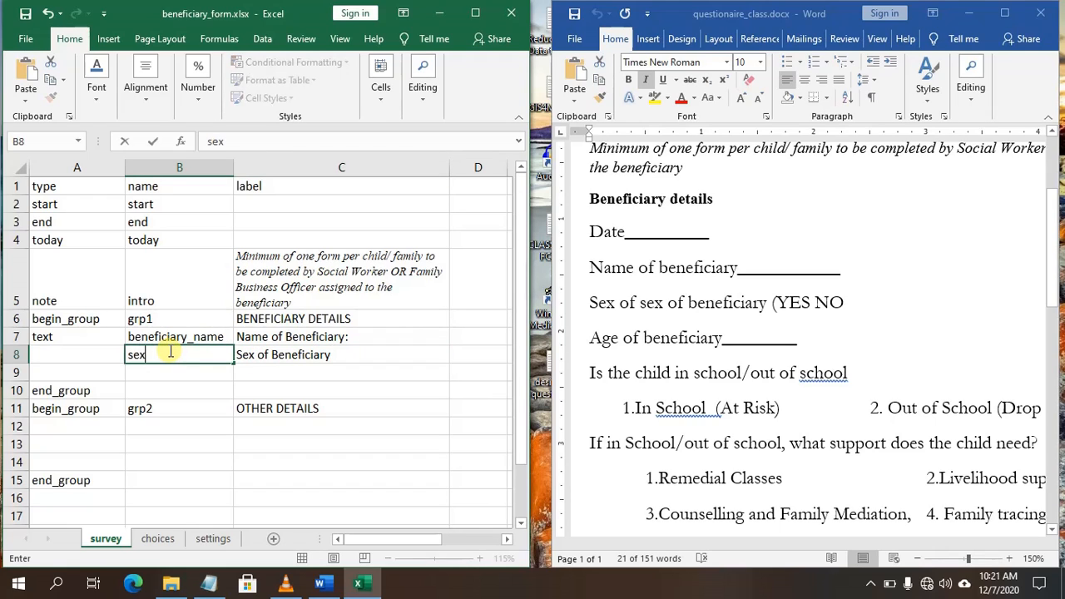
{"action": "left_click", "coordinate": [83, 354]}
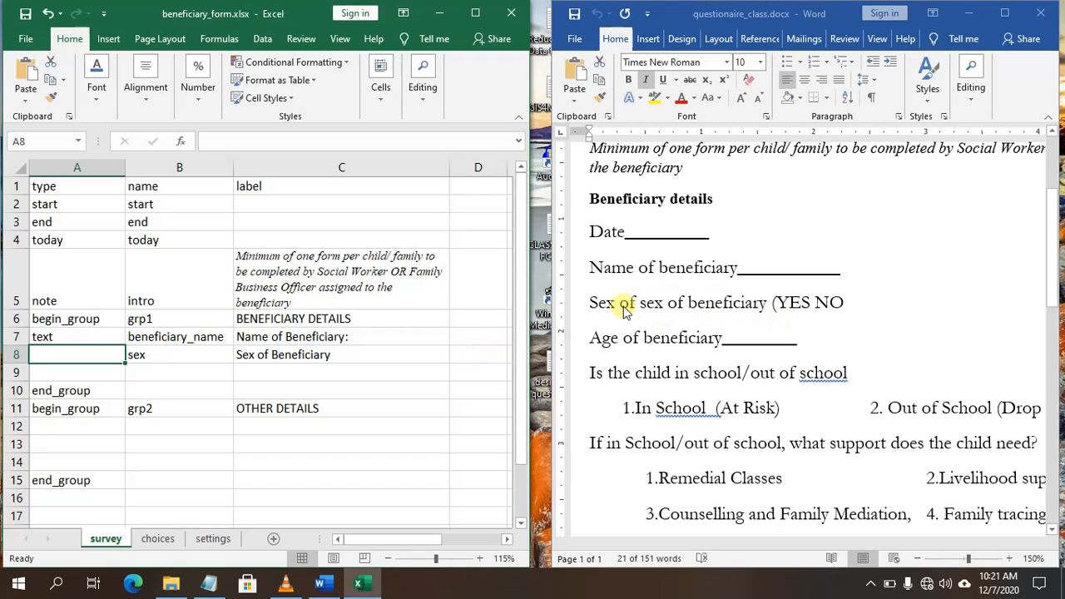
Step: In the Word questionnaire, replace the YES NO options of the sex question with "male, female, other)"
{"action": "double_click", "coordinate": [828, 303]}
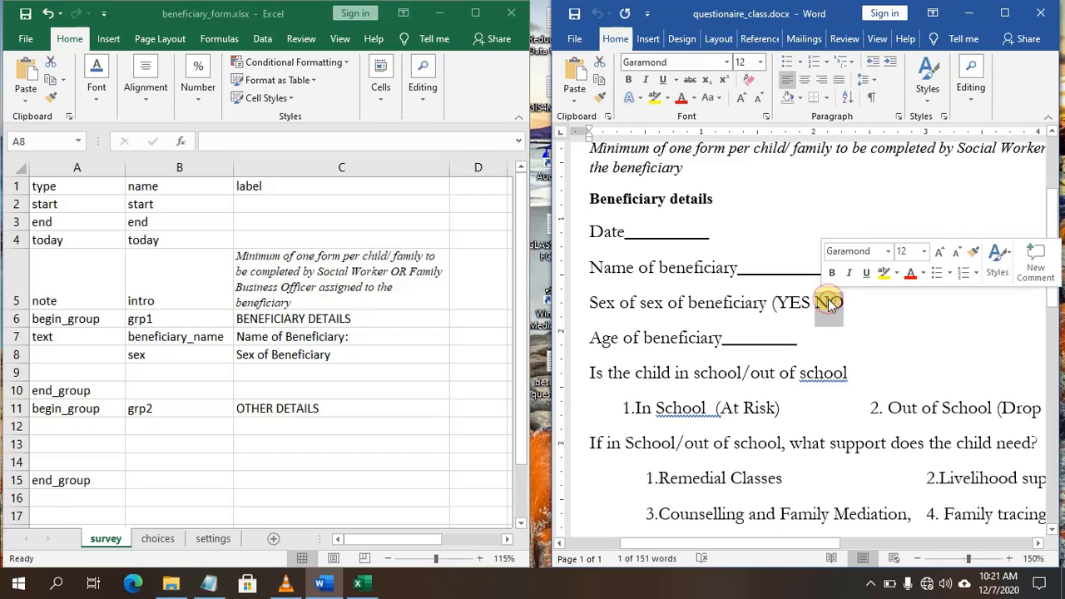
{"action": "key", "text": "BackSpace"}
{"action": "key", "text": "BackSpace"}
{"action": "key", "text": "BackSpace"}
{"action": "key", "text": "BackSpace"}
{"action": "key", "text": "BackSpace"}
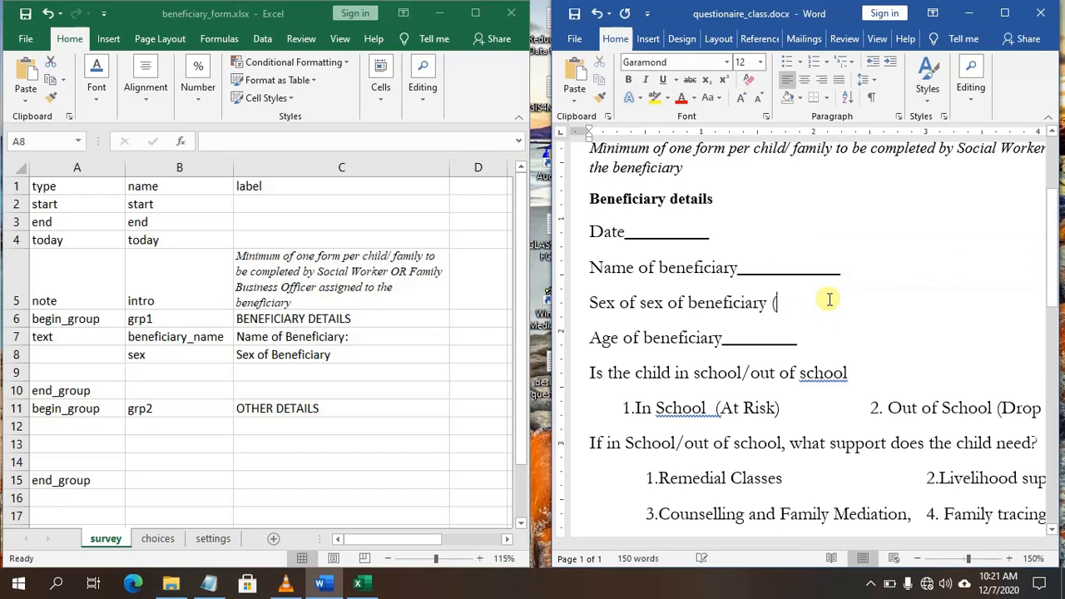
{"action": "type", "text": "male, fem"}
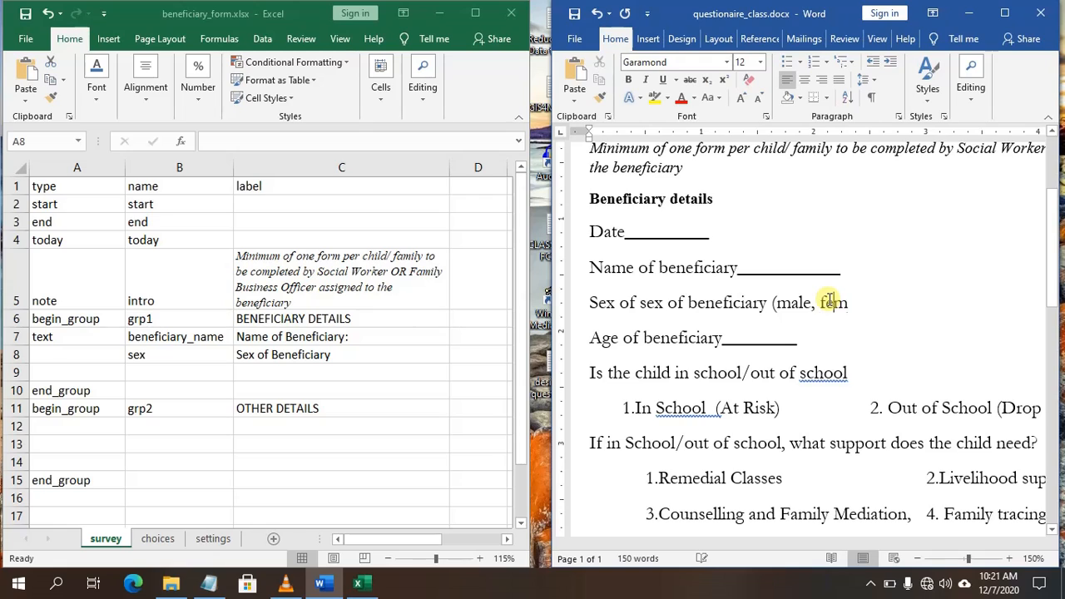
{"action": "type", "text": "ale, other"}
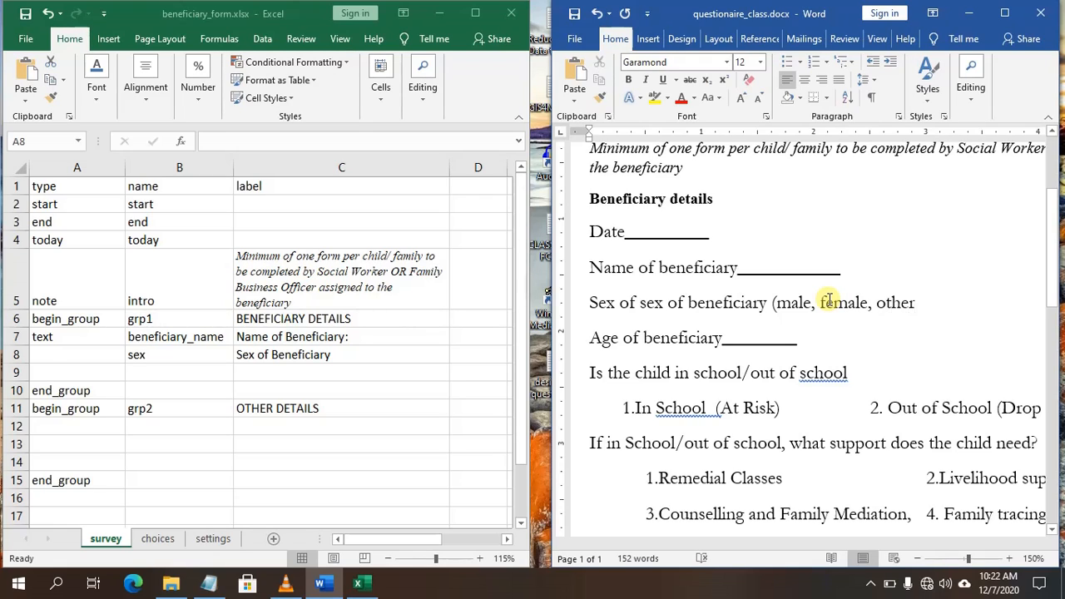
{"action": "type", "text": ")"}
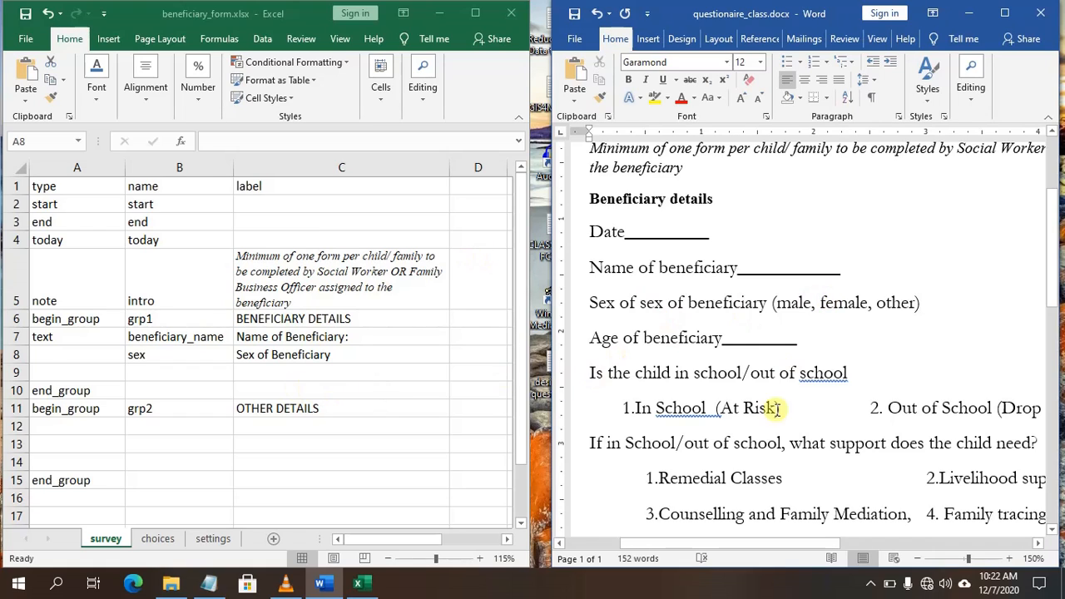
Step: Back in the Excel survey sheet, enter select_one as the sex question's type in A8
{"action": "left_click", "coordinate": [88, 350]}
{"action": "type", "text": "sele"}
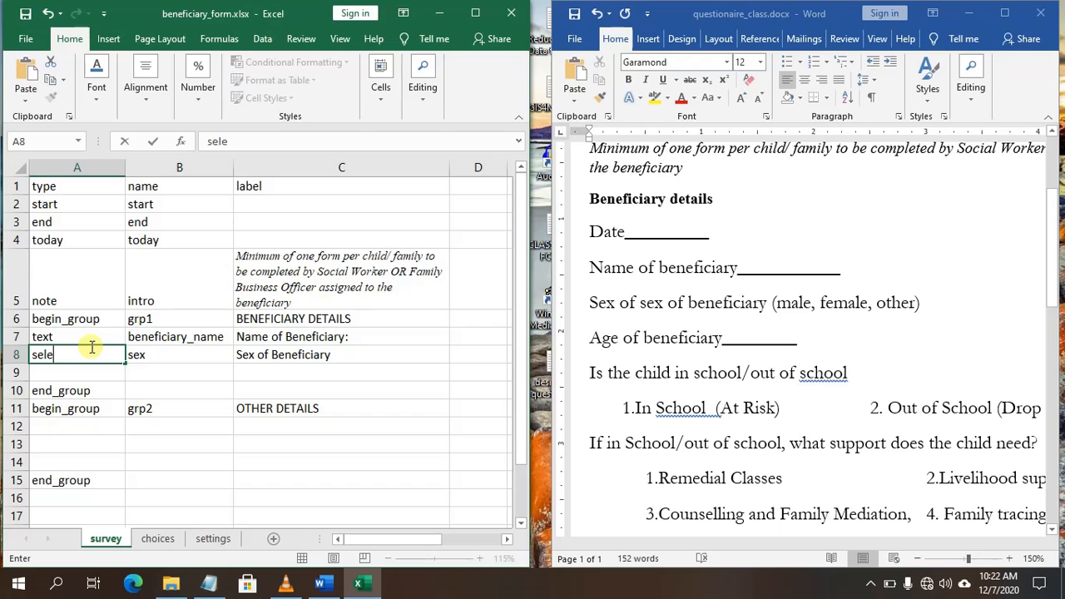
{"action": "type", "text": "ct-one"}
{"action": "key", "text": "BackSpace"}
{"action": "key", "text": "BackSpace"}
{"action": "type", "text": "_one"}
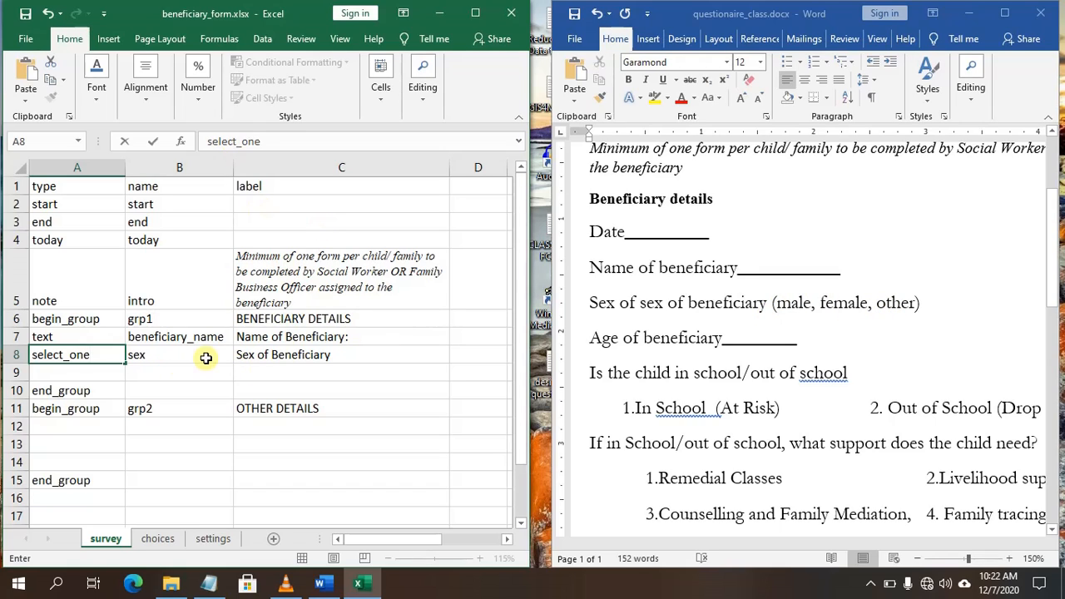
Step: On the choices sheet, enter the header list_name in A1 and widen column A to fit it
{"action": "left_click", "coordinate": [152, 540]}
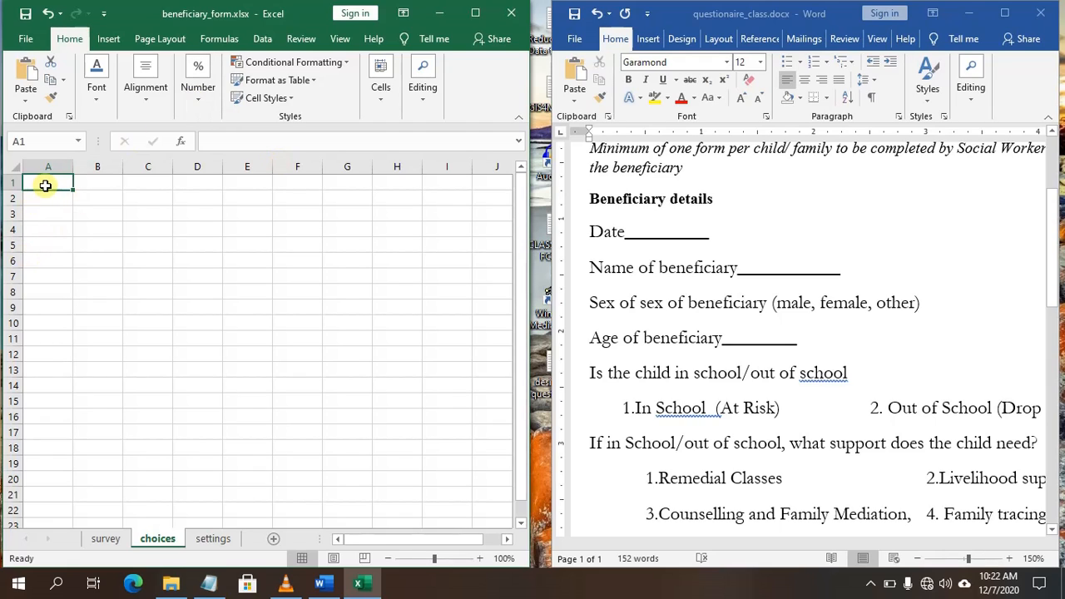
{"action": "type", "text": "lis"}
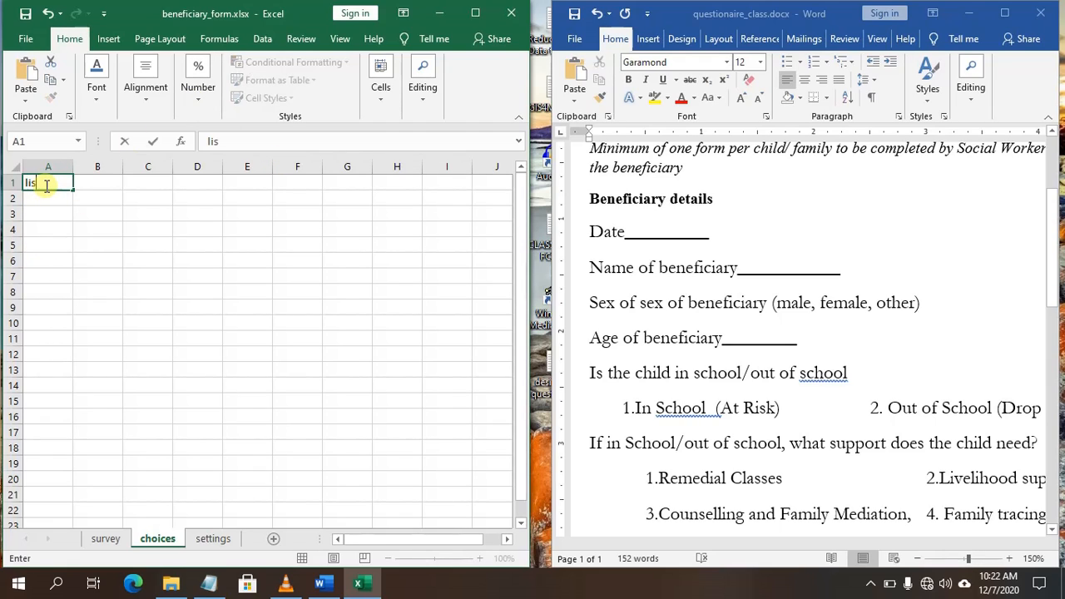
{"action": "type", "text": "t_name"}
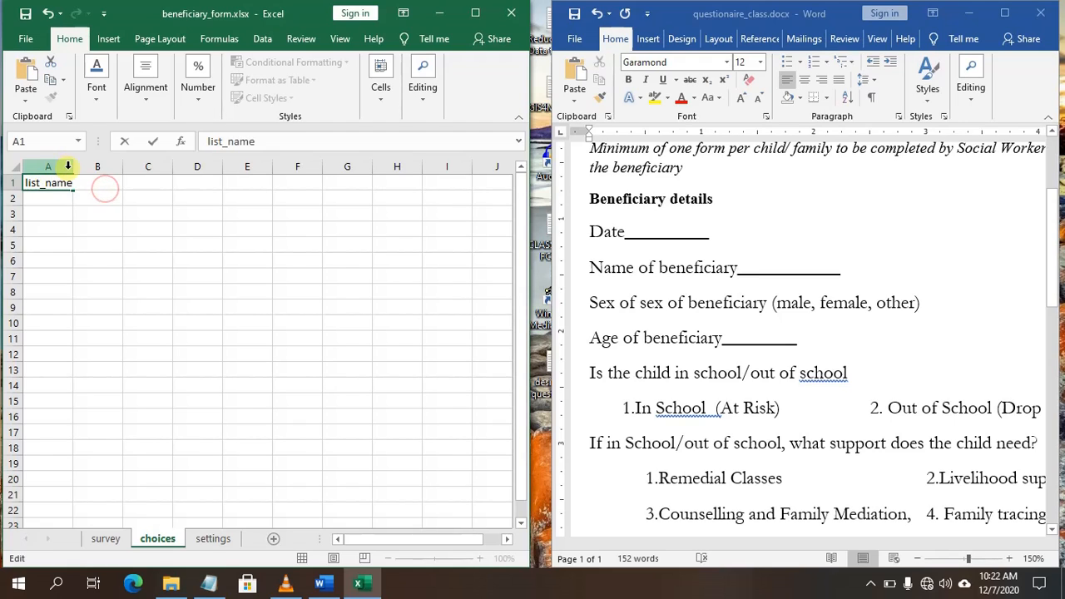
{"action": "left_click", "coordinate": [69, 168]}
Step: Enter the header name in B1 of the choices sheet
{"action": "left_click", "coordinate": [91, 181]}
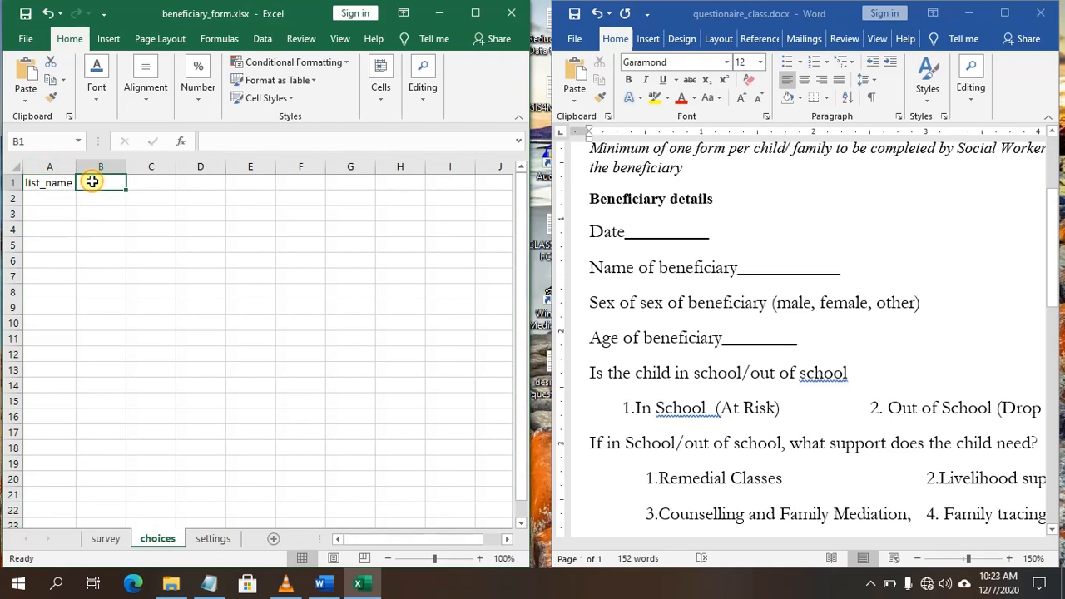
{"action": "type", "text": "nem"}
{"action": "key", "text": "BackSpace"}
{"action": "key", "text": "BackSpace"}
{"action": "type", "text": "ame"}
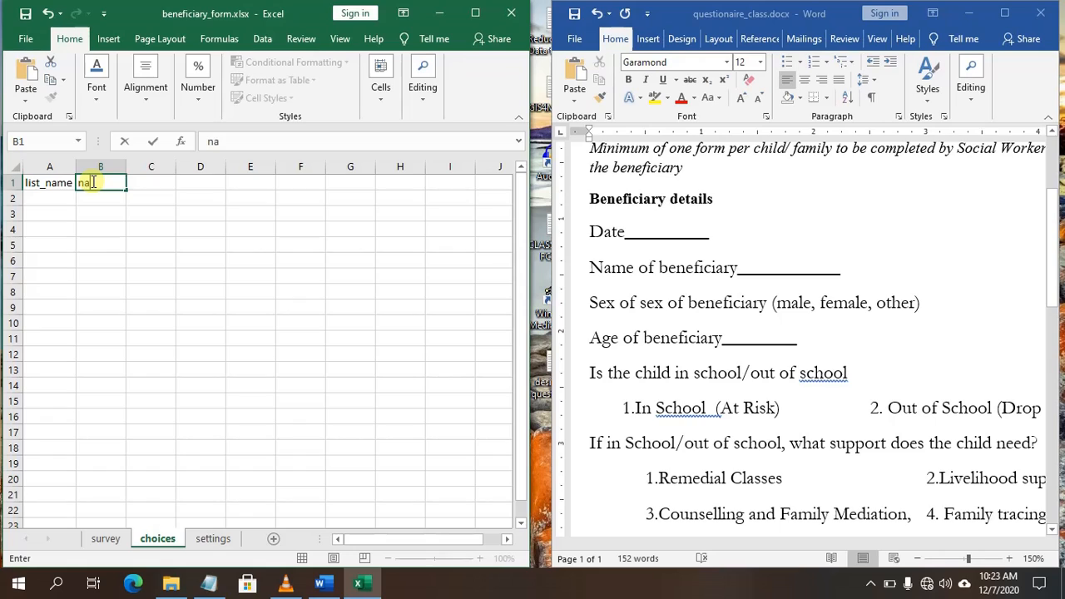
Step: Enter the header label in C1 of the choices sheet
{"action": "left_click", "coordinate": [150, 185]}
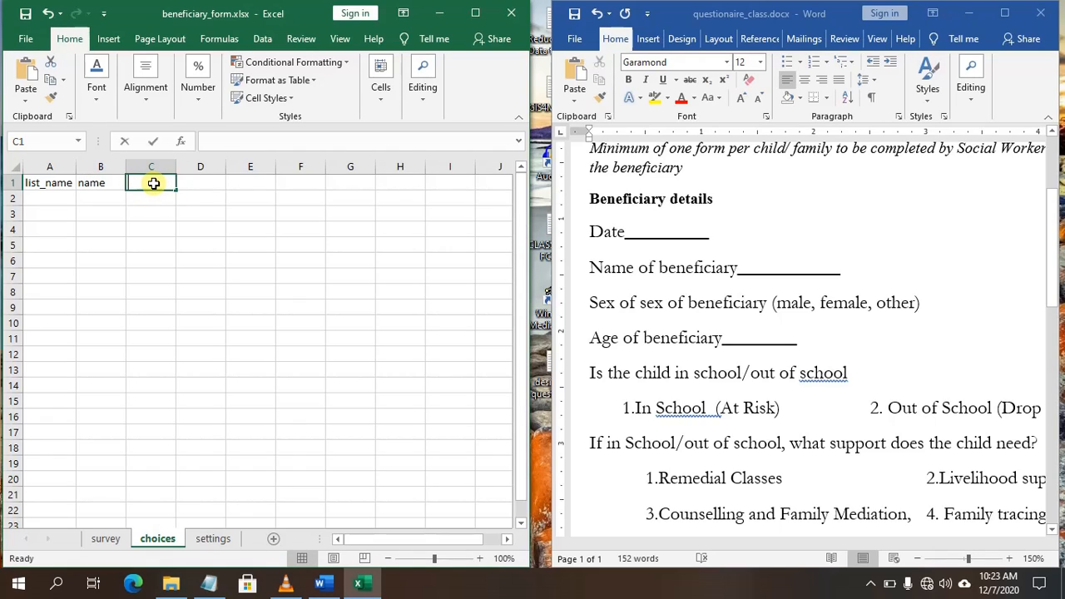
{"action": "type", "text": "ty"}
{"action": "key", "text": "BackSpace"}
{"action": "key", "text": "BackSpace"}
{"action": "key", "text": "BackSpace"}
{"action": "key", "text": "BackSpace"}
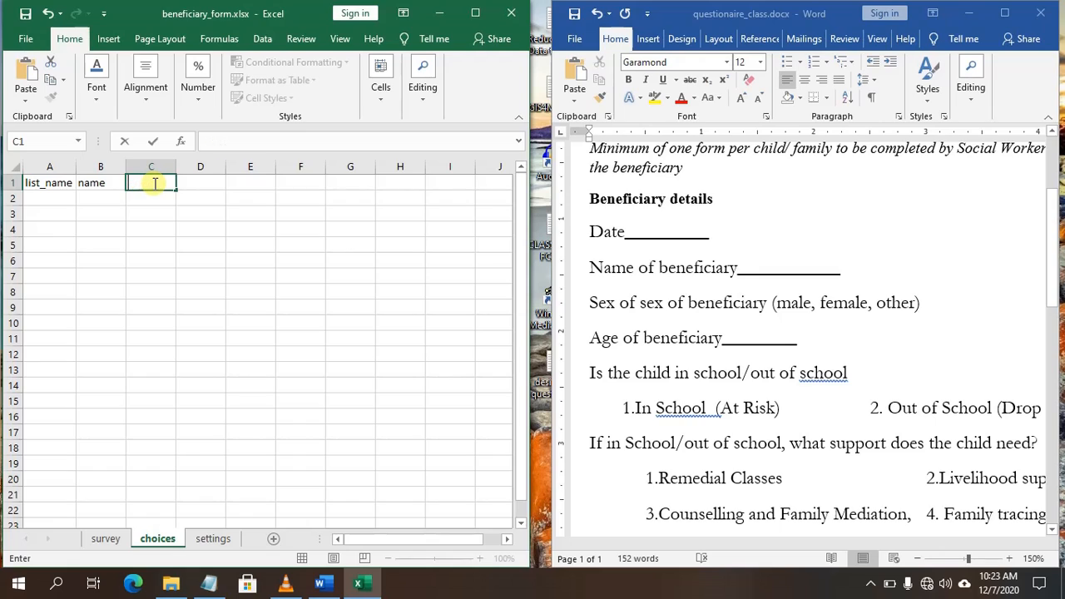
{"action": "type", "text": "labek"}
{"action": "key", "text": "BackSpace"}
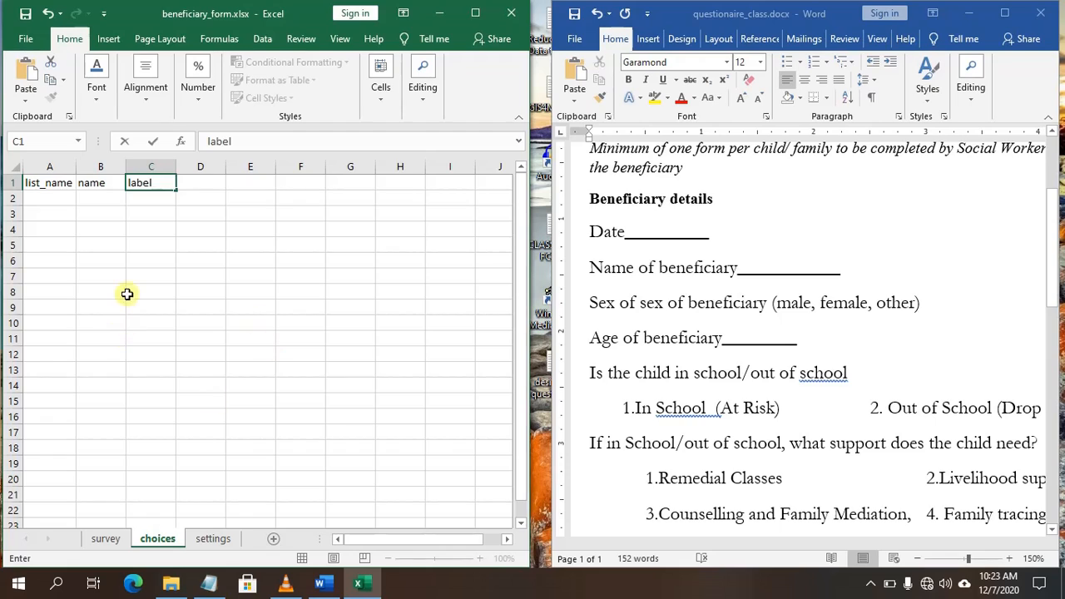
Step: Enter the option labels Male, Female and Other in C2, C3 and C4 of the choices sheet
{"action": "left_click", "coordinate": [150, 199]}
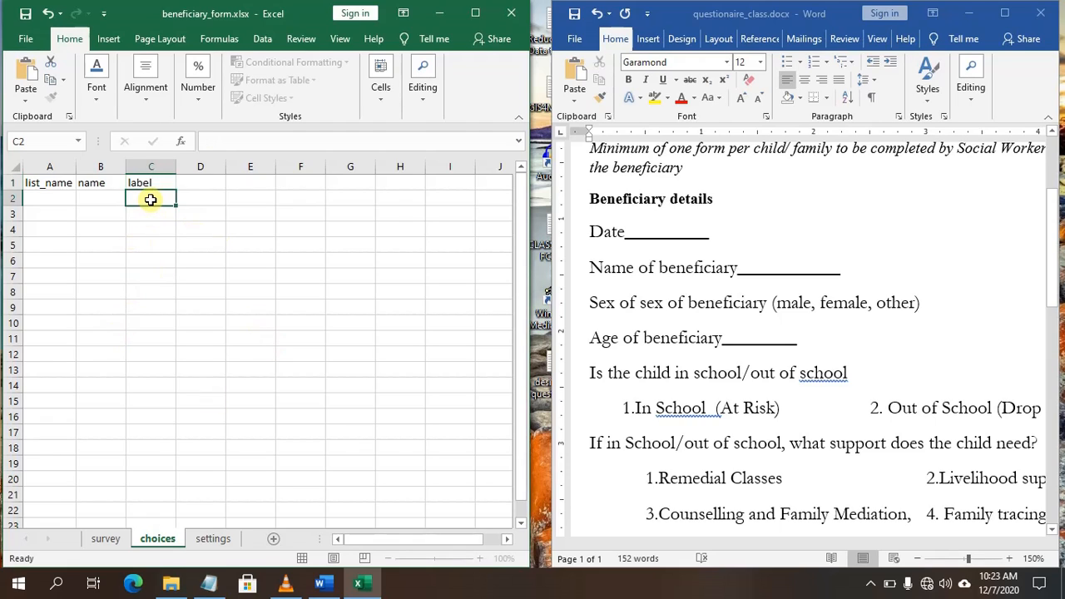
{"action": "type", "text": "mal"}
{"action": "key", "text": "BackSpace"}
{"action": "type", "text": "Male"}
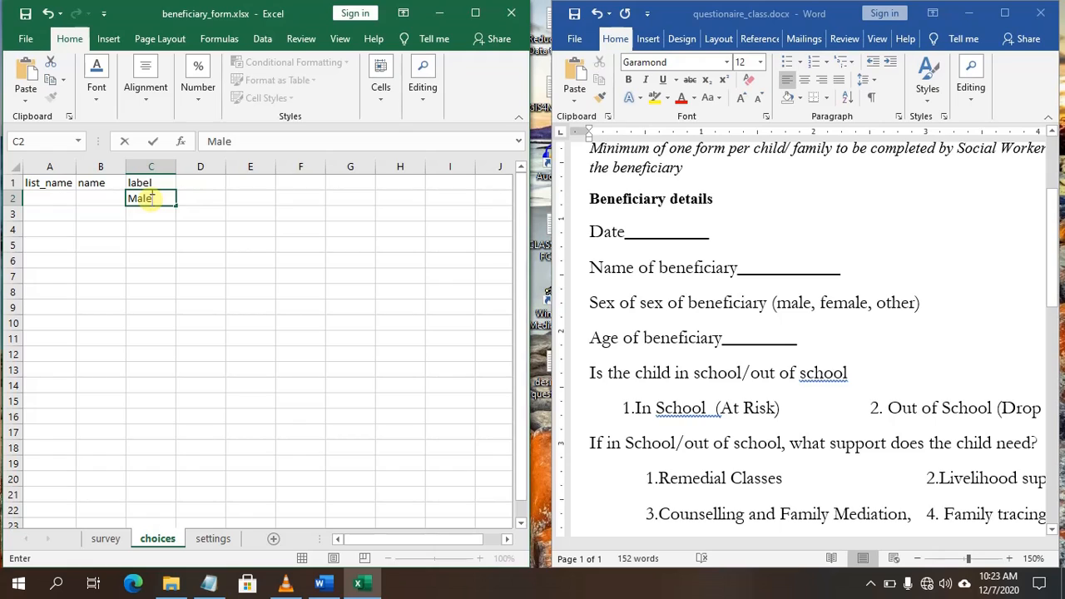
{"action": "left_click", "coordinate": [143, 215]}
{"action": "type", "text": "Fe"}
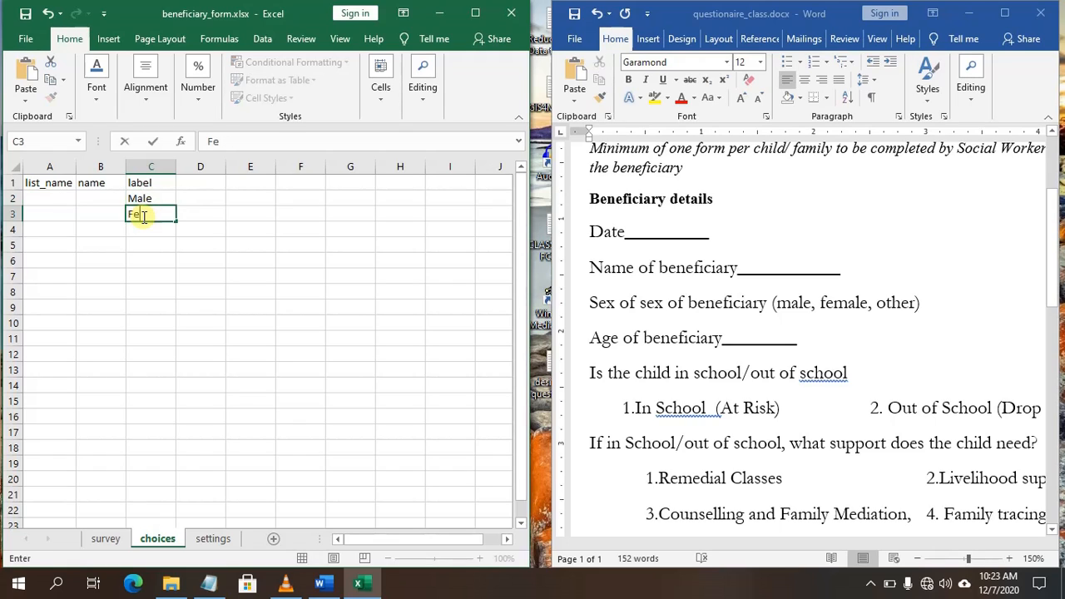
{"action": "type", "text": "male"}
{"action": "left_click", "coordinate": [132, 228]}
{"action": "type", "text": "Other"}
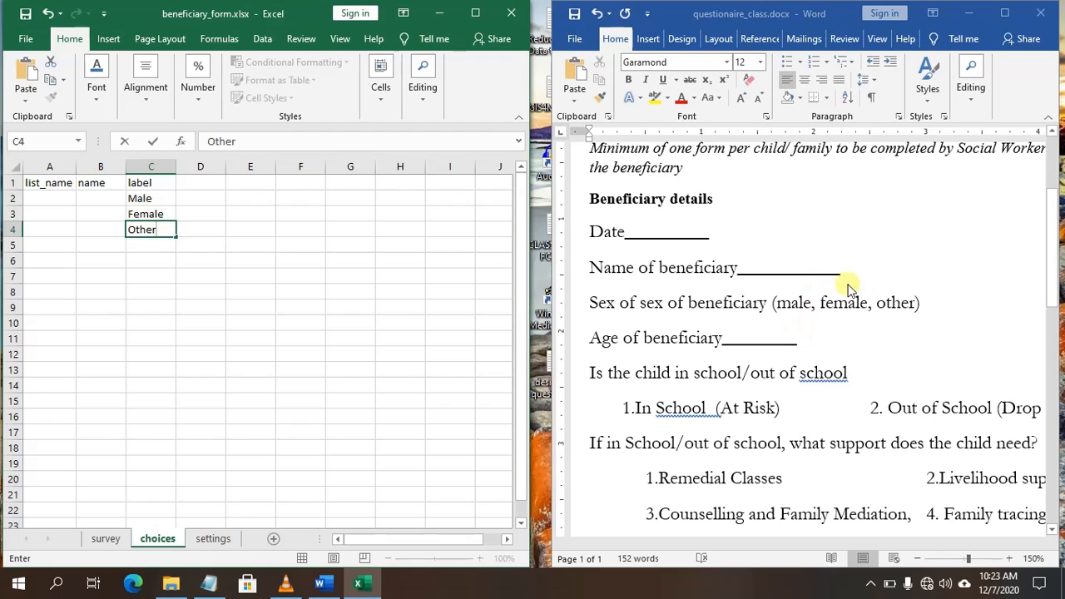
Step: Try male, female and Other as the option names in B2:B4, and clear those three cells
{"action": "left_click", "coordinate": [98, 201]}
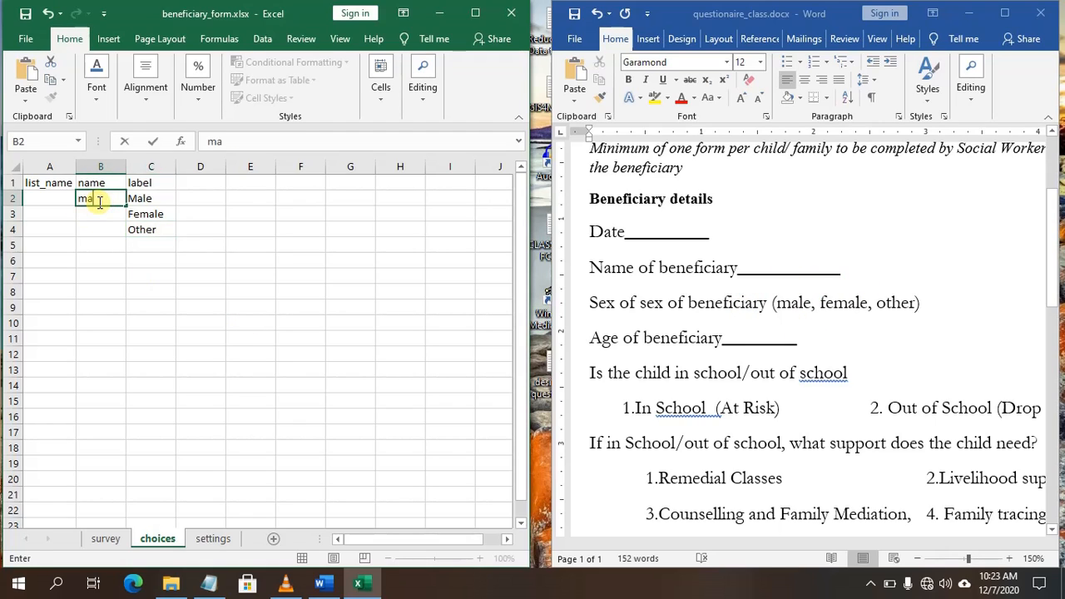
{"action": "left_click", "coordinate": [79, 212]}
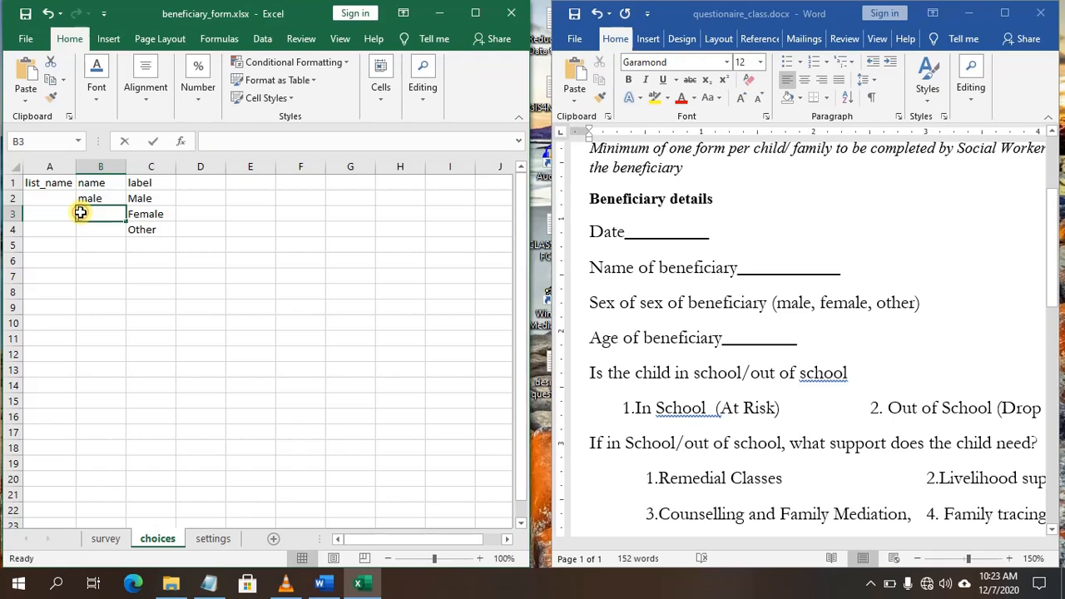
{"action": "type", "text": "female"}
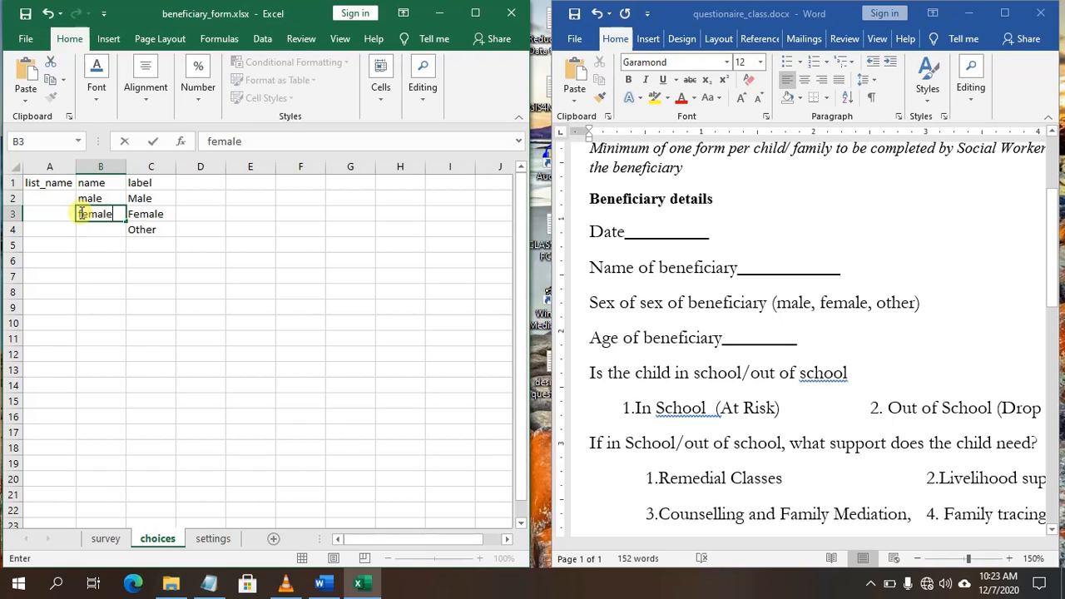
{"action": "left_click", "coordinate": [86, 229]}
{"action": "type", "text": "Other"}
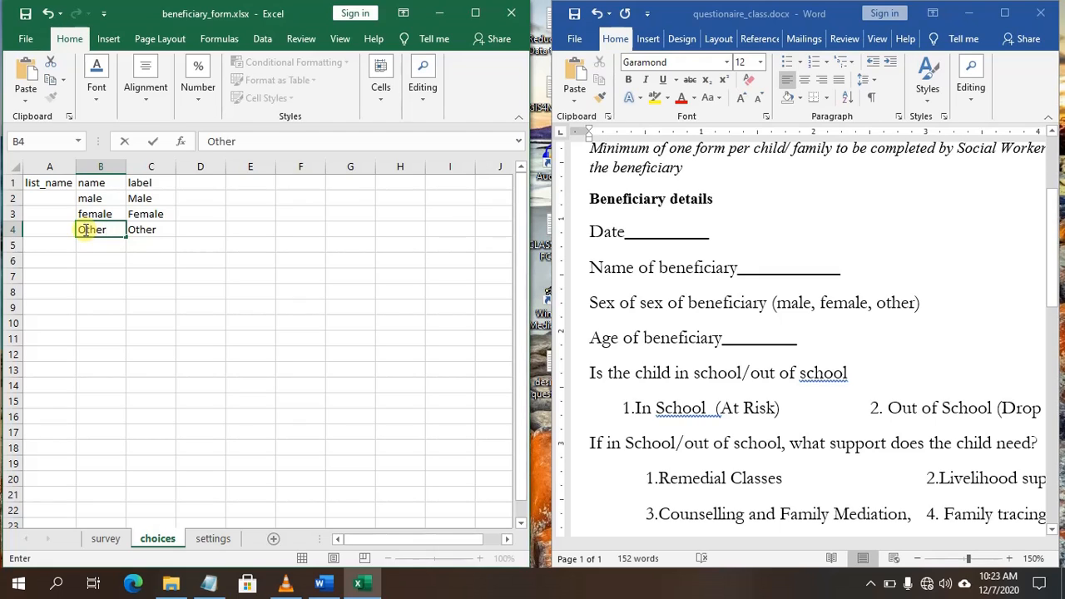
{"action": "left_click_drag", "start_coordinate": [102, 194], "coordinate": [101, 228]}
{"action": "key", "text": "Delete"}
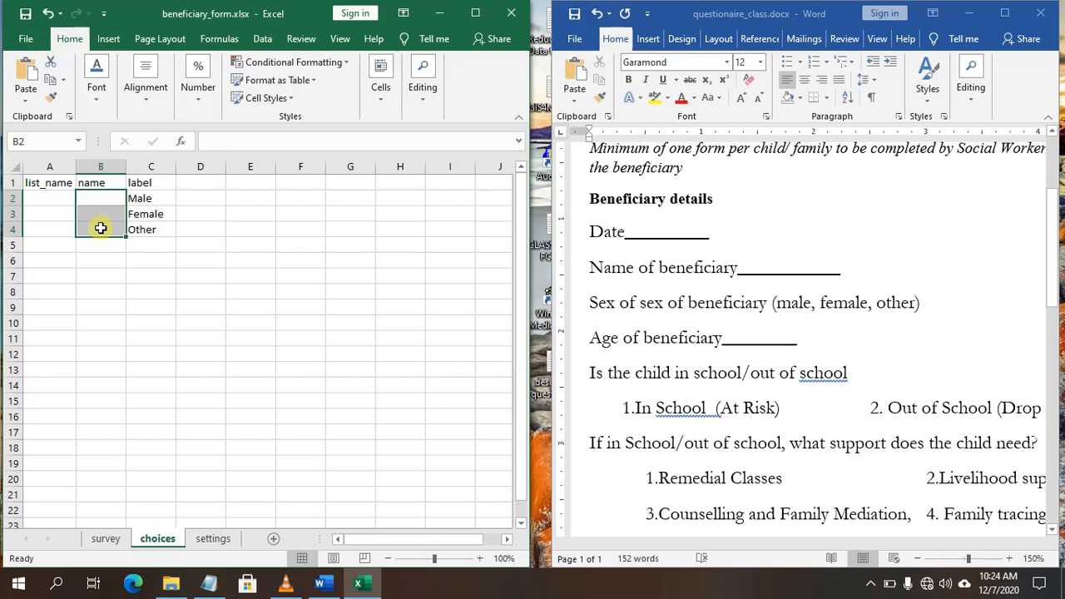
Step: Enter the single-letter option names M, F and T in B2, B3 and B4
{"action": "left_click", "coordinate": [97, 205]}
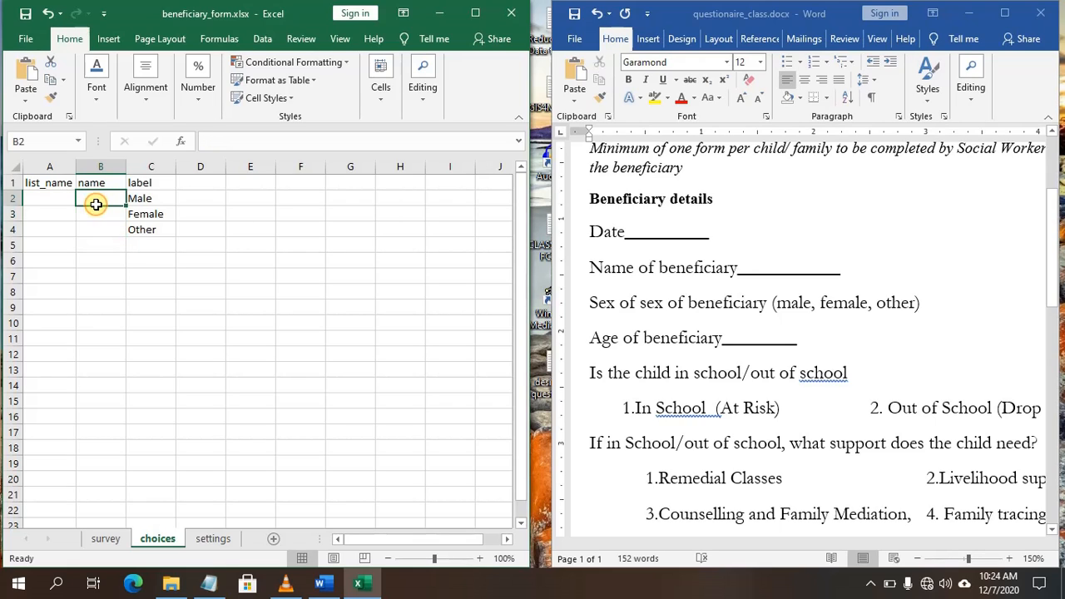
{"action": "double_click", "coordinate": [99, 200]}
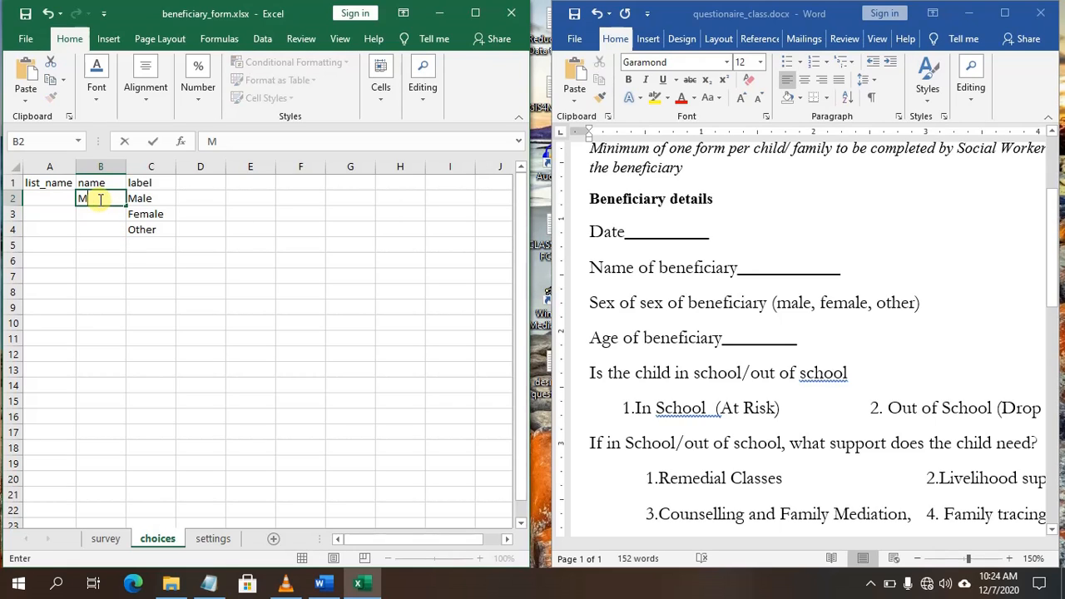
{"action": "left_click", "coordinate": [90, 212]}
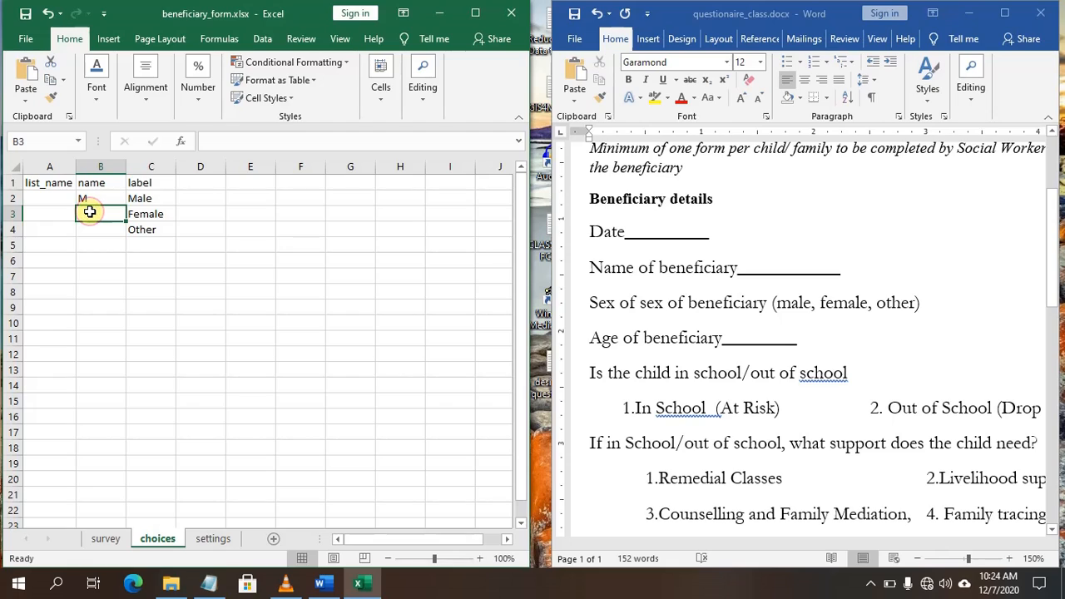
{"action": "type", "text": "F"}
{"action": "left_click", "coordinate": [89, 227]}
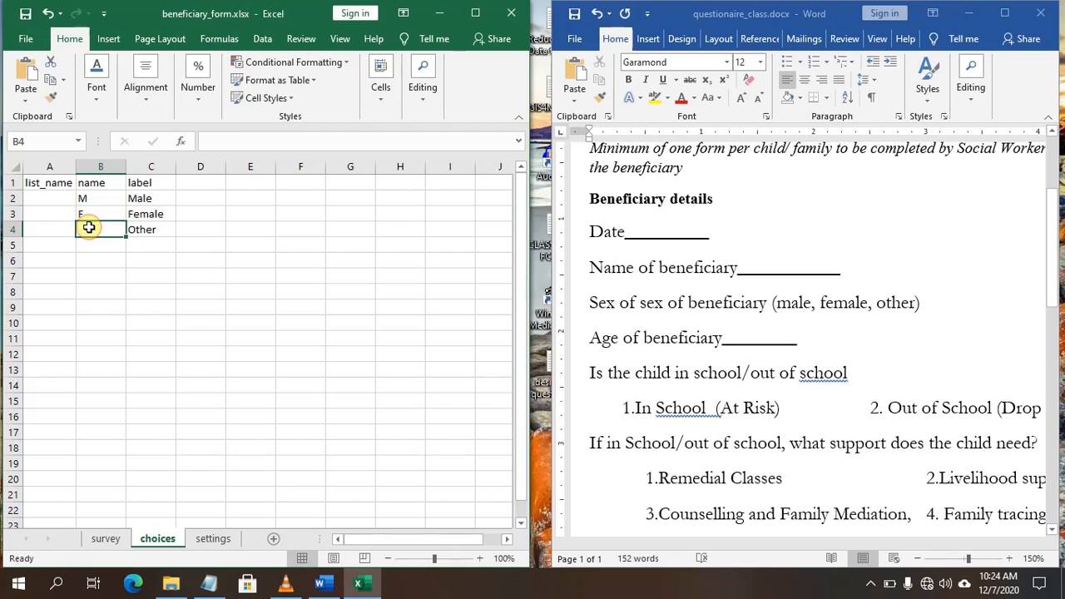
{"action": "type", "text": "T"}
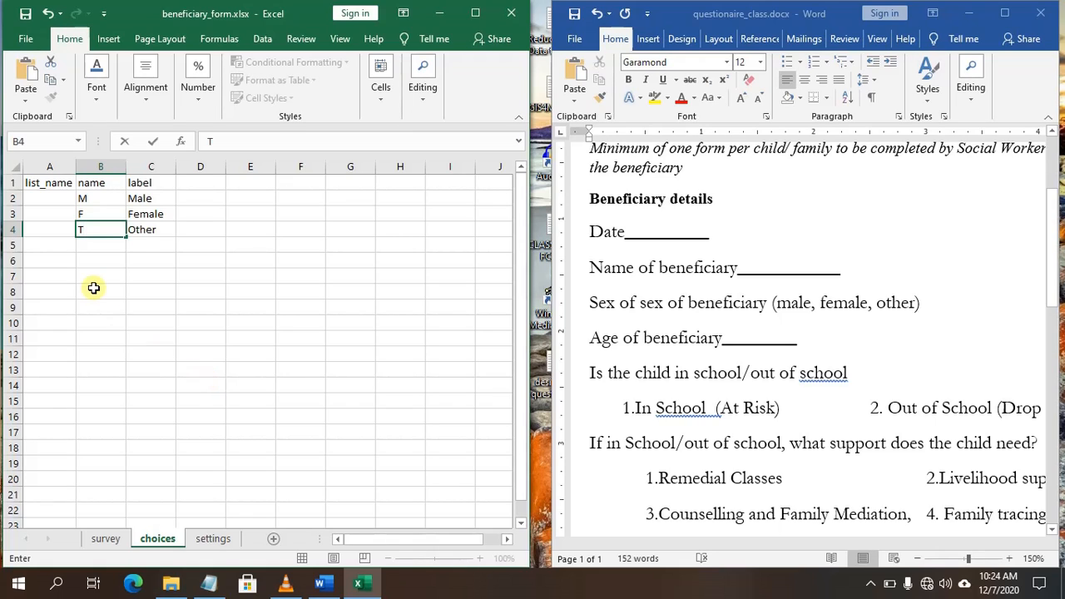
Step: Replace the option names in B2:B4 with the numeric codes 1, 2 and 3
{"action": "left_click_drag", "start_coordinate": [89, 202], "coordinate": [96, 234]}
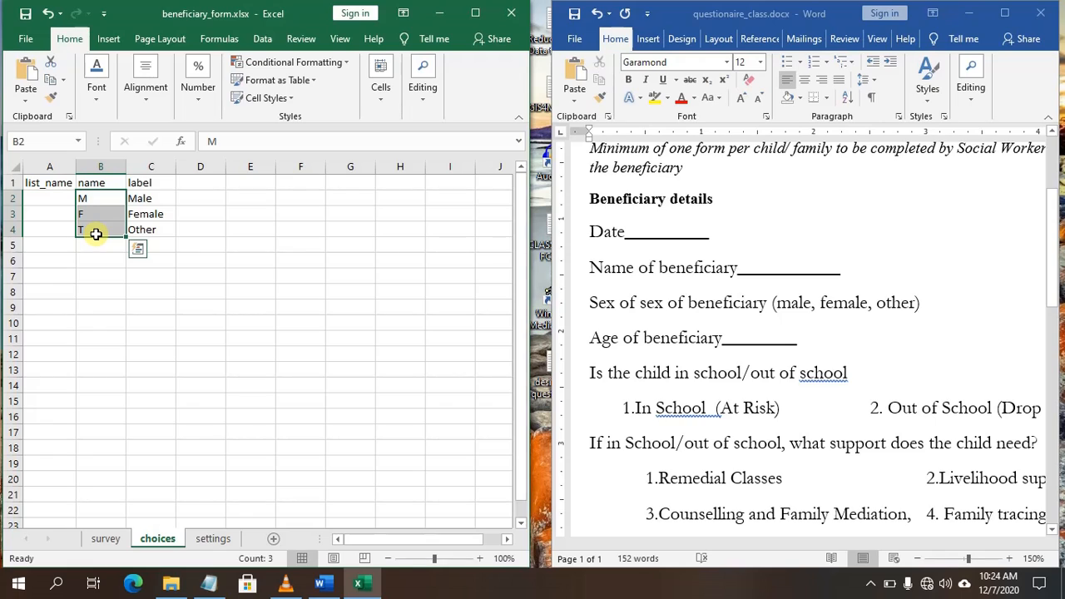
{"action": "type", "text": "1"}
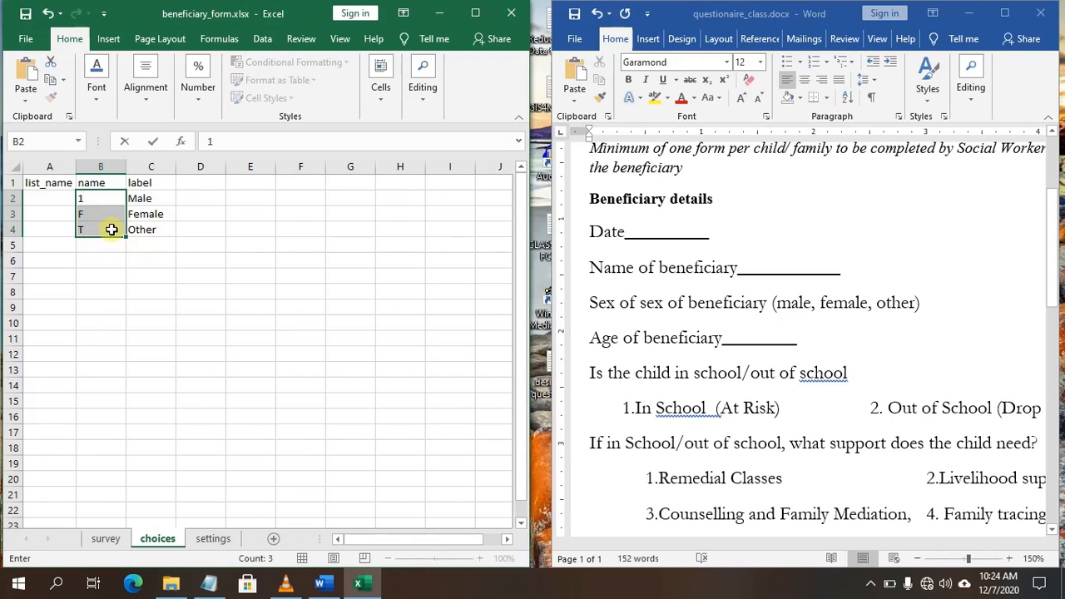
{"action": "left_click", "coordinate": [96, 215]}
{"action": "type", "text": "2"}
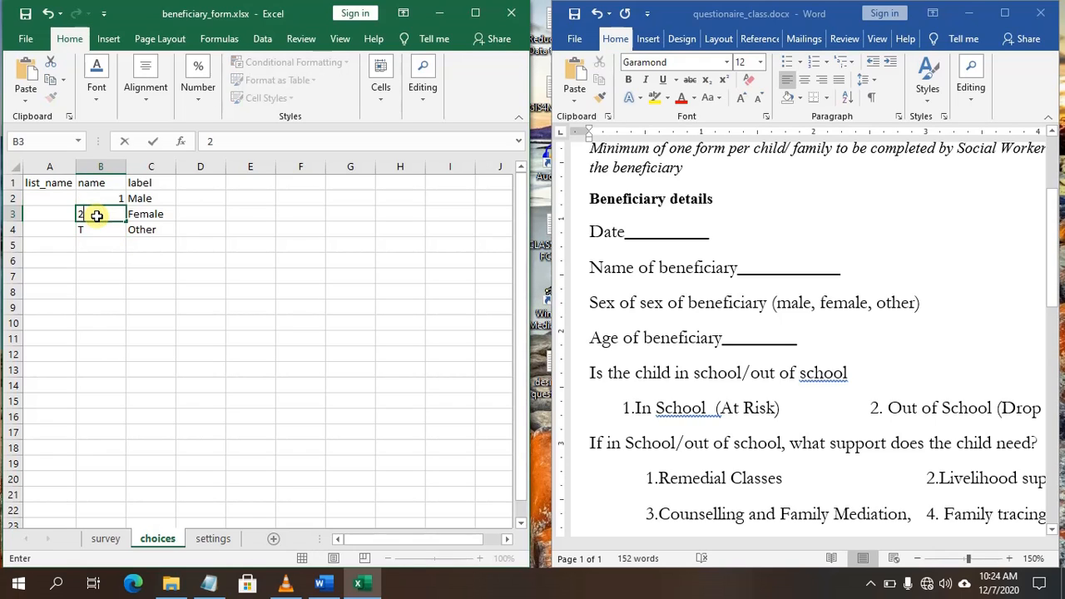
{"action": "left_click", "coordinate": [109, 235]}
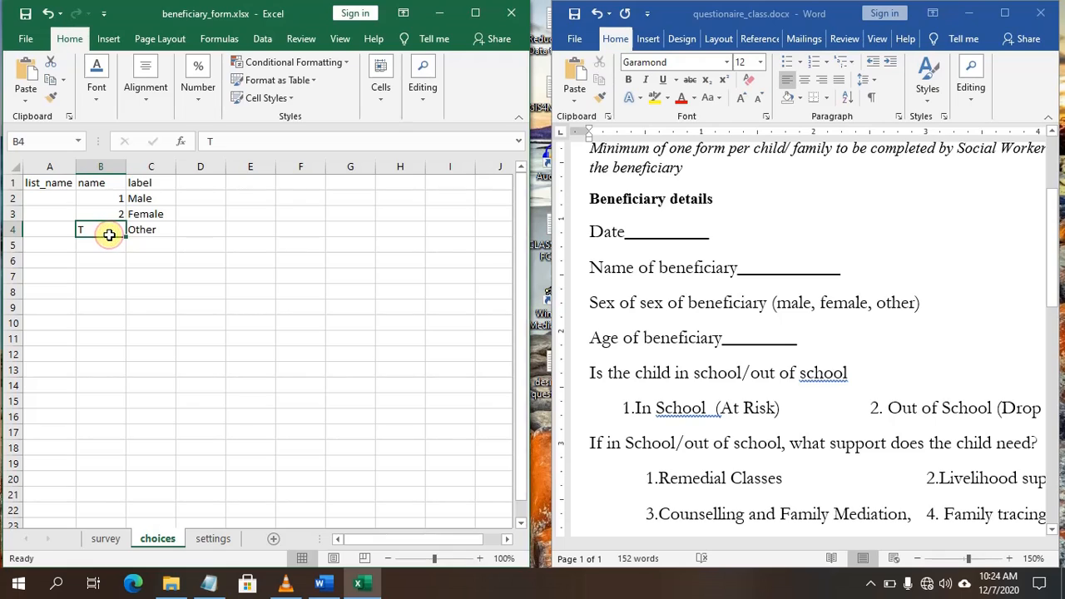
{"action": "type", "text": "3"}
{"action": "left_click", "coordinate": [48, 215]}
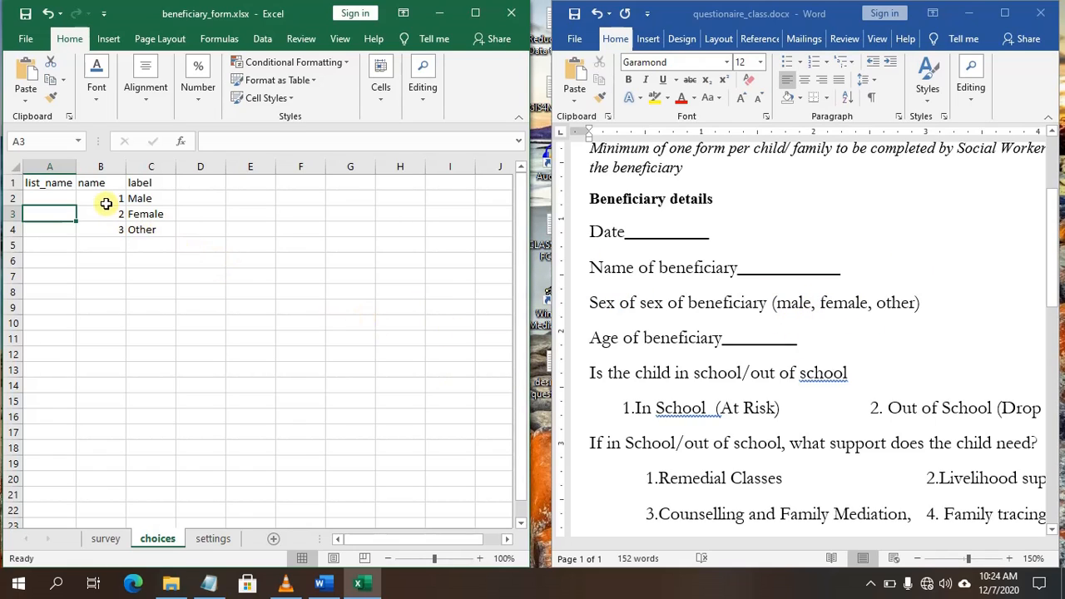
Step: Replace the numeric codes in B2:B4 with M for Male, F for Female and T for Other
{"action": "left_click_drag", "start_coordinate": [111, 200], "coordinate": [109, 229]}
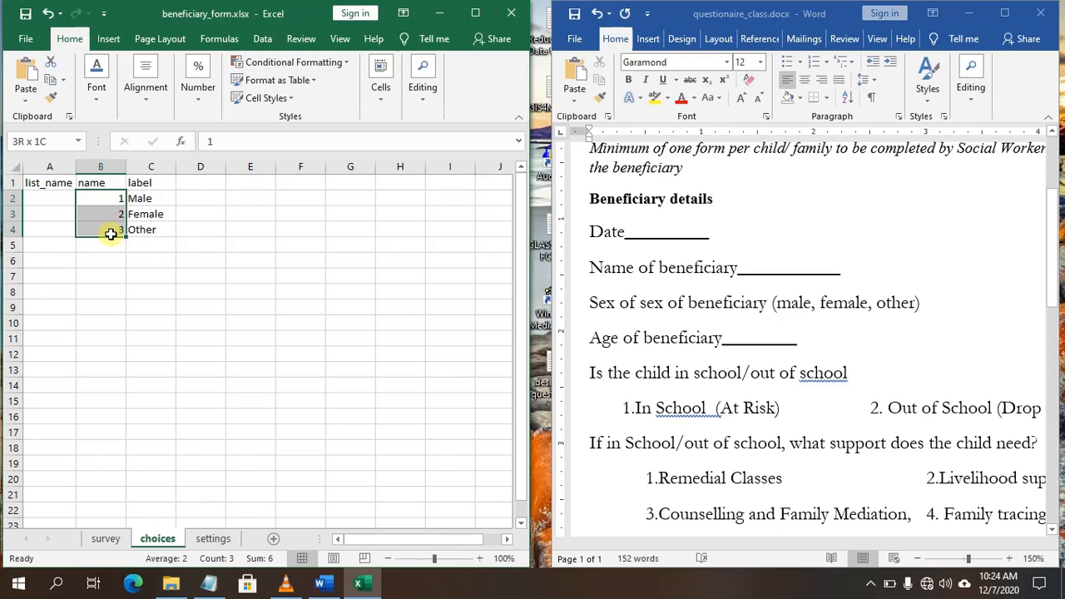
{"action": "type", "text": "m"}
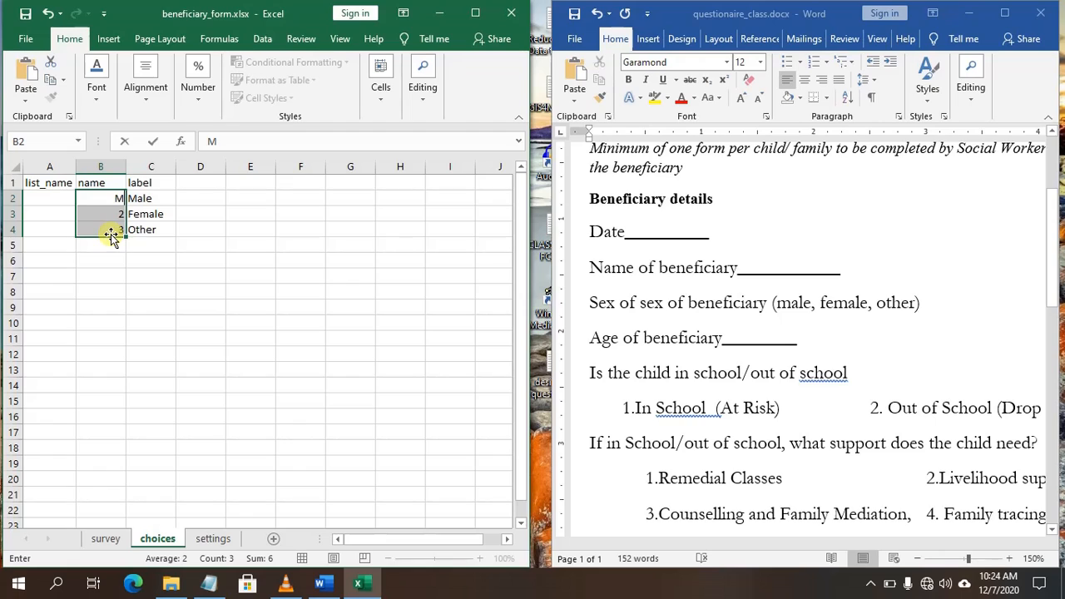
{"action": "left_click", "coordinate": [112, 215]}
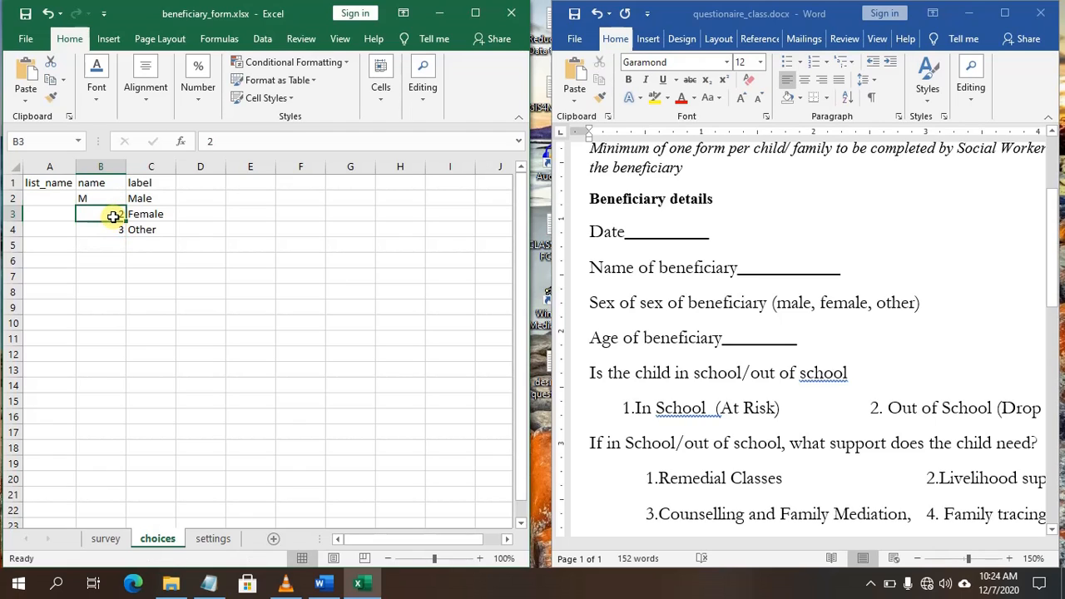
{"action": "type", "text": "F"}
{"action": "left_click", "coordinate": [114, 232]}
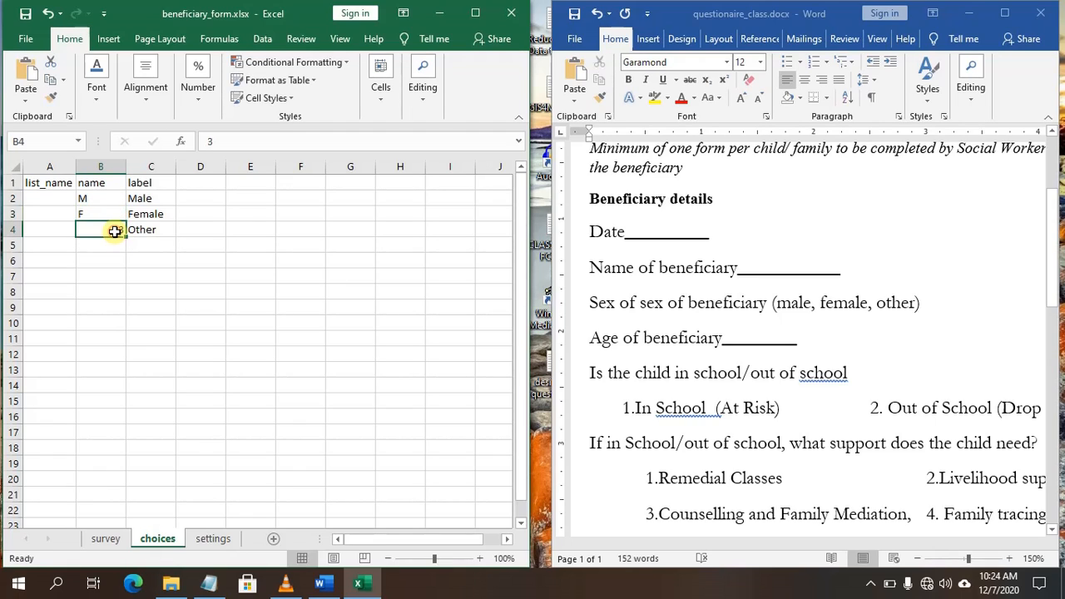
{"action": "type", "text": "T"}
{"action": "left_click", "coordinate": [53, 199]}
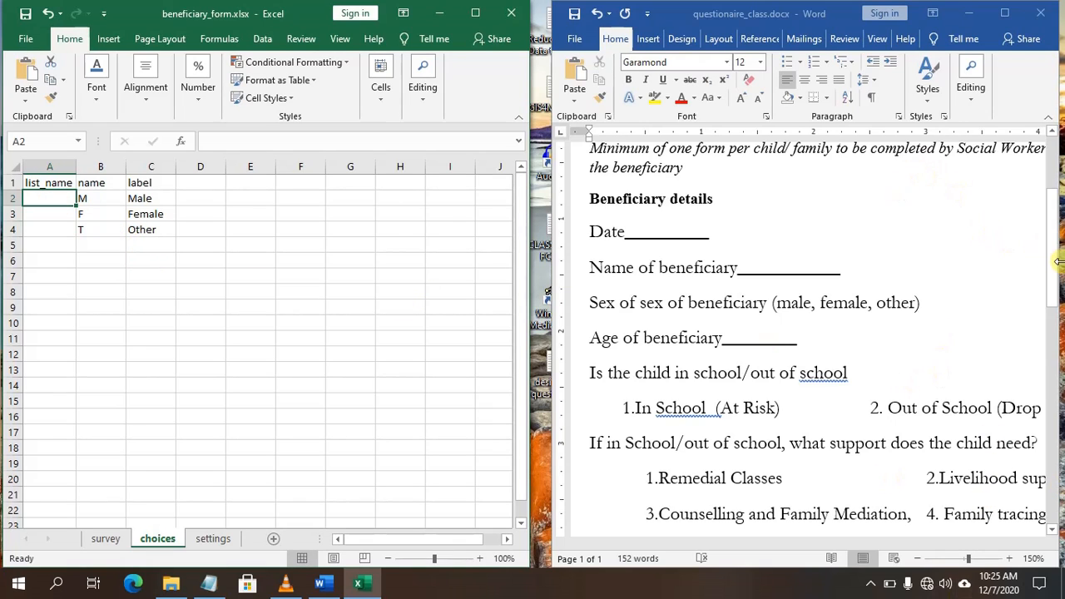
Step: Examine the school-status and support options in the Word questionnaire, and compare with the sex question's row on the Excel survey sheet
{"action": "scroll", "coordinate": [856, 298], "scroll_direction": "down", "scroll_amount": 1}
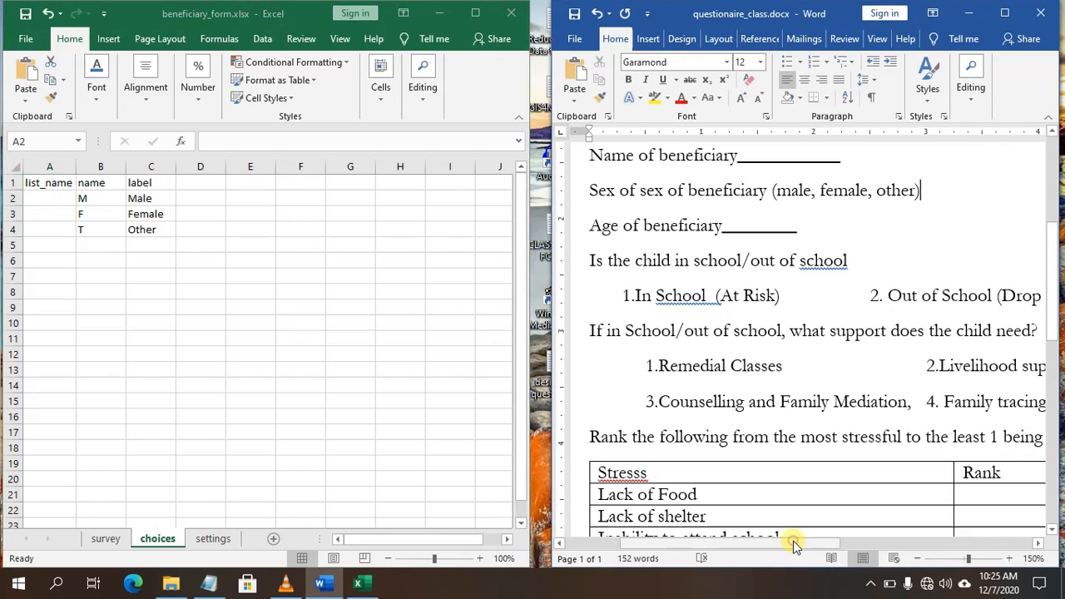
{"action": "left_click_drag", "start_coordinate": [793, 541], "coordinate": [928, 547]}
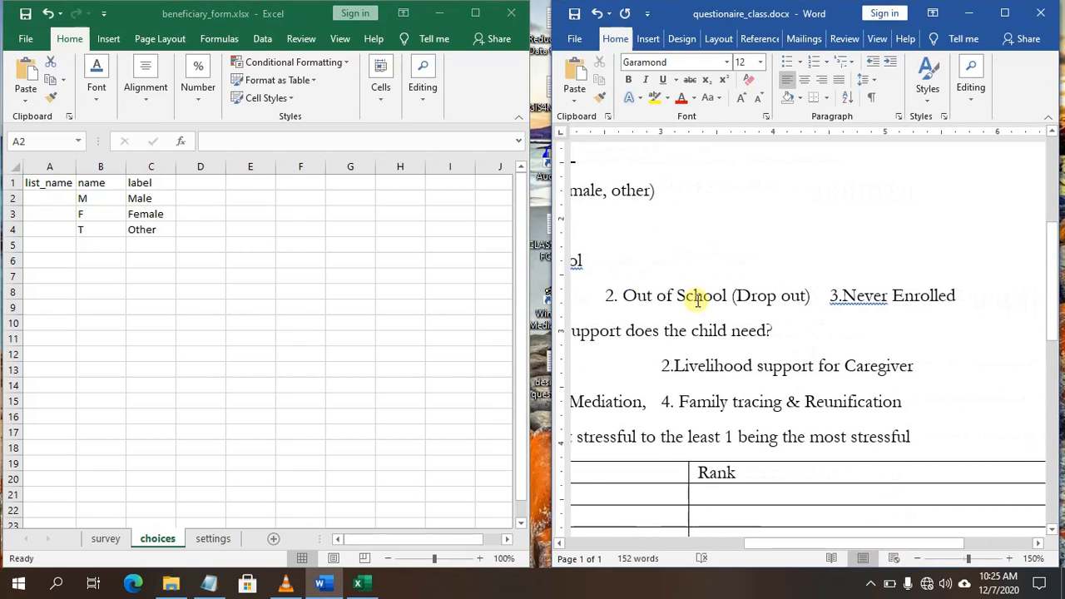
{"action": "left_click", "coordinate": [918, 559]}
{"action": "left_click", "coordinate": [918, 558]}
{"action": "left_click", "coordinate": [919, 558]}
{"action": "left_click_drag", "start_coordinate": [881, 547], "coordinate": [794, 548]}
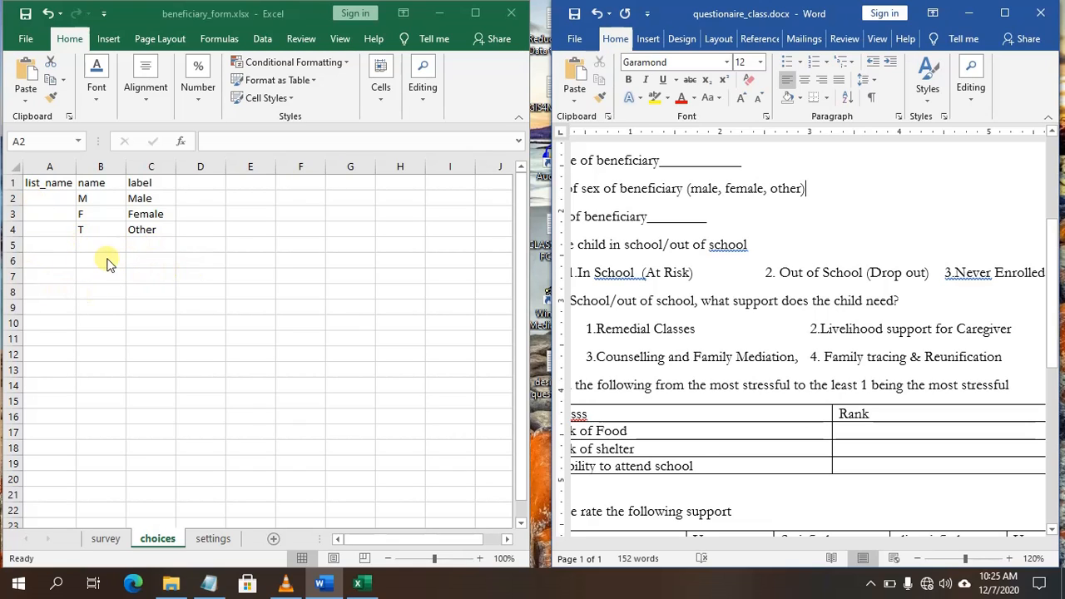
{"action": "left_click", "coordinate": [137, 260]}
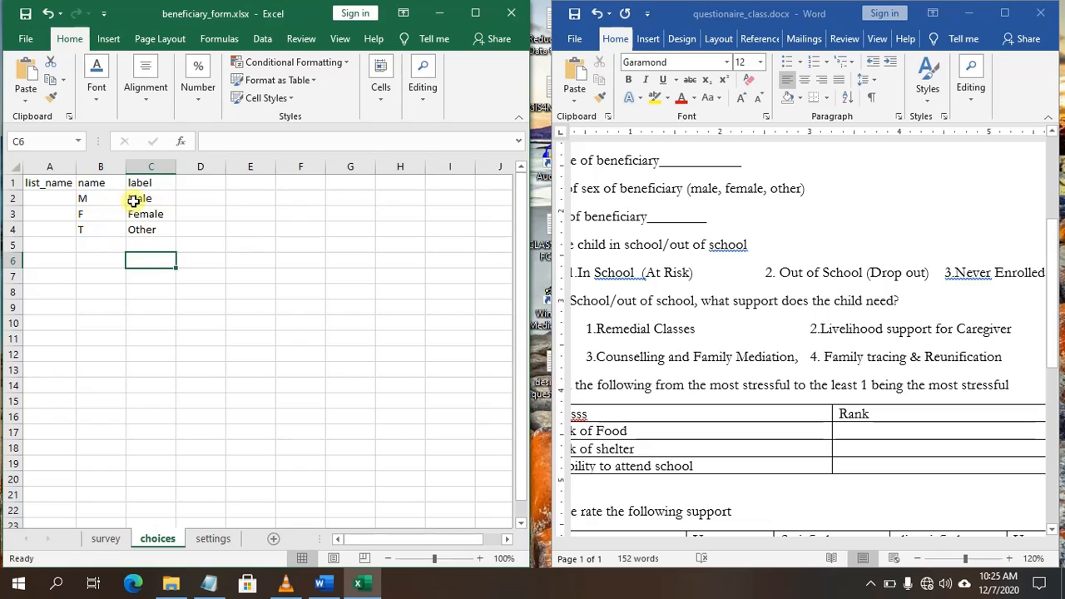
{"action": "left_click", "coordinate": [103, 541]}
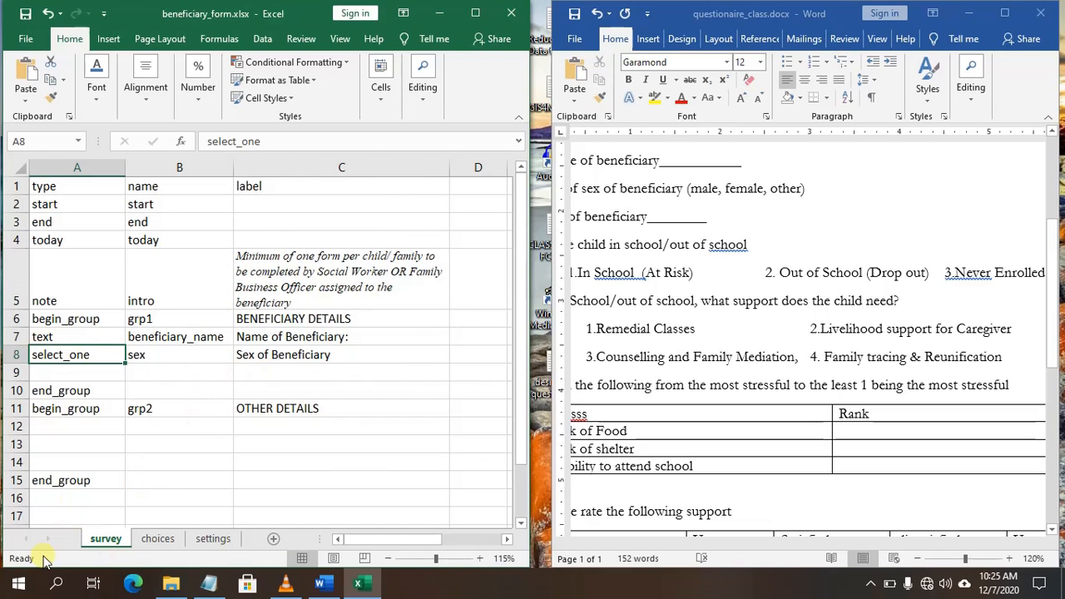
Step: On the choices sheet, enter gender as the list_name in A2 and fill it down to A4
{"action": "left_click", "coordinate": [154, 541]}
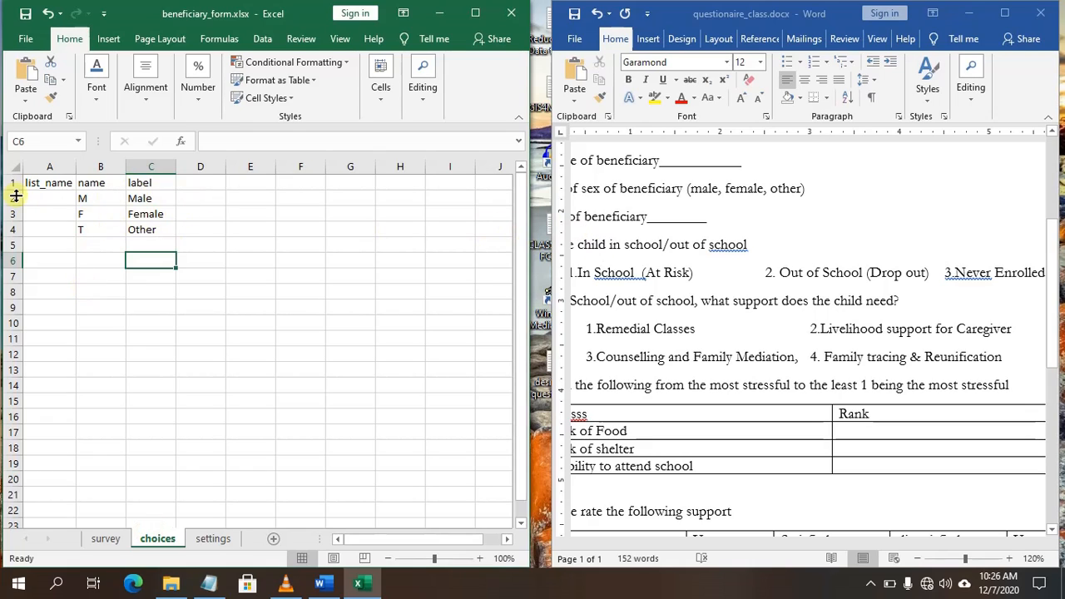
{"action": "left_click", "coordinate": [44, 199]}
{"action": "type", "text": "GE"}
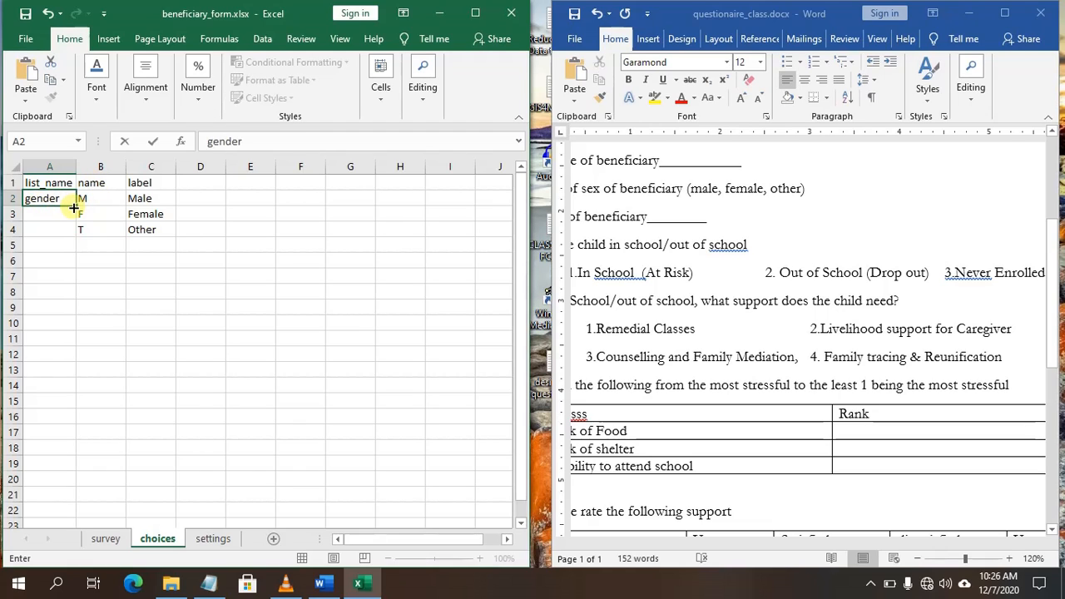
{"action": "left_click_drag", "start_coordinate": [74, 214], "coordinate": [77, 231]}
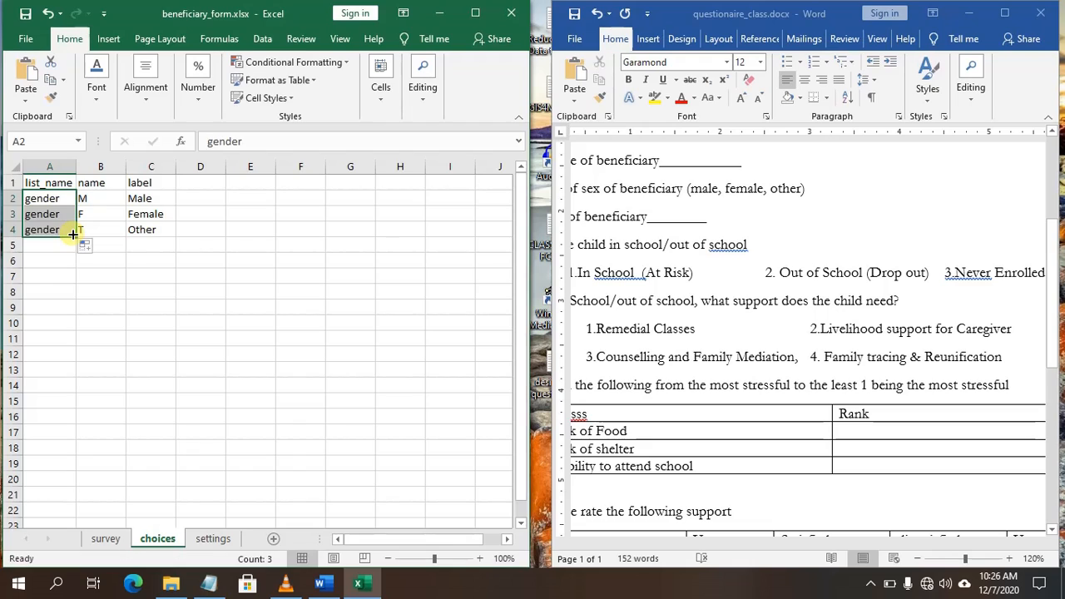
Step: On the survey sheet, complete the sex question's type in A8 as select_one gender and widen column A to fit it
{"action": "left_click", "coordinate": [106, 262]}
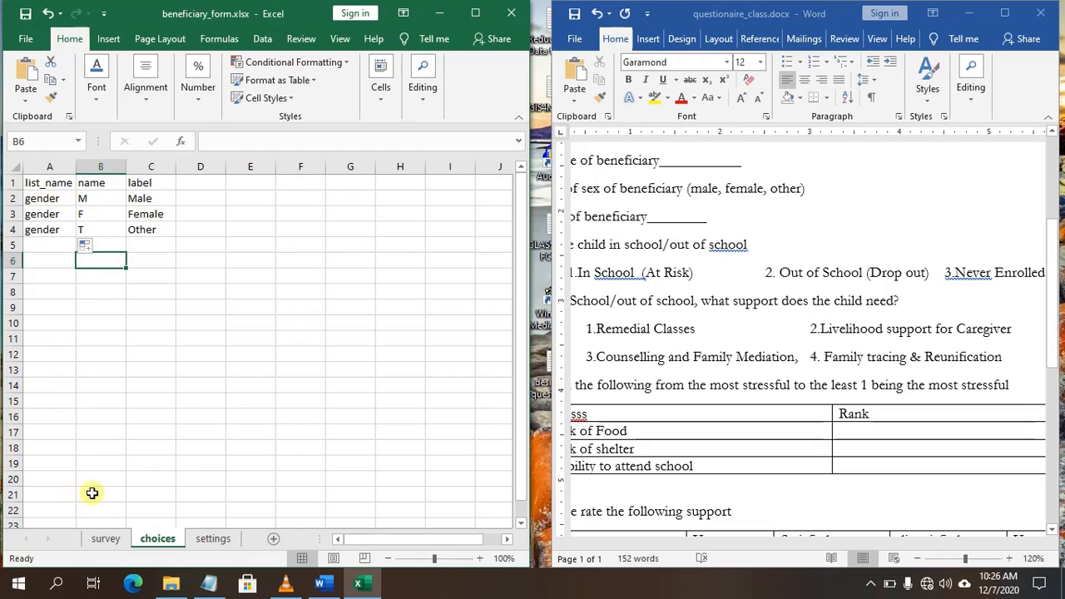
{"action": "left_click", "coordinate": [106, 539]}
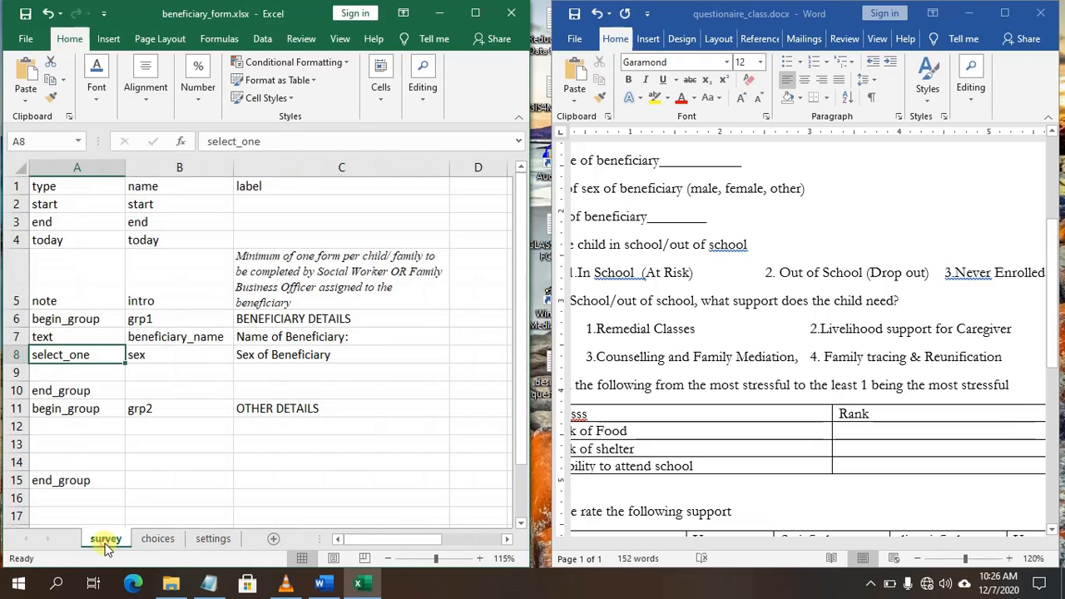
{"action": "double_click", "coordinate": [96, 355]}
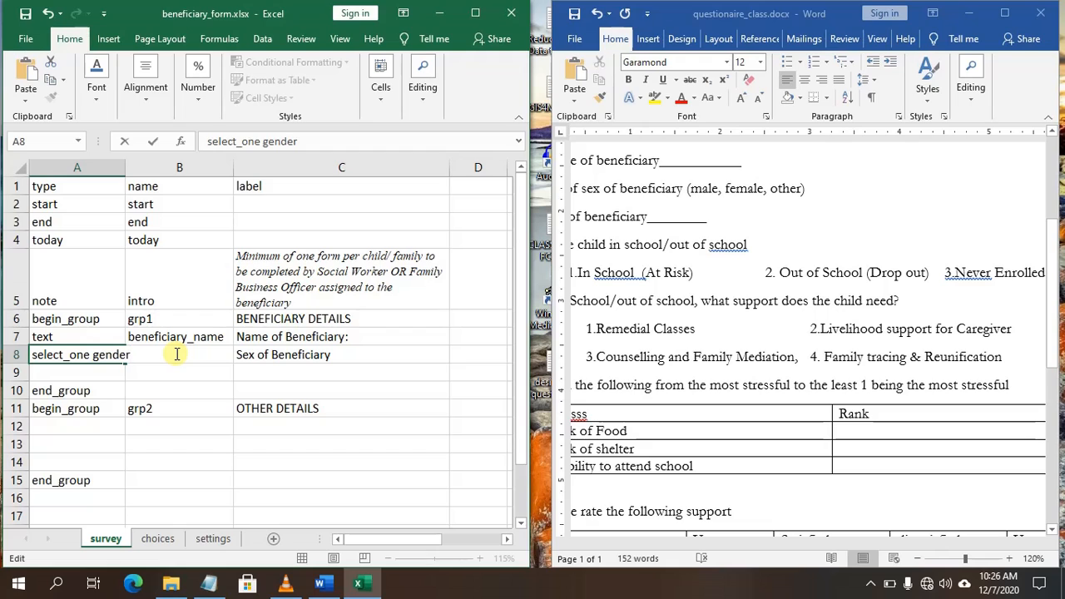
{"action": "type", "text": "gender"}
{"action": "left_click", "coordinate": [130, 167]}
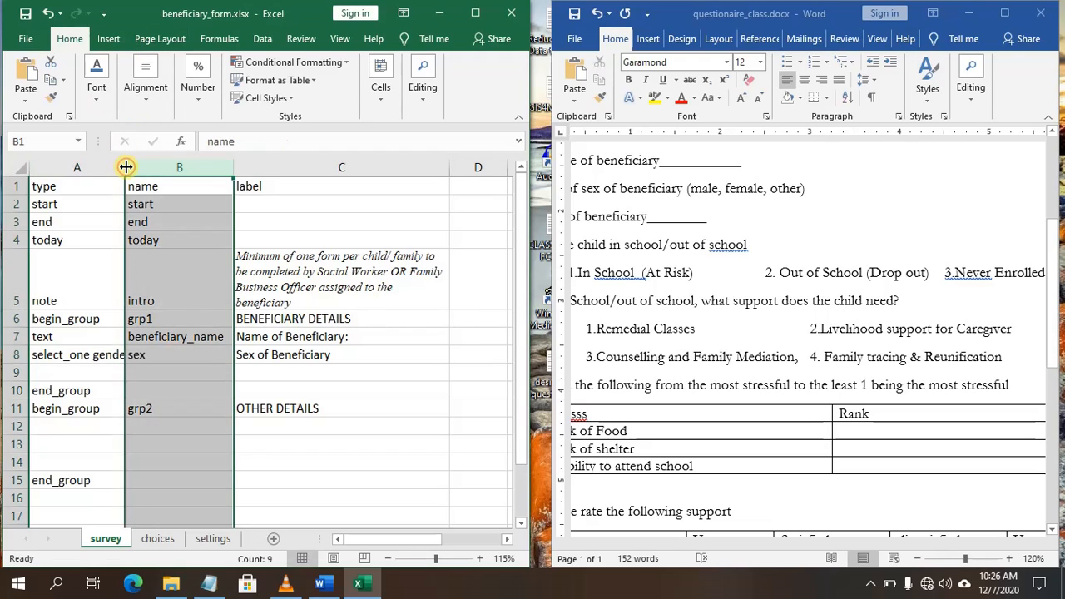
{"action": "left_click_drag", "start_coordinate": [126, 167], "coordinate": [141, 167]}
Step: Compare the gender list_name and its options on the choices sheet with the sex question's type on the survey sheet
{"action": "left_click", "coordinate": [158, 540]}
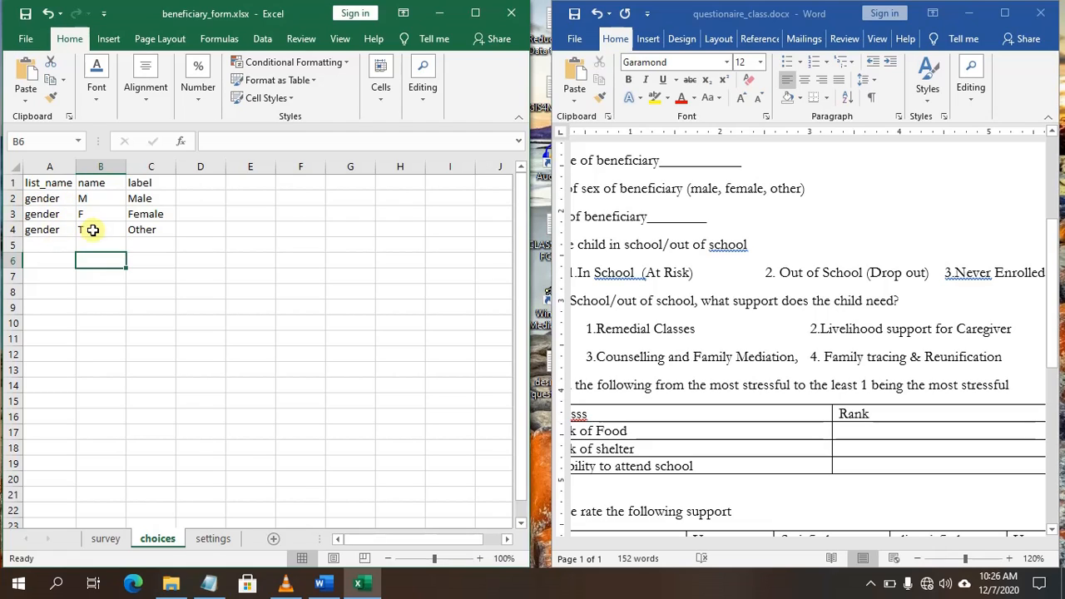
{"action": "left_click", "coordinate": [105, 539]}
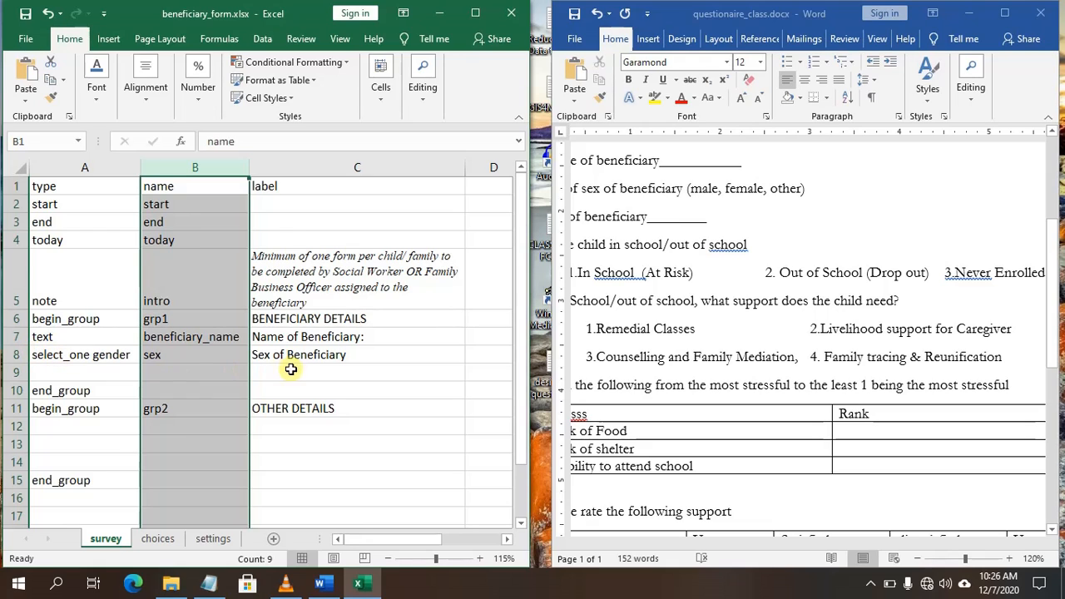
{"action": "left_click", "coordinate": [157, 539]}
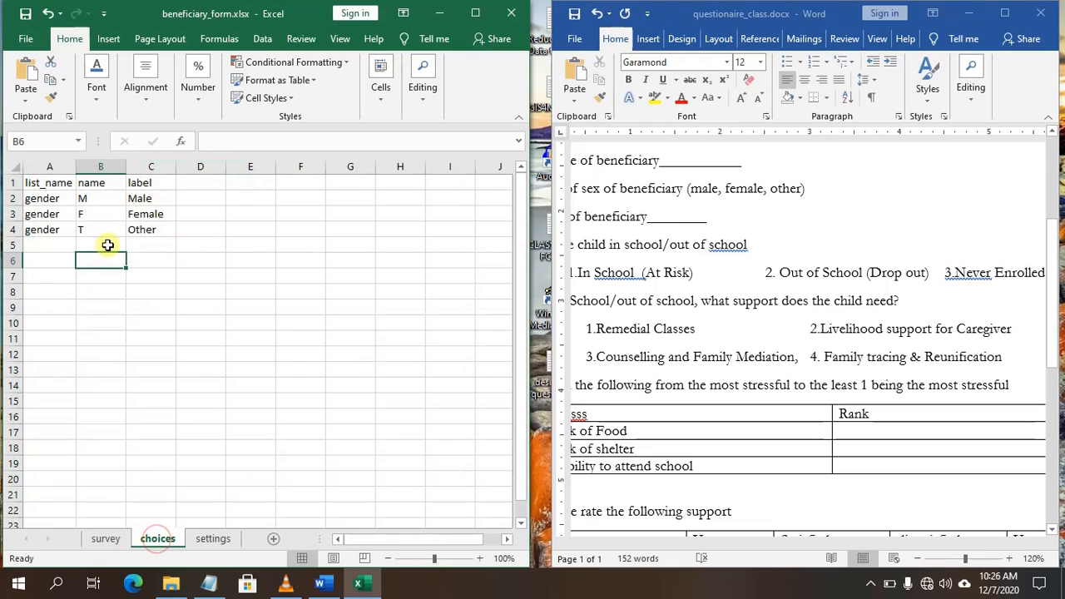
{"action": "left_click", "coordinate": [51, 197]}
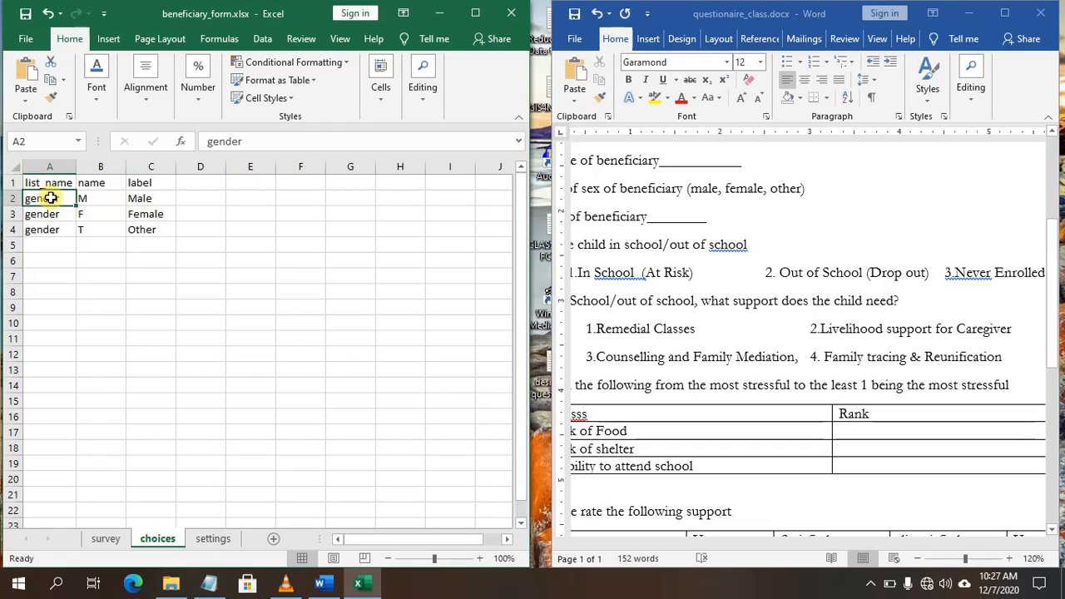
{"action": "left_click", "coordinate": [105, 539]}
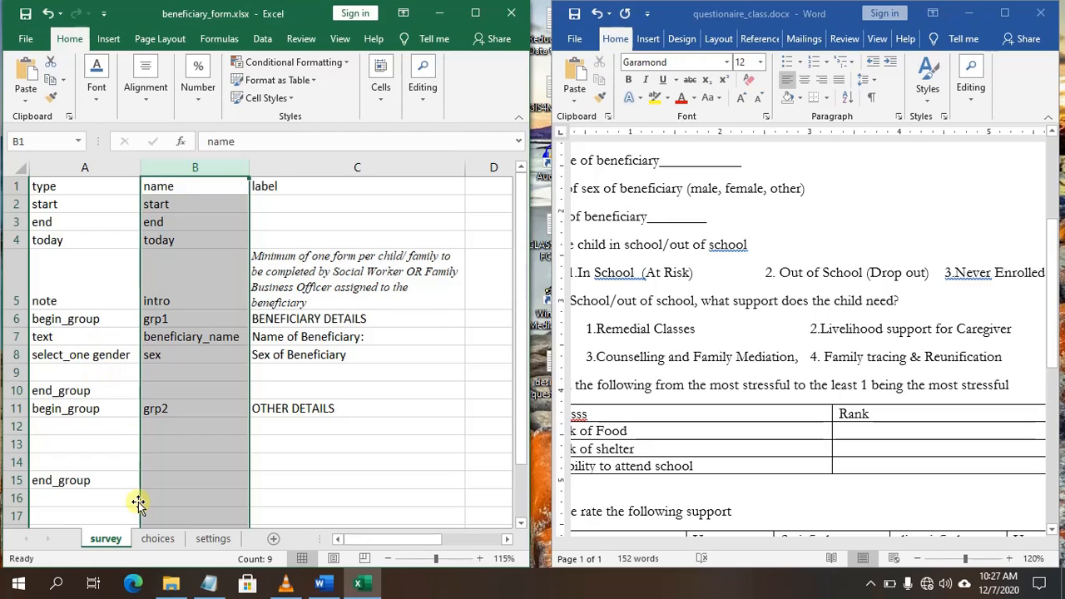
{"action": "left_click", "coordinate": [150, 538]}
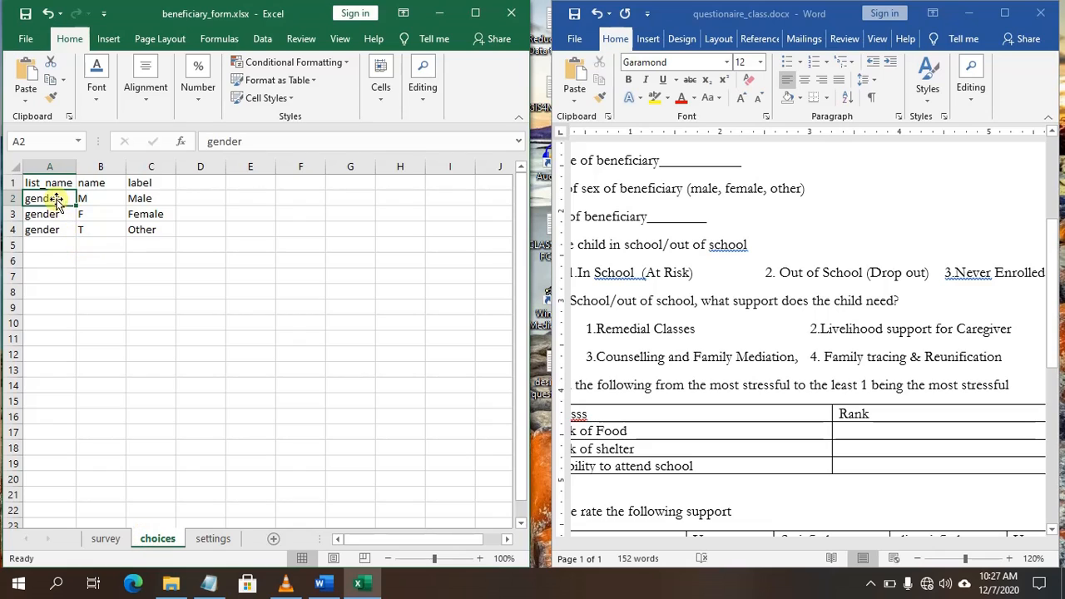
{"action": "left_click_drag", "start_coordinate": [249, 142], "coordinate": [195, 141]}
{"action": "key", "text": "ctrl+c"}
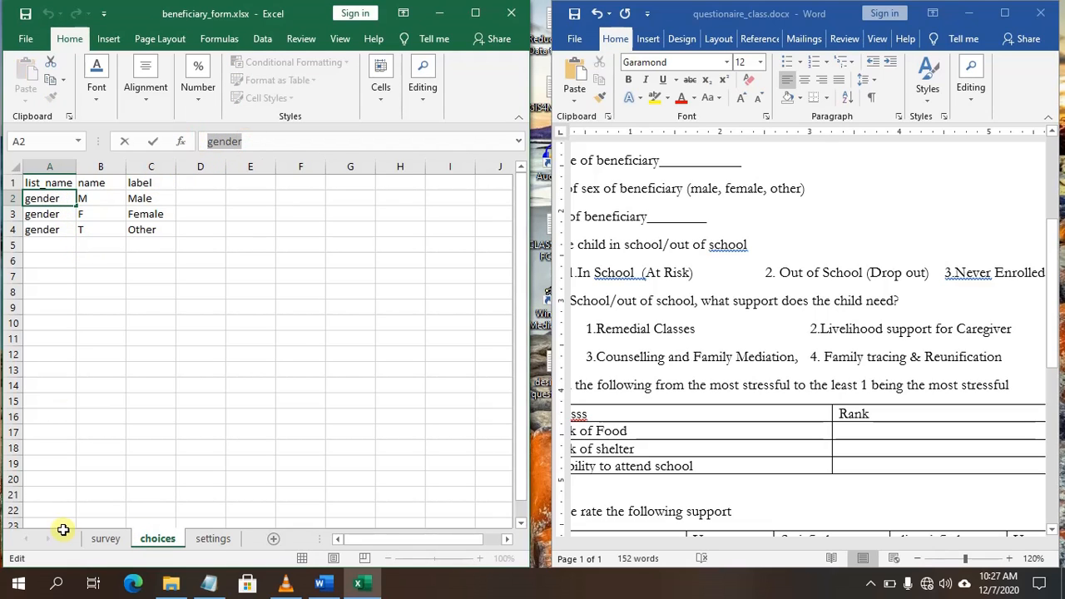
{"action": "left_click", "coordinate": [105, 539]}
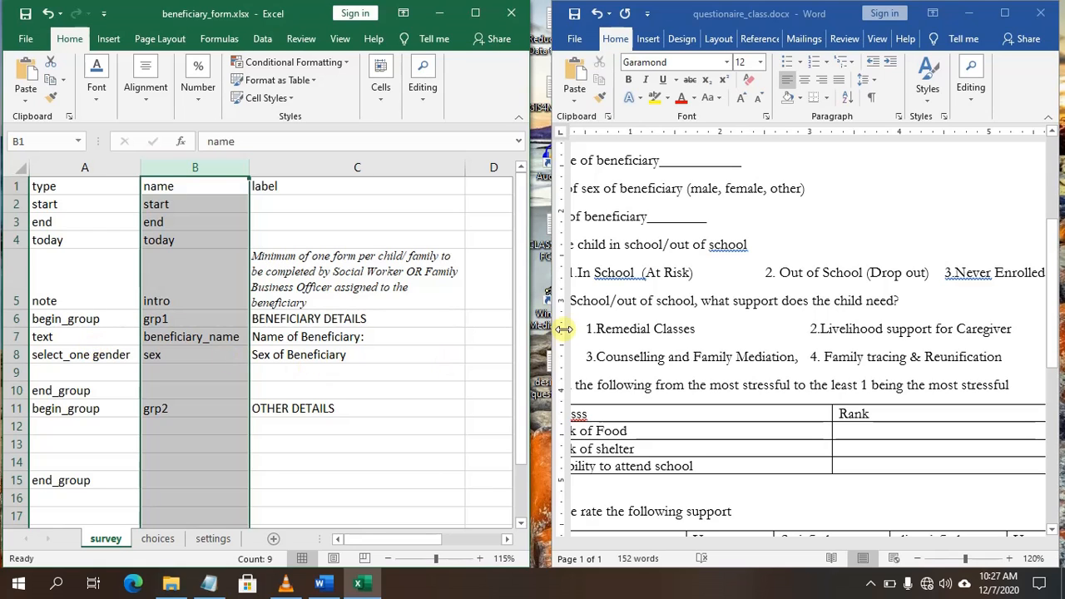
Step: Widen the Word window to show the start of each questionnaire line and bring the beneficiary details questions into view
{"action": "left_click_drag", "start_coordinate": [545, 316], "coordinate": [537, 319]}
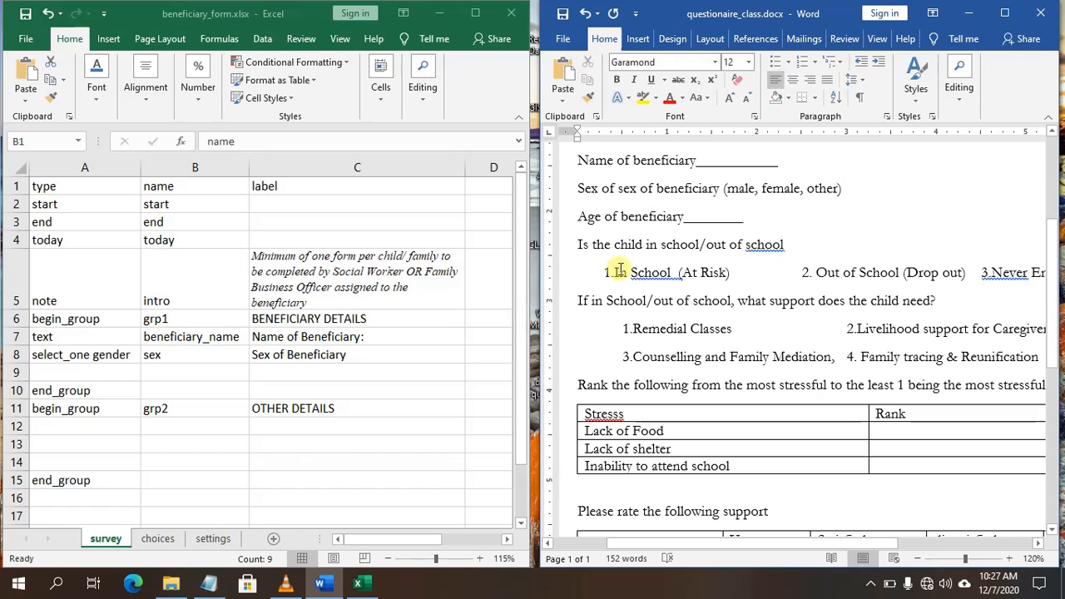
{"action": "scroll", "coordinate": [658, 237], "scroll_direction": "up", "scroll_amount": 2}
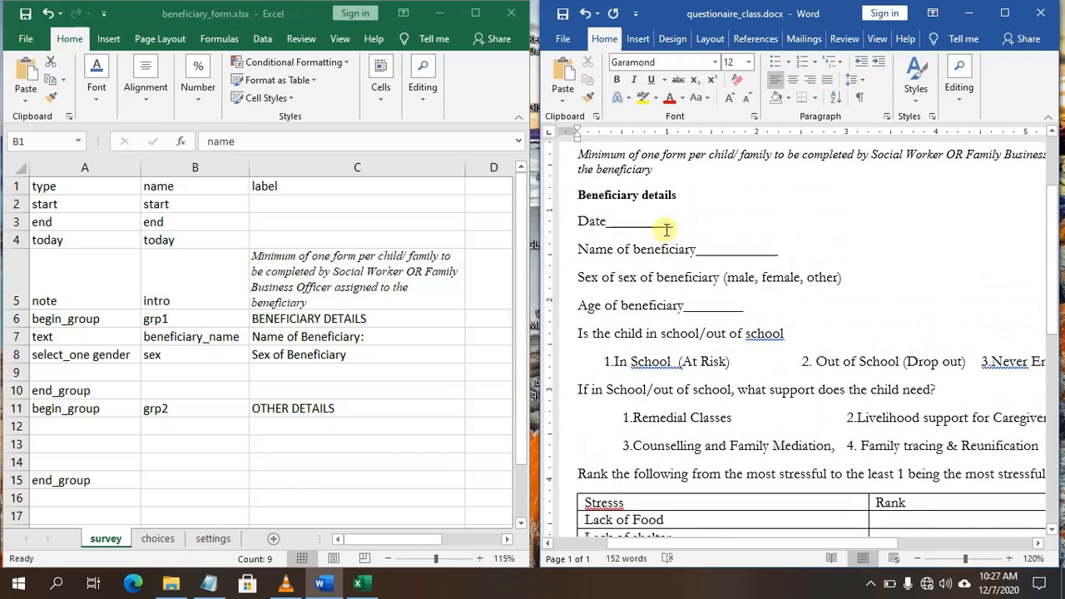
{"action": "scroll", "coordinate": [667, 230], "scroll_direction": "down", "scroll_amount": 1}
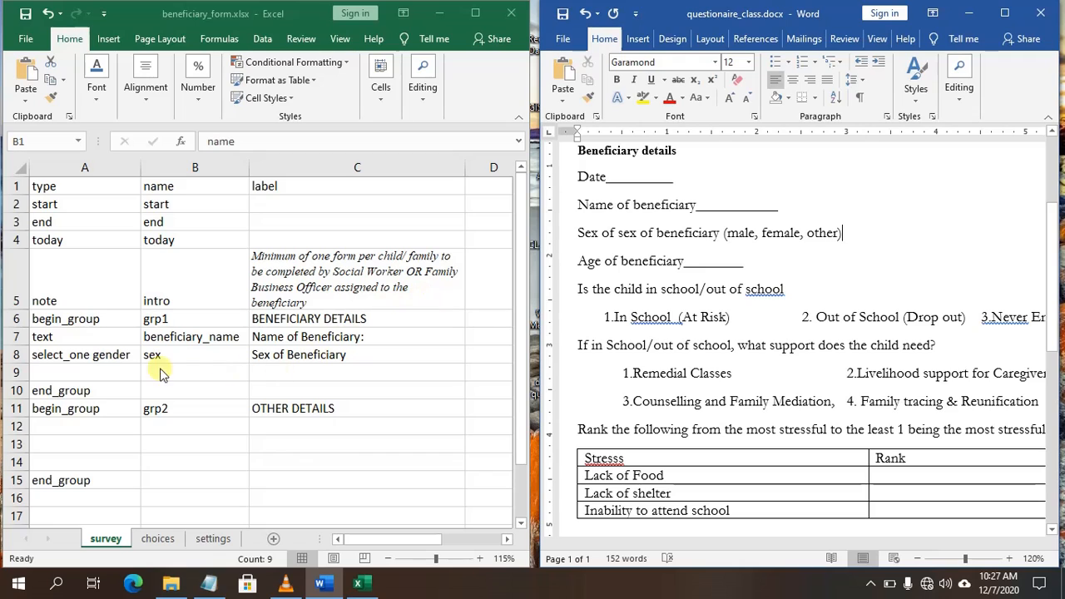
{"action": "left_click", "coordinate": [272, 371]}
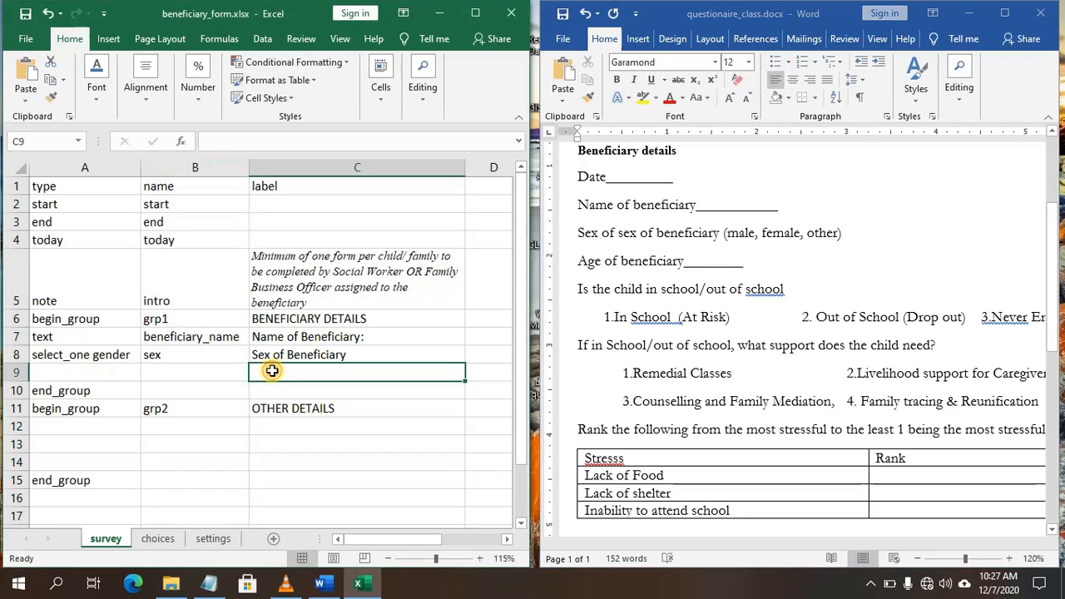
{"action": "type", "text": "Age of Bene"}
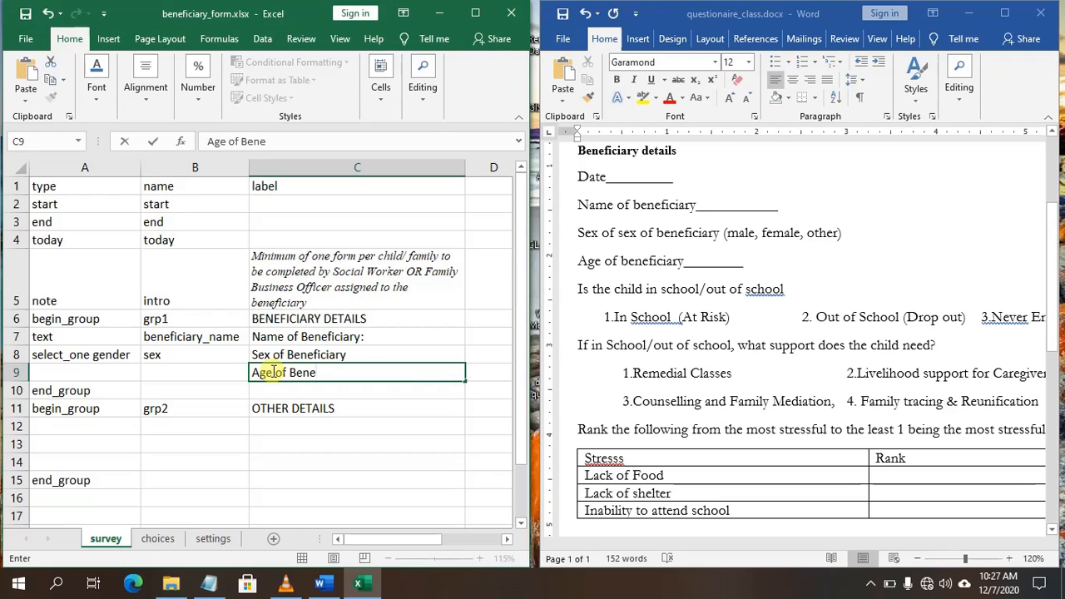
{"action": "key", "text": "BackSpace"}
{"action": "key", "text": "BackSpace"}
{"action": "key", "text": "BackSpace"}
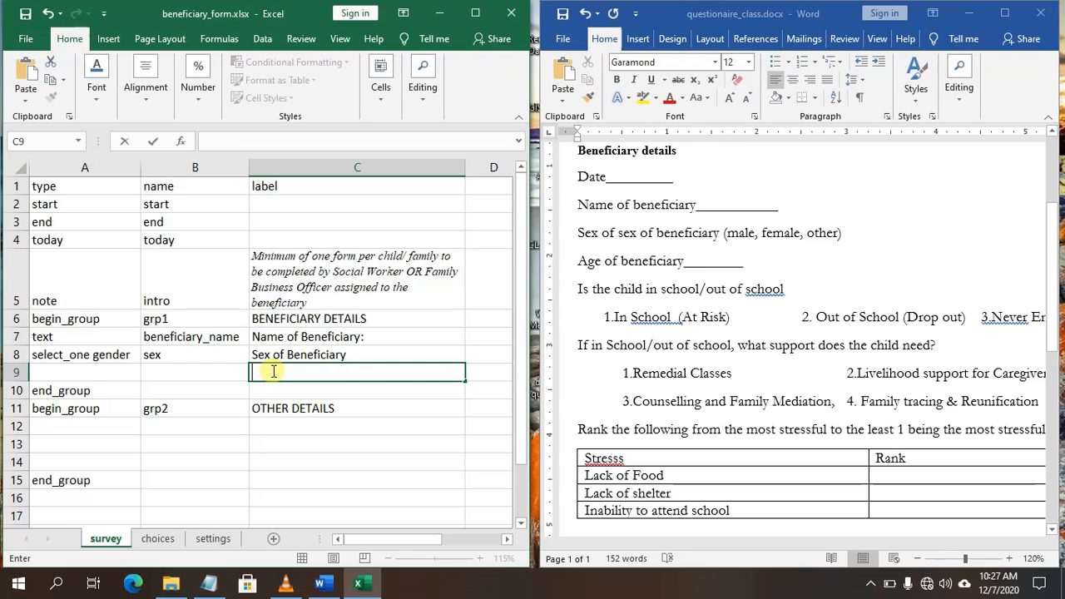
Step: In the Word questionnaire, replace the question text Age of beneficiary with Year of Birth, keeping its answer line
{"action": "left_click", "coordinate": [685, 261]}
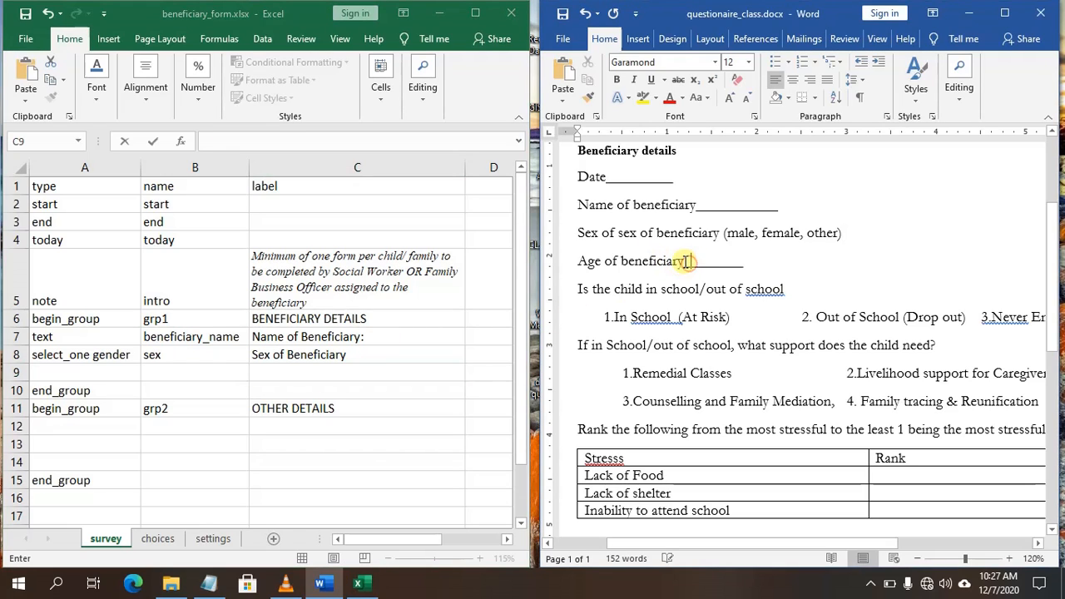
{"action": "left_click_drag", "start_coordinate": [652, 261], "coordinate": [583, 261]}
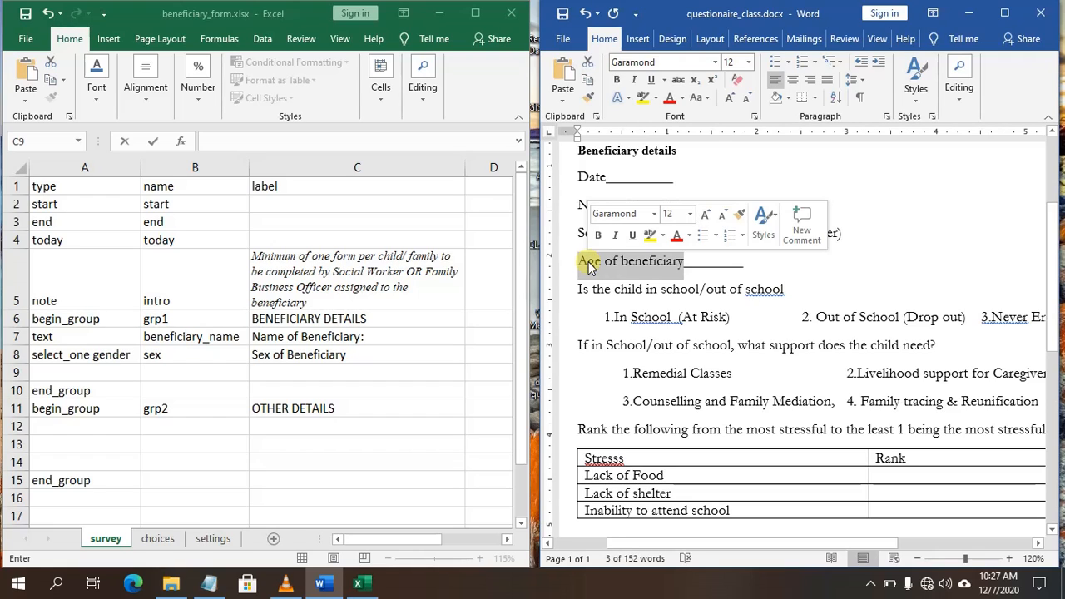
{"action": "type", "text": "Dat"}
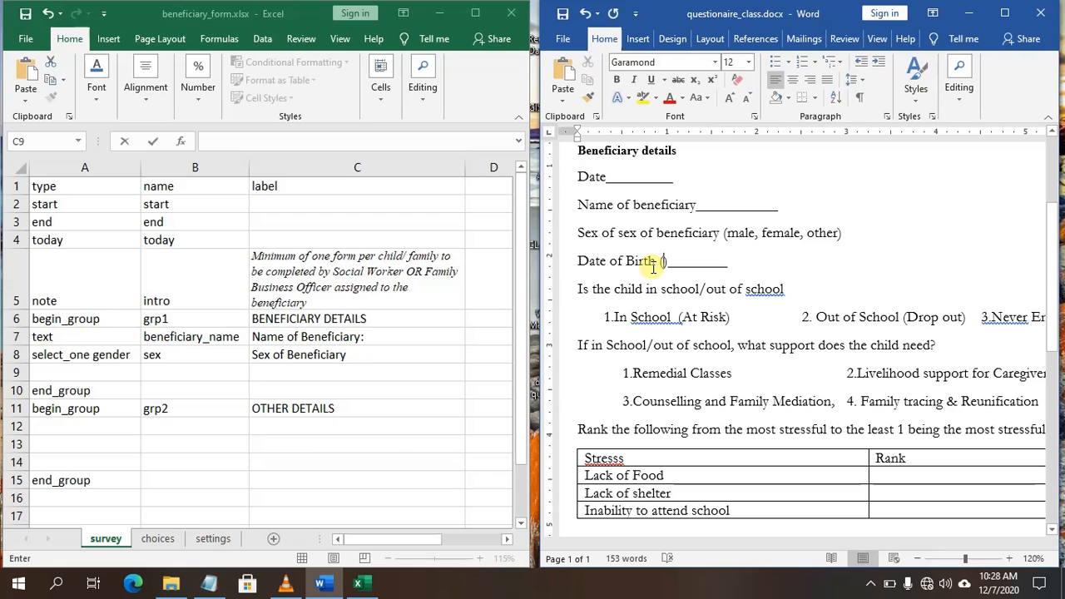
{"action": "double_click", "coordinate": [611, 265]}
{"action": "key", "text": "BackSpace"}
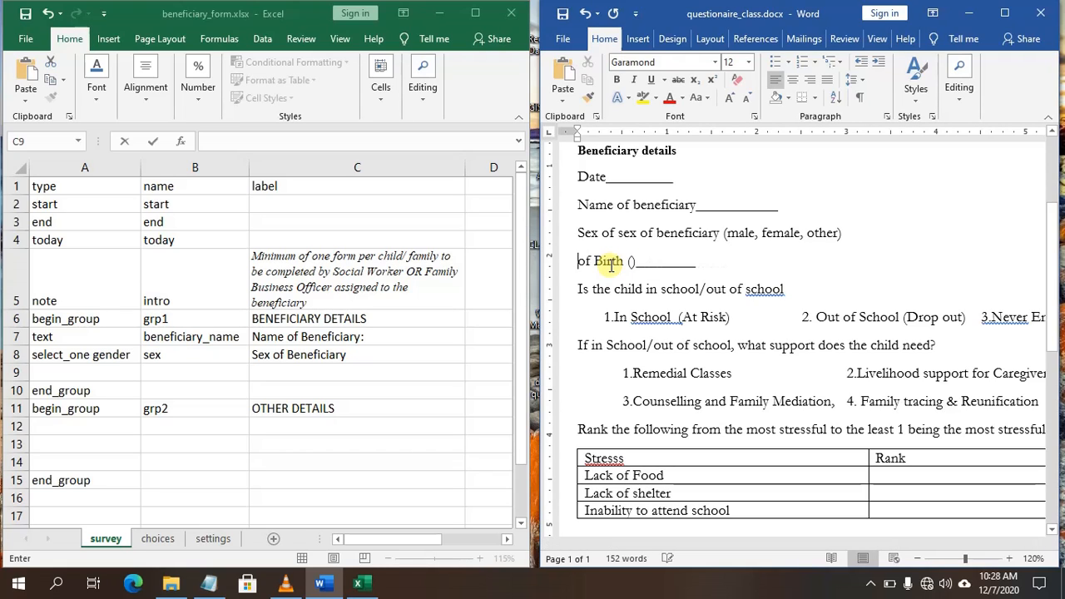
{"action": "type", "text": "Year"}
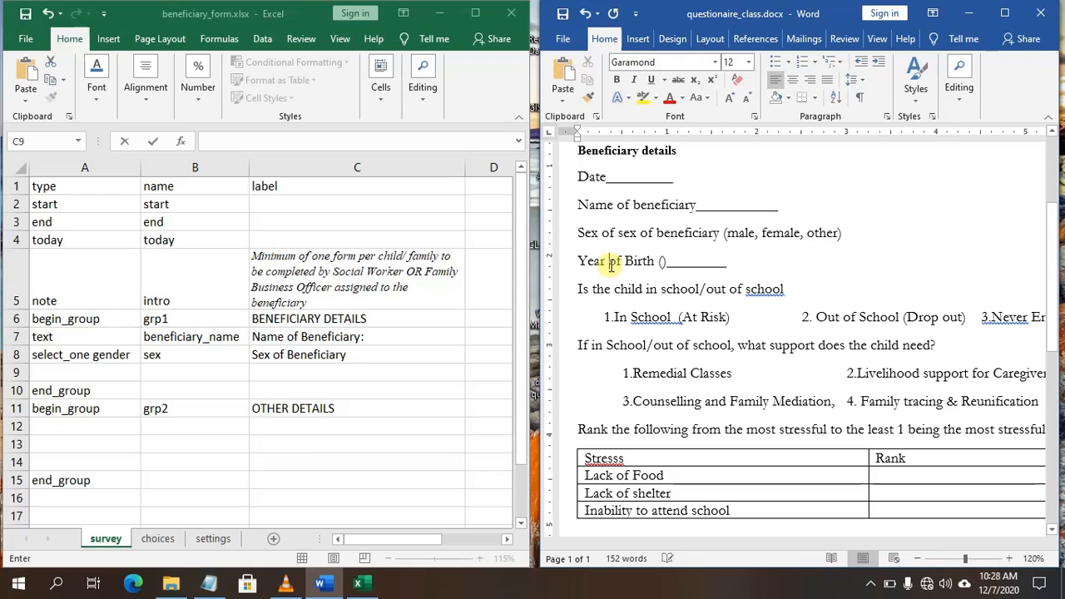
{"action": "left_click", "coordinate": [668, 263]}
{"action": "key", "text": "BackSpace"}
{"action": "key", "text": "BackSpace"}
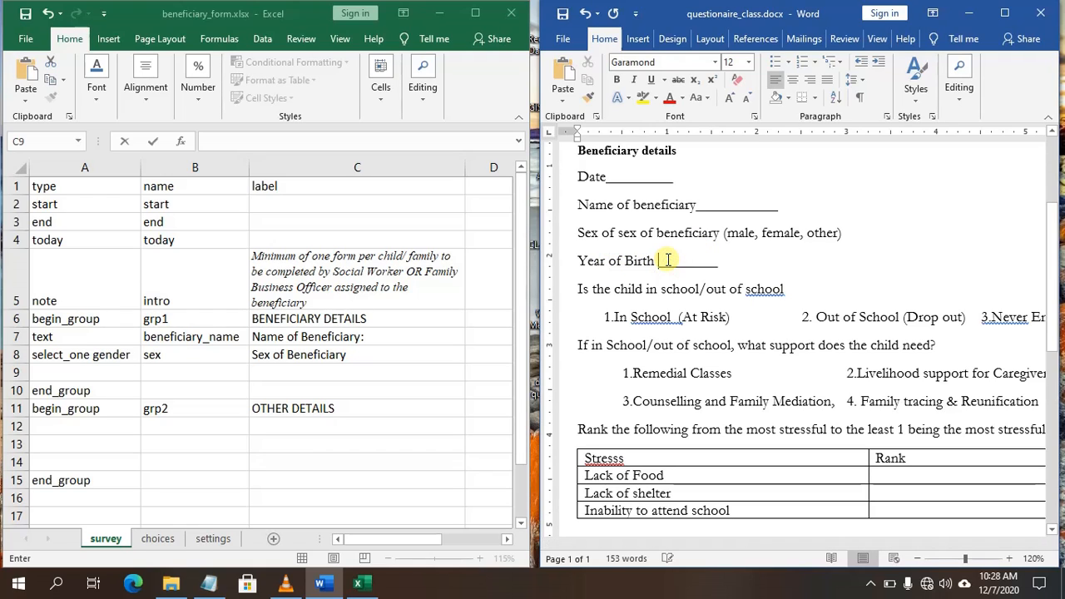
Step: Fill row 9 of the Excel survey sheet with type date, name yob and label Year of birth
{"action": "left_click", "coordinate": [271, 369]}
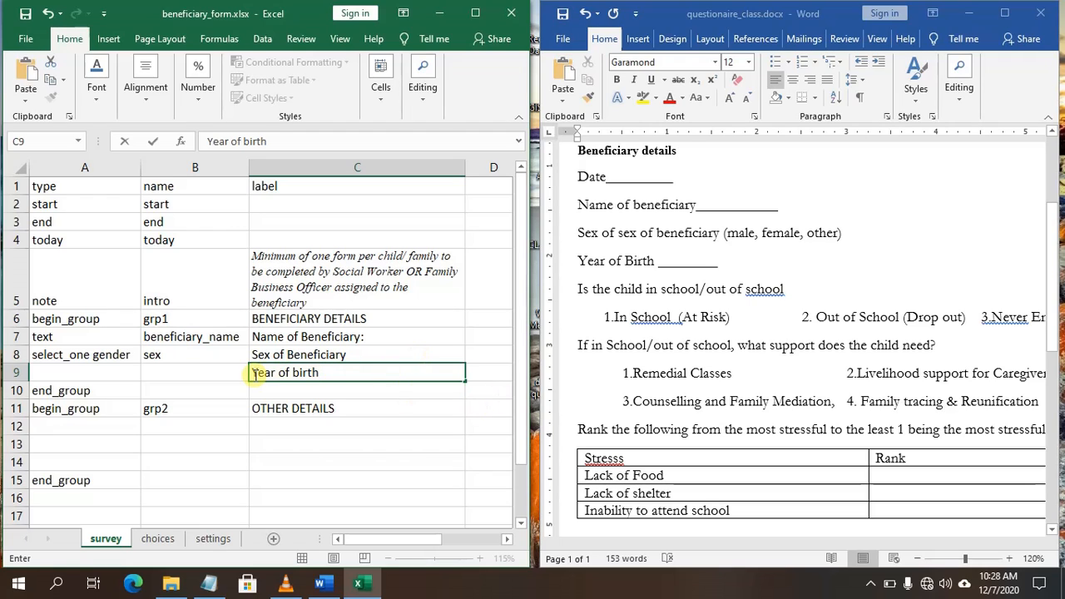
{"action": "left_click", "coordinate": [200, 372]}
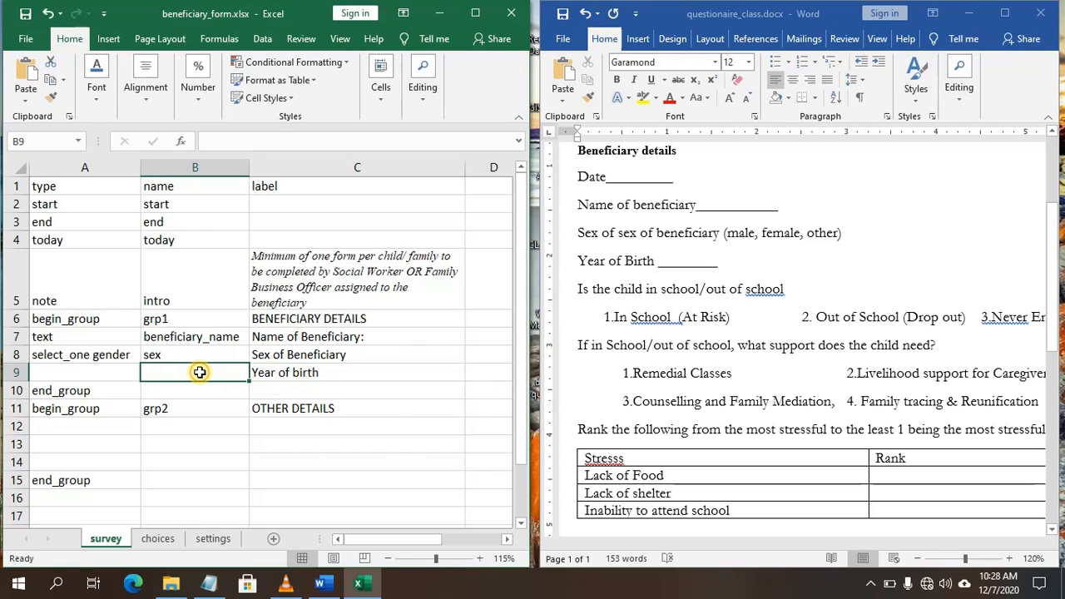
{"action": "type", "text": "yob"}
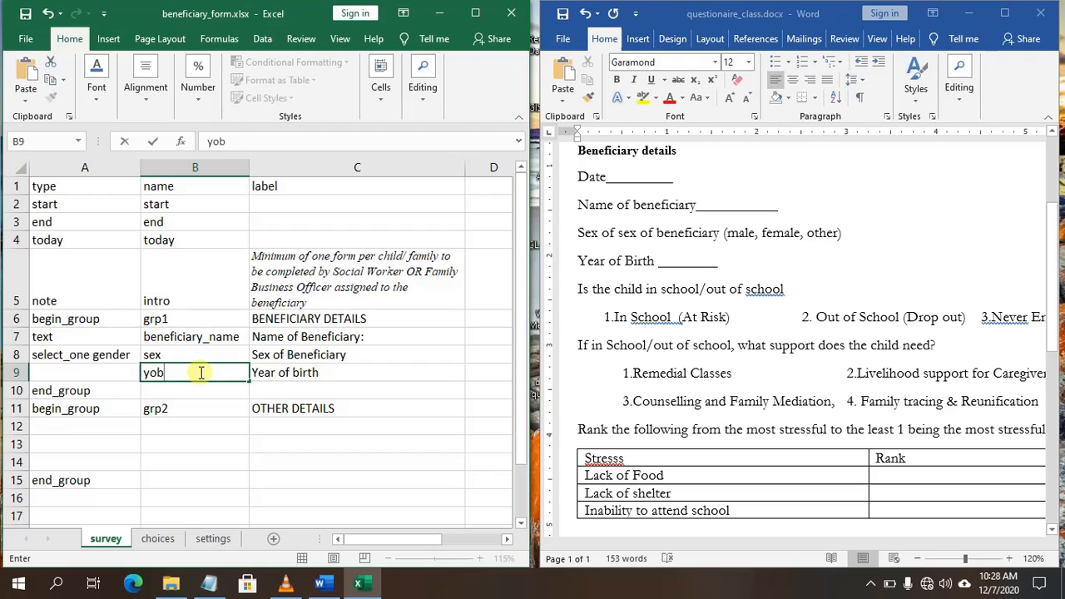
{"action": "left_click", "coordinate": [77, 372]}
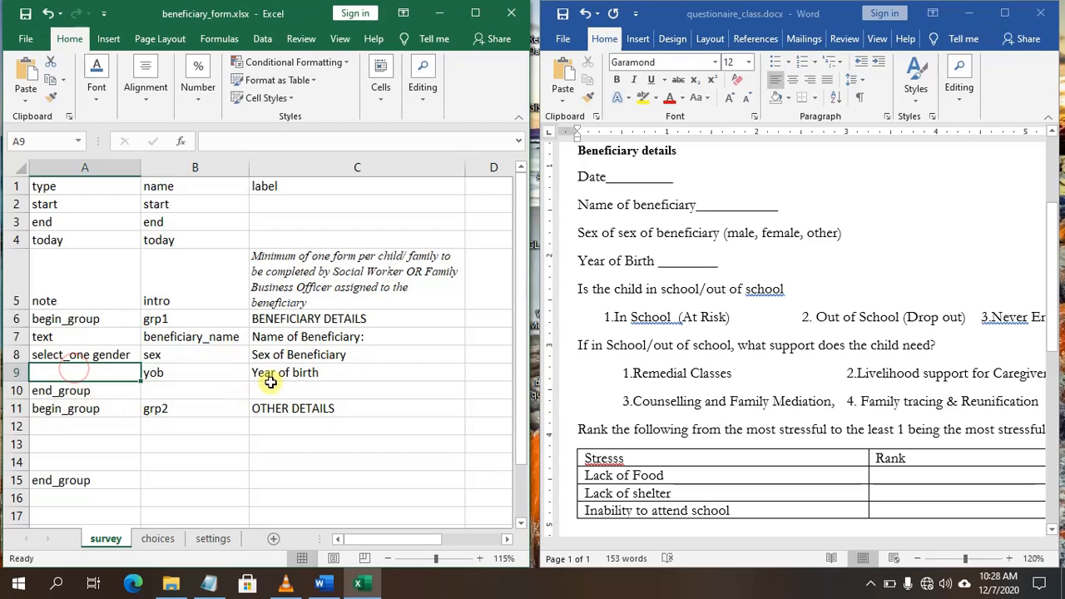
{"action": "type", "text": "date"}
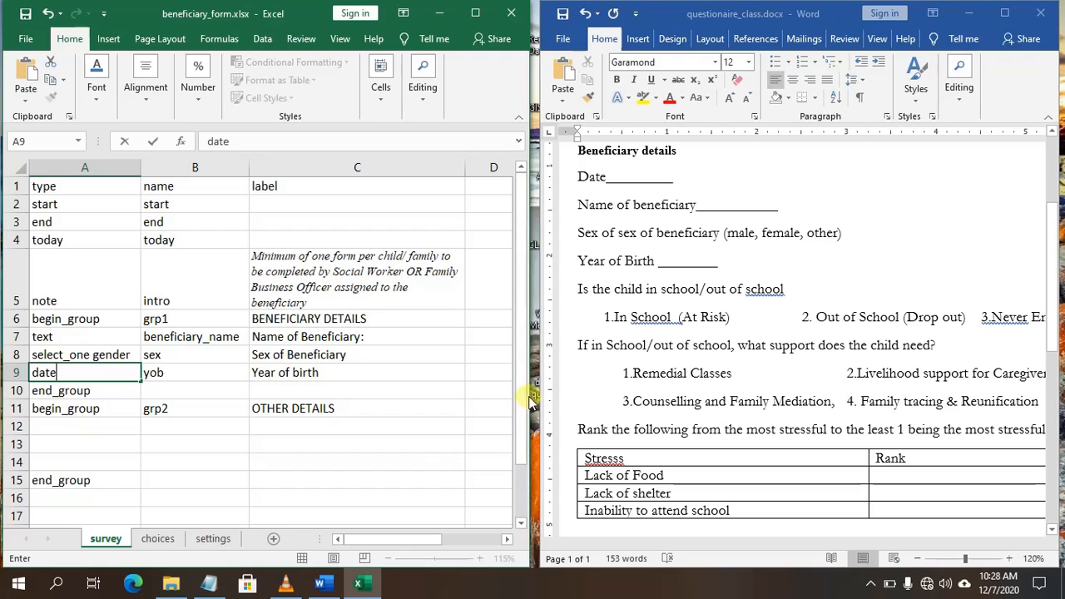
Step: Add an appearance column header in D1 of the survey sheet and fit column D to its text
{"action": "left_click", "coordinate": [507, 540]}
{"action": "left_click", "coordinate": [507, 539]}
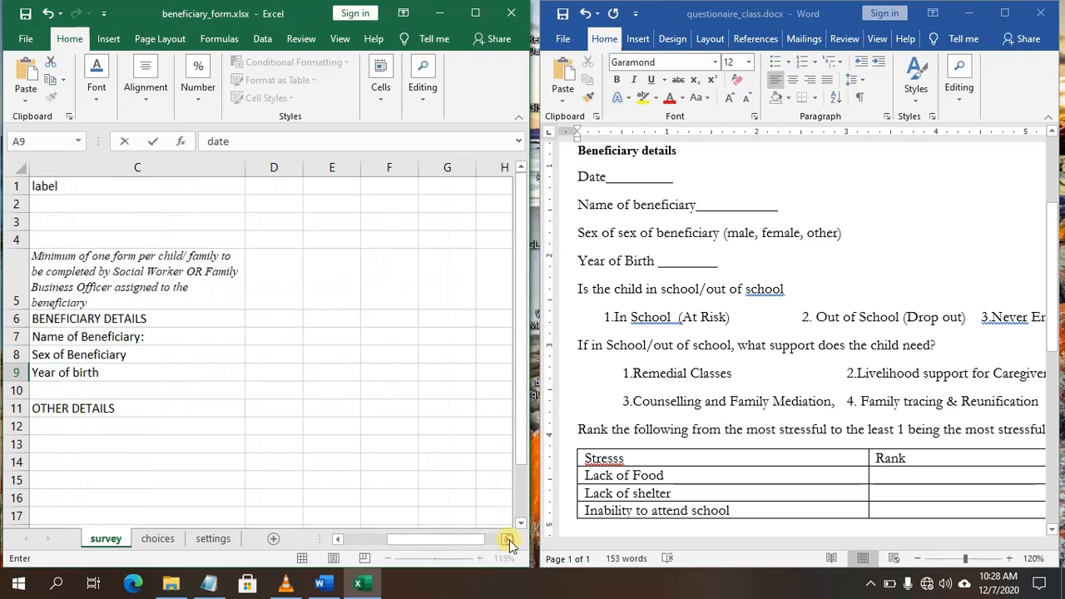
{"action": "left_click", "coordinate": [507, 539]}
{"action": "left_click", "coordinate": [337, 541]}
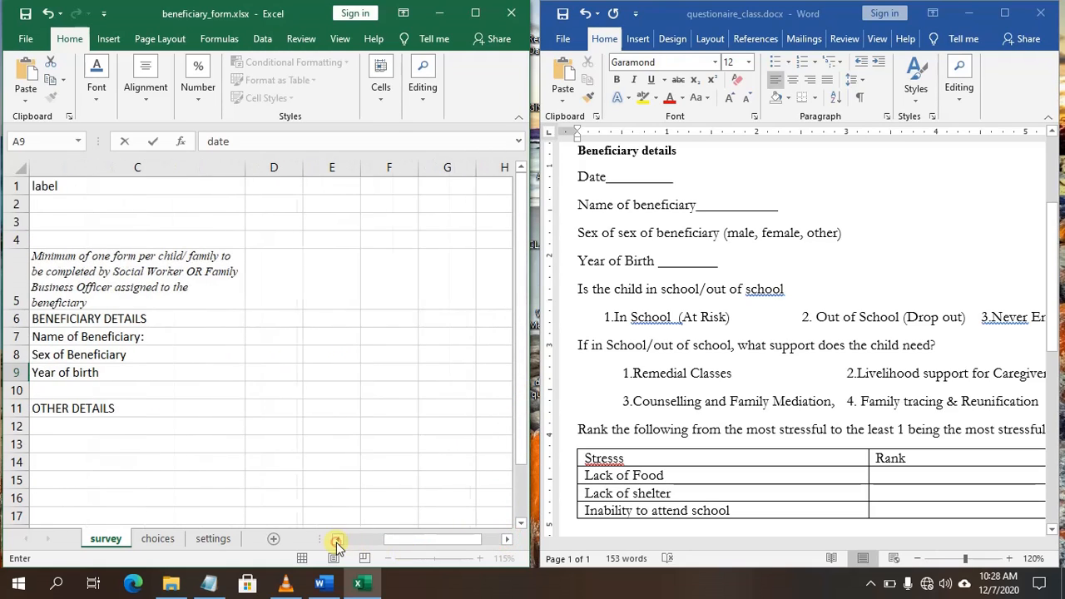
{"action": "left_click", "coordinate": [273, 188]}
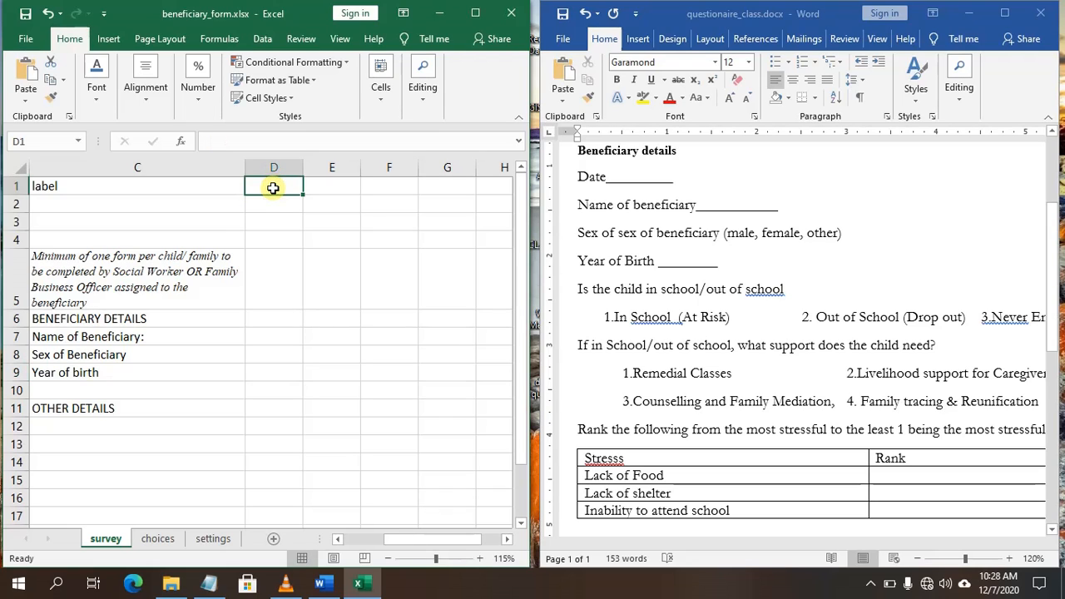
{"action": "type", "text": "appe"}
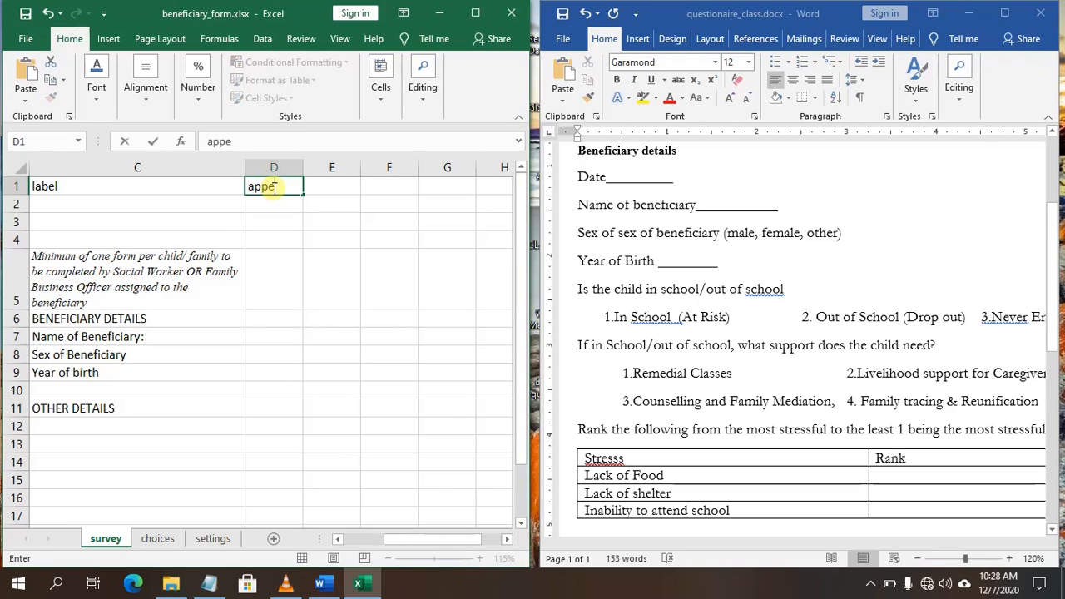
{"action": "type", "text": "arance"}
{"action": "double_click", "coordinate": [303, 167]}
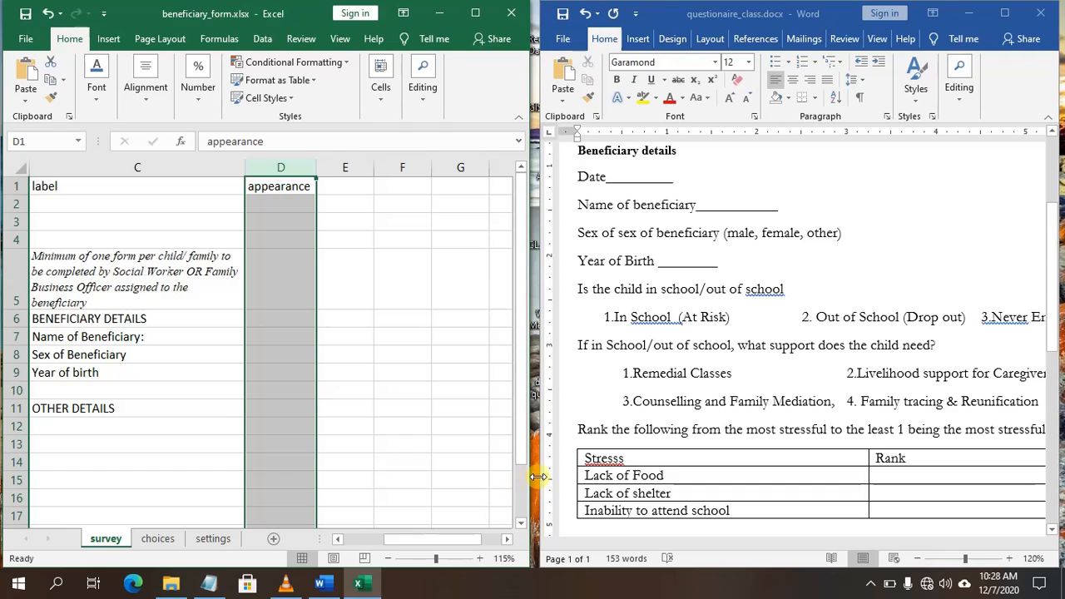
Step: Widen the Excel window and set the survey sheet's zoom to 110% so all its columns fit
{"action": "left_click_drag", "start_coordinate": [531, 477], "coordinate": [620, 475]}
{"action": "left_click", "coordinate": [478, 559]}
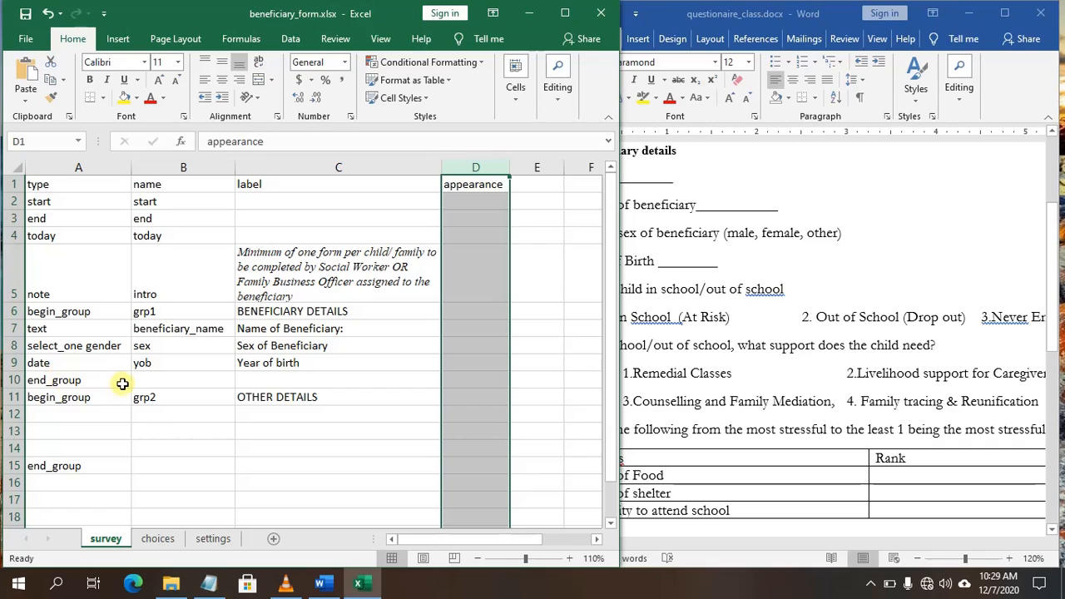
Step: Set the year of birth question's appearance in D9 to year and insert two blank rows below that question
{"action": "left_click", "coordinate": [14, 363]}
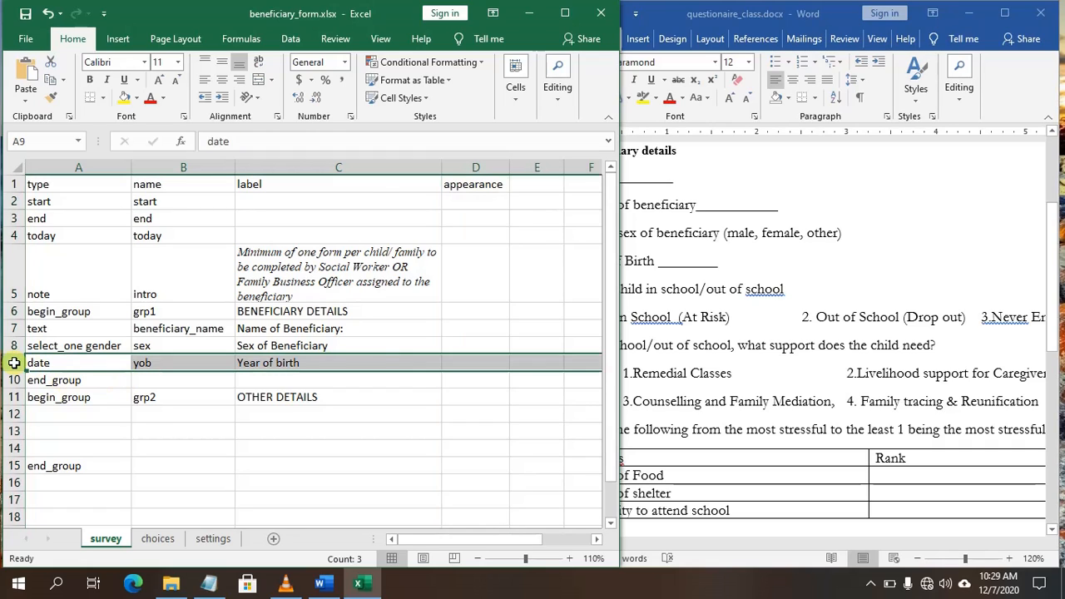
{"action": "left_click", "coordinate": [454, 362]}
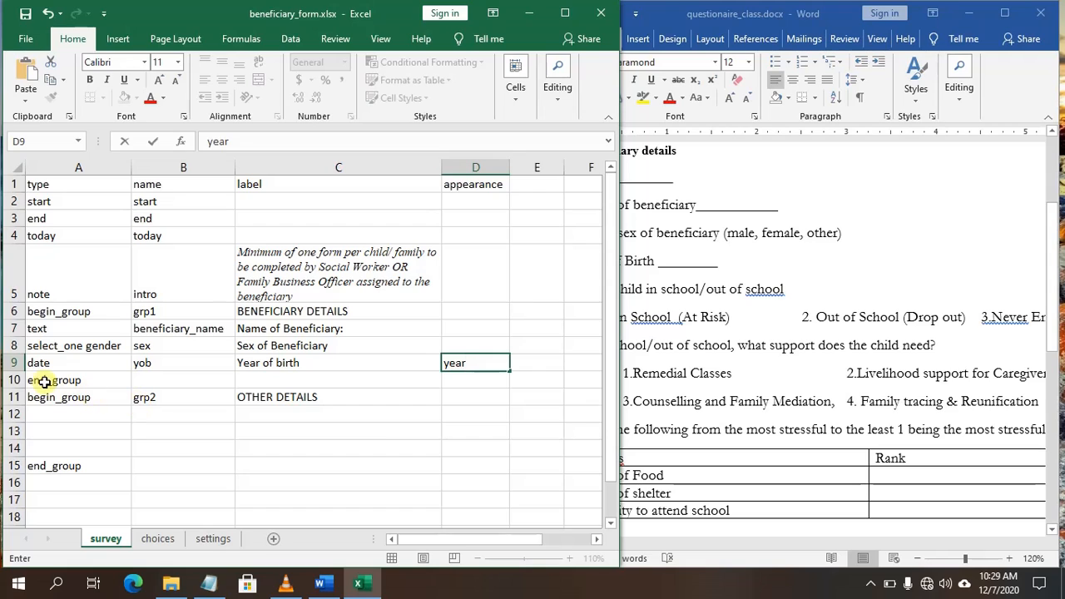
{"action": "left_click", "coordinate": [13, 380]}
{"action": "right_click", "coordinate": [10, 379]}
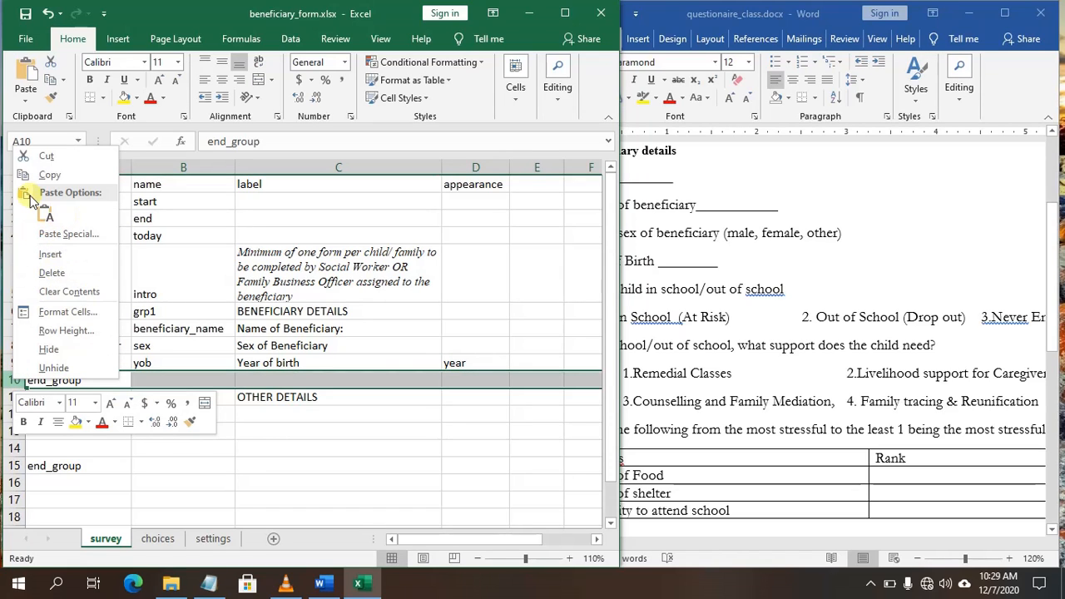
{"action": "left_click", "coordinate": [50, 254]}
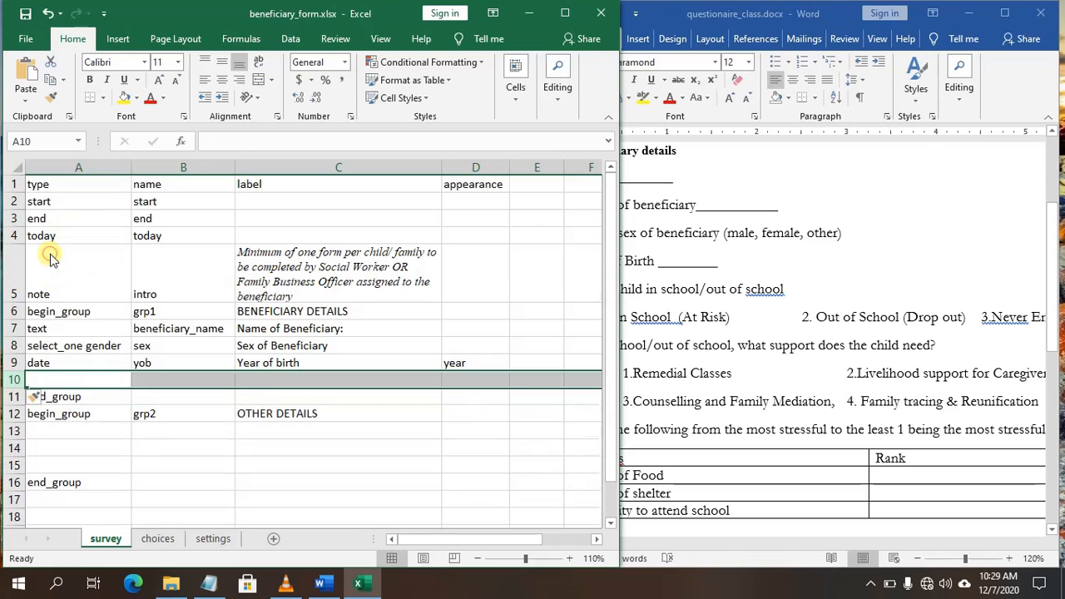
{"action": "right_click", "coordinate": [7, 379]}
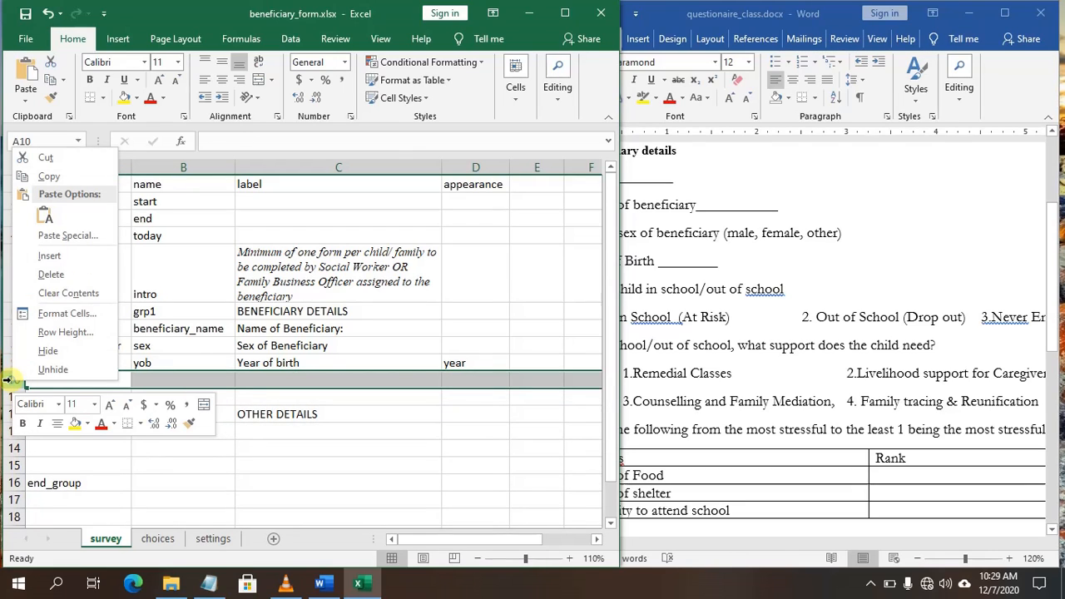
{"action": "left_click", "coordinate": [47, 256]}
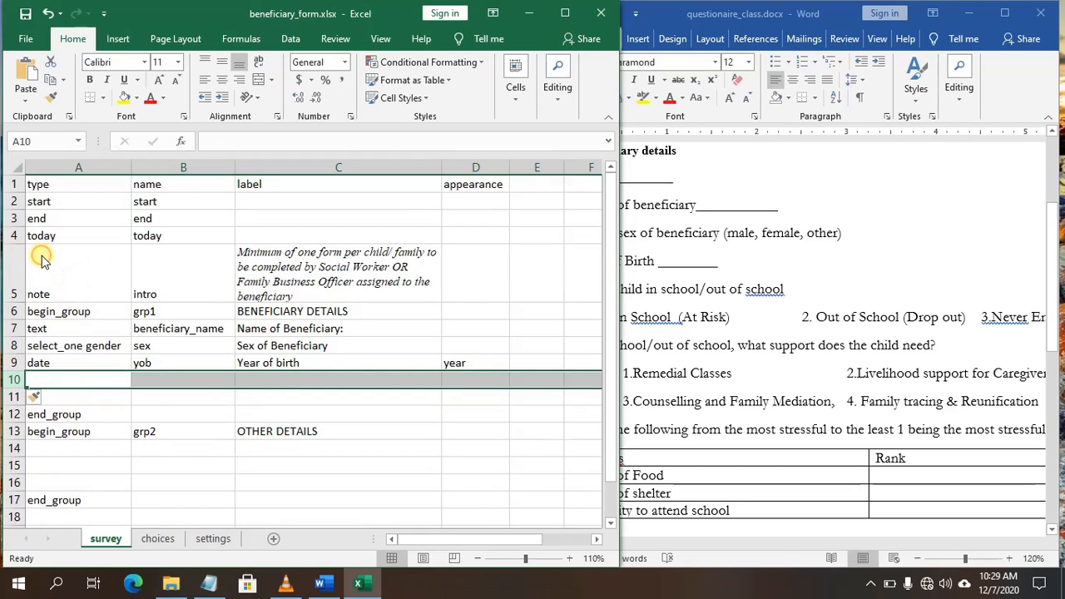
{"action": "left_click", "coordinate": [41, 383]}
{"action": "double_click", "coordinate": [42, 383]}
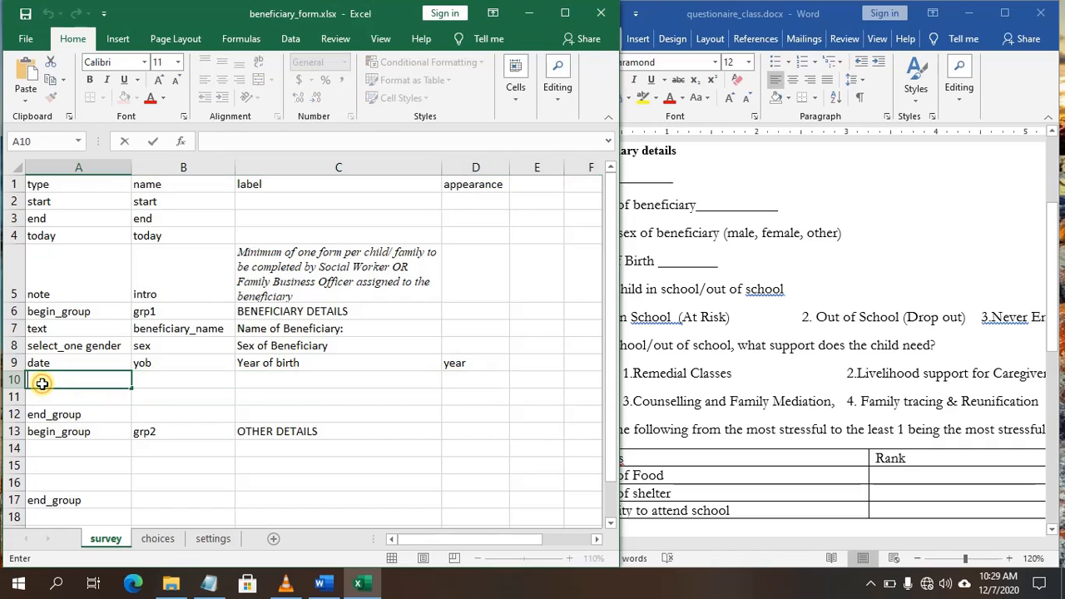
Step: Add a calculation column header in E1 of the survey sheet and fit column E to its text
{"action": "left_click", "coordinate": [525, 184]}
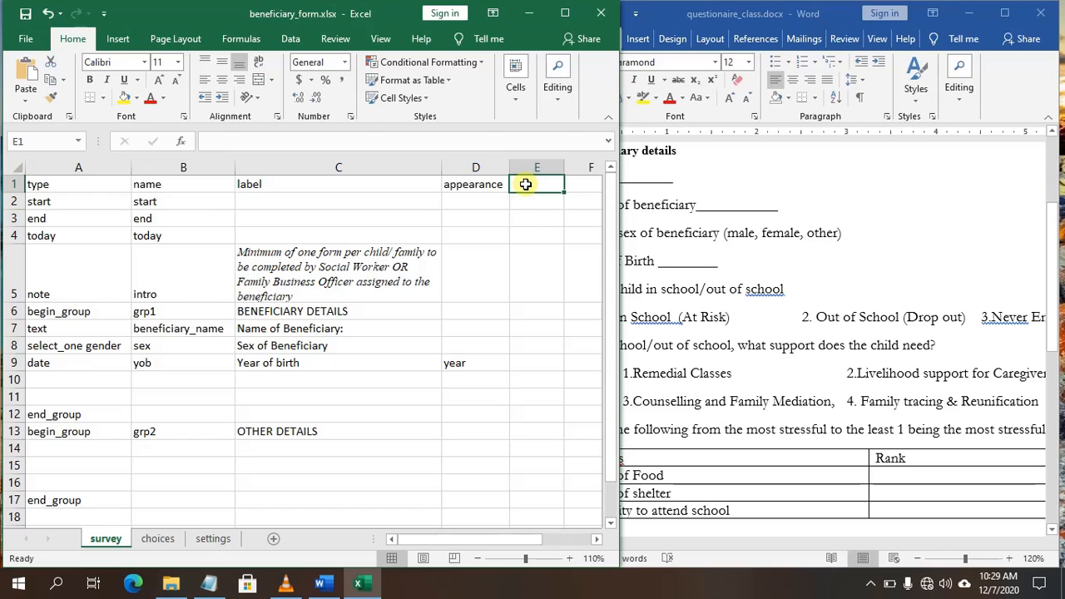
{"action": "type", "text": "calcu"}
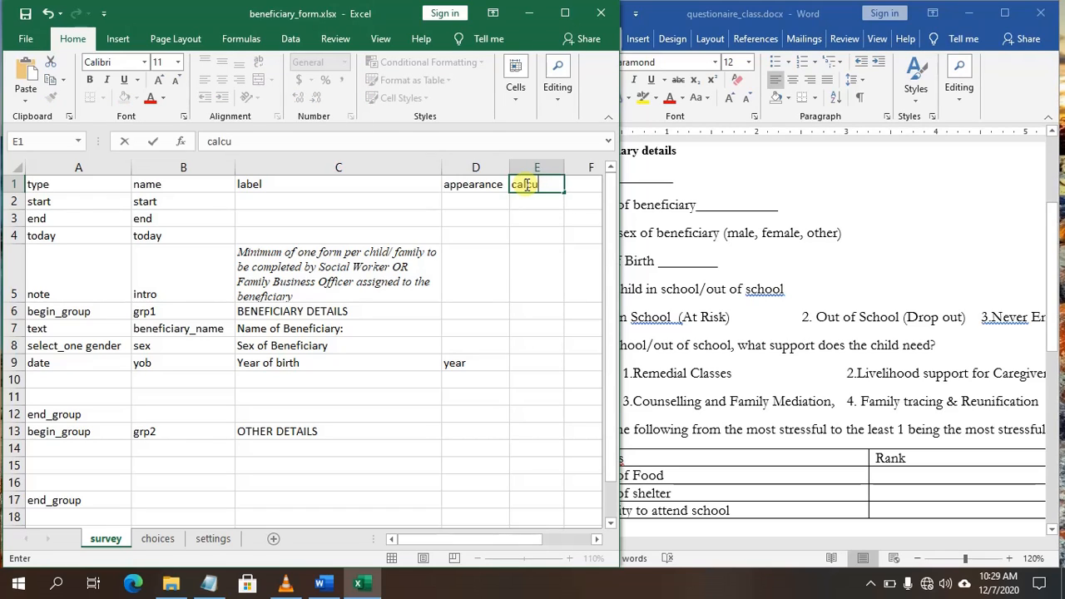
{"action": "type", "text": "lation"}
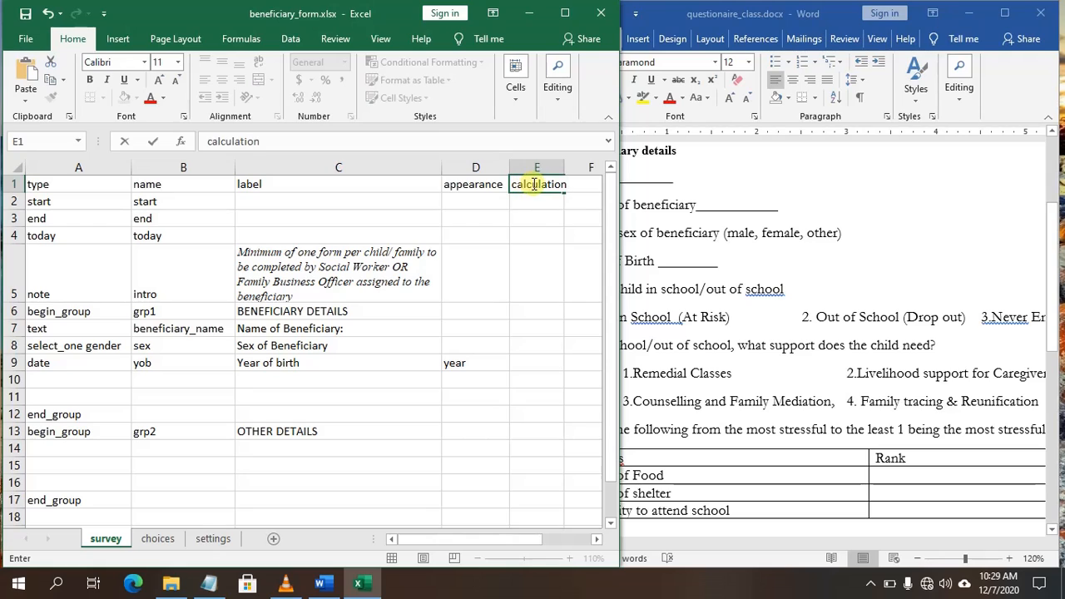
{"action": "left_click", "coordinate": [558, 167]}
{"action": "double_click", "coordinate": [563, 168]}
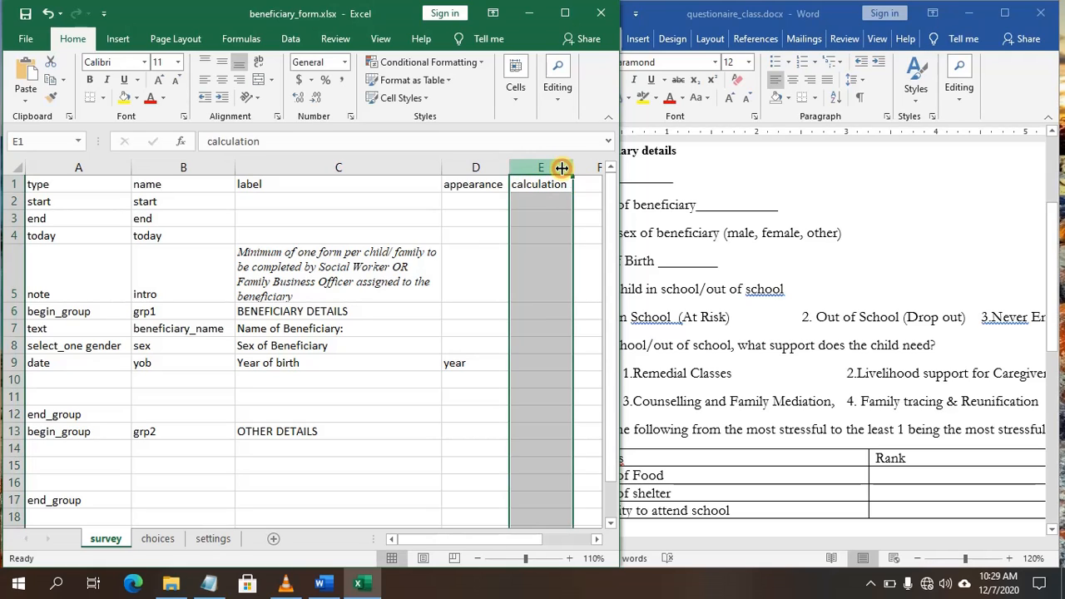
Step: Fill row 10 of the survey sheet with type calculate and name age, leaving its label empty
{"action": "left_click", "coordinate": [52, 384]}
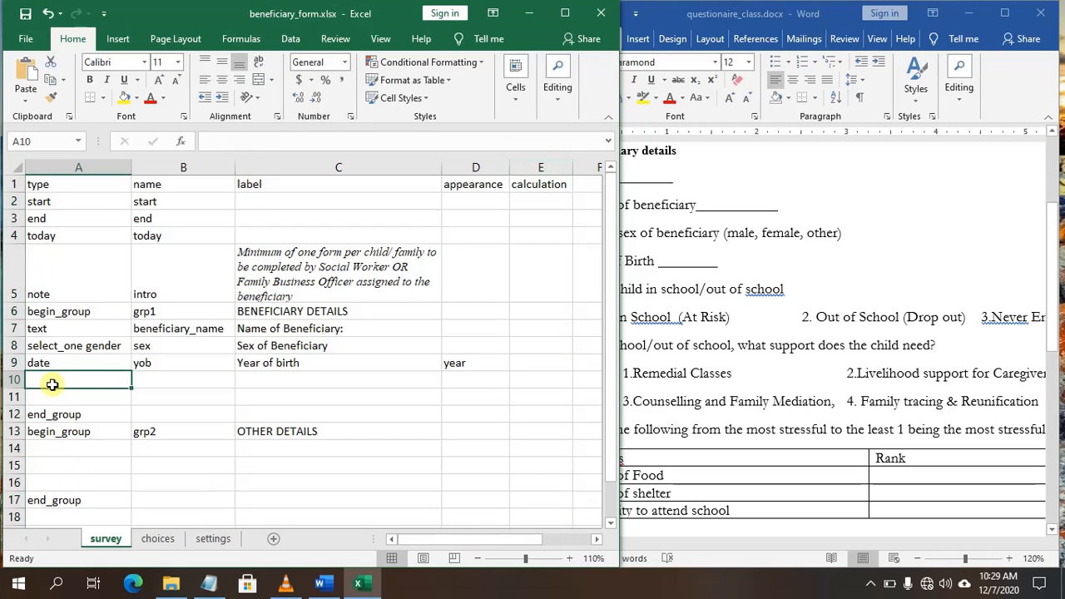
{"action": "type", "text": "calc"}
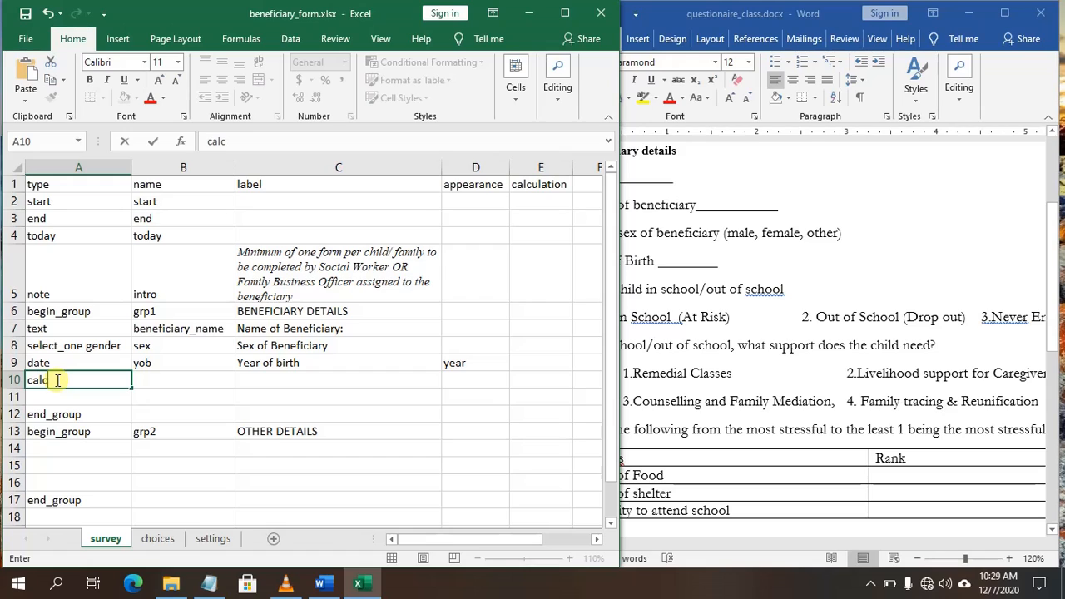
{"action": "type", "text": "ulate"}
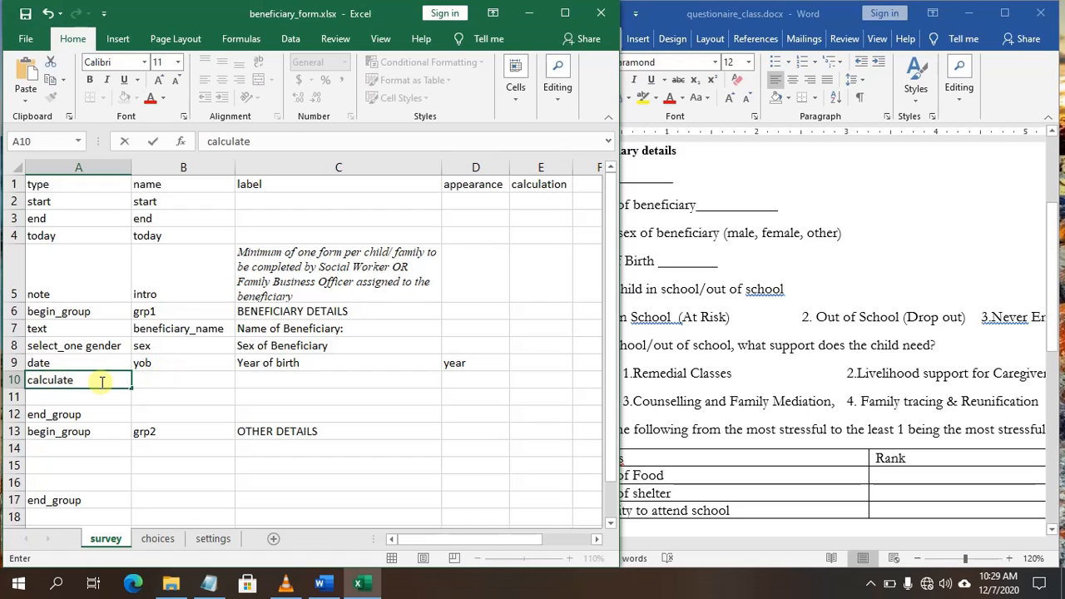
{"action": "left_click", "coordinate": [155, 377]}
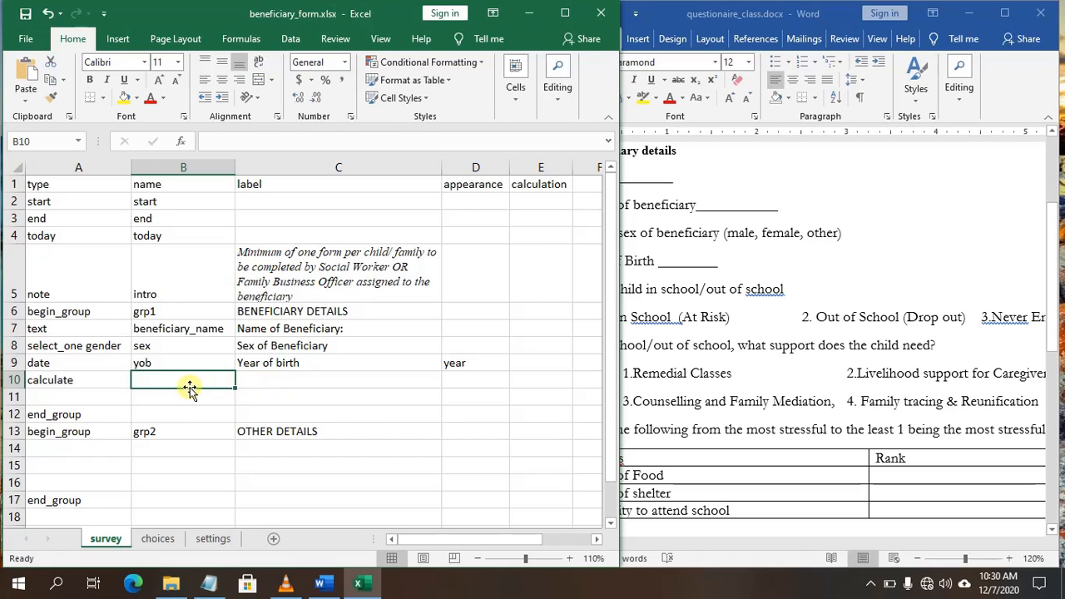
{"action": "type", "text": "age"}
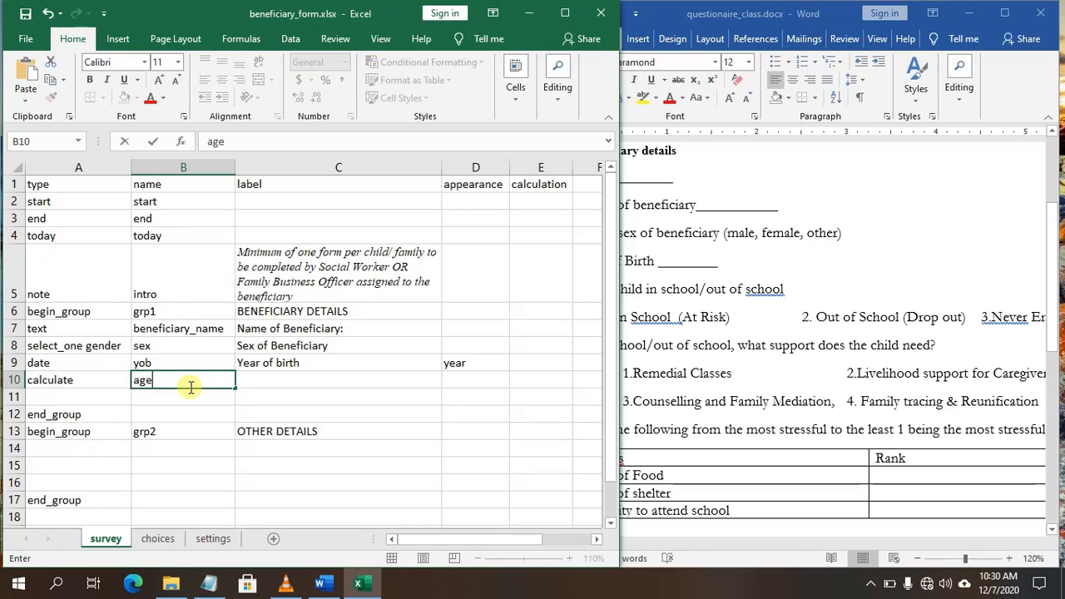
{"action": "left_click", "coordinate": [277, 376]}
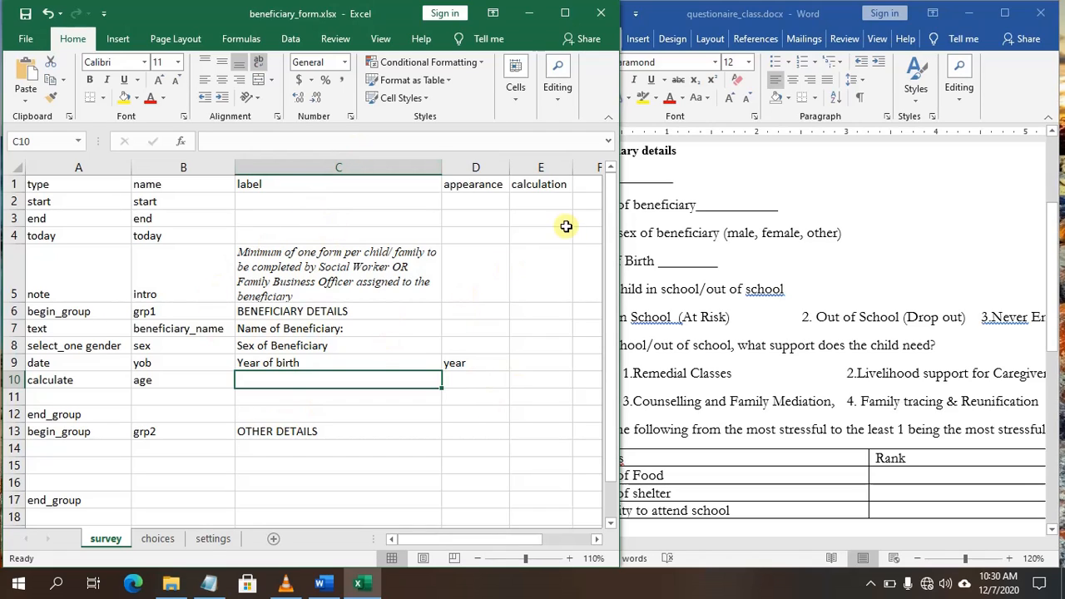
Step: Widen the Excel window and enlarge the calculation column to make room for a long formula in E10
{"action": "left_click", "coordinate": [529, 385]}
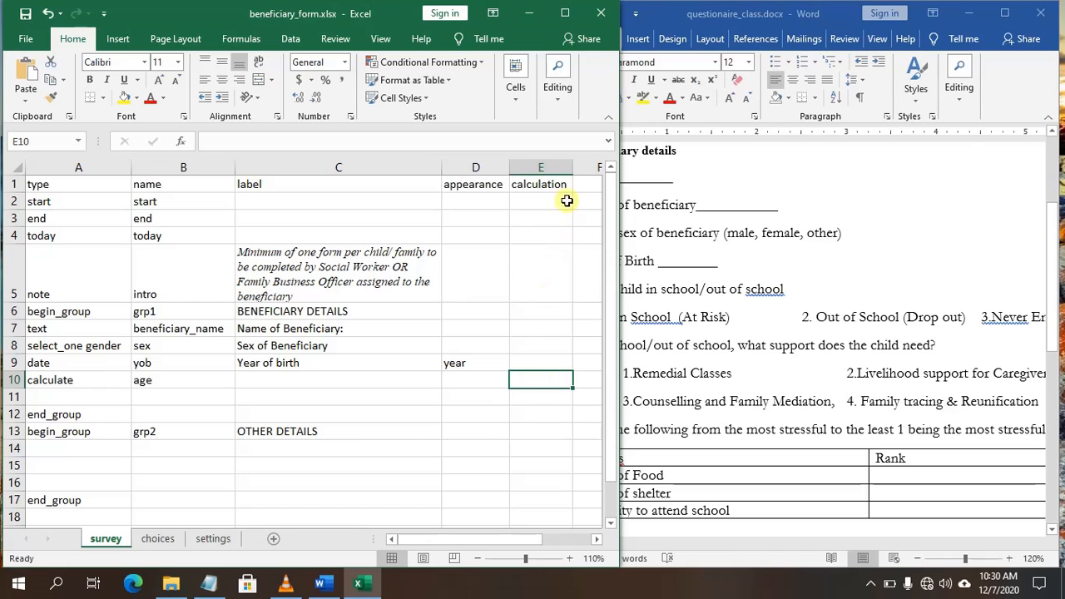
{"action": "left_click_drag", "start_coordinate": [575, 170], "coordinate": [681, 175]}
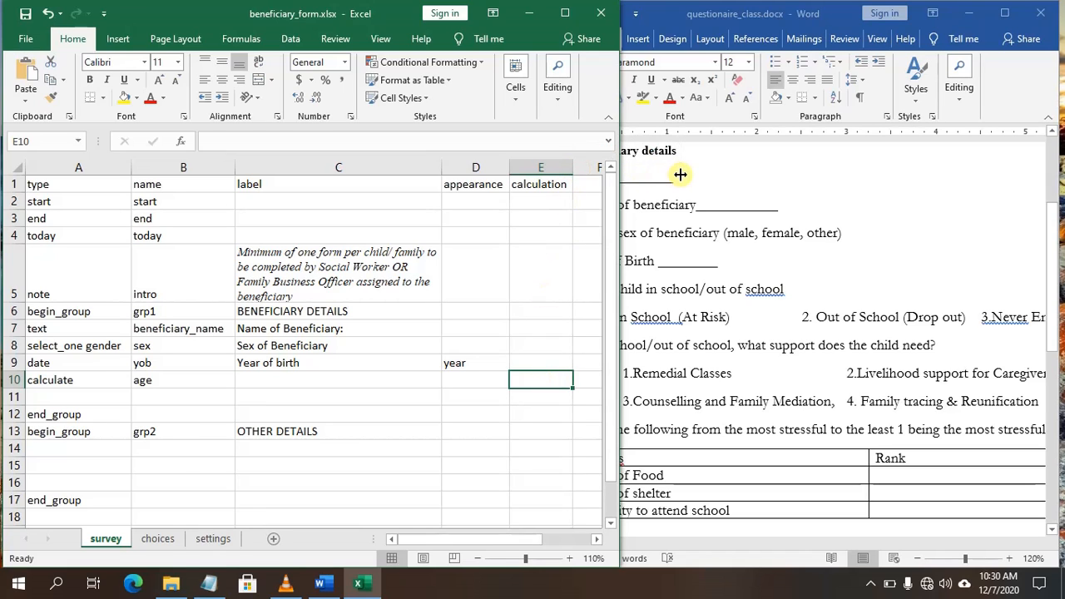
{"action": "left_click_drag", "start_coordinate": [622, 304], "coordinate": [799, 291]}
{"action": "left_click_drag", "start_coordinate": [573, 169], "coordinate": [706, 171]}
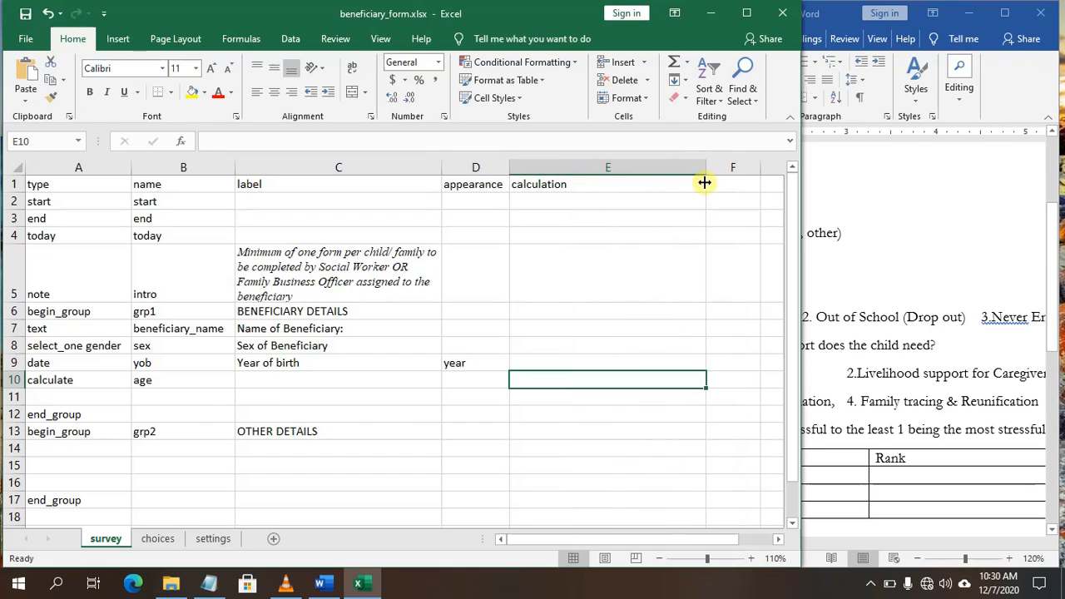
Step: Switch to the Notepad outline and add a separator line of equal signs below 3). Settings sheet
{"action": "left_click", "coordinate": [208, 585]}
{"action": "left_click", "coordinate": [776, 213]}
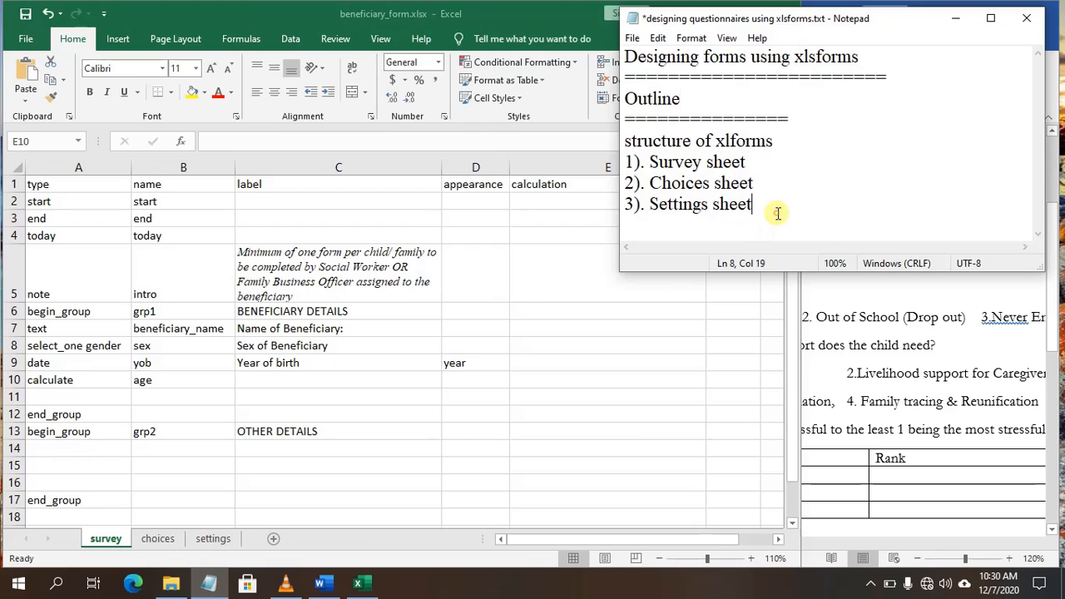
{"action": "key", "text": "Return"}
{"action": "type", "text": "="}
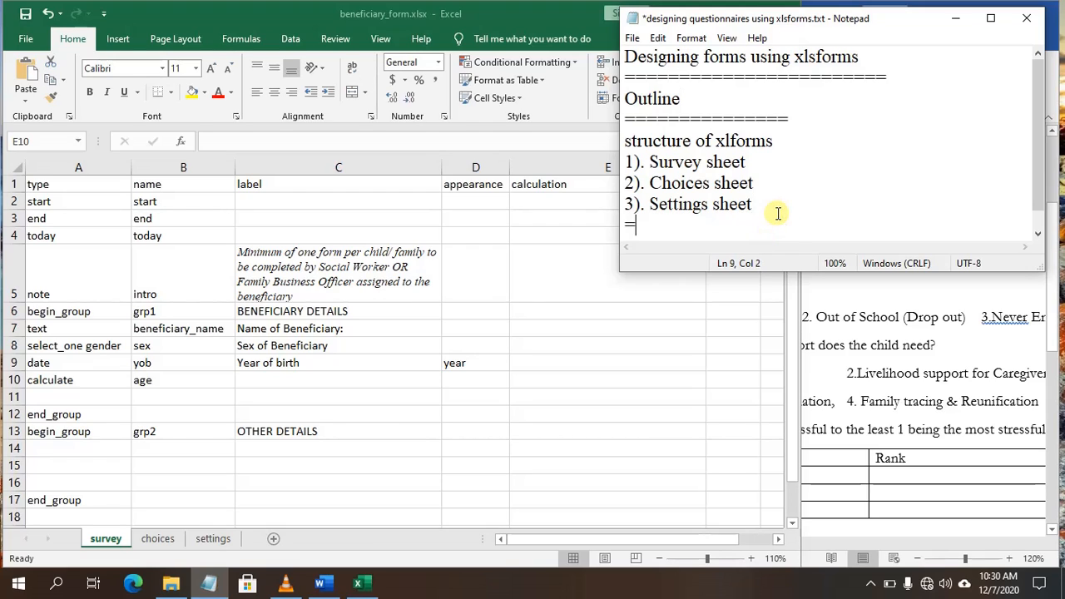
{"action": "type", "text": "======================="}
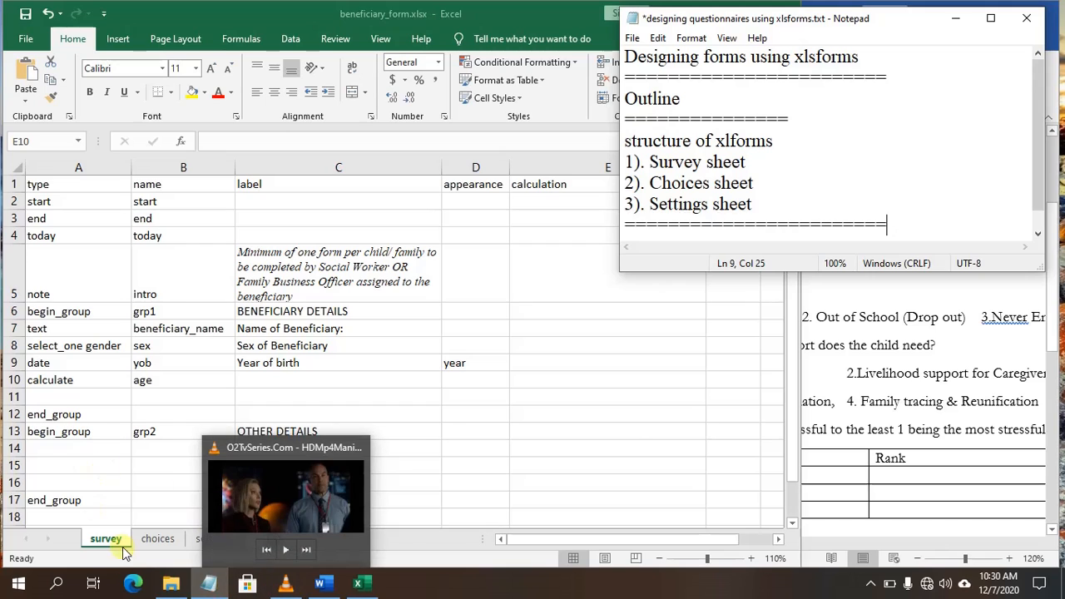
Step: In File Explorer, open the presentation 2 Designing and creating forms using XLSForms.pptx from the mdc folder's slides_and_notes subfolder
{"action": "left_click", "coordinate": [169, 587]}
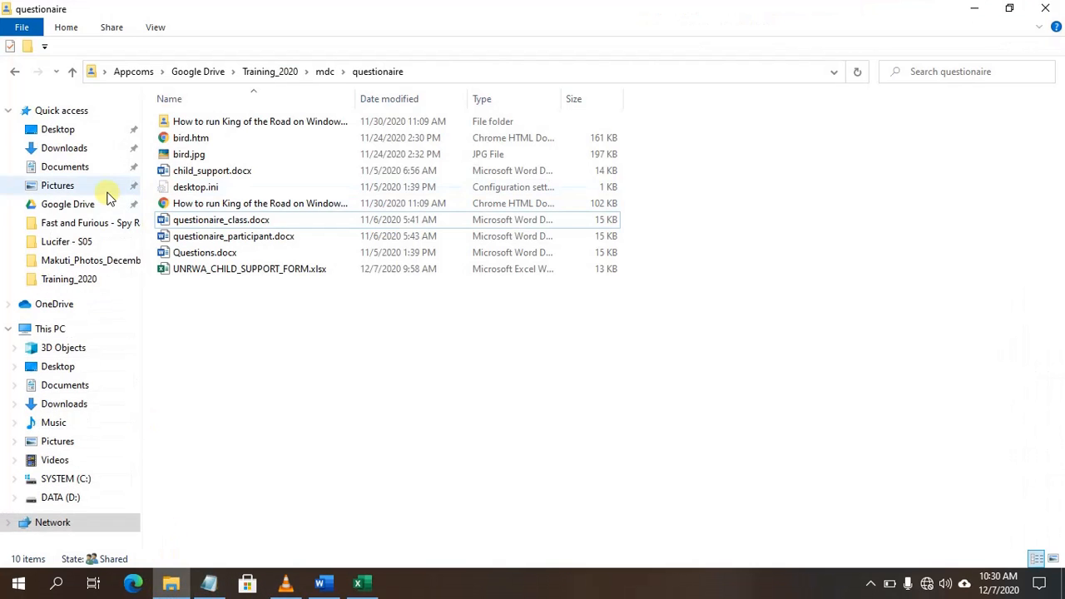
{"action": "left_click", "coordinate": [91, 205]}
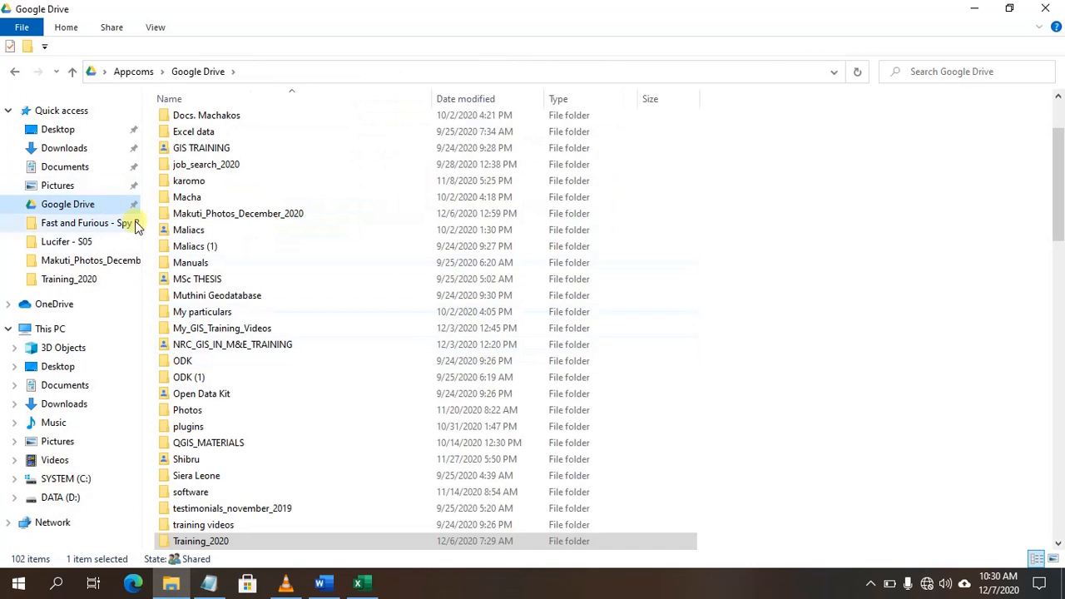
{"action": "left_click", "coordinate": [12, 72]}
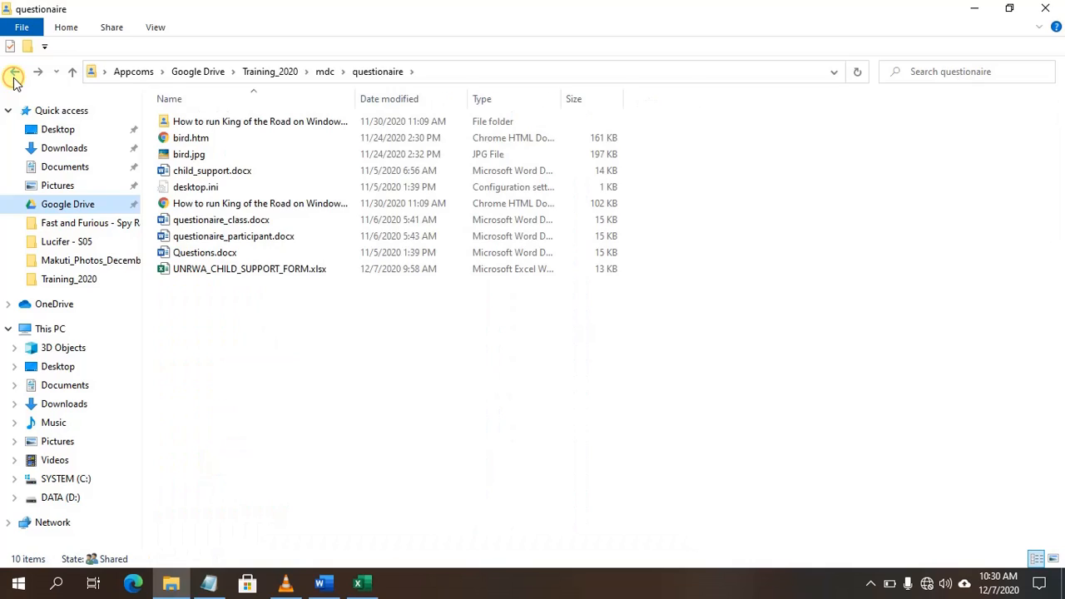
{"action": "left_click", "coordinate": [325, 72]}
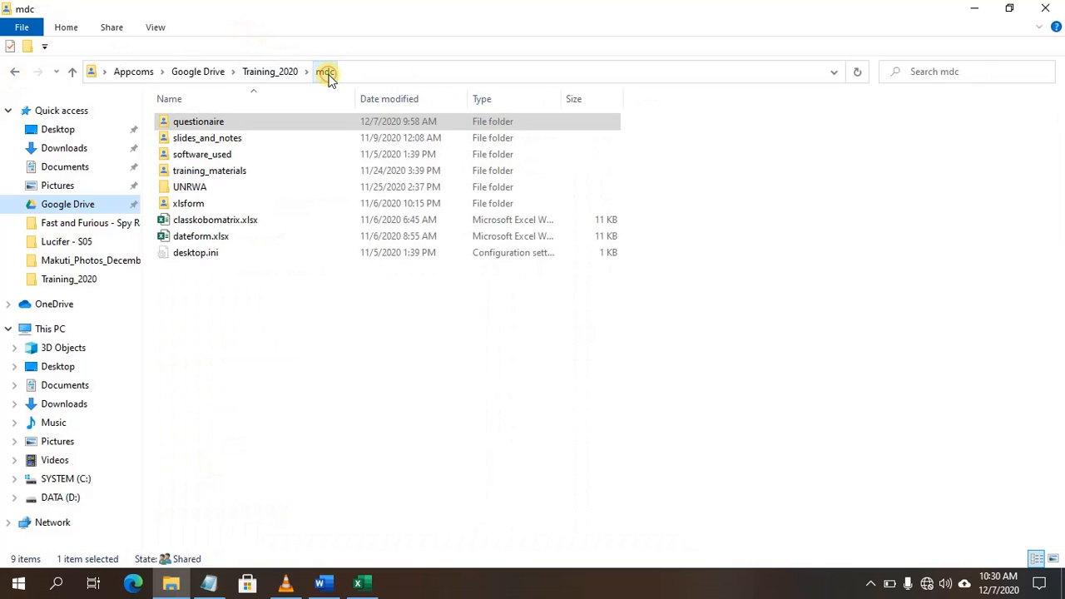
{"action": "double_click", "coordinate": [215, 139]}
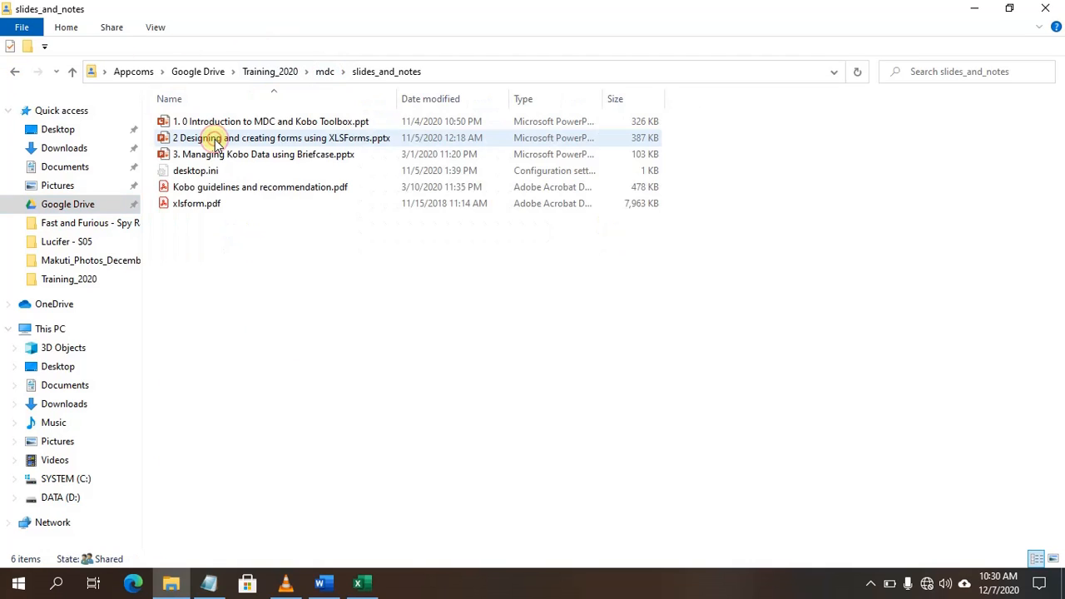
{"action": "left_click", "coordinate": [259, 140]}
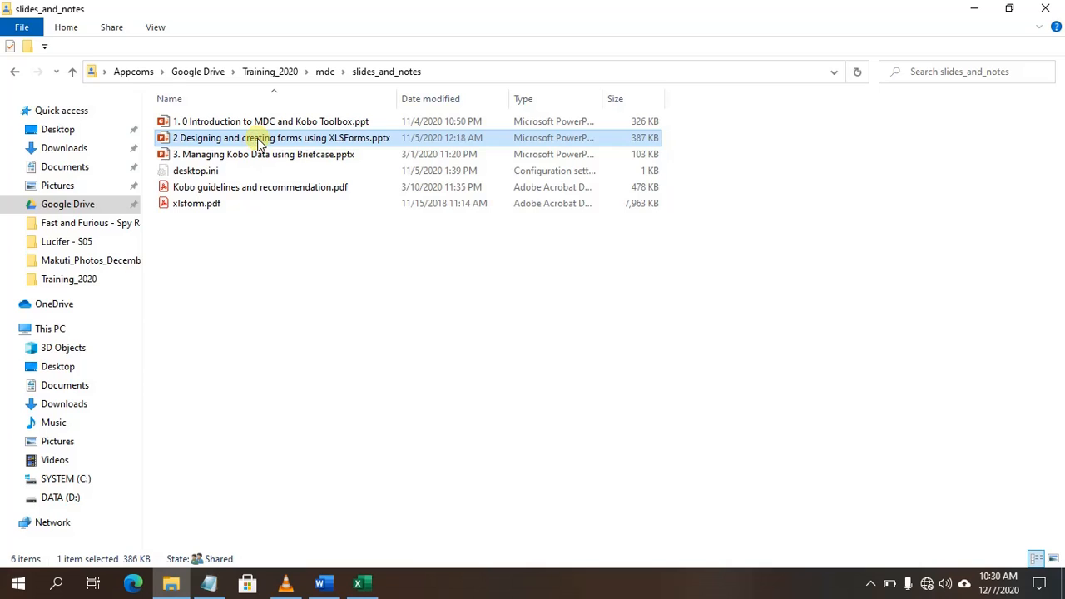
{"action": "double_click", "coordinate": [259, 140]}
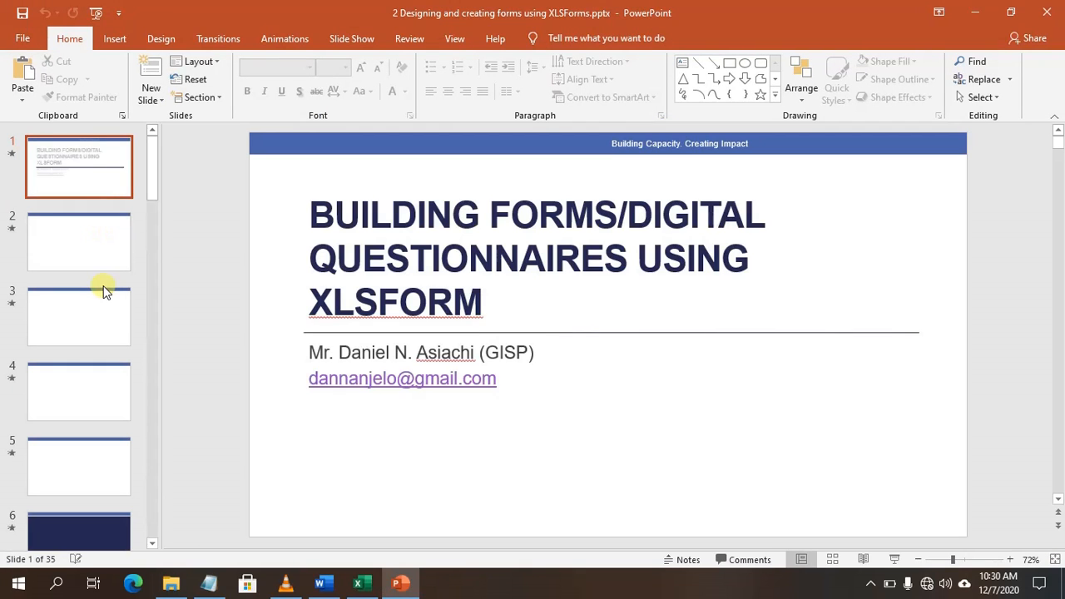
Step: Look through the presentation's slides to the Calculation slide showing how a calculate question is set up
{"action": "scroll", "coordinate": [124, 228], "scroll_direction": "down", "scroll_amount": 3}
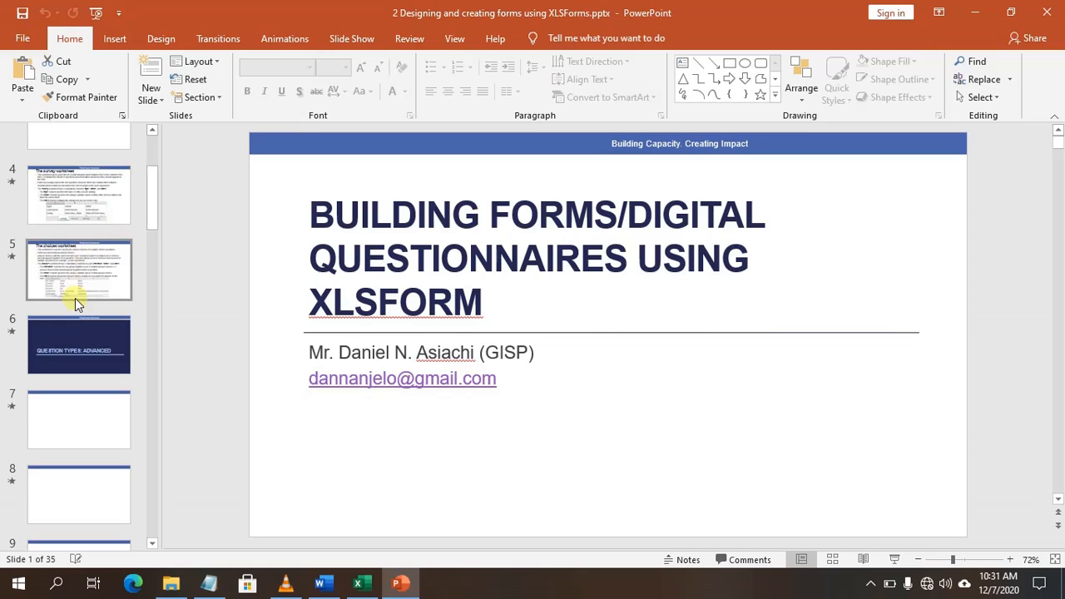
{"action": "scroll", "coordinate": [75, 302], "scroll_direction": "down", "scroll_amount": 3}
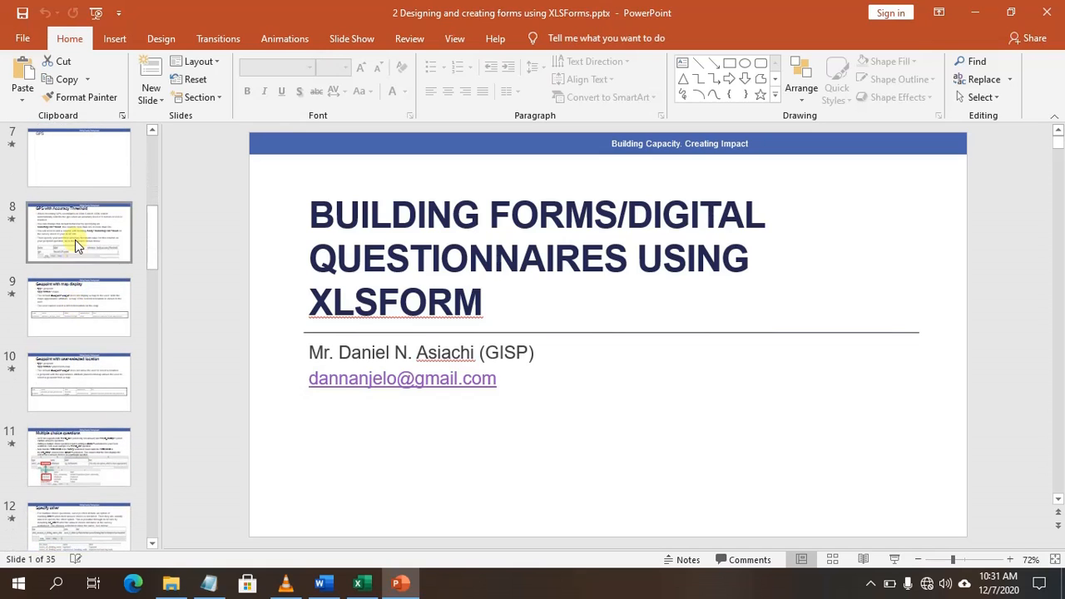
{"action": "left_click", "coordinate": [75, 240]}
{"action": "scroll", "coordinate": [73, 293], "scroll_direction": "down", "scroll_amount": 1}
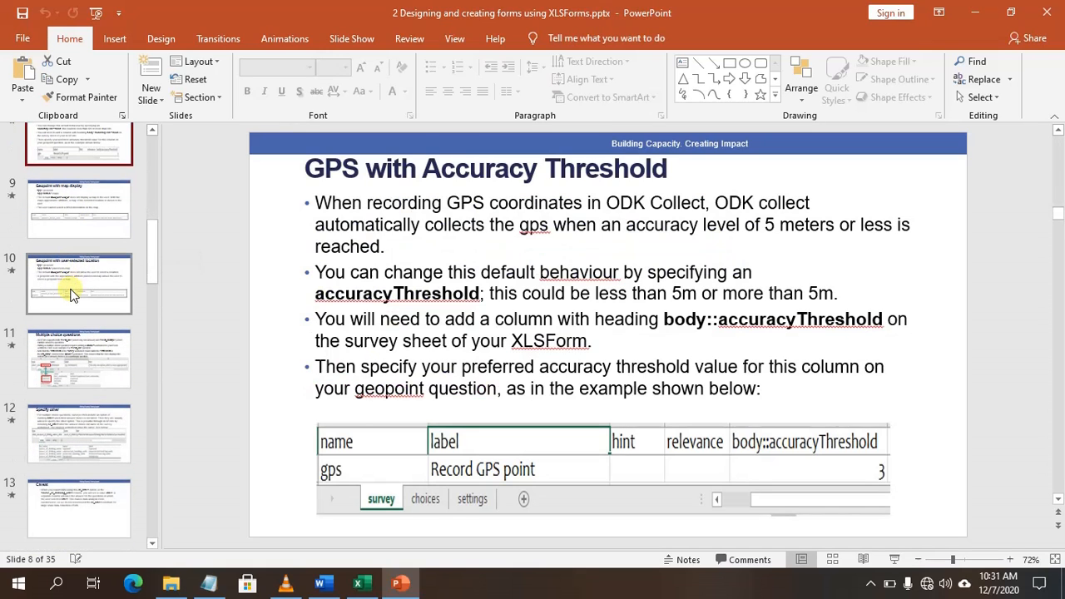
{"action": "key", "text": "Down"}
{"action": "key", "text": "Down"}
{"action": "key", "text": "Down"}
{"action": "key", "text": "Down"}
{"action": "key", "text": "Down"}
{"action": "key", "text": "Down"}
{"action": "key", "text": "Down"}
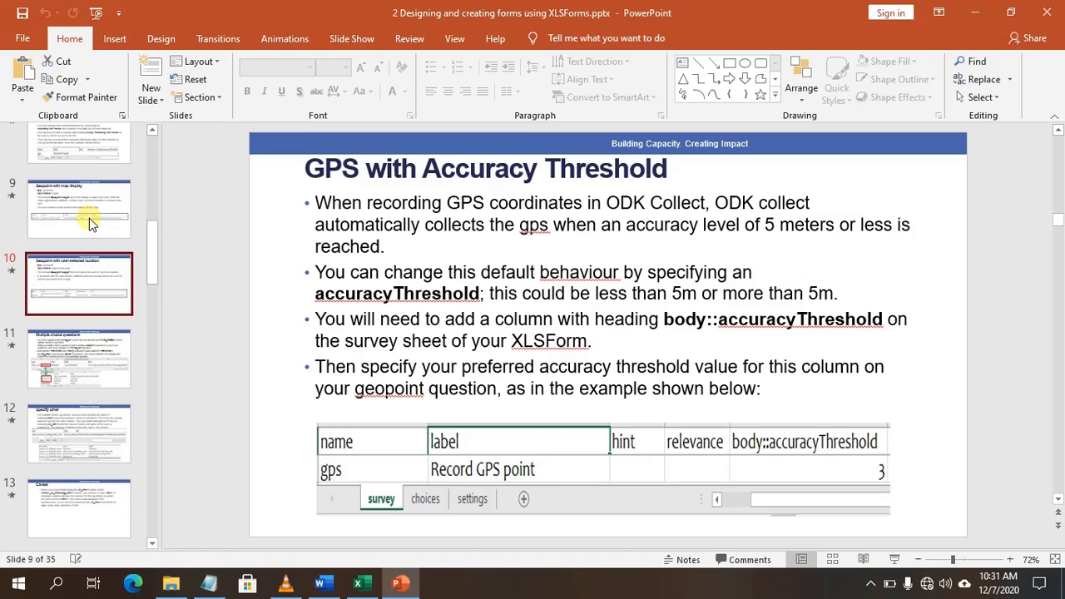
{"action": "key", "text": "Down"}
{"action": "key", "text": "Down"}
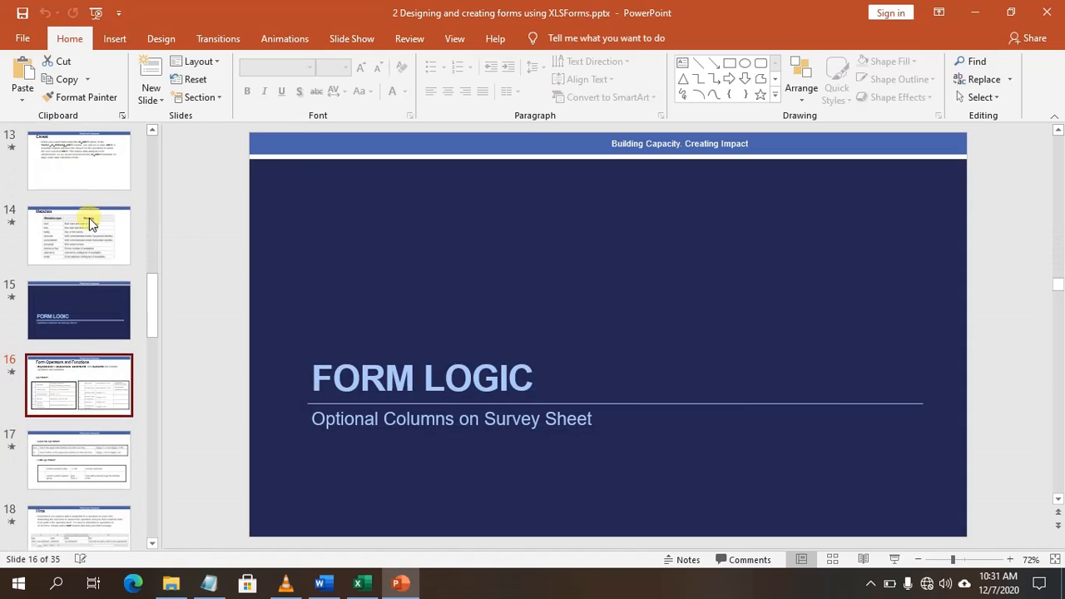
{"action": "key", "text": "Down"}
{"action": "key", "text": "Down"}
{"action": "key", "text": "Down"}
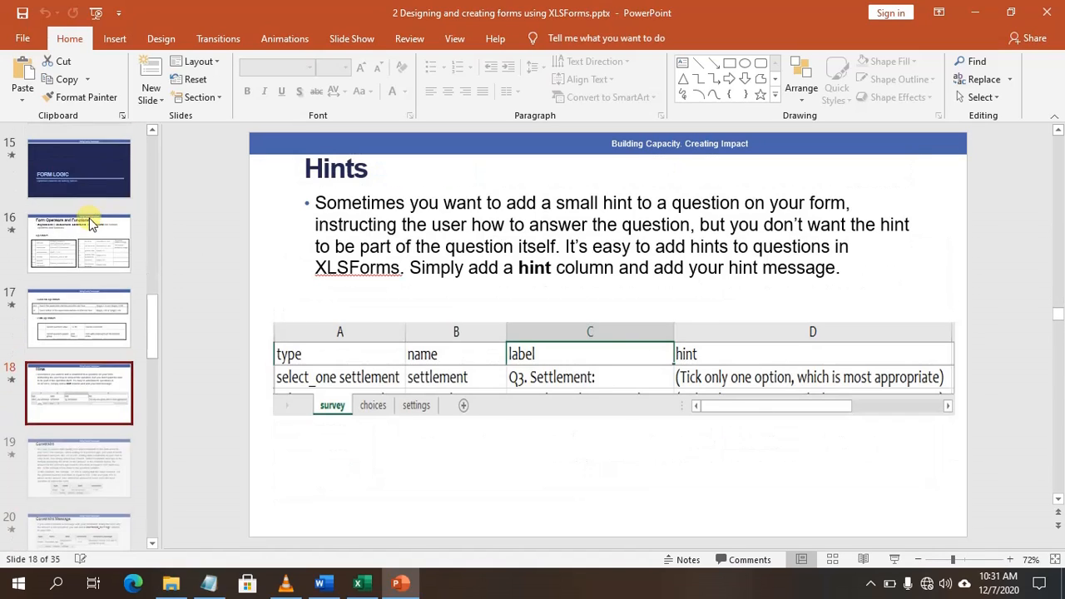
{"action": "key", "text": "Down"}
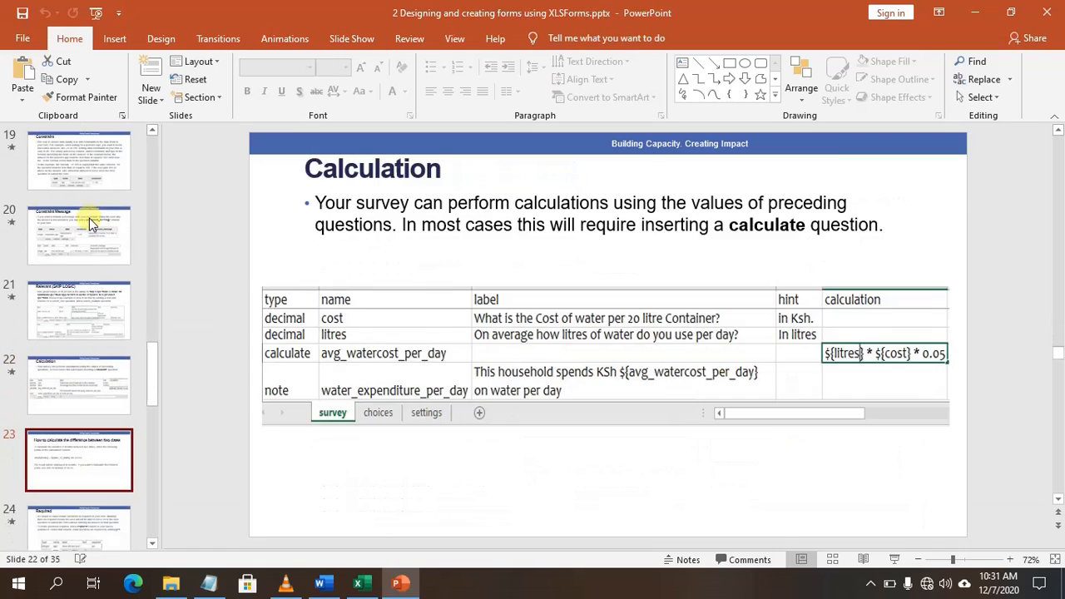
{"action": "key", "text": "Down"}
{"action": "key", "text": "Up"}
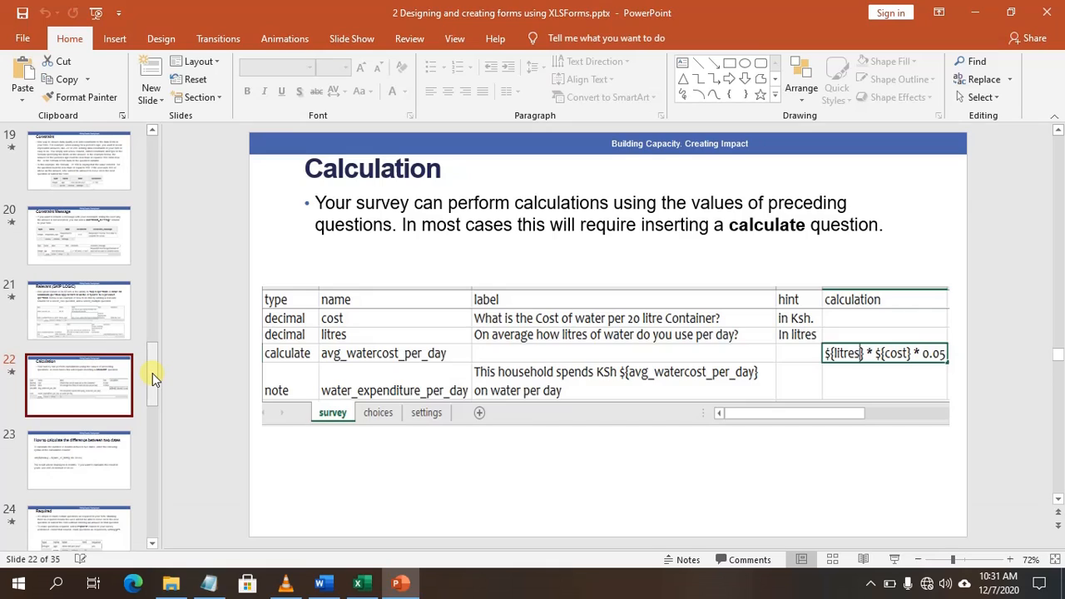
Step: Examine the syntax on the slide about the difference between two dates, including the divisors for months and years
{"action": "key", "text": "Down"}
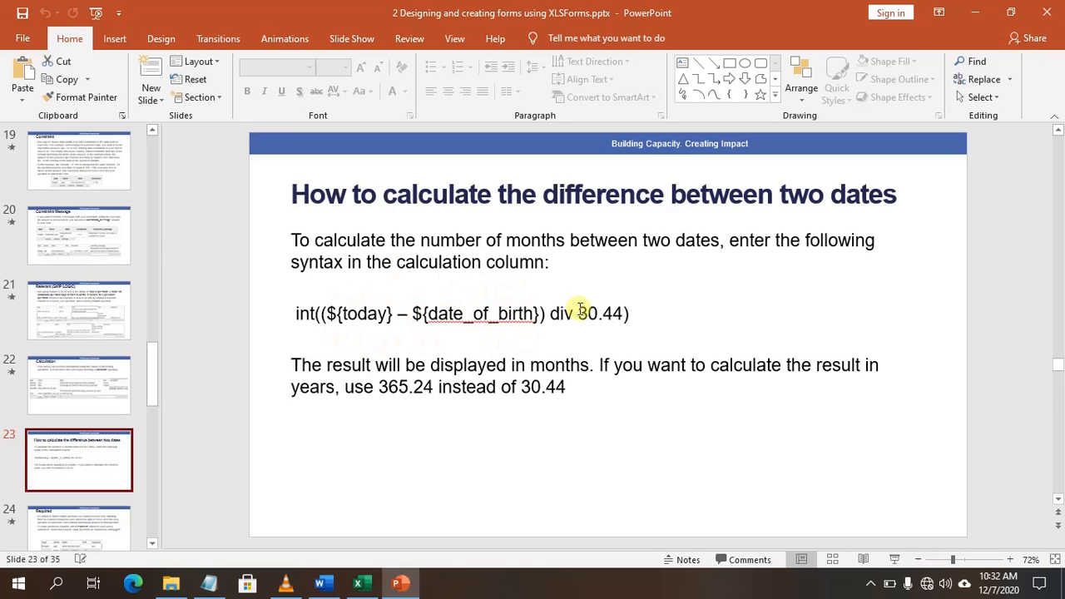
{"action": "left_click_drag", "start_coordinate": [578, 310], "coordinate": [629, 313]}
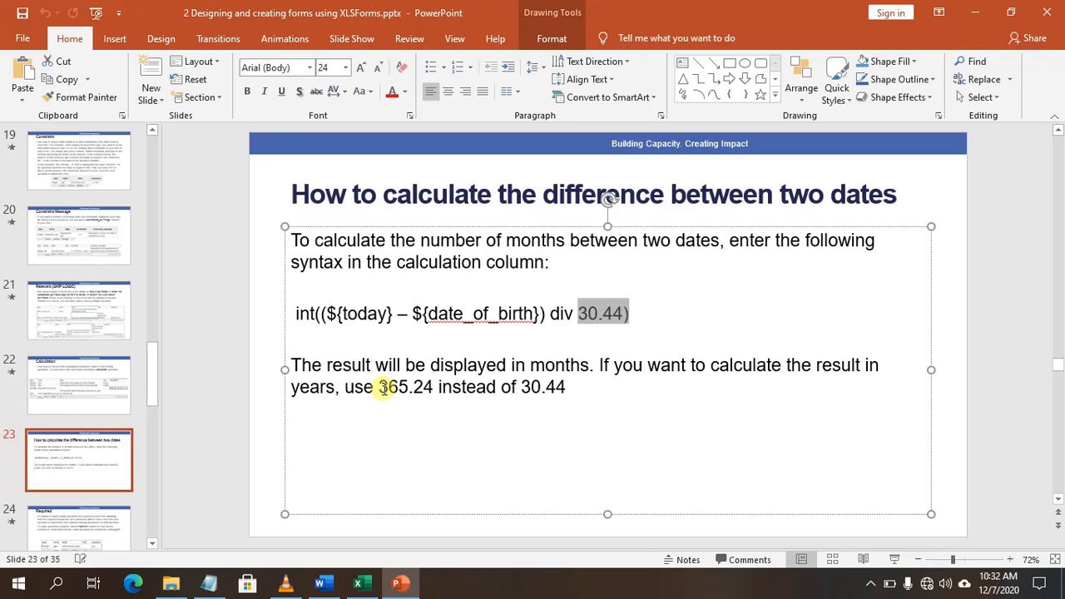
{"action": "left_click_drag", "start_coordinate": [379, 387], "coordinate": [434, 390]}
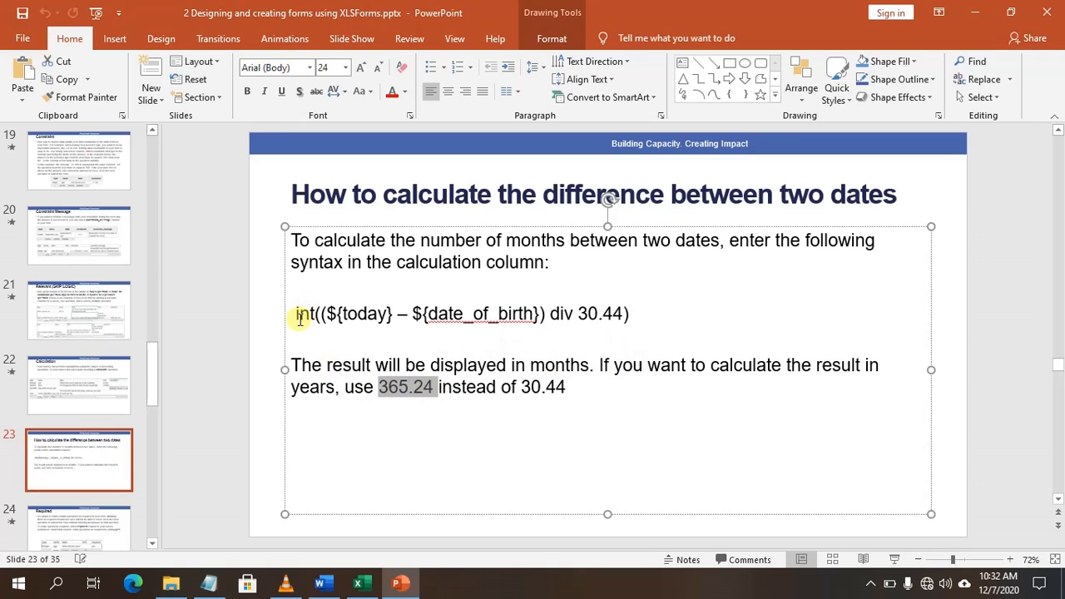
{"action": "left_click_drag", "start_coordinate": [297, 315], "coordinate": [310, 315]}
{"action": "left_click", "coordinate": [345, 328]}
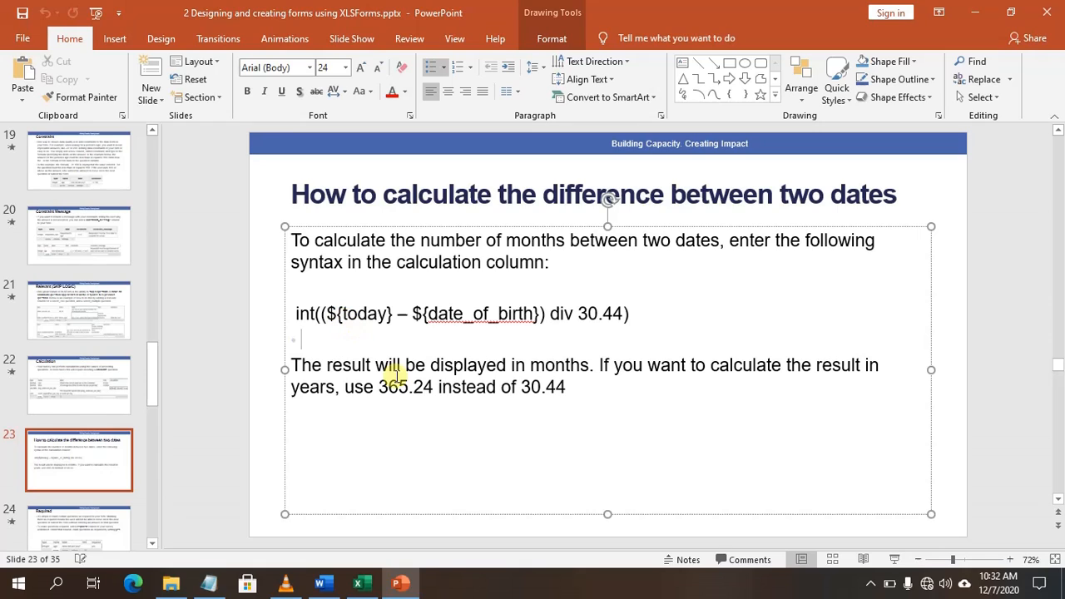
Step: Switch to the Excel survey sheet and check the type and name of row 4 and the name in B9
{"action": "left_click", "coordinate": [358, 584]}
{"action": "left_click", "coordinate": [66, 235]}
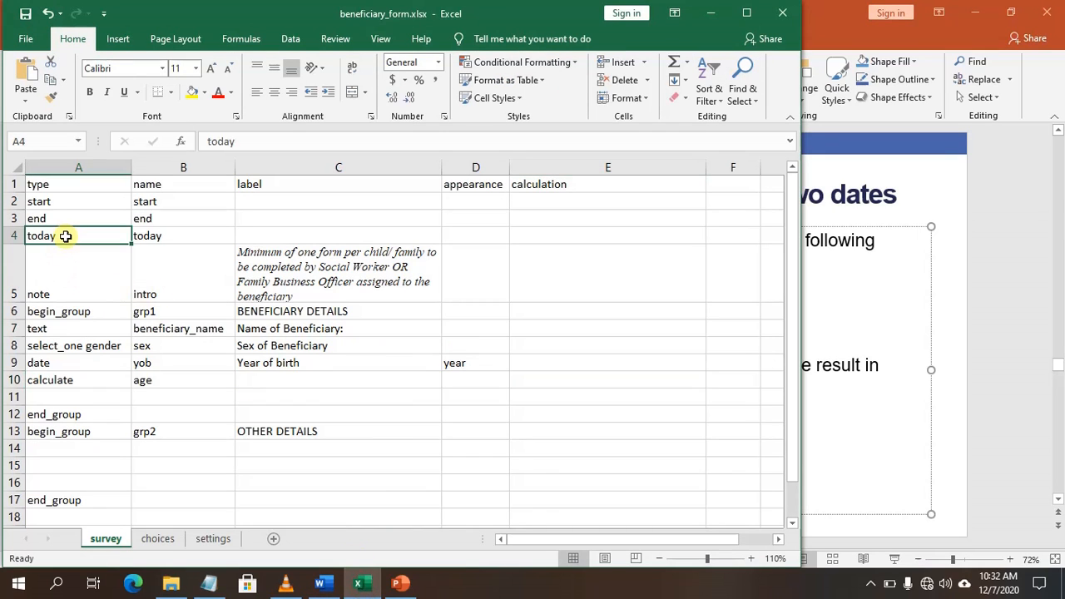
{"action": "left_click", "coordinate": [154, 247]}
{"action": "left_click", "coordinate": [148, 239]}
{"action": "left_click", "coordinate": [98, 234]}
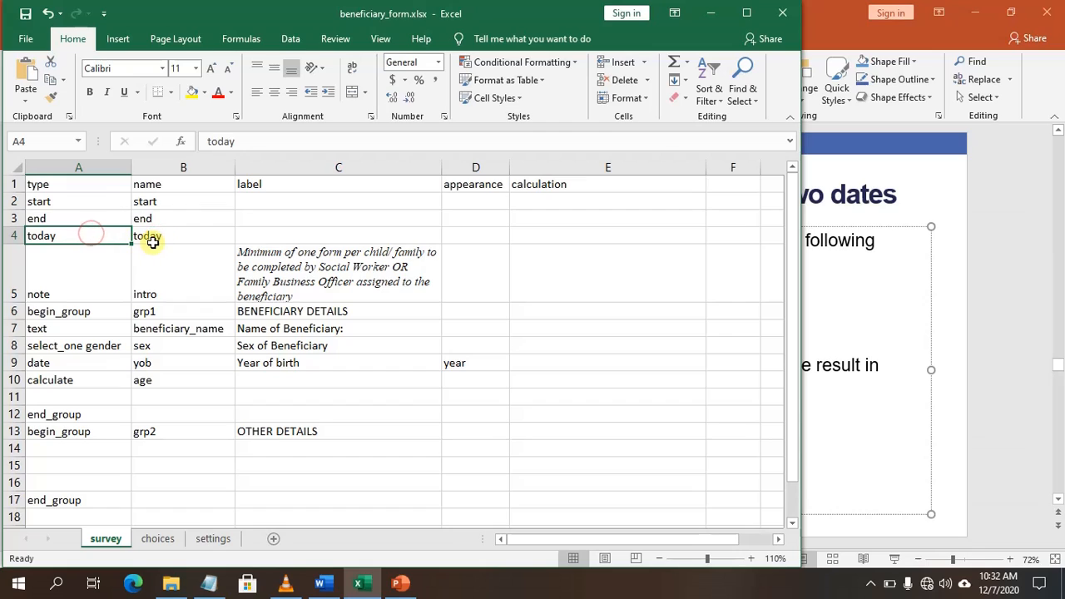
{"action": "left_click", "coordinate": [151, 237]}
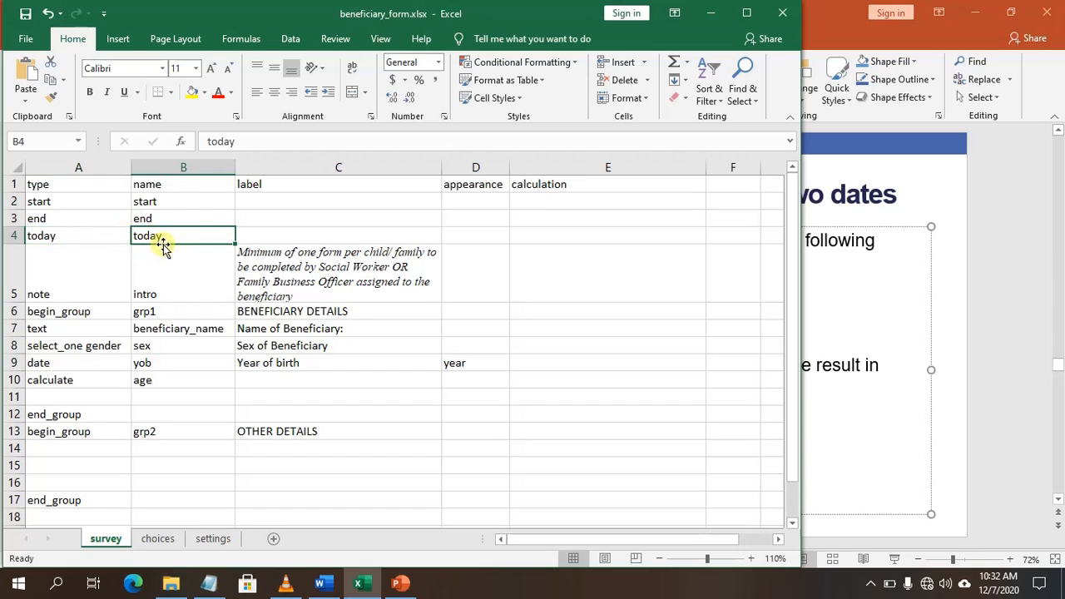
{"action": "left_click", "coordinate": [149, 363]}
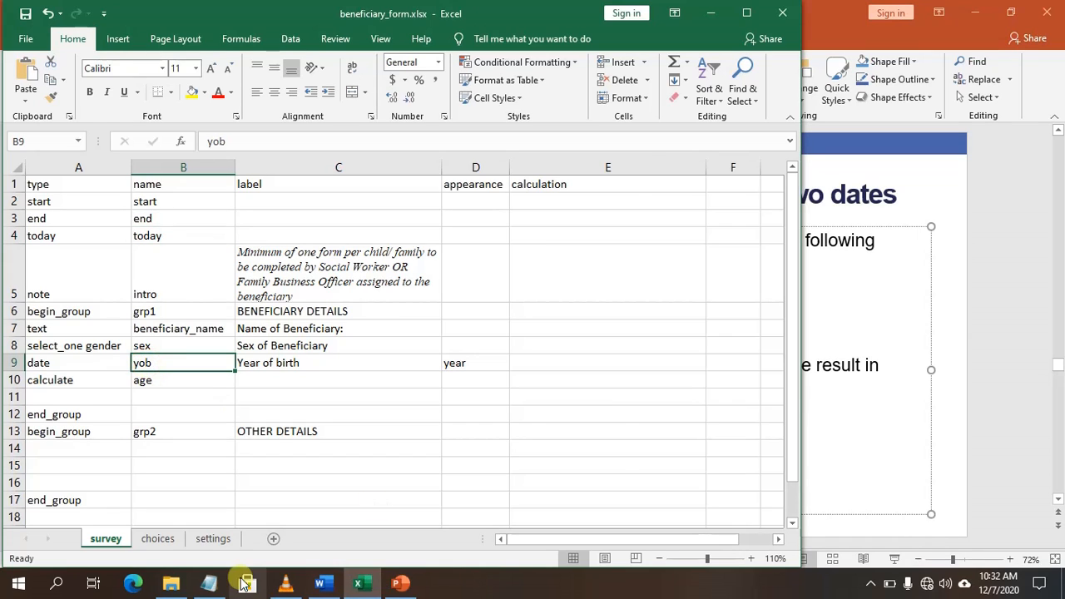
Step: In the Notepad outline, write ${yob} below the last separator, leaving a blank line between, and compare it with the name in B9
{"action": "left_click", "coordinate": [214, 582]}
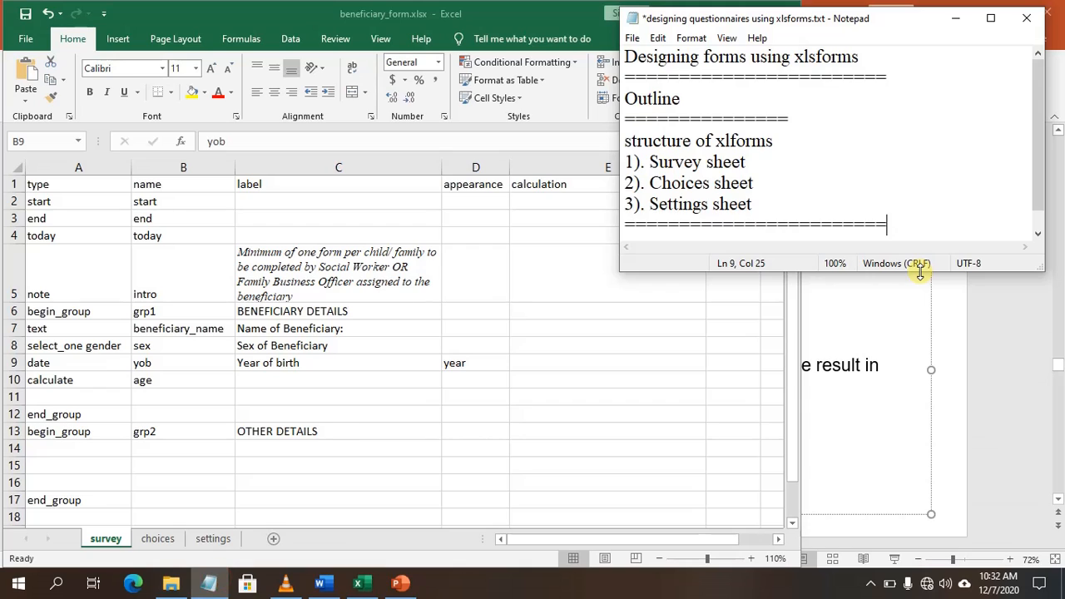
{"action": "key", "text": "Return"}
{"action": "key", "text": "Return"}
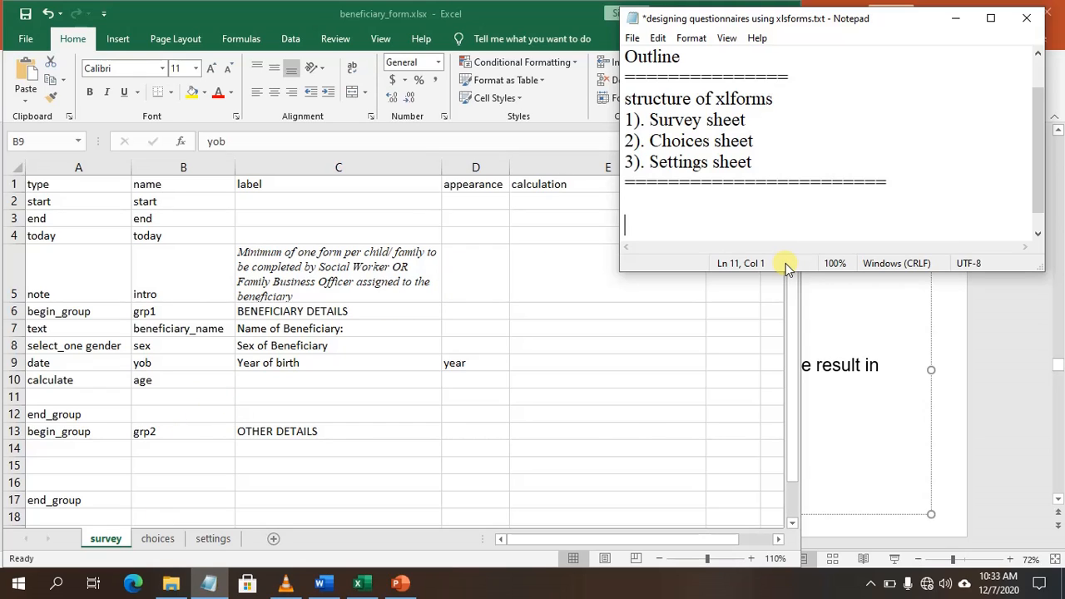
{"action": "type", "text": "${}"}
{"action": "key", "text": "Left"}
{"action": "type", "text": "yob"}
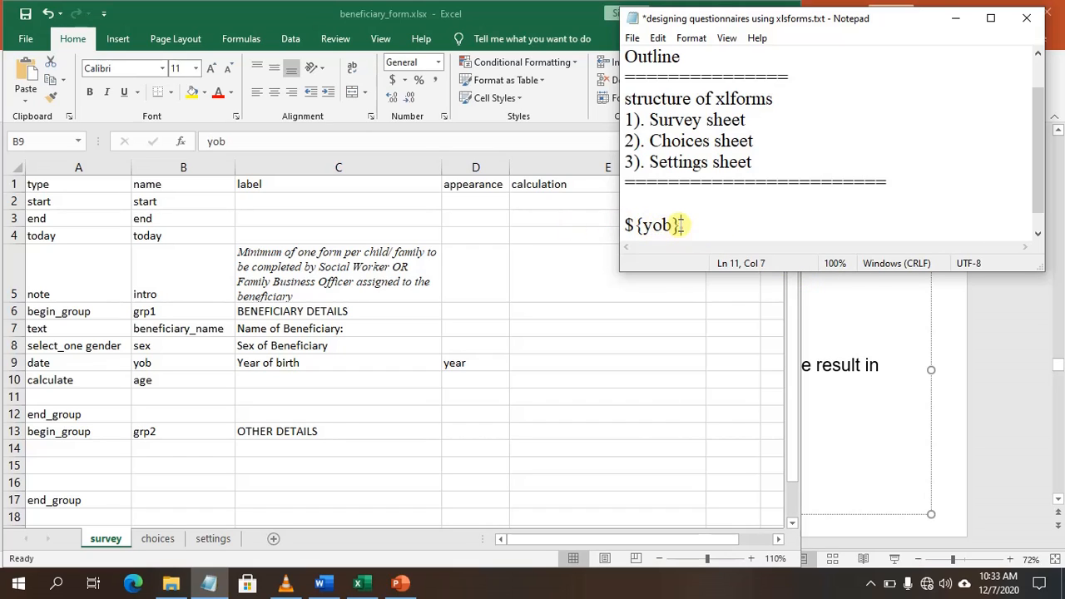
{"action": "left_click_drag", "start_coordinate": [685, 224], "coordinate": [585, 209]}
{"action": "left_click", "coordinate": [143, 363]}
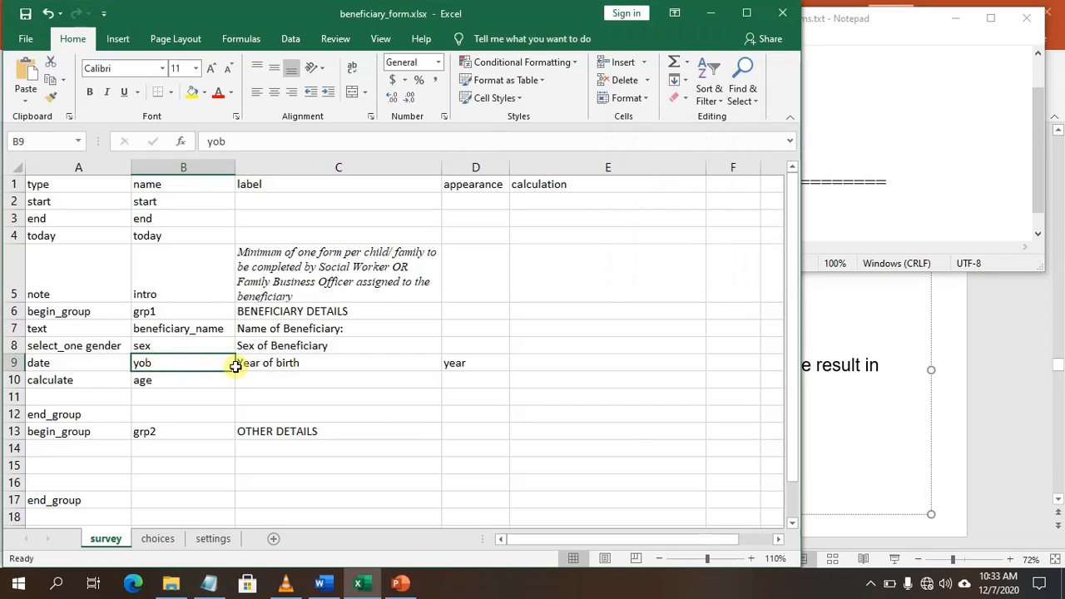
Step: Add ${today} on Notepad's blank line and join both references into the single-line subtraction ${today}- ${yob}
{"action": "left_click", "coordinate": [864, 206]}
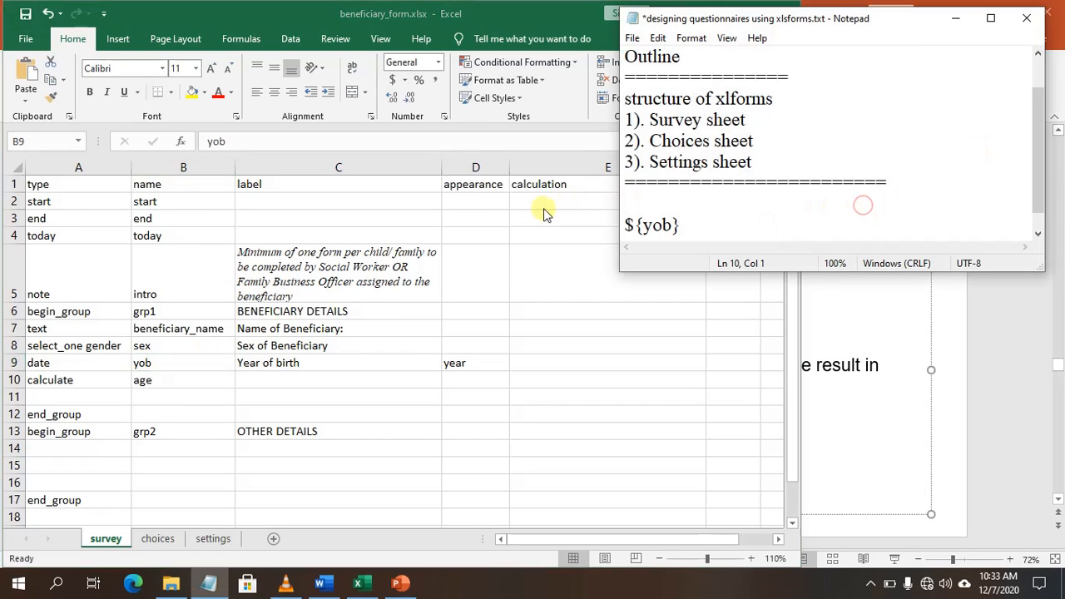
{"action": "left_click", "coordinate": [626, 204]}
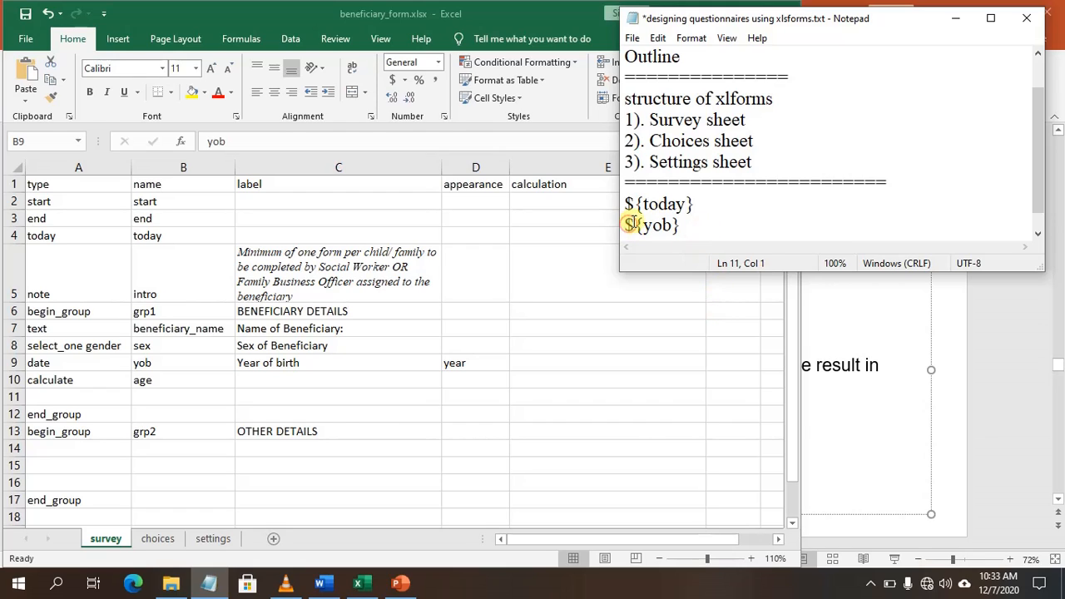
{"action": "key", "text": "BackSpace"}
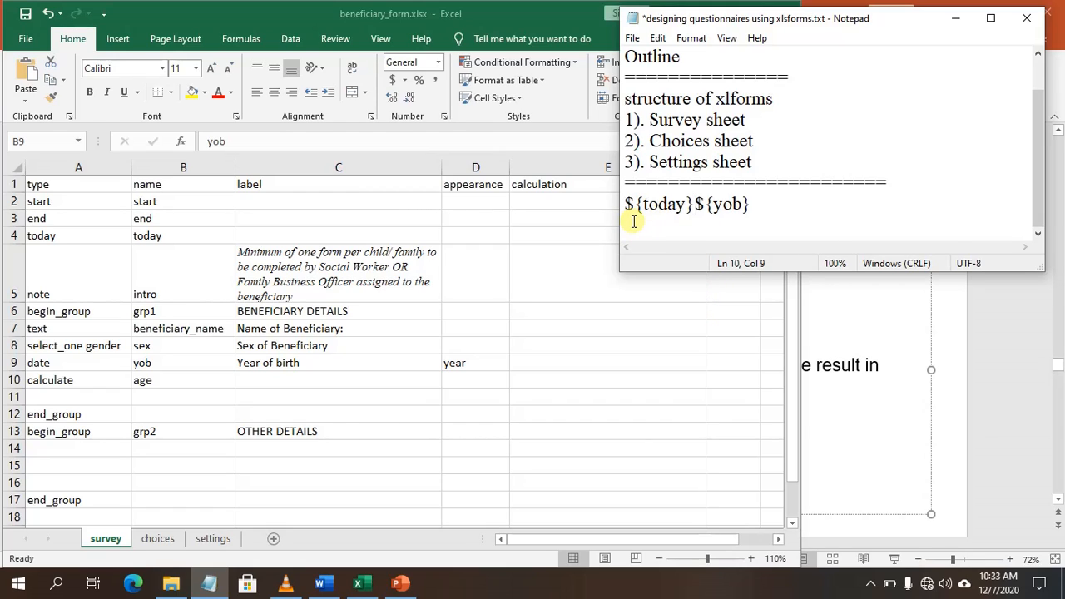
{"action": "type", "text": "-"}
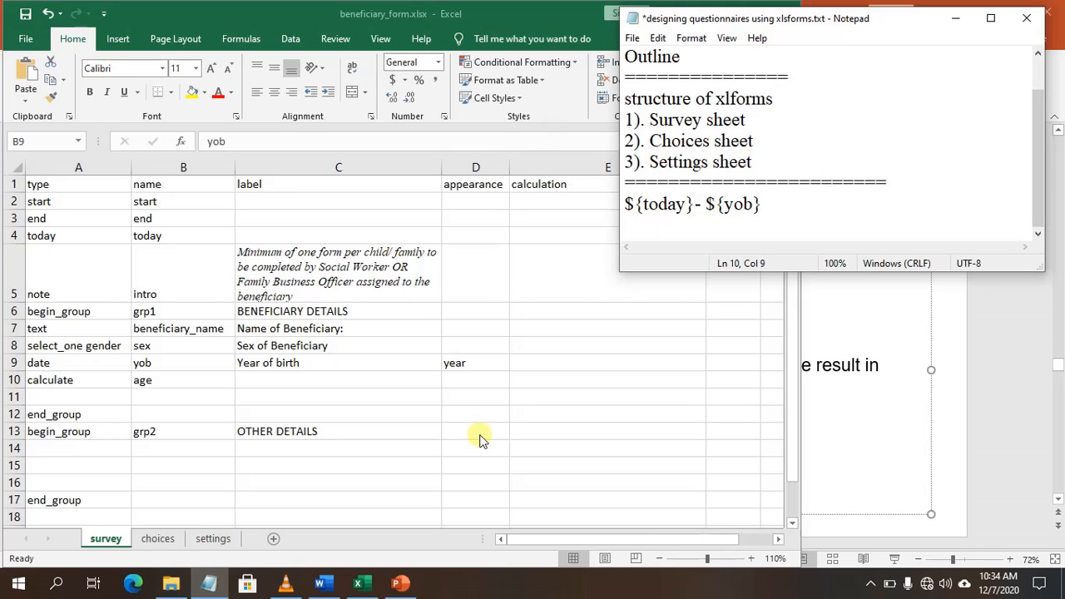
Step: Switch to the PowerPoint slides and look through the required, constraint and operator topics back to Form Operators and Functions
{"action": "left_click", "coordinate": [404, 586]}
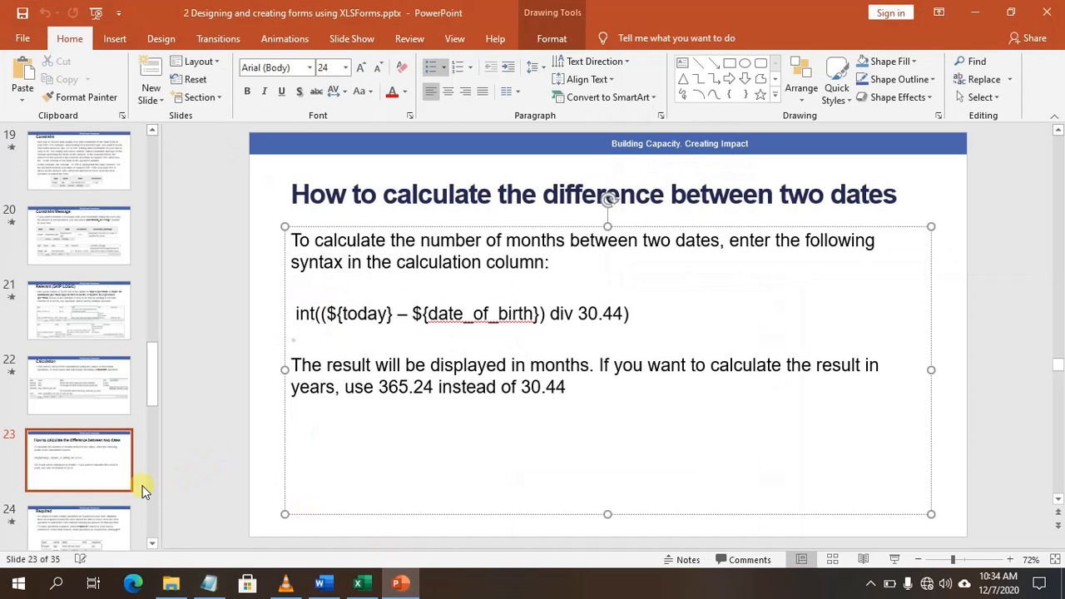
{"action": "left_click", "coordinate": [88, 527]}
{"action": "scroll", "coordinate": [83, 516], "scroll_direction": "down", "scroll_amount": 3}
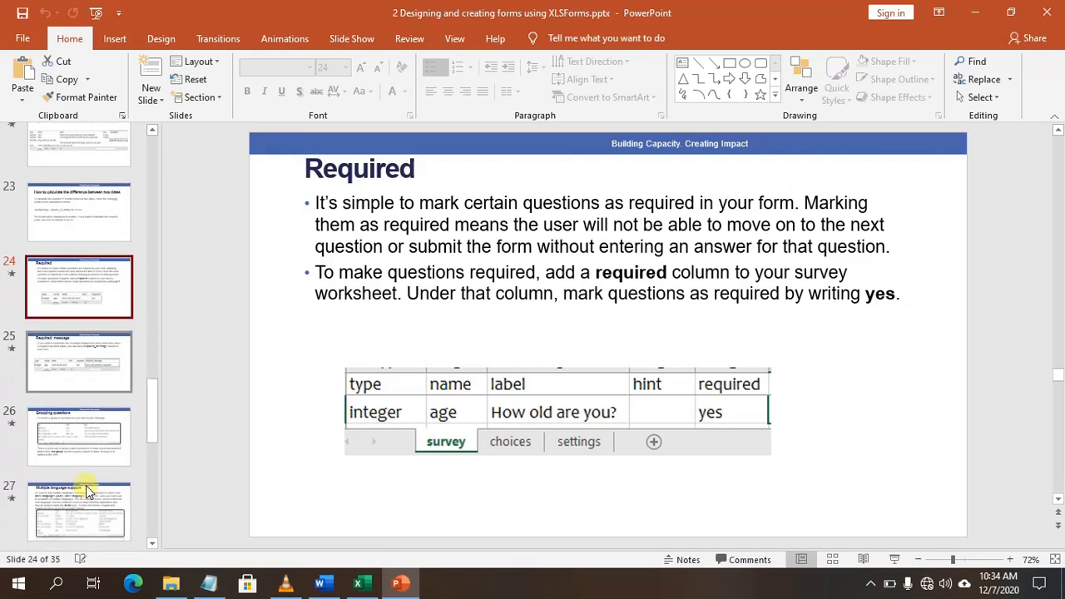
{"action": "scroll", "coordinate": [77, 323], "scroll_direction": "up", "scroll_amount": 4}
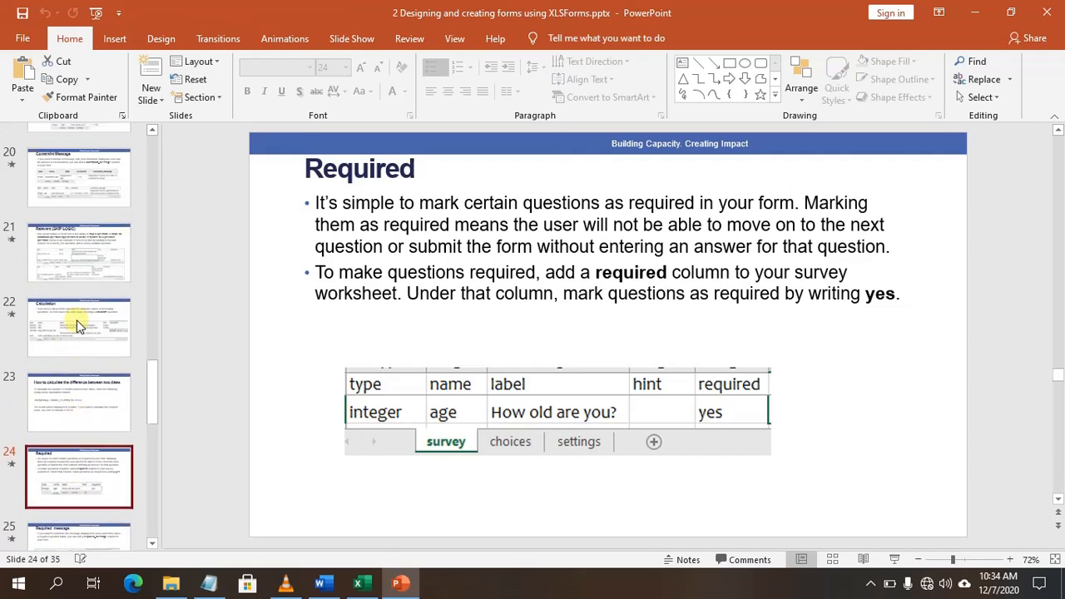
{"action": "left_click", "coordinate": [90, 266]}
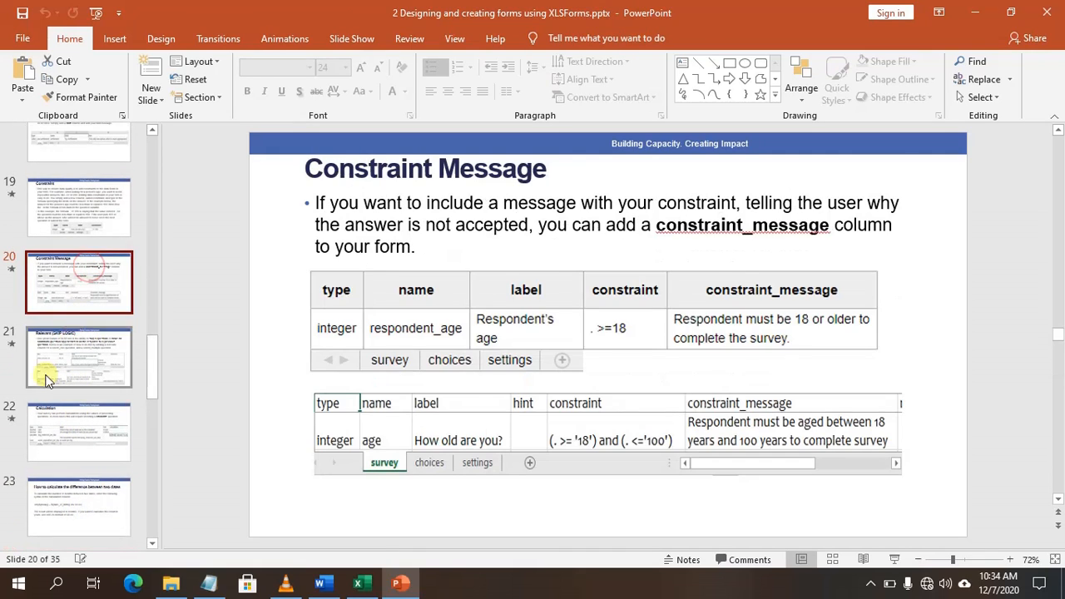
{"action": "left_click", "coordinate": [57, 347]}
{"action": "left_click", "coordinate": [74, 199]}
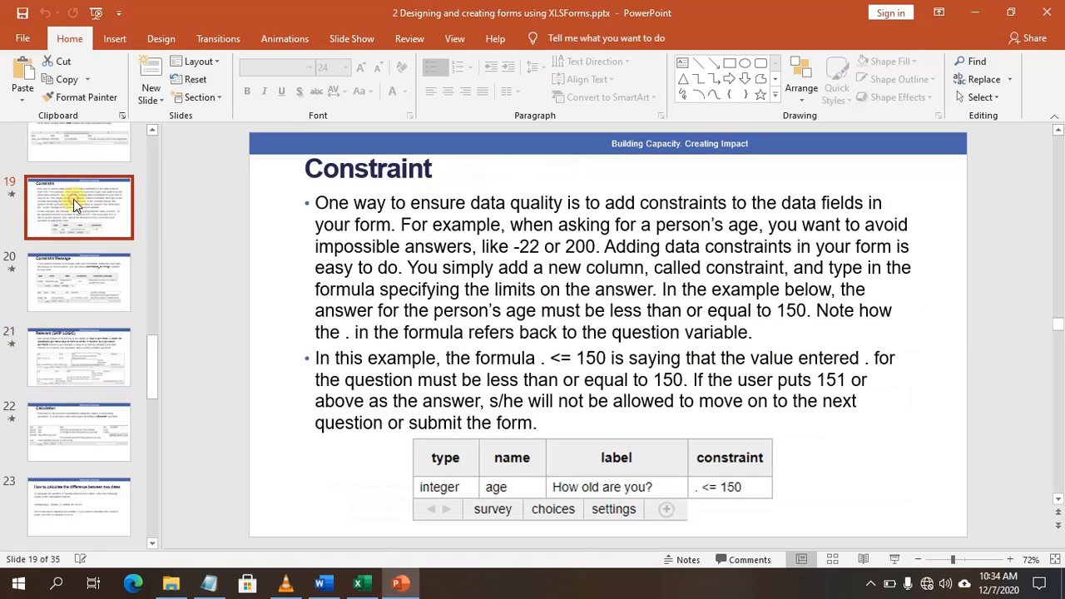
{"action": "scroll", "coordinate": [74, 198], "scroll_direction": "up", "scroll_amount": 2}
{"action": "scroll", "coordinate": [74, 198], "scroll_direction": "down", "scroll_amount": 1}
{"action": "left_click", "coordinate": [74, 198]}
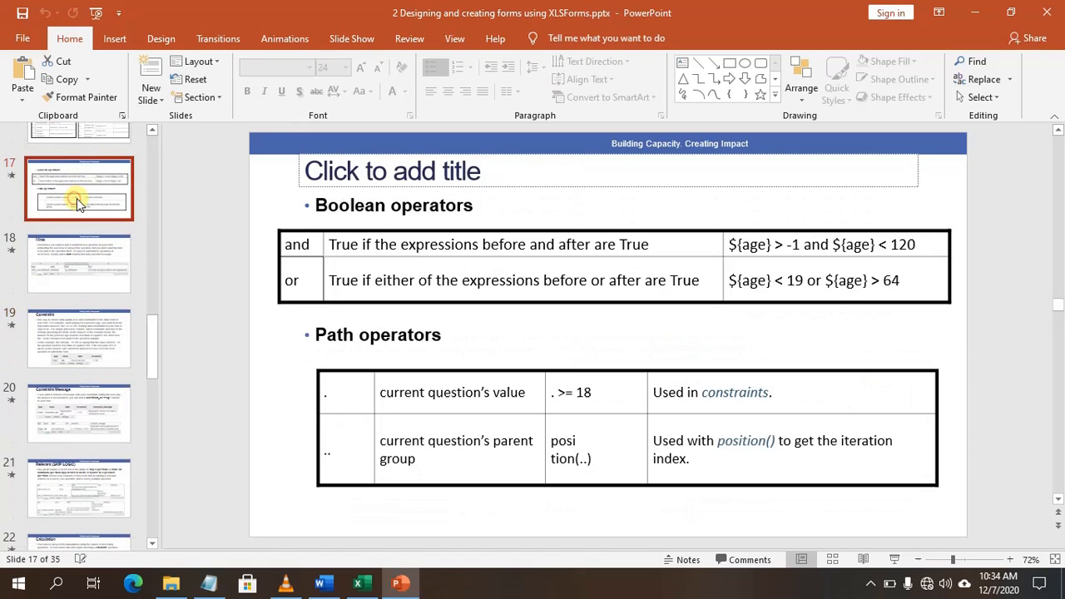
{"action": "scroll", "coordinate": [72, 190], "scroll_direction": "up", "scroll_amount": 1}
{"action": "left_click", "coordinate": [71, 185]}
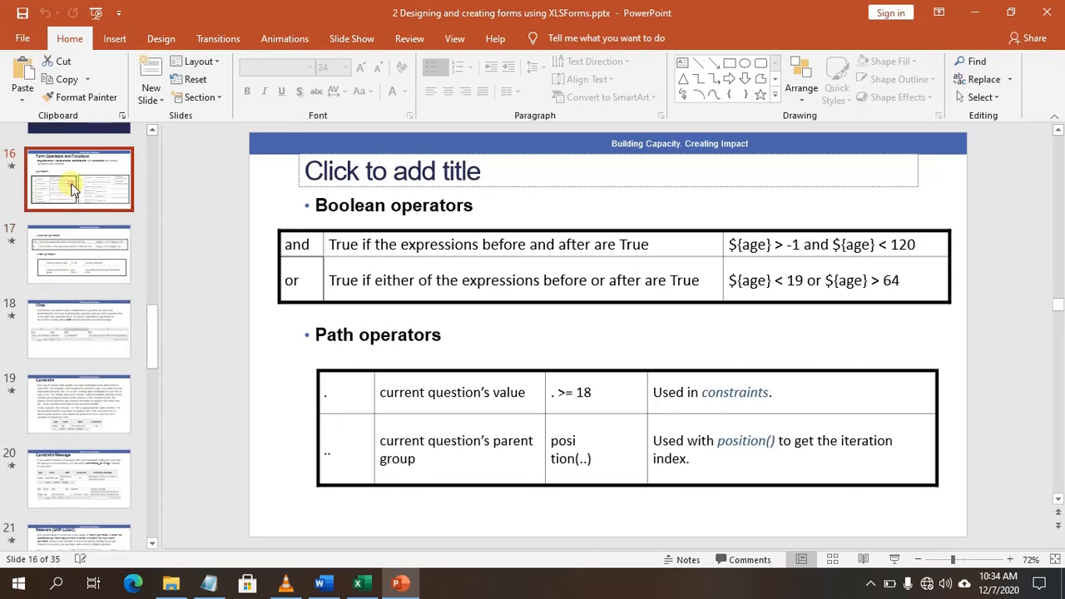
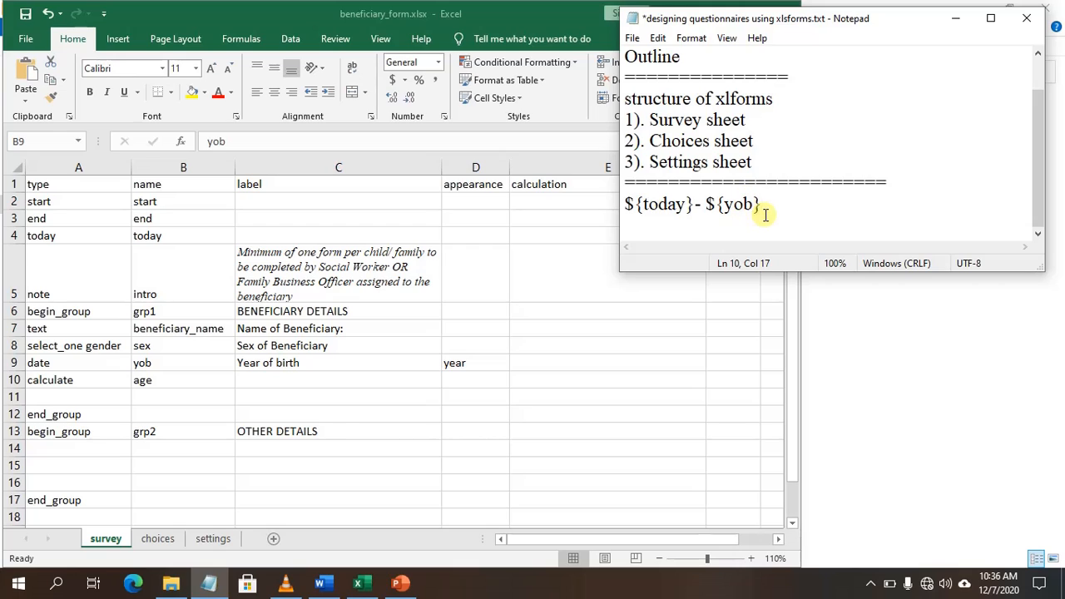
Step: Enclose the subtraction ${today}- ${yob} in parentheses and append the div operator after it
{"action": "left_click", "coordinate": [628, 203]}
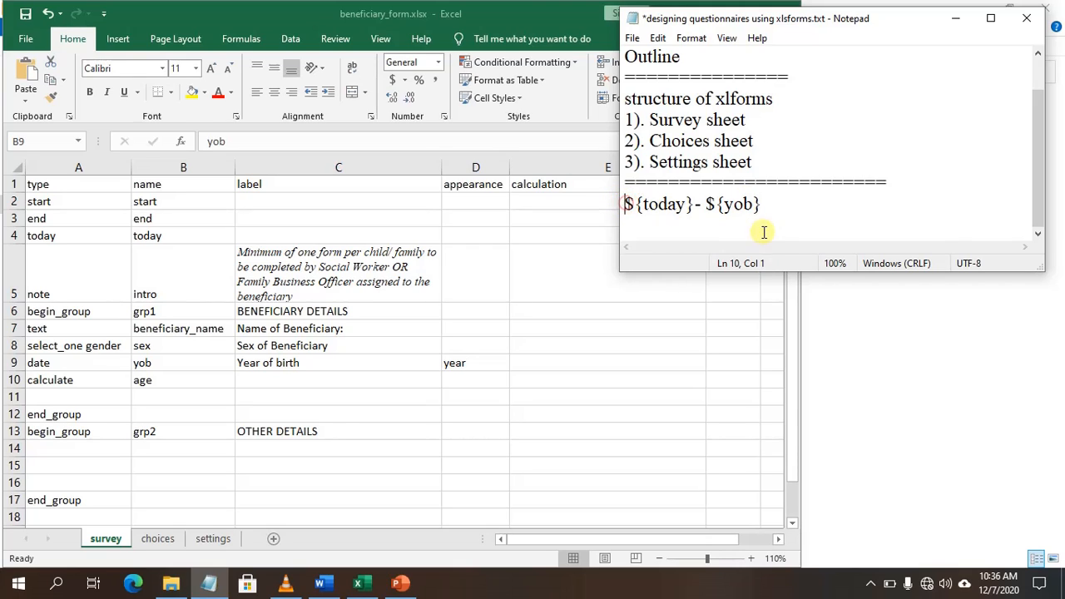
{"action": "type", "text": "("}
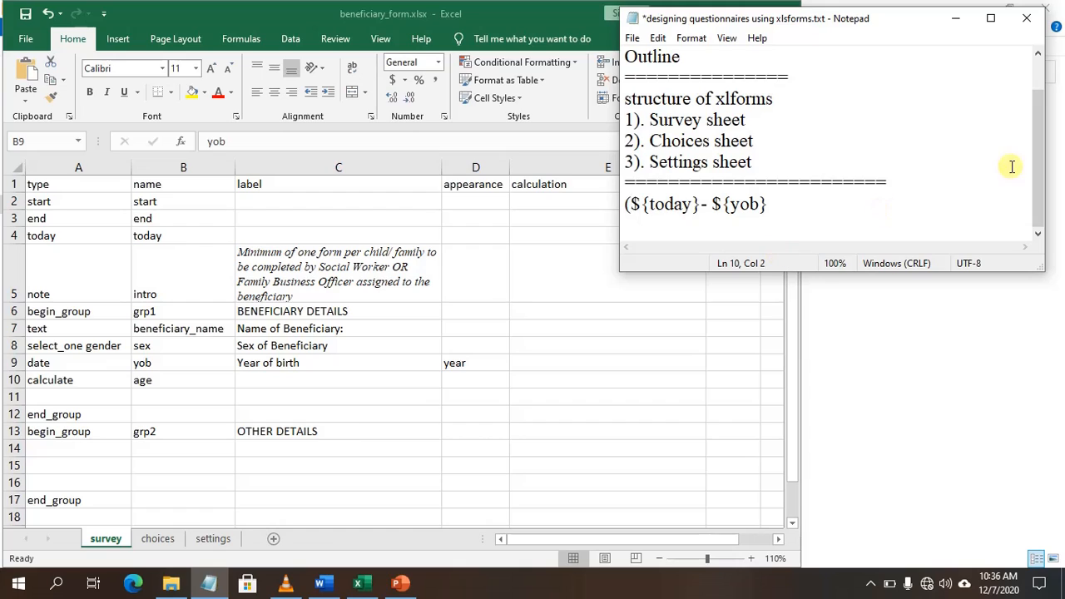
{"action": "left_click", "coordinate": [791, 203]}
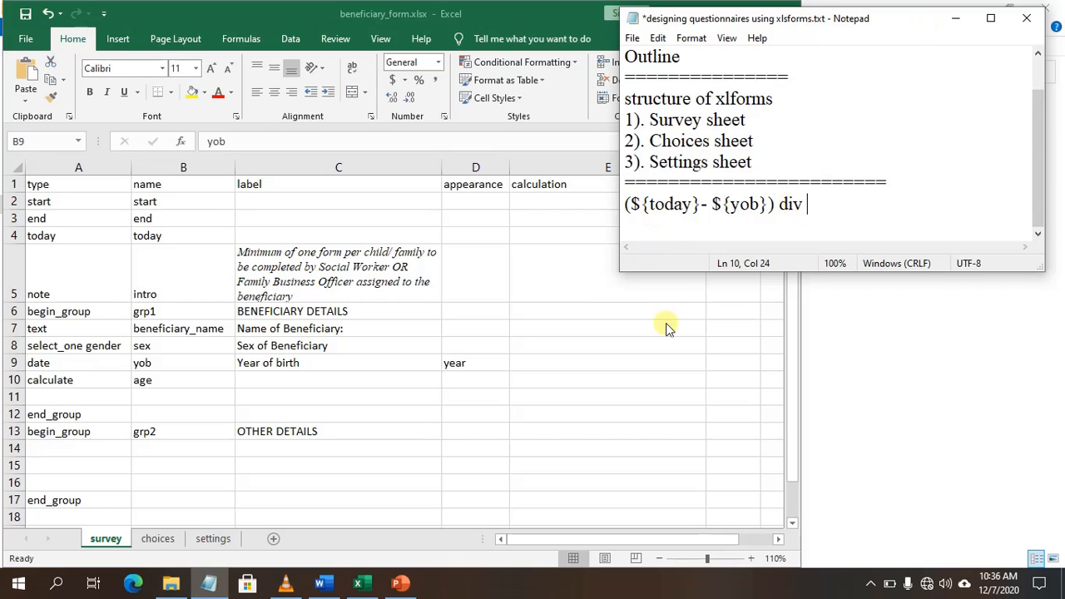
Step: Switch to the PowerPoint slides and find the syntax for calculating the difference between two dates in years
{"action": "left_click", "coordinate": [407, 588]}
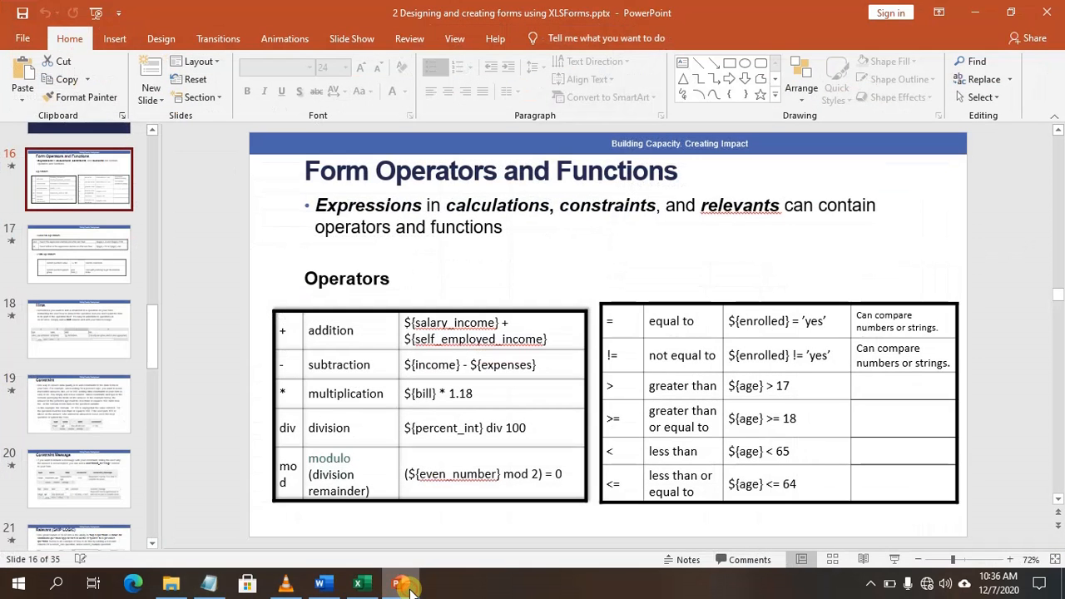
{"action": "left_click", "coordinate": [61, 422]}
{"action": "left_click", "coordinate": [65, 475]}
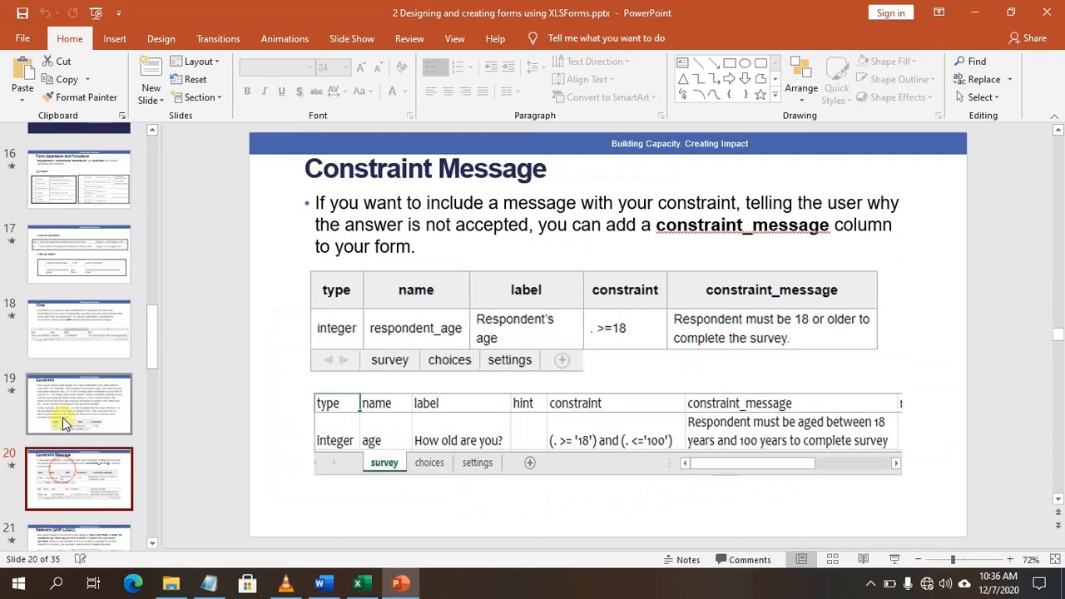
{"action": "left_click", "coordinate": [65, 389]}
{"action": "scroll", "coordinate": [65, 410], "scroll_direction": "down", "scroll_amount": 1}
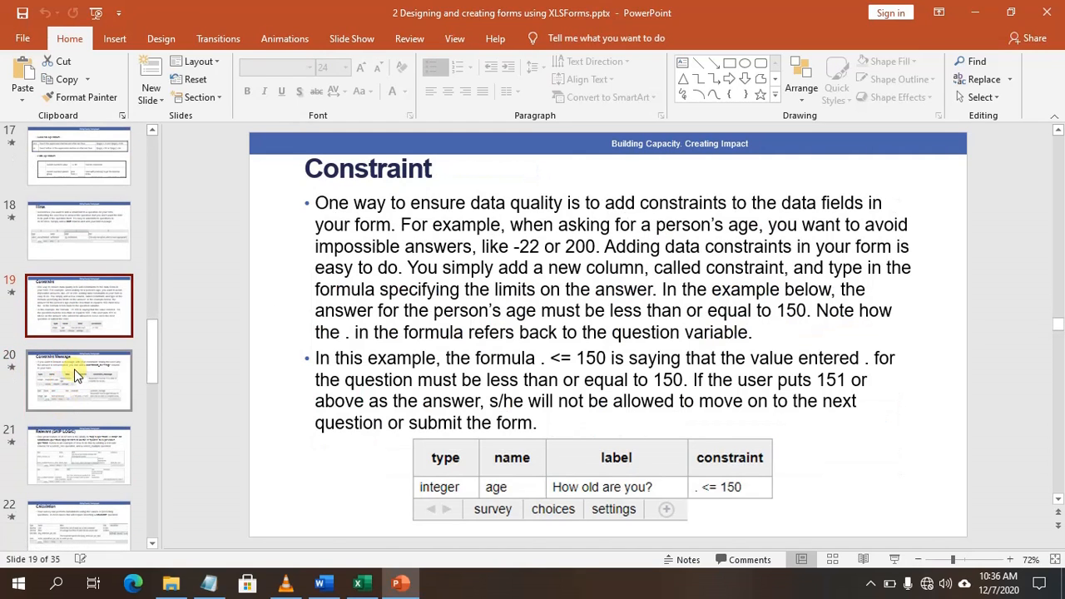
{"action": "left_click", "coordinate": [73, 369]}
{"action": "scroll", "coordinate": [66, 448], "scroll_direction": "down", "scroll_amount": 1}
{"action": "left_click", "coordinate": [66, 448]}
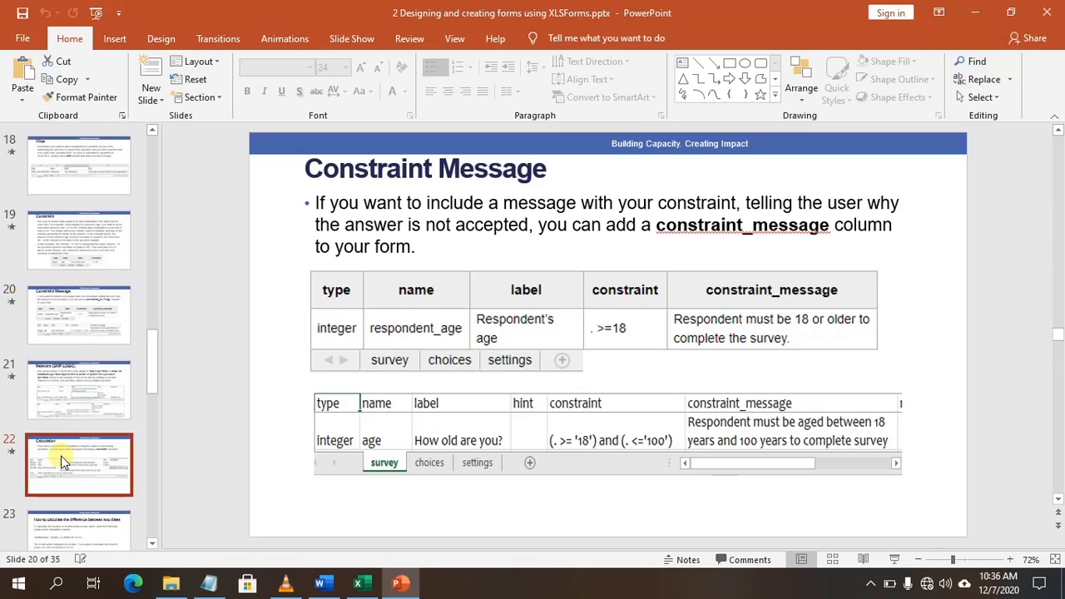
{"action": "left_click", "coordinate": [87, 529]}
{"action": "scroll", "coordinate": [87, 528], "scroll_direction": "down", "scroll_amount": 2}
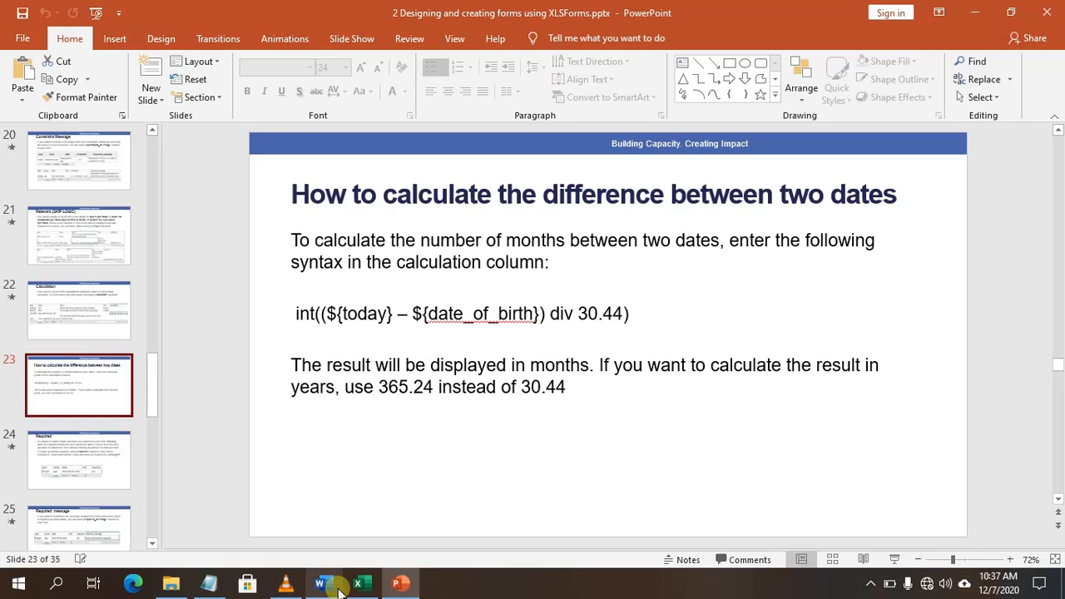
Step: Back in Notepad, add the divisor 365.24 and wrap the expression in int, giving int((${today}- ${yob}) div 365.24)
{"action": "left_click", "coordinate": [209, 583]}
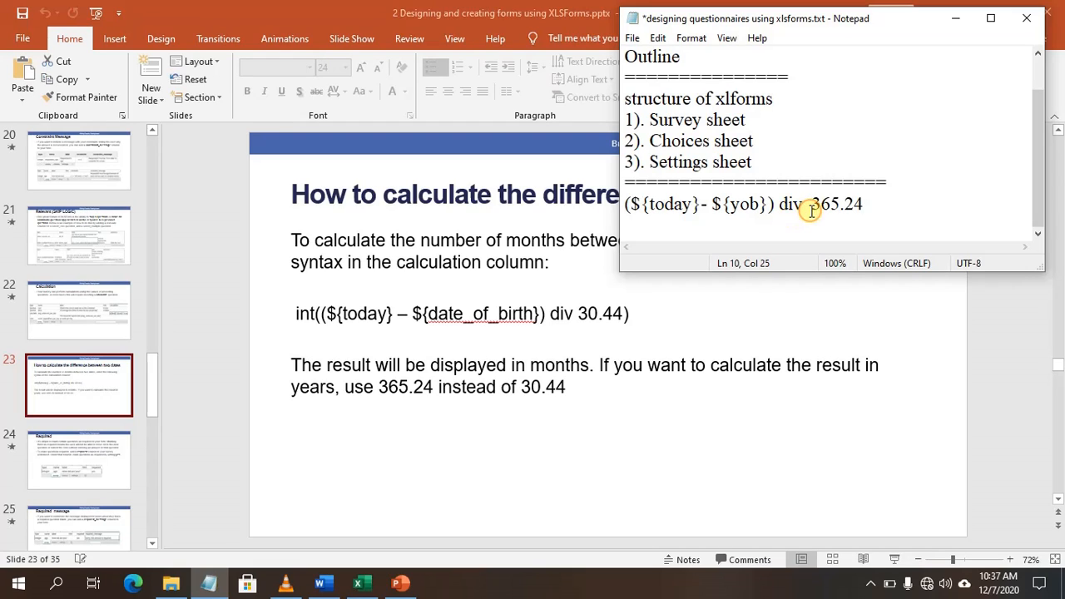
{"action": "left_click", "coordinate": [812, 211]}
{"action": "key", "text": "BackSpace"}
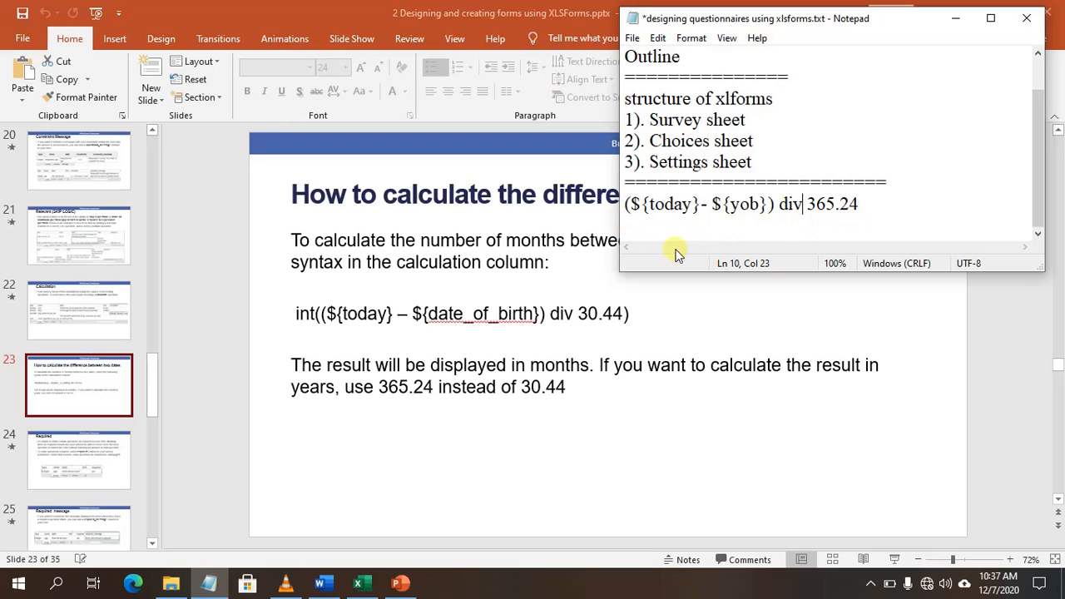
{"action": "left_click", "coordinate": [625, 208]}
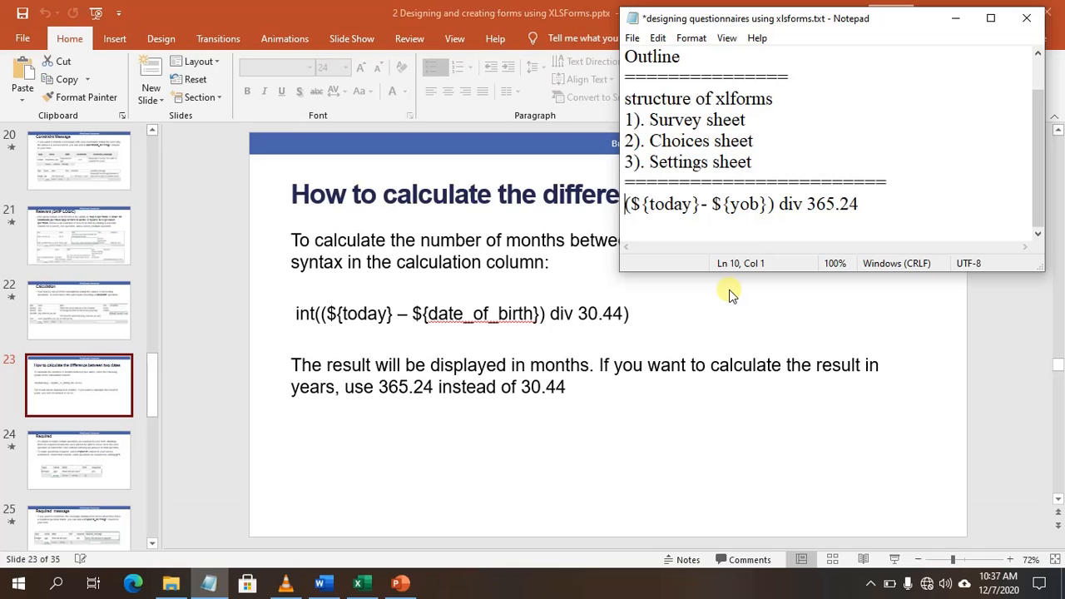
{"action": "type", "text": "int"}
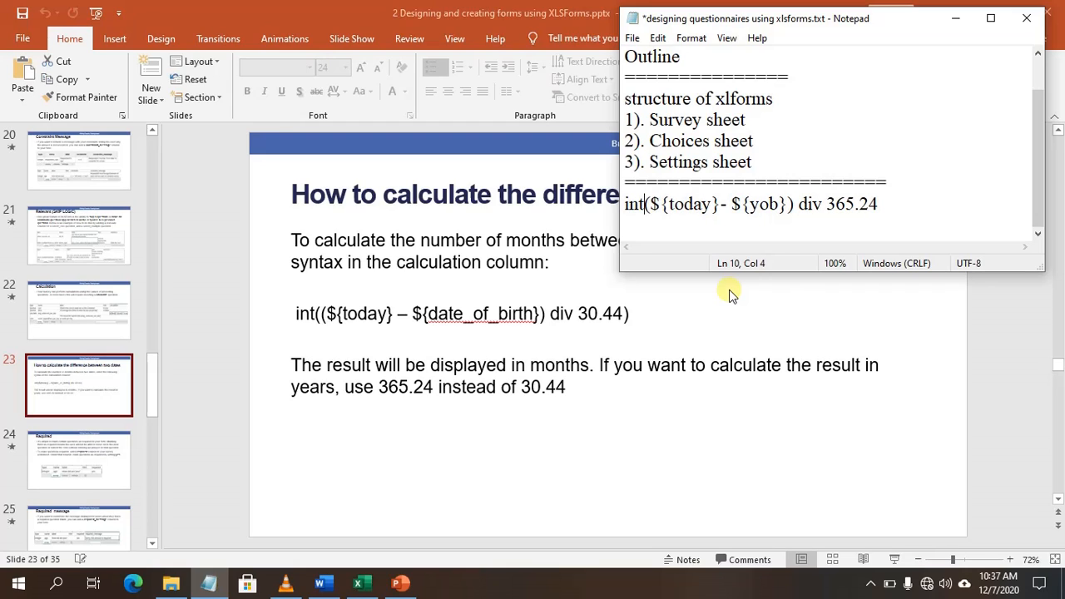
{"action": "type", "text": "("}
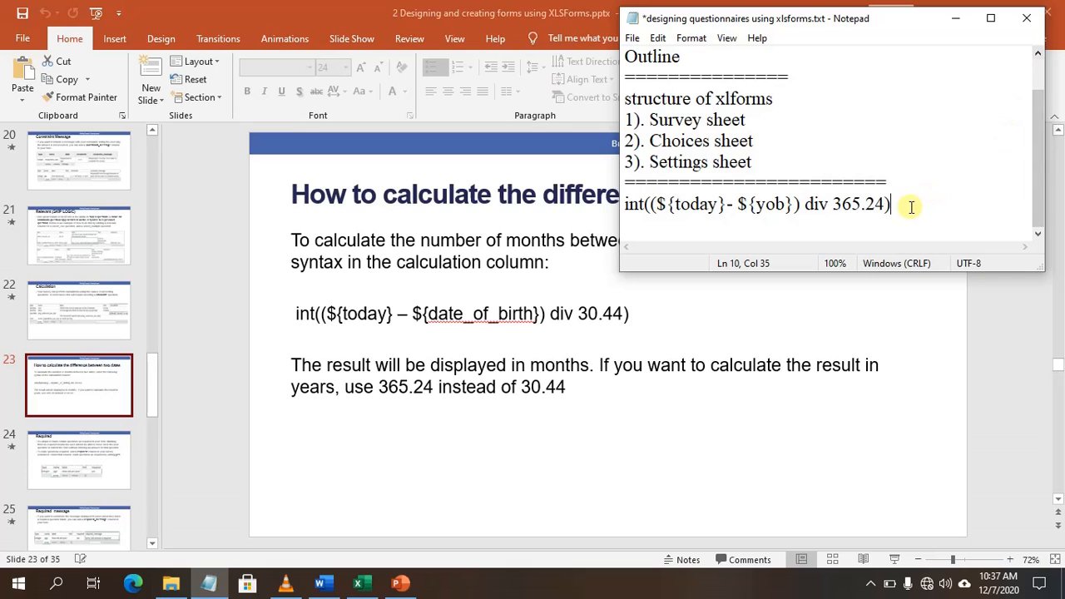
Step: Copy the finished expression into the age row's calculation cell E10 on the Excel survey sheet and save the workbook
{"action": "left_click_drag", "start_coordinate": [907, 206], "coordinate": [630, 205]}
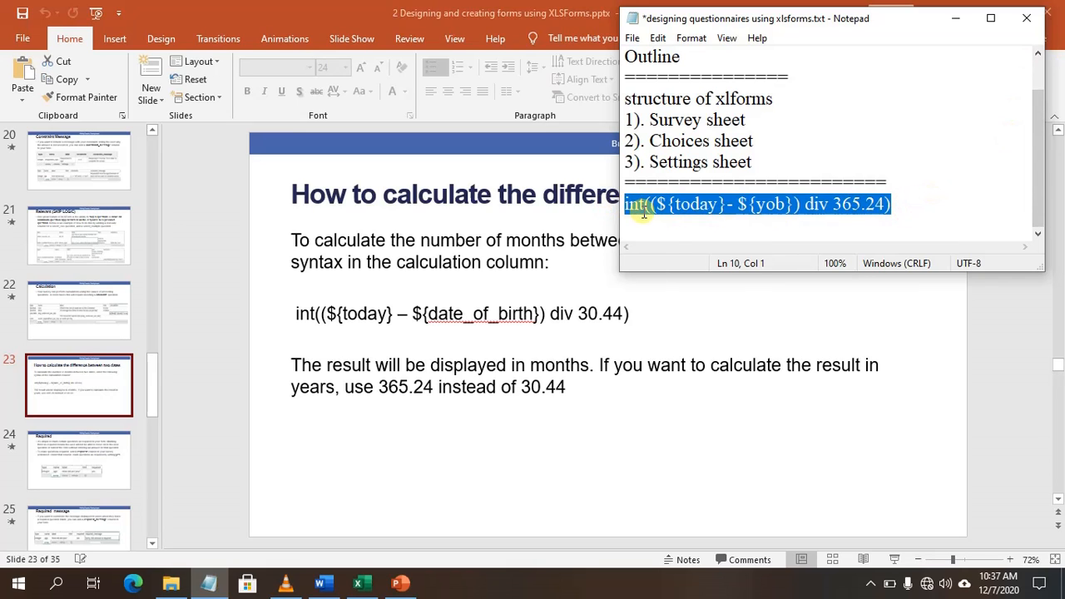
{"action": "right_click", "coordinate": [641, 211]}
{"action": "left_click", "coordinate": [678, 261]}
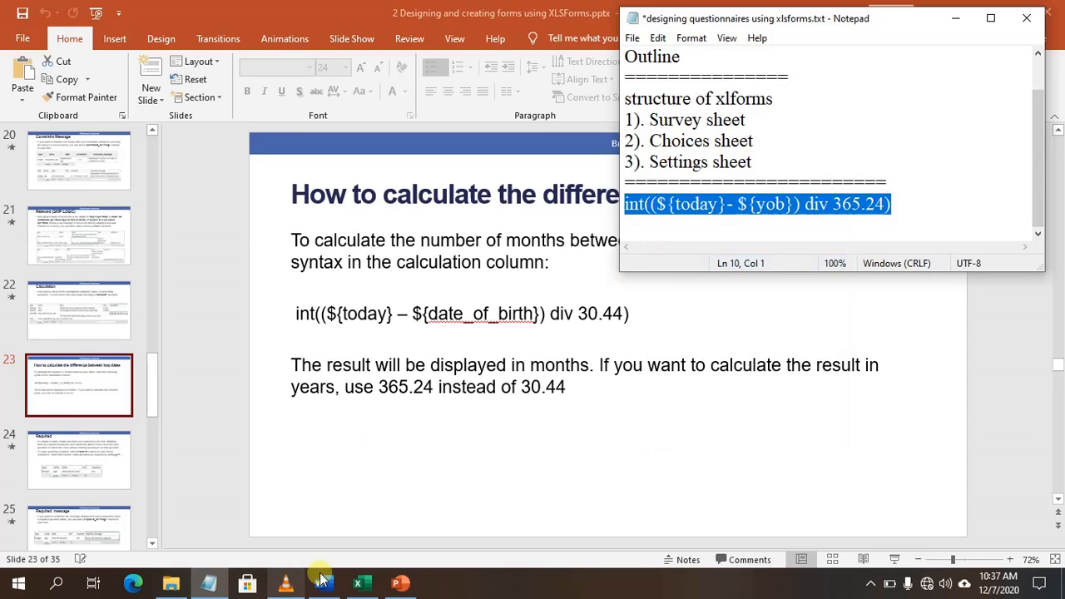
{"action": "left_click", "coordinate": [360, 584]}
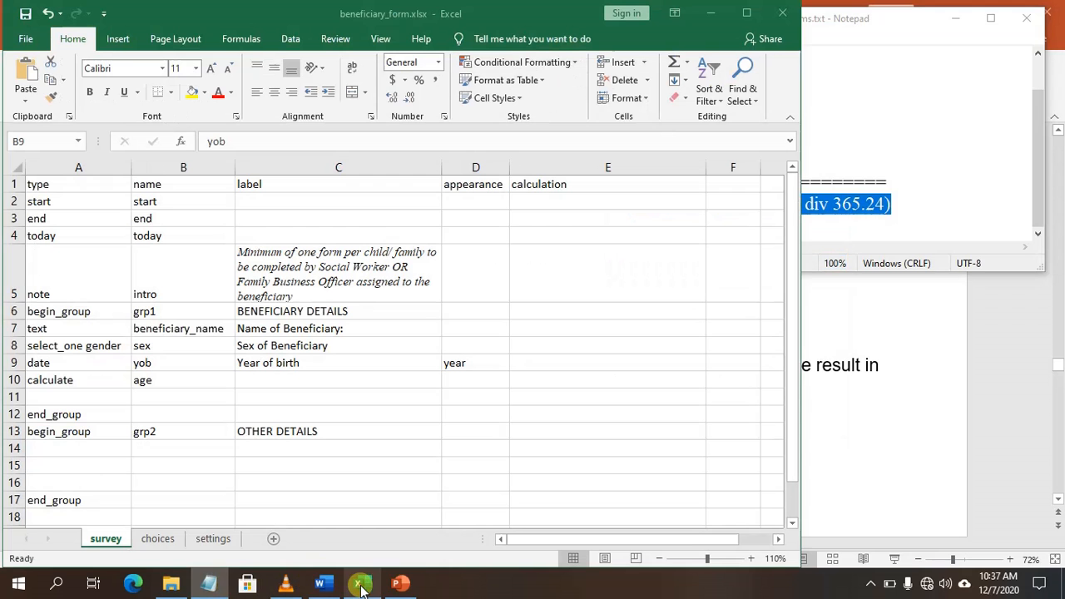
{"action": "left_click", "coordinate": [551, 358]}
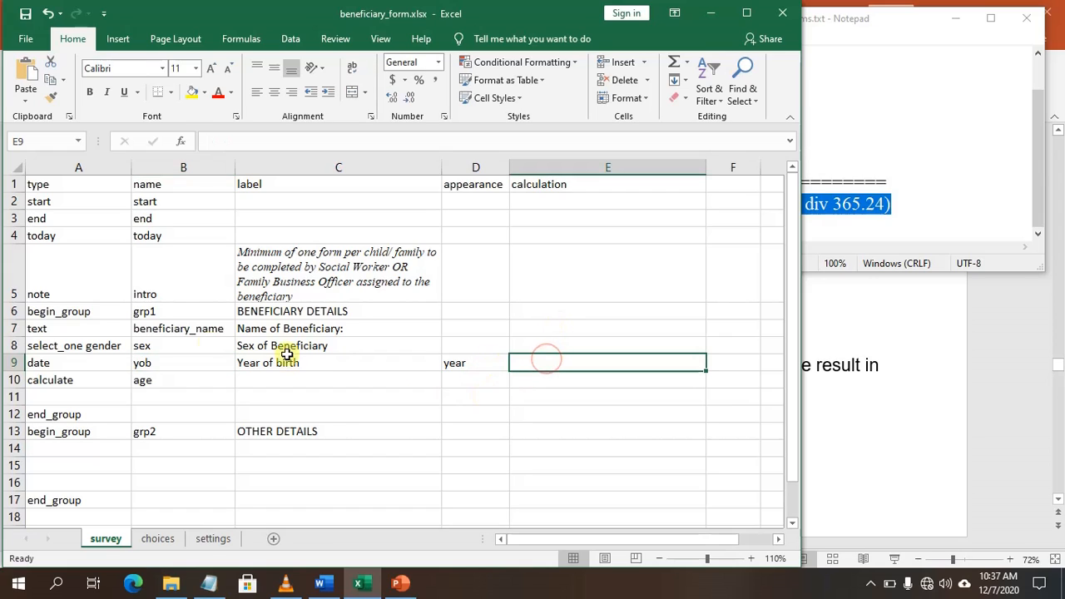
{"action": "left_click", "coordinate": [526, 380]}
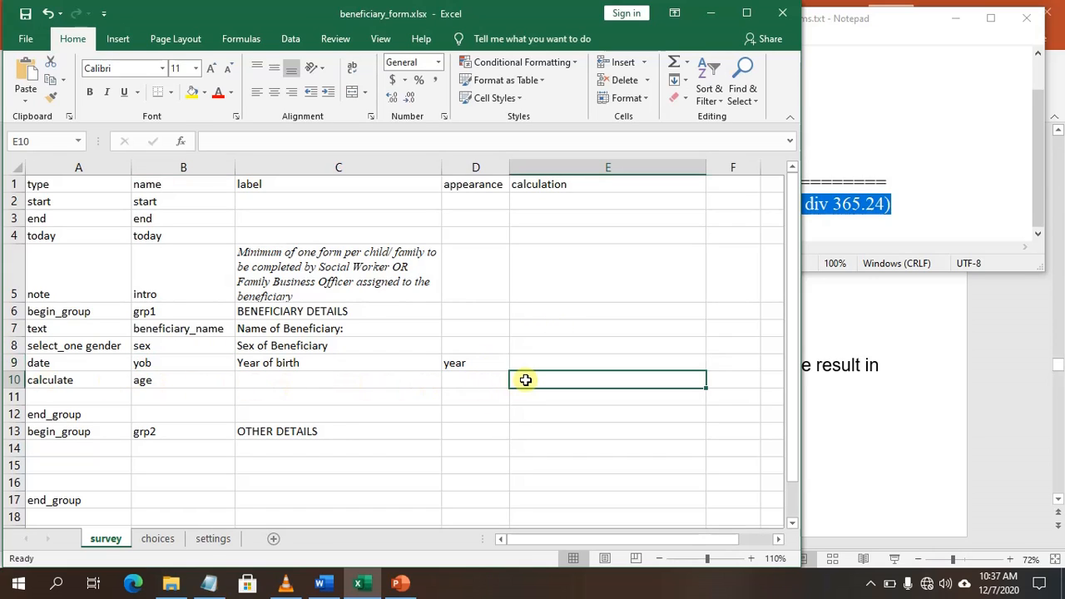
{"action": "key", "text": "ctrl+v"}
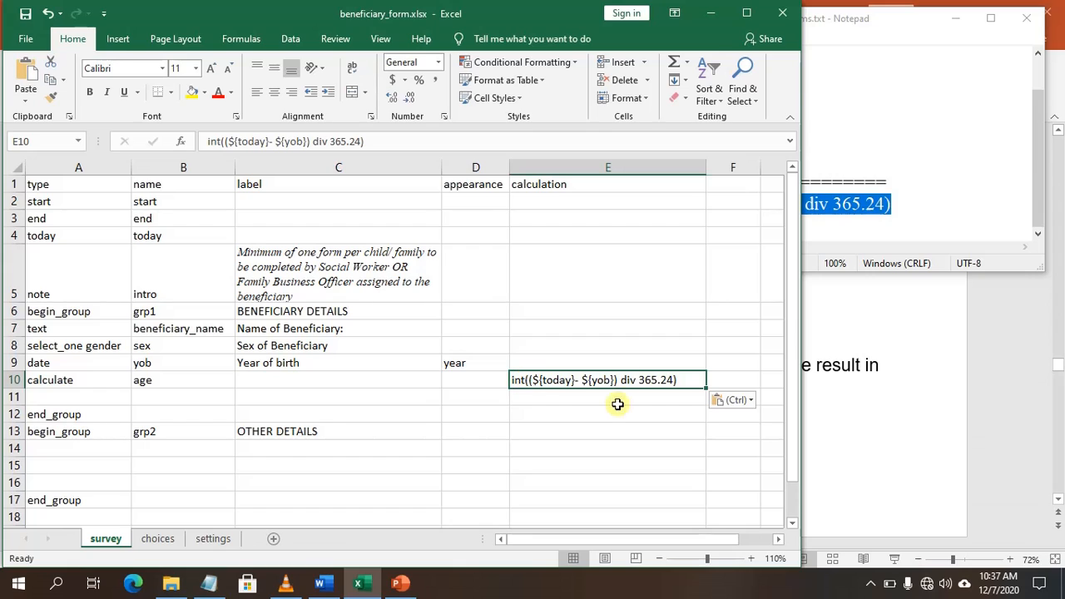
{"action": "left_click", "coordinate": [542, 399]}
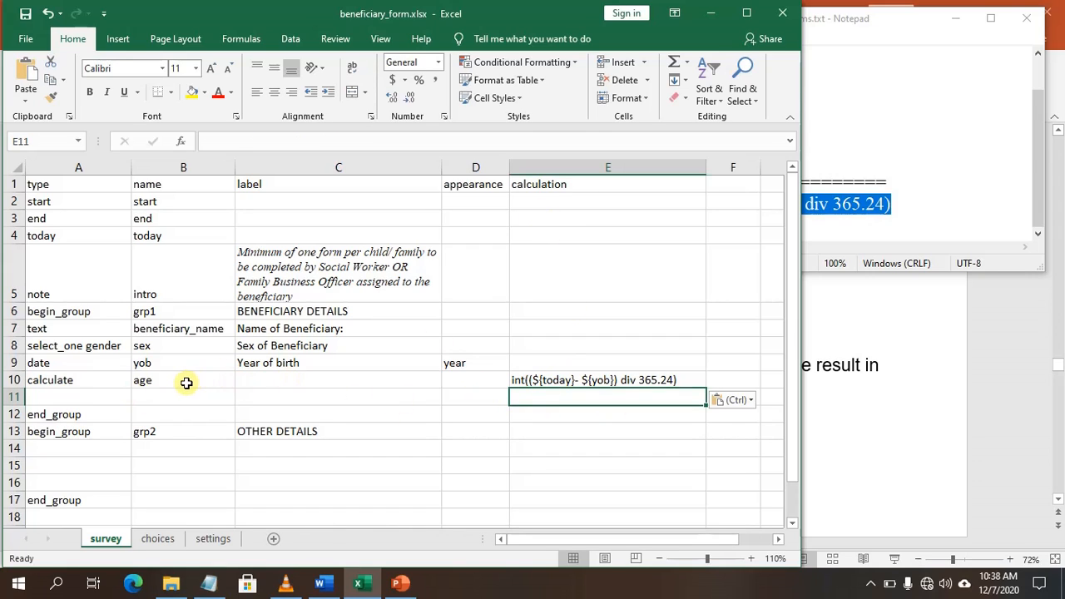
{"action": "left_click", "coordinate": [26, 13]}
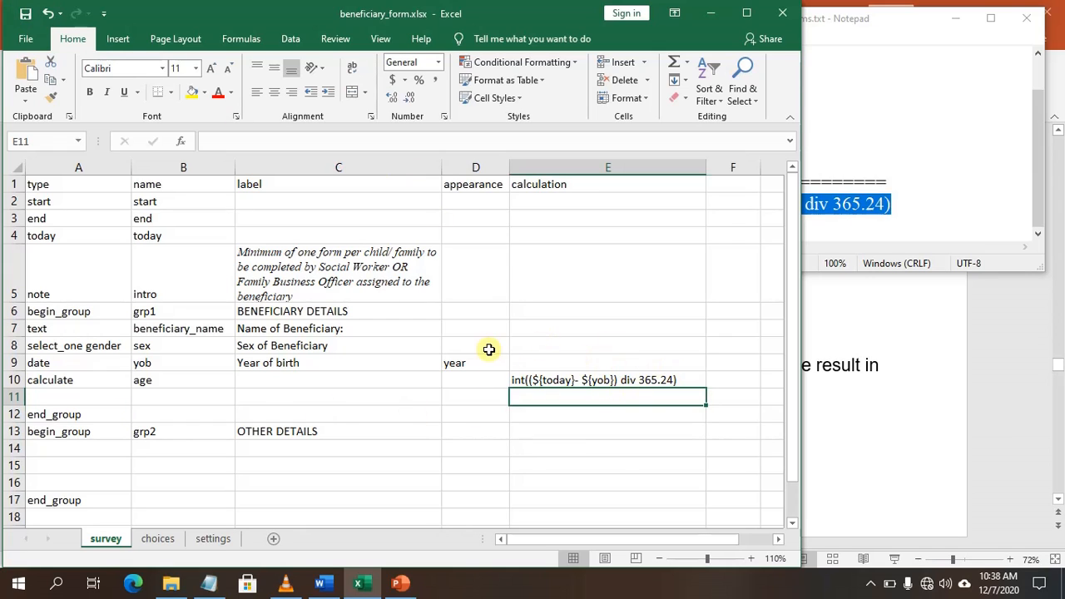
{"action": "left_click", "coordinate": [50, 393]}
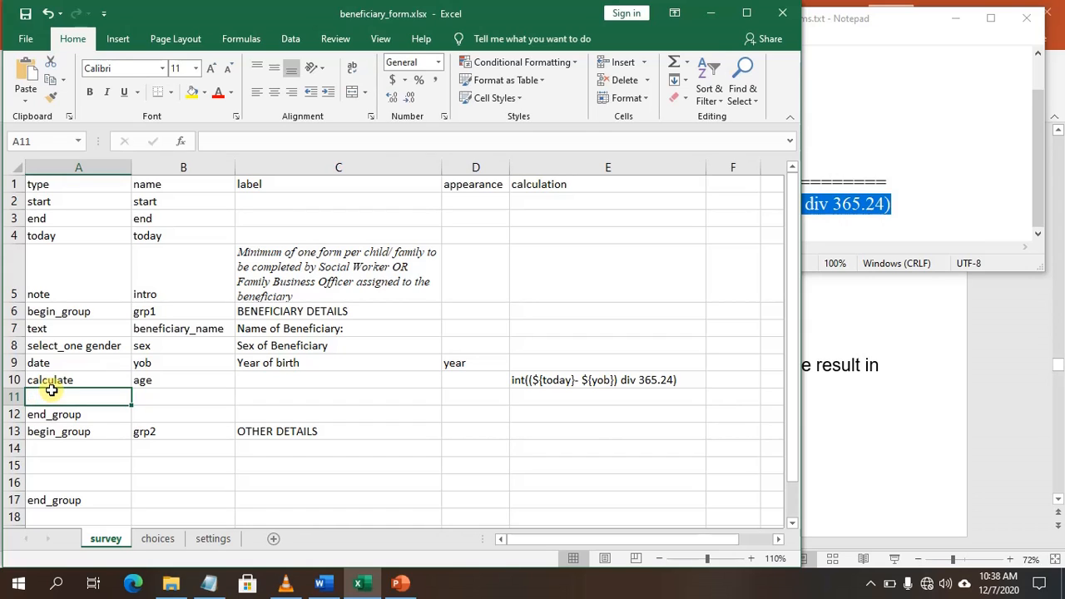
{"action": "type", "text": "age_display"}
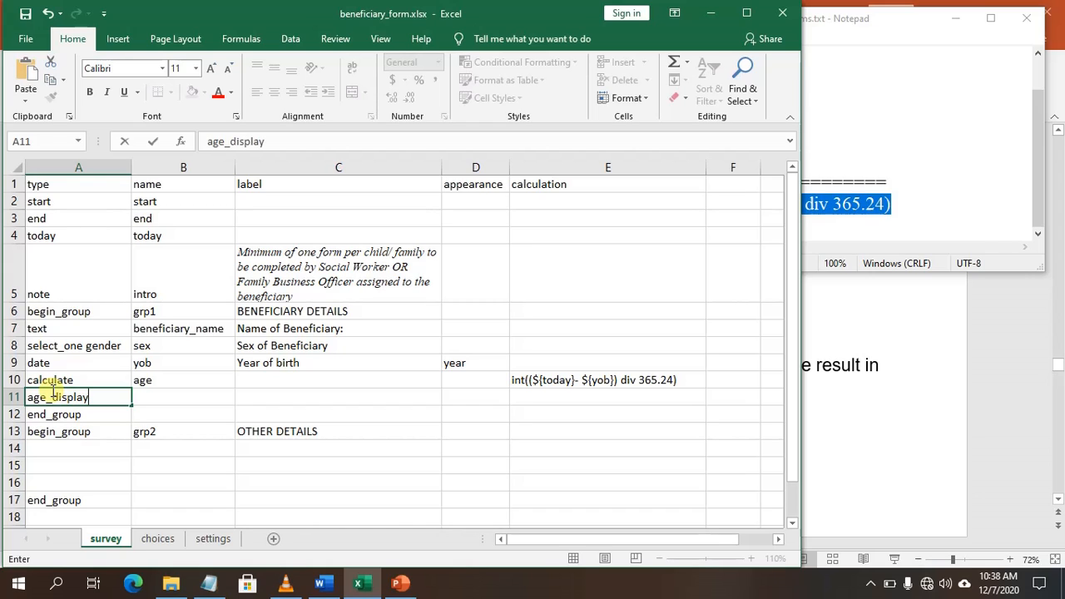
{"action": "left_click", "coordinate": [177, 401]}
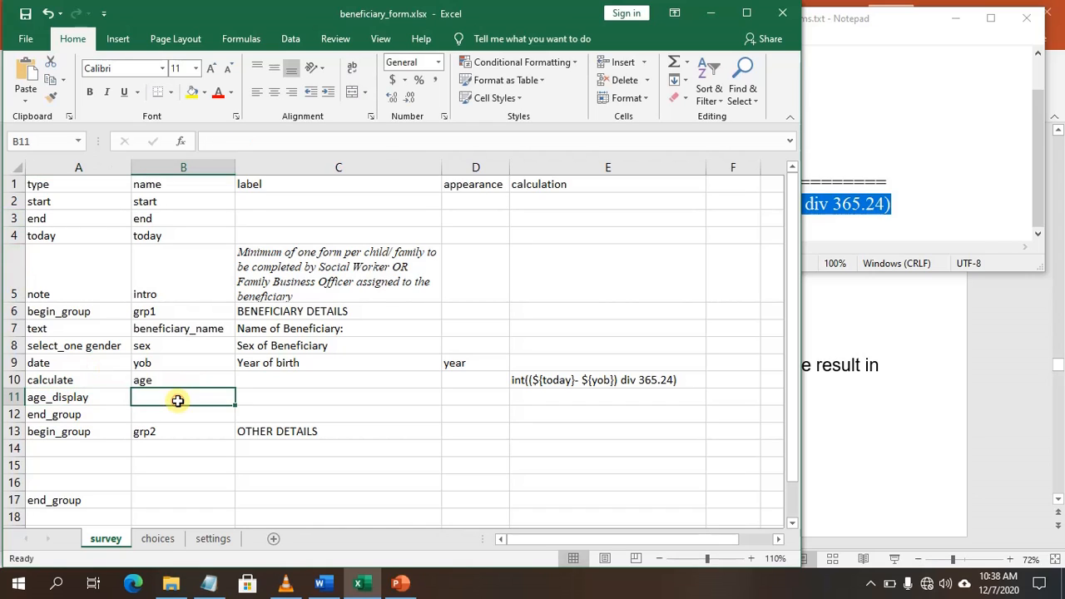
{"action": "left_click", "coordinate": [105, 399]}
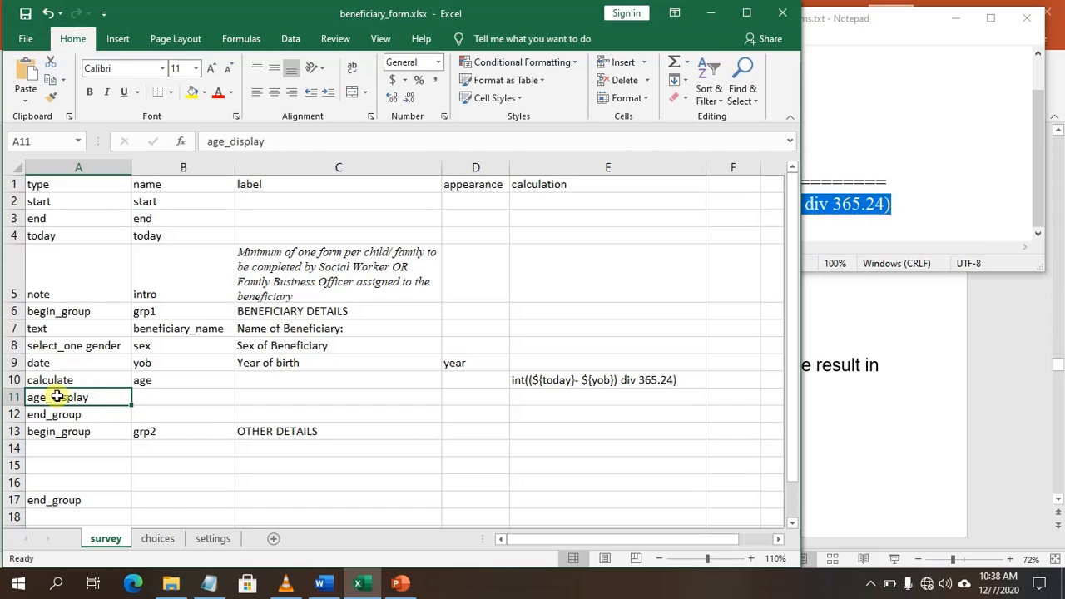
{"action": "key", "text": "Delete"}
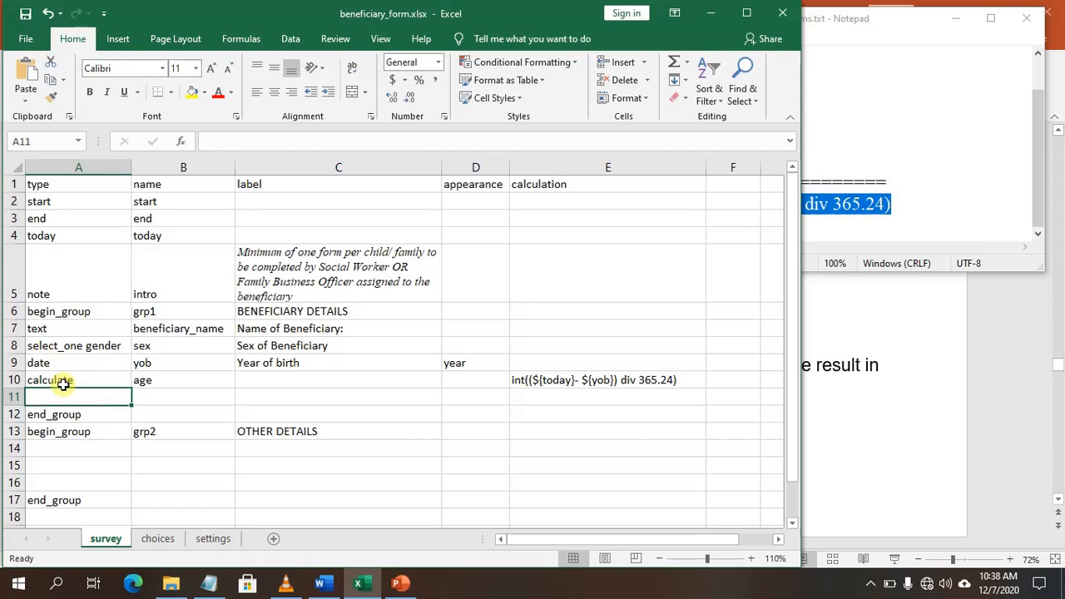
Step: Fill row 11 of the survey sheet with type note and name display_age
{"action": "type", "text": "note"}
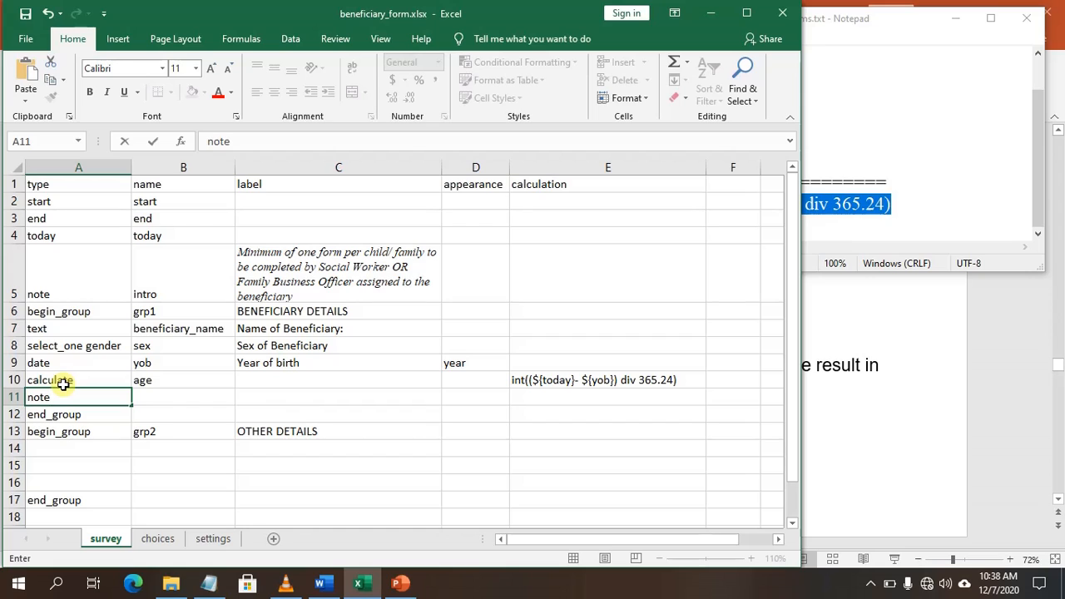
{"action": "left_click", "coordinate": [200, 397]}
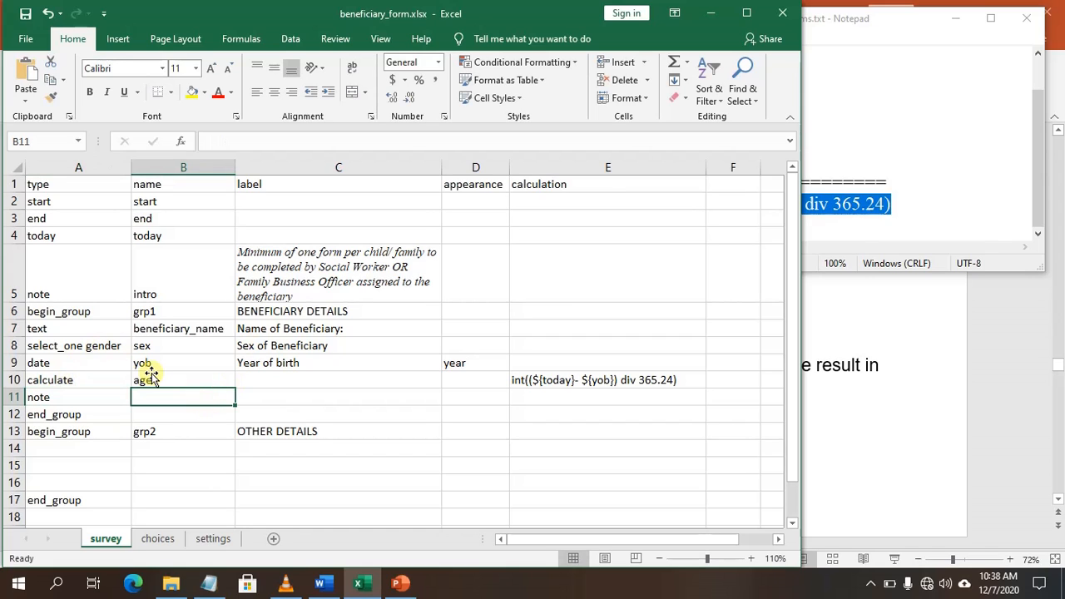
{"action": "type", "text": "display_age"}
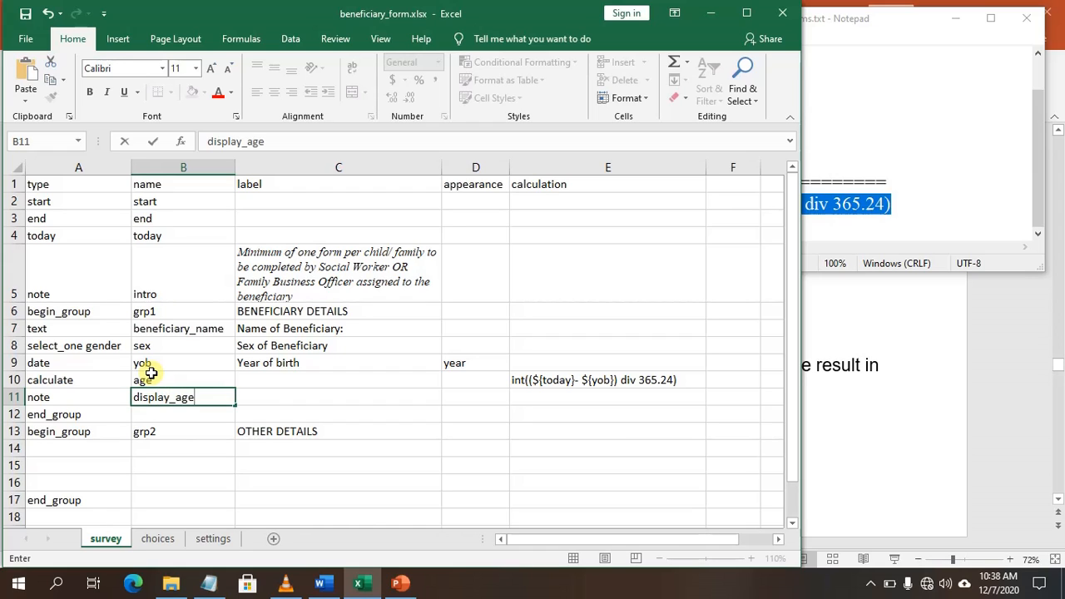
Step: Enter the label "This beneficiary is ${age} Years" for the display_age note in C11
{"action": "left_click", "coordinate": [269, 394]}
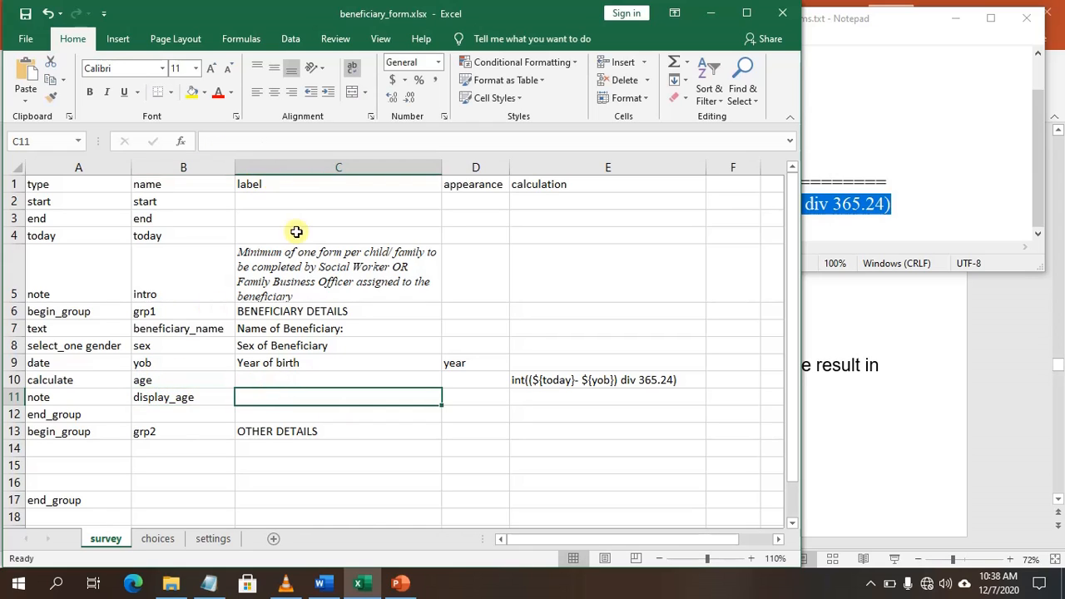
{"action": "type", "text": "This beneficiary is ${"}
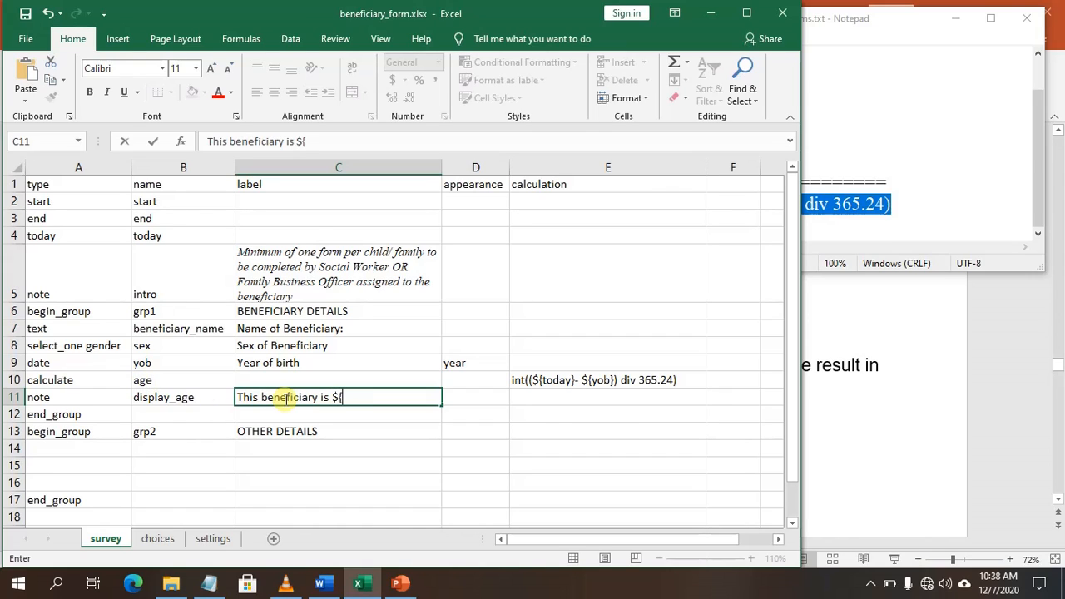
{"action": "key", "text": "Left"}
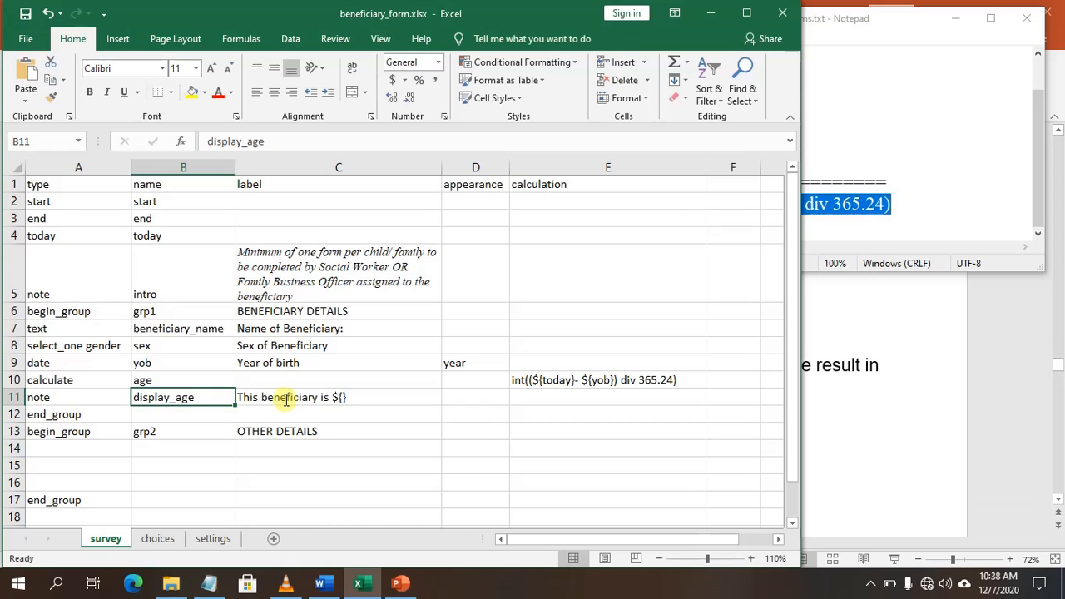
{"action": "left_click", "coordinate": [323, 398]}
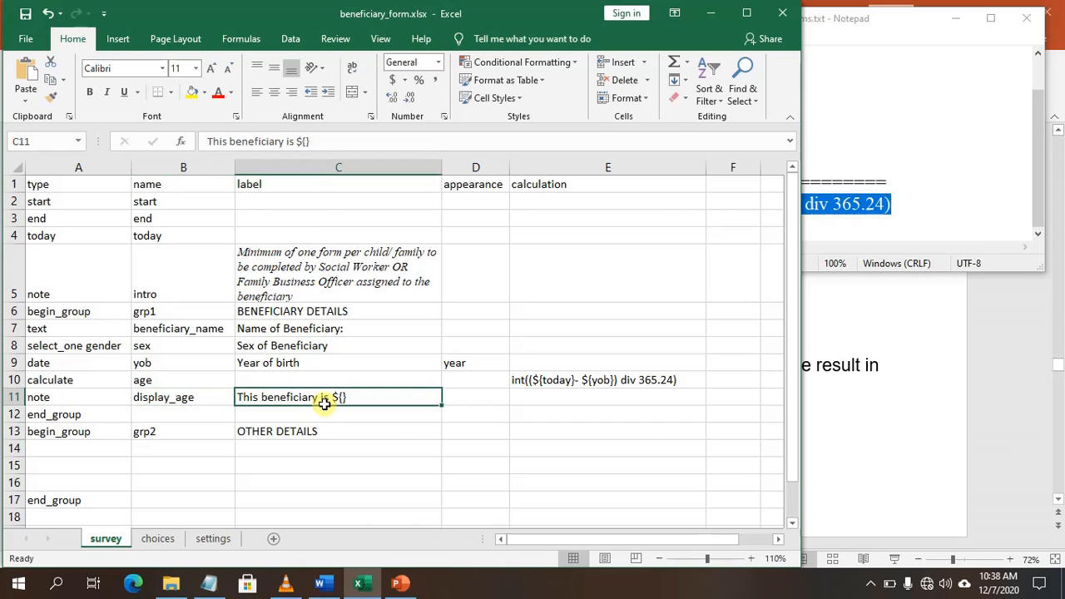
{"action": "left_click", "coordinate": [308, 140]}
{"action": "type", "text": "a"}
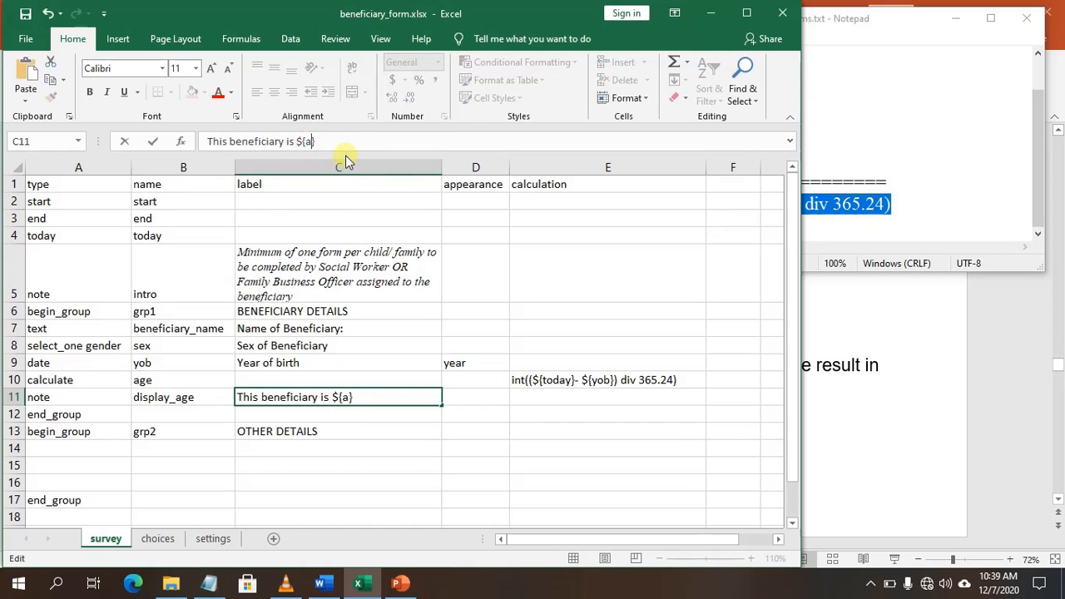
{"action": "type", "text": "ge"}
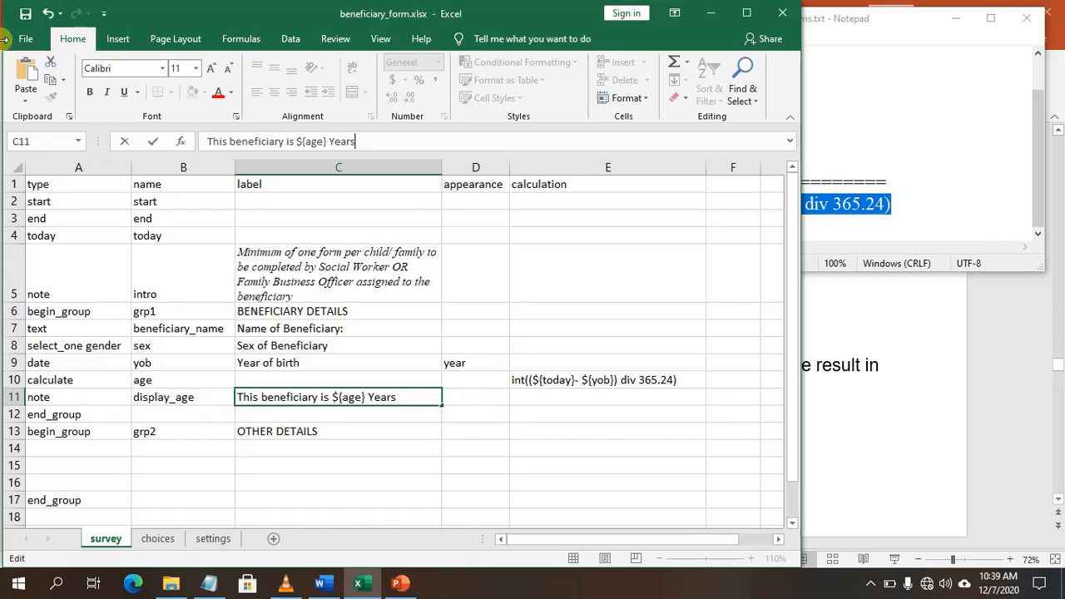
Step: Commit the display_age label in C11 and save the workbook
{"action": "left_click", "coordinate": [24, 14]}
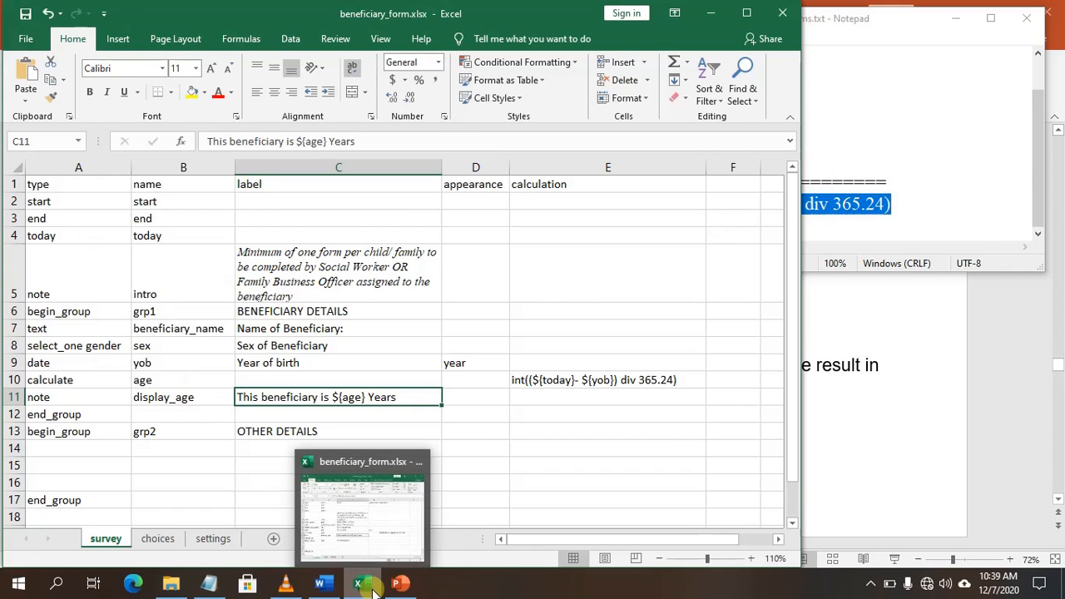
{"action": "left_click", "coordinate": [841, 335]}
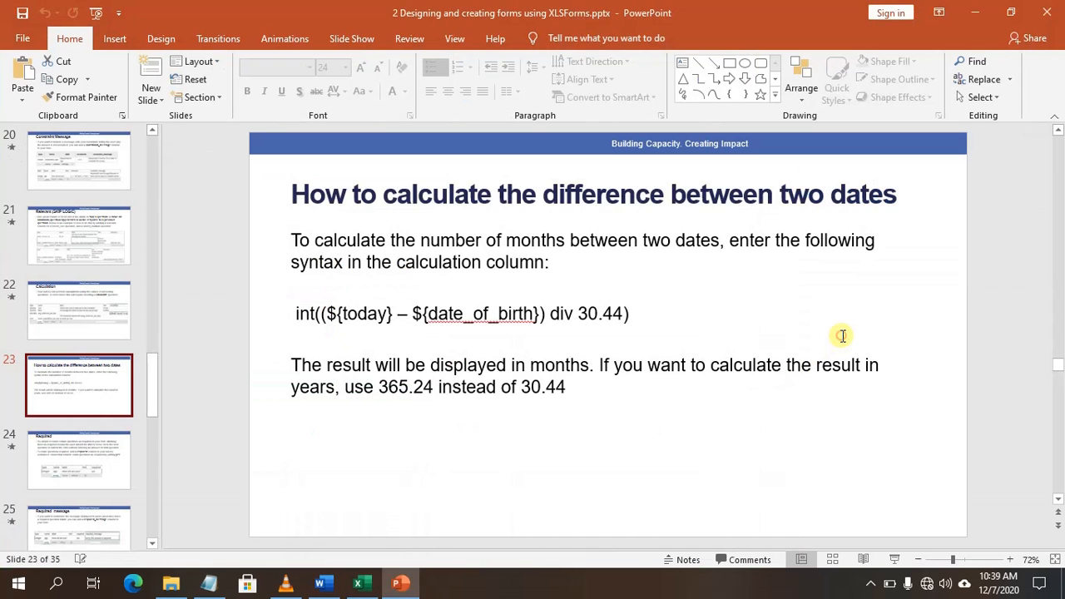
{"action": "left_click", "coordinate": [357, 583]}
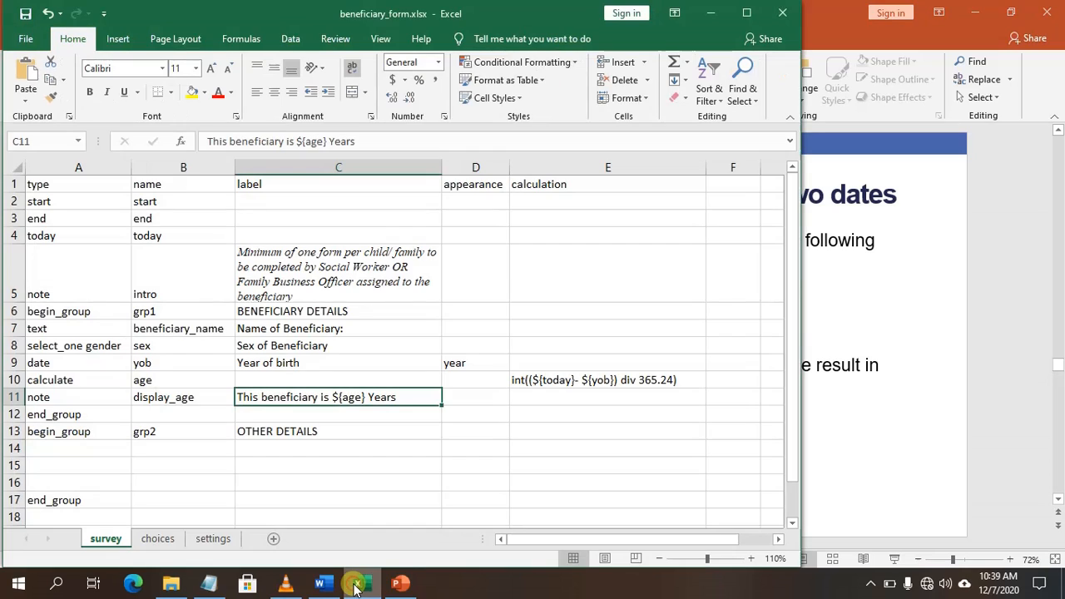
Step: Switch to the Word questionnaire and add "(Tick only one)" after "Is the child in school/out of school", italicising the words inside the brackets
{"action": "left_click", "coordinate": [321, 583]}
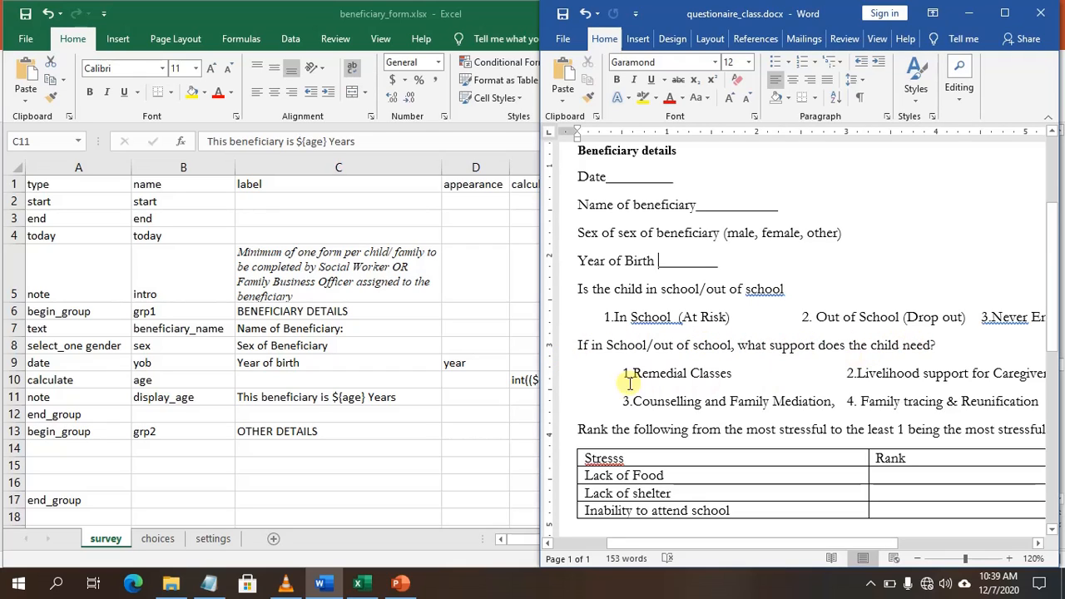
{"action": "left_click", "coordinate": [792, 288]}
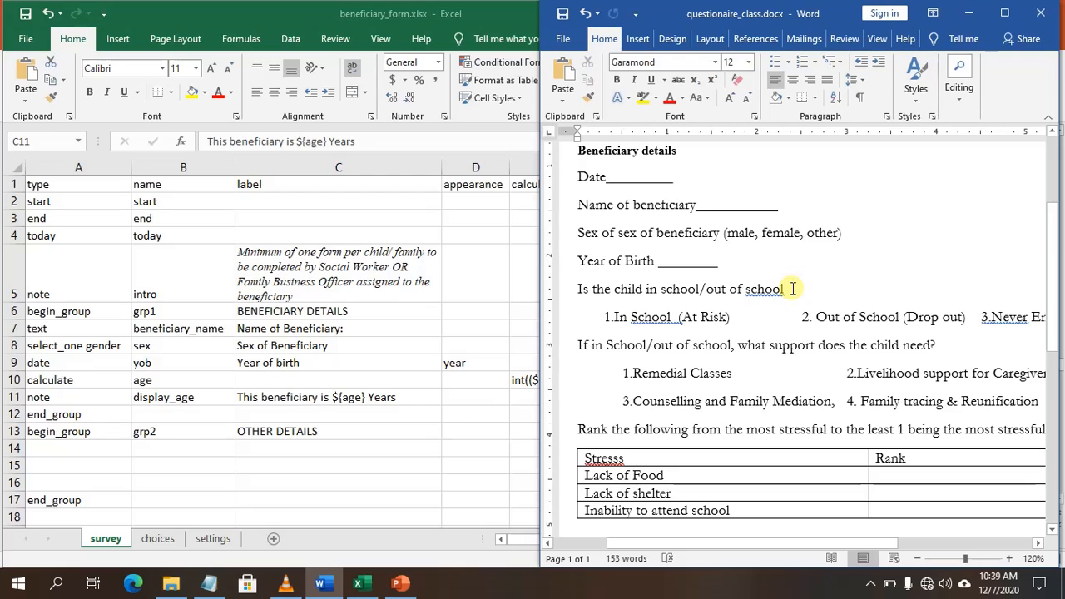
{"action": "type", "text": "(Tick only one"}
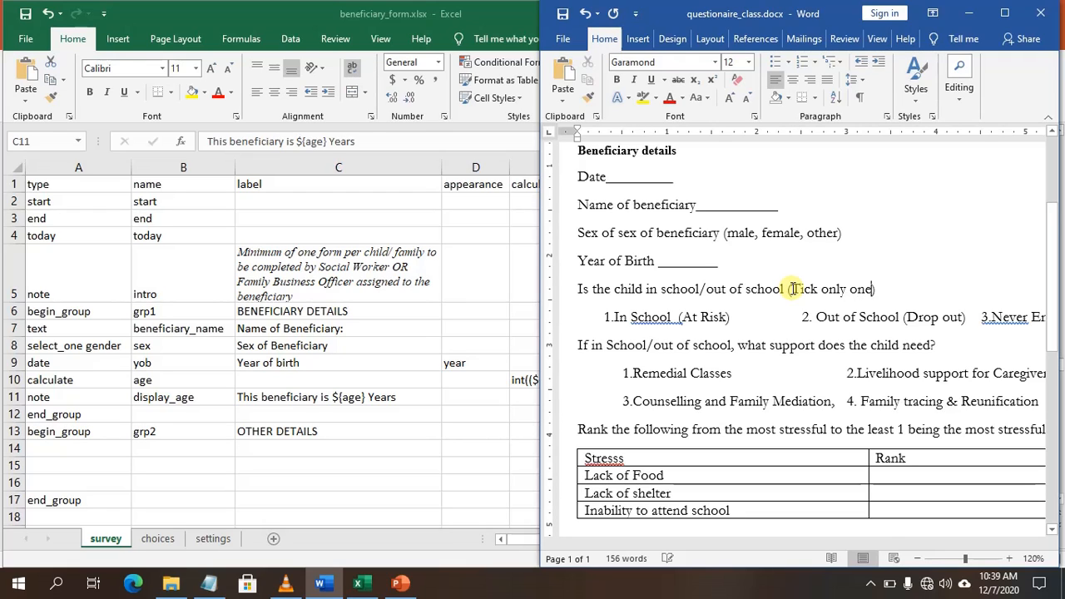
{"action": "left_click_drag", "start_coordinate": [792, 289], "coordinate": [871, 290]}
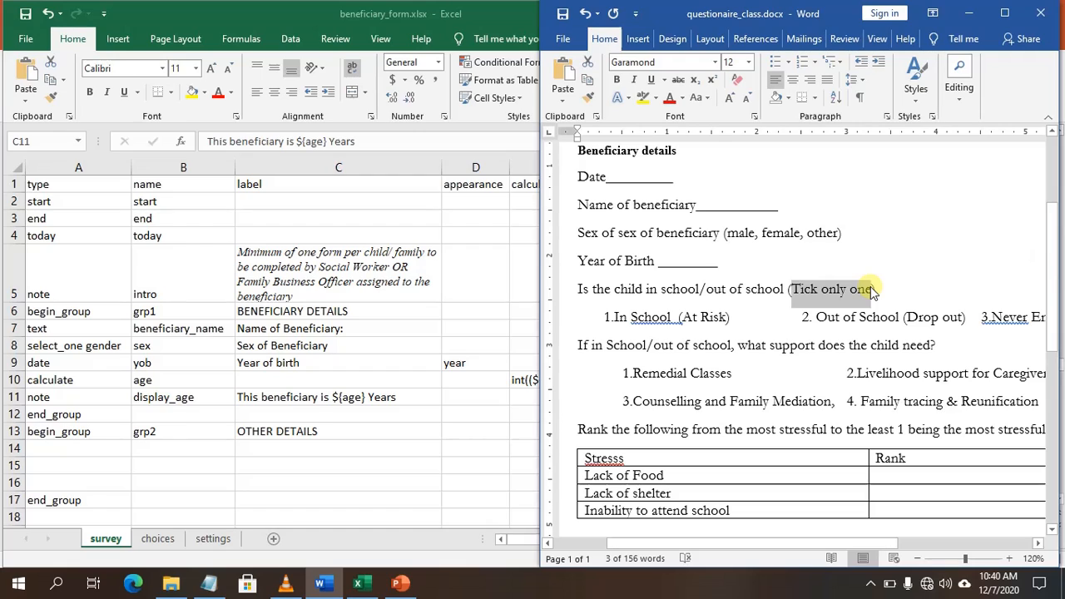
{"action": "key", "text": "ctrl+i"}
{"action": "left_click", "coordinate": [892, 280]}
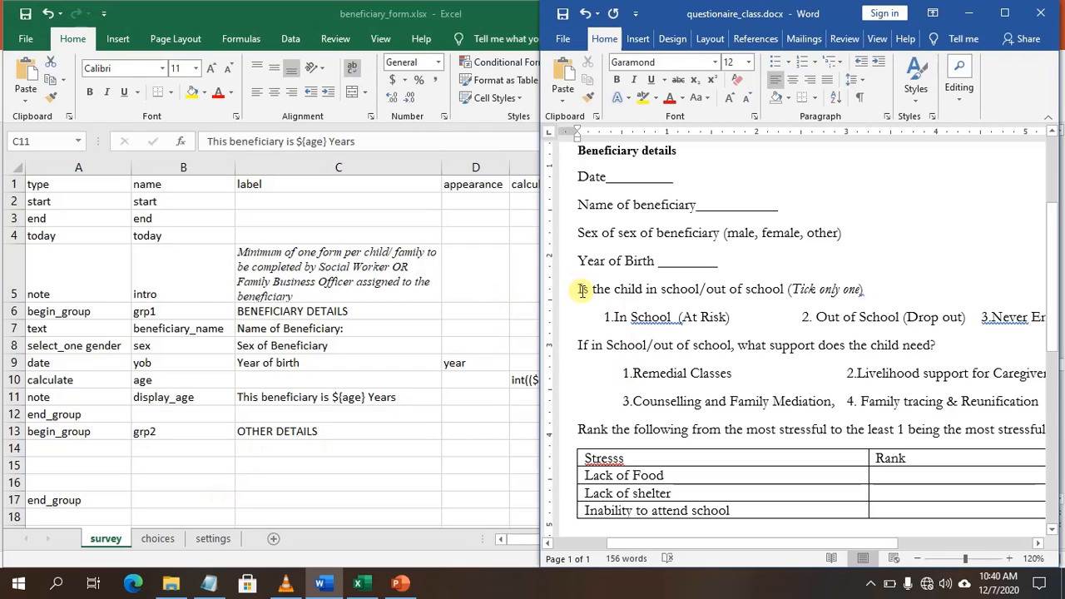
Step: Copy the question "Is the child in school/out of school" into label cell C12 of a new Excel row inserted above the first end_group
{"action": "left_click_drag", "start_coordinate": [582, 290], "coordinate": [773, 292]}
{"action": "key", "text": "ctrl+c"}
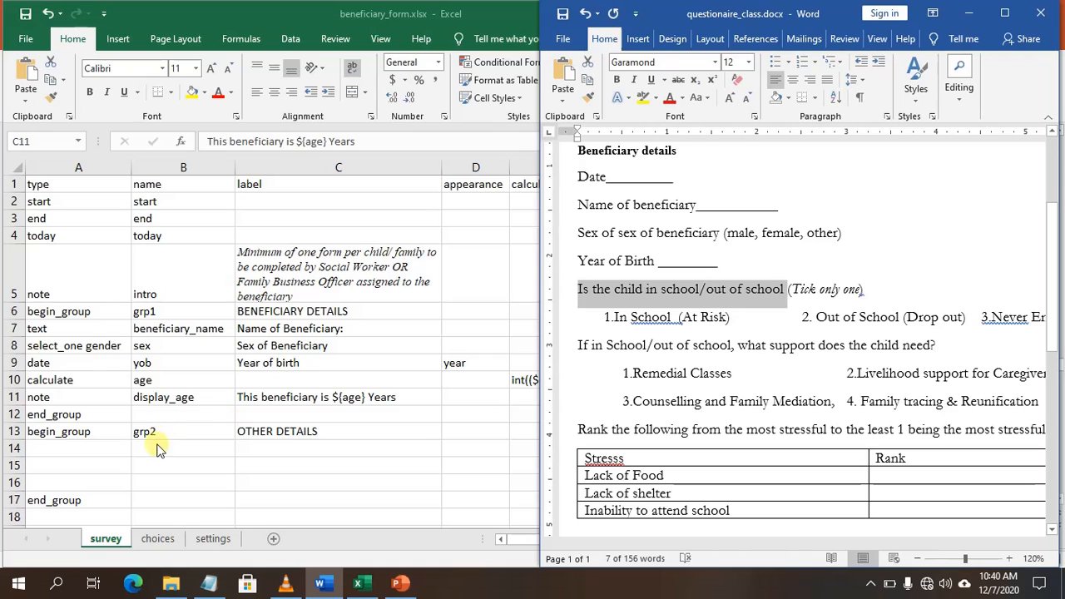
{"action": "right_click", "coordinate": [13, 414]}
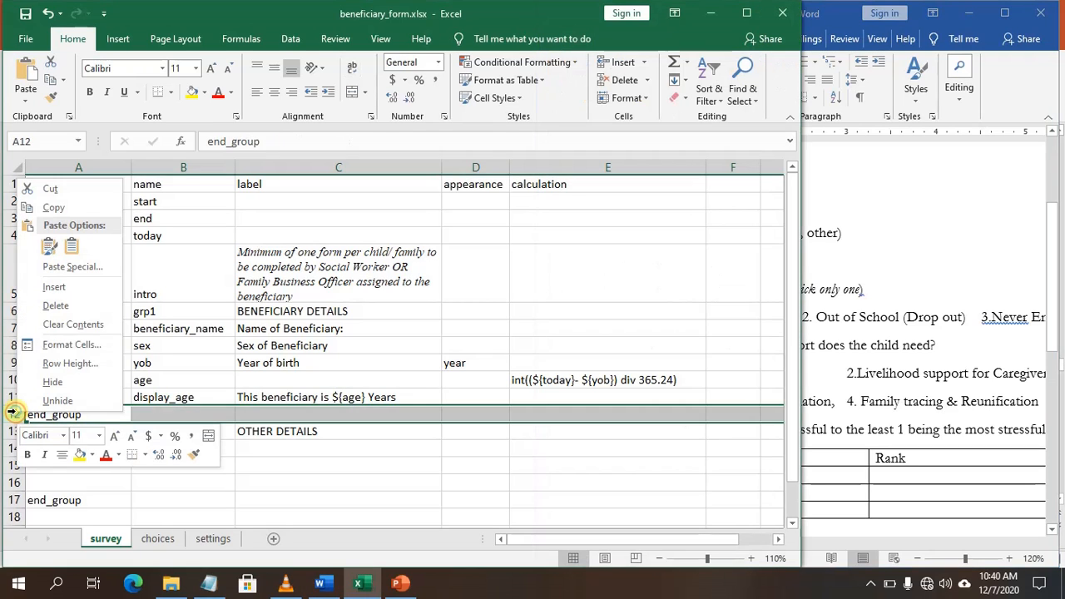
{"action": "left_click", "coordinate": [54, 287]}
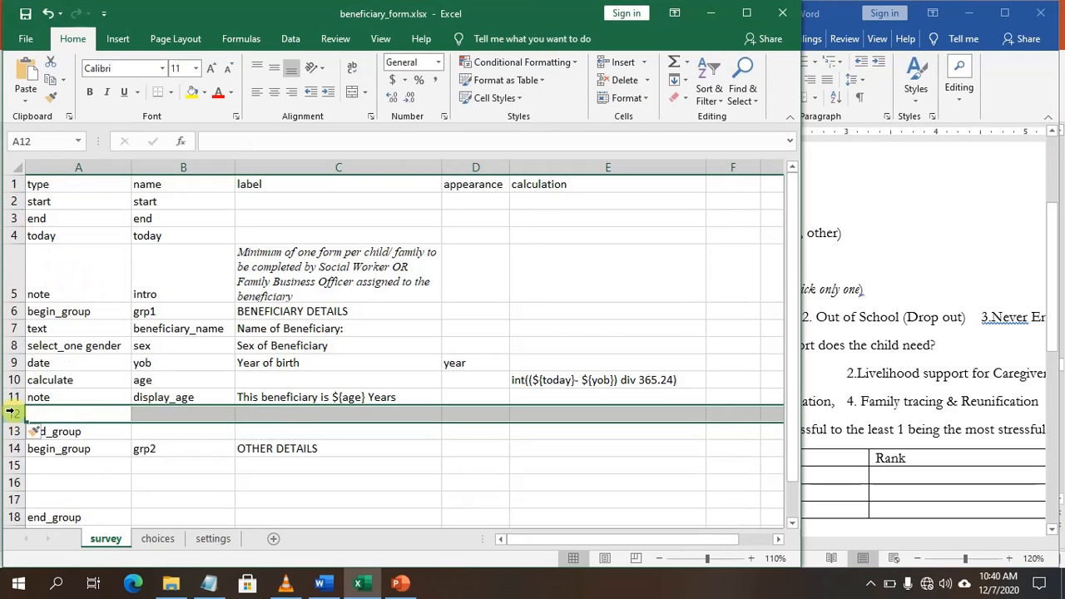
{"action": "left_click", "coordinate": [275, 414]}
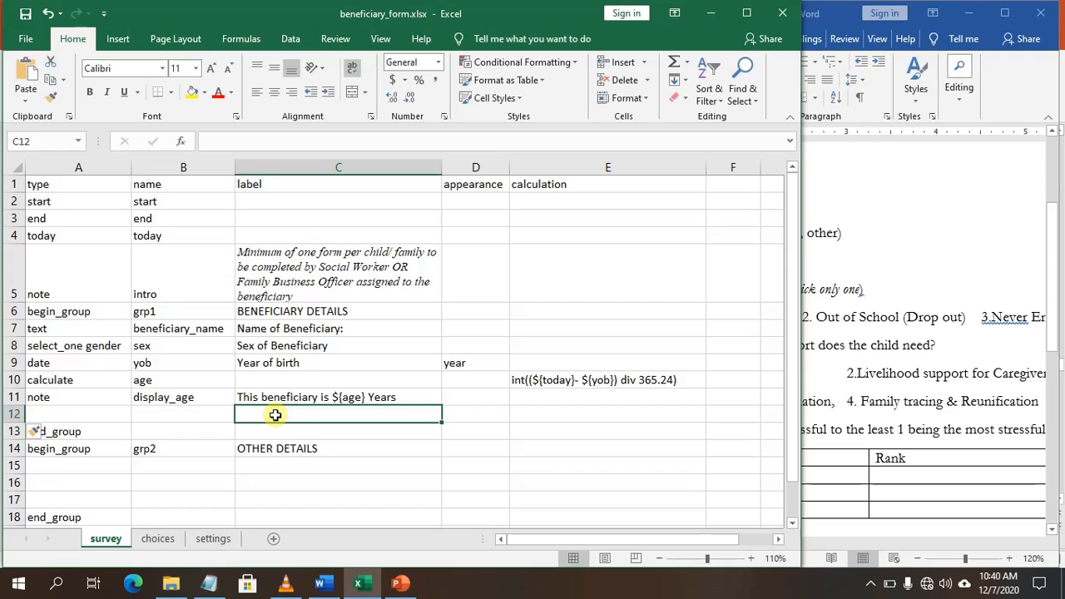
{"action": "key", "text": "ctrl+v"}
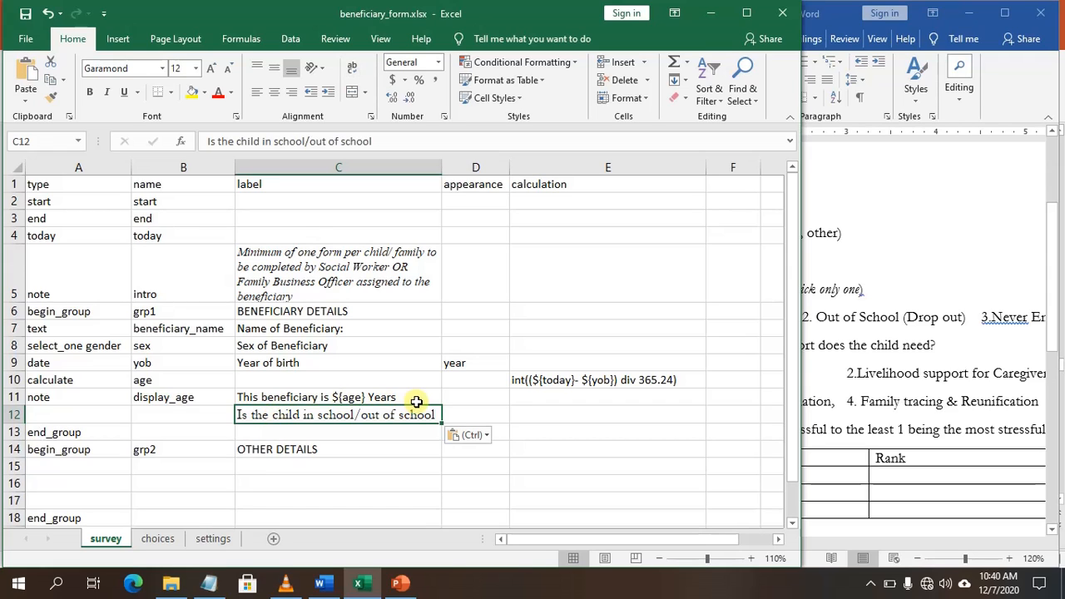
Step: Insert a new column before appearance on the survey sheet and give it the header hint
{"action": "left_click", "coordinate": [479, 166]}
{"action": "right_click", "coordinate": [481, 166]}
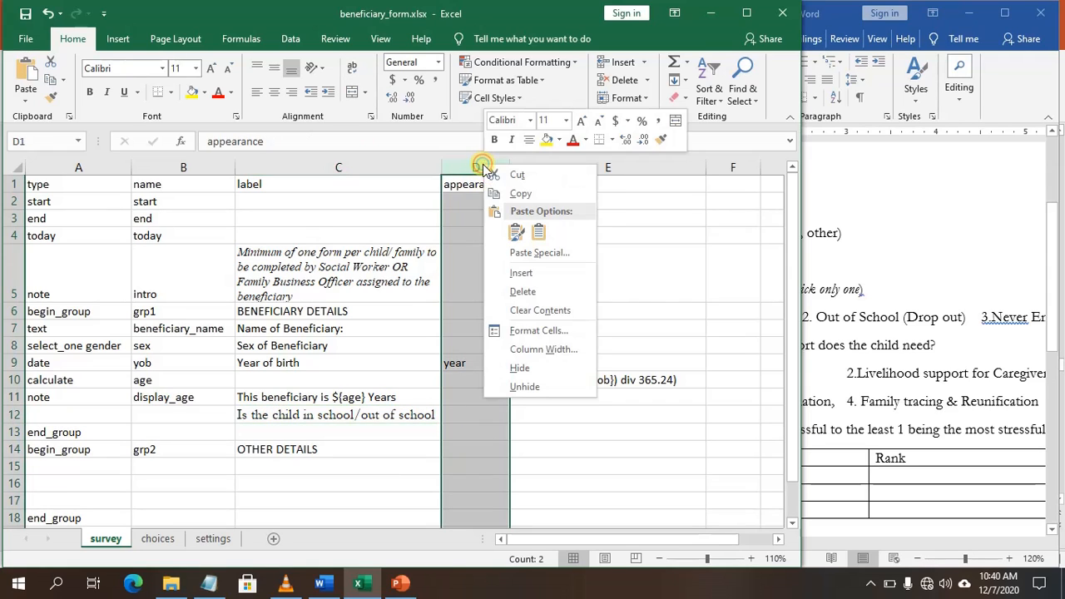
{"action": "left_click", "coordinate": [521, 273]}
{"action": "left_click_drag", "start_coordinate": [510, 167], "coordinate": [649, 167]}
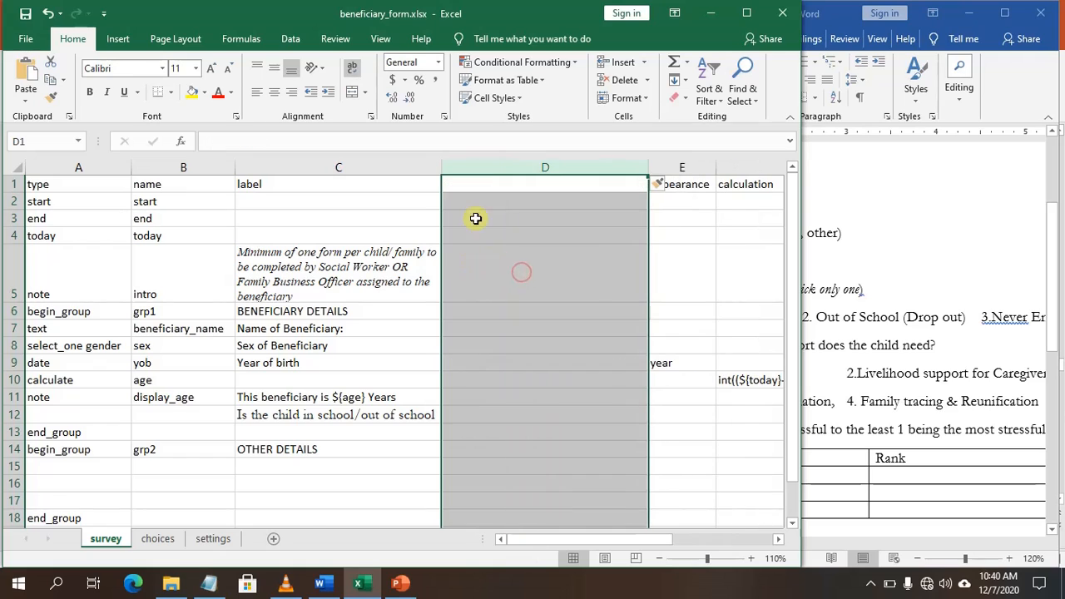
{"action": "left_click", "coordinate": [486, 183]}
{"action": "double_click", "coordinate": [486, 183]}
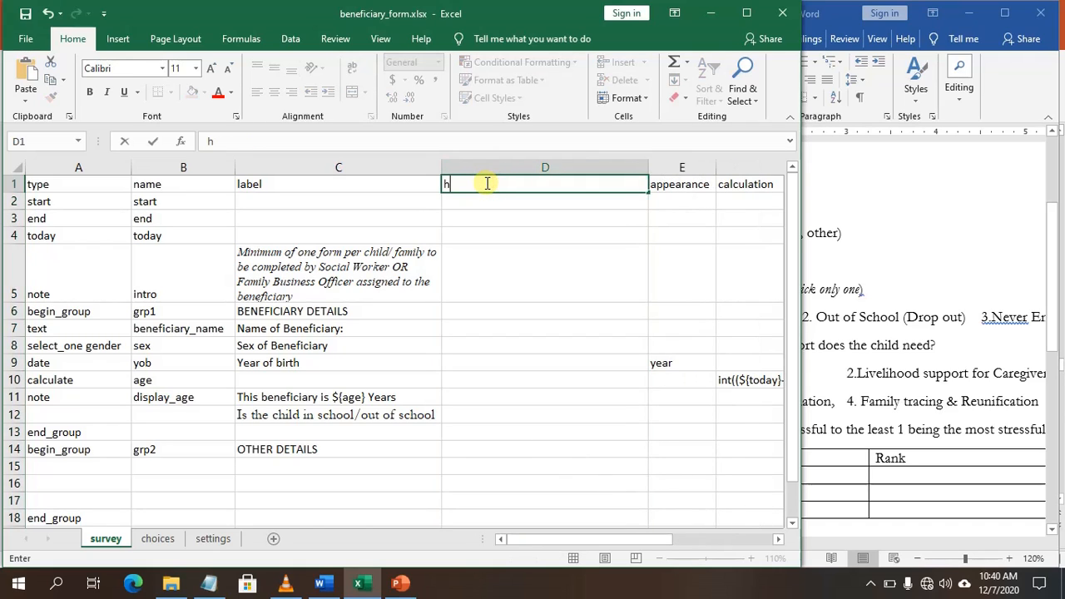
{"action": "left_click", "coordinate": [646, 167]}
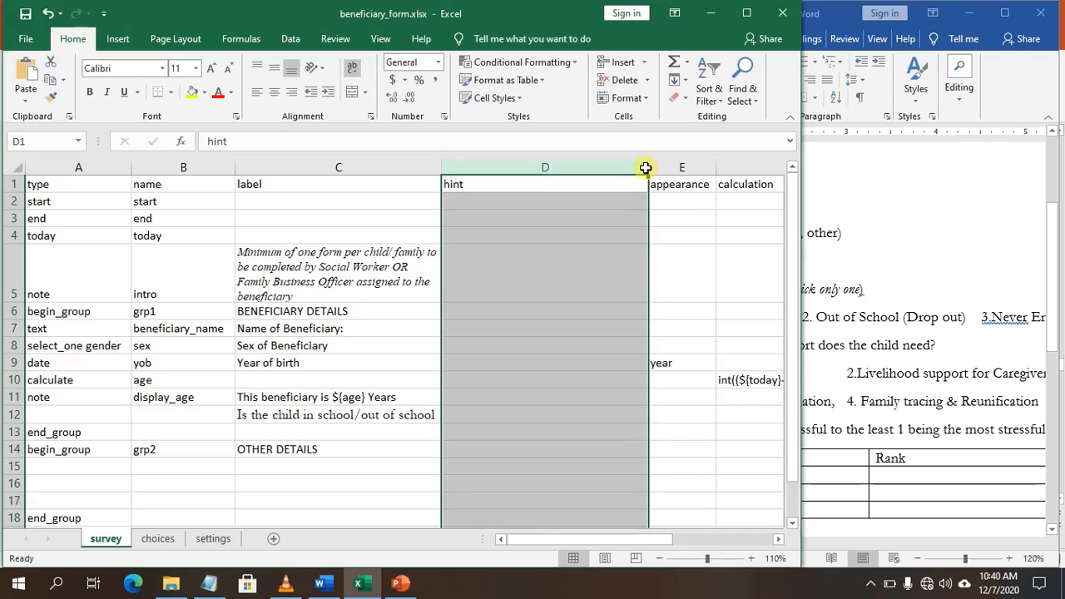
Step: Narrow the hint column and copy "Tick only one" from the Word questionnaire into the hint cell of the school question in row 12
{"action": "double_click", "coordinate": [648, 168]}
{"action": "left_click_drag", "start_coordinate": [471, 167], "coordinate": [548, 168]}
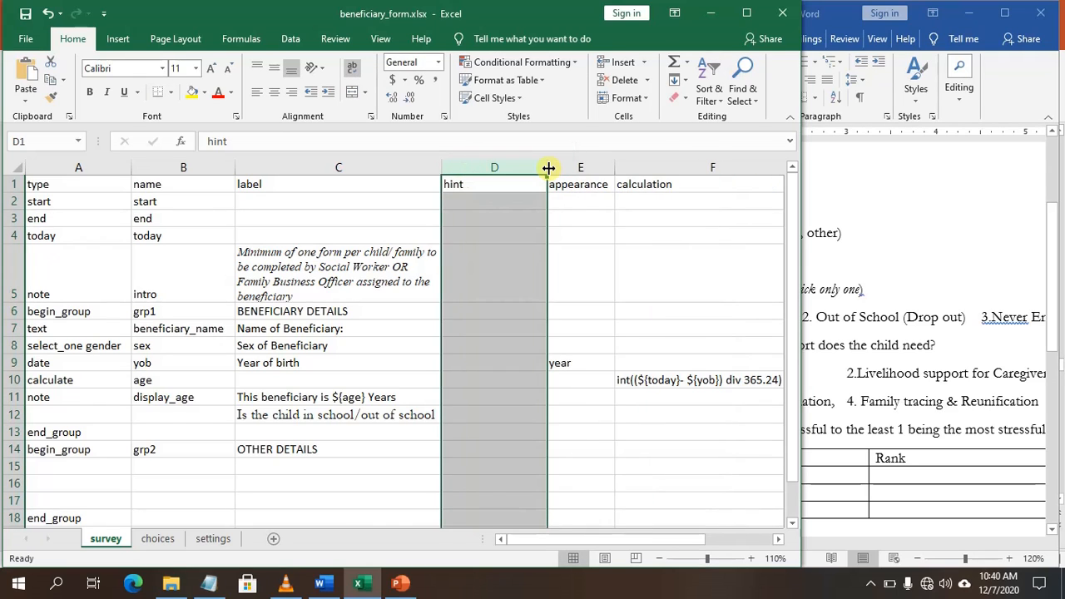
{"action": "left_click", "coordinate": [876, 272]}
{"action": "left_click_drag", "start_coordinate": [791, 288], "coordinate": [852, 285]}
{"action": "key", "text": "ctrl+c"}
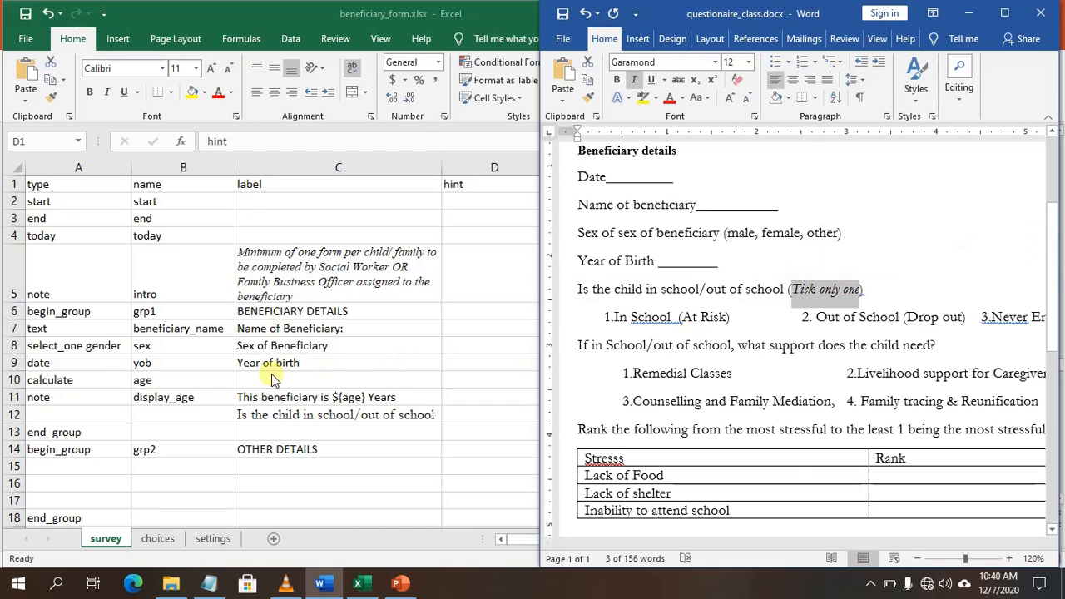
{"action": "left_click", "coordinate": [352, 396]}
{"action": "left_click", "coordinate": [350, 414]}
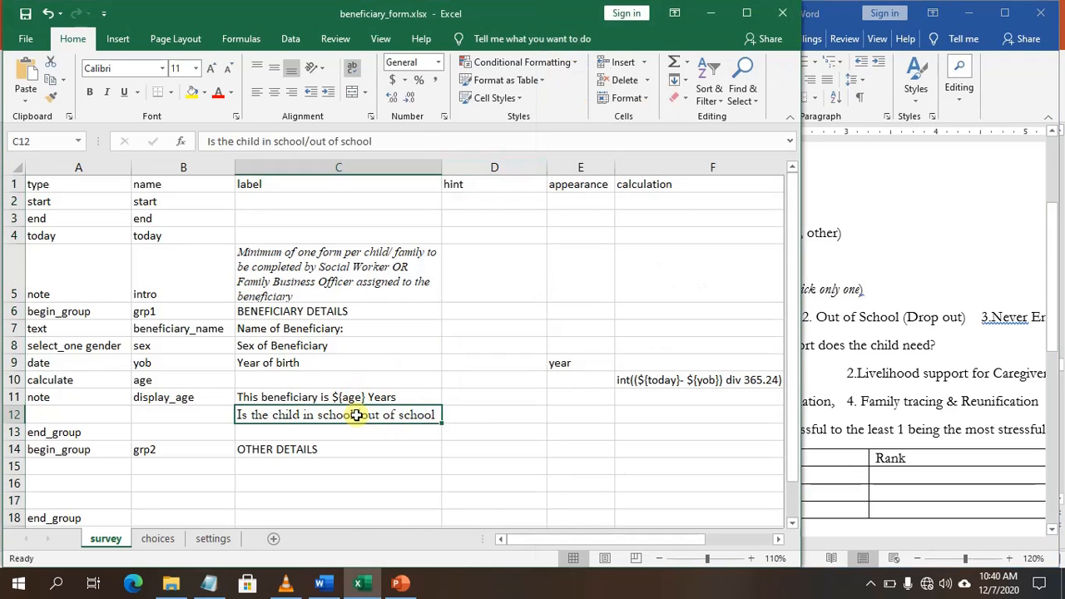
{"action": "left_click", "coordinate": [489, 413]}
{"action": "key", "text": "ctrl+v"}
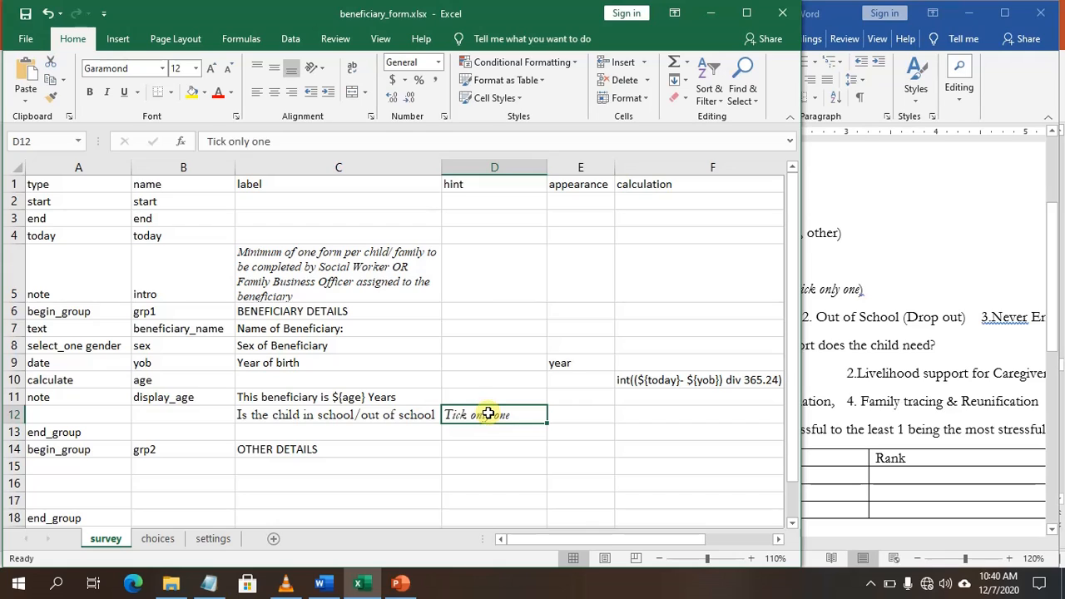
Step: Name the school question in row 12 of the survey sheet education_status
{"action": "left_click", "coordinate": [190, 412]}
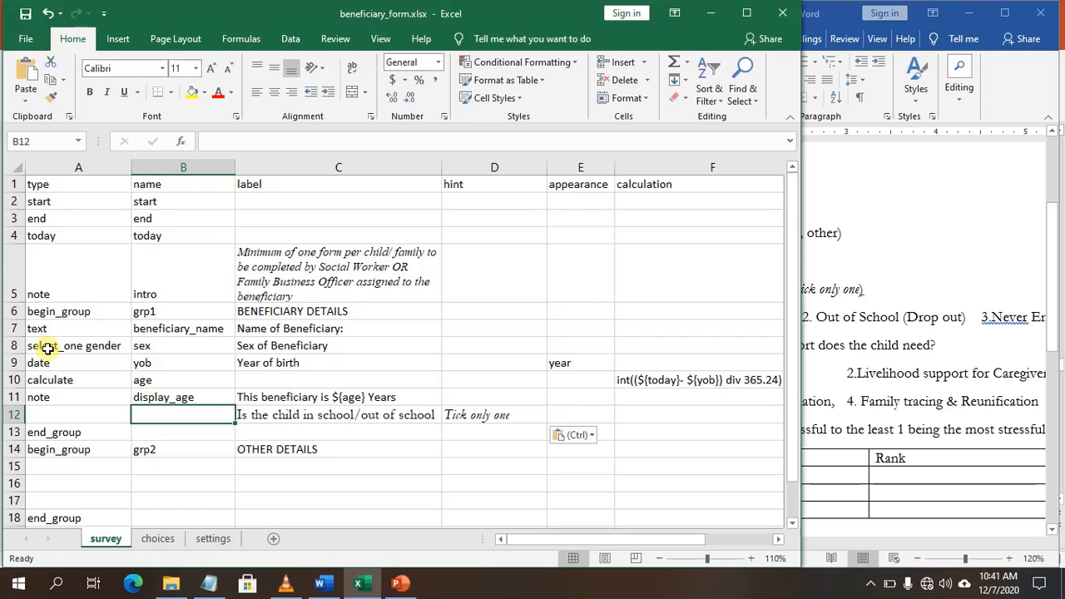
{"action": "type", "text": "school"}
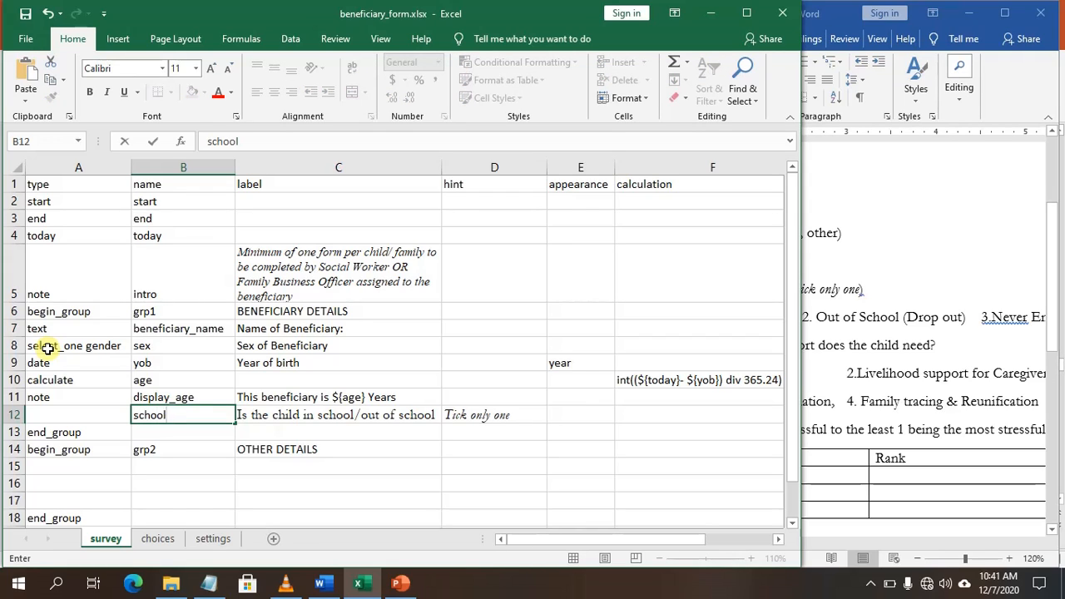
{"action": "type", "text": "_stat"}
{"action": "key", "text": "BackSpace"}
{"action": "key", "text": "BackSpace"}
{"action": "key", "text": "BackSpace"}
{"action": "key", "text": "BackSpace"}
{"action": "key", "text": "BackSpace"}
{"action": "key", "text": "BackSpace"}
{"action": "key", "text": "BackSpace"}
{"action": "type", "text": "at"}
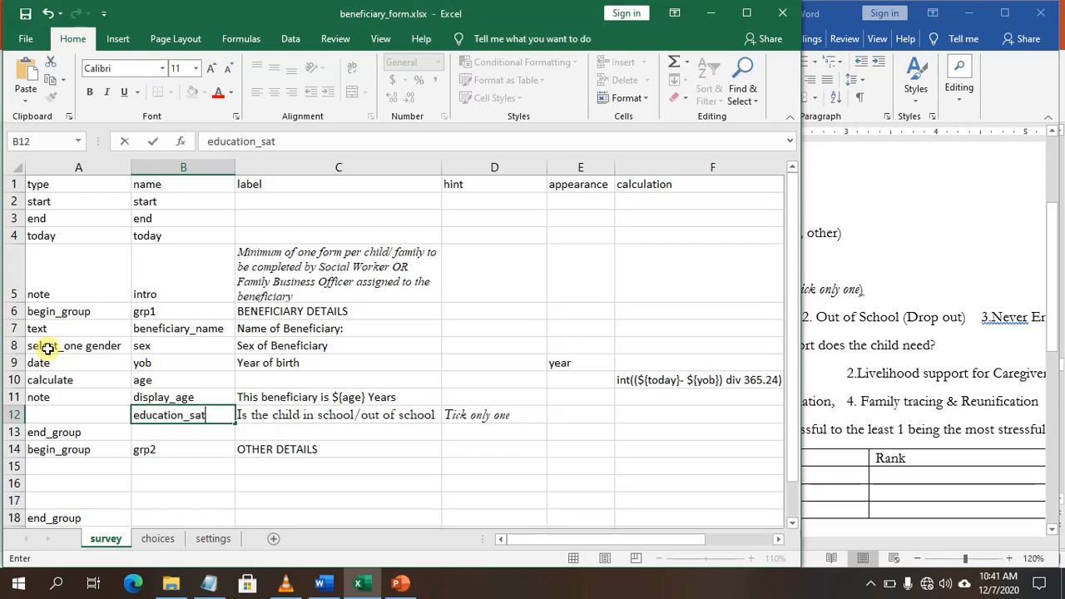
{"action": "key", "text": "BackSpace"}
{"action": "key", "text": "BackSpace"}
{"action": "type", "text": "tatus"}
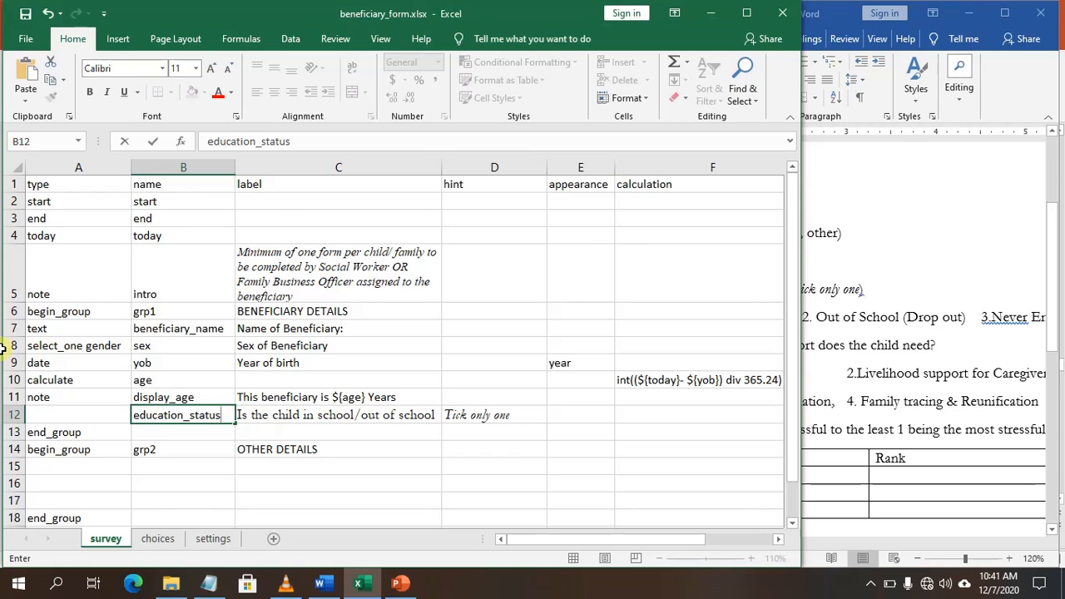
Step: Enter select_one as the type of the education_status question, without the gender list name
{"action": "left_click", "coordinate": [68, 415]}
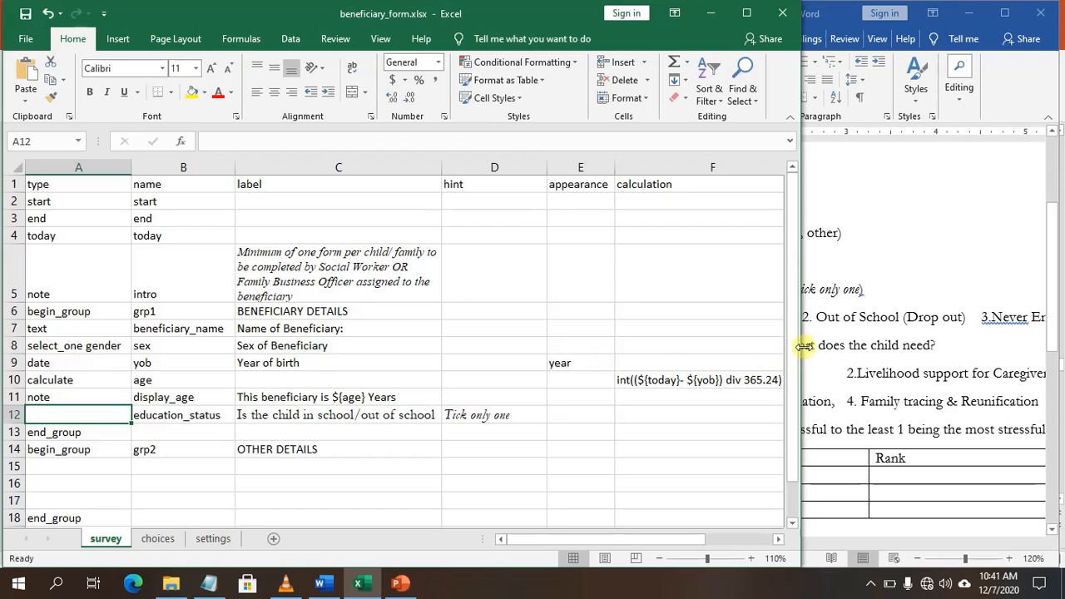
{"action": "left_click", "coordinate": [876, 271]}
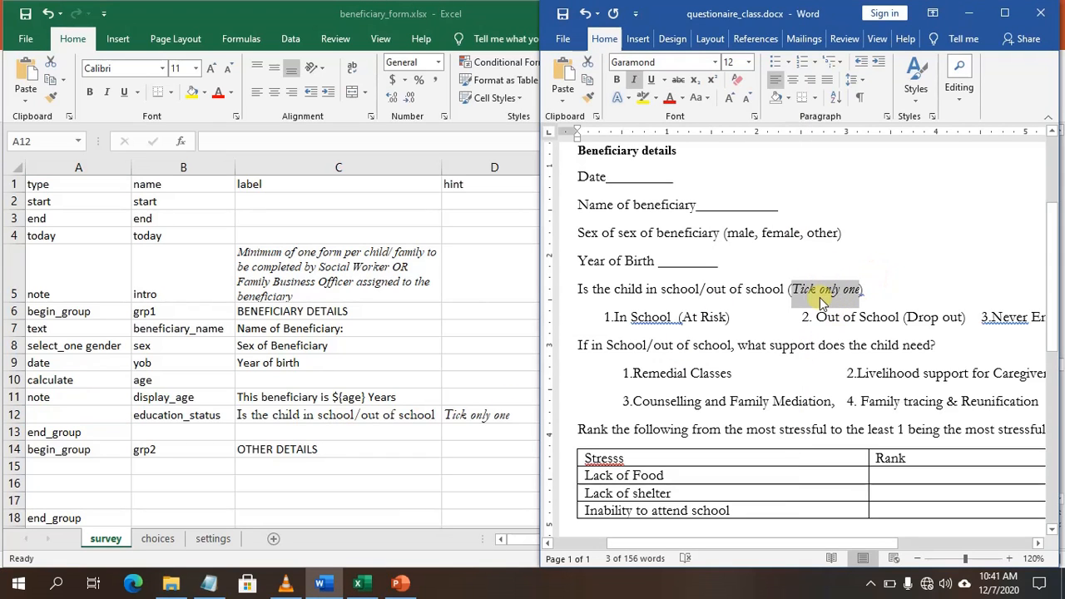
{"action": "left_click", "coordinate": [37, 418]}
{"action": "type", "text": "select_one gender"}
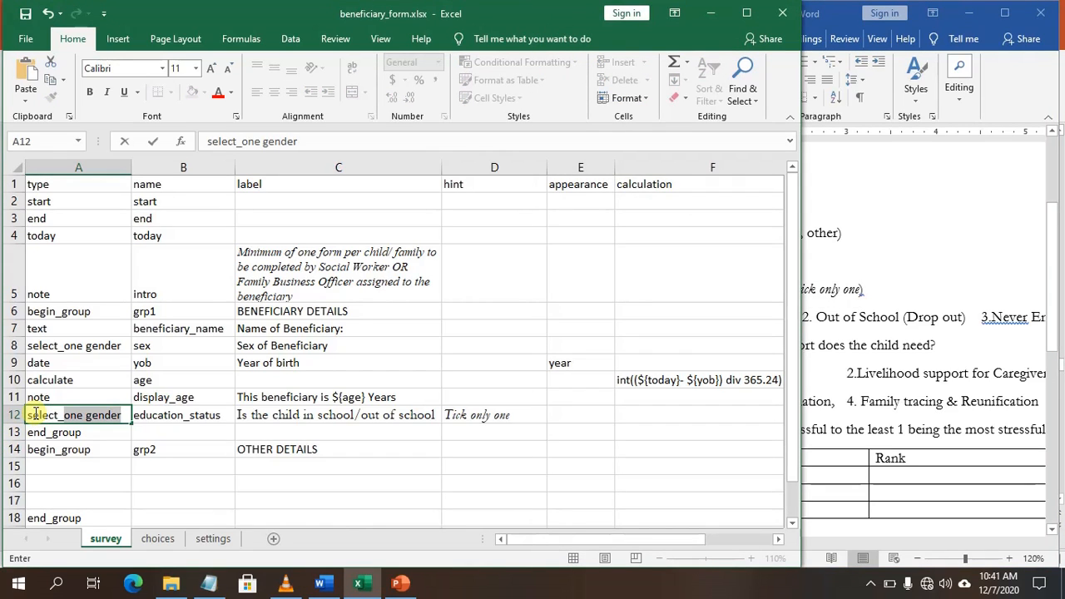
{"action": "key", "text": "Tab"}
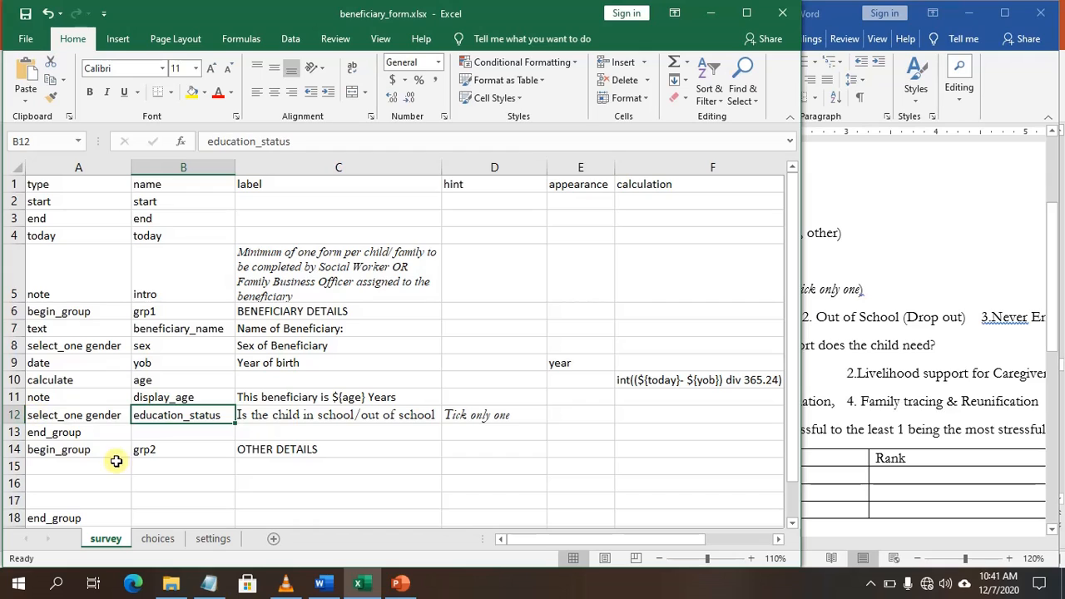
{"action": "left_click", "coordinate": [114, 413]}
{"action": "double_click", "coordinate": [120, 415]}
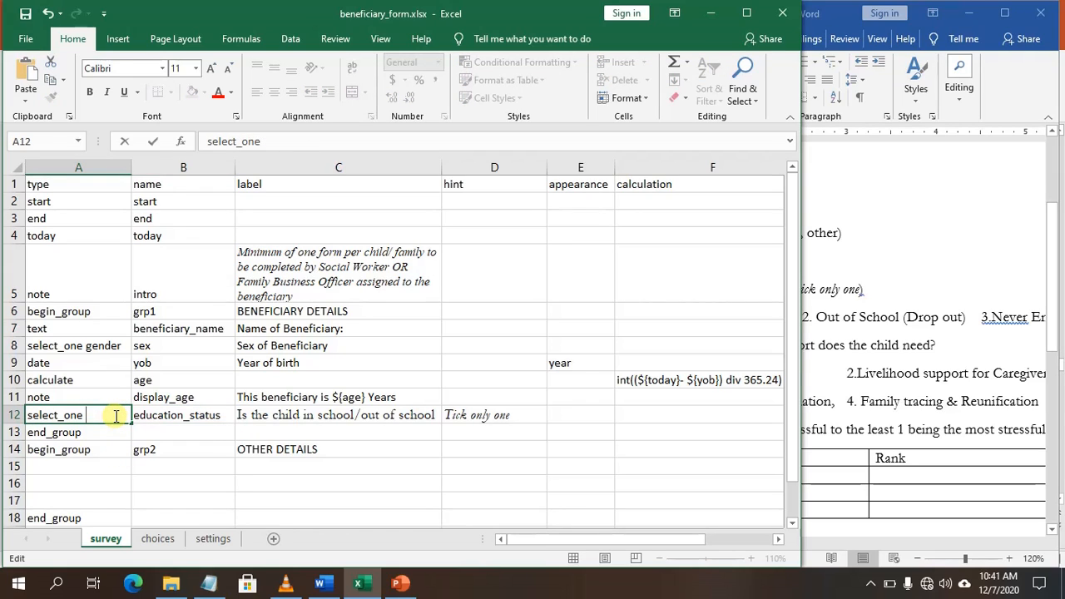
Step: Copy the option ".In School (At Risk)" from the Word questionnaire into label cell C6 of the choices sheet
{"action": "left_click", "coordinate": [148, 539]}
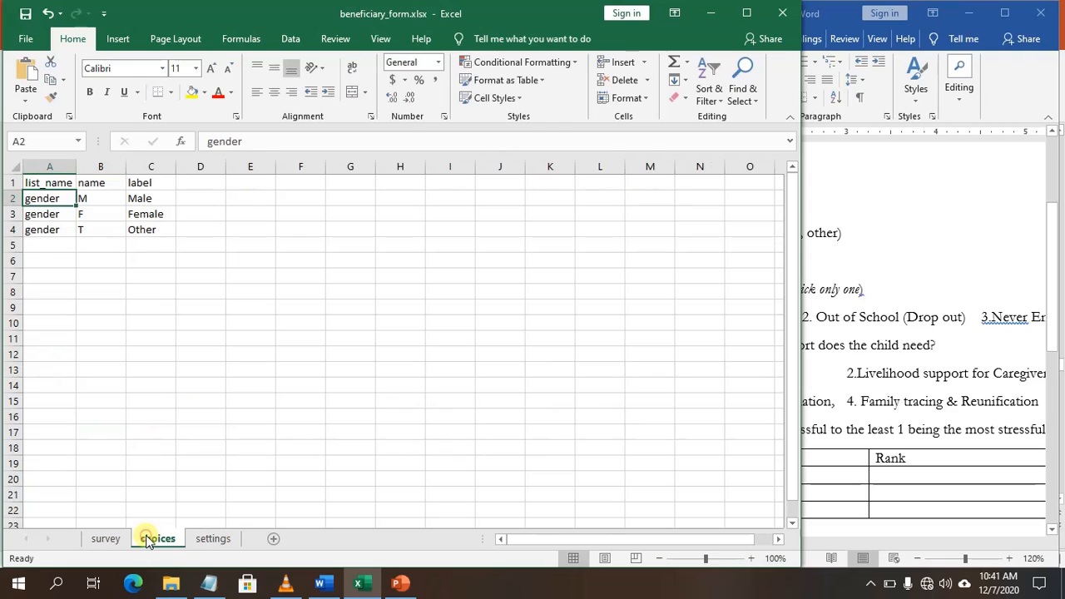
{"action": "left_click", "coordinate": [883, 308]}
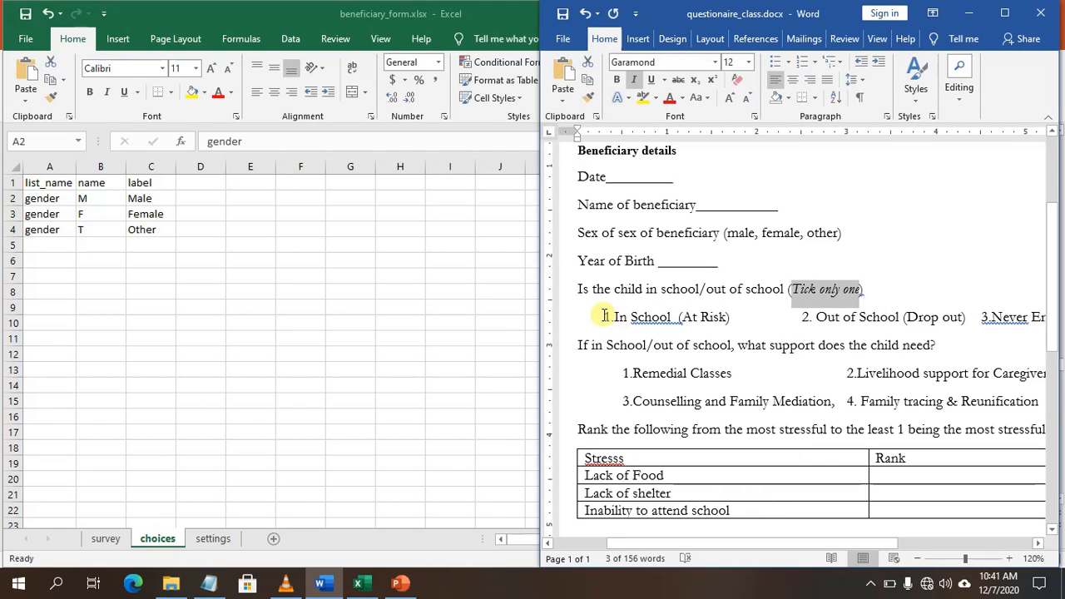
{"action": "left_click_drag", "start_coordinate": [613, 317], "coordinate": [720, 317]}
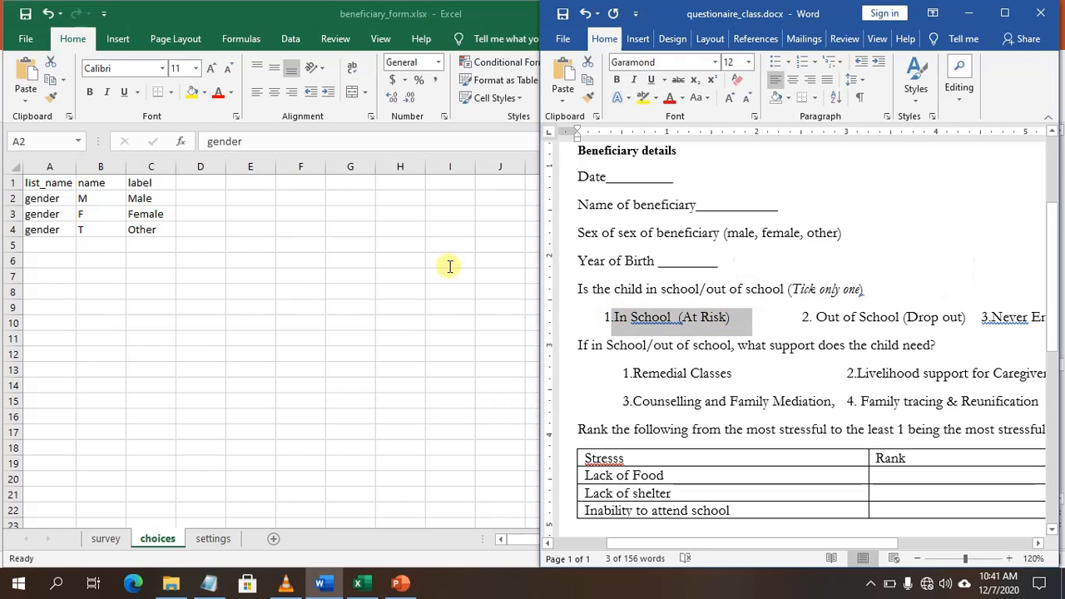
{"action": "left_click", "coordinate": [149, 262]}
{"action": "left_click", "coordinate": [149, 262]}
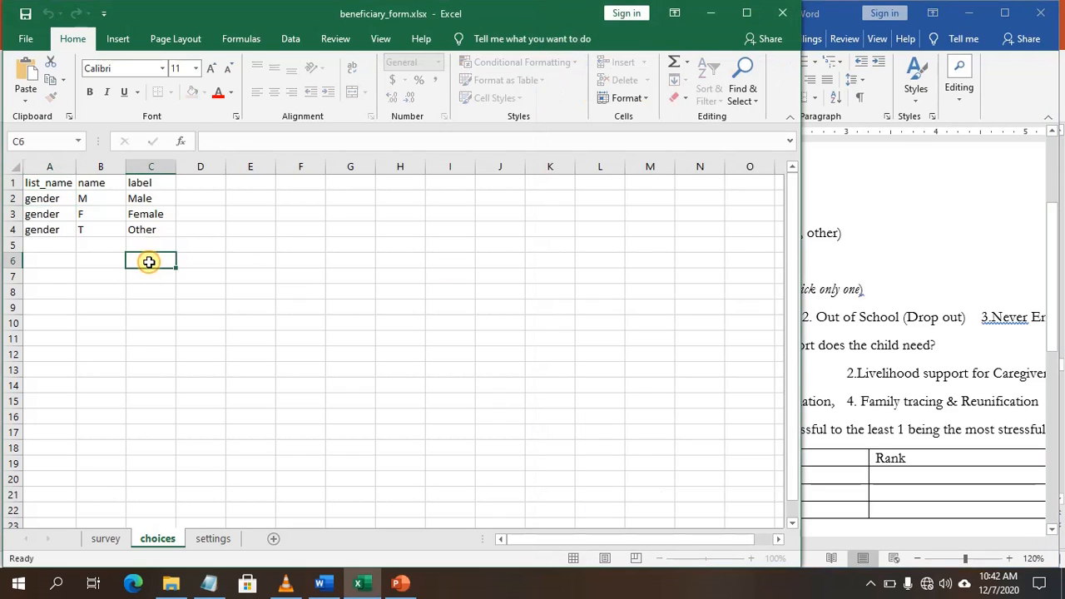
{"action": "type", "text": ".In School  (At Risk)"}
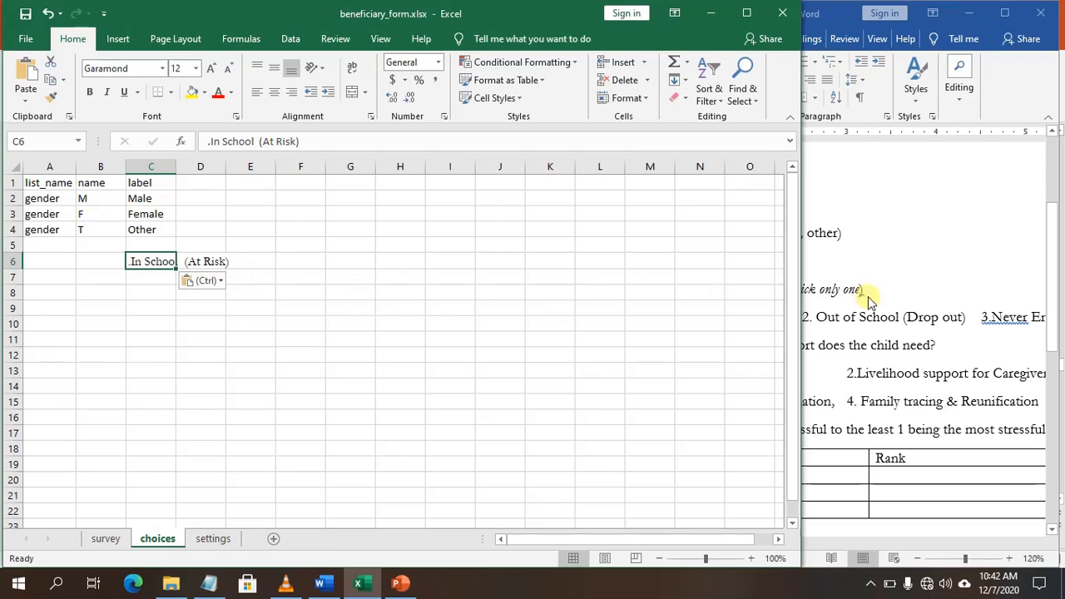
Step: Copy the option "Out of School (Drop out)" from the Word questionnaire into label cell C7 of the choices sheet
{"action": "left_click", "coordinate": [884, 321]}
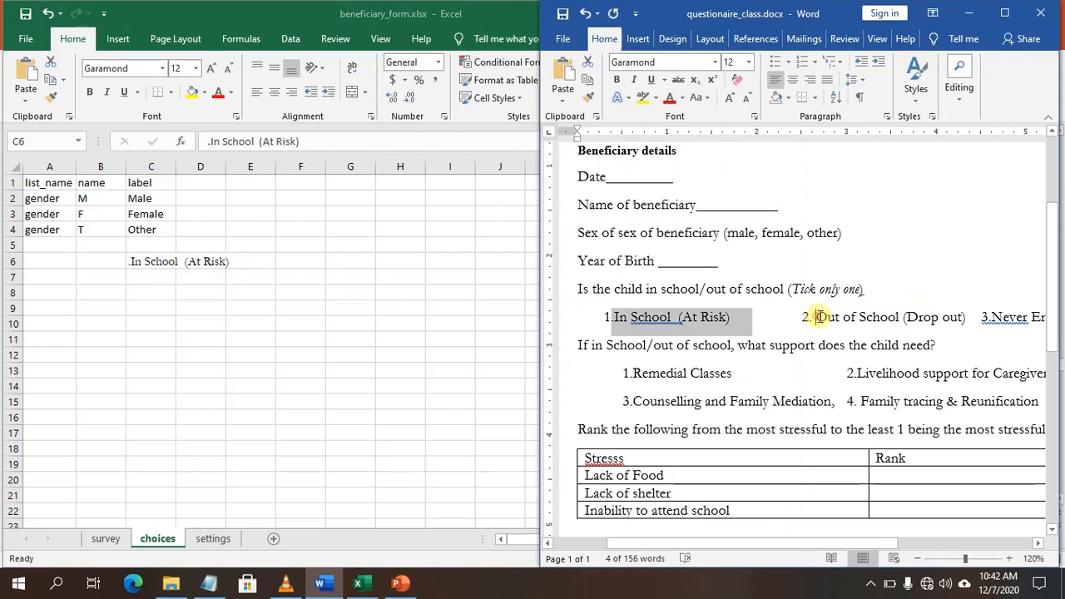
{"action": "left_click_drag", "start_coordinate": [818, 317], "coordinate": [955, 315]}
{"action": "key", "text": "ctrl+c"}
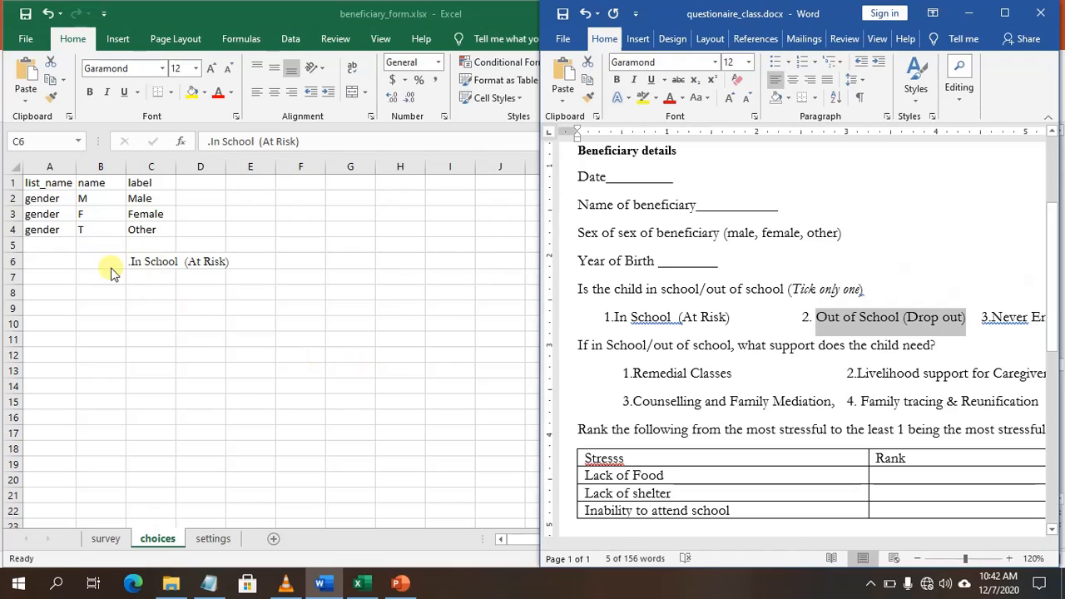
{"action": "left_click", "coordinate": [145, 275]}
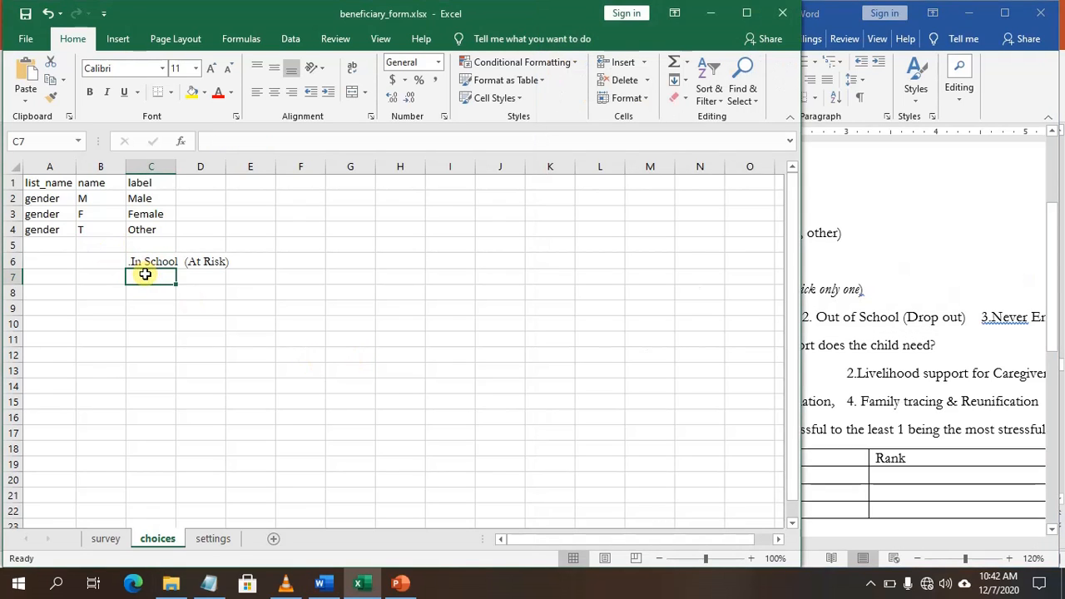
{"action": "key", "text": "ctrl+v"}
Step: Copy the option "Never Enrolled" from the Word questionnaire into label cell C8 of the choices sheet
{"action": "left_click", "coordinate": [952, 341]}
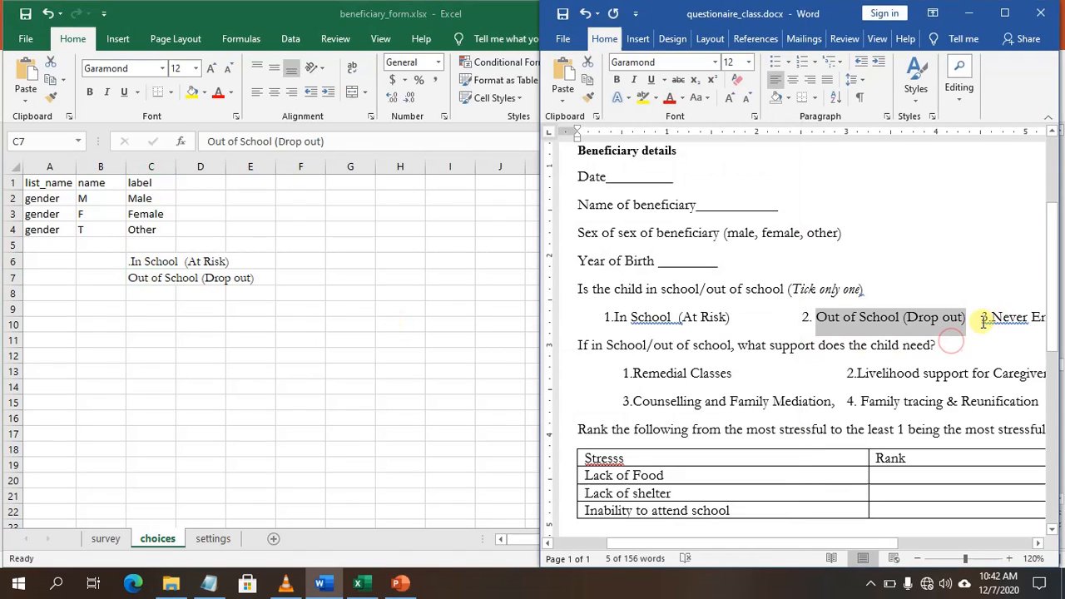
{"action": "left_click_drag", "start_coordinate": [884, 543], "coordinate": [966, 543]}
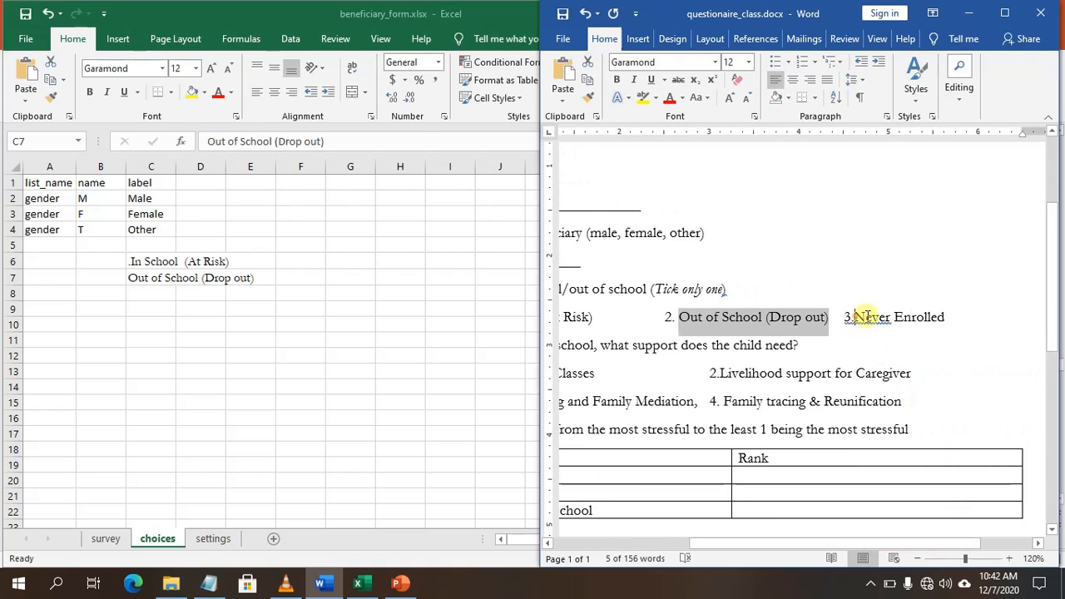
{"action": "left_click_drag", "start_coordinate": [854, 318], "coordinate": [981, 323]}
{"action": "key", "text": "ctrl+c"}
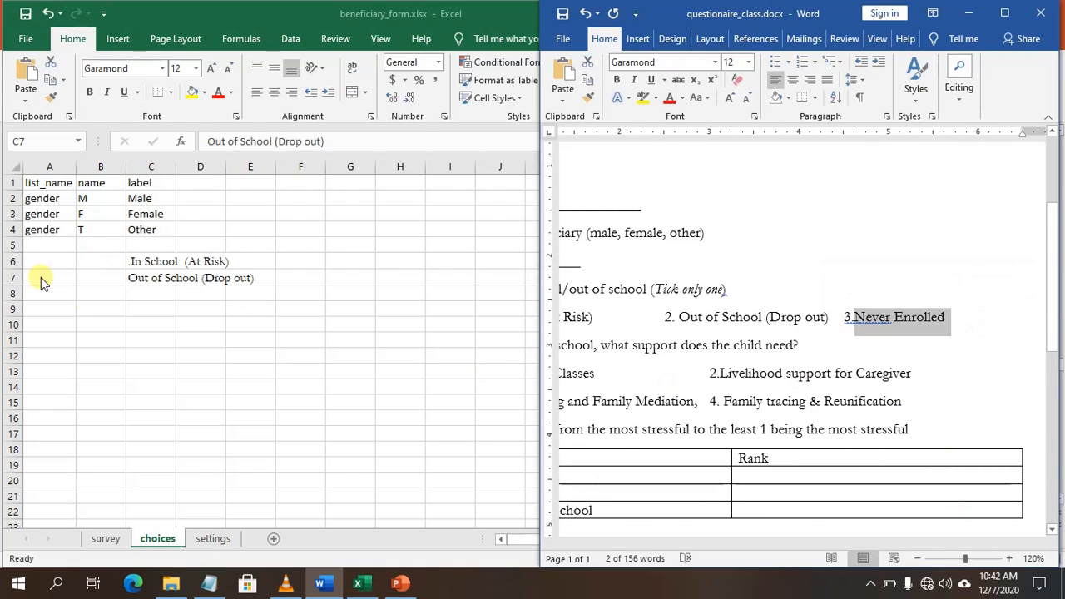
{"action": "left_click", "coordinate": [150, 283]}
{"action": "left_click", "coordinate": [151, 293]}
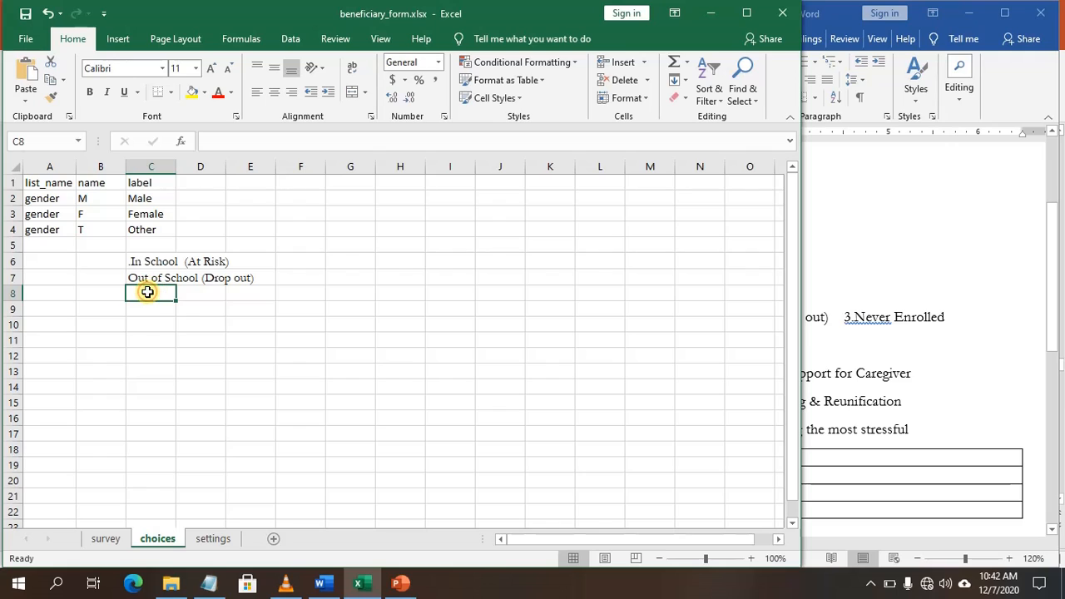
{"action": "key", "text": "ctrl+v"}
Step: Enter 1, 2 and 3 as the names of the three schooling options in B6:B8
{"action": "left_click", "coordinate": [86, 258]}
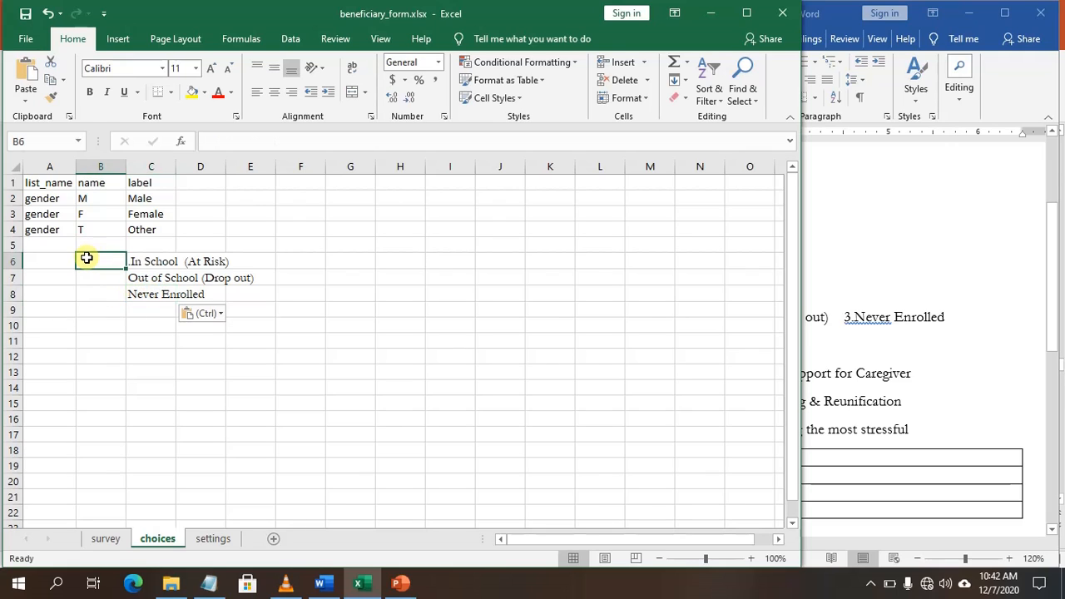
{"action": "type", "text": "1"}
{"action": "left_click", "coordinate": [86, 272]}
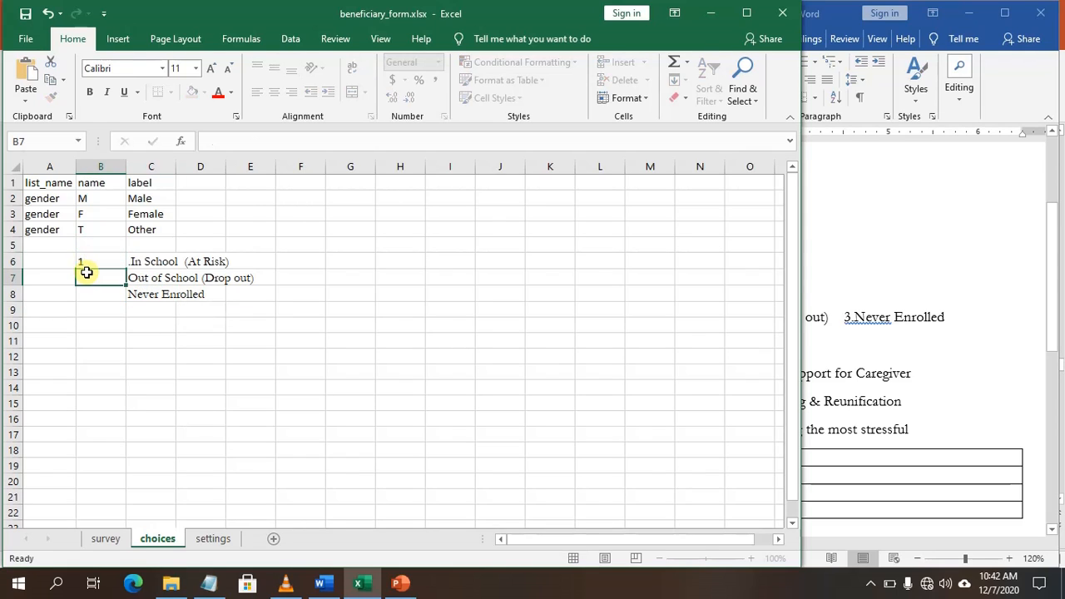
{"action": "type", "text": "2"}
{"action": "left_click", "coordinate": [104, 292]}
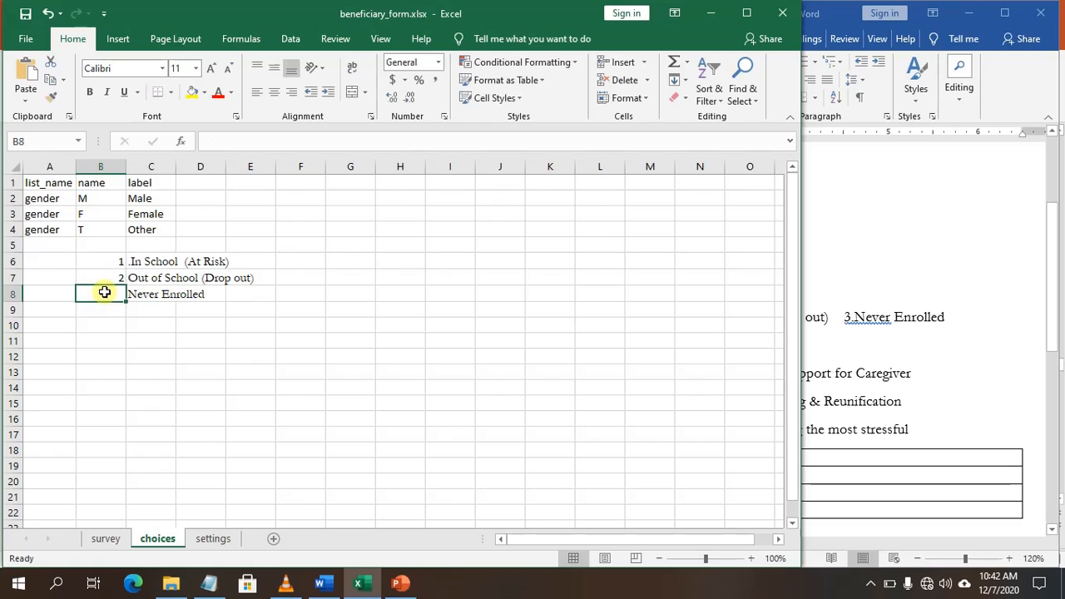
{"action": "type", "text": "3"}
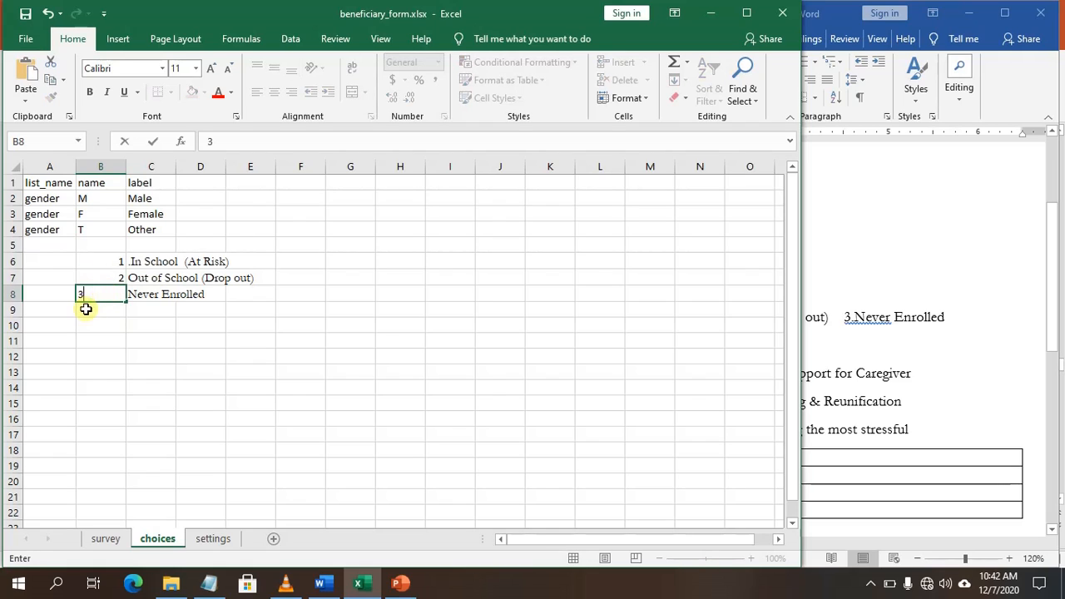
Step: Enter the list name educ in A6 and fill it down to A8 for all three schooling options
{"action": "left_click", "coordinate": [46, 260]}
{"action": "type", "text": "sc"}
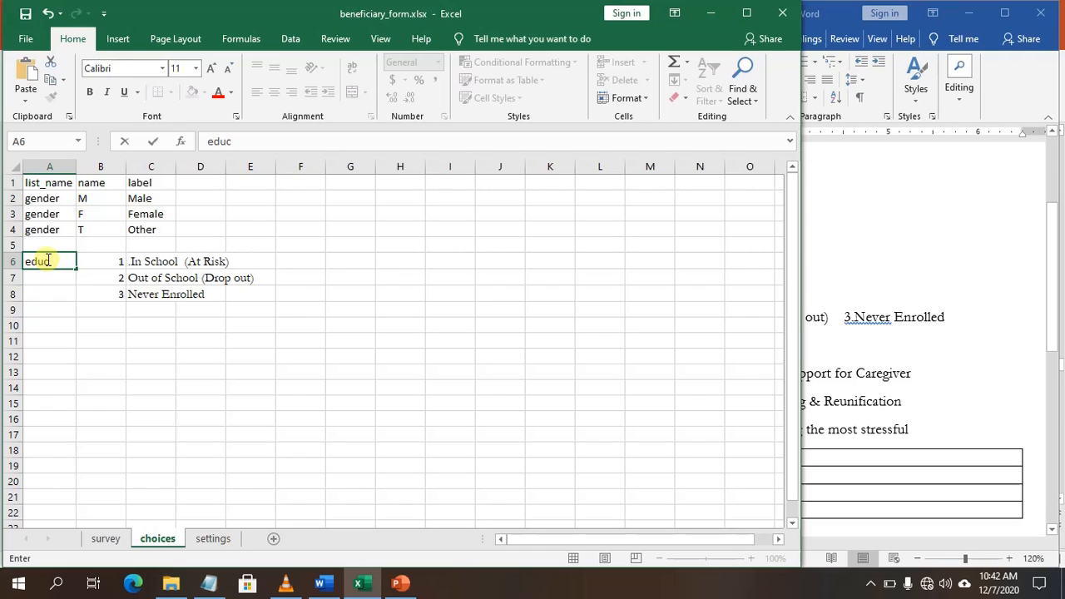
{"action": "left_click_drag", "start_coordinate": [75, 268], "coordinate": [77, 301]}
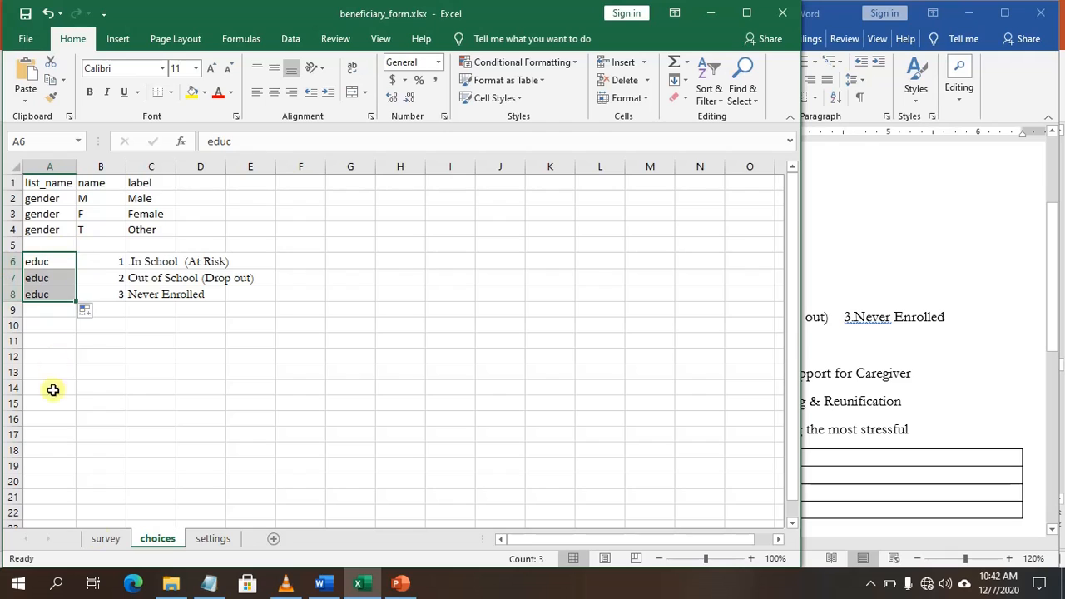
Step: Complete the education_status question's type on the survey sheet as select_one educ and save the workbook
{"action": "left_click", "coordinate": [106, 539]}
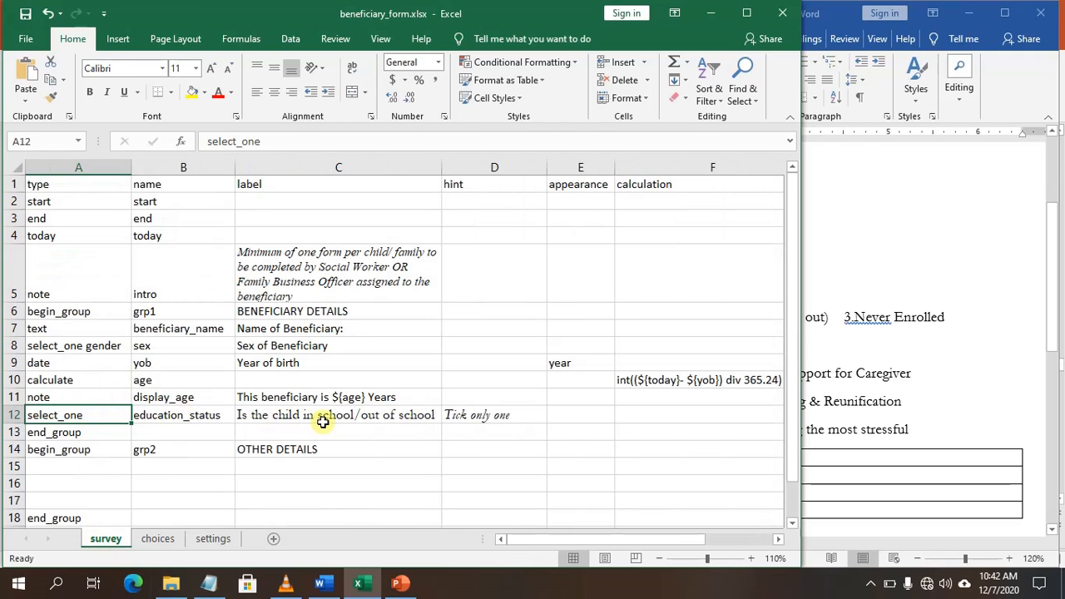
{"action": "double_click", "coordinate": [89, 415]}
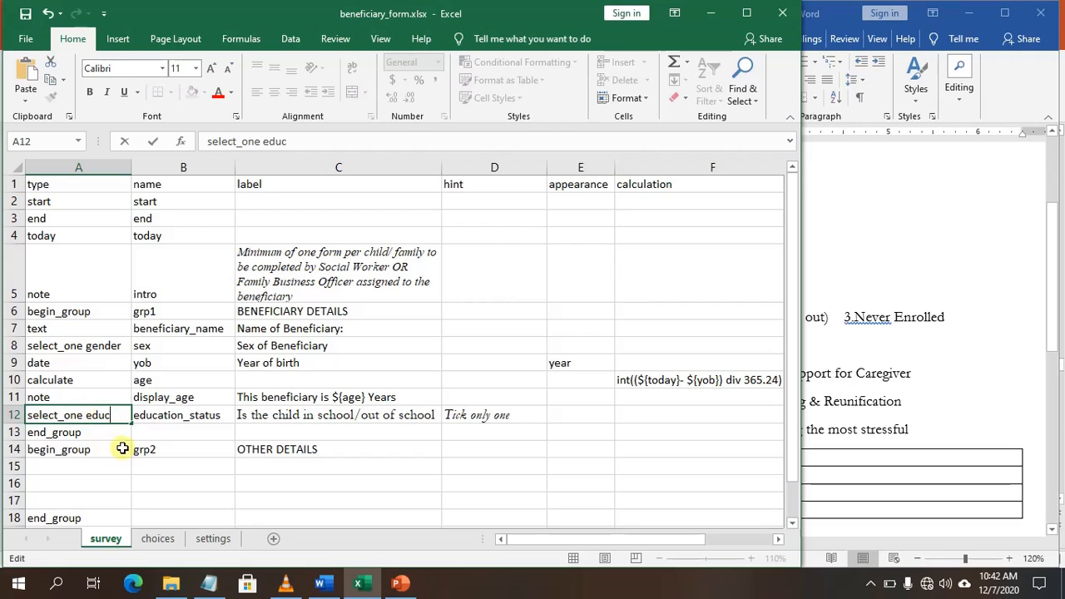
{"action": "left_click", "coordinate": [24, 15]}
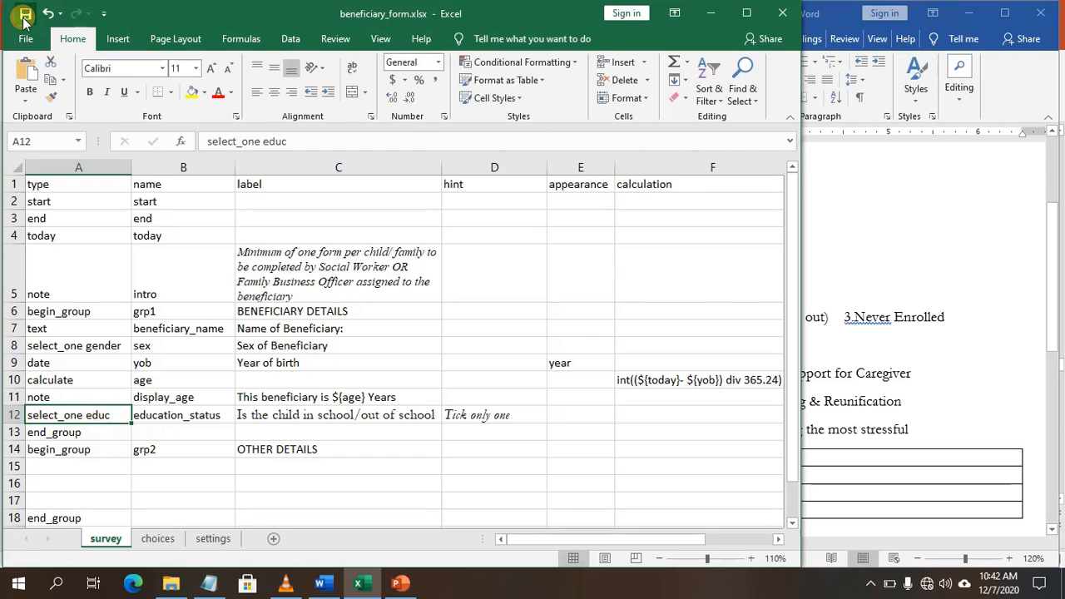
Step: Switch to the Word questionnaire and copy the question "If in School/out of school, what support does the child need?"
{"action": "left_click", "coordinate": [862, 354]}
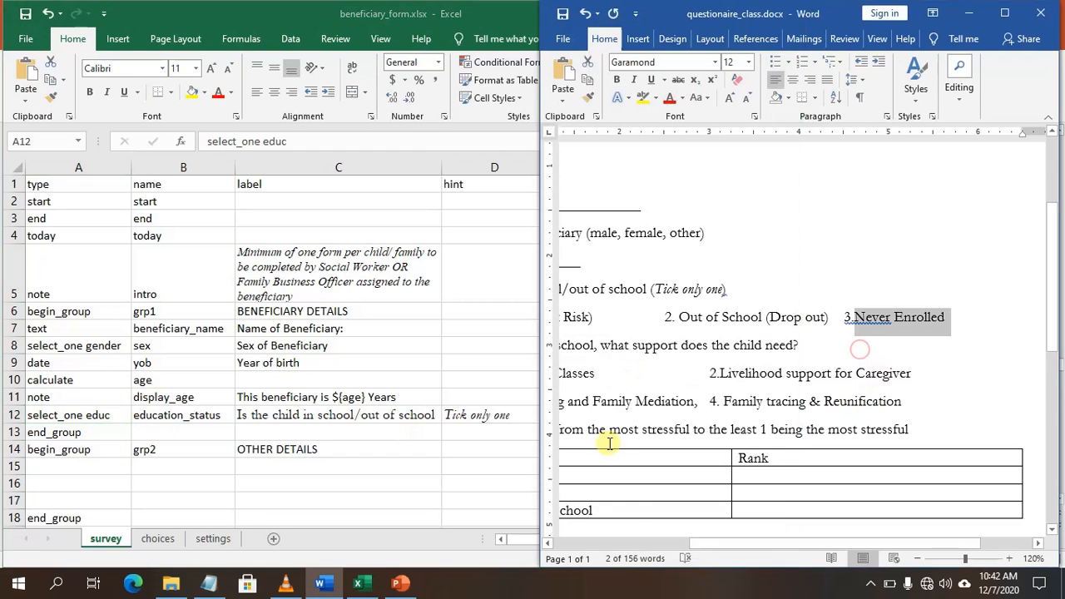
{"action": "left_click_drag", "start_coordinate": [699, 544], "coordinate": [590, 543]}
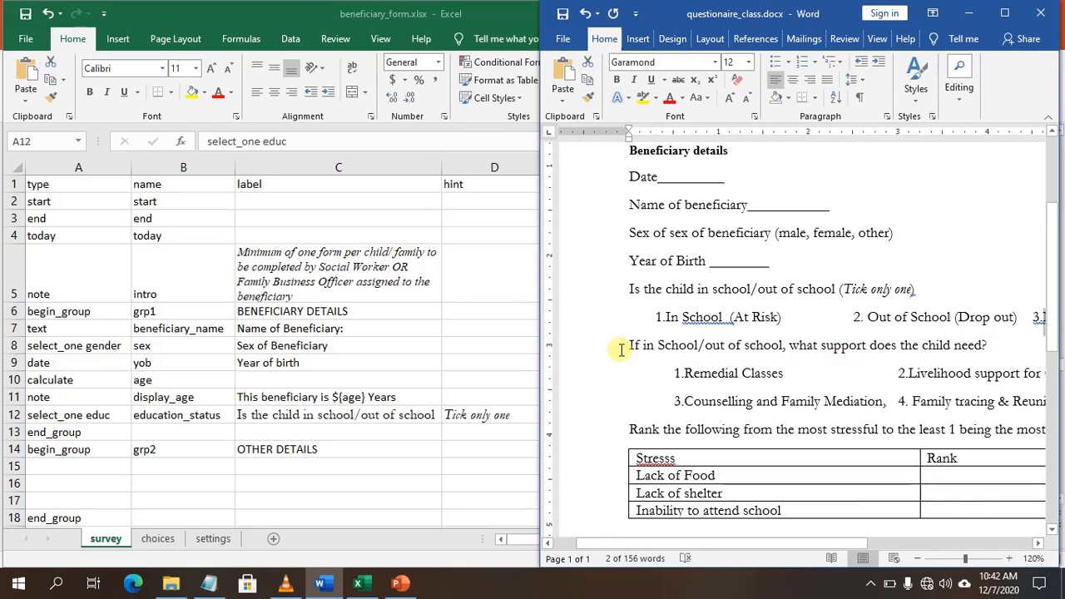
{"action": "left_click_drag", "start_coordinate": [626, 344], "coordinate": [989, 342]}
{"action": "key", "text": "ctrl+c"}
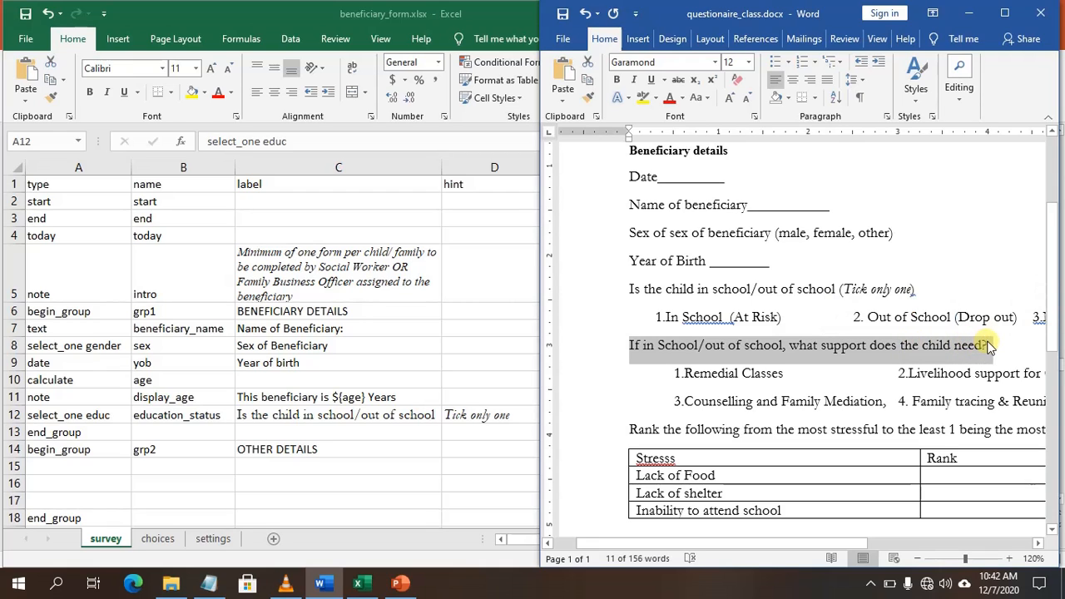
Step: Insert a row above the first end_group on the survey sheet and paste the copied question into label cell C13
{"action": "left_click", "coordinate": [14, 416]}
{"action": "left_click", "coordinate": [11, 433]}
{"action": "right_click", "coordinate": [10, 433]}
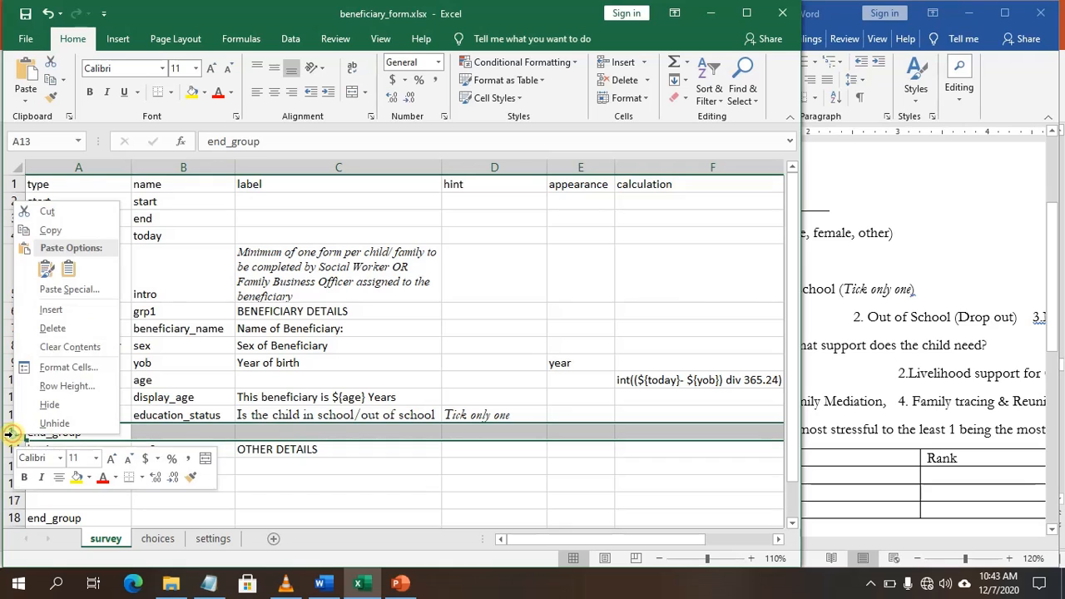
{"action": "left_click", "coordinate": [58, 309]}
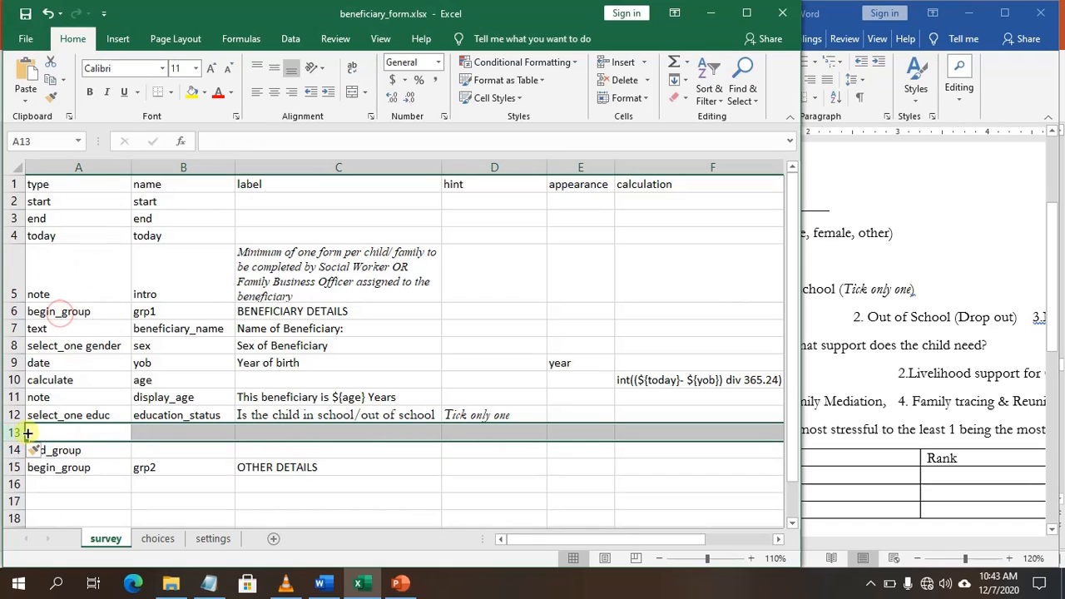
{"action": "left_click", "coordinate": [259, 435]}
{"action": "key", "text": "ctrl+v"}
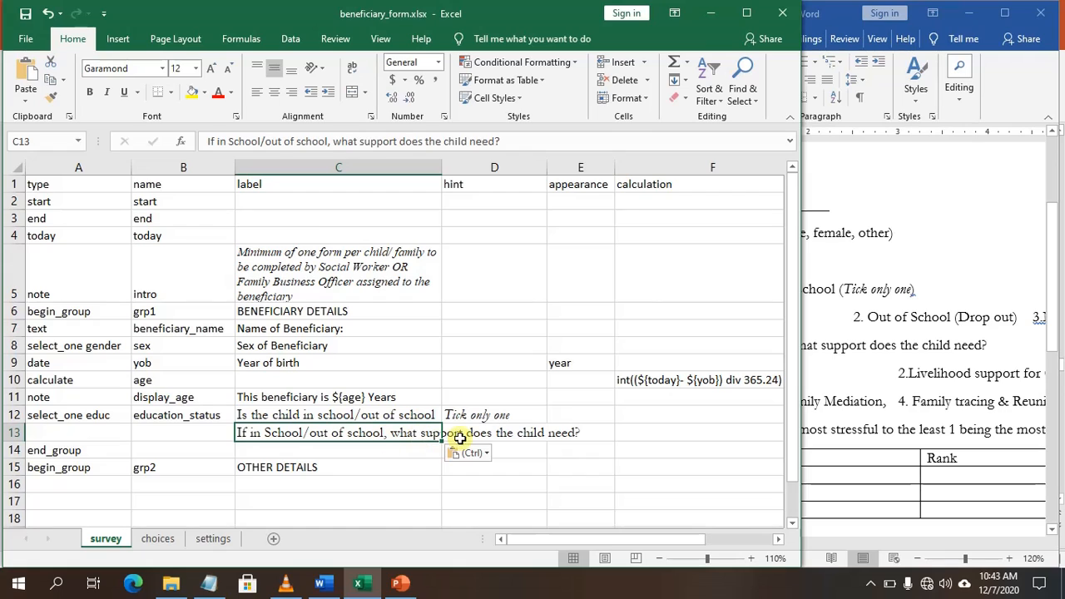
Step: Enter support_type as the name of the new support question in B13
{"action": "left_click", "coordinate": [183, 433]}
{"action": "type", "text": "sex"}
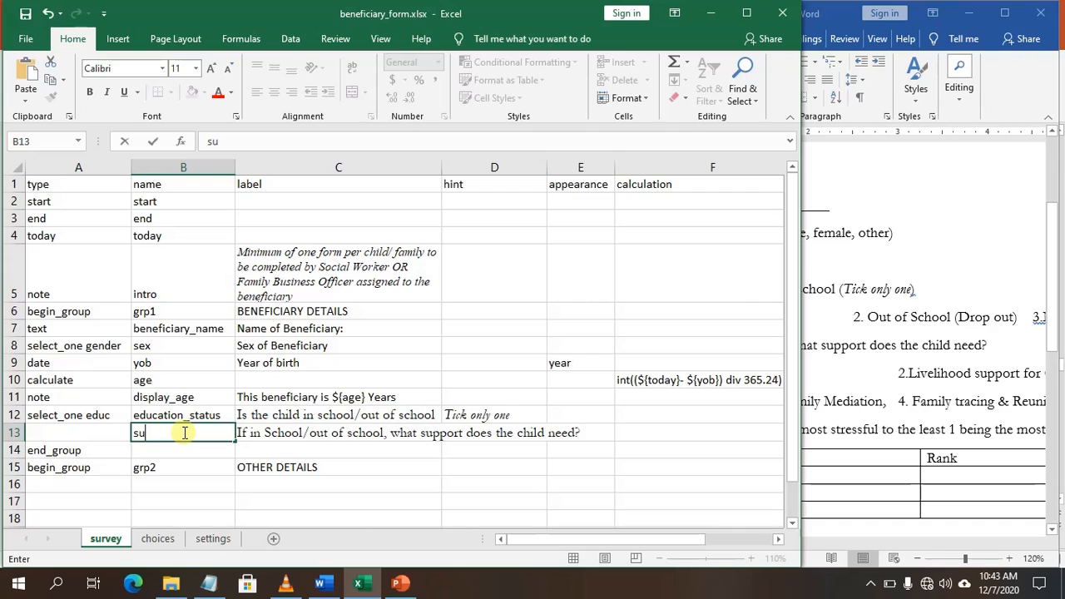
{"action": "type", "text": "pport_type"}
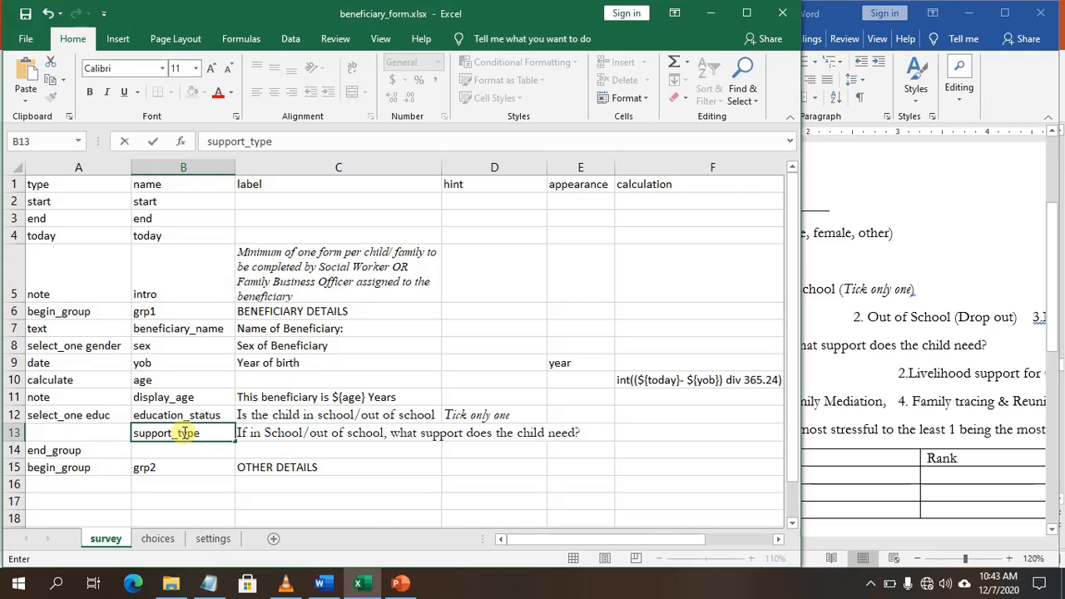
{"action": "left_click", "coordinate": [100, 432]}
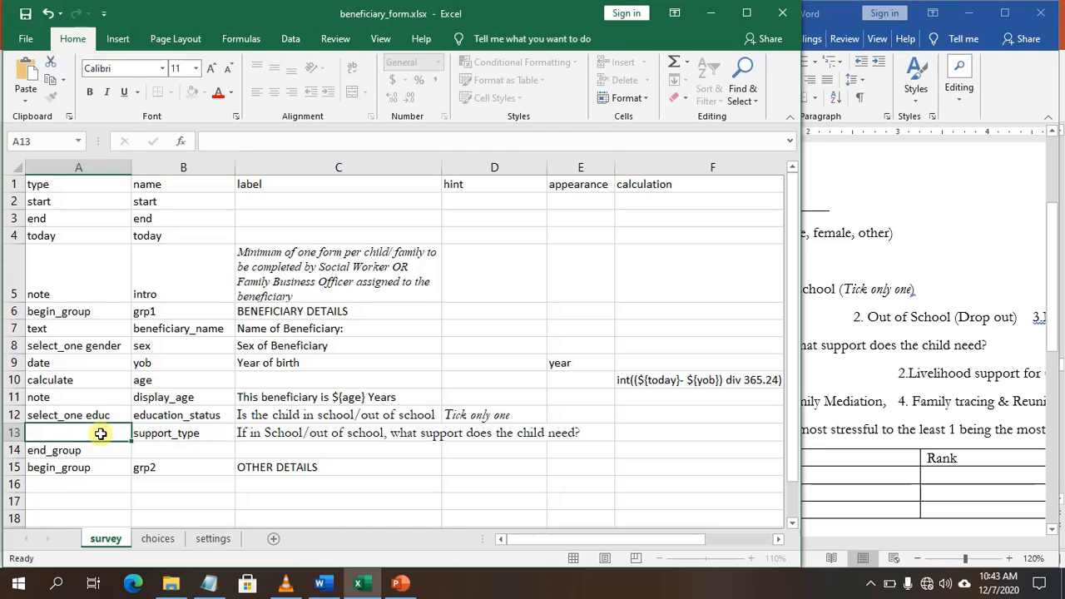
Step: Switch to the Word questionnaire, then reposition and widen its window so the full question lines show
{"action": "left_click", "coordinate": [866, 373]}
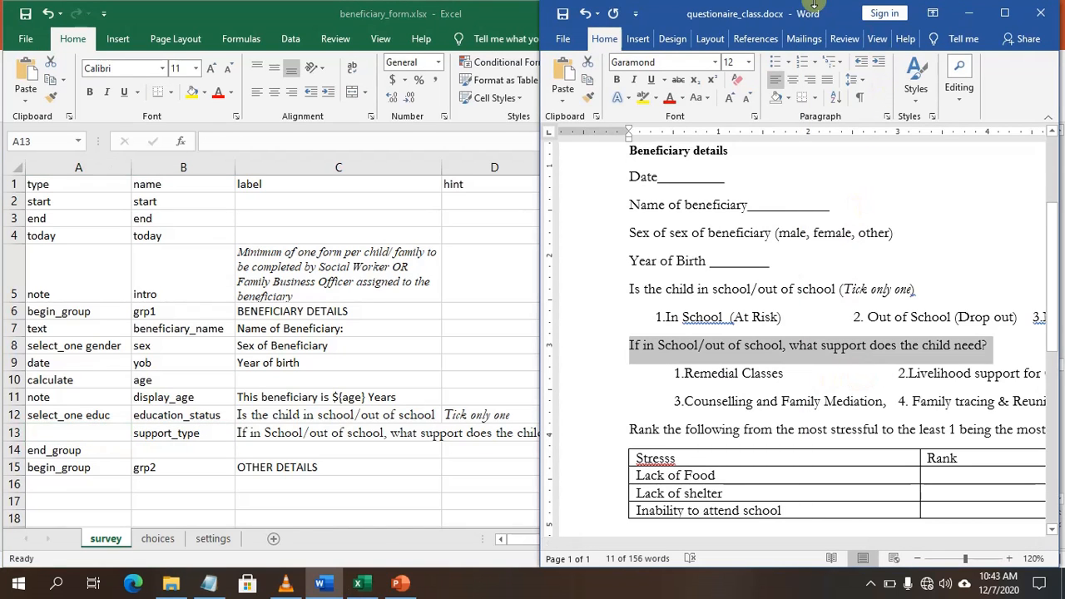
{"action": "left_click_drag", "start_coordinate": [807, 10], "coordinate": [638, 34]}
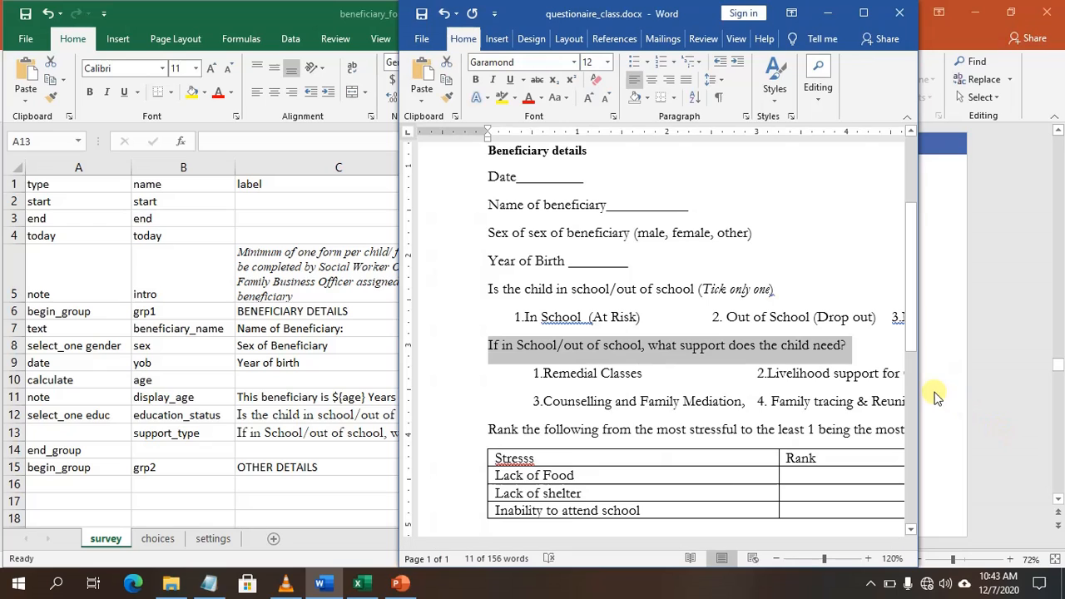
{"action": "left_click_drag", "start_coordinate": [920, 385], "coordinate": [1047, 382]}
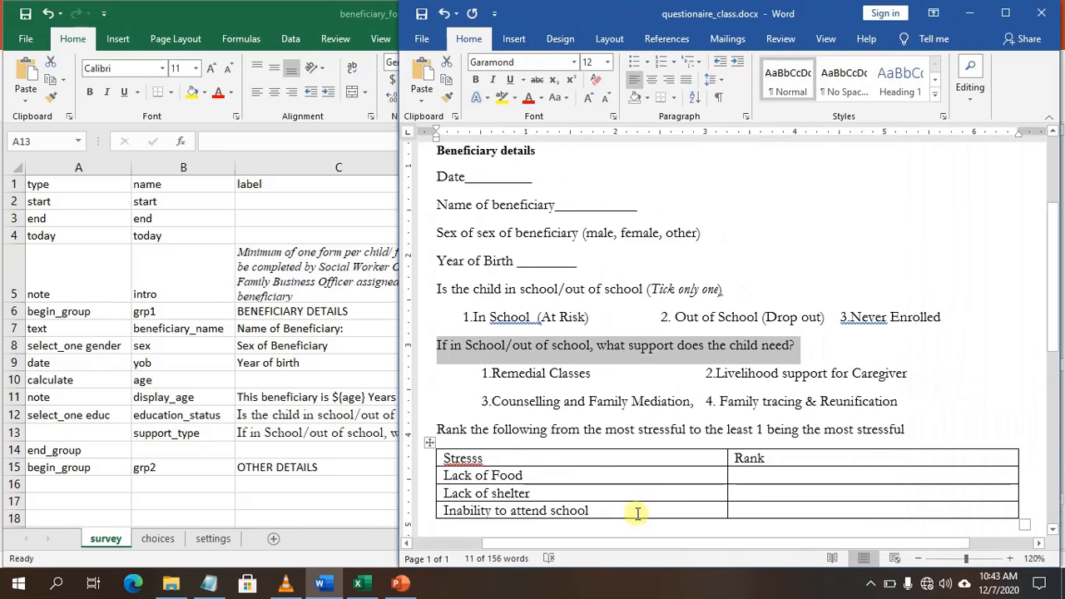
Step: Add "(tick all that apply)" after the support question in the questionnaire, with the instruction text in italics
{"action": "left_click", "coordinate": [814, 352]}
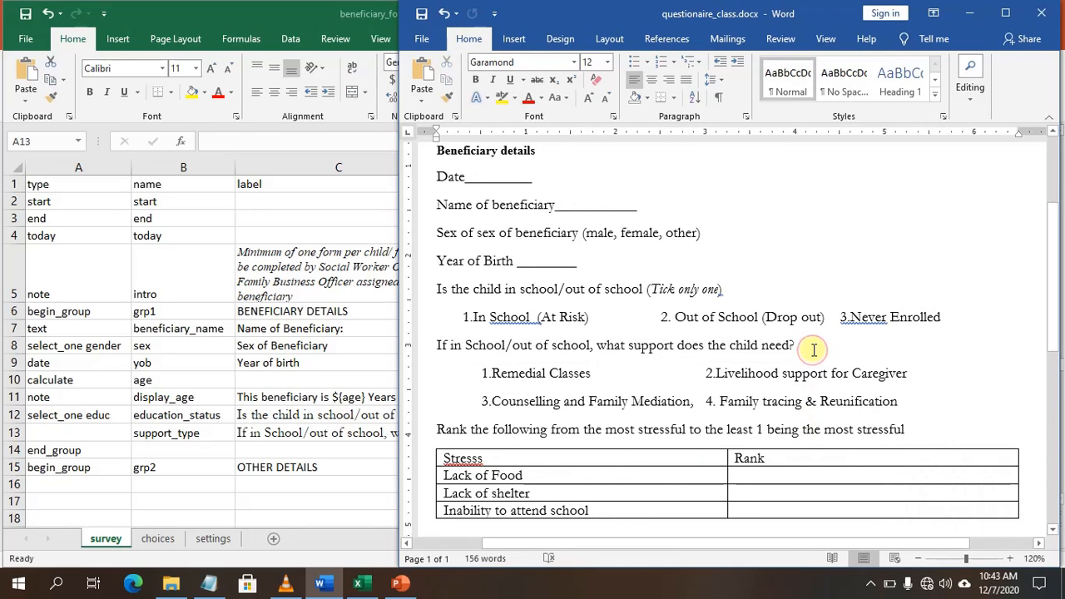
{"action": "type", "text": "(Tick all that applyt\\"}
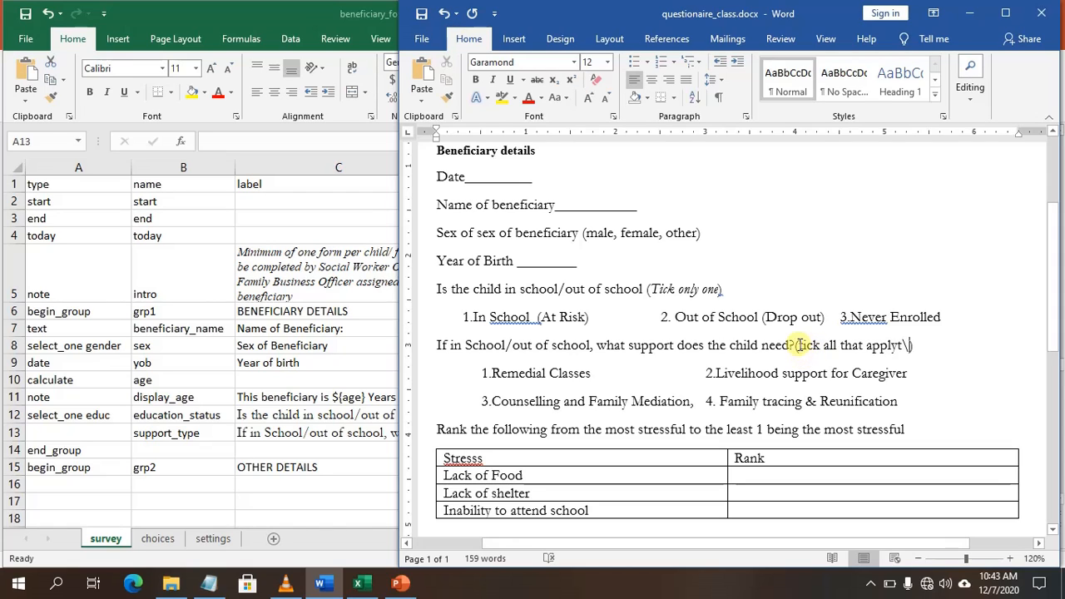
{"action": "left_click_drag", "start_coordinate": [800, 345], "coordinate": [910, 344]}
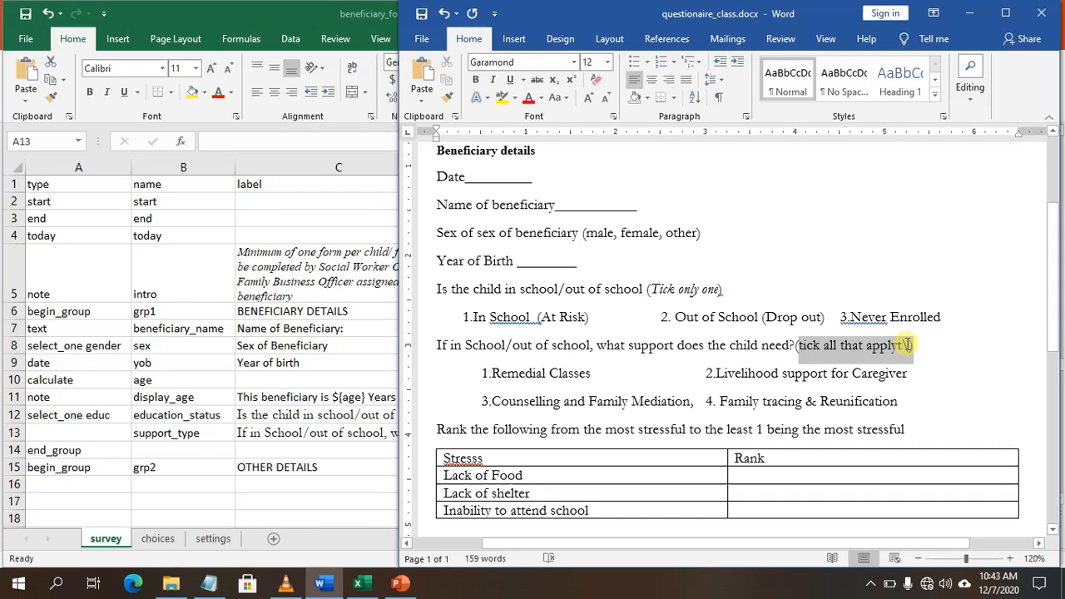
{"action": "left_click_drag", "start_coordinate": [907, 345], "coordinate": [907, 344]}
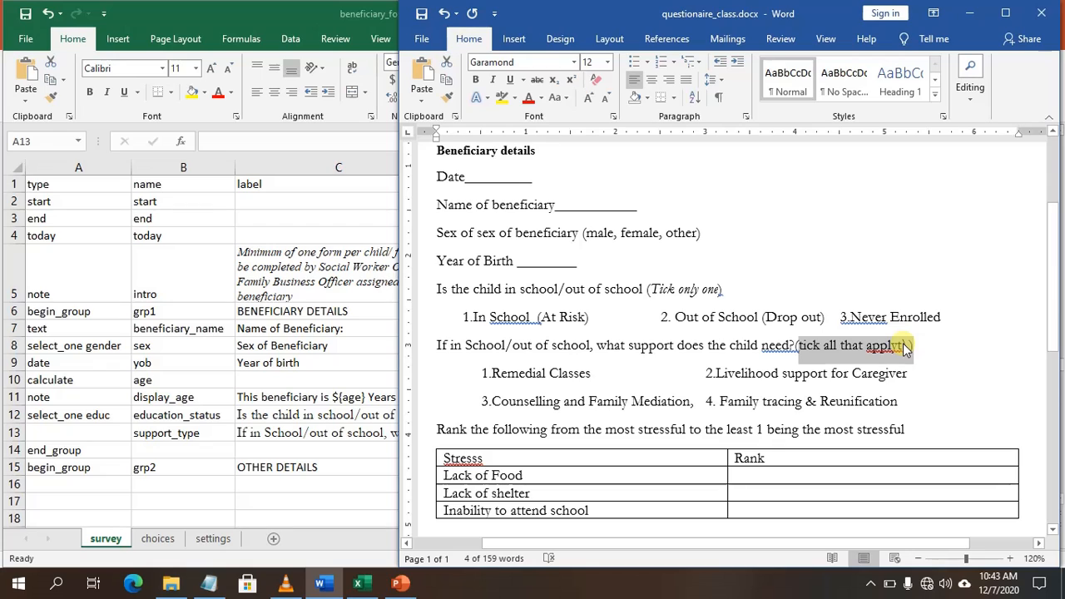
{"action": "key", "text": "BackSpace"}
{"action": "key", "text": "ctrl+z"}
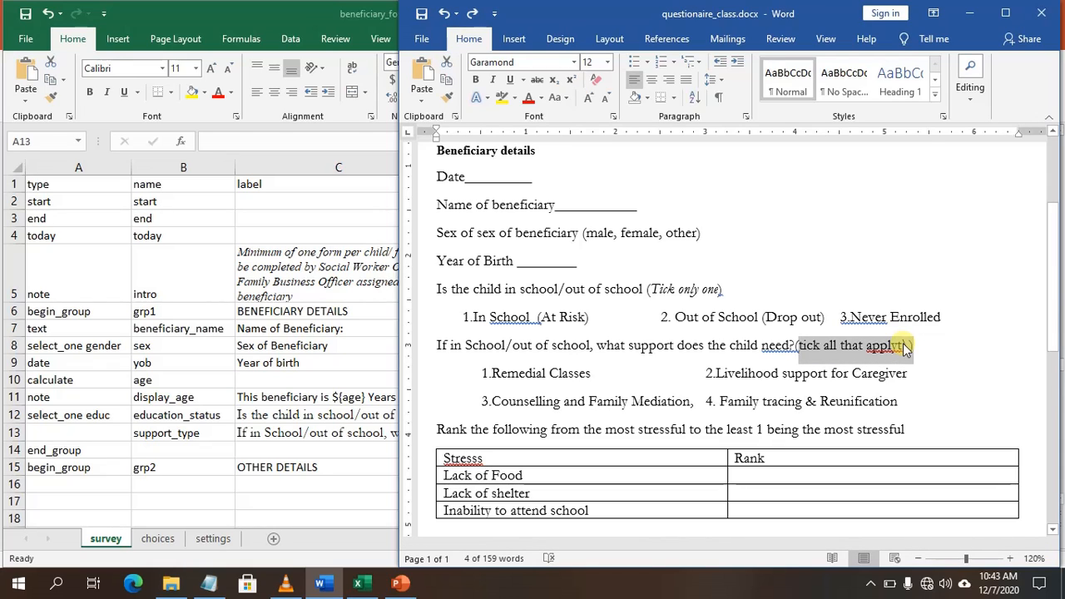
{"action": "key", "text": "ctrl+i"}
{"action": "left_click", "coordinate": [905, 343]}
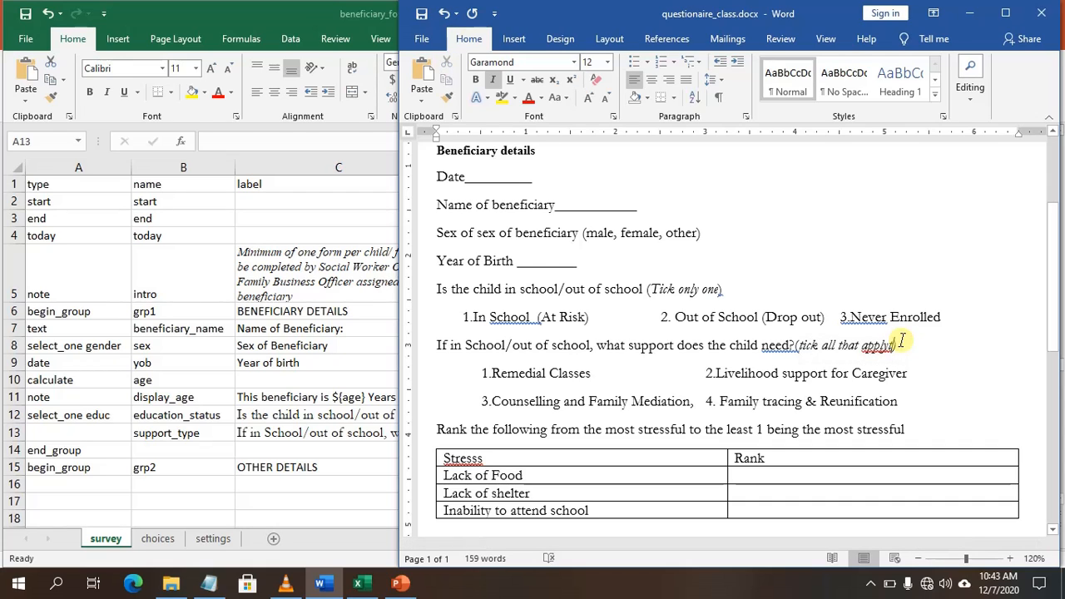
{"action": "key", "text": "BackSpace"}
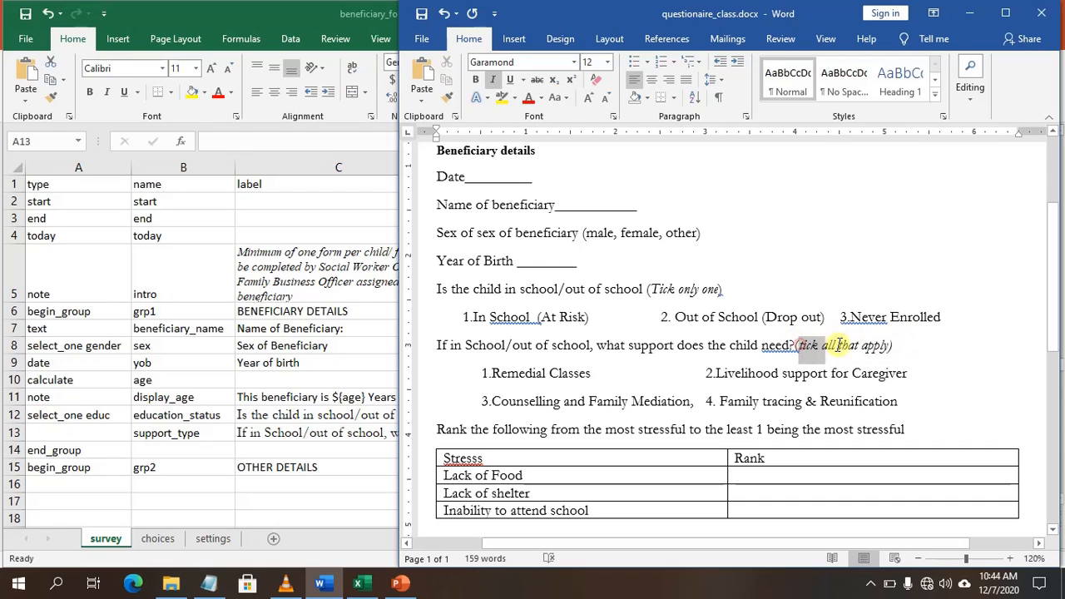
Step: Copy the instruction "tick all that apply" from the questionnaire and return to the survey sheet in Excel
{"action": "left_click_drag", "start_coordinate": [839, 345], "coordinate": [884, 346]}
{"action": "key", "text": "ctrl+c"}
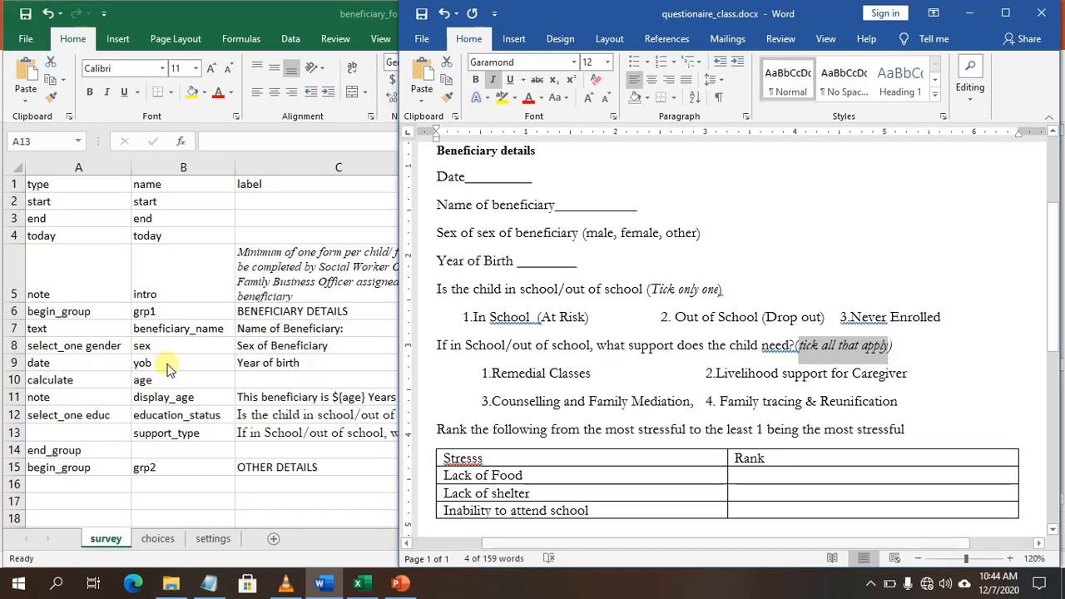
{"action": "left_click", "coordinate": [245, 414]}
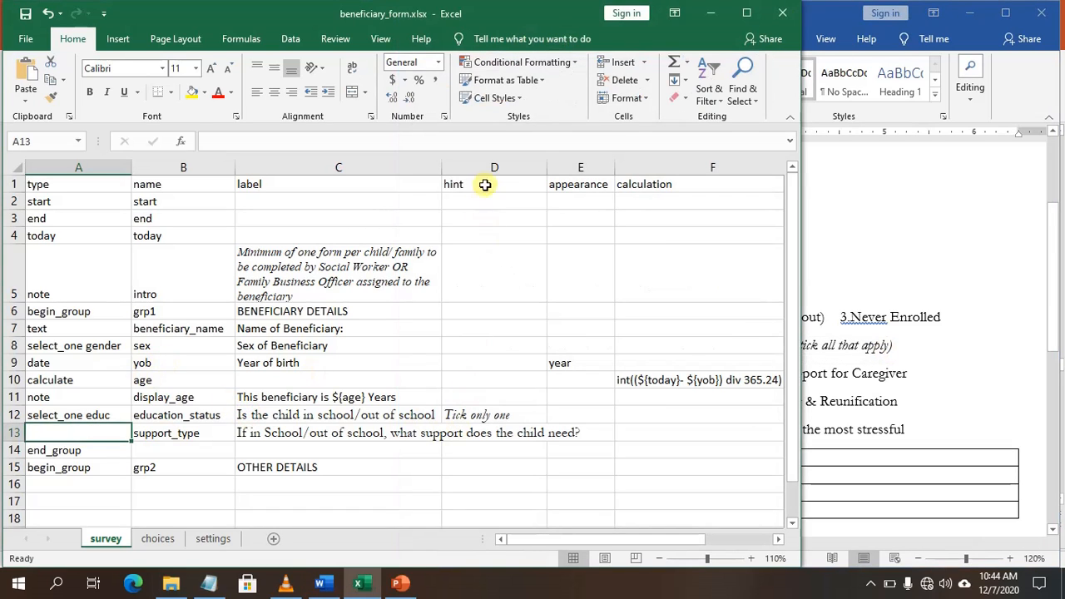
Step: Widen the label column C, maximize the workbook window and reapply Wrap Text to the whole column
{"action": "left_click", "coordinate": [486, 169]}
{"action": "left_click", "coordinate": [368, 167]}
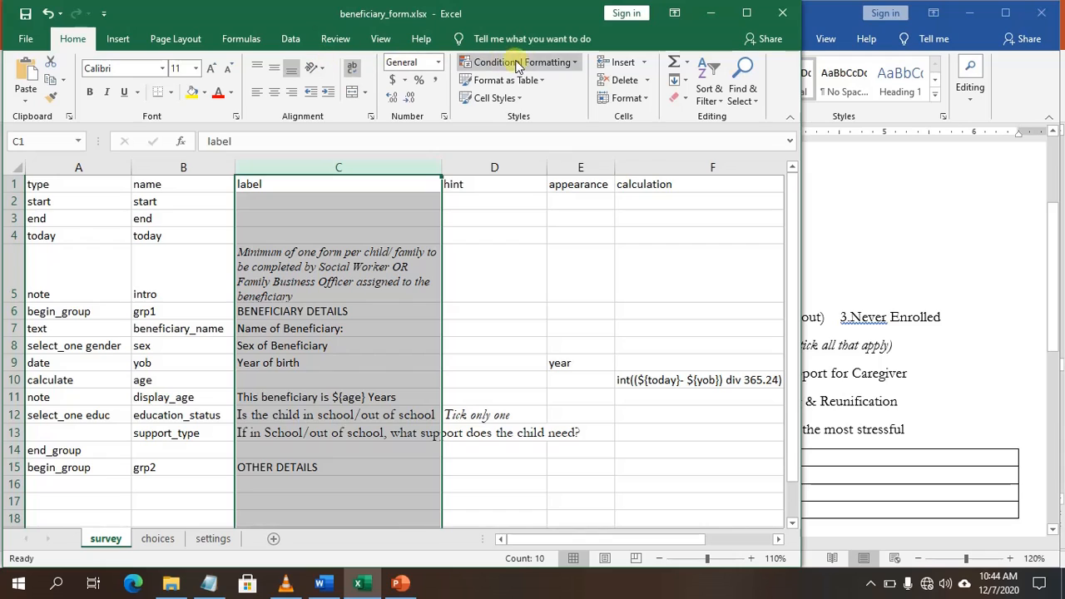
{"action": "left_click_drag", "start_coordinate": [444, 176], "coordinate": [523, 164]}
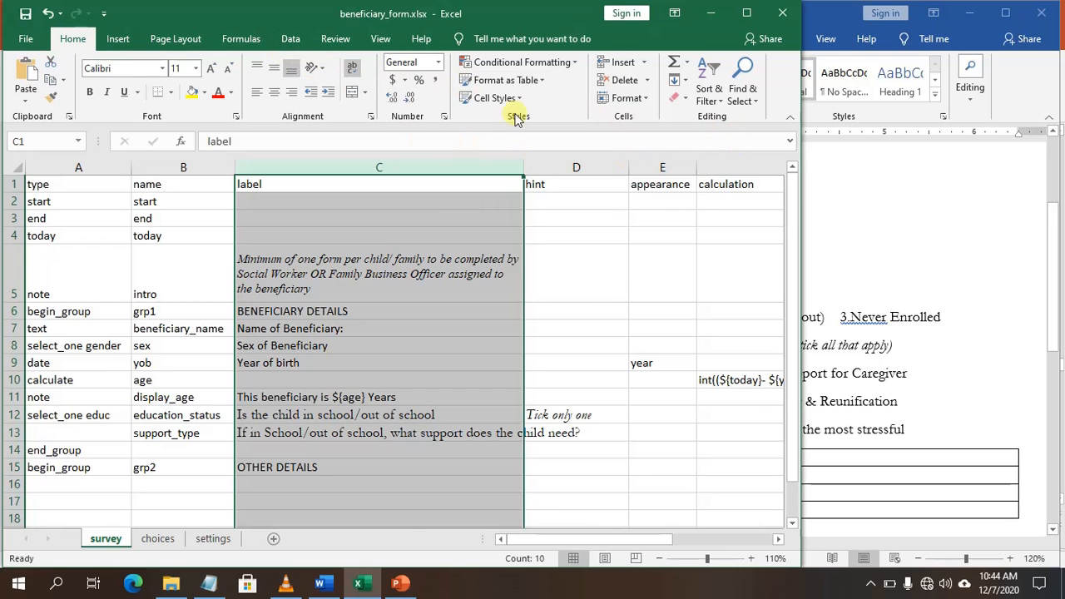
{"action": "left_click", "coordinate": [747, 13]}
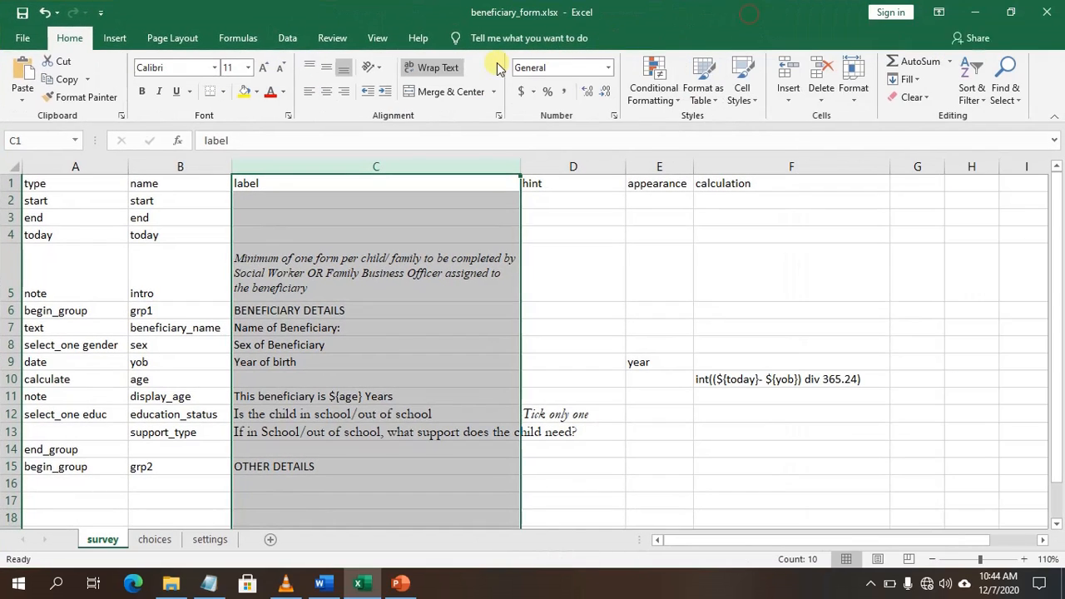
{"action": "left_click", "coordinate": [287, 35]}
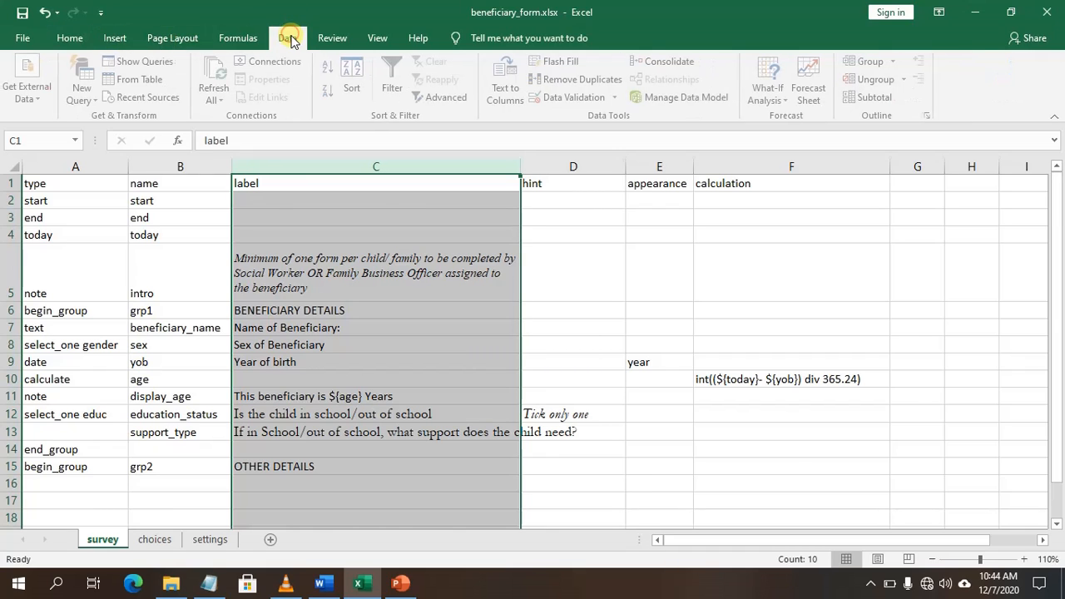
{"action": "left_click", "coordinate": [60, 39]}
{"action": "left_click", "coordinate": [420, 69]}
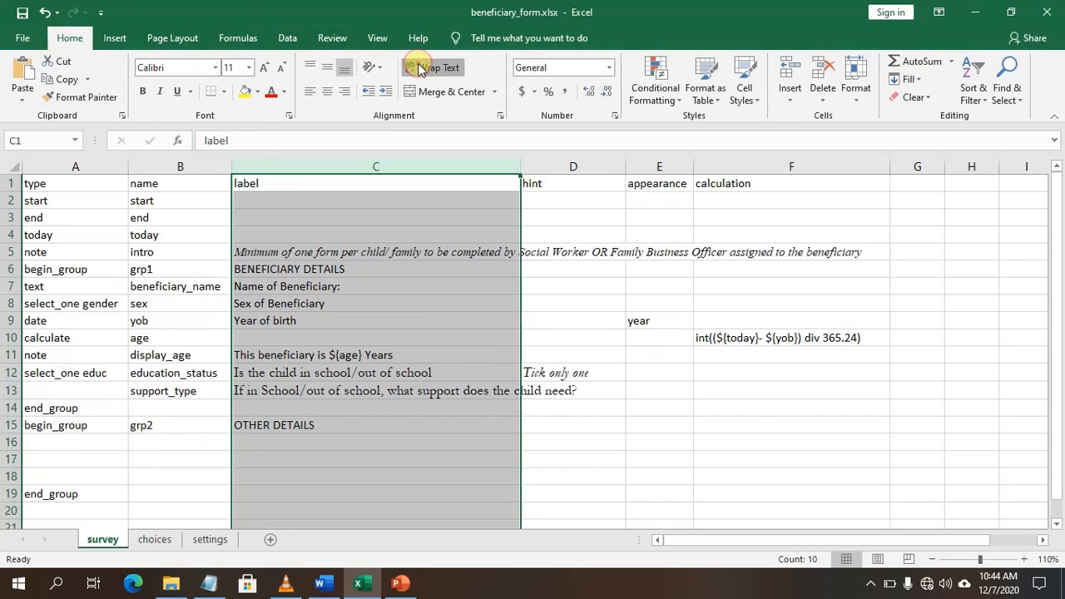
{"action": "left_click", "coordinate": [420, 68]}
Step: Paste the copied instruction into hint cell D13 and capitalize it as "Tick all that apply"
{"action": "left_click", "coordinate": [568, 418]}
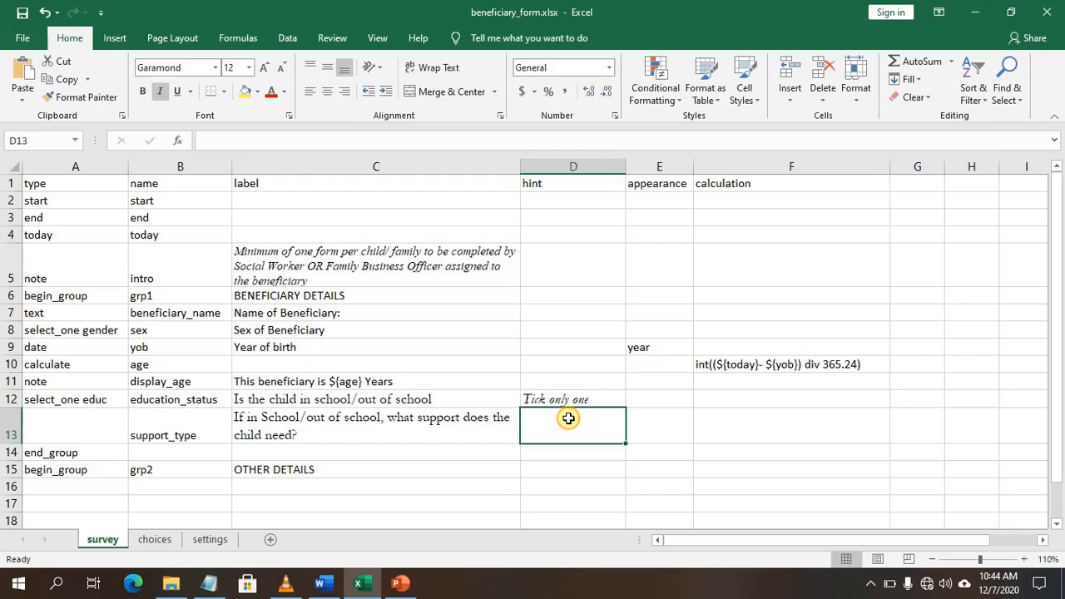
{"action": "key", "text": "ctrl+v"}
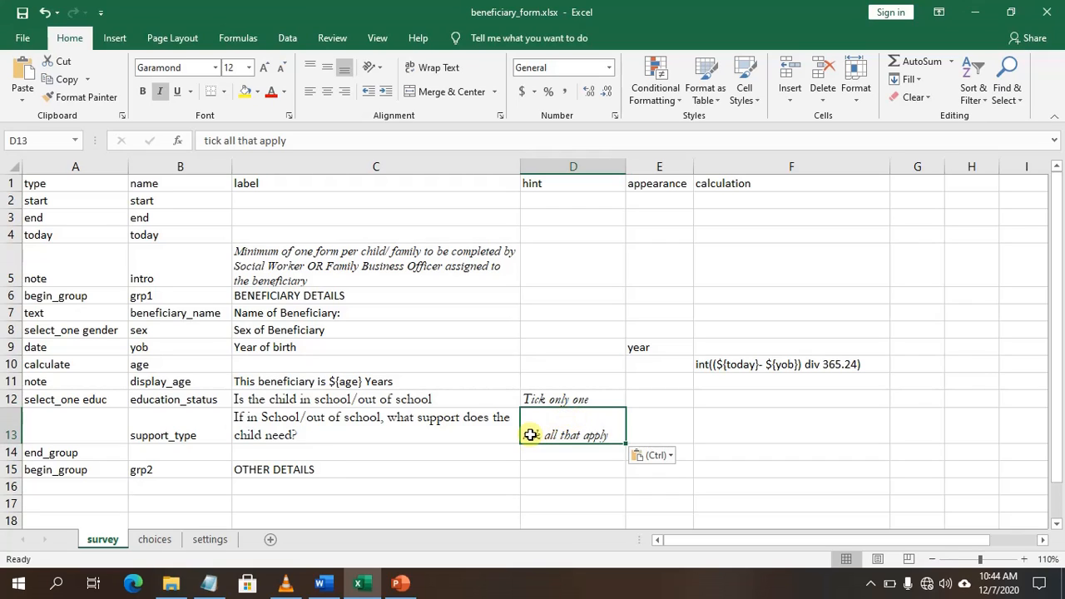
{"action": "double_click", "coordinate": [538, 425]}
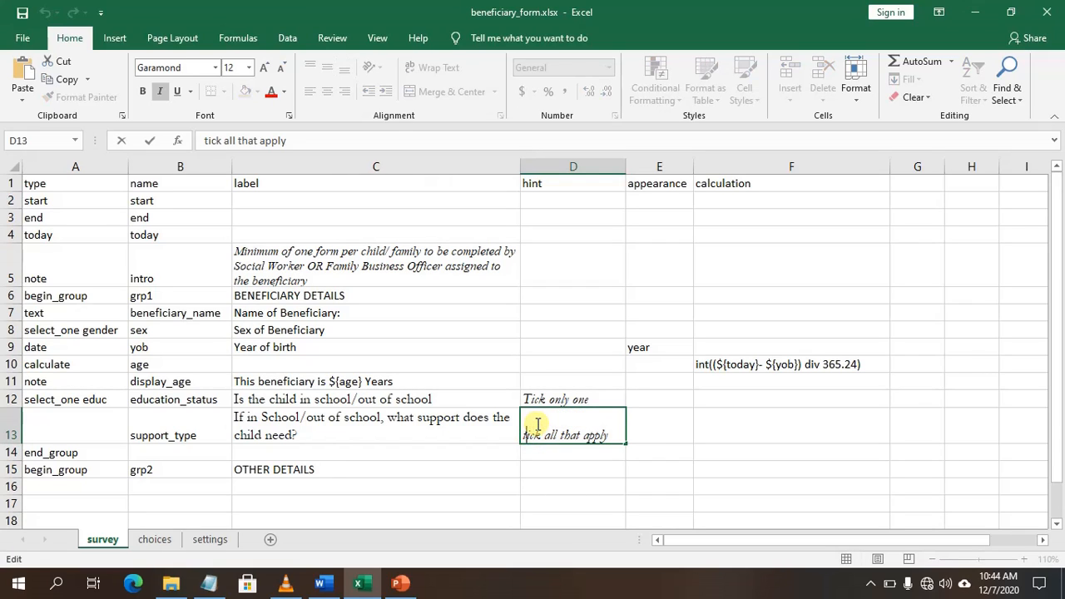
{"action": "key", "text": "BackSpace"}
{"action": "type", "text": "T"}
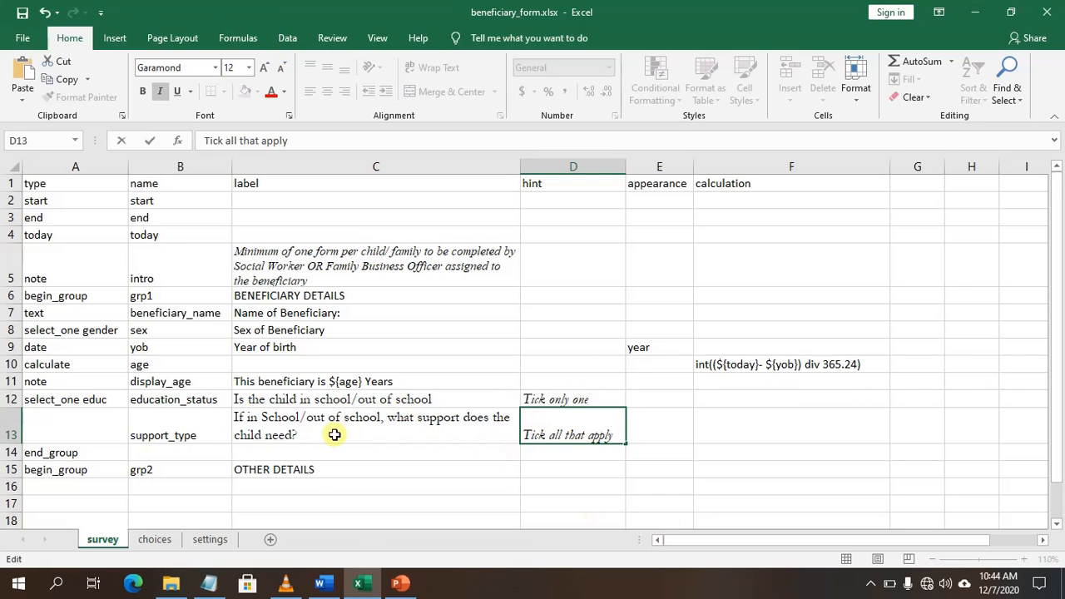
Step: Enter select_multiple as the type of the support_type question in A13
{"action": "left_click", "coordinate": [101, 418]}
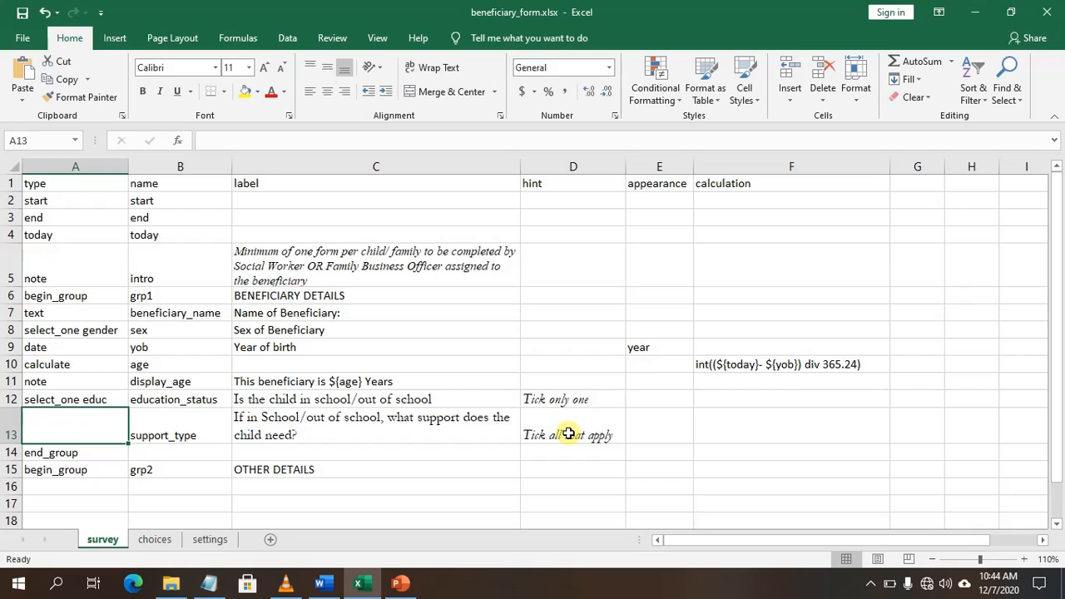
{"action": "type", "text": "select_multiple"}
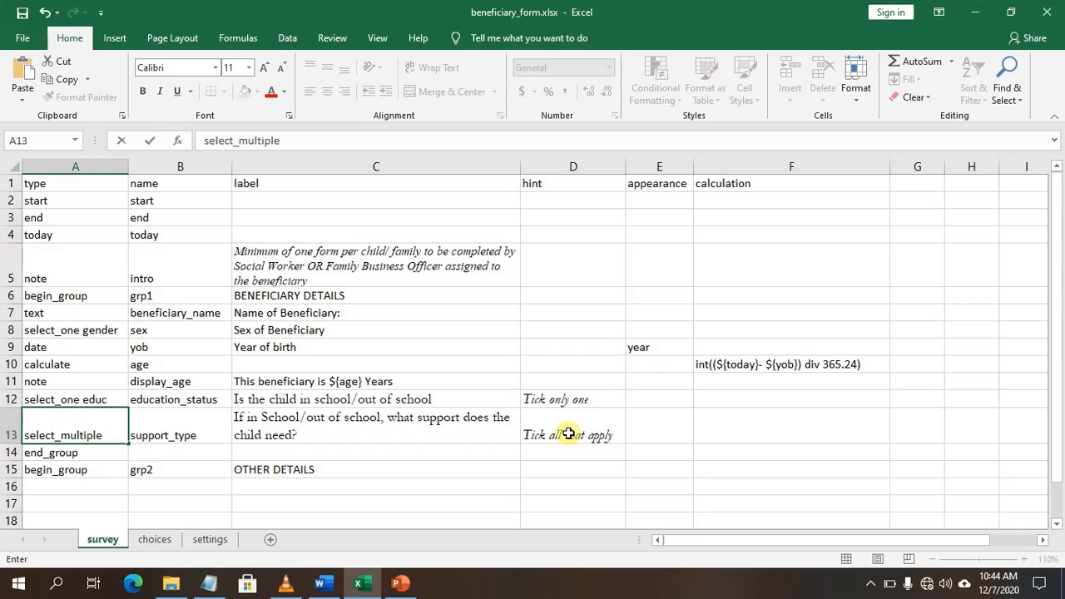
Step: Open the choices sheet at cell C10 and shrink the Excel window so the Word questionnaire is visible beside it
{"action": "left_click", "coordinate": [152, 539]}
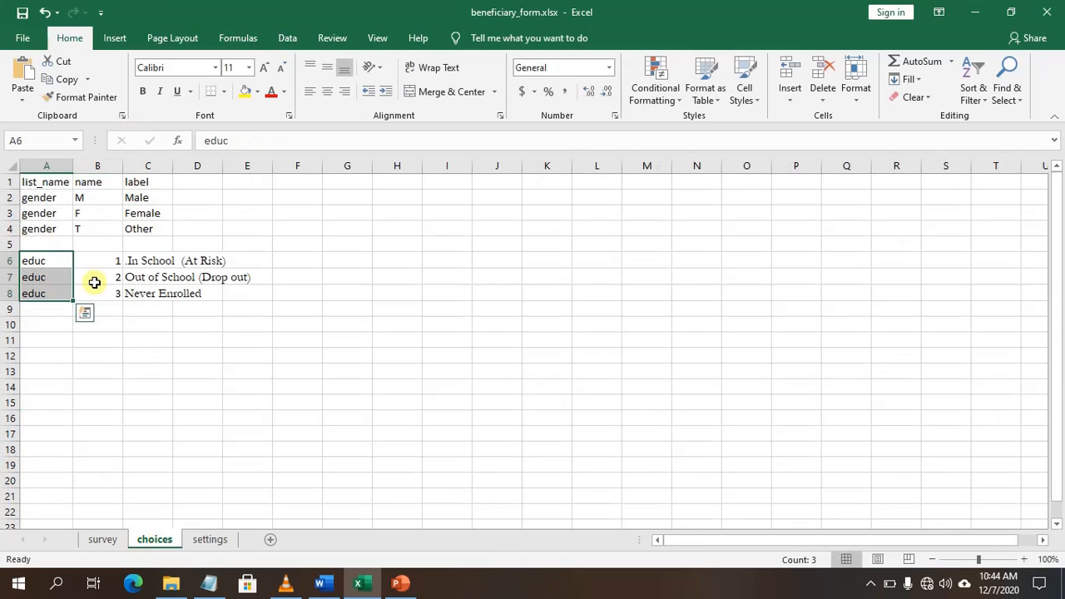
{"action": "left_click", "coordinate": [138, 321]}
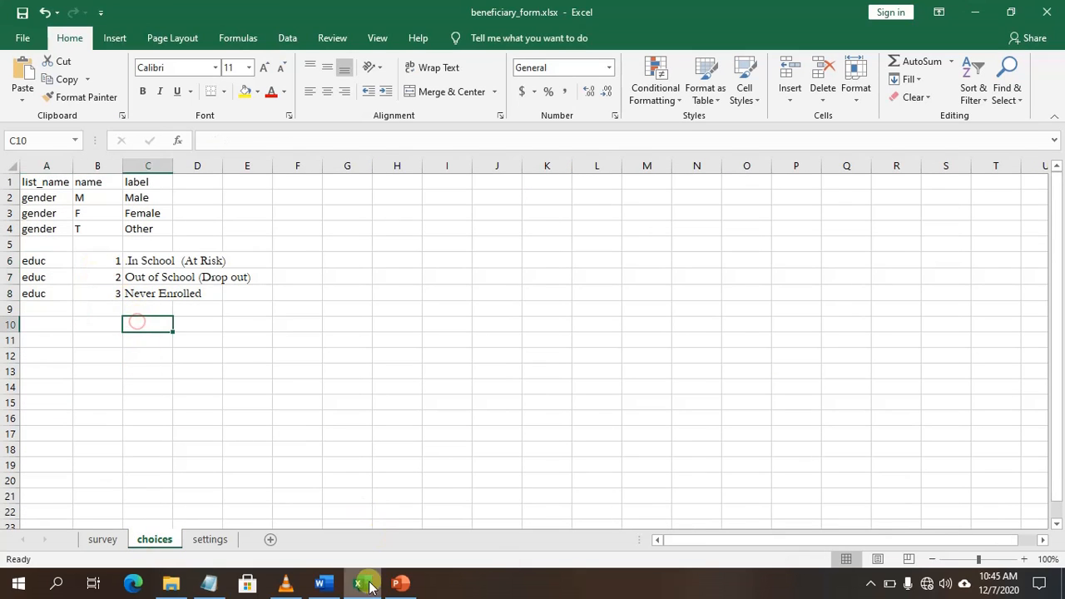
{"action": "left_click", "coordinate": [1010, 12]}
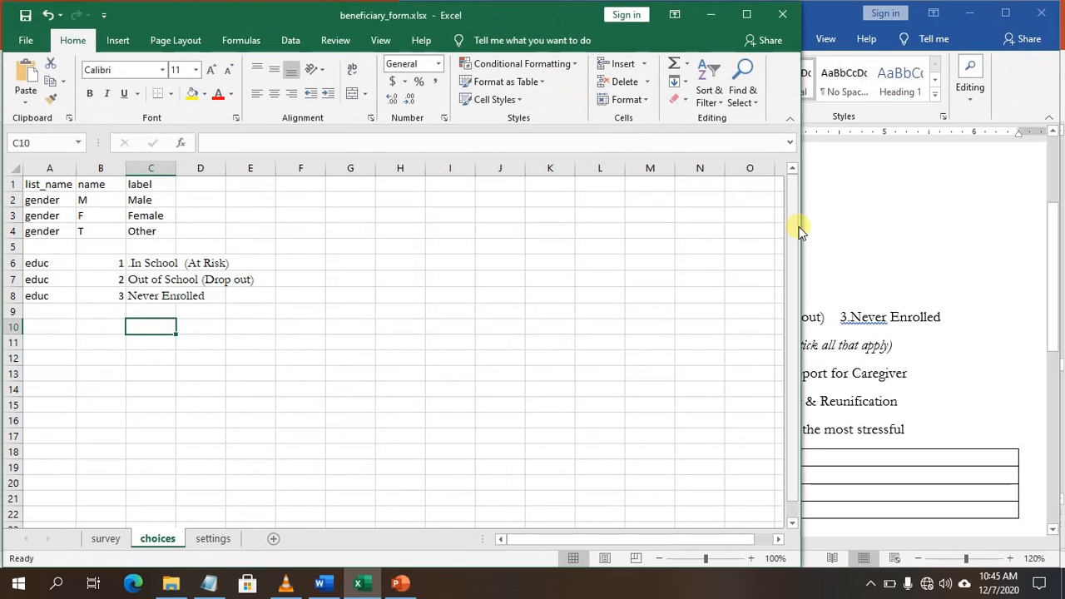
{"action": "left_click_drag", "start_coordinate": [805, 225], "coordinate": [504, 271]}
Step: Copy the first support option, "Remedial Classes", from the Word questionnaire into label cell C10 of the choices sheet
{"action": "left_click", "coordinate": [611, 301]}
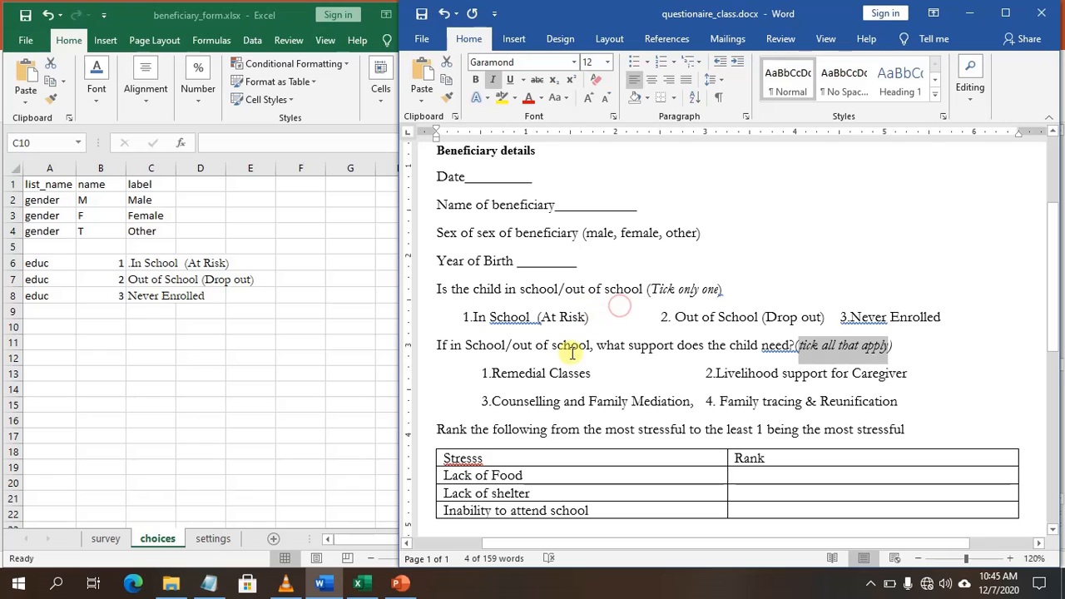
{"action": "left_click_drag", "start_coordinate": [491, 373], "coordinate": [591, 373]}
{"action": "left_click", "coordinate": [149, 326]}
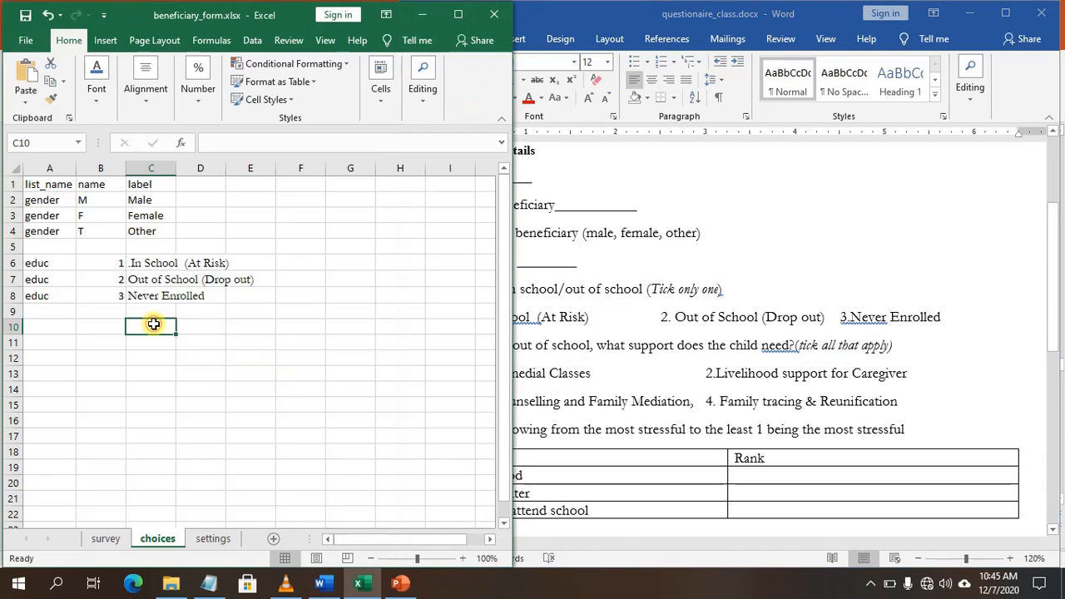
{"action": "type", "text": ".Remedial Classes"}
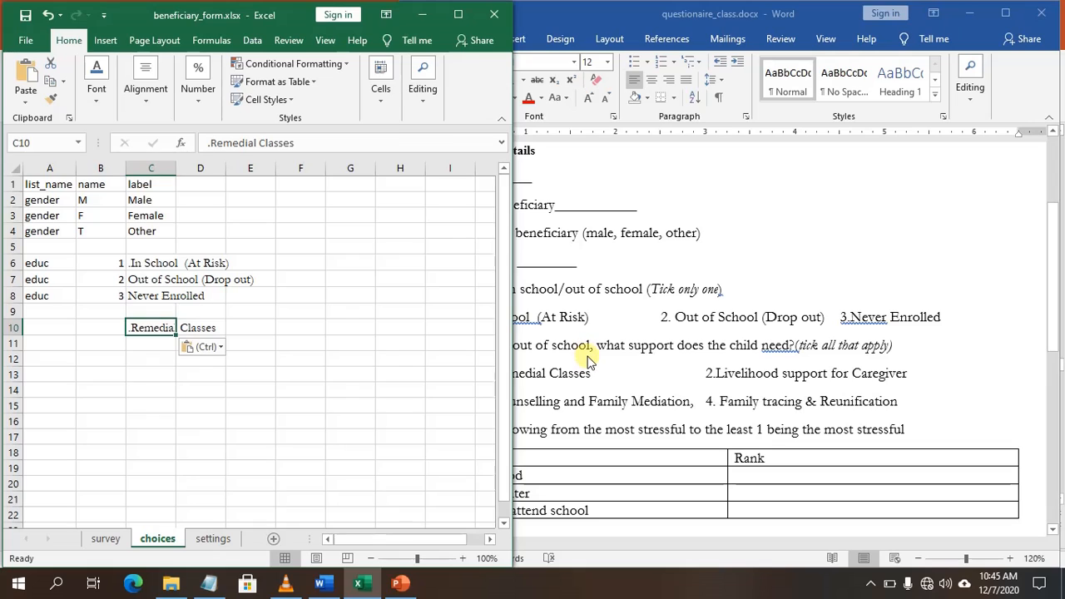
Step: Select "Livelihood support for Caregiver" in the Word questionnaire for copying, undoing the accidental paste over it
{"action": "key", "text": "alt+Tab"}
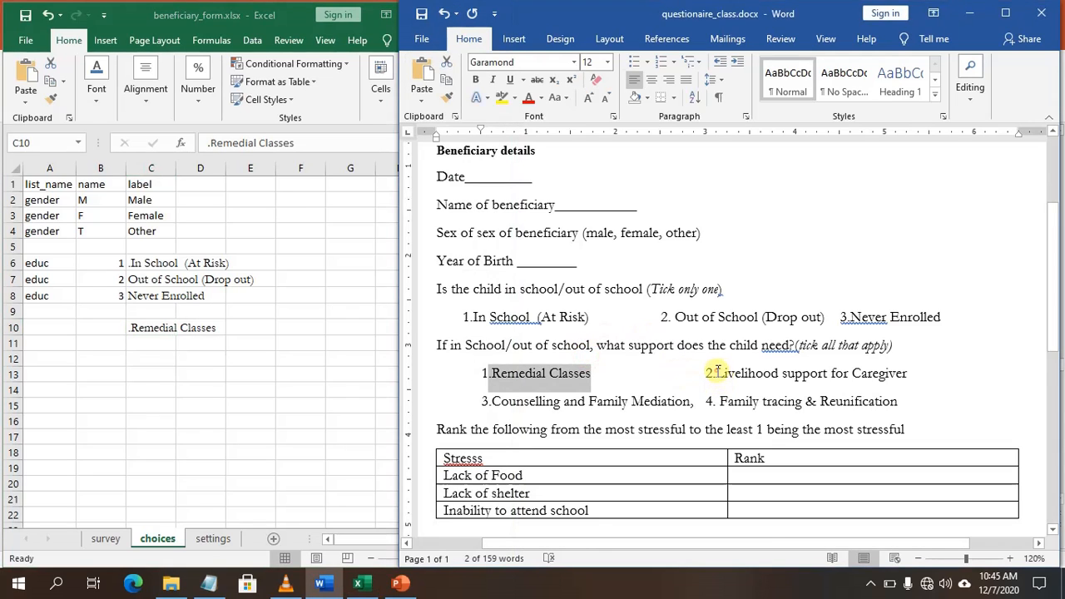
{"action": "left_click_drag", "start_coordinate": [716, 374], "coordinate": [884, 374]}
{"action": "type", "text": ".Remedial Classes"}
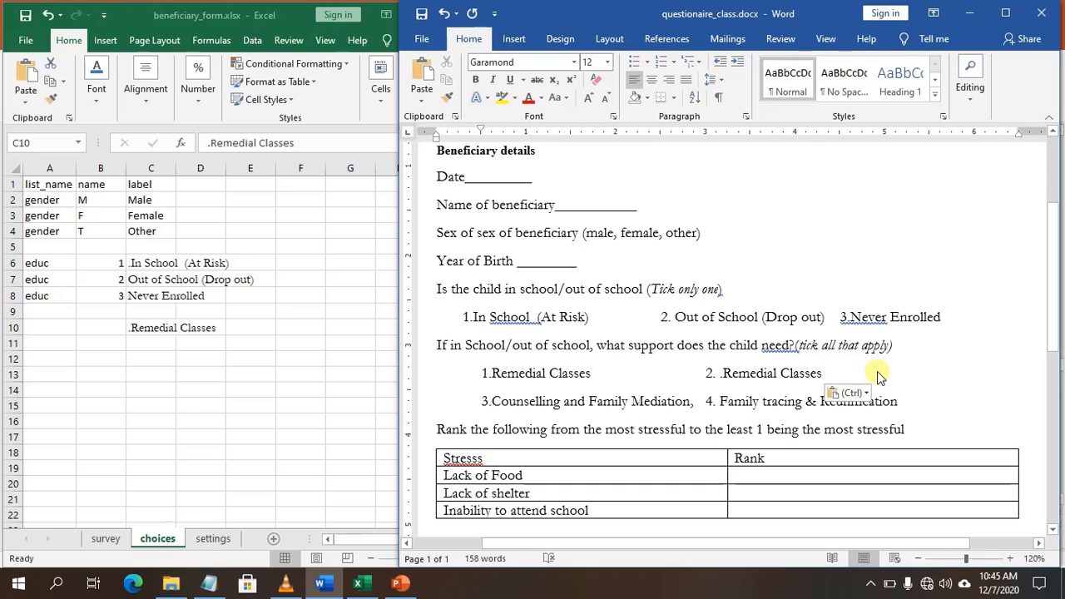
{"action": "key", "text": "ctrl+z"}
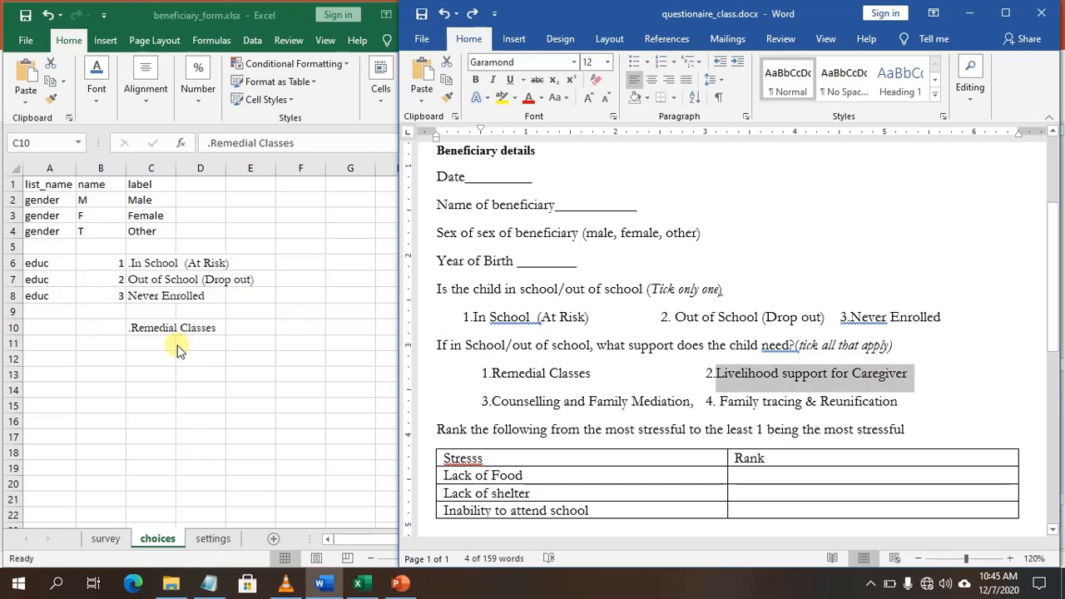
Step: Remove the leading period from the "Remedial Classes" label in C10 of the Excel choices sheet
{"action": "left_click", "coordinate": [134, 332]}
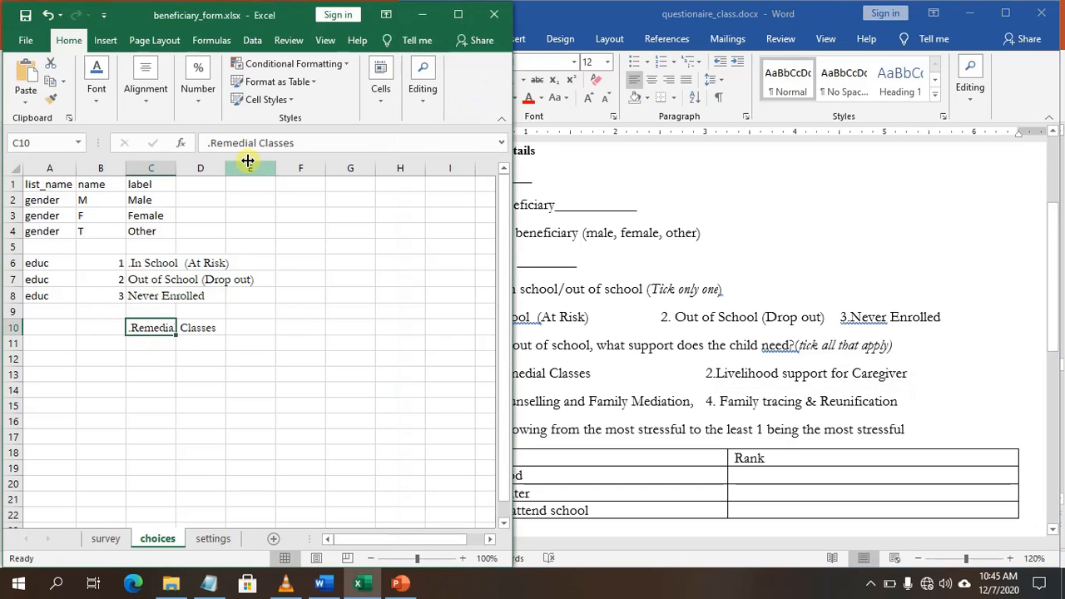
{"action": "left_click", "coordinate": [211, 146]}
{"action": "left_click", "coordinate": [210, 147]}
{"action": "key", "text": "Delete"}
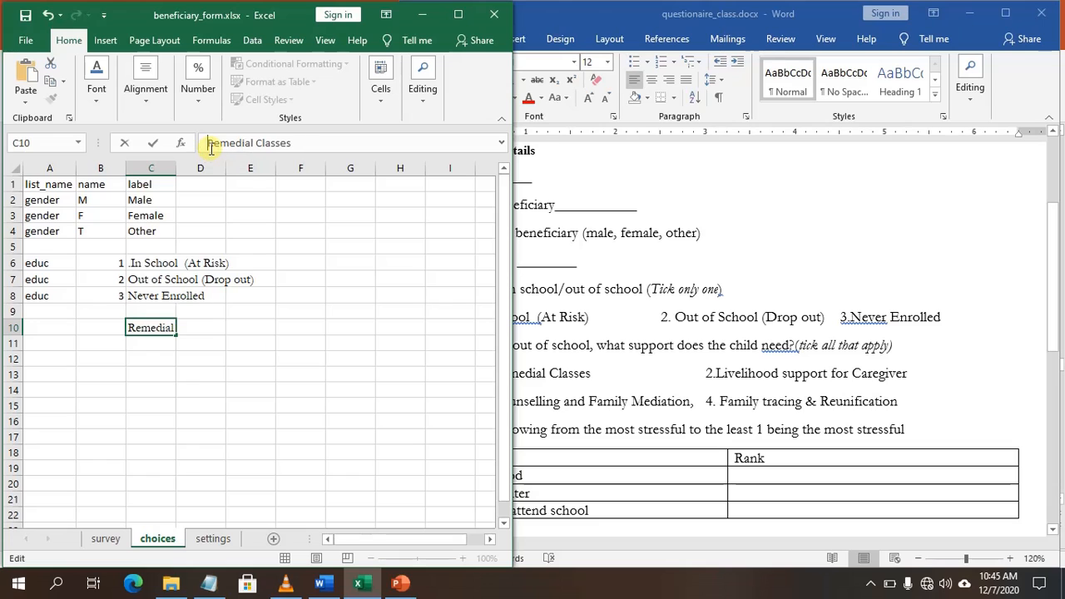
Step: Paste "Livelihood support for Caregiver" into label cell C11 as the second support option
{"action": "left_click", "coordinate": [135, 343]}
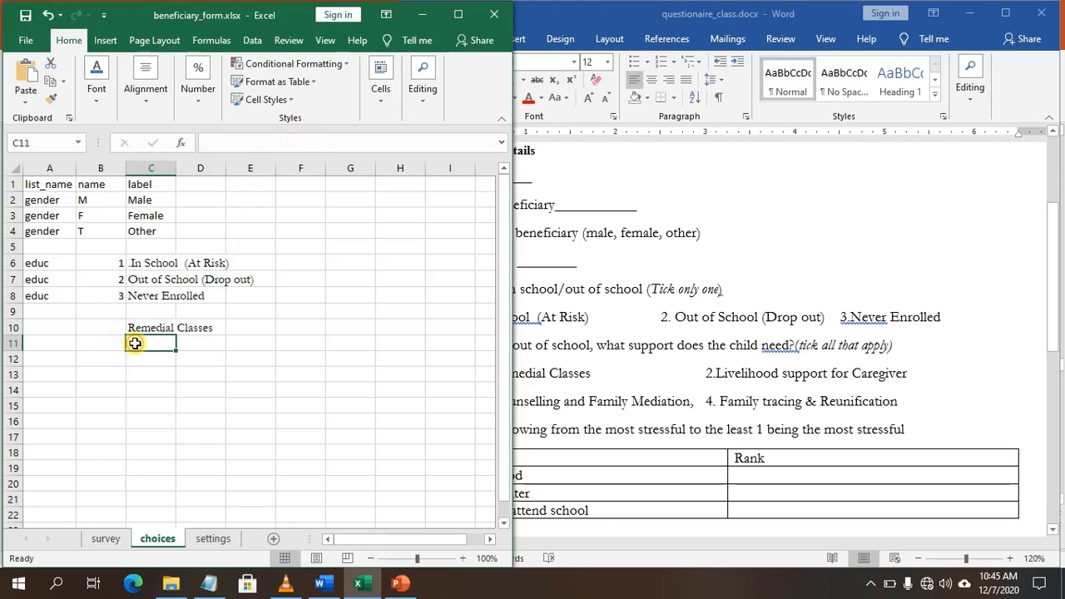
{"action": "type", "text": "Livelihood support for Caregiver"}
{"action": "left_click", "coordinate": [152, 360]}
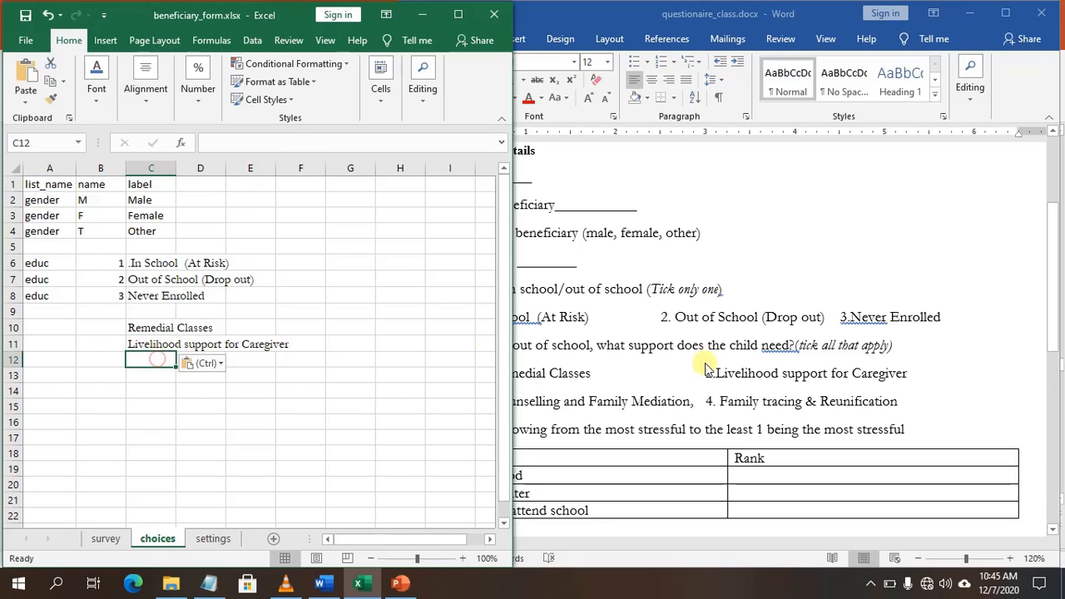
Step: Copy the third support option, "Counselling and Family Mediation", from the Word questionnaire into C12 of the choices sheet
{"action": "left_click", "coordinate": [729, 393]}
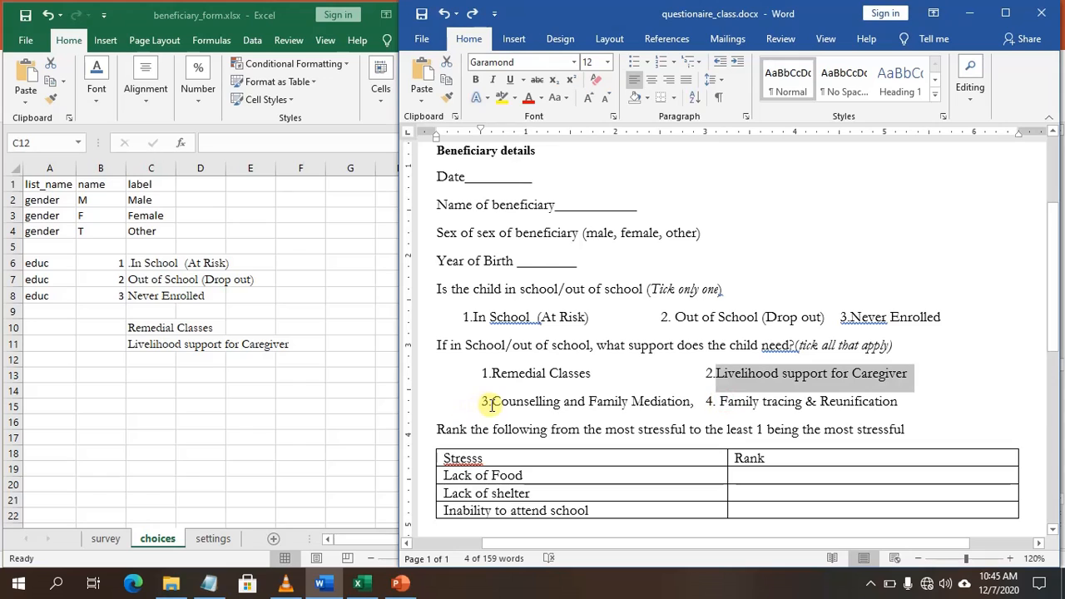
{"action": "left_click_drag", "start_coordinate": [492, 401], "coordinate": [678, 407]}
{"action": "key", "text": "ctrl+c"}
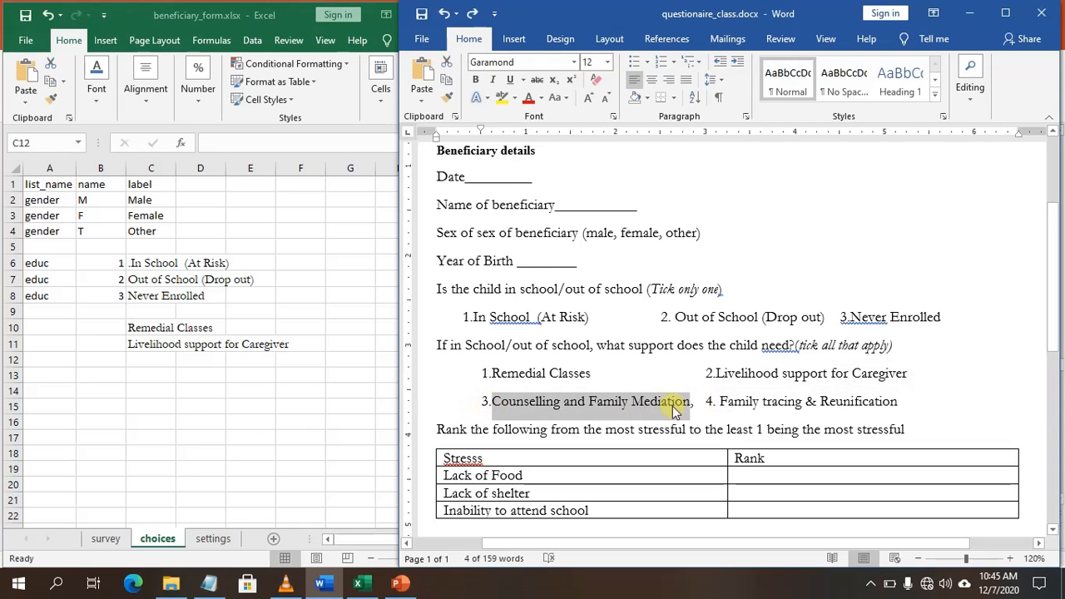
{"action": "left_click", "coordinate": [137, 362]}
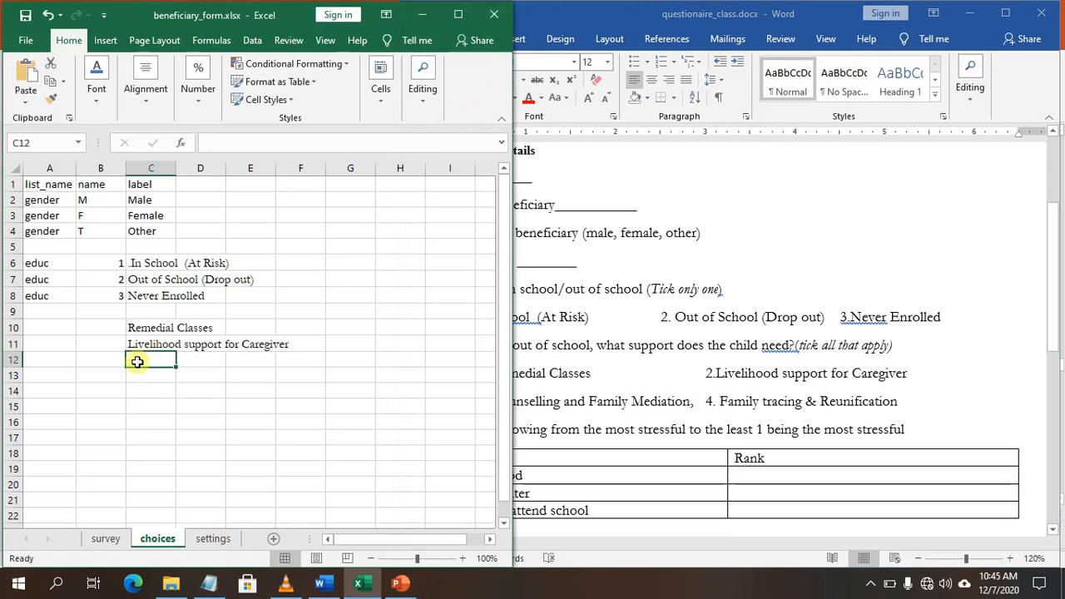
{"action": "key", "text": "ctrl+v"}
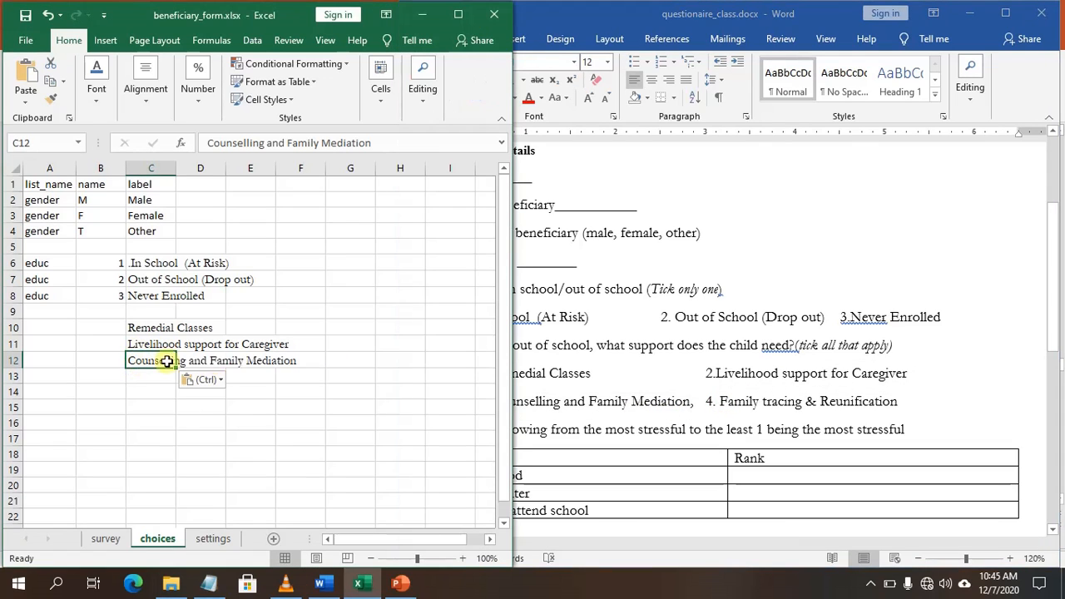
Step: Copy the fourth support option, "Family tracing & Reunification", from the Word questionnaire into C13 of the choices sheet
{"action": "left_click", "coordinate": [724, 404]}
{"action": "left_click_drag", "start_coordinate": [724, 404], "coordinate": [865, 404]}
{"action": "key", "text": "ctrl+c"}
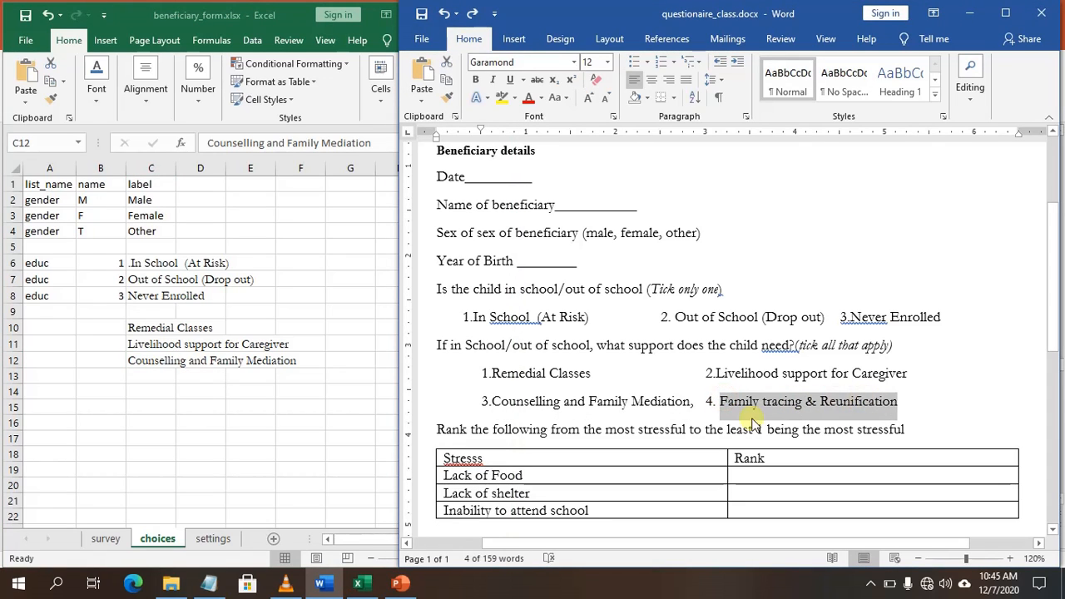
{"action": "left_click", "coordinate": [151, 378]}
{"action": "left_click", "coordinate": [151, 379]}
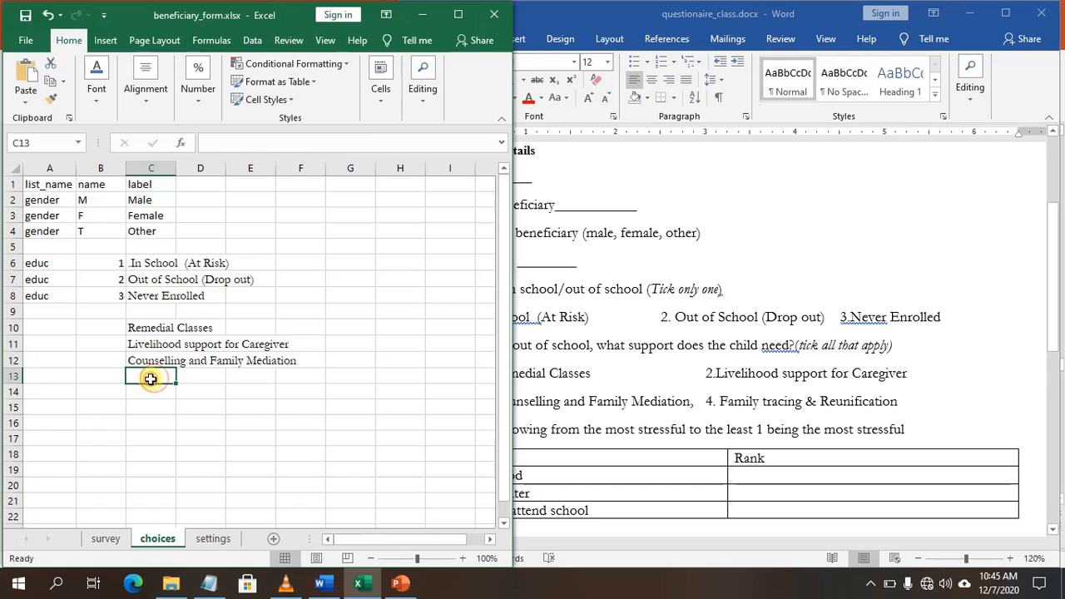
{"action": "key", "text": "ctrl+v"}
Step: Number the four support options 1 to 4 in B10:B13 by filling down a series
{"action": "left_click", "coordinate": [108, 327]}
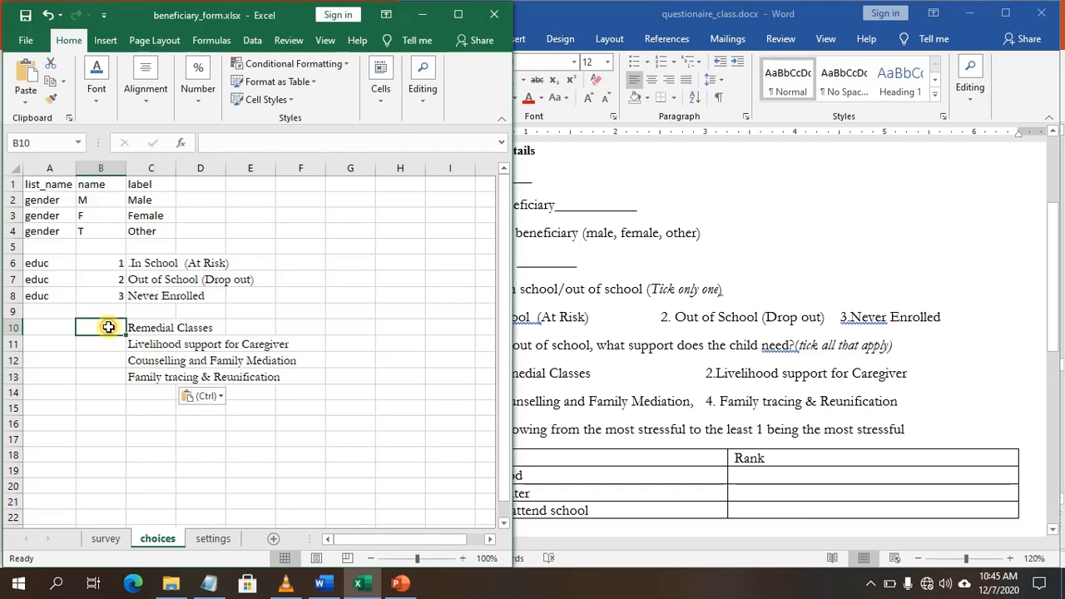
{"action": "type", "text": "1"}
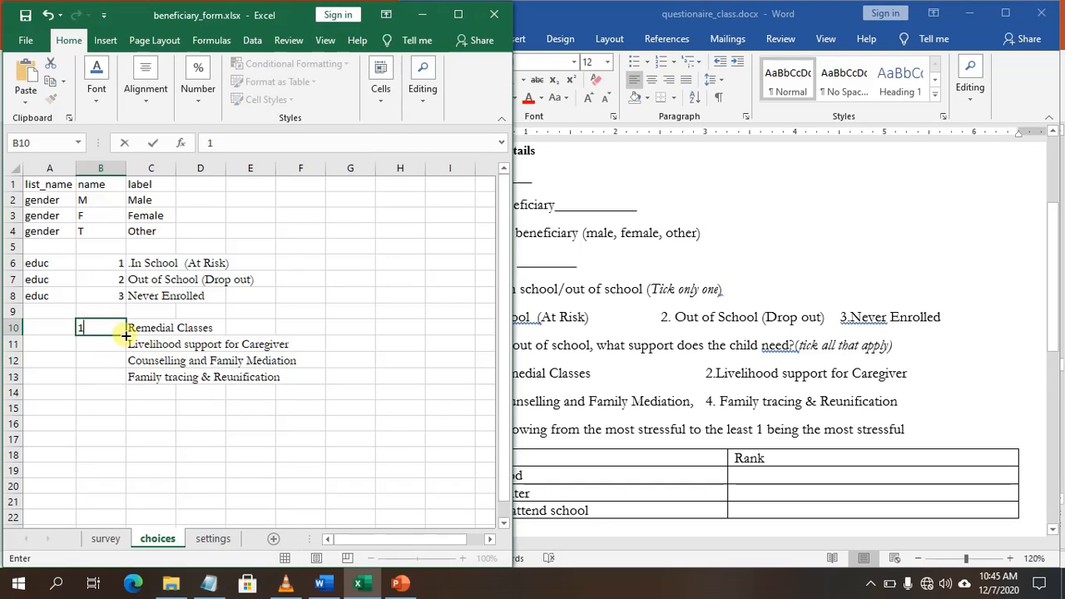
{"action": "left_click_drag", "start_coordinate": [126, 335], "coordinate": [125, 383]}
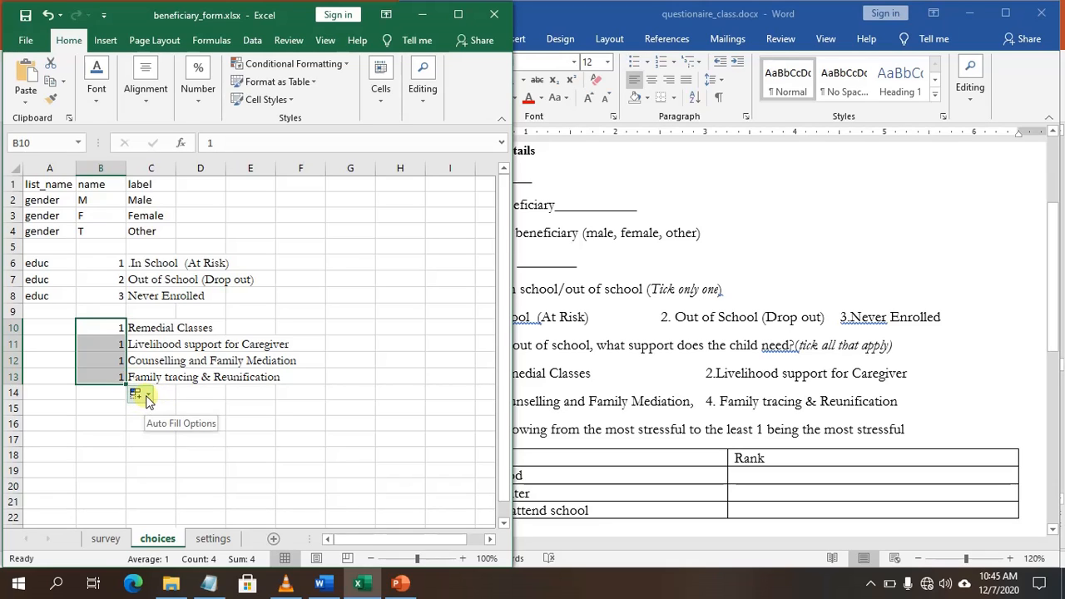
{"action": "left_click", "coordinate": [147, 400]}
{"action": "left_click", "coordinate": [154, 408]}
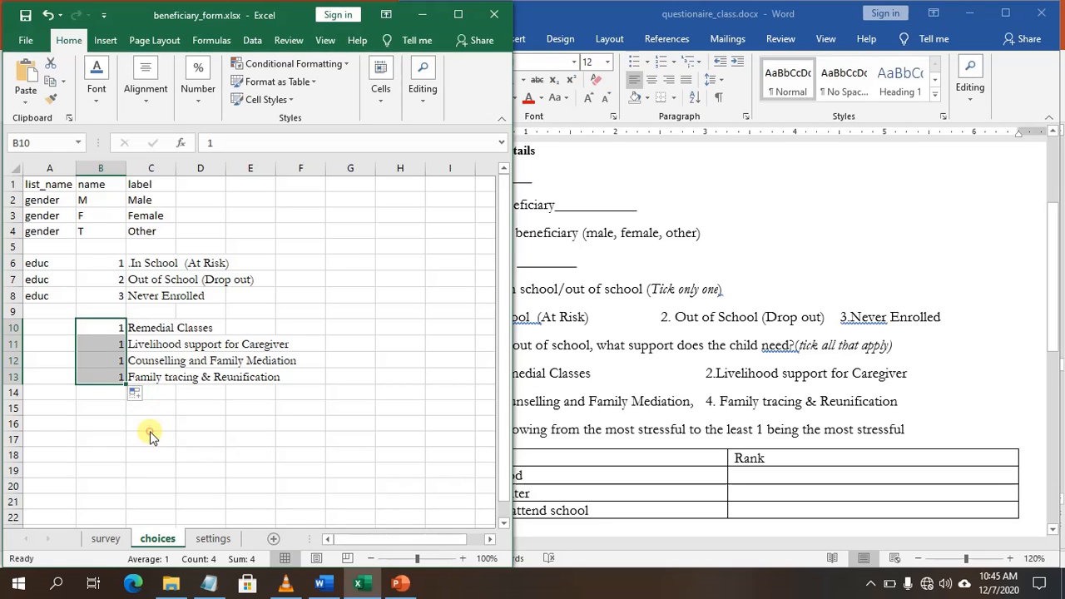
Step: Enter the list name "support" in A10 and fill it down to A13 for all four options
{"action": "left_click", "coordinate": [59, 330]}
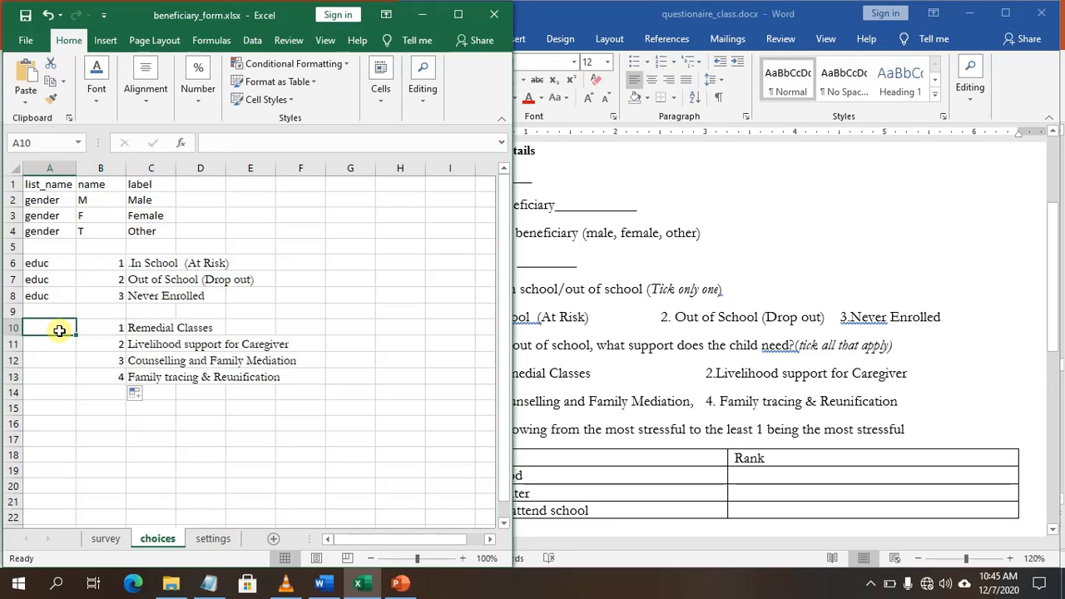
{"action": "type", "text": "supp"}
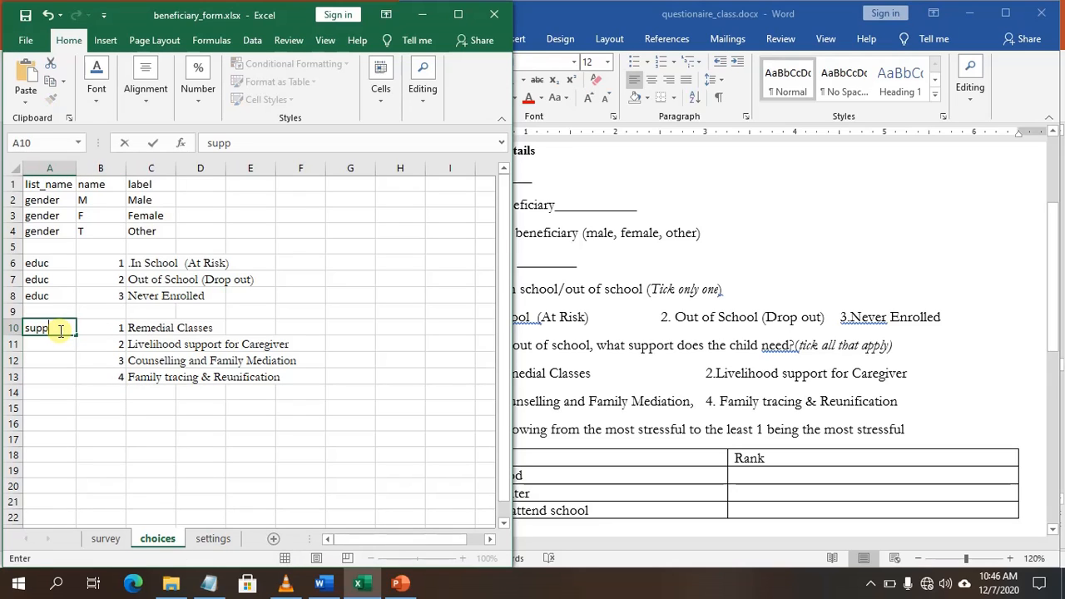
{"action": "type", "text": "ort"}
{"action": "left_click_drag", "start_coordinate": [75, 336], "coordinate": [72, 389]}
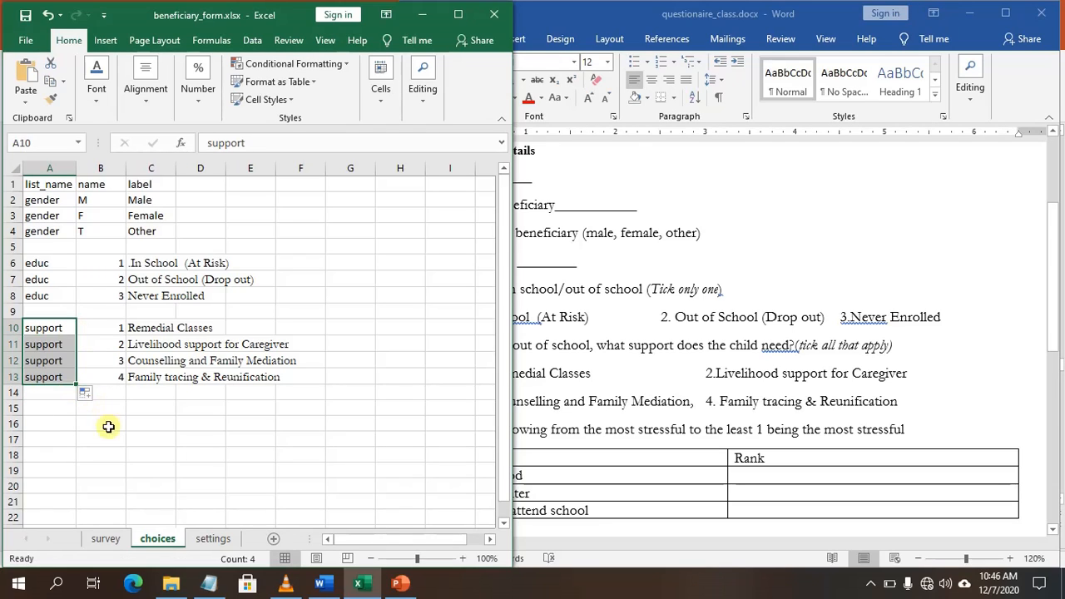
{"action": "left_click", "coordinate": [155, 429]}
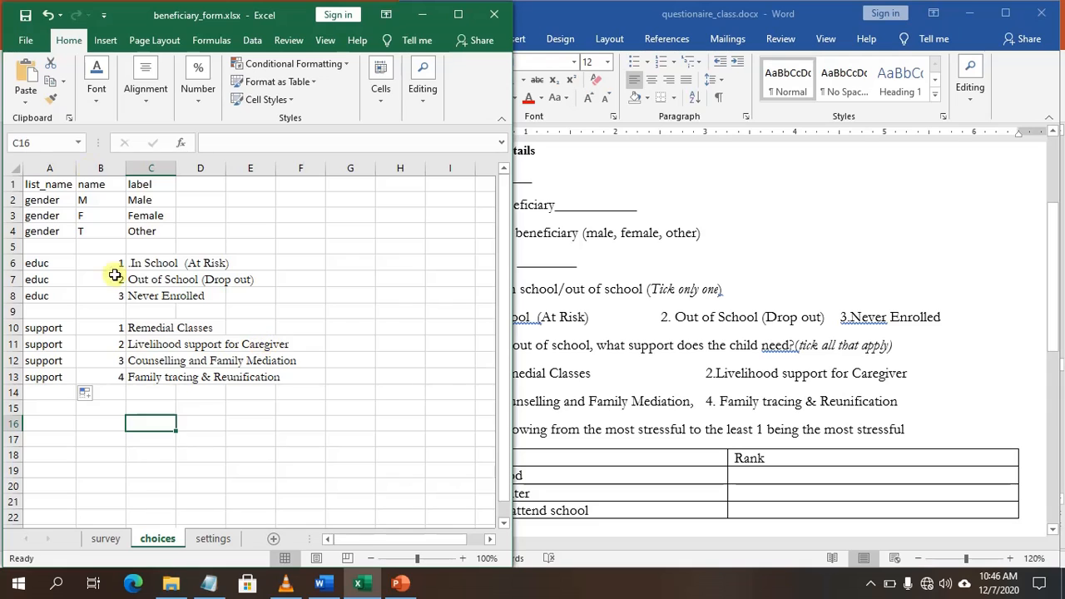
Step: On the survey sheet, complete the type in A13 as "select_multiple support" and fit column A to its contents
{"action": "left_click", "coordinate": [105, 539]}
{"action": "double_click", "coordinate": [108, 437]}
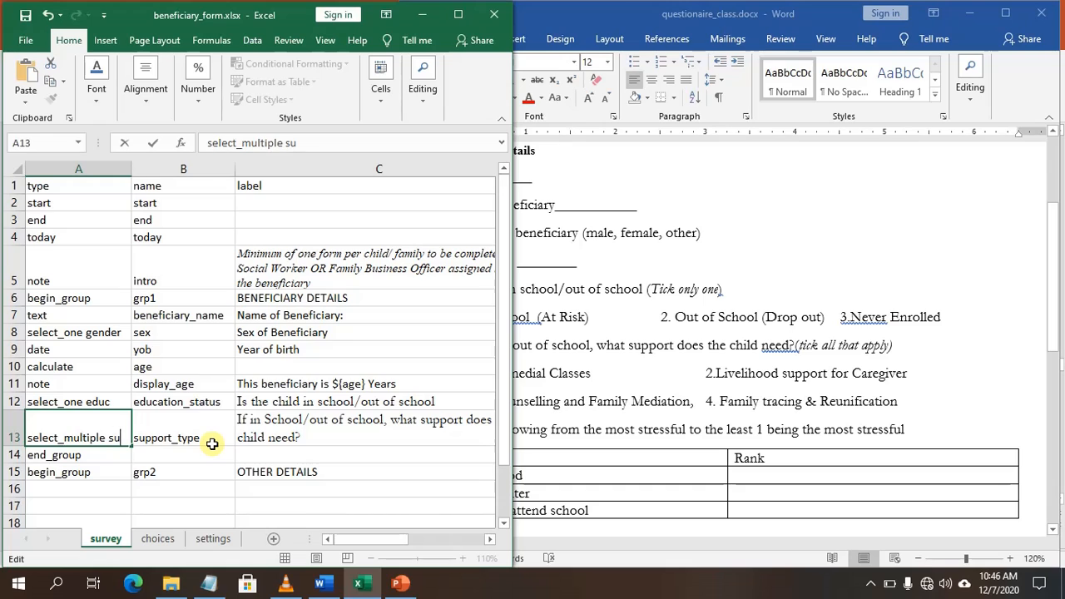
{"action": "type", "text": "pport"}
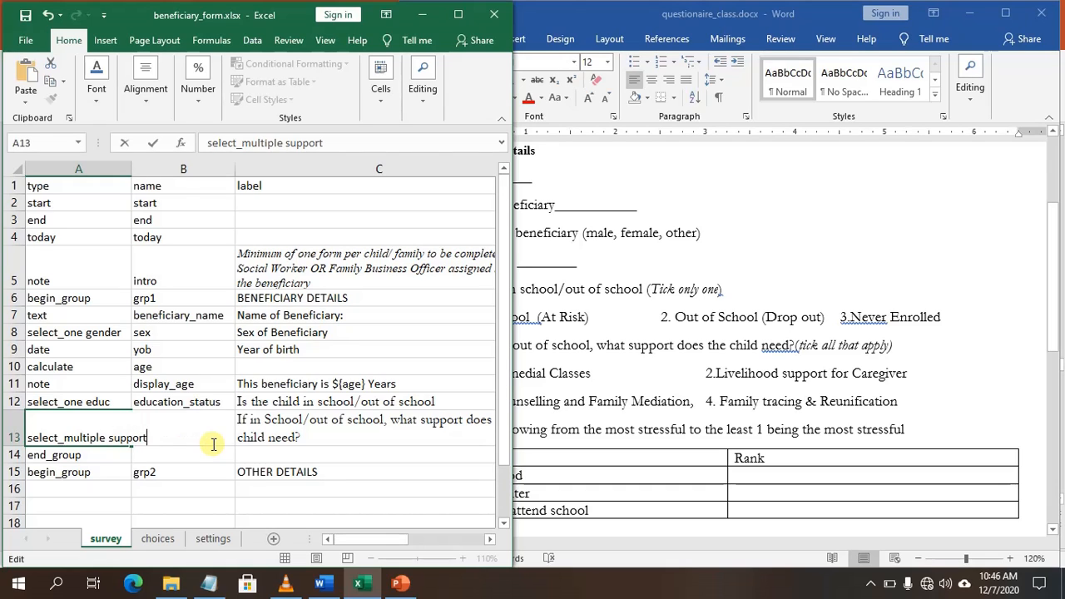
{"action": "left_click", "coordinate": [133, 171]}
{"action": "double_click", "coordinate": [131, 170]}
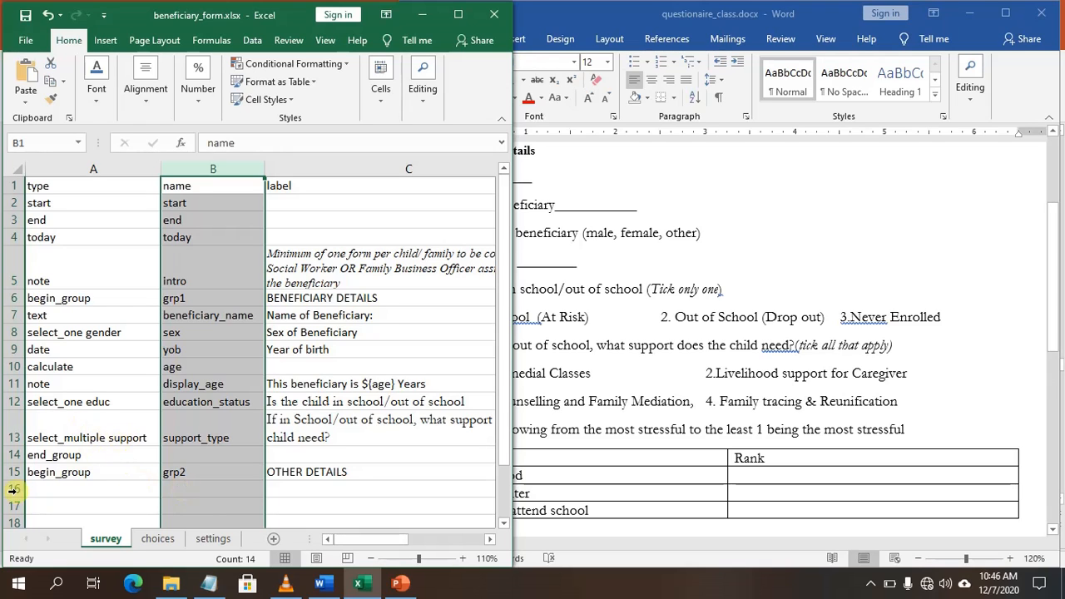
Step: In the Word questionnaire, add a line reading "OTHER DETAILS" between the support options and the ranking question
{"action": "left_click", "coordinate": [612, 418]}
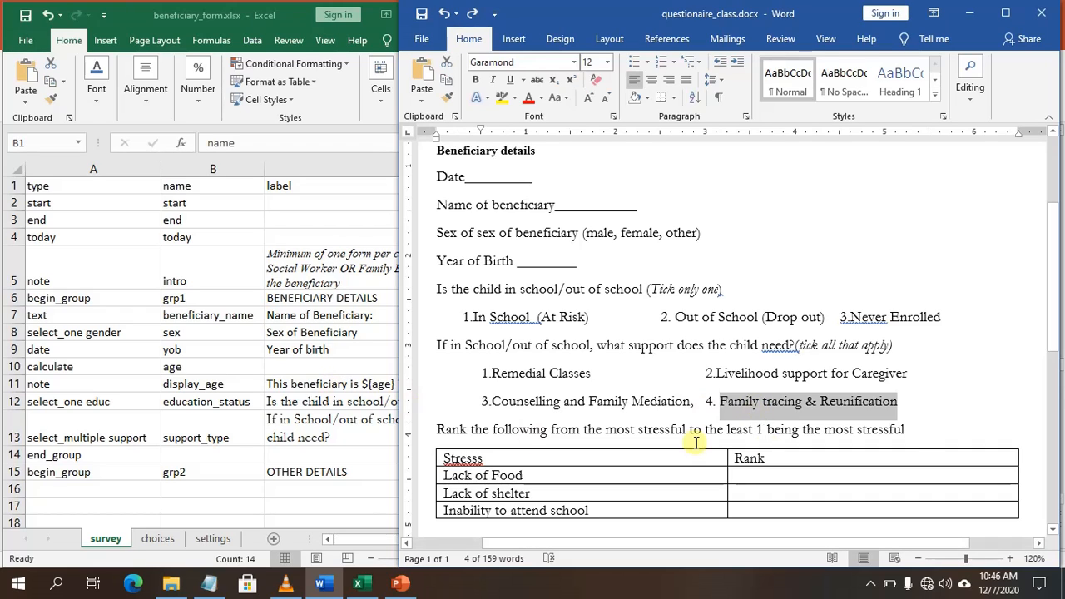
{"action": "left_click", "coordinate": [924, 415]}
{"action": "key", "text": "Return"}
{"action": "key", "text": "Return"}
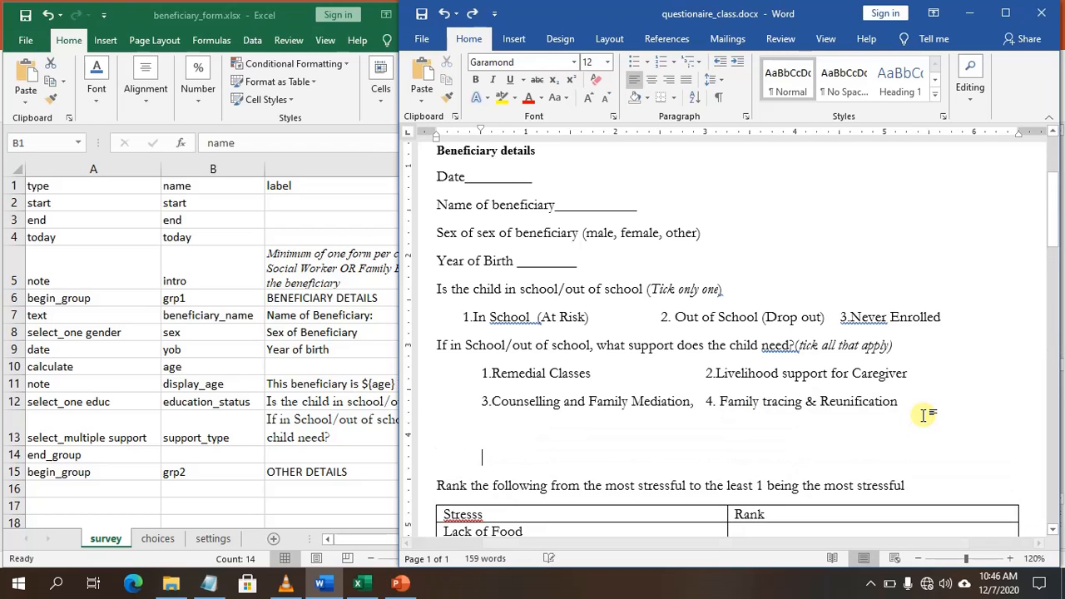
{"action": "key", "text": "BackSpace"}
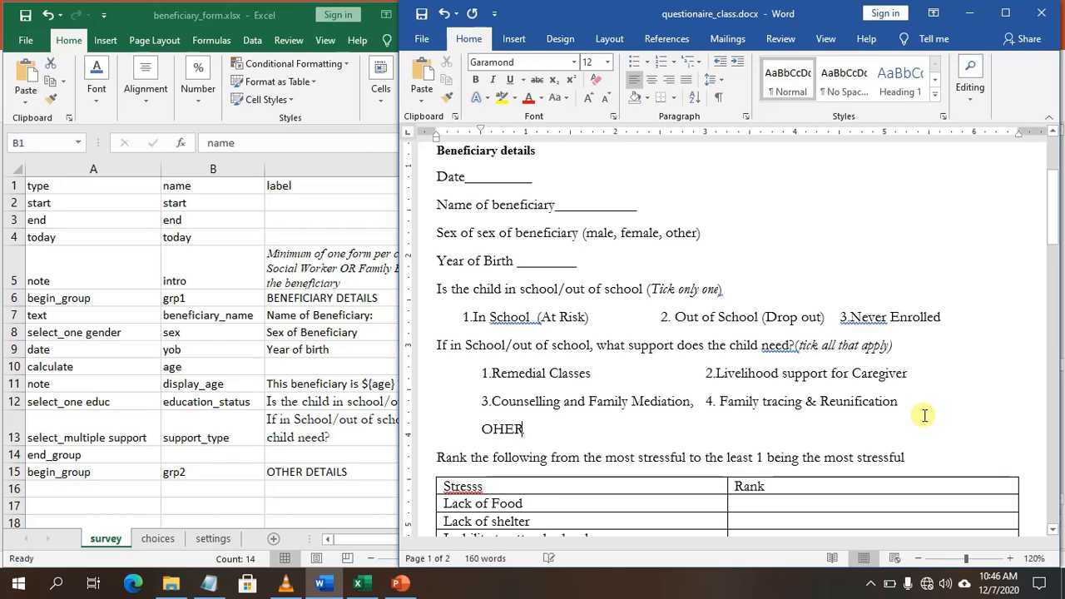
{"action": "key", "text": "BackSpace"}
{"action": "key", "text": "BackSpace"}
{"action": "key", "text": "BackSpace"}
{"action": "type", "text": "THER DETAILS"}
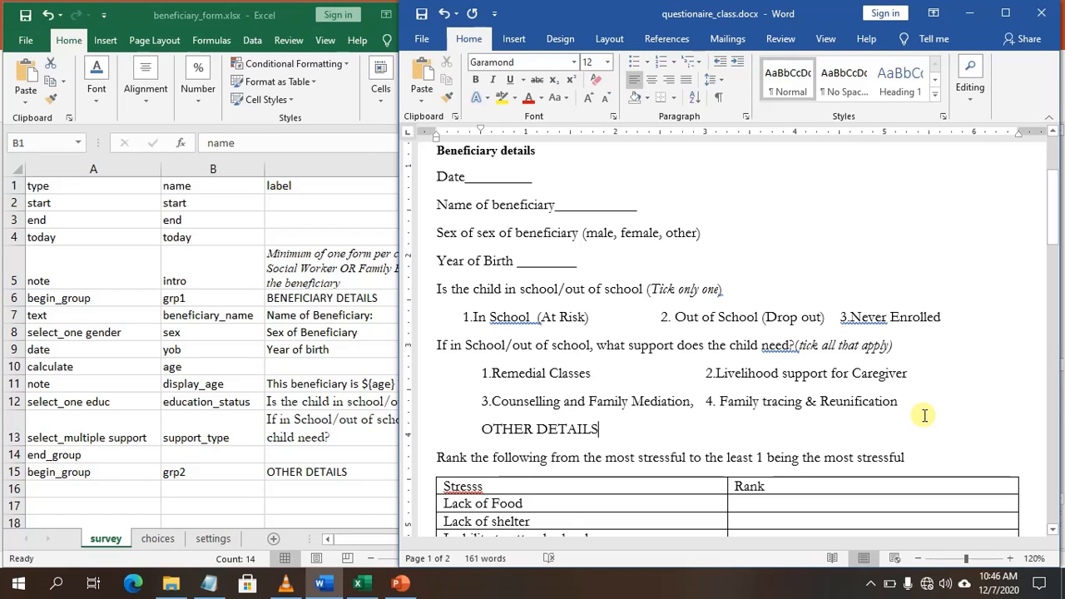
Step: Make the "OTHER DETAILS" line bold and remove its indent so it starts at the page's text margin
{"action": "left_click_drag", "start_coordinate": [601, 429], "coordinate": [491, 431]}
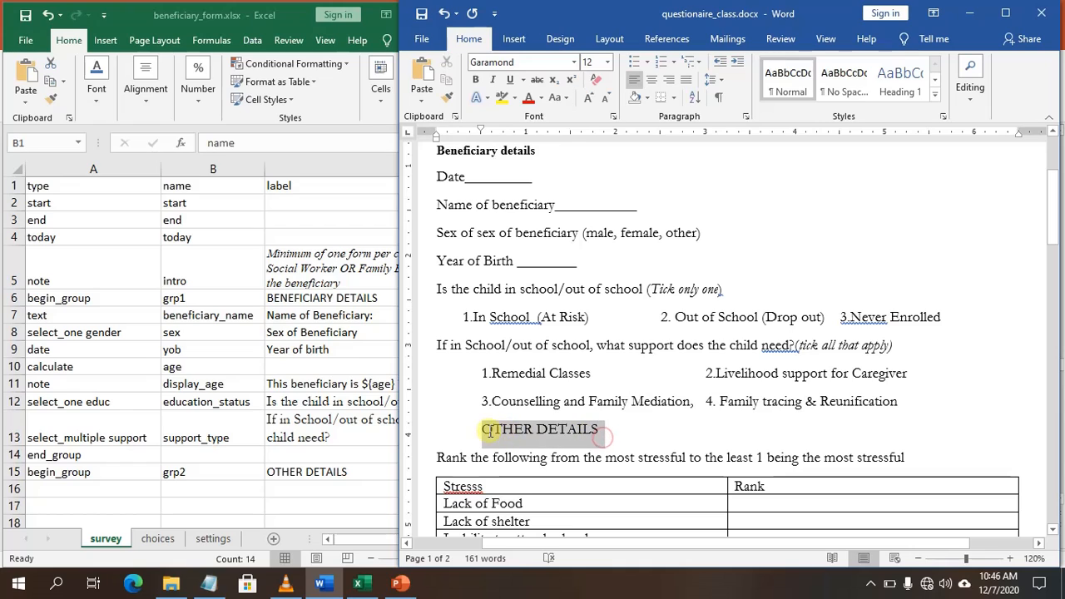
{"action": "key", "text": "ctrl+b"}
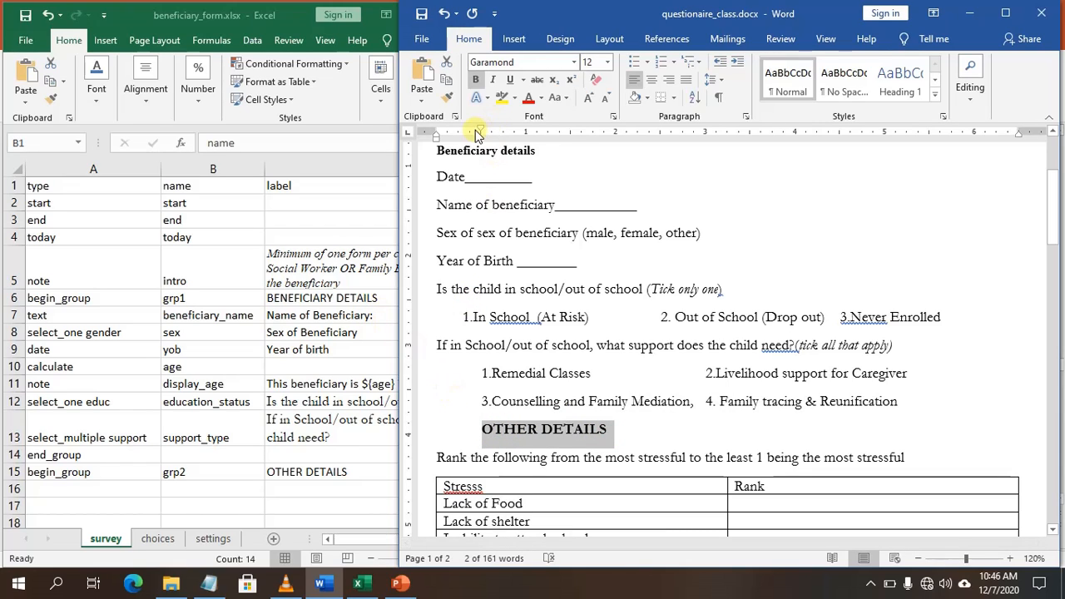
{"action": "left_click_drag", "start_coordinate": [481, 133], "coordinate": [439, 138]}
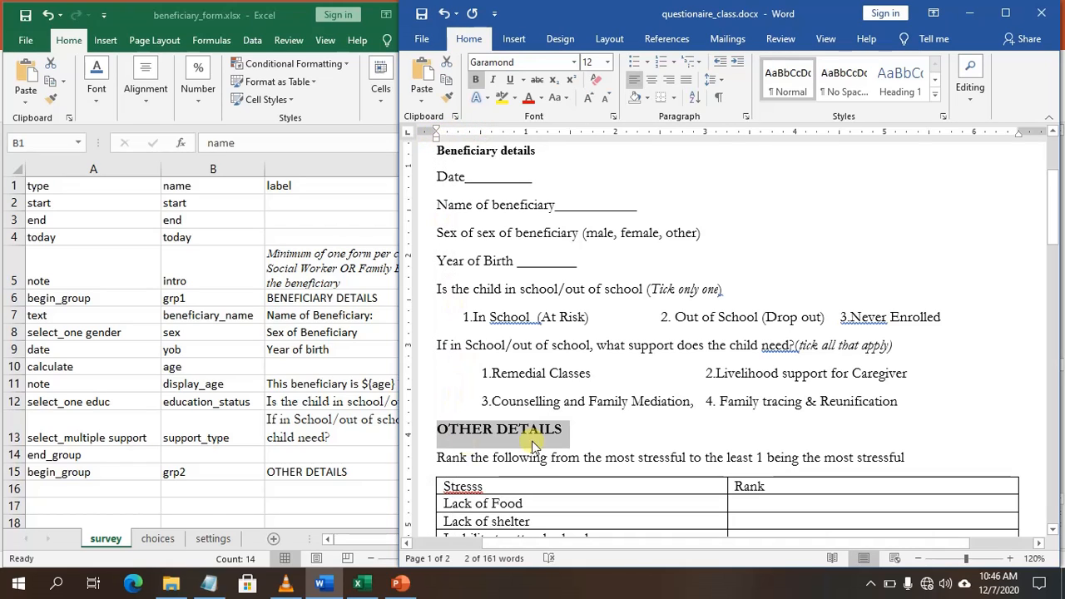
{"action": "left_click", "coordinate": [593, 425]}
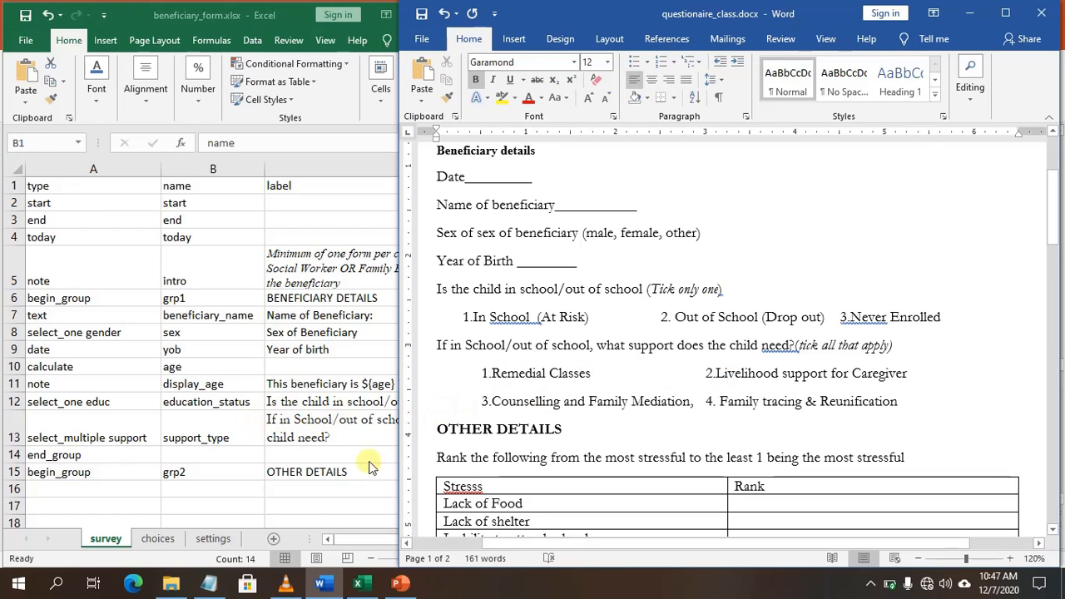
Step: Switch to the Excel survey sheet, maximize the window and add the column header "relevant" in G1
{"action": "left_click", "coordinate": [293, 458]}
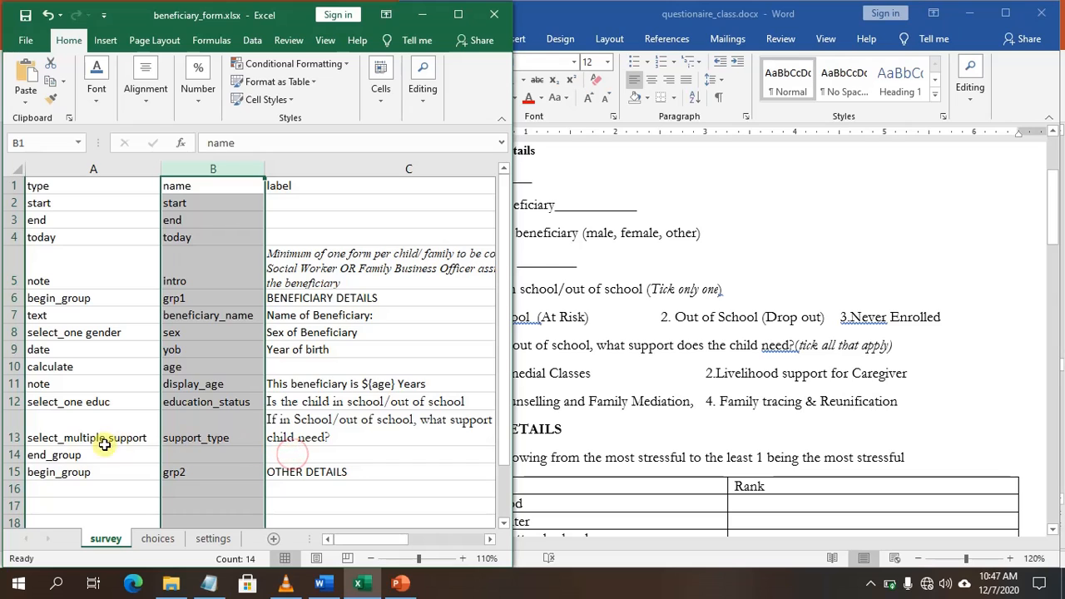
{"action": "left_click", "coordinate": [17, 437]}
{"action": "left_click_drag", "start_coordinate": [352, 539], "coordinate": [416, 540]}
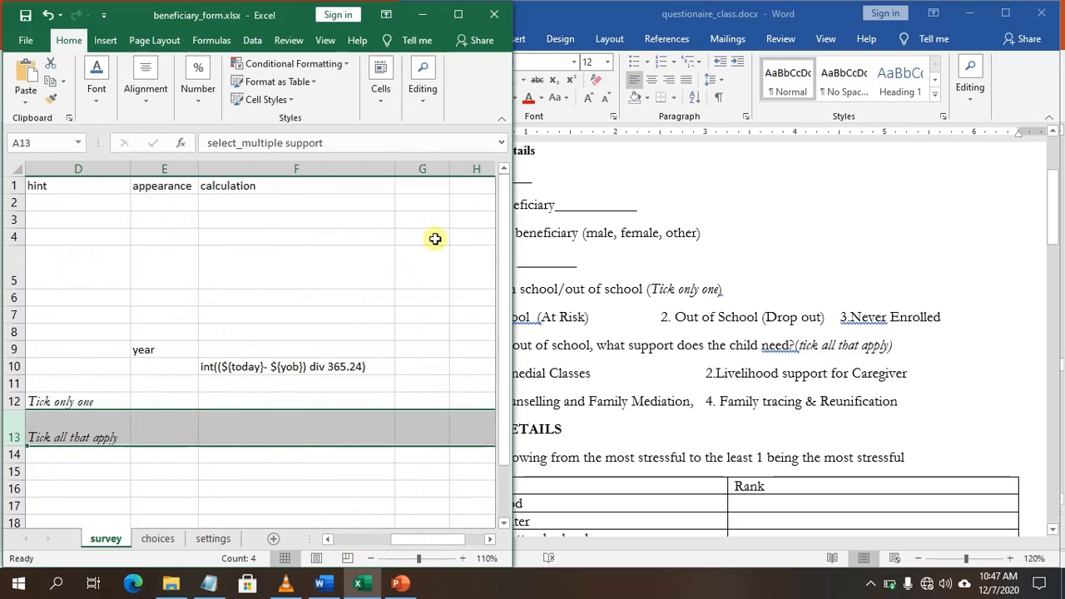
{"action": "left_click", "coordinate": [459, 15]}
{"action": "left_click", "coordinate": [419, 177]}
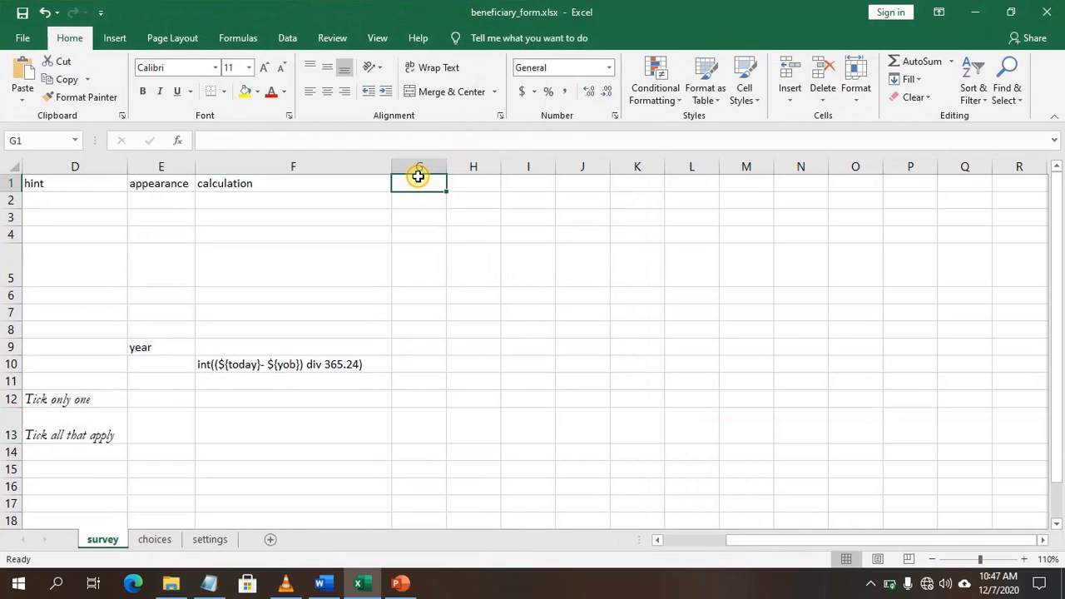
{"action": "type", "text": "RE"}
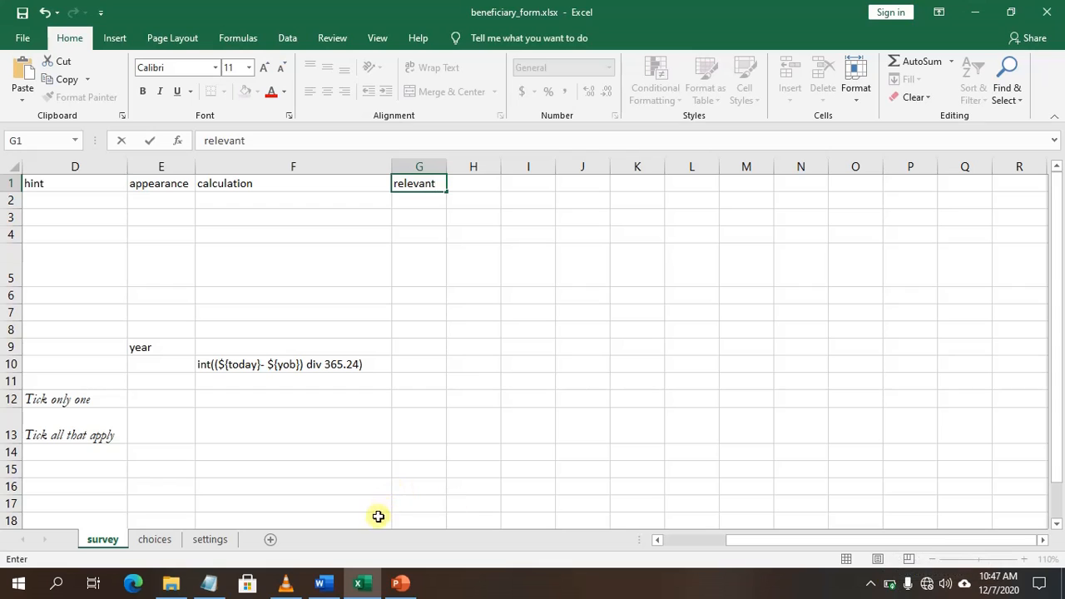
{"action": "left_click_drag", "start_coordinate": [754, 543], "coordinate": [708, 544]}
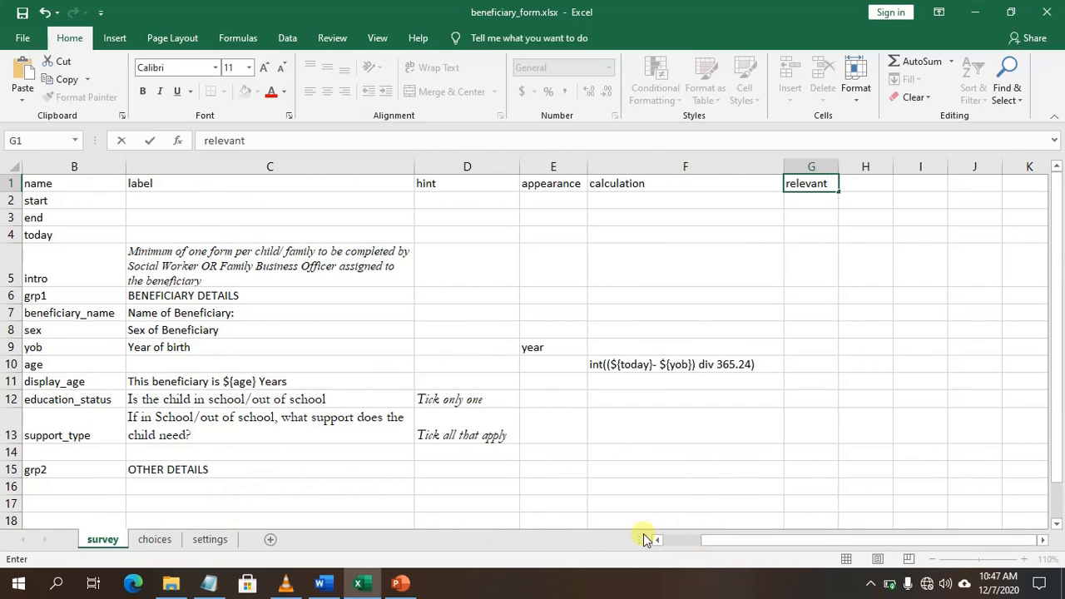
{"action": "left_click_drag", "start_coordinate": [769, 542], "coordinate": [697, 539]}
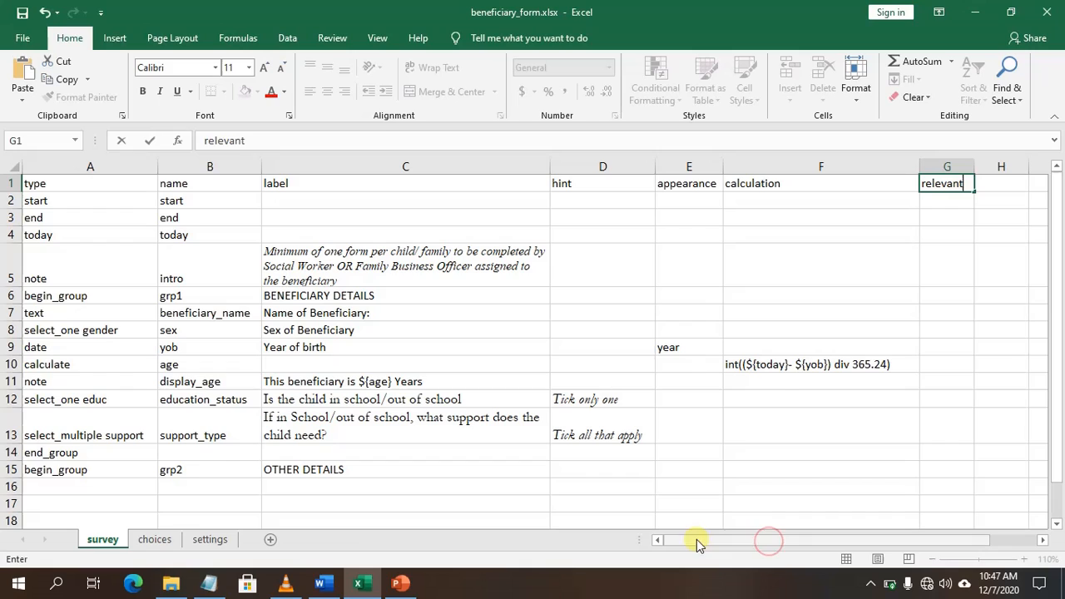
{"action": "left_click", "coordinate": [10, 427]}
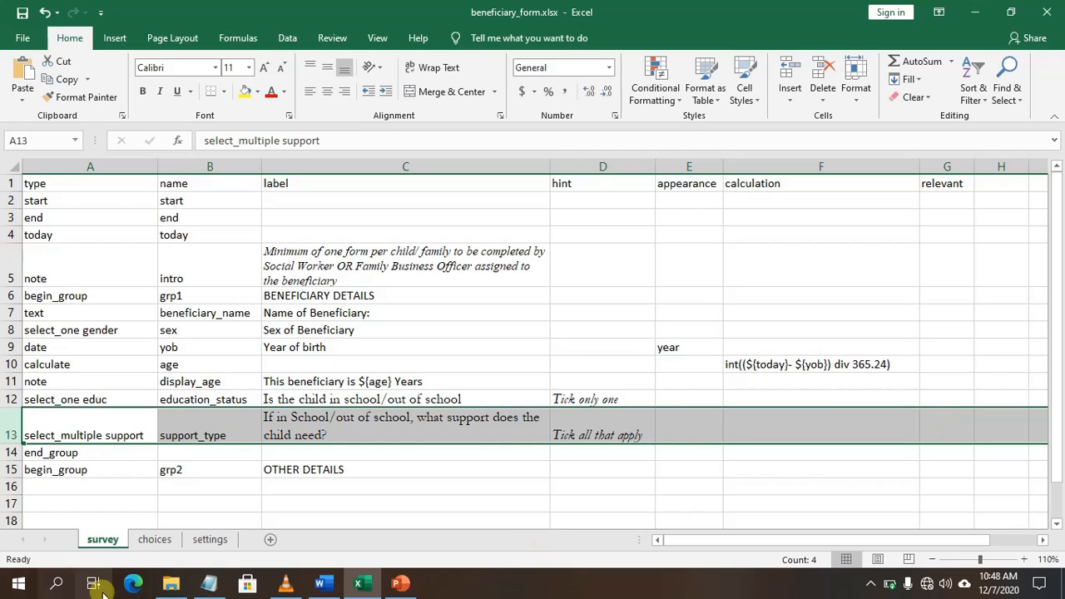
Step: In the Notepad notes, add a separator line of equals signs below the age formula, followed by the expression selected(${})
{"action": "left_click", "coordinate": [213, 588]}
{"action": "left_click", "coordinate": [910, 208]}
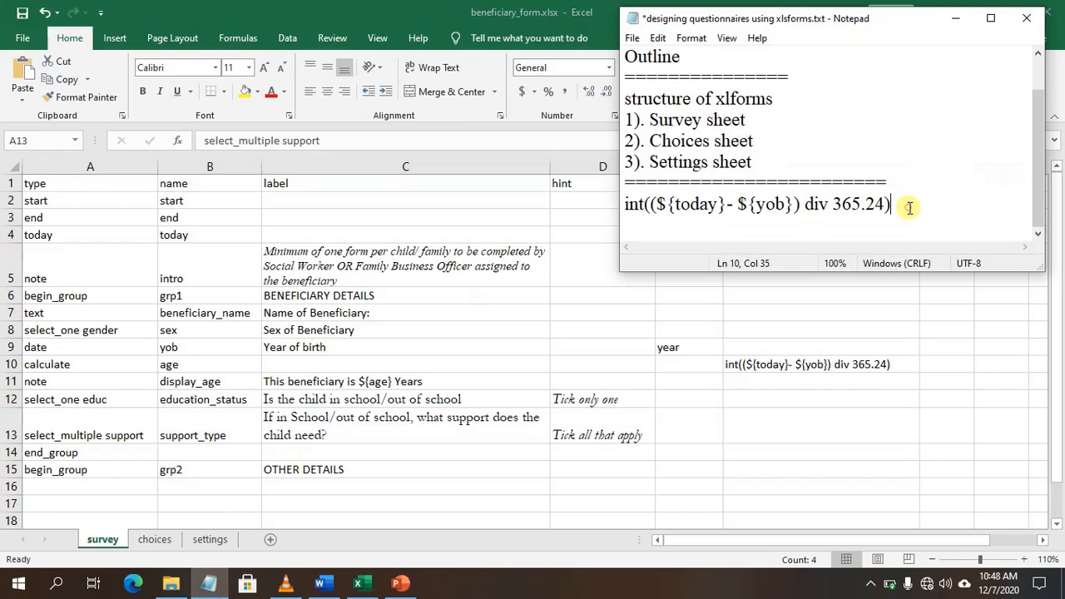
{"action": "key", "text": "Return"}
{"action": "type", "text": "============================"}
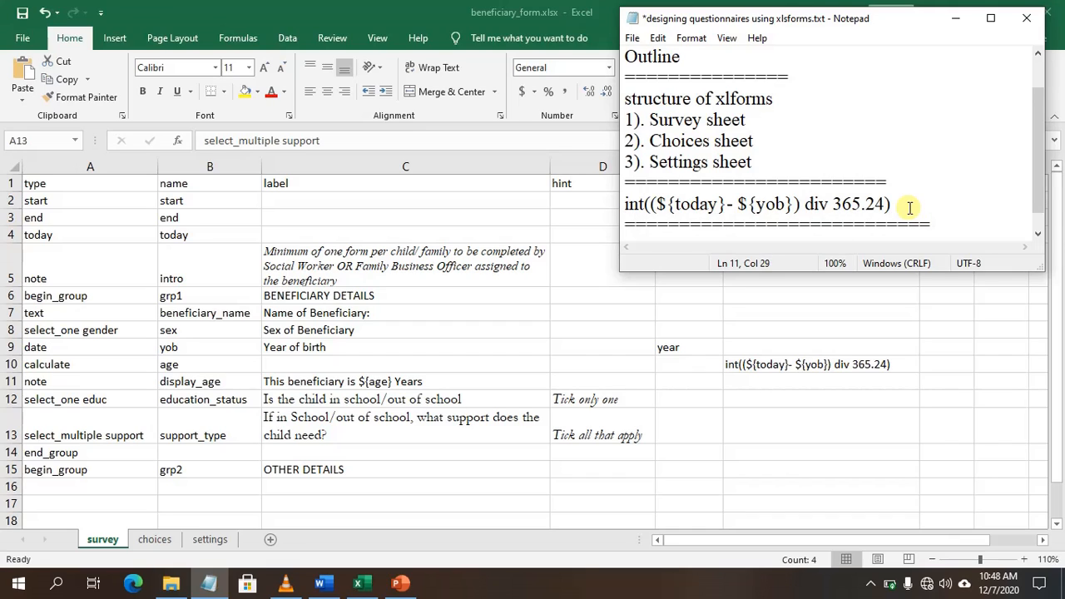
{"action": "key", "text": "Return"}
{"action": "key", "text": "Return"}
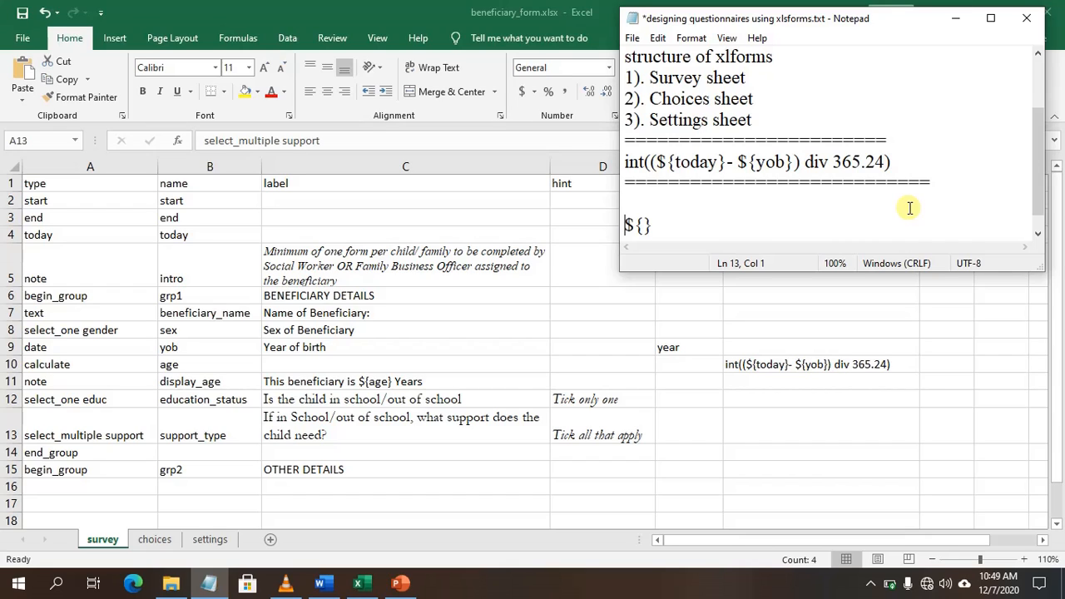
{"action": "type", "text": "selected"}
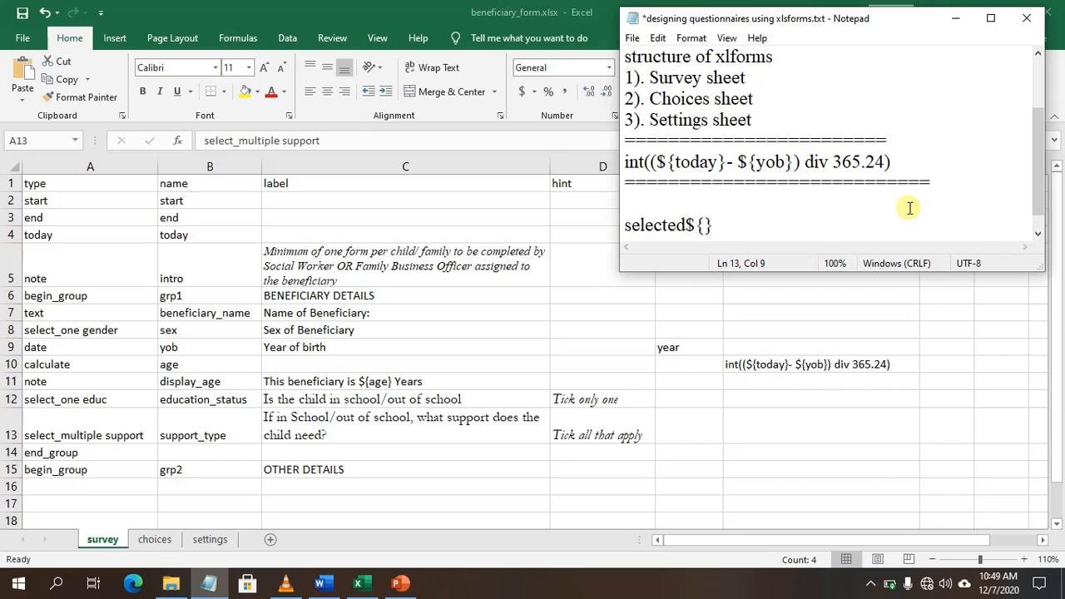
{"action": "type", "text": "("}
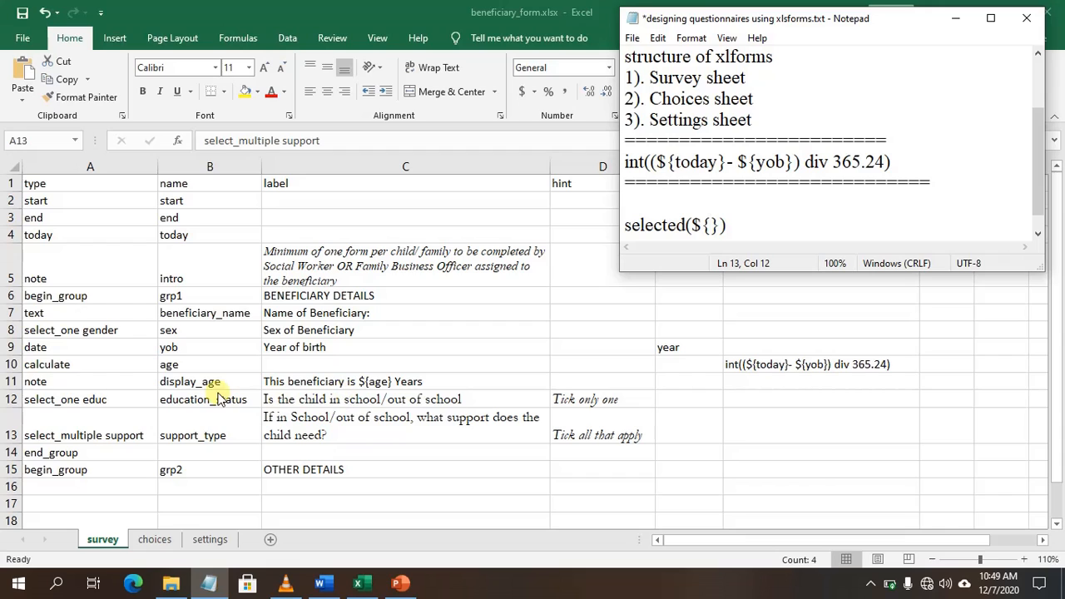
Step: In Excel, select the name text "education_status" in B12 and restore the window to its smaller size beside Notepad
{"action": "key", "text": "alt+Tab"}
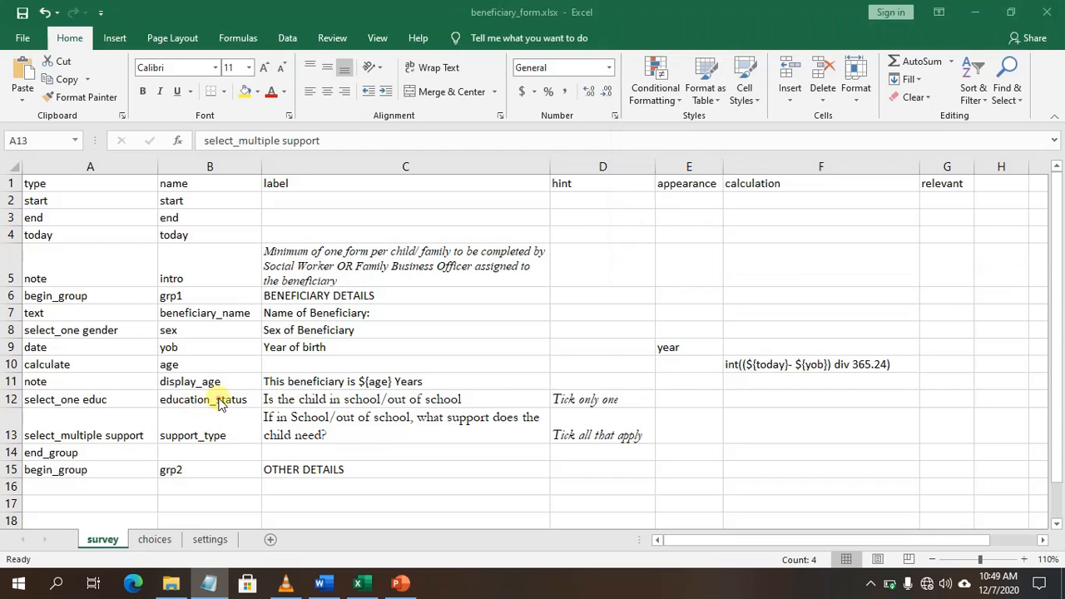
{"action": "left_click", "coordinate": [218, 404]}
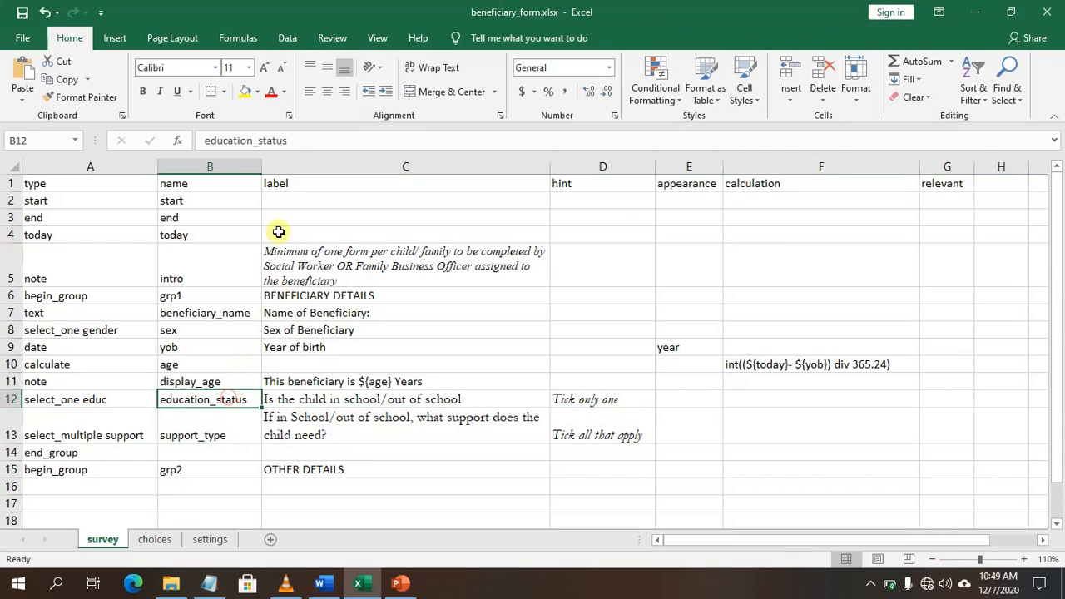
{"action": "left_click_drag", "start_coordinate": [295, 141], "coordinate": [207, 141]}
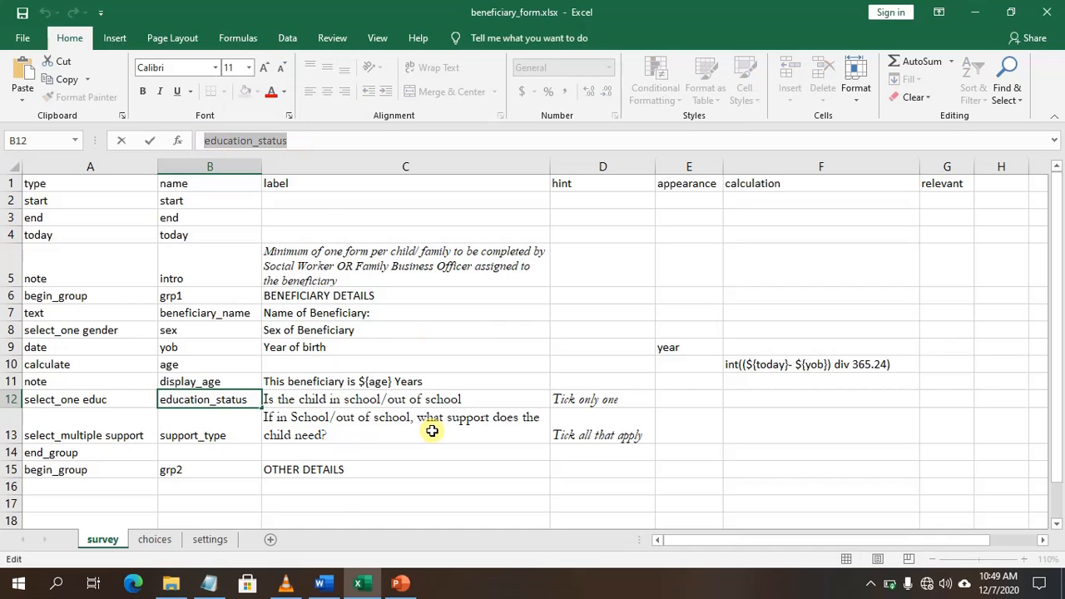
{"action": "left_click", "coordinate": [1007, 12]}
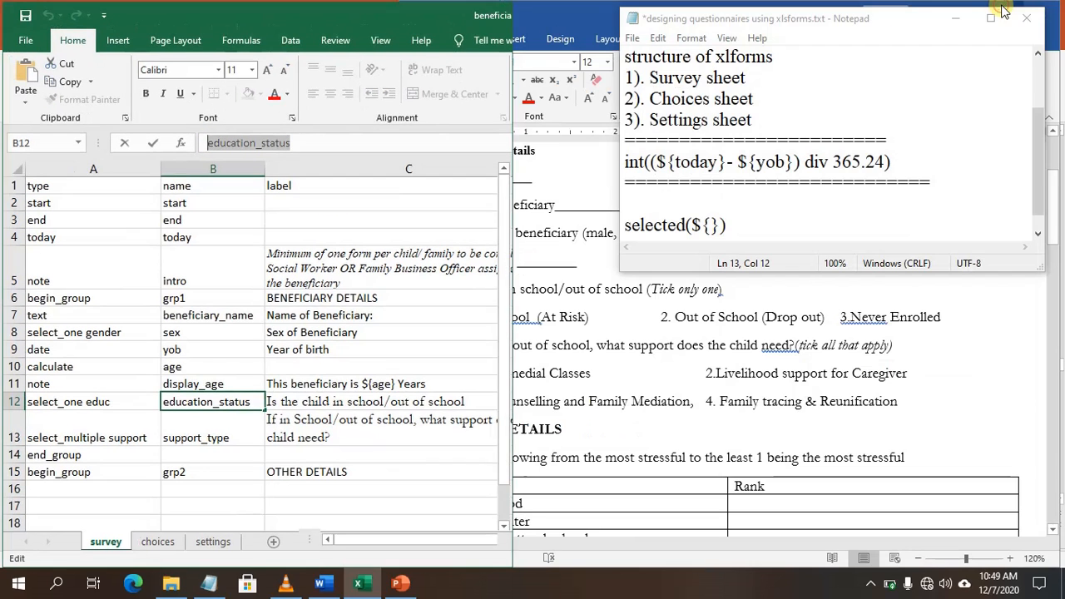
{"action": "left_click", "coordinate": [714, 227]}
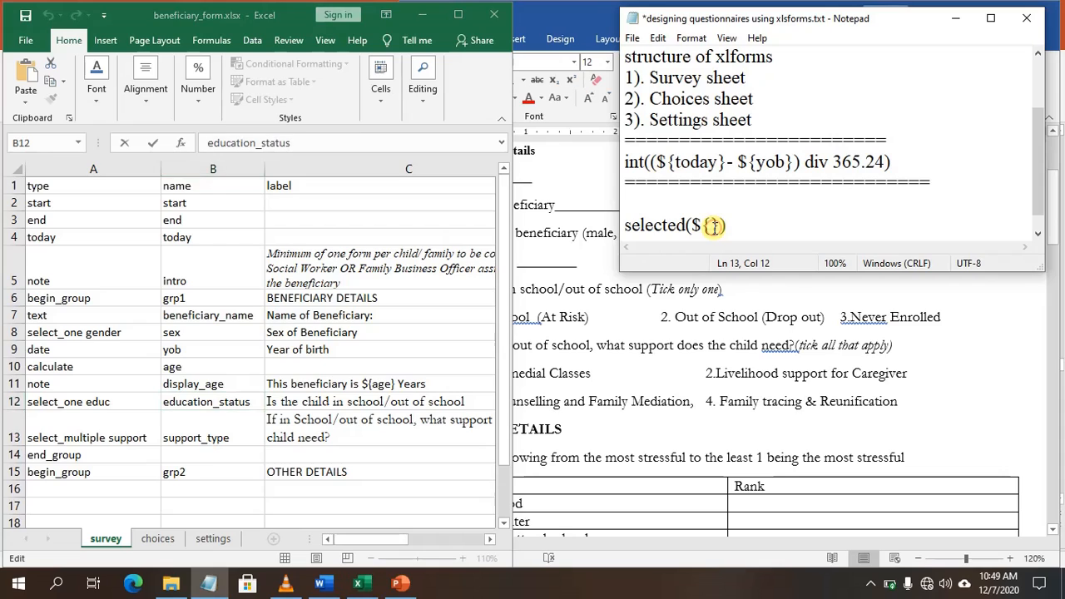
{"action": "type", "text": "Family tracing & Reunification"}
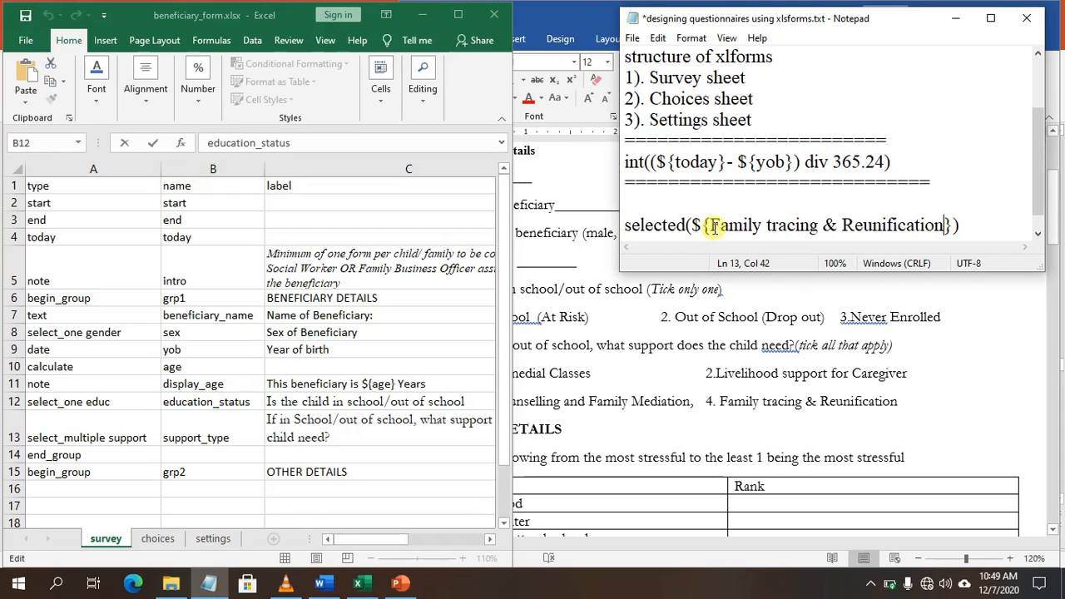
{"action": "left_click", "coordinate": [709, 226], "text": "shift"}
{"action": "key", "text": "BackSpace"}
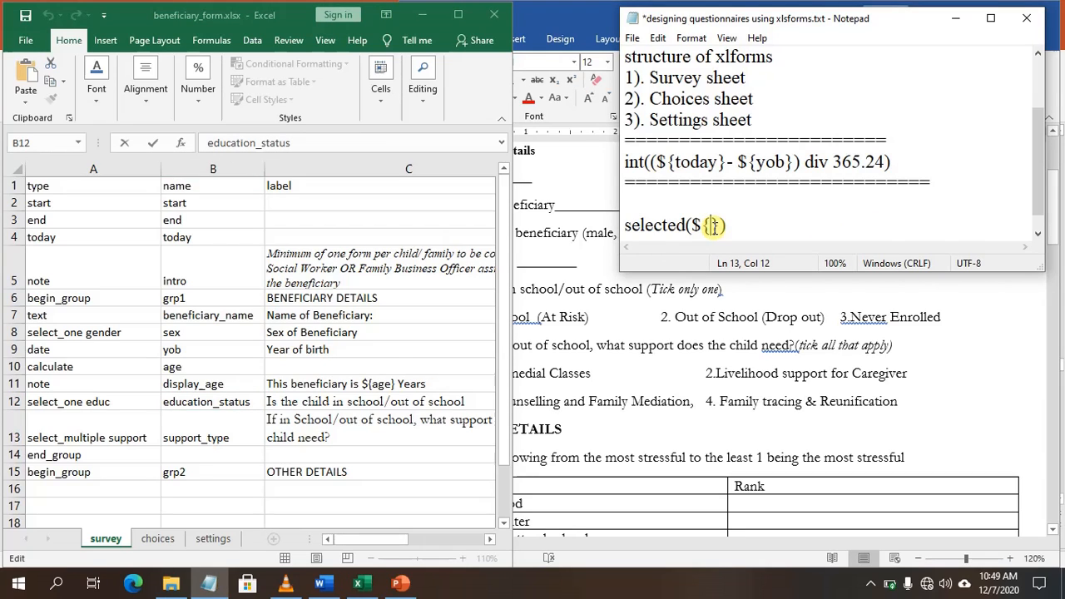
Step: Copy the name "education_status" from B12 and paste it between the braces of the selected(${}) expression in Notepad
{"action": "left_click", "coordinate": [193, 402]}
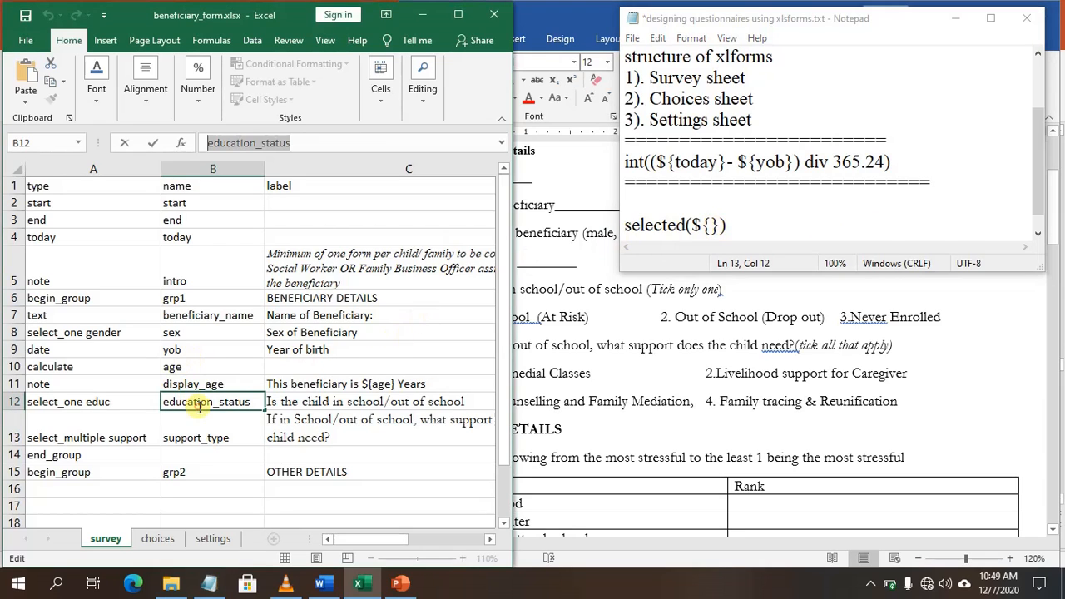
{"action": "right_click", "coordinate": [258, 143]}
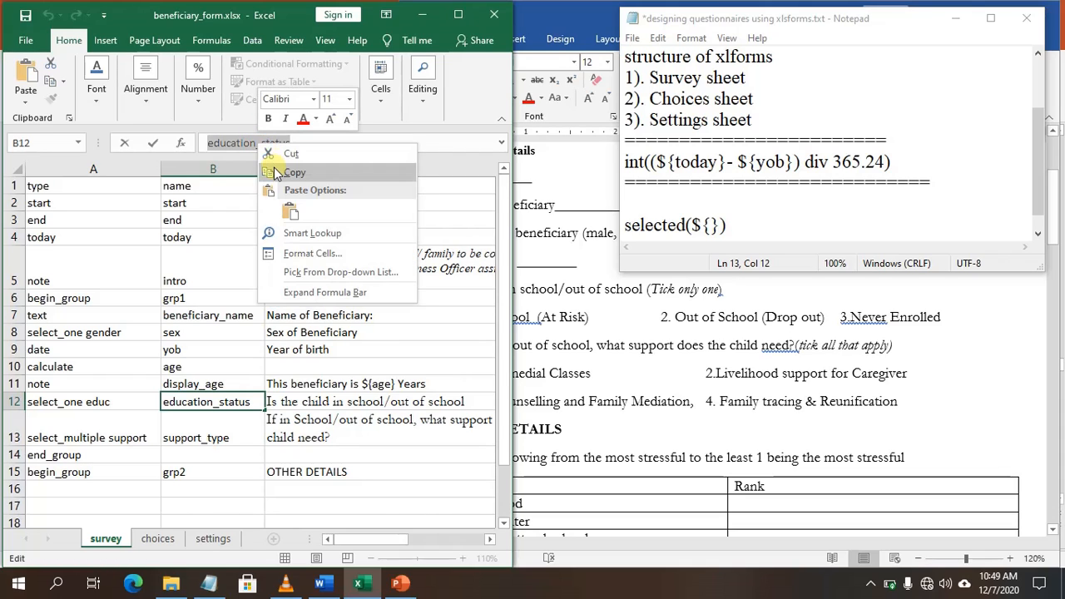
{"action": "left_click", "coordinate": [277, 171]}
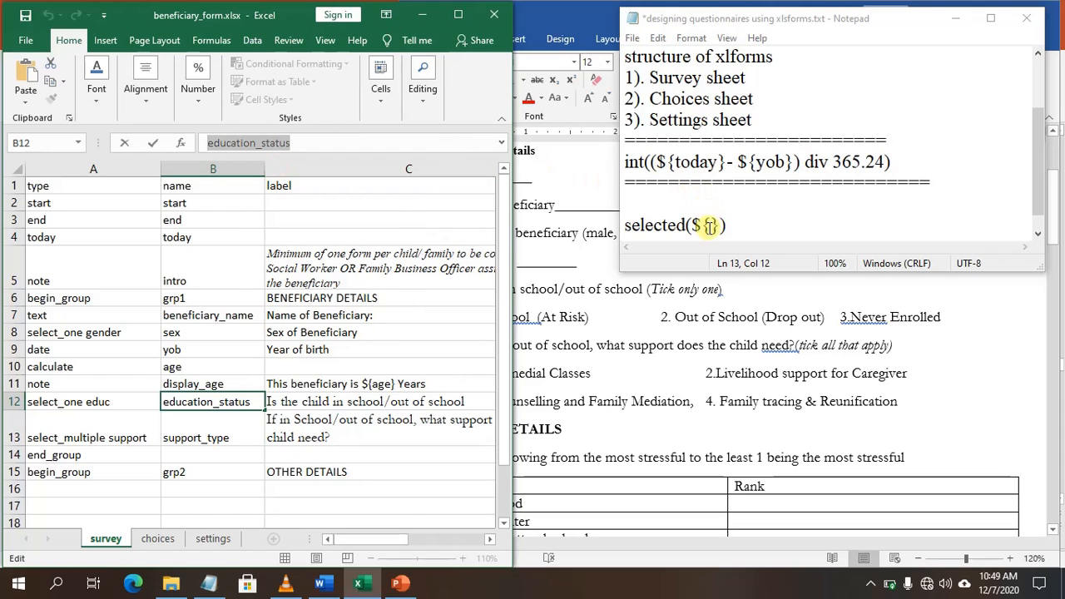
{"action": "left_click", "coordinate": [709, 225]}
{"action": "key", "text": "ctrl+v"}
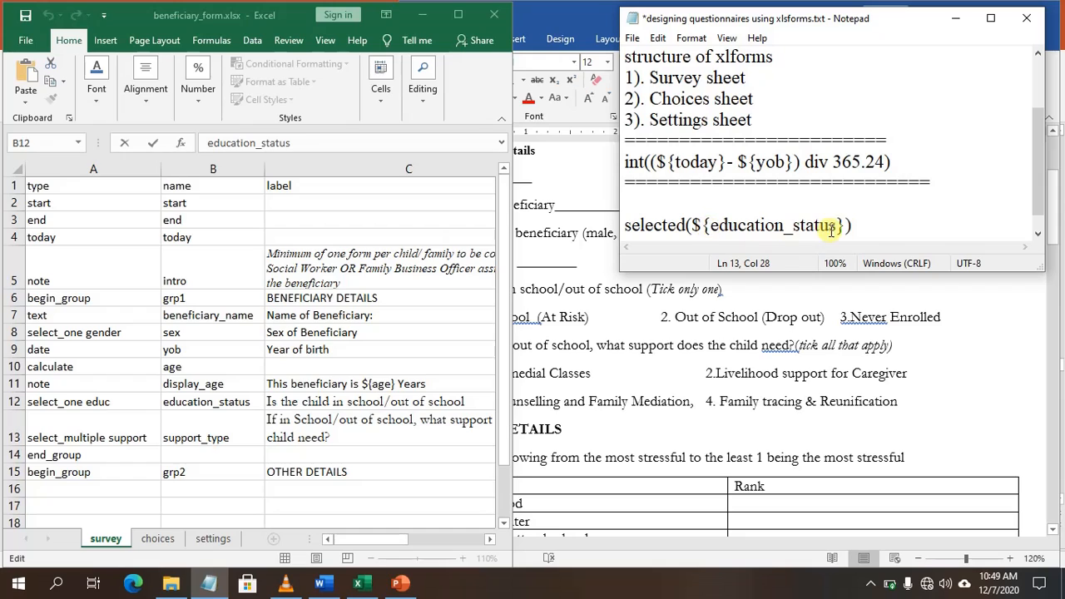
Step: Check the educ codes on the choices sheet and complete the Notepad condition as selected(${education_status}, '1')
{"action": "type", "text": ","}
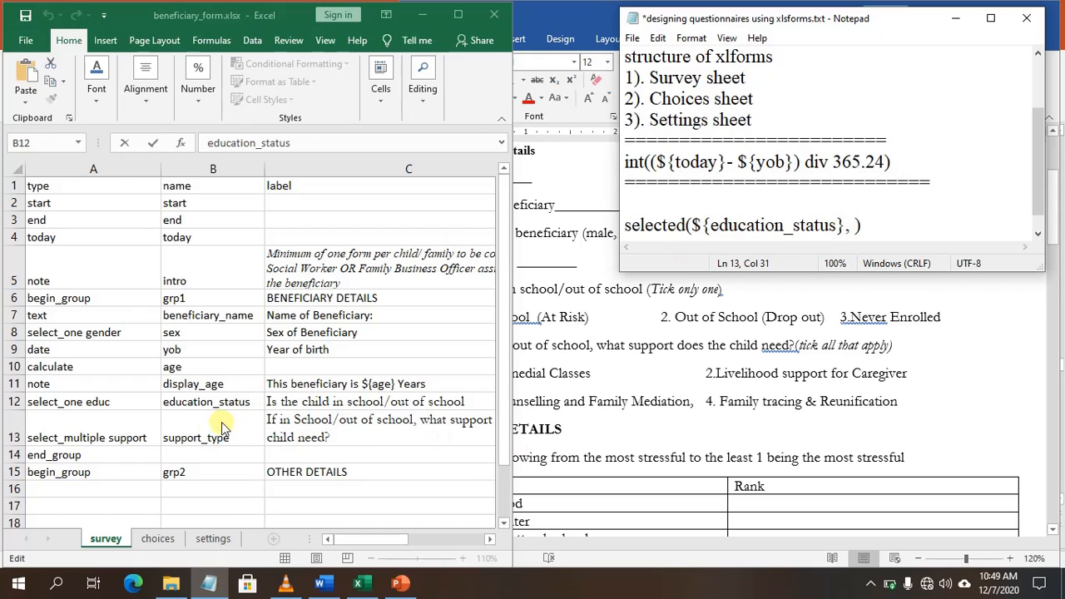
{"action": "left_click", "coordinate": [156, 541]}
{"action": "left_click", "coordinate": [150, 541]}
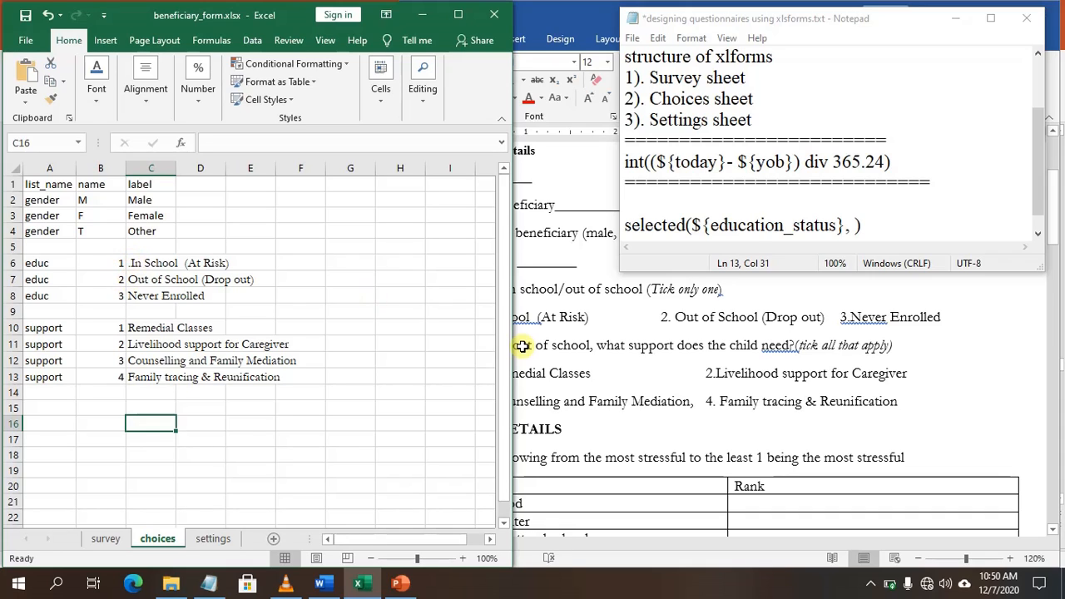
{"action": "left_click", "coordinate": [855, 227]}
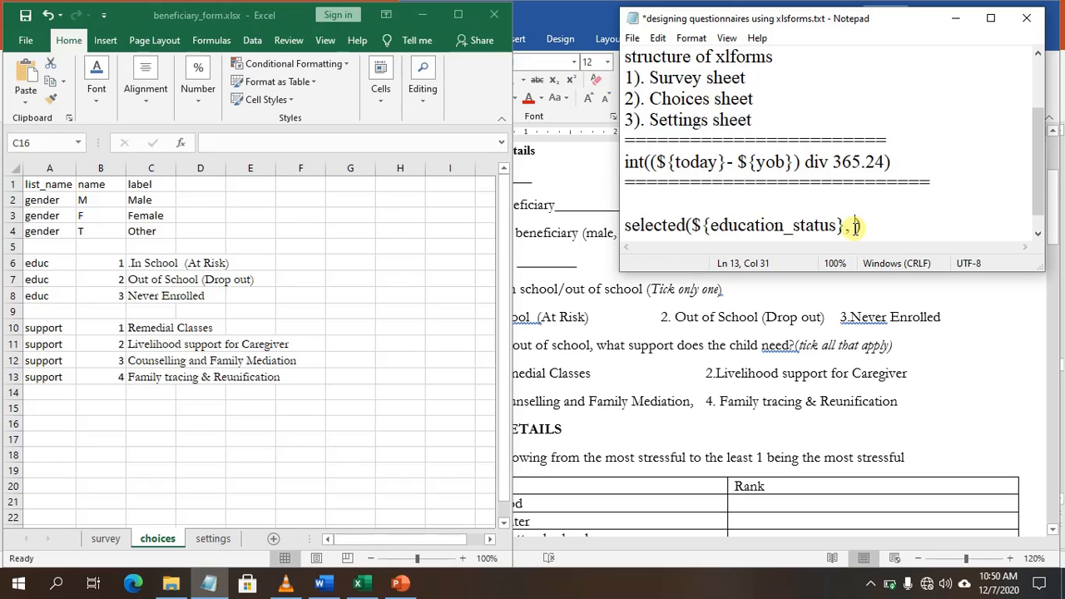
{"action": "type", "text": "'1"}
{"action": "left_click", "coordinate": [878, 235]}
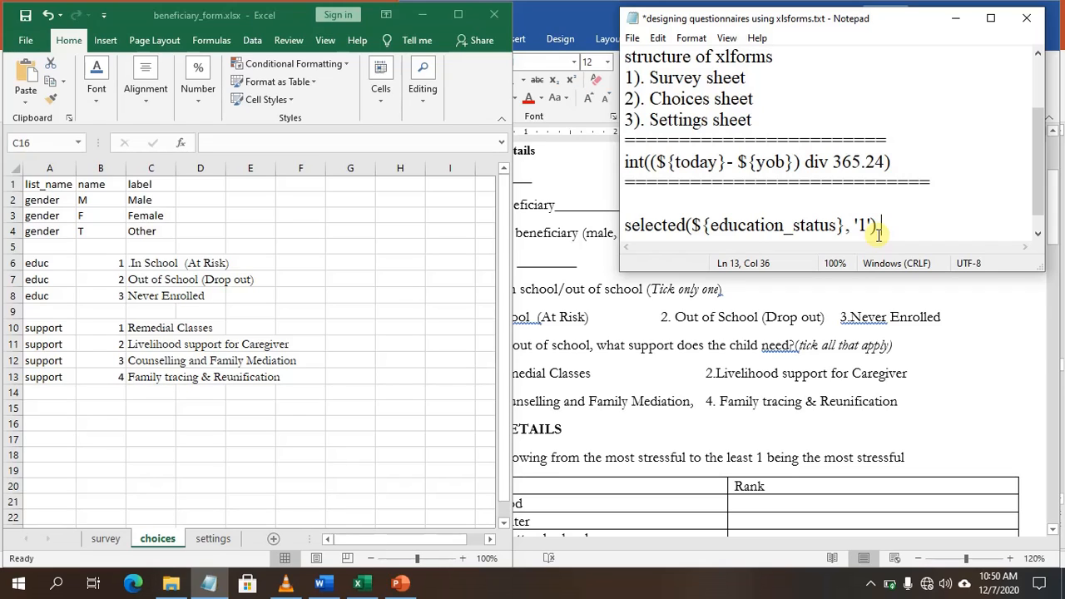
Step: Extend the Notepad condition with OR selected(${education_status},'2'), widen the window to show it fully, and add a blank line below
{"action": "type", "text": "OE"}
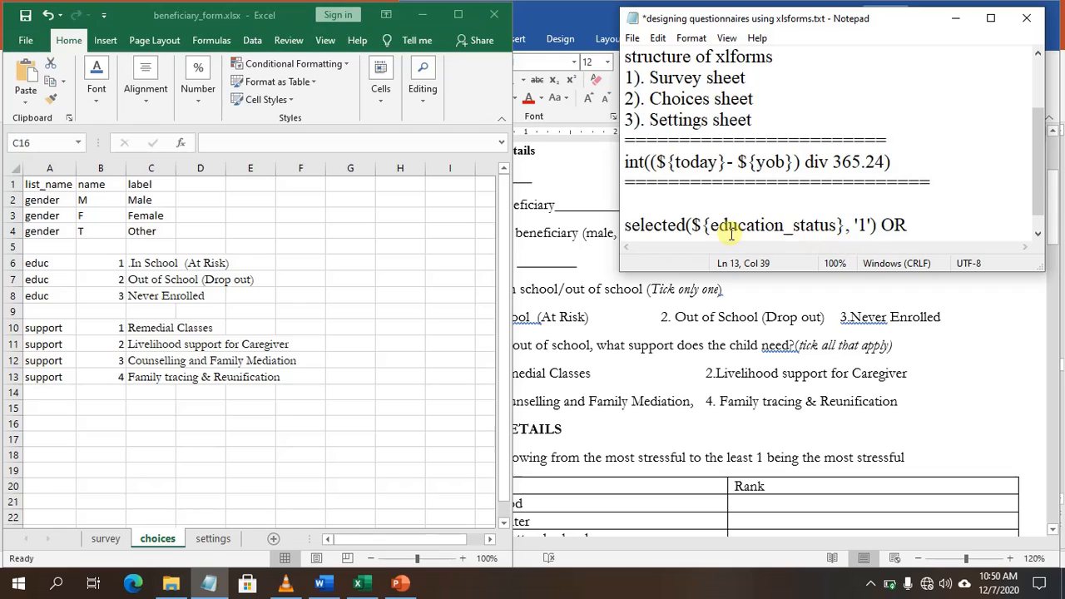
{"action": "type", "text": "s"}
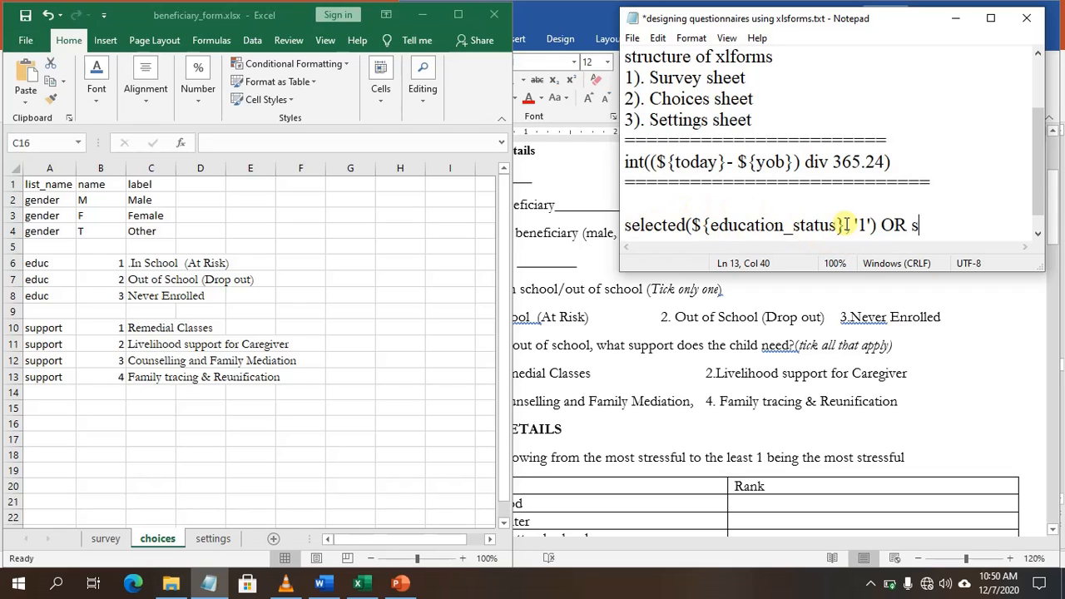
{"action": "type", "text": "w"}
{"action": "type", "text": "()"}
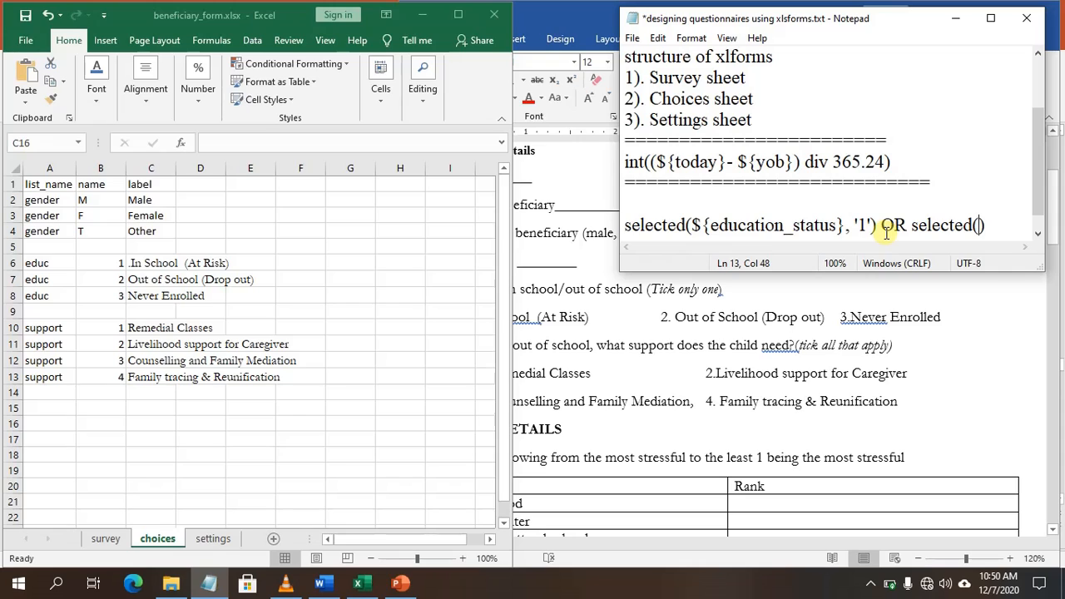
{"action": "type", "text": "${}"}
{"action": "key", "text": "ctrl+v"}
{"action": "key", "text": "Right"}
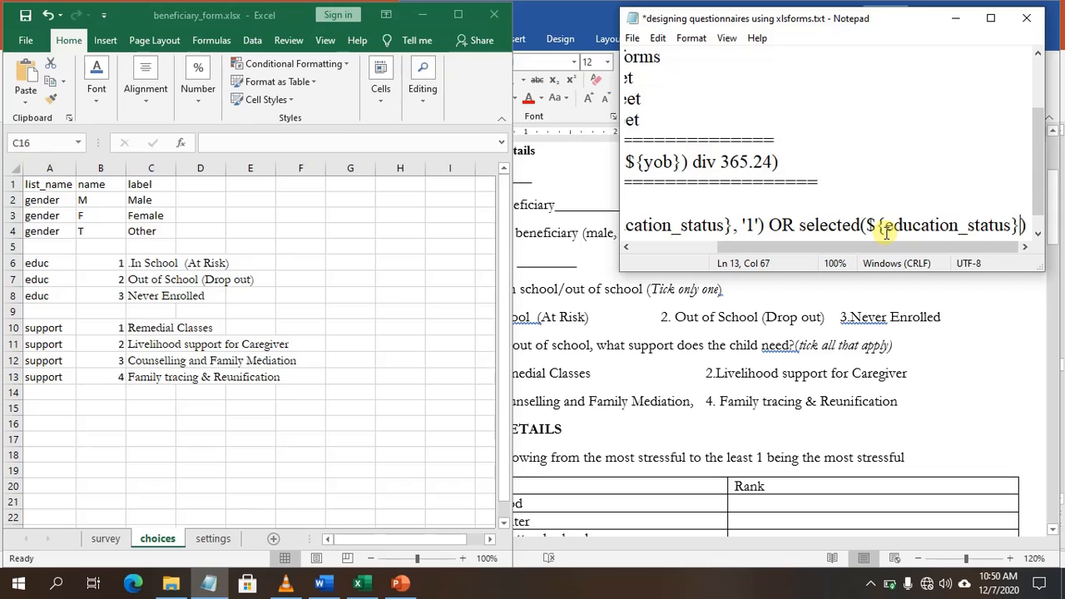
{"action": "type", "text": ","}
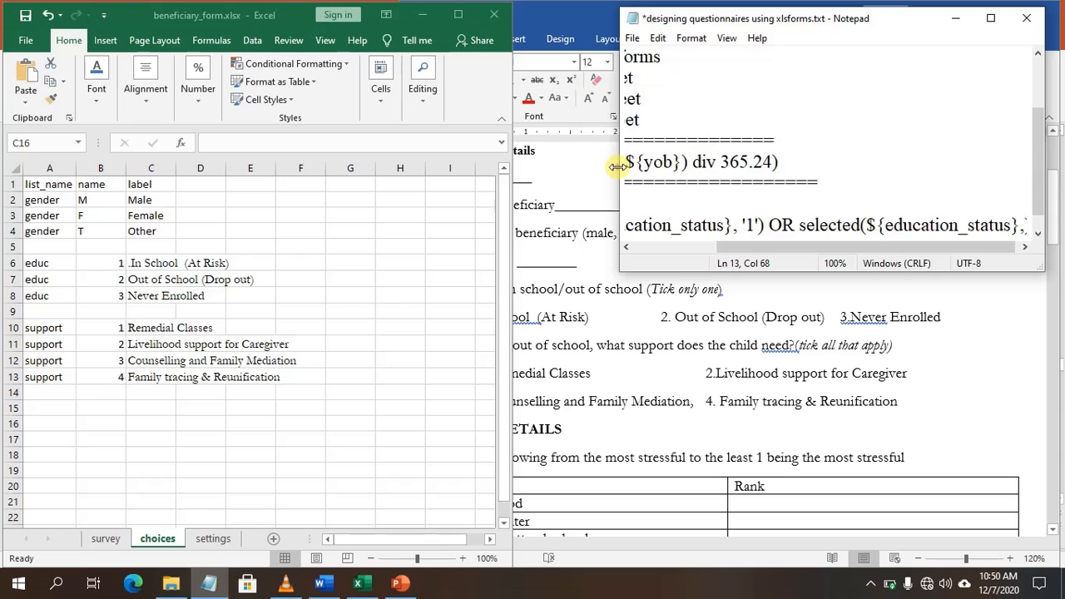
{"action": "left_click_drag", "start_coordinate": [621, 167], "coordinate": [428, 169]}
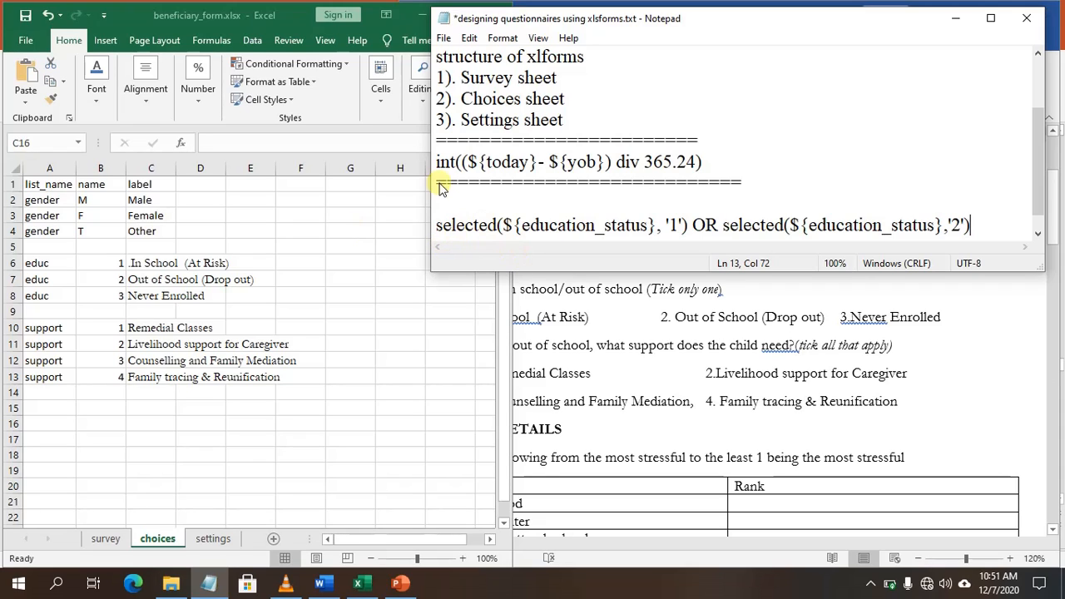
{"action": "key", "text": "Return"}
{"action": "key", "text": "Return"}
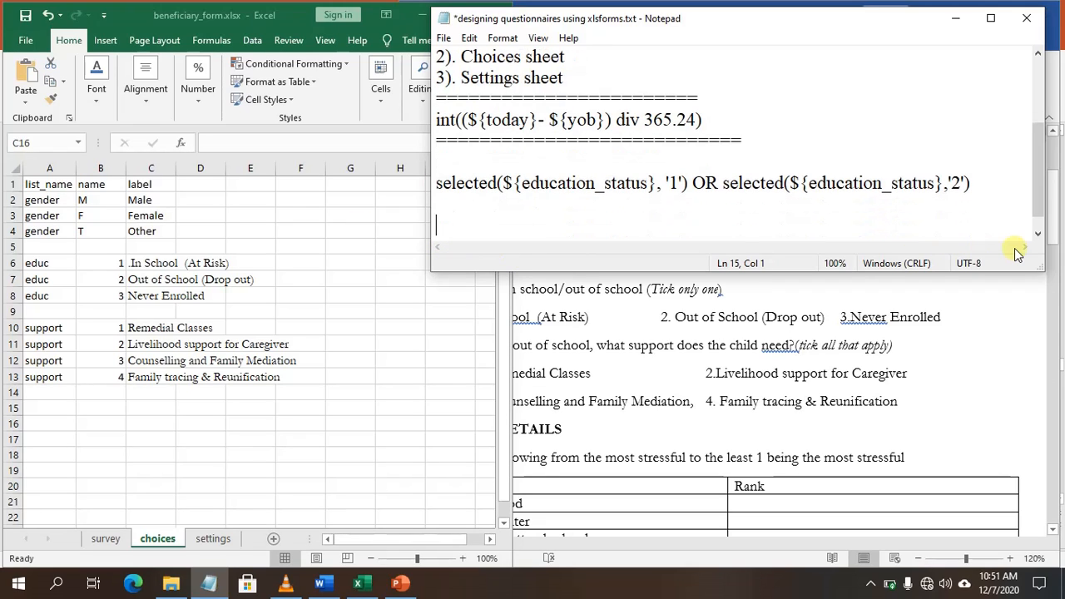
{"action": "type", "text": "selected"}
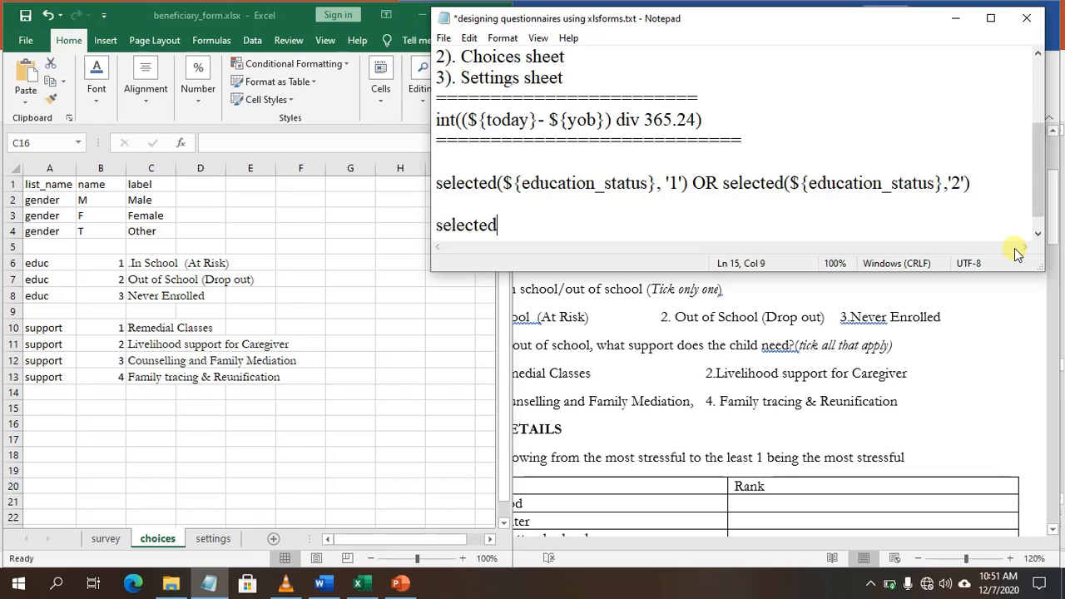
{"action": "key", "text": "BackSpace"}
{"action": "key", "text": "BackSpace"}
{"action": "key", "text": "BackSpace"}
{"action": "key", "text": "BackSpace"}
{"action": "key", "text": "BackSpace"}
{"action": "key", "text": "BackSpace"}
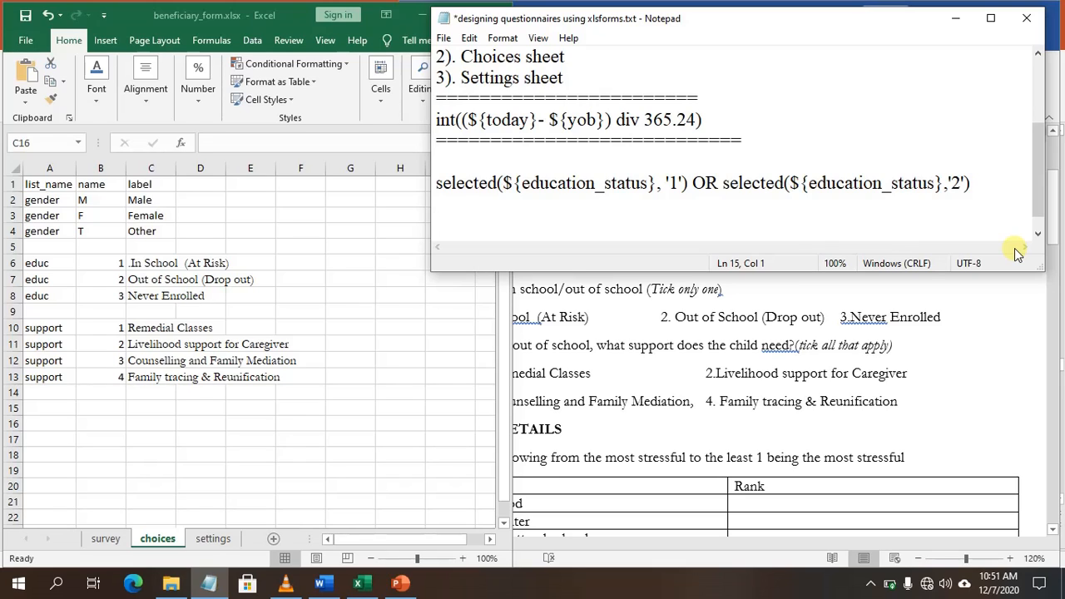
Step: Write the alternative condition ${education_status}!= '3' below the OR expression in the notes
{"action": "type", "text": "${}"}
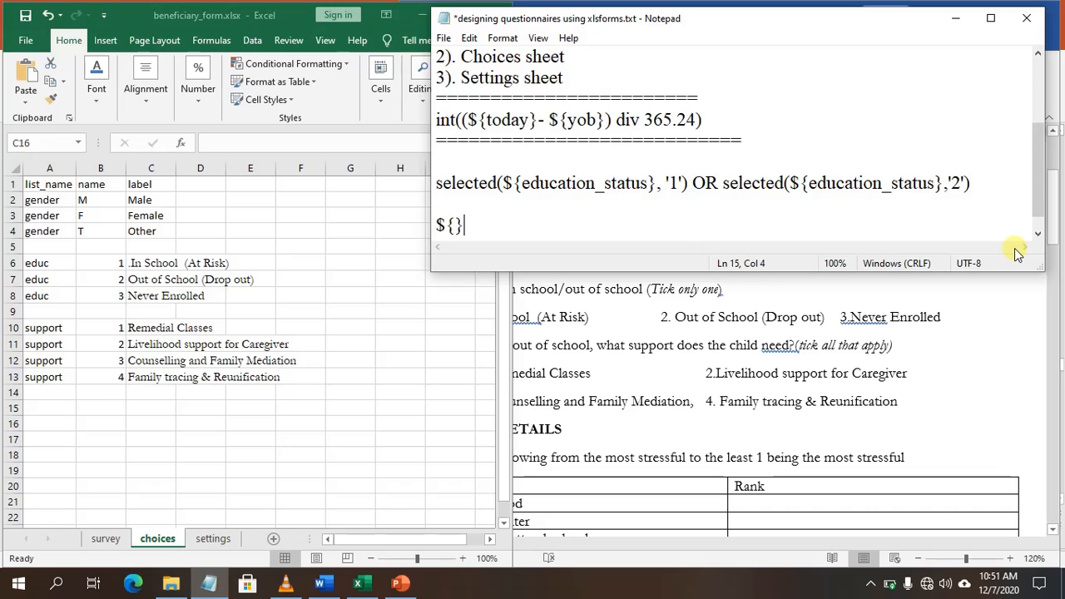
{"action": "type", "text": "education_status"}
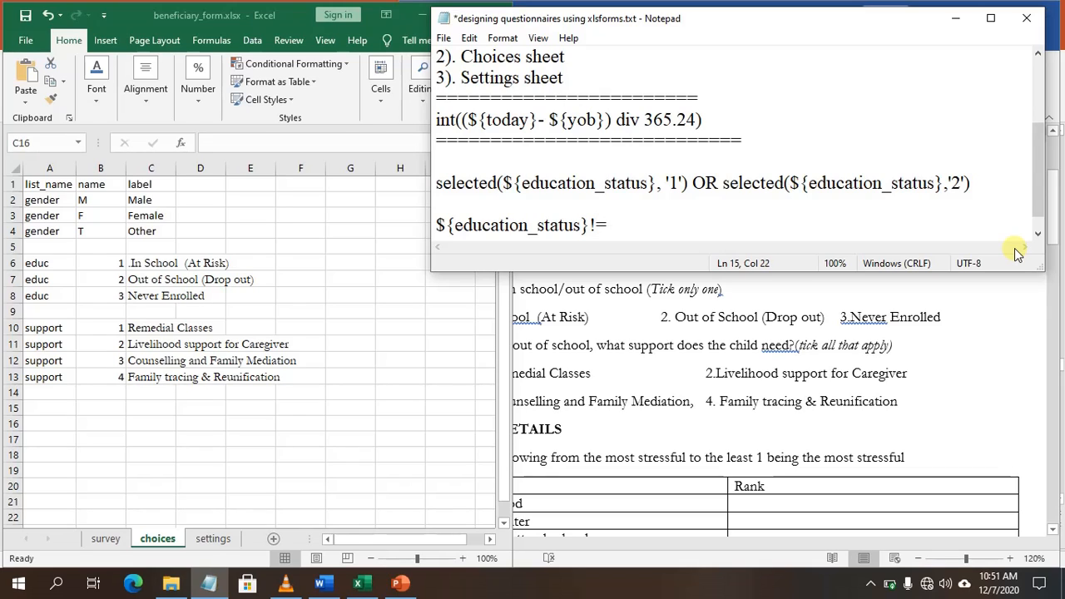
{"action": "type", "text": "3"}
{"action": "type", "text": "'"}
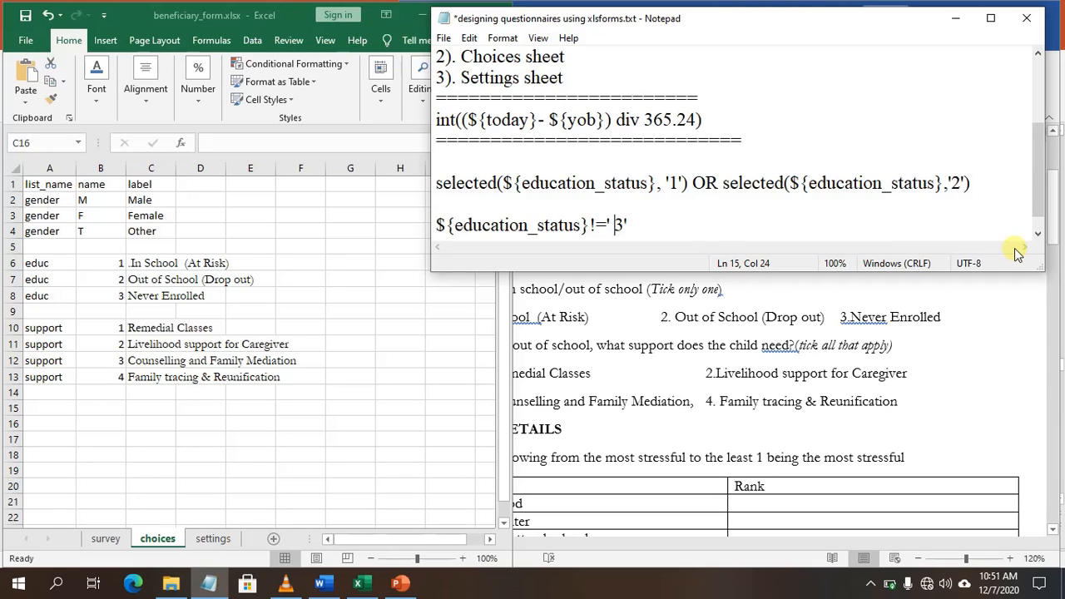
{"action": "key", "text": "Left"}
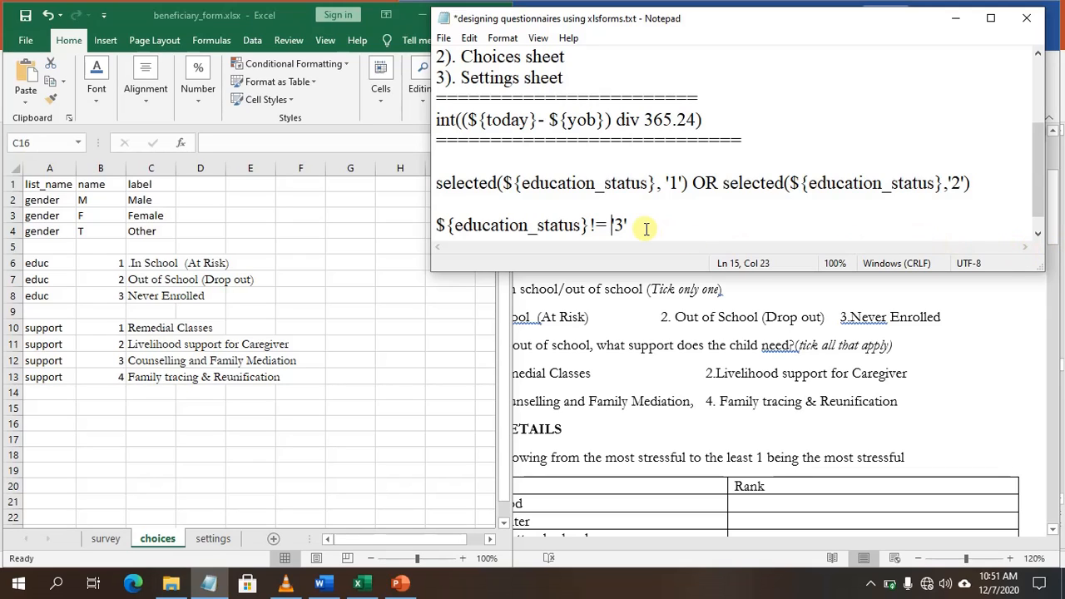
{"action": "left_click", "coordinate": [650, 226]}
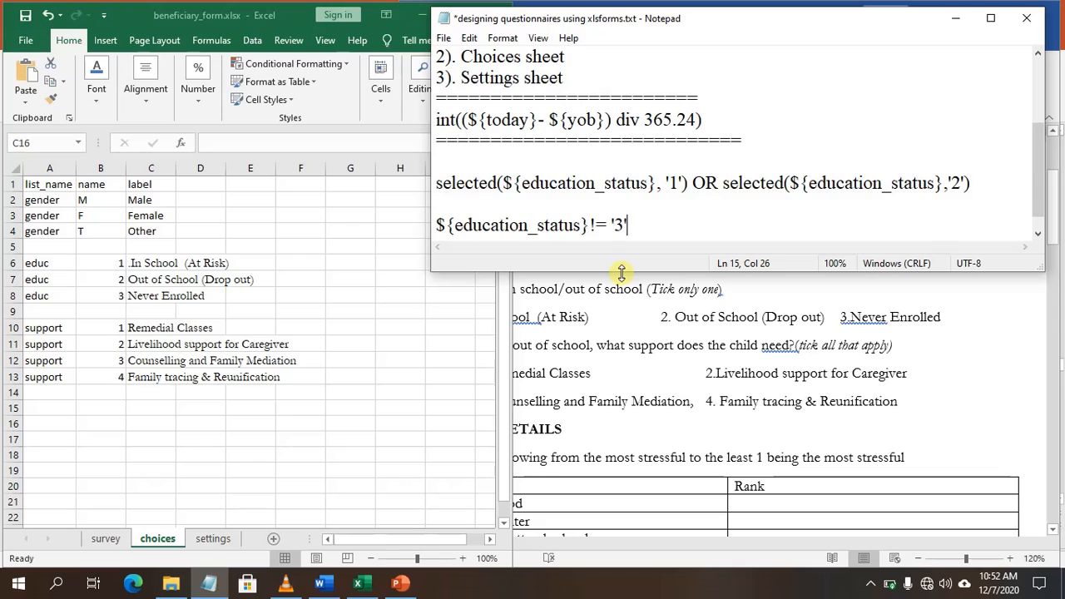
Step: Copy the full selected(...) OR selected(...) condition from Notepad and open the survey sheet in Excel
{"action": "left_click_drag", "start_coordinate": [638, 223], "coordinate": [432, 226]}
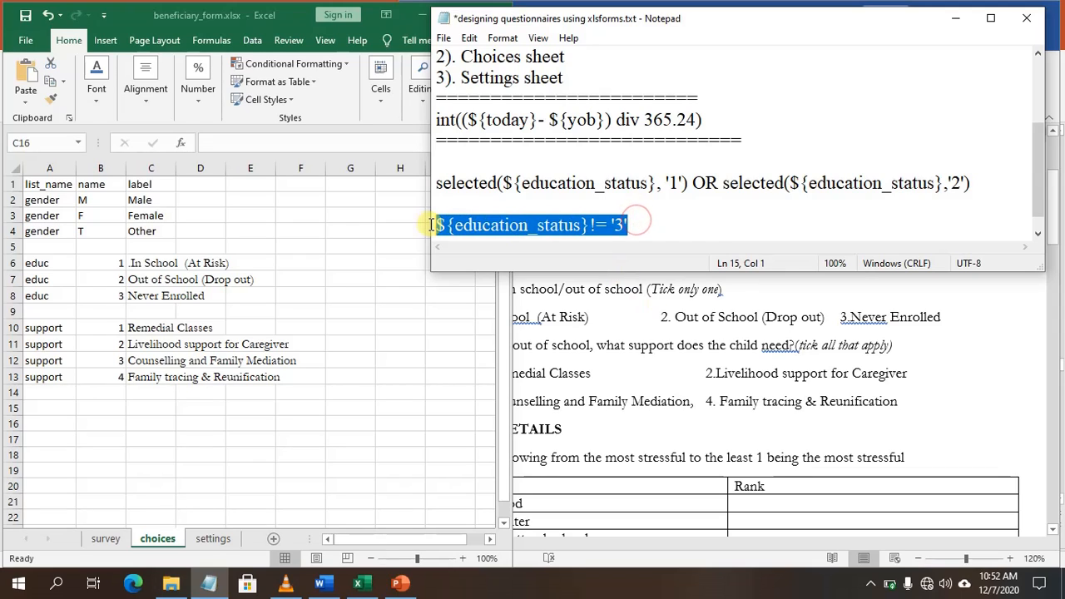
{"action": "left_click", "coordinate": [787, 203]}
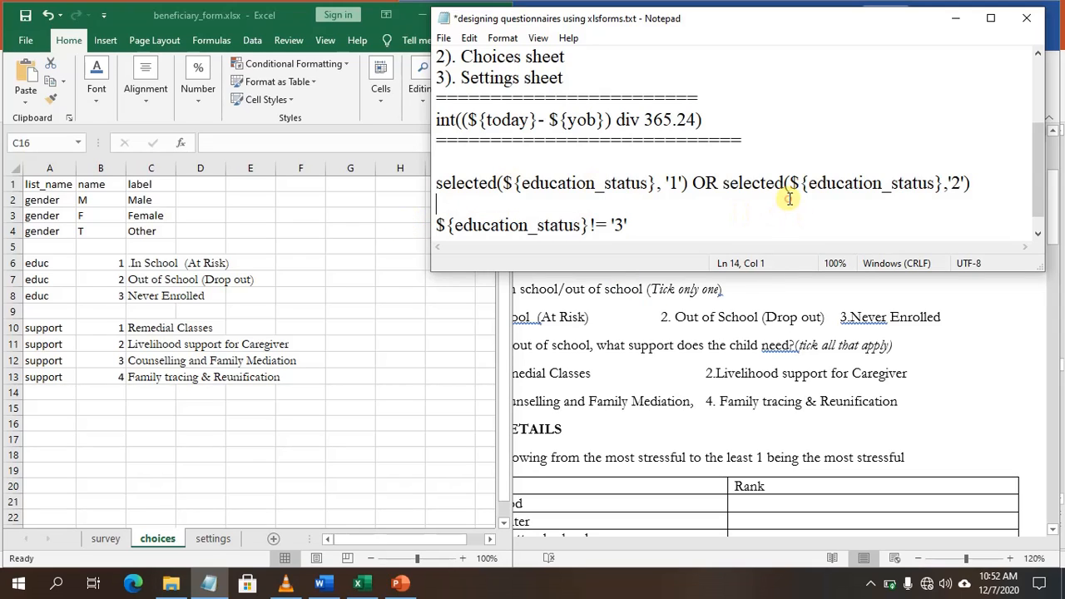
{"action": "left_click_drag", "start_coordinate": [972, 183], "coordinate": [415, 184]}
{"action": "key", "text": "ctrl+c"}
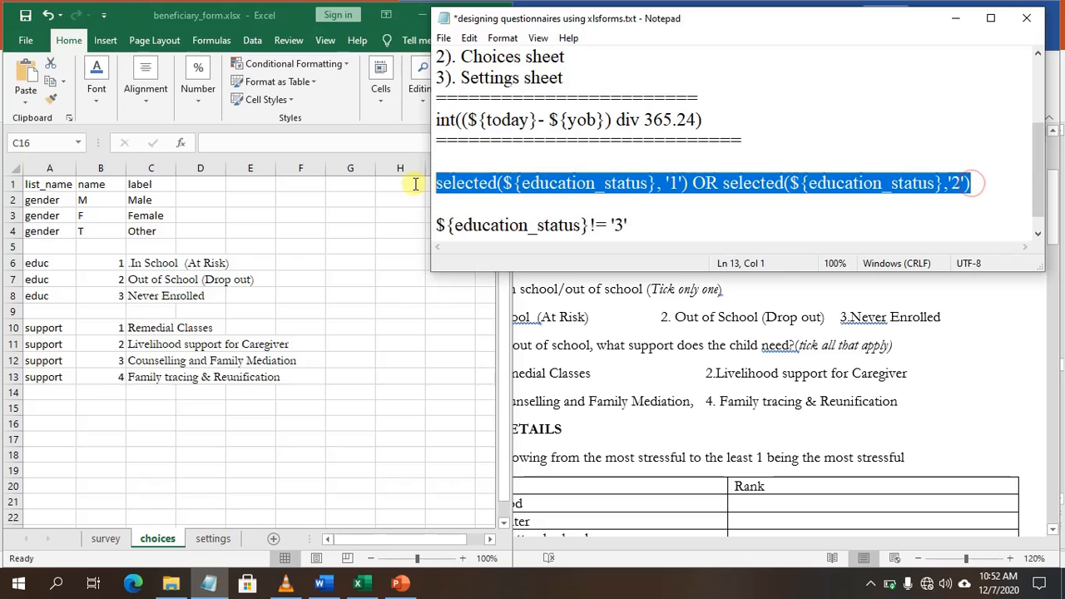
{"action": "left_click", "coordinate": [110, 526]}
{"action": "left_click", "coordinate": [106, 538]}
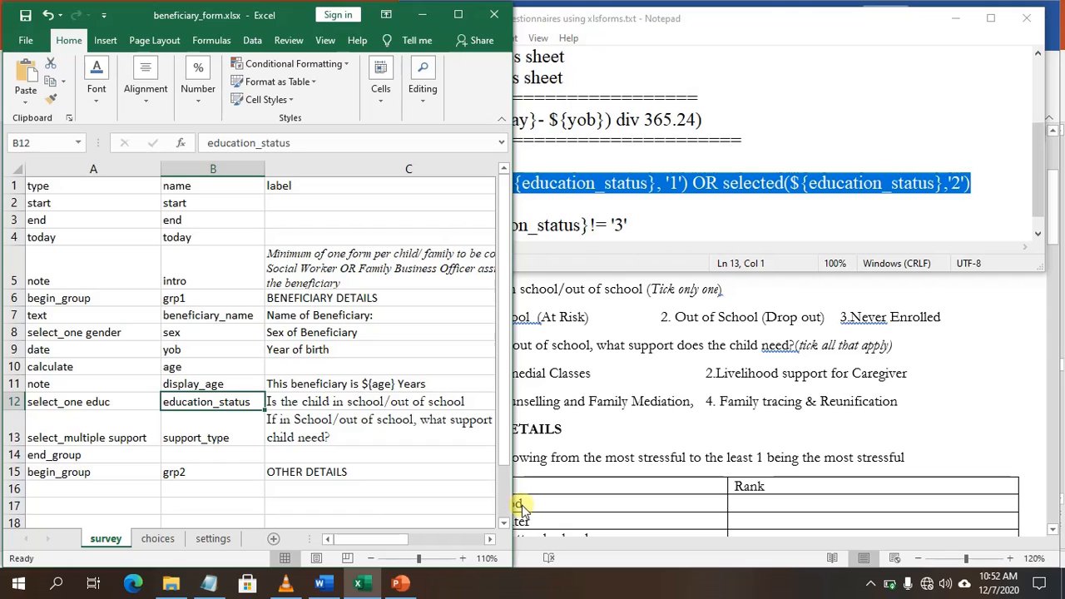
Step: Maximize the Excel window and paste the copied condition into the relevant cell of the support_type row, G13
{"action": "left_click_drag", "start_coordinate": [513, 504], "coordinate": [705, 500]}
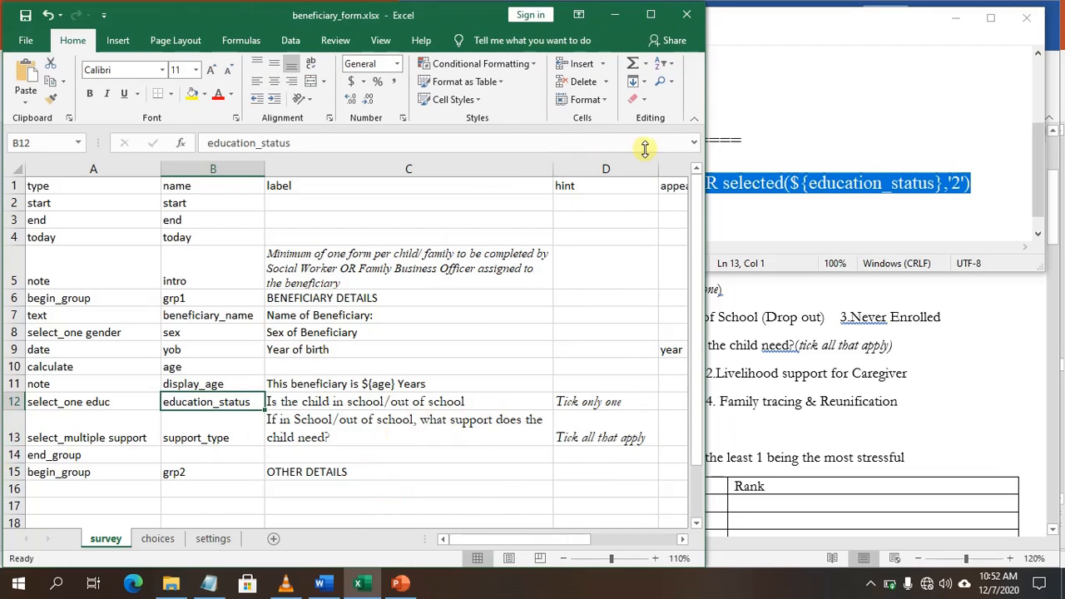
{"action": "left_click", "coordinate": [650, 15]}
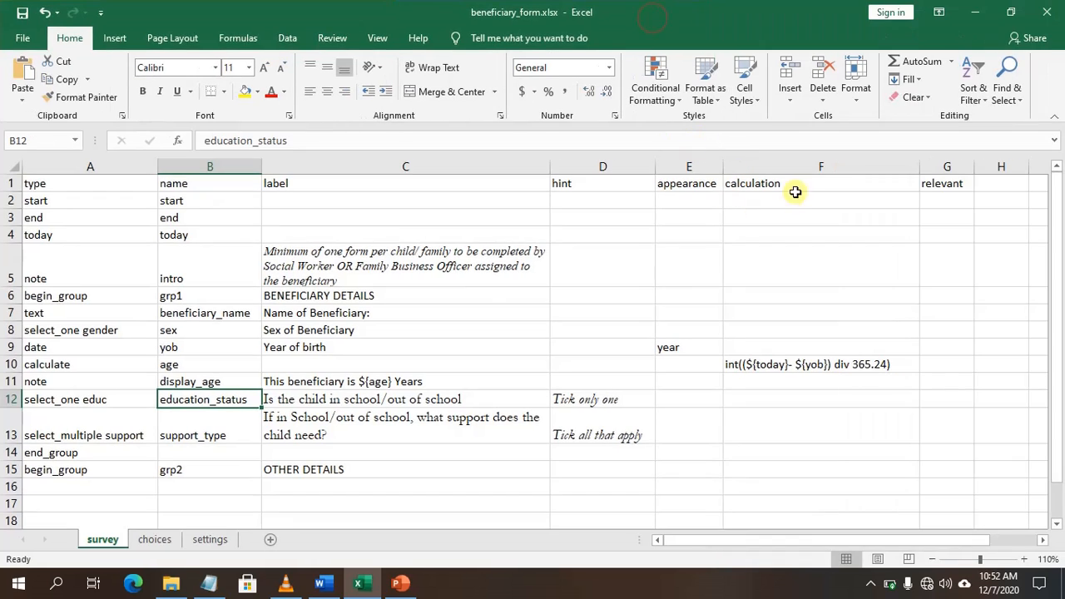
{"action": "left_click", "coordinate": [17, 426]}
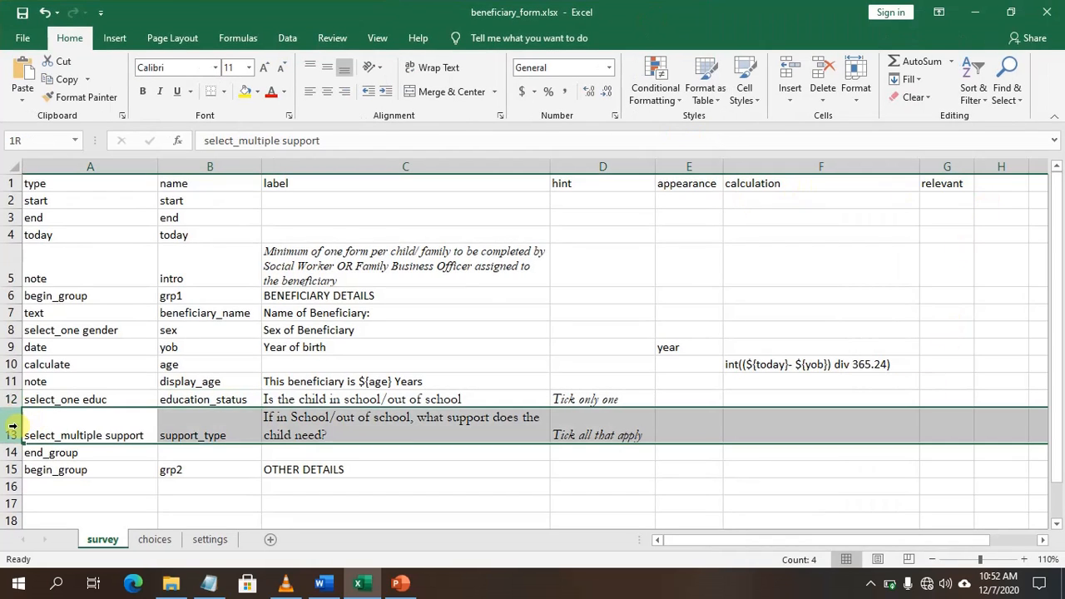
{"action": "left_click", "coordinate": [929, 428]}
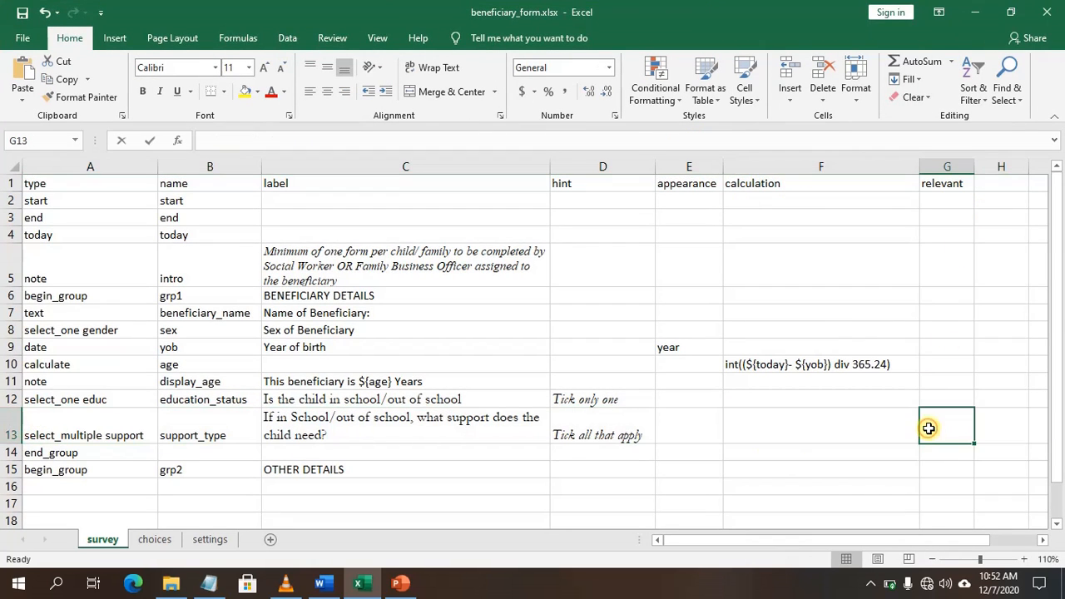
{"action": "key", "text": "ctrl+v"}
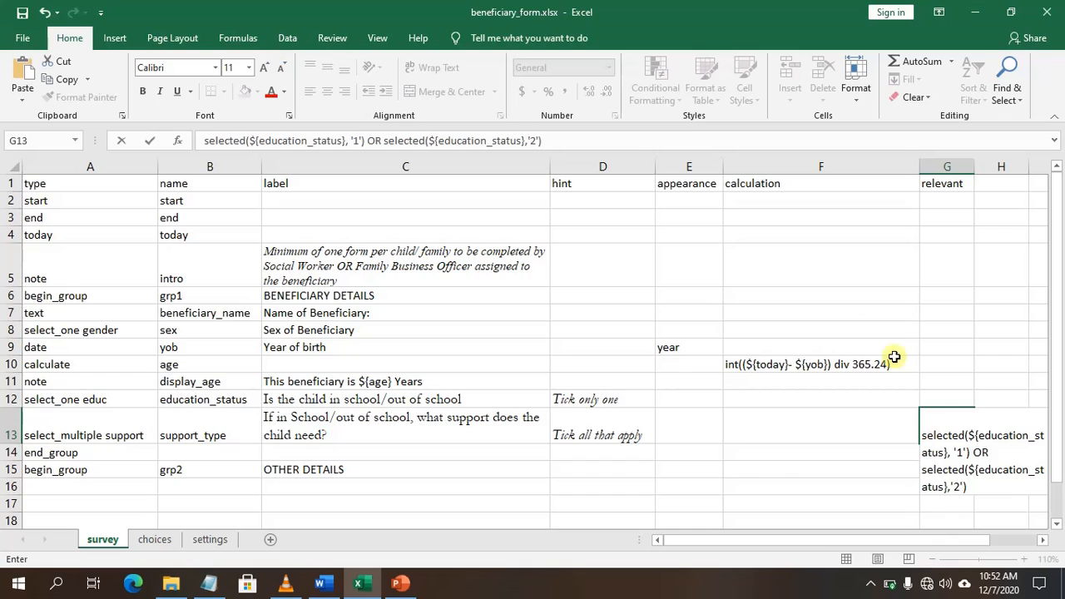
{"action": "left_click", "coordinate": [786, 347]}
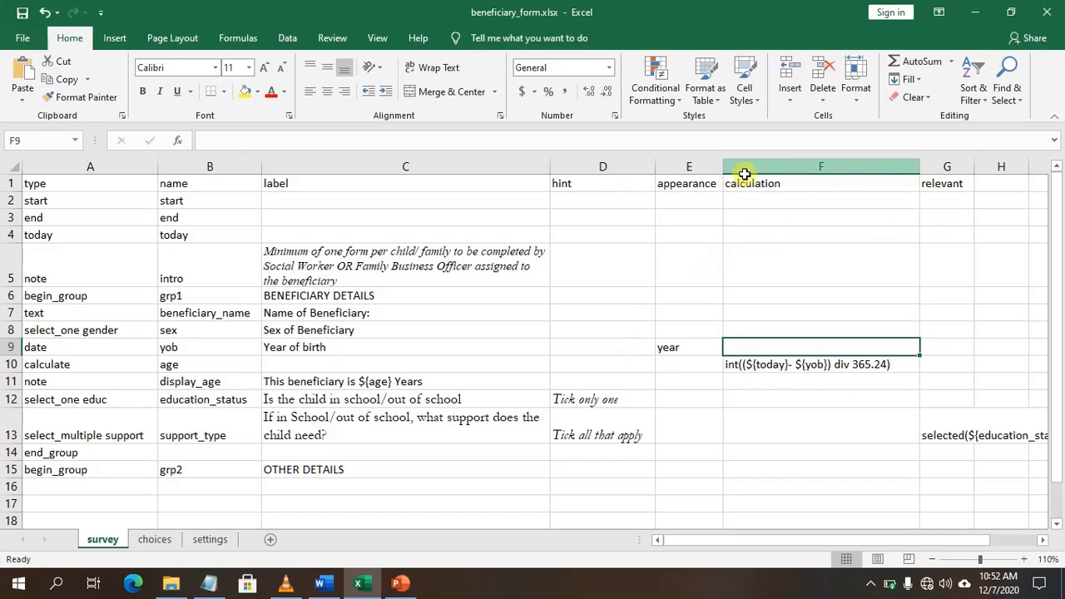
Step: Insert a new column between calculation and relevant on the survey sheet and head it "constraint"
{"action": "left_click", "coordinate": [925, 161]}
{"action": "right_click", "coordinate": [929, 165]}
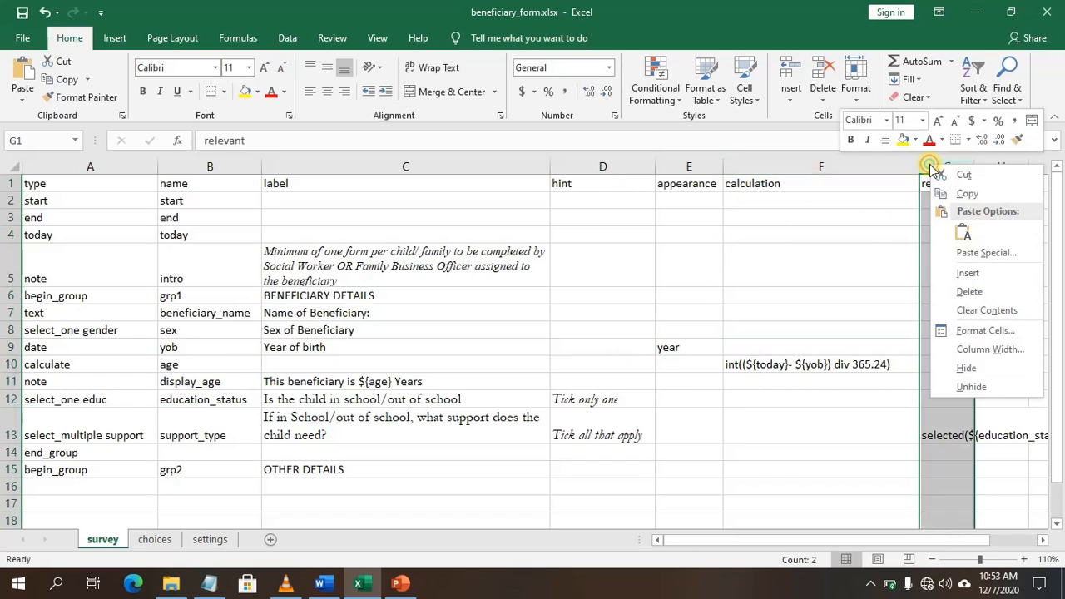
{"action": "left_click", "coordinate": [968, 273]}
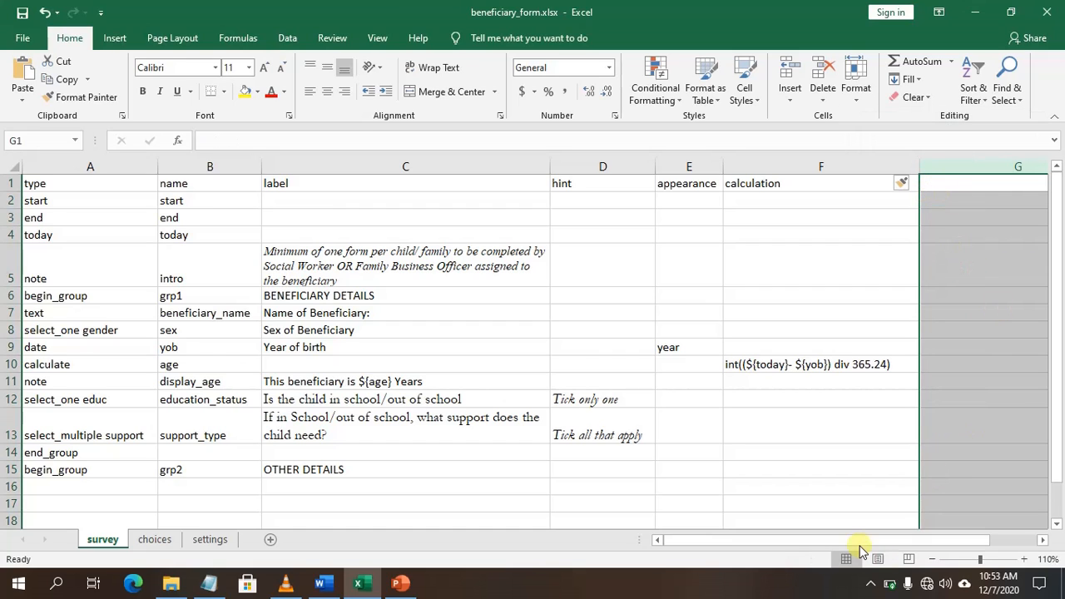
{"action": "left_click_drag", "start_coordinate": [866, 538], "coordinate": [915, 541]}
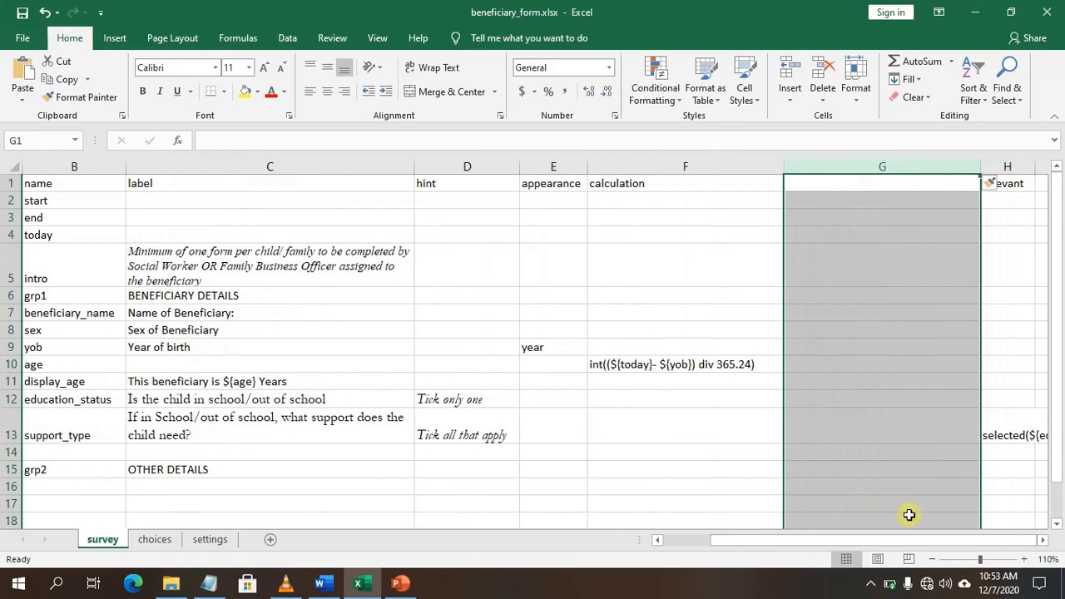
{"action": "left_click", "coordinate": [812, 187]}
{"action": "type", "text": "c"}
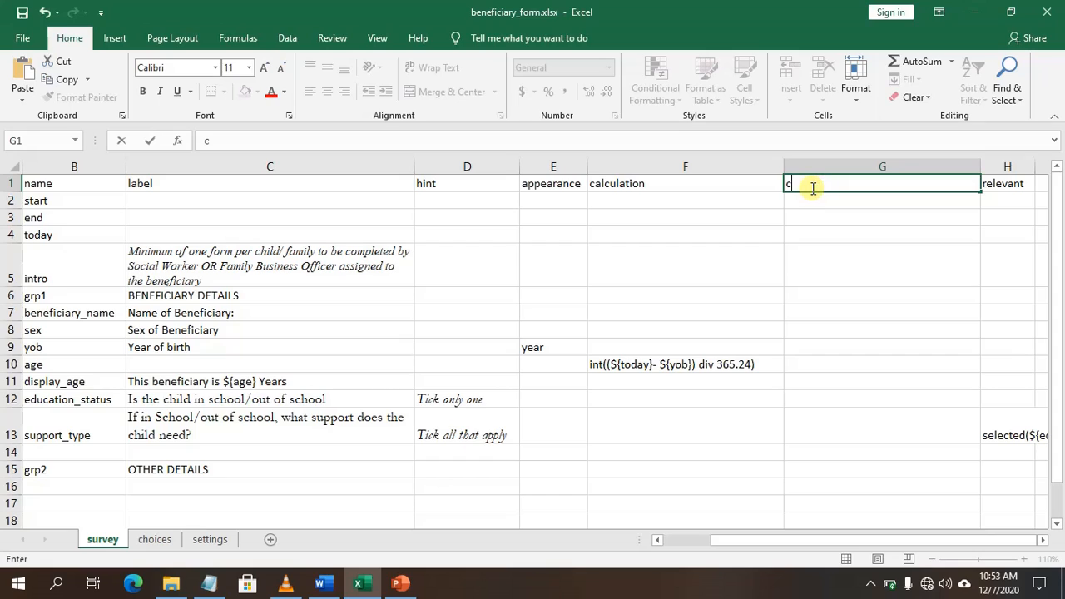
{"action": "type", "text": "onstraint"}
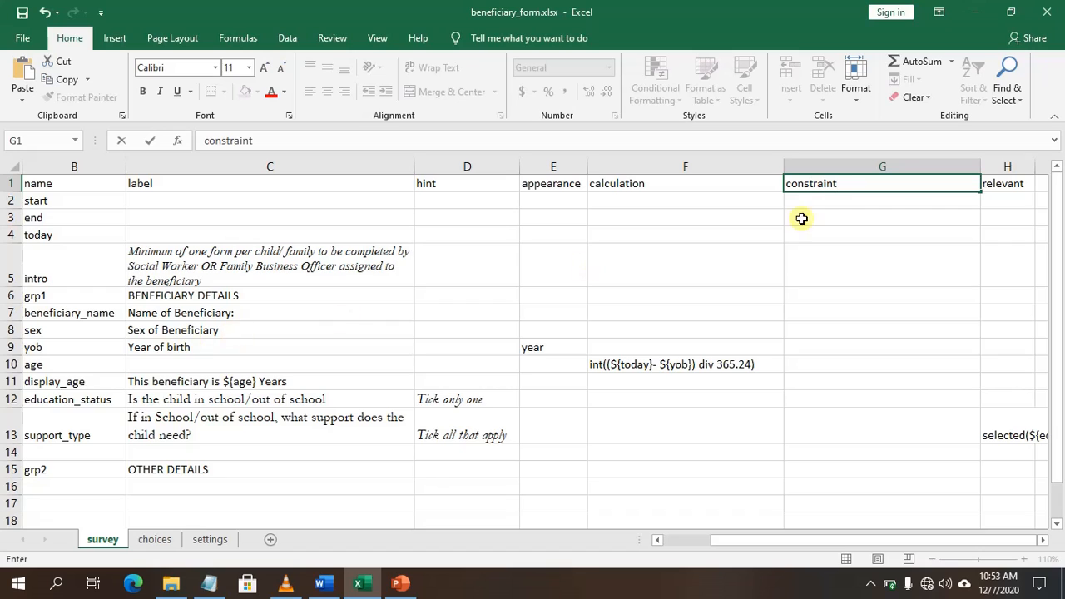
Step: Fit the constraint column to its heading, then widen it moderately to leave room for expressions
{"action": "left_click", "coordinate": [977, 168]}
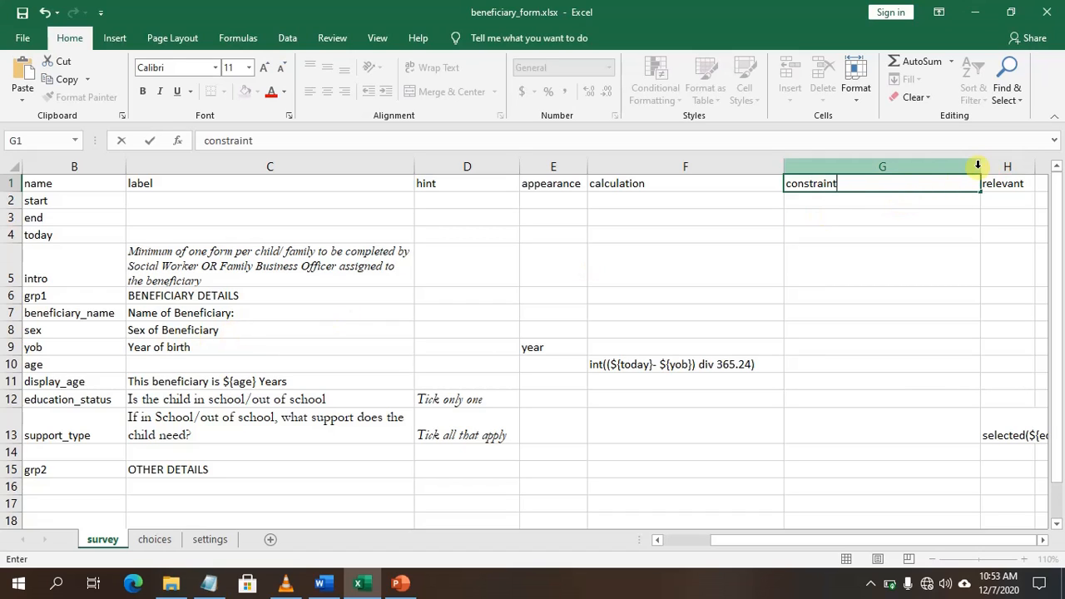
{"action": "double_click", "coordinate": [977, 167]}
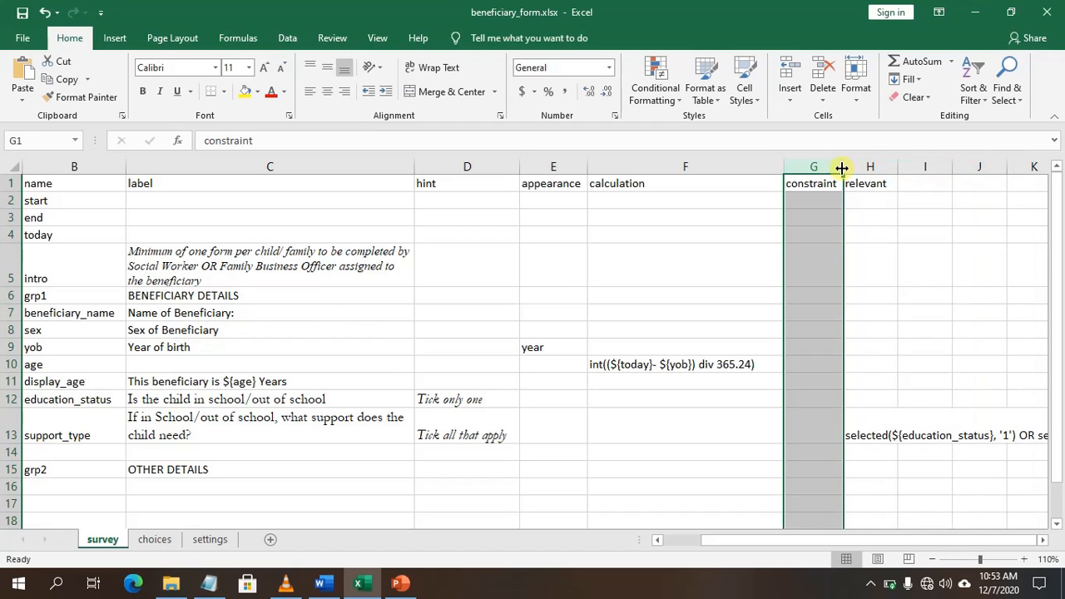
{"action": "left_click_drag", "start_coordinate": [843, 167], "coordinate": [915, 167]}
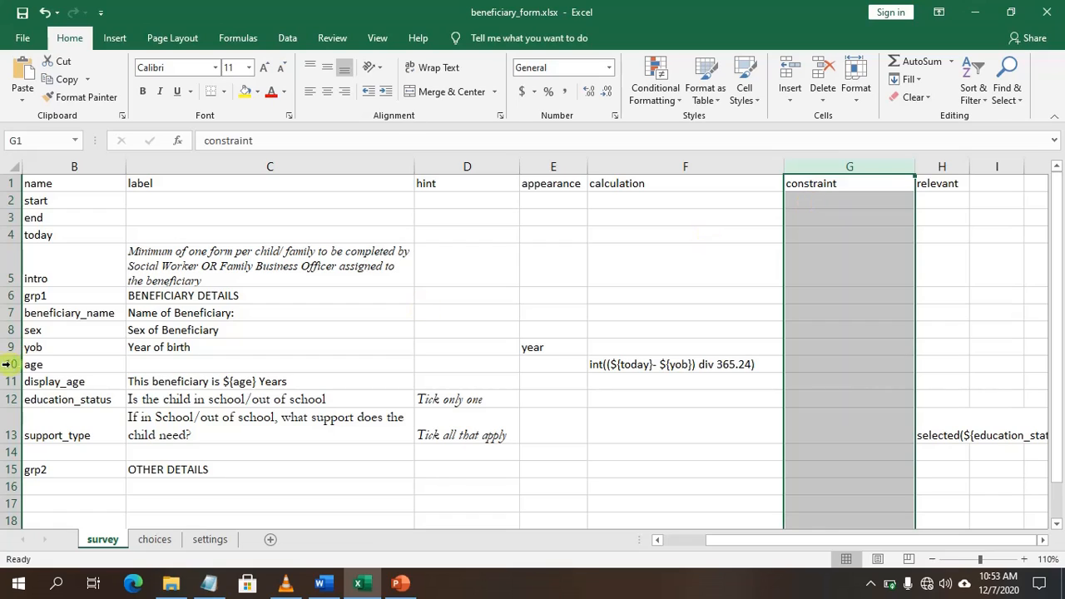
Step: Select the constraint cell of the yob row, G9, then switch to Notepad and add a separator line of equals signs below ${education_status}!= '3'
{"action": "left_click", "coordinate": [184, 346]}
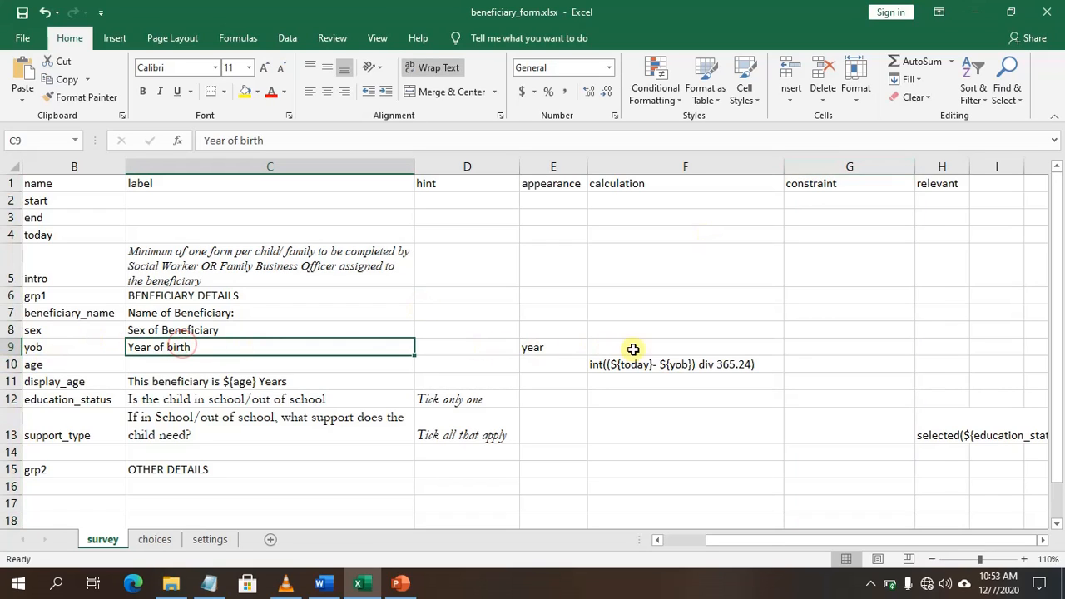
{"action": "left_click", "coordinate": [802, 349]}
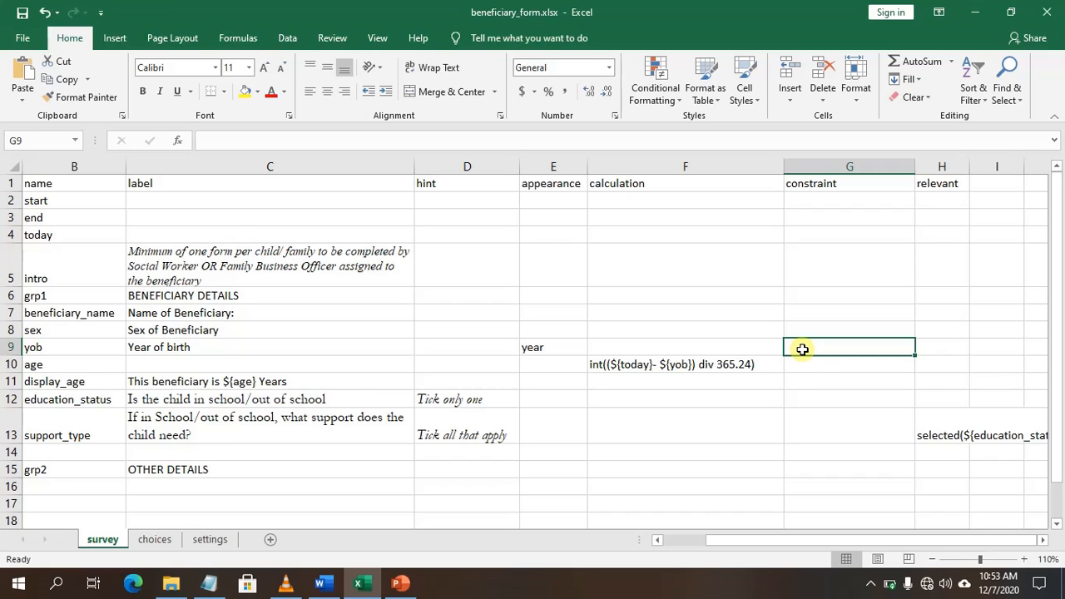
{"action": "left_click", "coordinate": [209, 582]}
{"action": "left_click", "coordinate": [632, 226]}
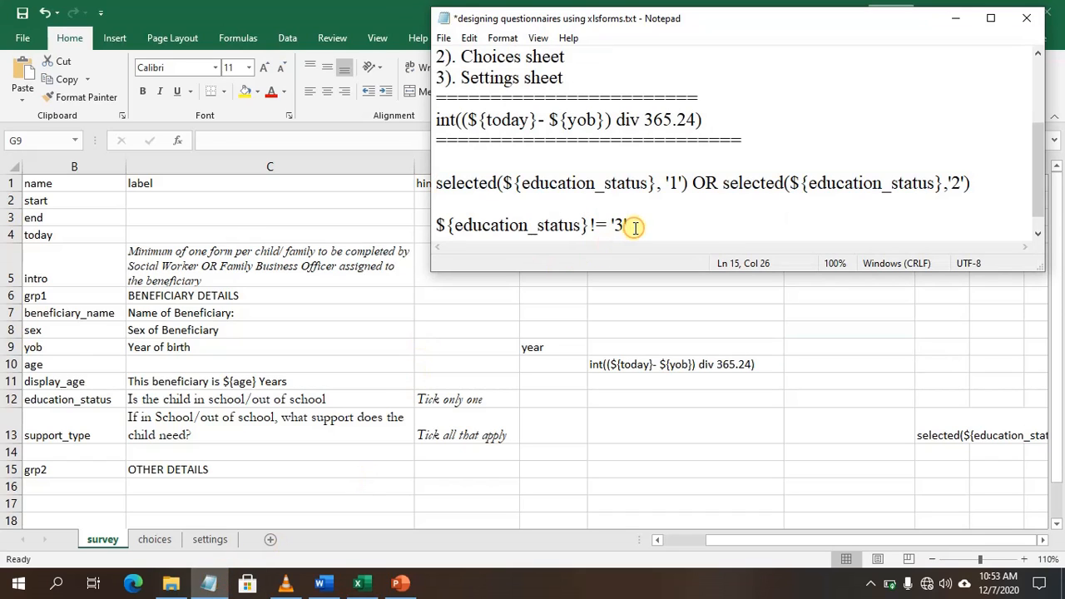
{"action": "key", "text": "Return"}
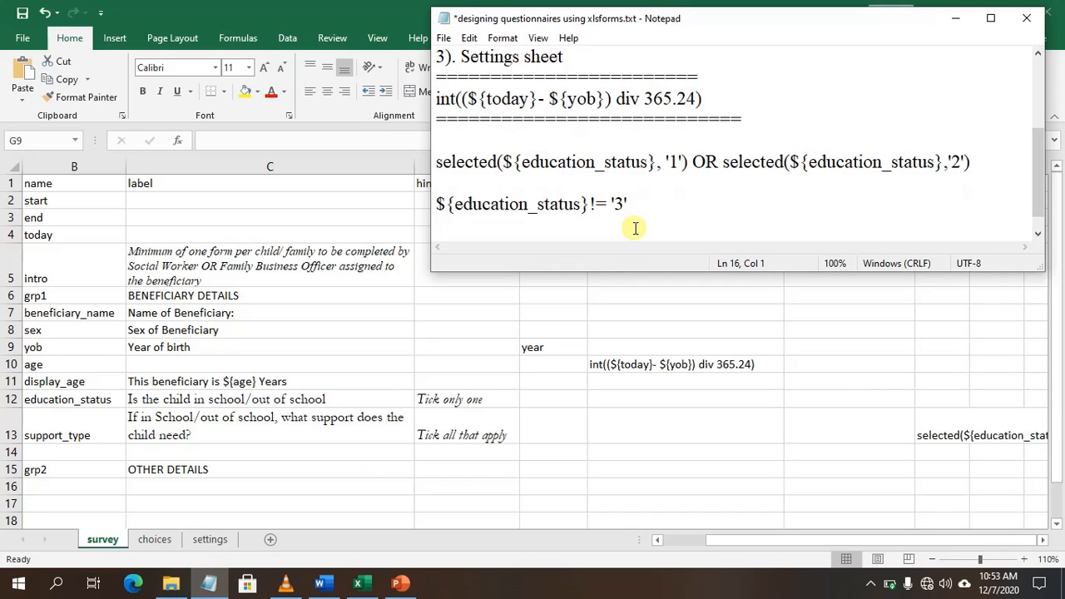
{"action": "type", "text": "=========================="}
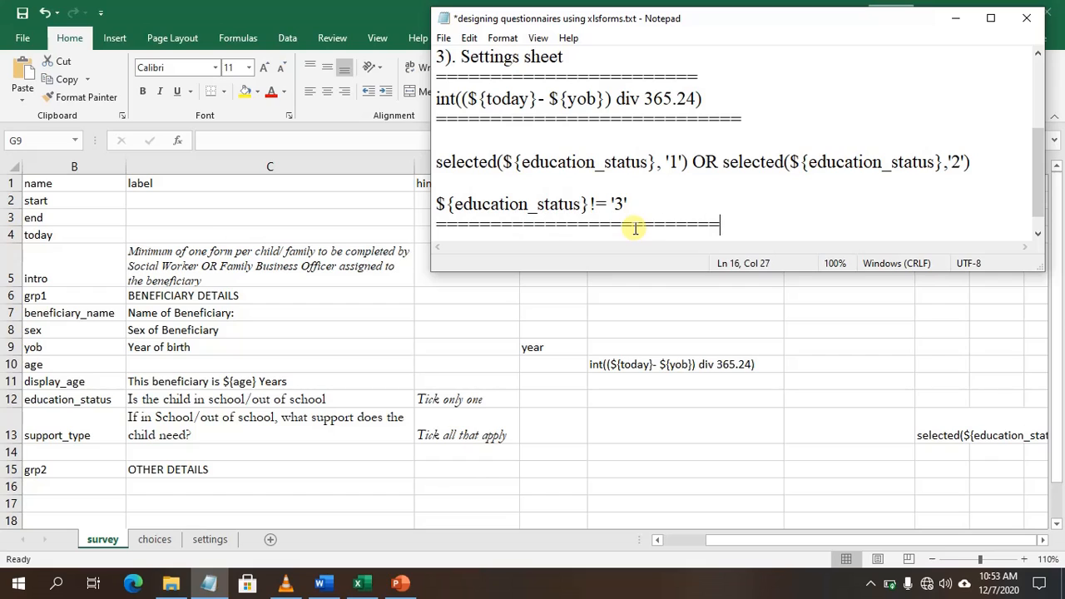
Step: Write the heading "skip logic(Relevant column)" directly above the selected(...) OR selected(...) condition
{"action": "left_click", "coordinate": [460, 139]}
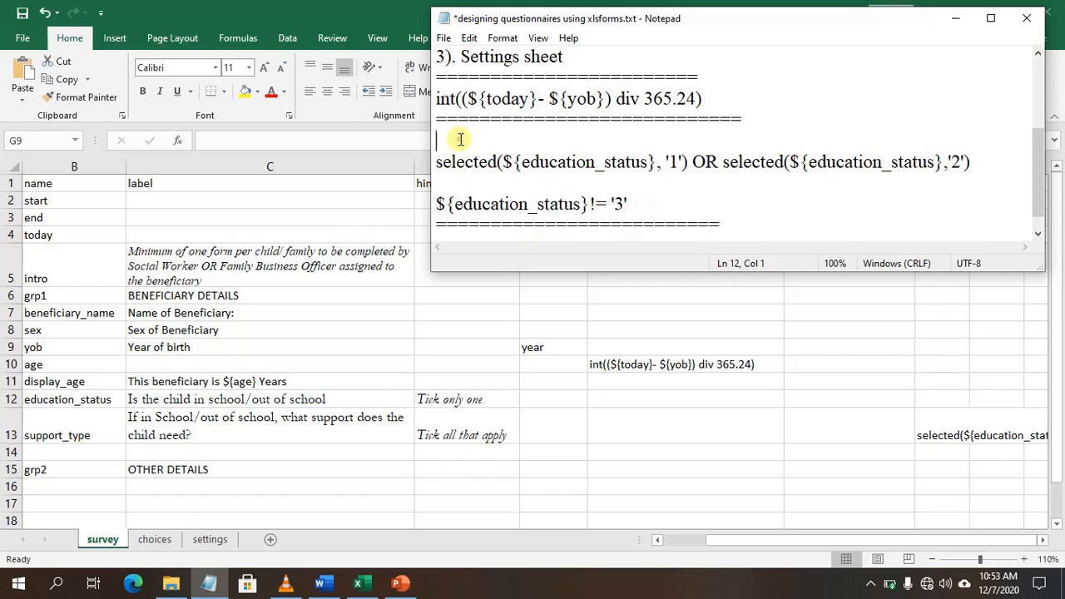
{"action": "type", "text": "skip logic"}
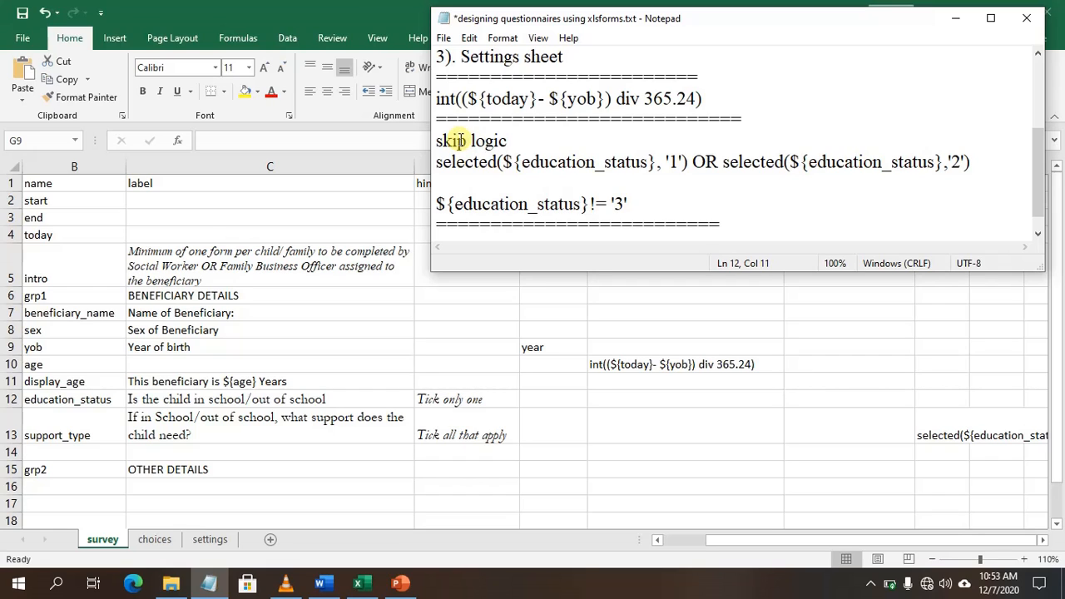
{"action": "type", "text": "()"}
{"action": "type", "text": "Re"}
{"action": "type", "text": "levant"}
{"action": "type", "text": " colu"}
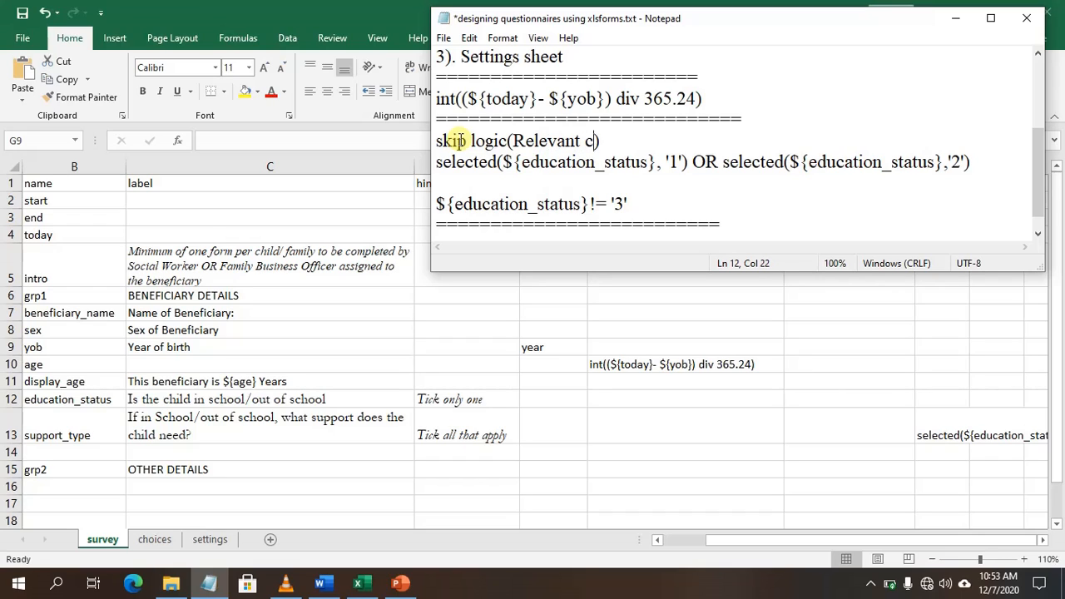
{"action": "type", "text": "mn"}
Step: Add the heading "claculation" above the int(...) age formula and leave a blank line below both this heading and the skip logic heading
{"action": "left_click", "coordinate": [714, 85]}
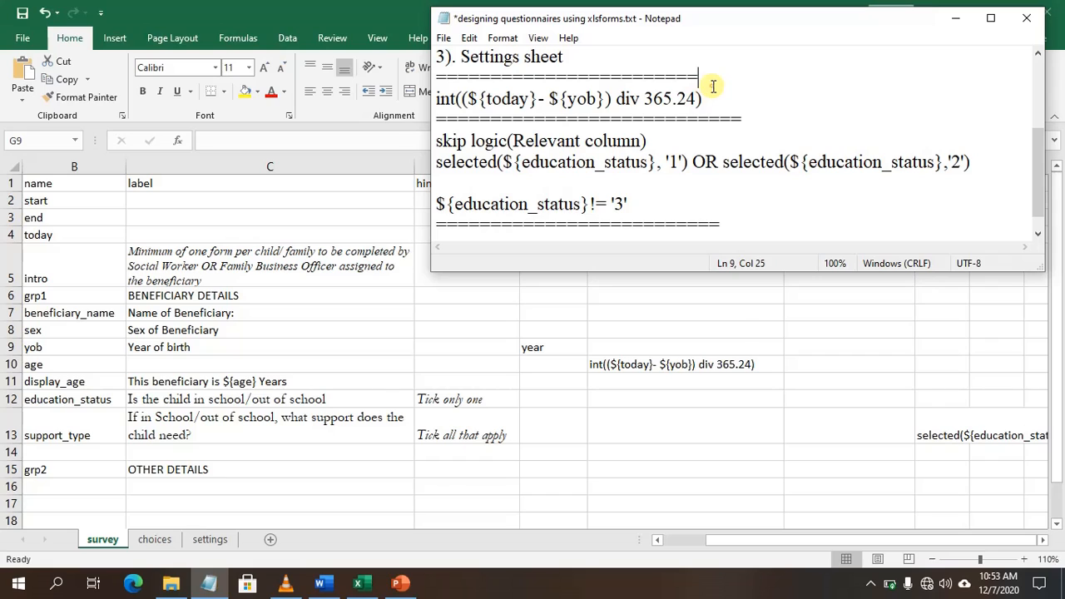
{"action": "key", "text": "Return"}
{"action": "type", "text": "cl"}
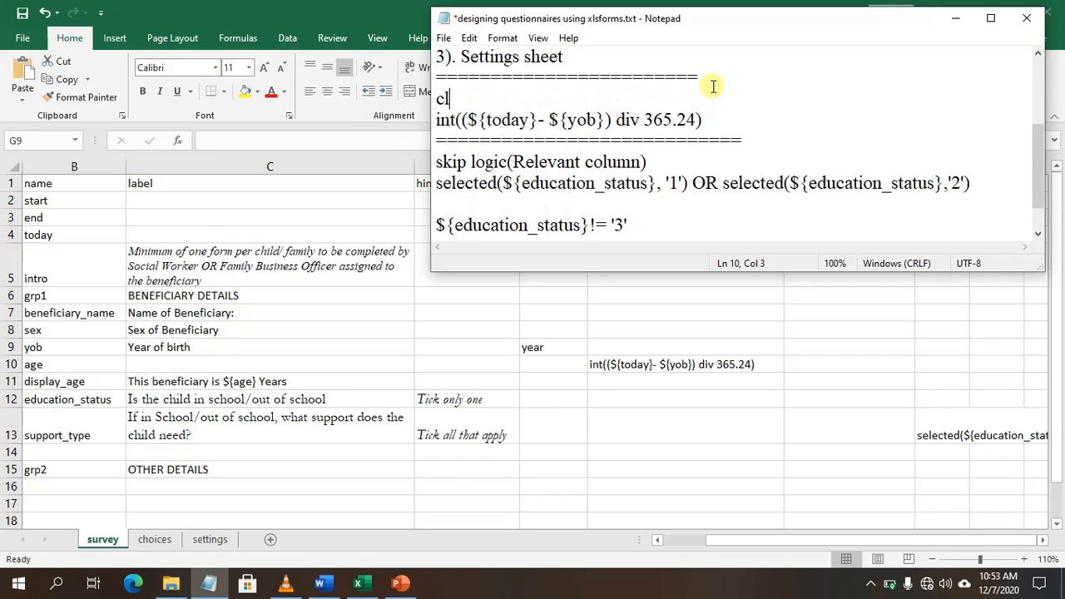
{"action": "type", "text": "aculation"}
{"action": "key", "text": "Return"}
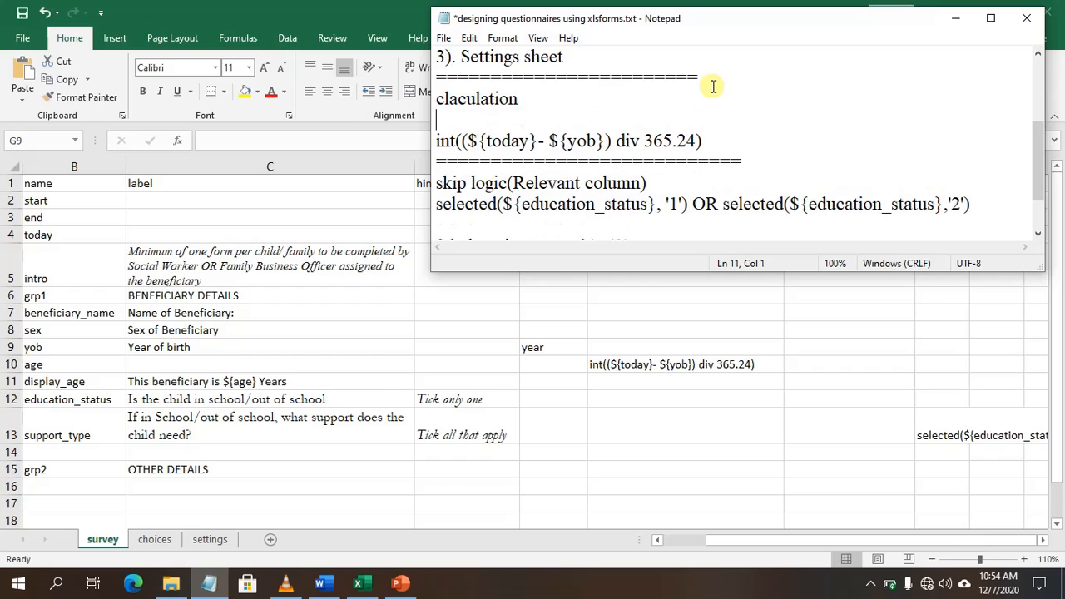
{"action": "left_click", "coordinate": [672, 176]}
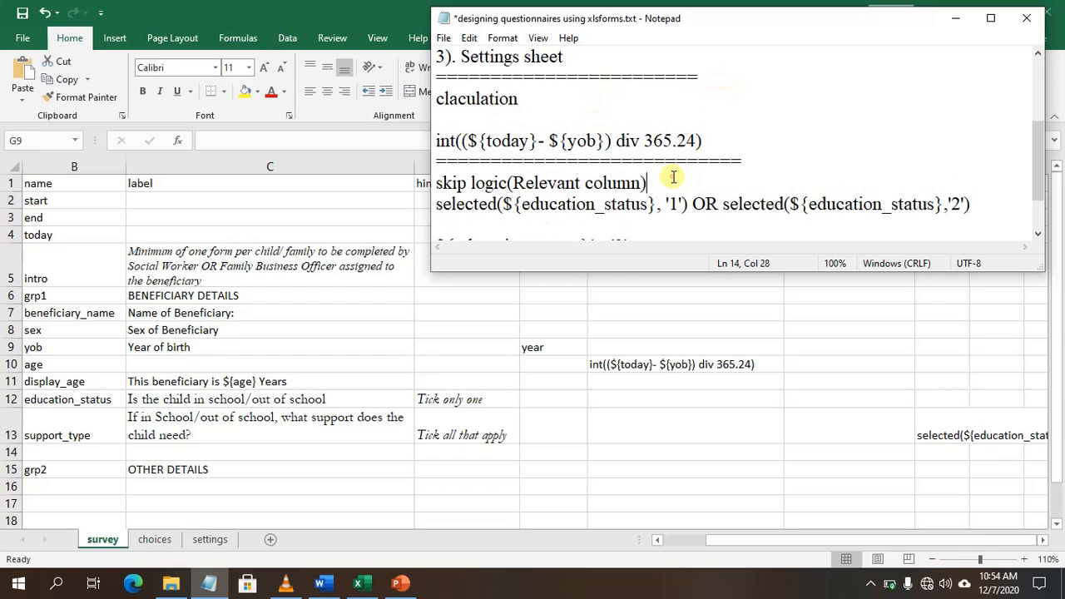
{"action": "key", "text": "Return"}
Step: Append "(calculation column)" to the heading above the int(...) age formula
{"action": "left_click", "coordinate": [537, 100]}
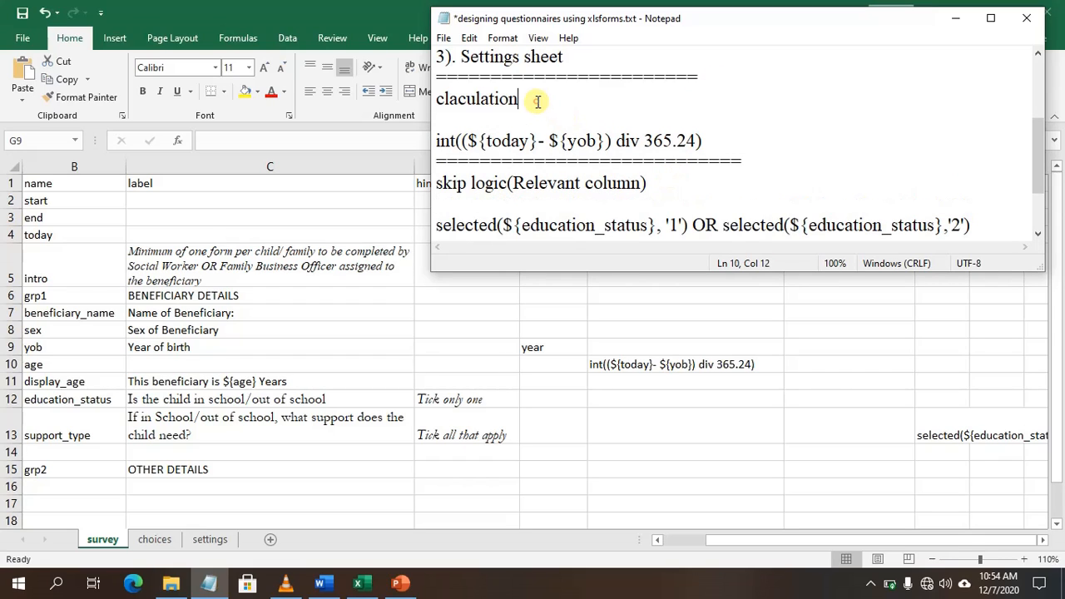
{"action": "type", "text": "()"}
{"action": "key", "text": "Left"}
{"action": "type", "text": "cl"}
{"action": "key", "text": "BackSpace"}
{"action": "type", "text": "alculation column"}
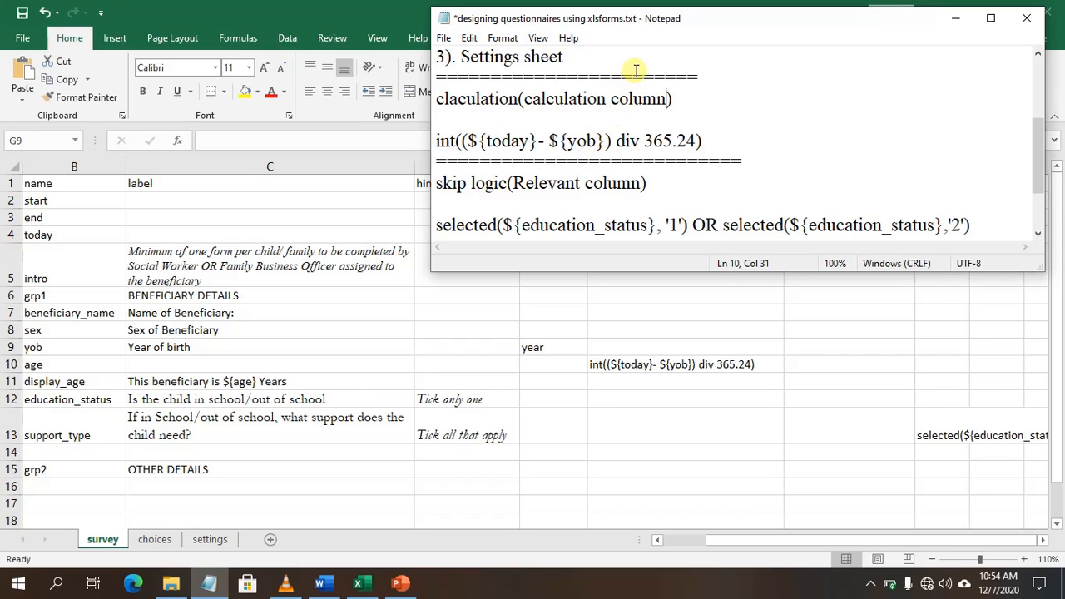
Step: Write "constraint column" on a new line below the last separator at the end of the notes
{"action": "scroll", "coordinate": [636, 70], "scroll_direction": "up", "scroll_amount": 2}
{"action": "scroll", "coordinate": [636, 70], "scroll_direction": "down", "scroll_amount": 3}
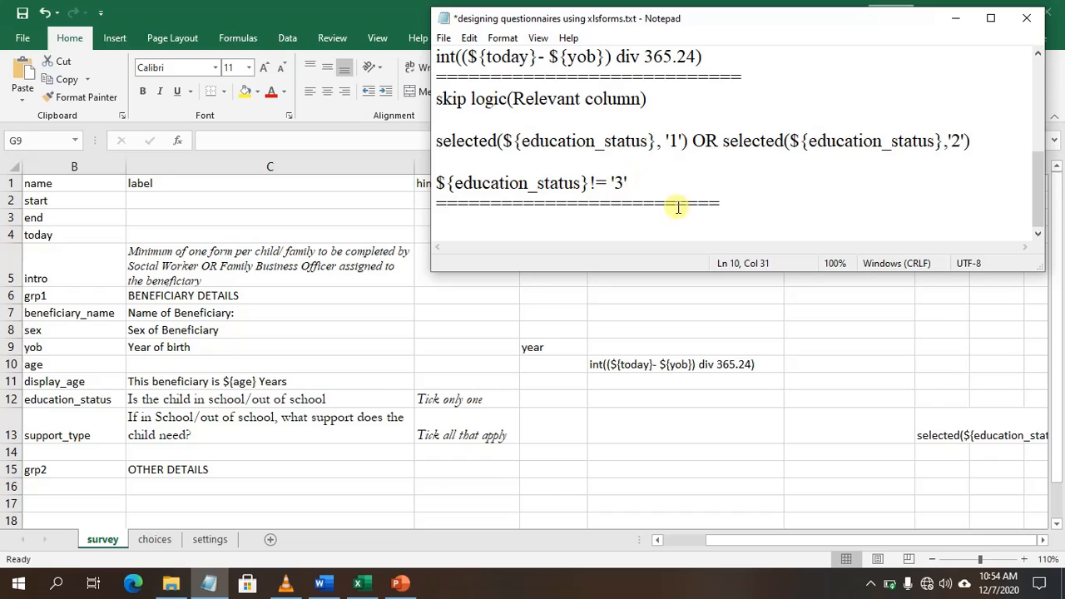
{"action": "left_click", "coordinate": [724, 204]}
{"action": "key", "text": "Return"}
{"action": "type", "text": "c"}
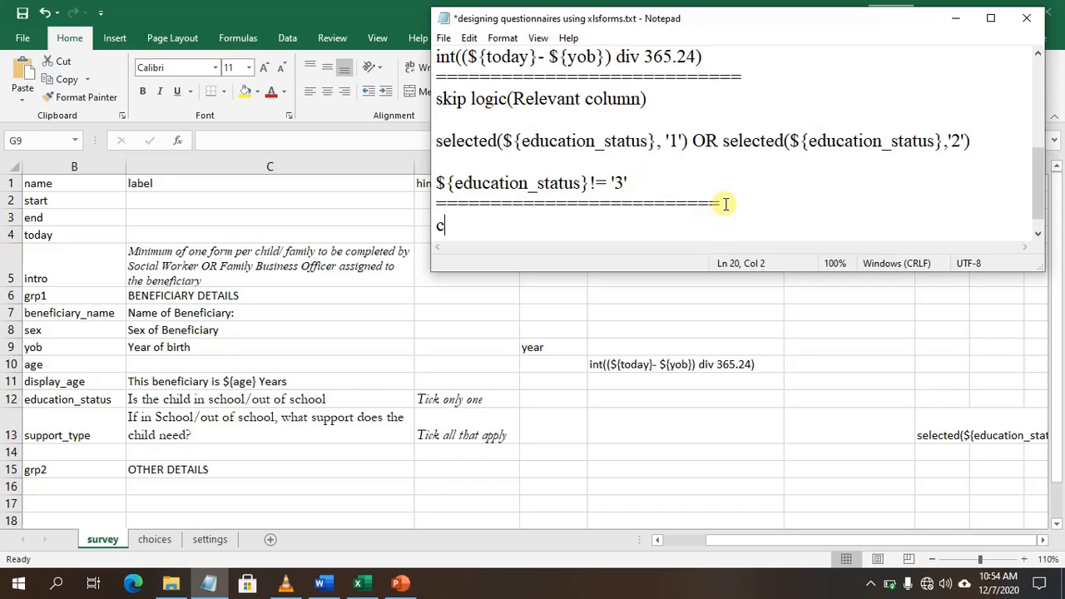
{"action": "type", "text": "onstar"}
{"action": "key", "text": "BackSpace"}
{"action": "key", "text": "BackSpace"}
{"action": "type", "text": "raint"}
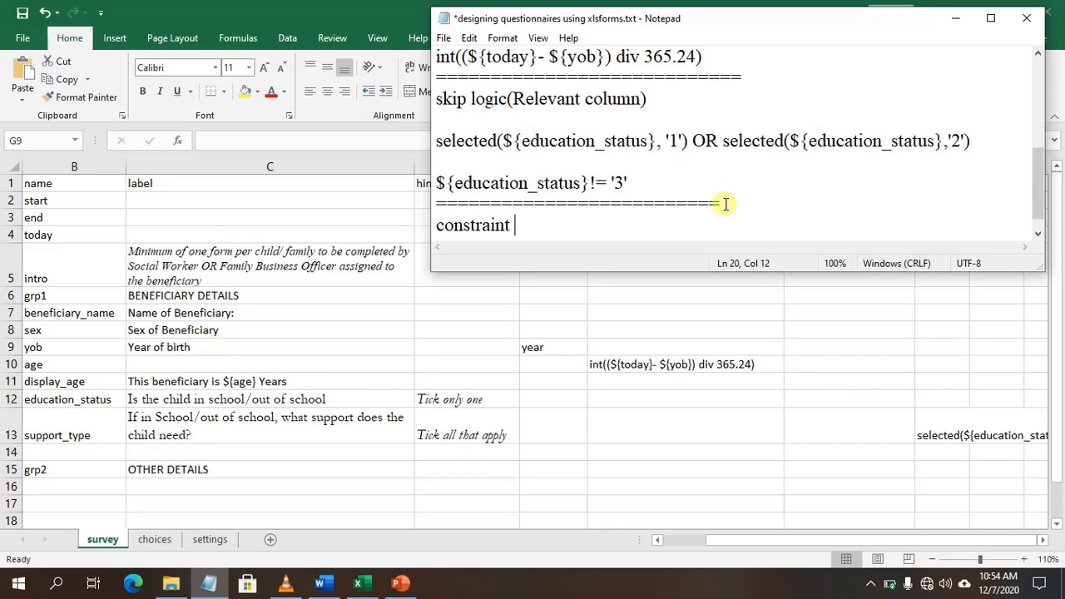
{"action": "type", "text": " column"}
Step: Insert "data quality check" in front of "constraint column" on the last line
{"action": "key", "text": "Left"}
{"action": "key", "text": "Left"}
{"action": "key", "text": "Left"}
{"action": "key", "text": "Left"}
{"action": "key", "text": "Left"}
{"action": "key", "text": "Left"}
{"action": "key", "text": "Left"}
{"action": "key", "text": "Left"}
{"action": "key", "text": "Left"}
{"action": "key", "text": "Left"}
{"action": "key", "text": "Left"}
{"action": "key", "text": "Left"}
{"action": "key", "text": "Left"}
{"action": "key", "text": "Left"}
{"action": "key", "text": "Left"}
{"action": "key", "text": "Left"}
{"action": "key", "text": "Left"}
{"action": "type", "text": "data "}
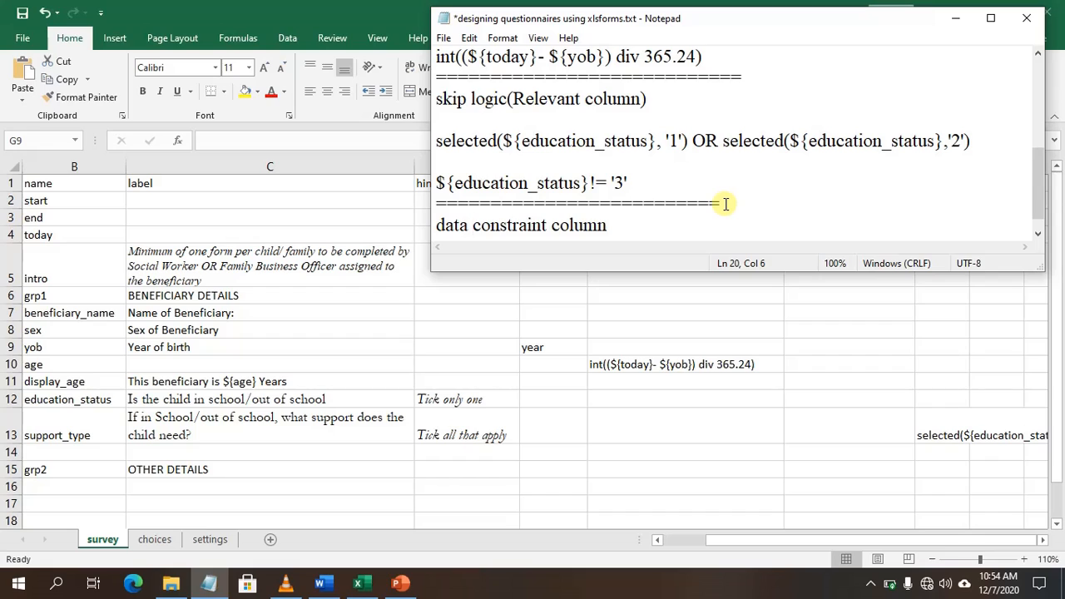
{"action": "type", "text": "qau"}
{"action": "key", "text": "BackSpace"}
{"action": "key", "text": "BackSpace"}
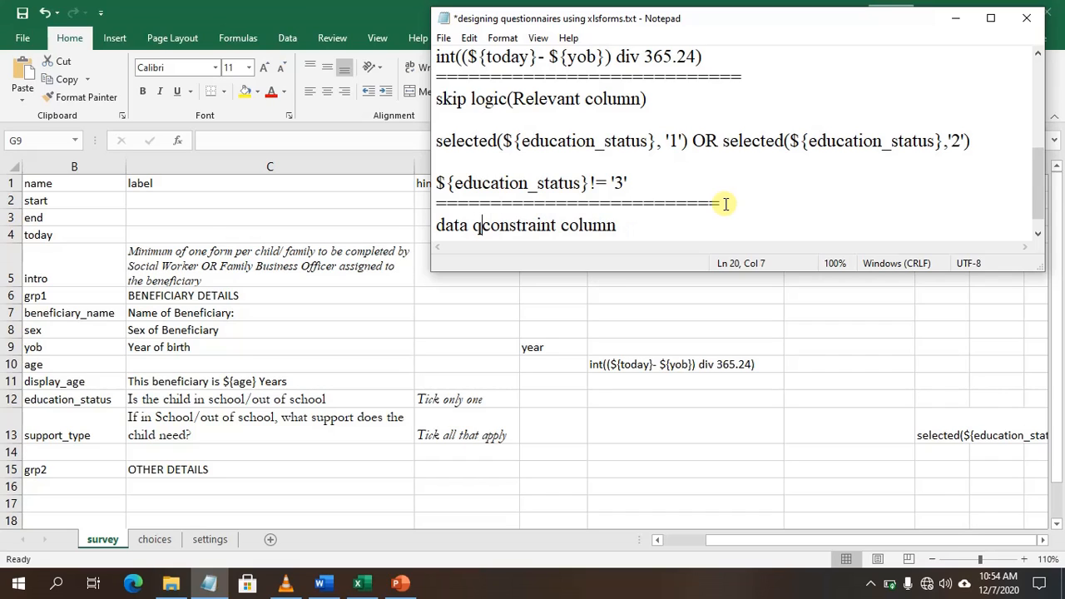
{"action": "type", "text": "ual"}
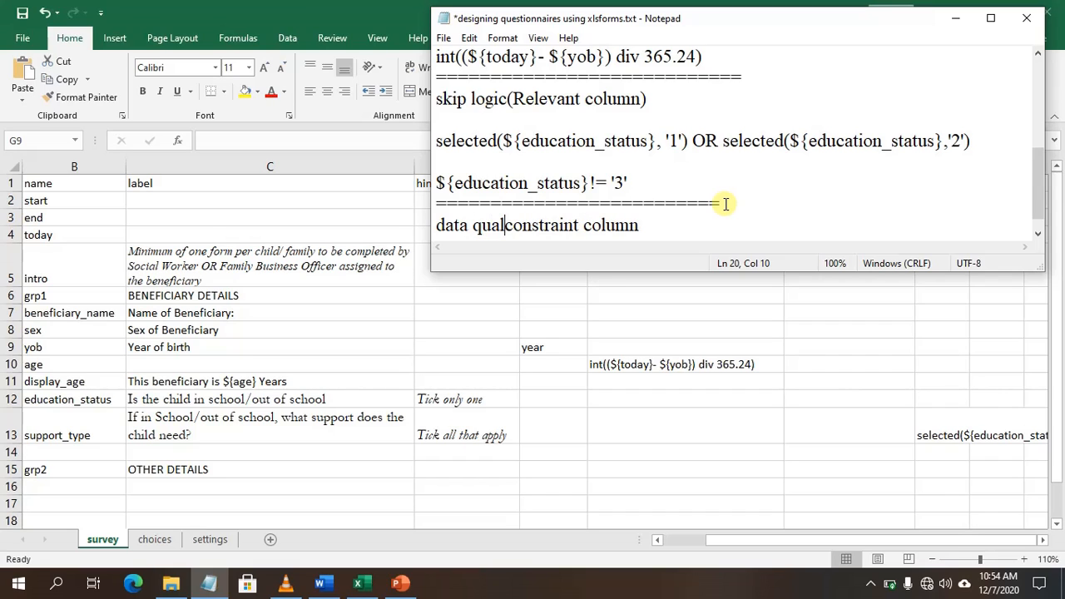
{"action": "type", "text": "ity check"}
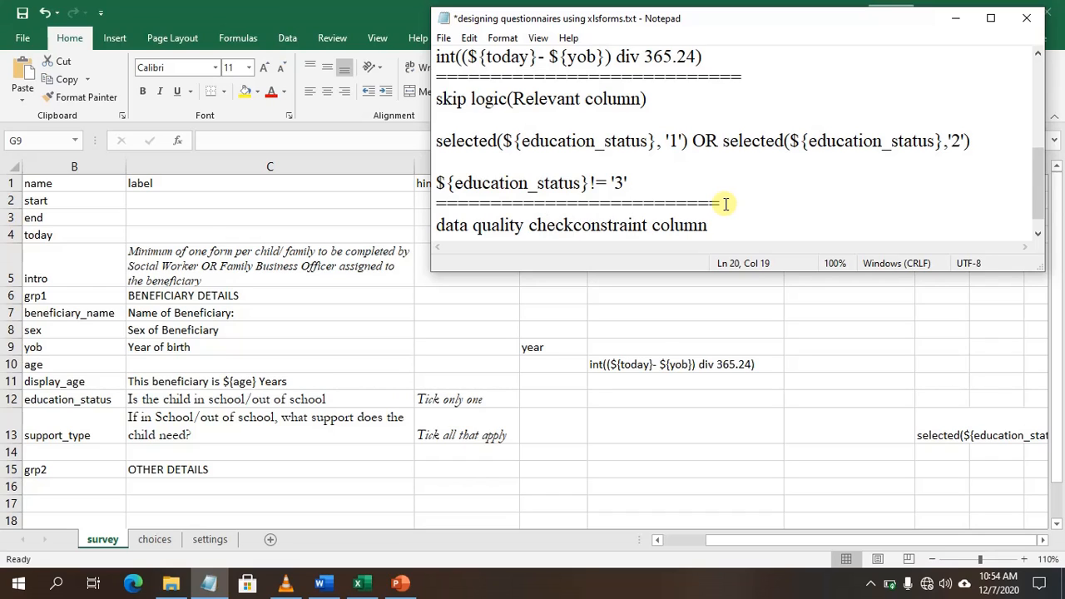
Step: Enclose "constraint column" in parentheses after "data quality check" and leave a blank line below the heading
{"action": "type", "text": "("}
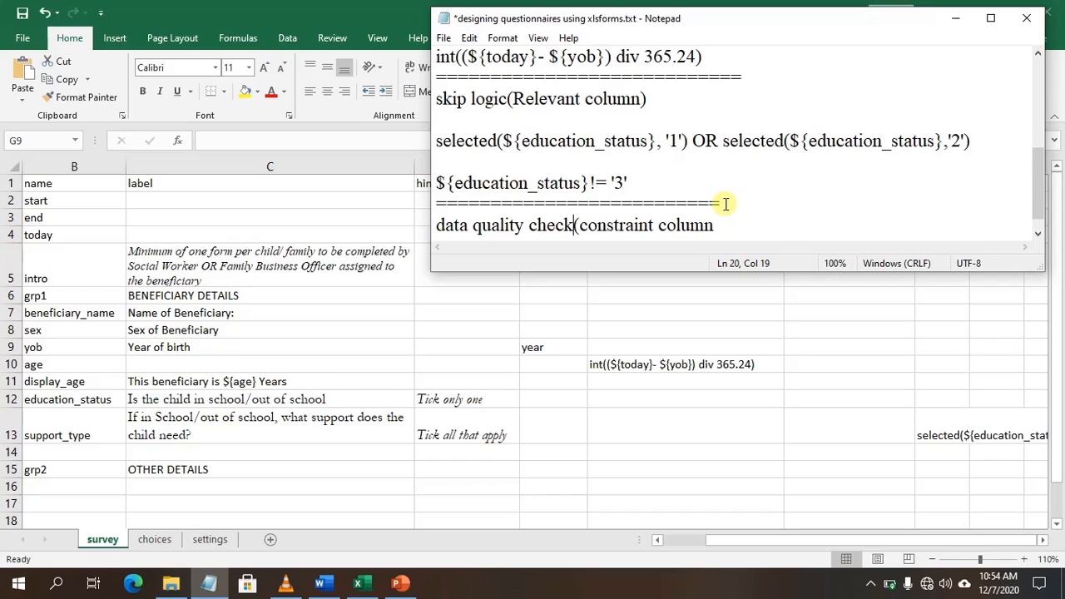
{"action": "key", "text": "Left"}
{"action": "key", "text": "Right"}
{"action": "key", "text": "Right"}
{"action": "key", "text": "Right"}
{"action": "key", "text": "Right"}
{"action": "key", "text": "Right"}
{"action": "key", "text": "Right"}
{"action": "key", "text": "Right"}
{"action": "key", "text": "Right"}
{"action": "key", "text": "Right"}
{"action": "key", "text": "Right"}
{"action": "key", "text": "Right"}
{"action": "key", "text": "Right"}
{"action": "key", "text": "Right"}
{"action": "key", "text": "Right"}
{"action": "key", "text": "Right"}
{"action": "key", "text": "Right"}
{"action": "key", "text": "Right"}
{"action": "key", "text": "Right"}
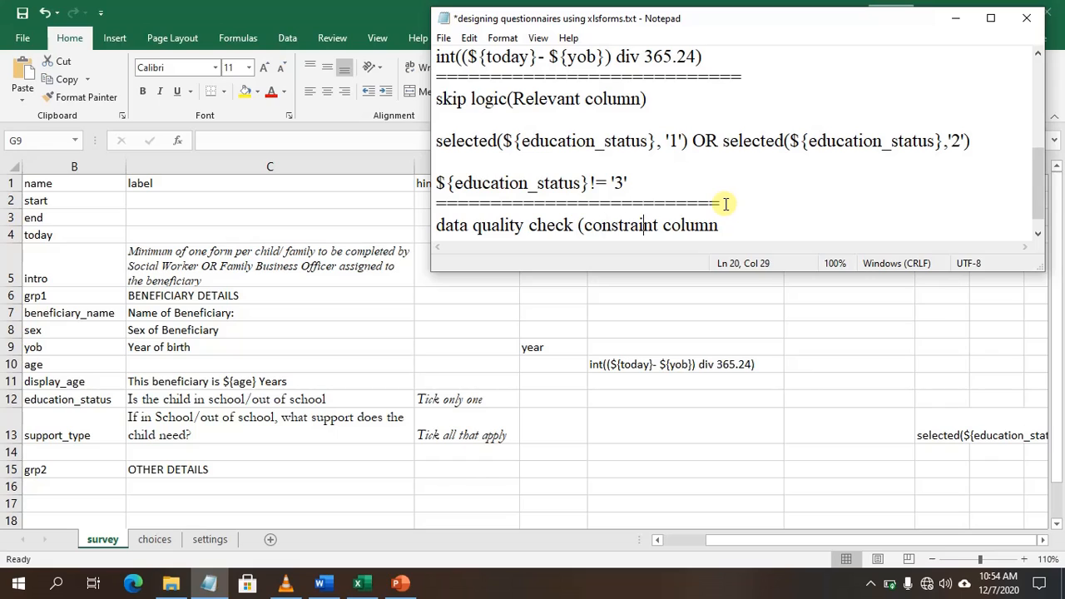
{"action": "key", "text": "Return"}
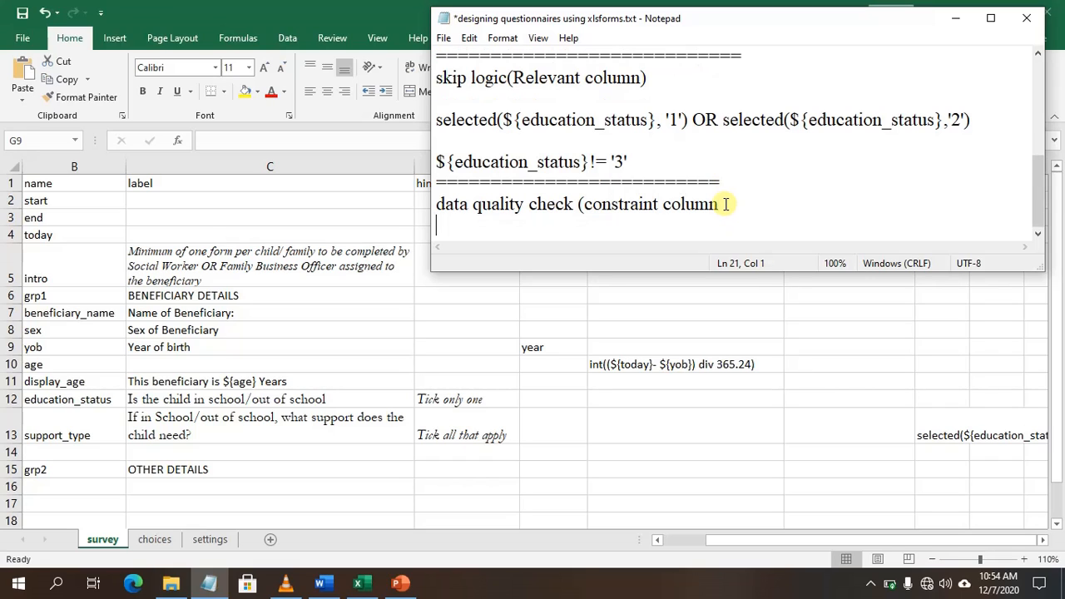
{"action": "key", "text": "BackSpace"}
{"action": "type", "text": ")"}
{"action": "key", "text": "Return"}
{"action": "key", "text": "Return"}
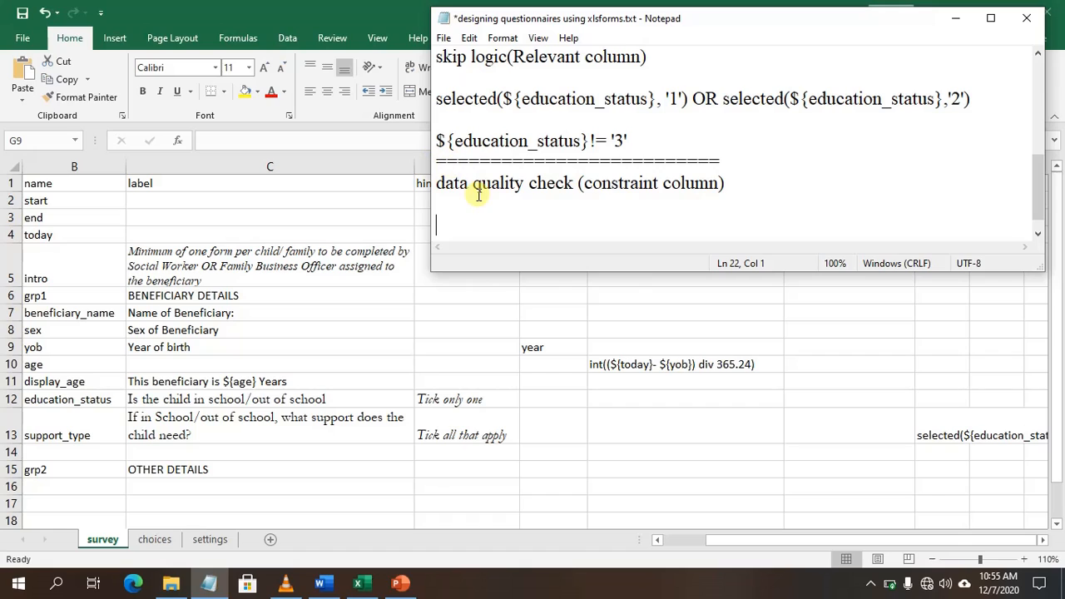
Step: Write the constraint expression . <= ${yob} under the data quality check heading
{"action": "type", "text": "."}
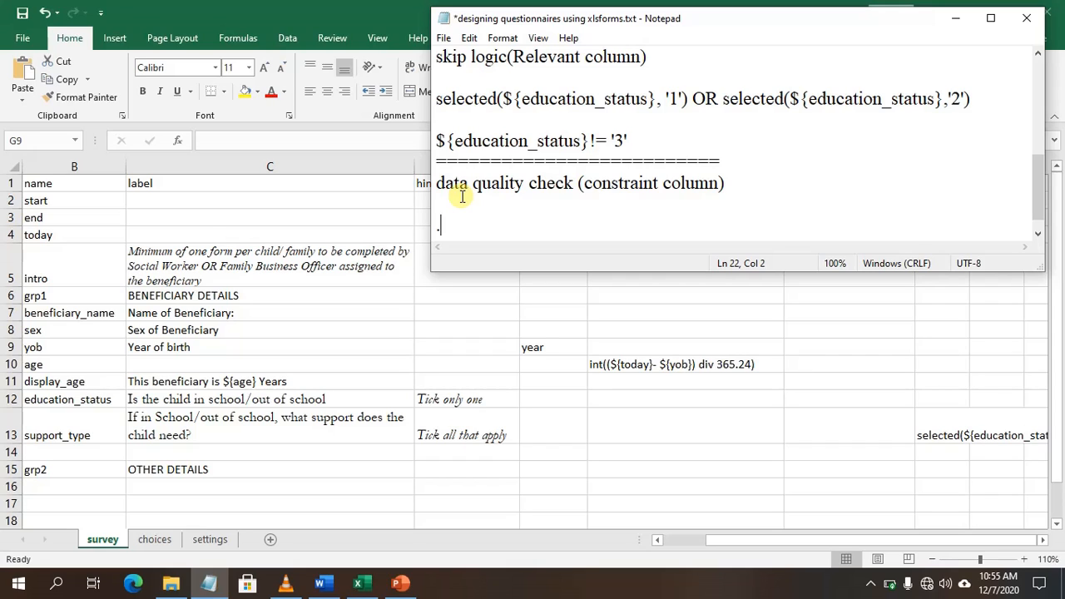
{"action": "type", "text": "${}"}
{"action": "key", "text": "Left"}
{"action": "type", "text": "yob"}
{"action": "key", "text": "Left"}
{"action": "key", "text": "Left"}
{"action": "key", "text": "Left"}
{"action": "key", "text": "Left"}
{"action": "key", "text": "Left"}
{"action": "type", "text": "<"}
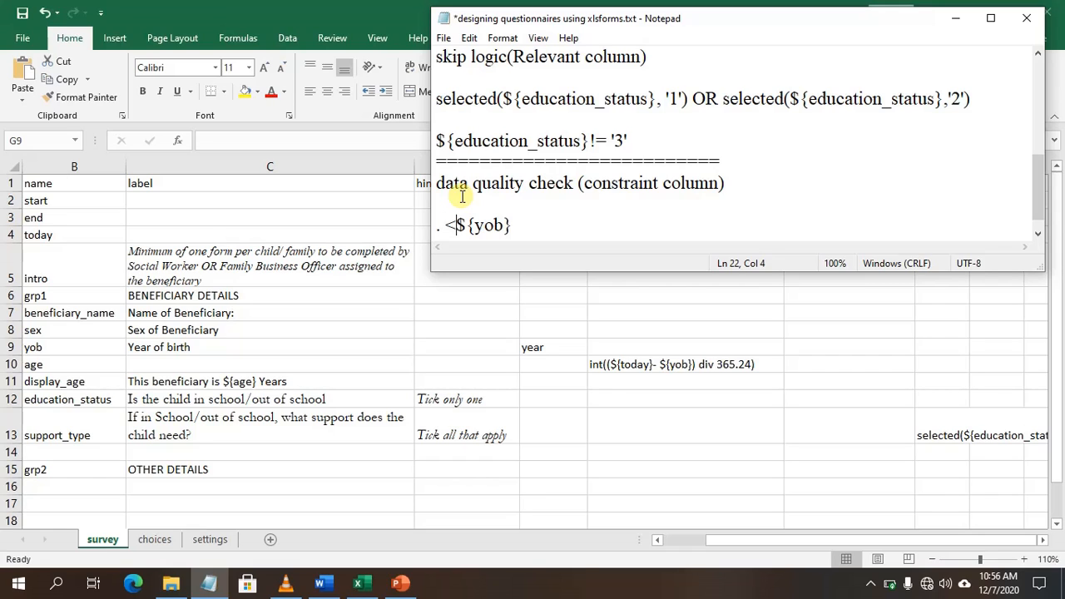
{"action": "type", "text": "+"}
{"action": "key", "text": "BackSpace"}
{"action": "type", "text": "="}
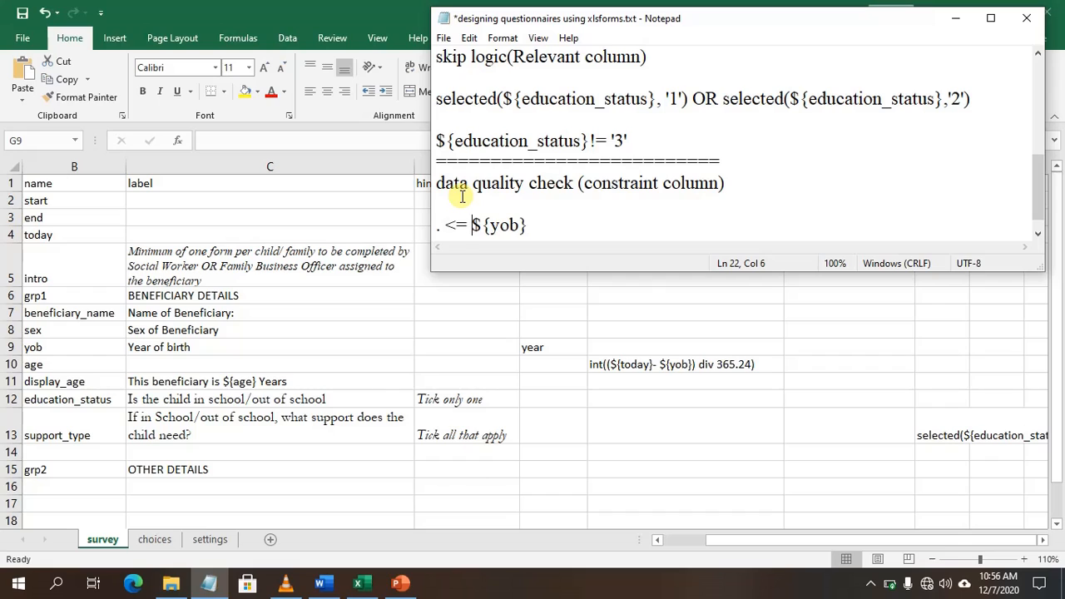
{"action": "left_click", "coordinate": [555, 224]}
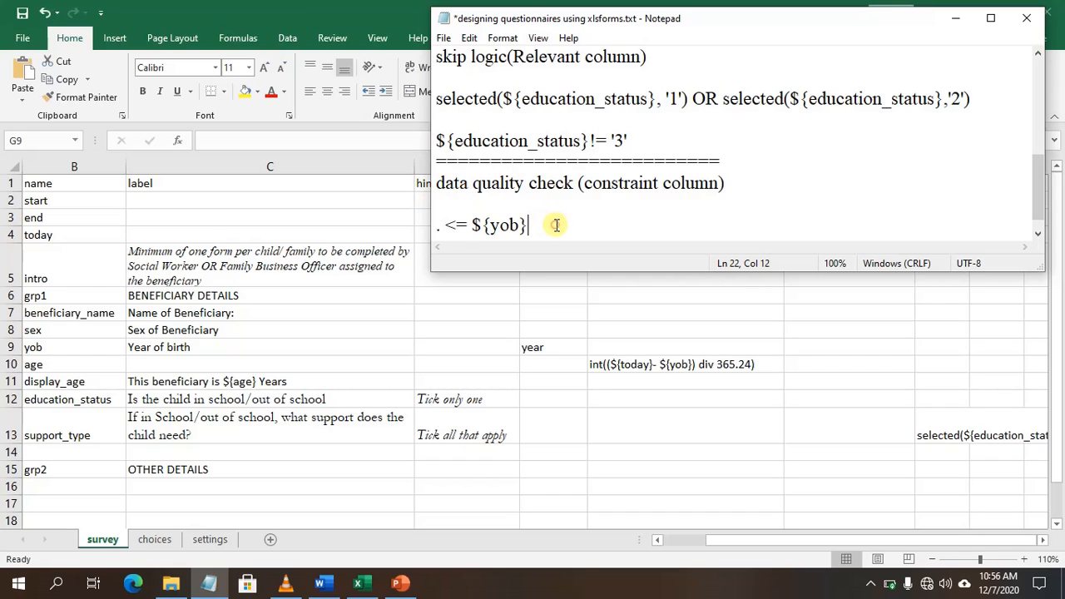
{"action": "left_click_drag", "start_coordinate": [528, 225], "coordinate": [436, 229]}
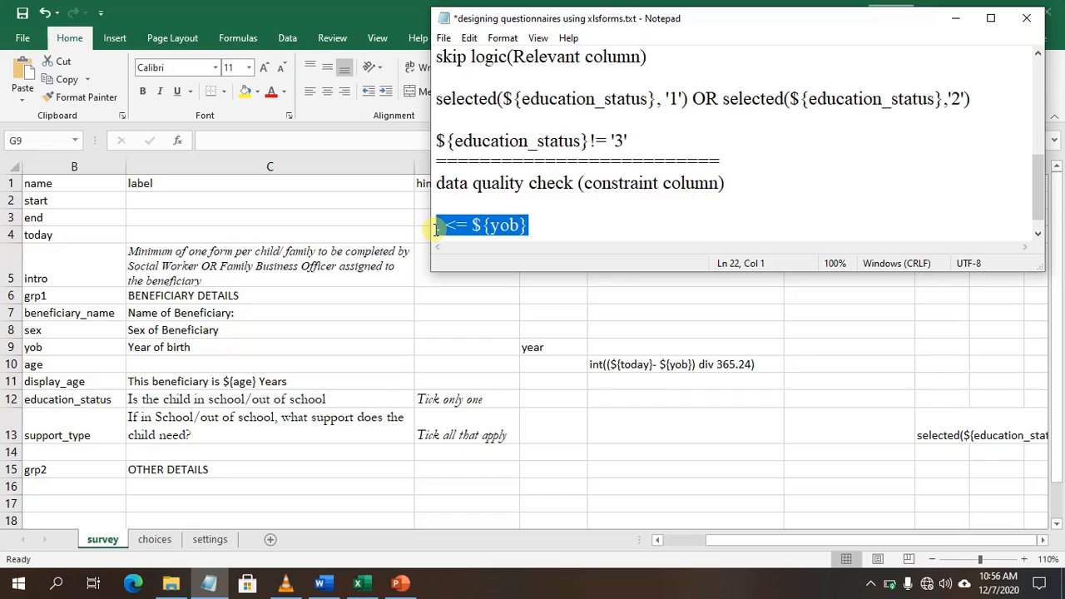
{"action": "right_click", "coordinate": [463, 226]}
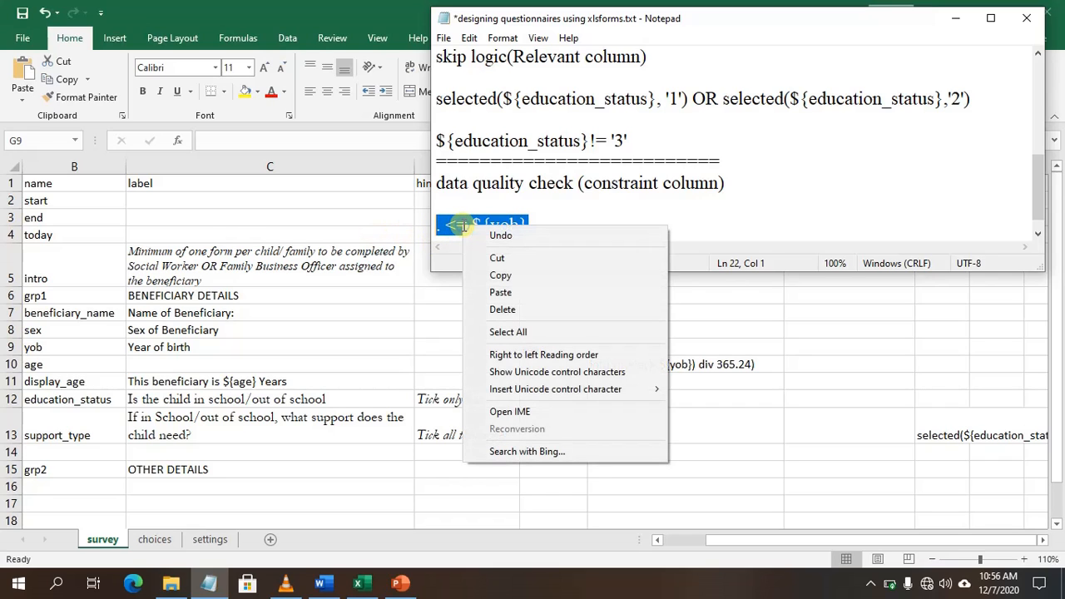
Step: Write the message "Inavlid response! Year of birth cannot be in the future" below the constraint expression, after a blank line
{"action": "left_click", "coordinate": [551, 222]}
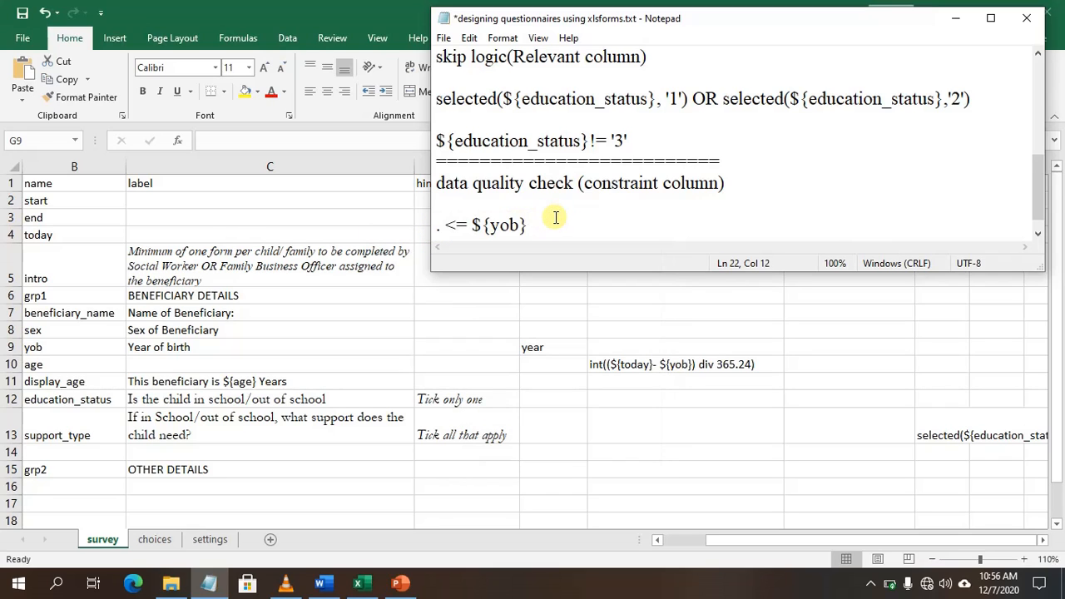
{"action": "key", "text": "Return"}
{"action": "key", "text": "Return"}
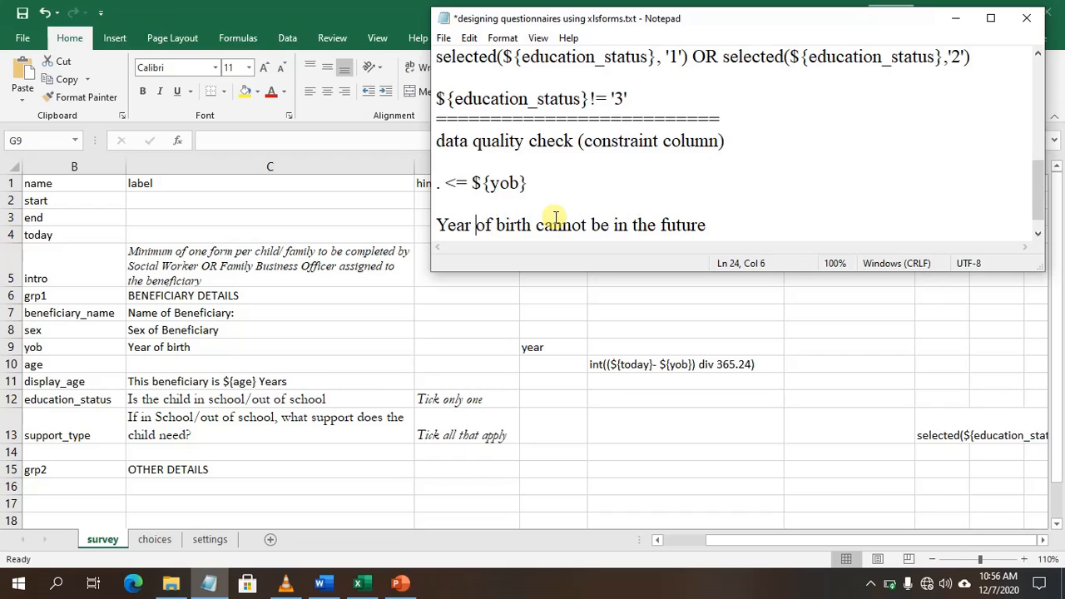
{"action": "type", "text": "Inav"}
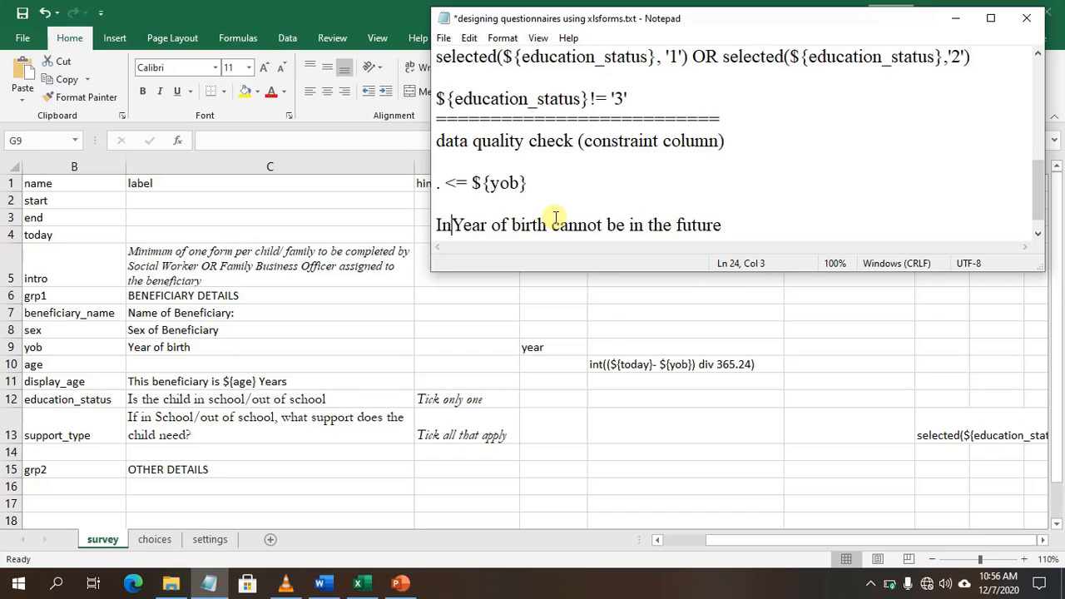
{"action": "type", "text": "lid respo"}
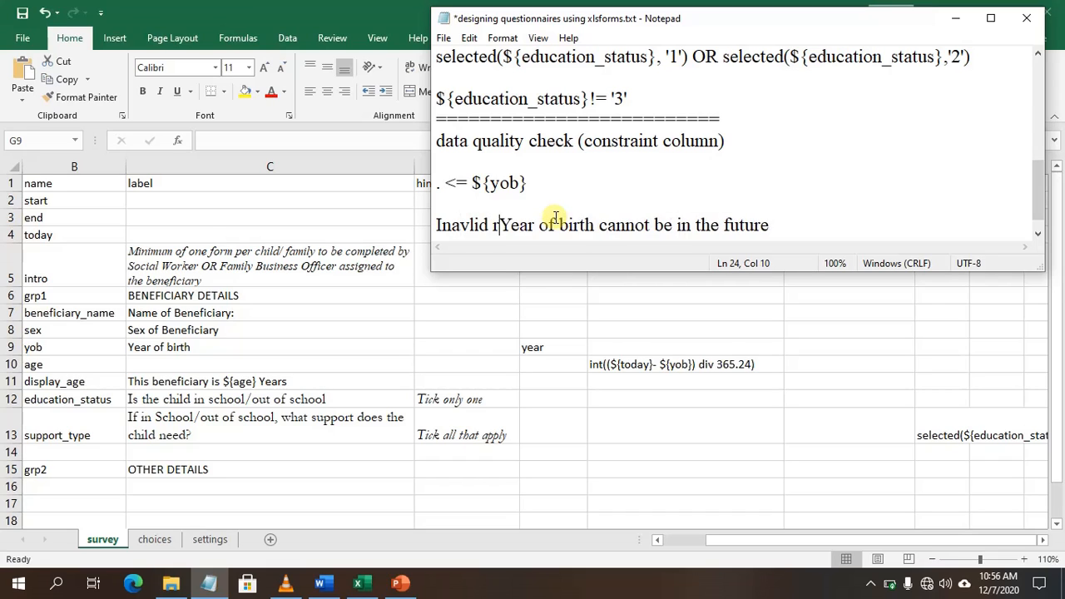
{"action": "type", "text": "nse"}
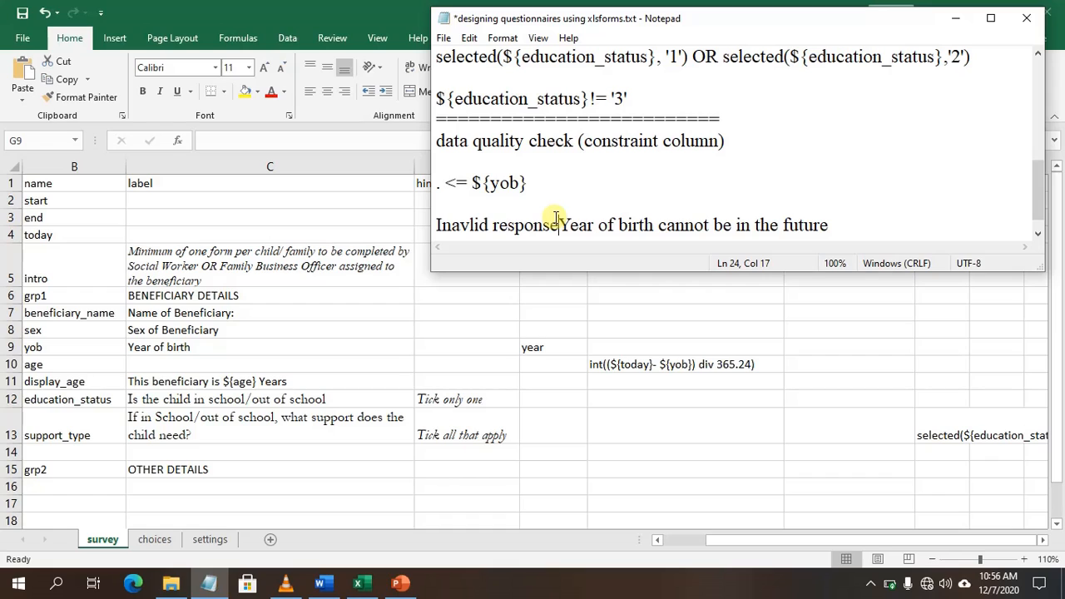
{"action": "type", "text": "!"}
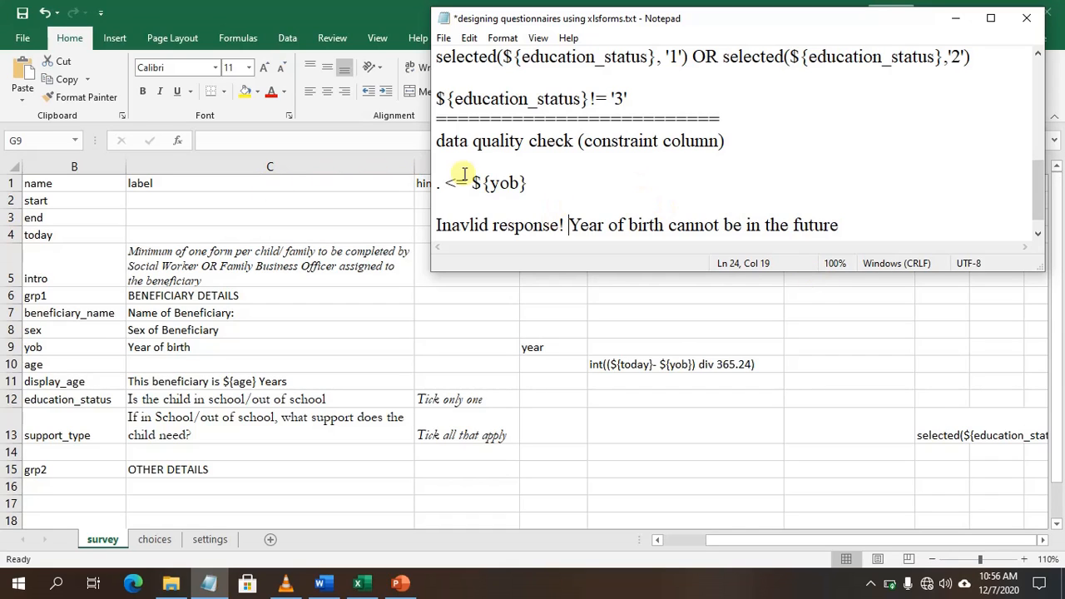
Step: Copy the expression . <= ${yob} from the notes into the constraint cell of the yob row in the Excel survey sheet
{"action": "left_click_drag", "start_coordinate": [541, 192], "coordinate": [429, 192]}
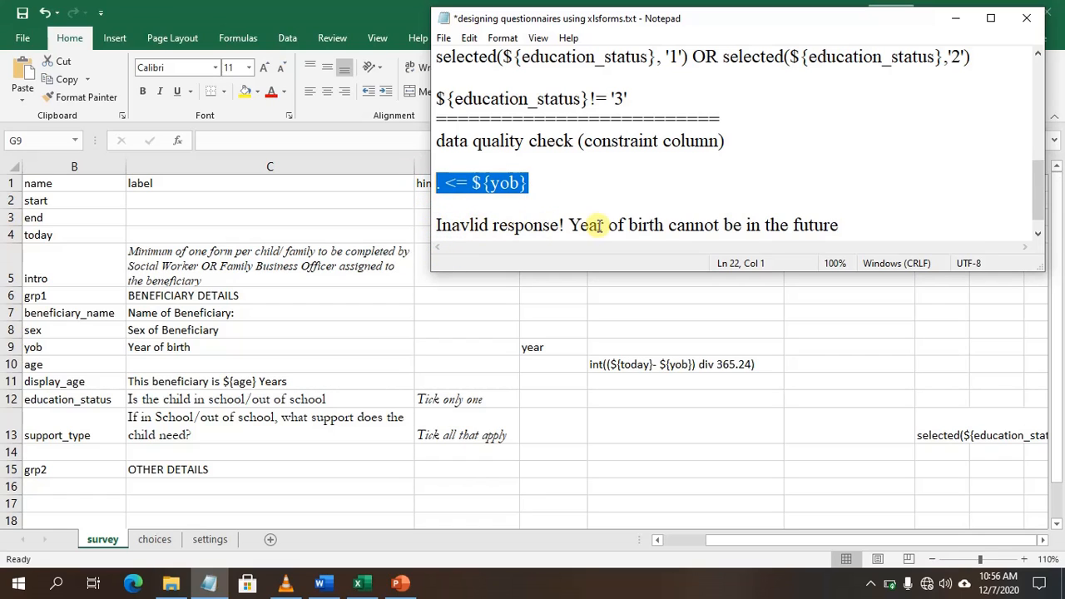
{"action": "right_click", "coordinate": [508, 193]}
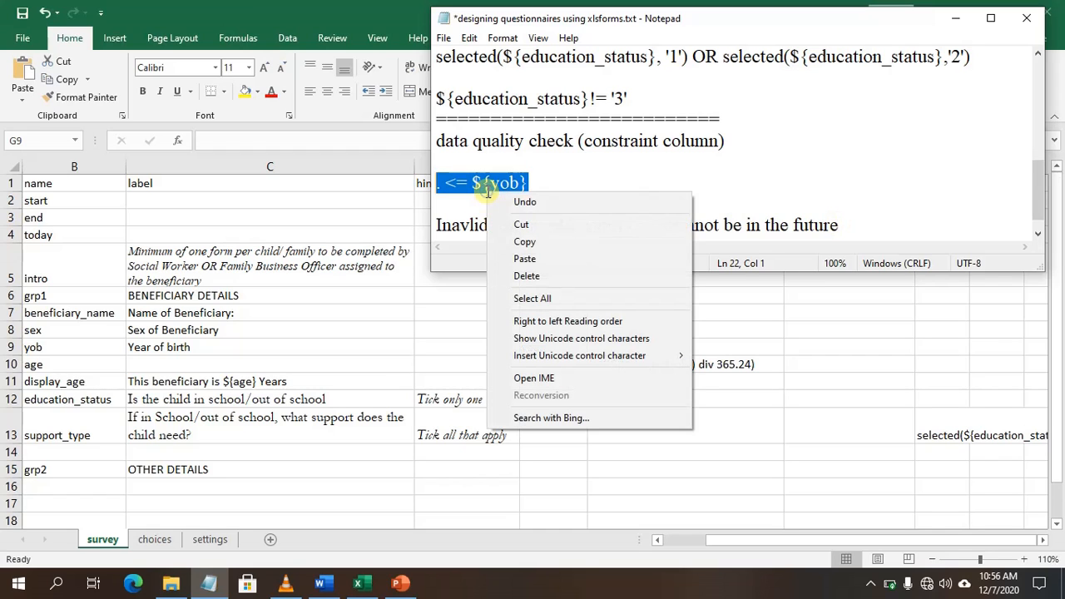
{"action": "left_click", "coordinate": [531, 242]}
{"action": "left_click", "coordinate": [573, 400]}
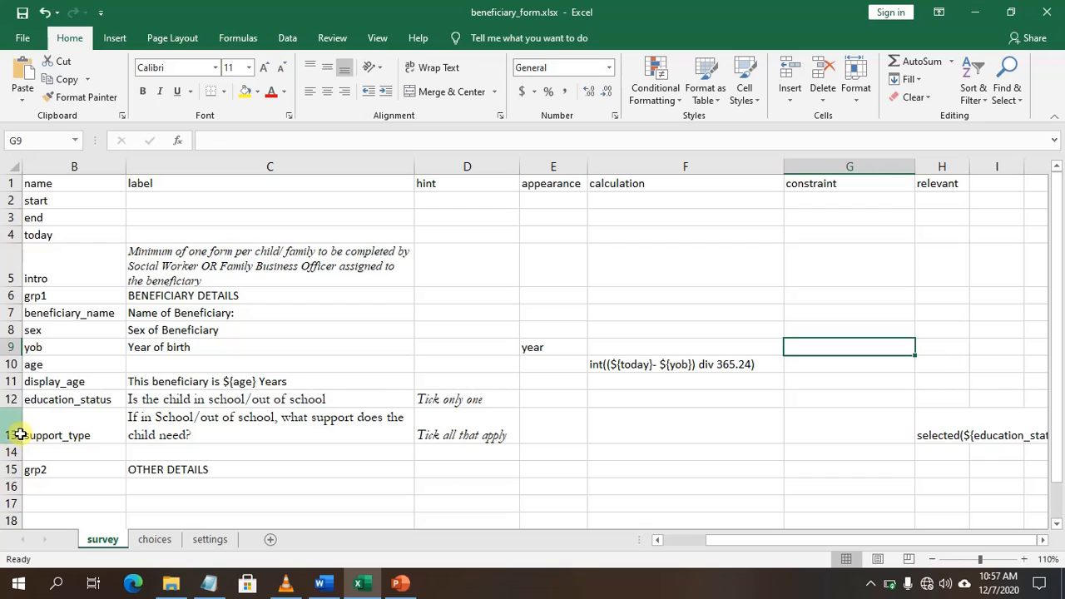
{"action": "left_click", "coordinate": [12, 347]}
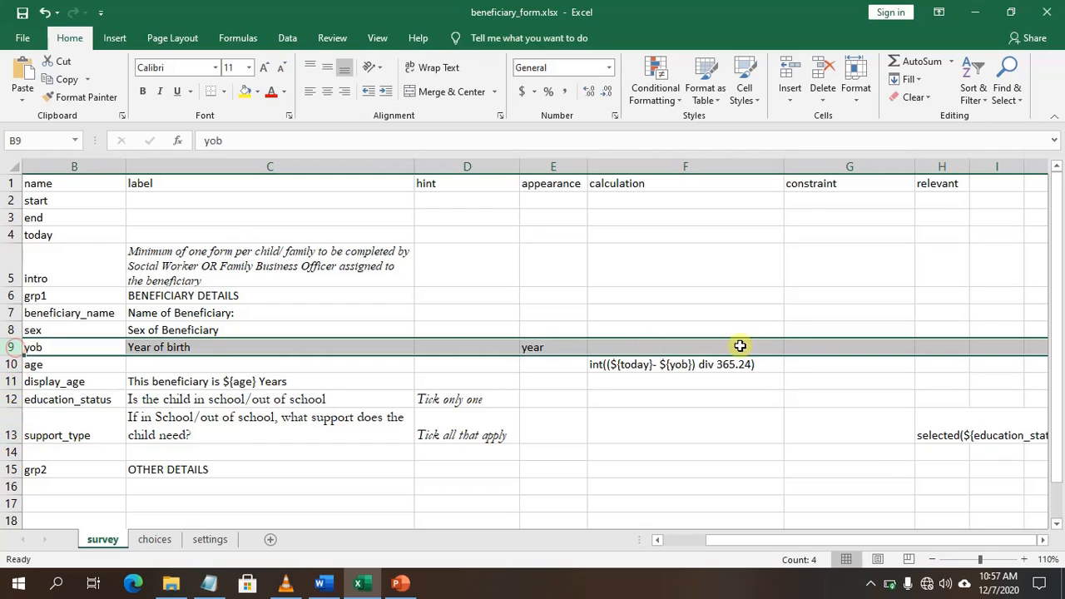
{"action": "left_click", "coordinate": [829, 347]}
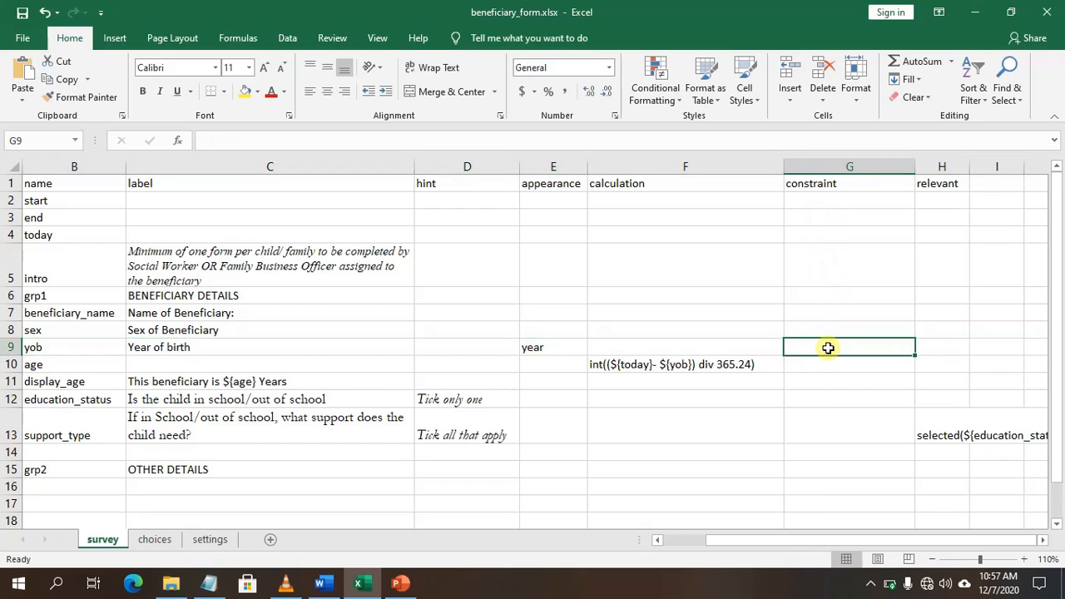
{"action": "key", "text": "ctrl+v"}
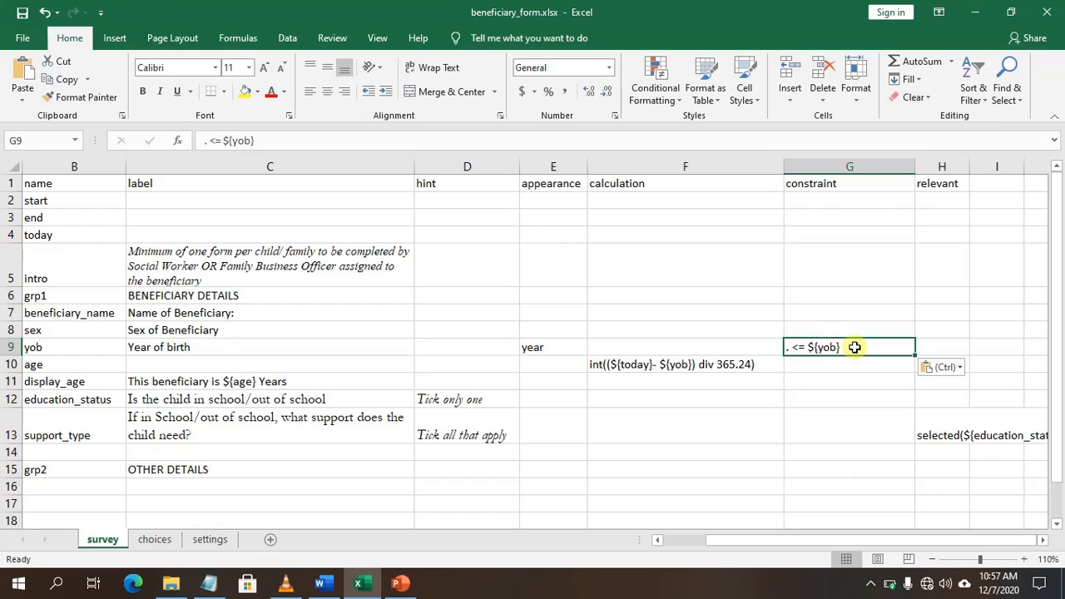
Step: Change the constraint expression in the Notepad notes to . <= ${today} and replace the yob row's constraint in Excel with it
{"action": "double_click", "coordinate": [849, 347]}
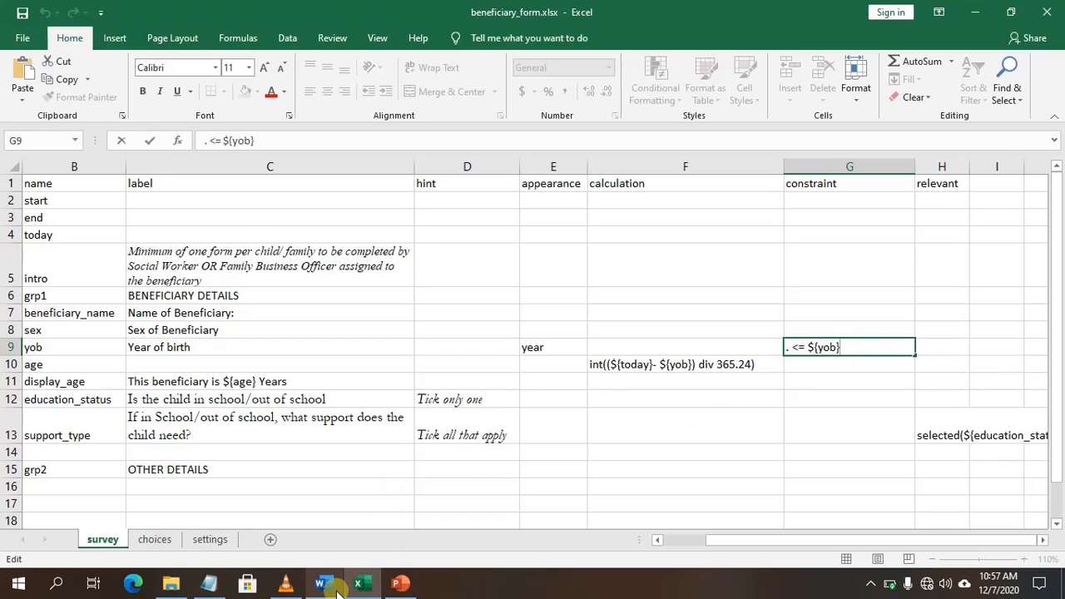
{"action": "left_click", "coordinate": [209, 584]}
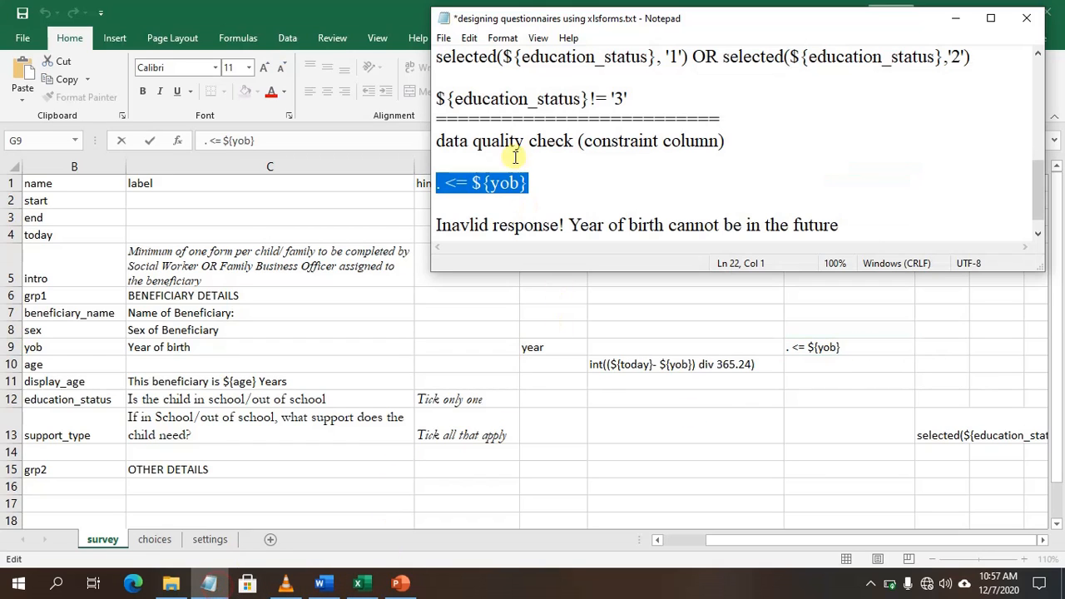
{"action": "left_click", "coordinate": [509, 185]}
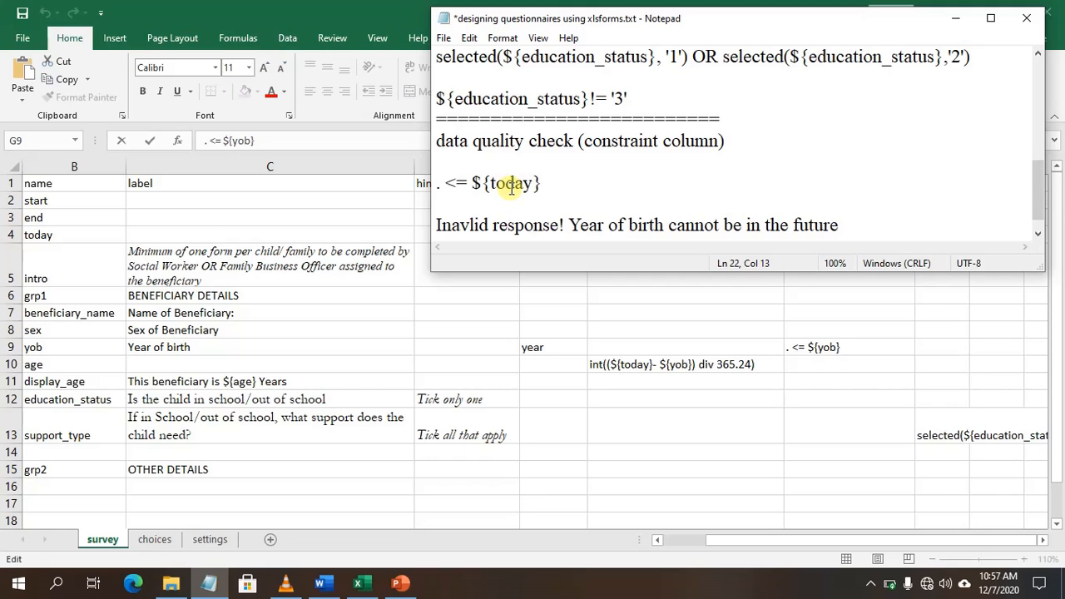
{"action": "left_click_drag", "start_coordinate": [546, 184], "coordinate": [396, 177]}
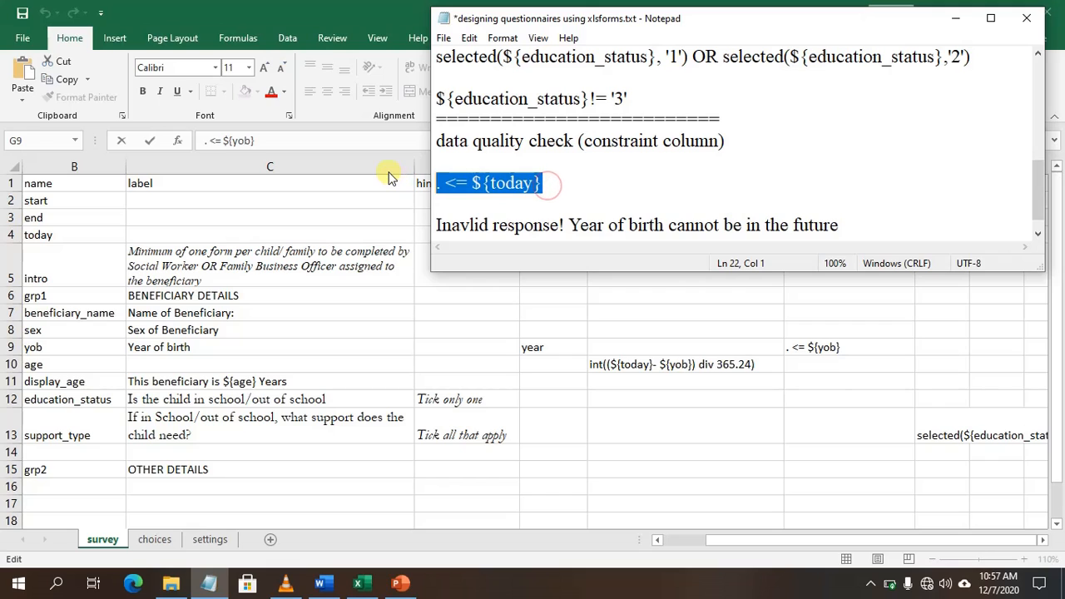
{"action": "left_click", "coordinate": [839, 348]}
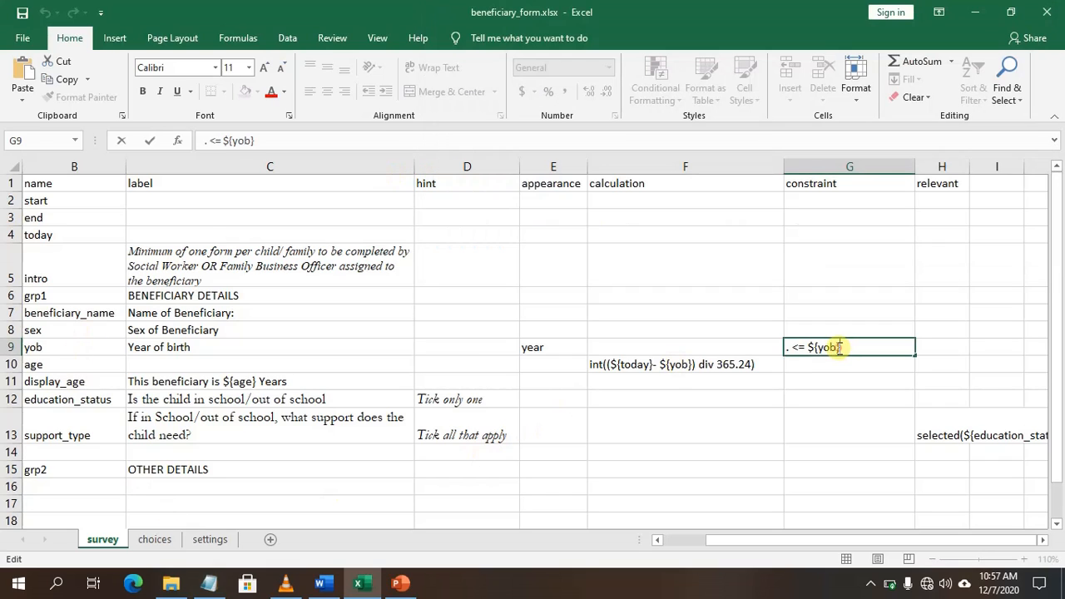
{"action": "left_click_drag", "start_coordinate": [843, 348], "coordinate": [786, 348]}
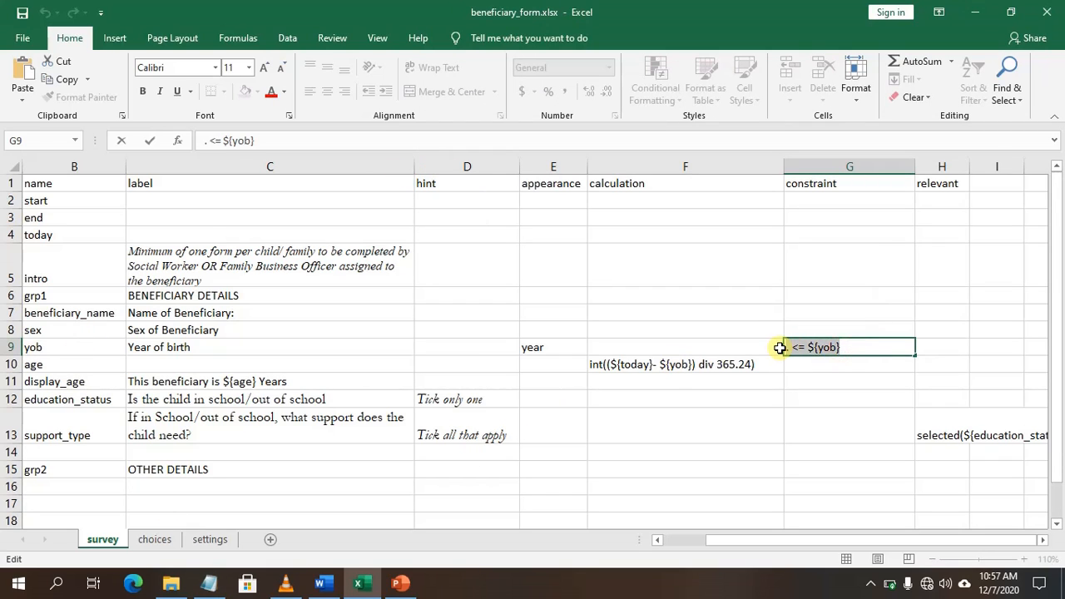
{"action": "key", "text": "ctrl+v"}
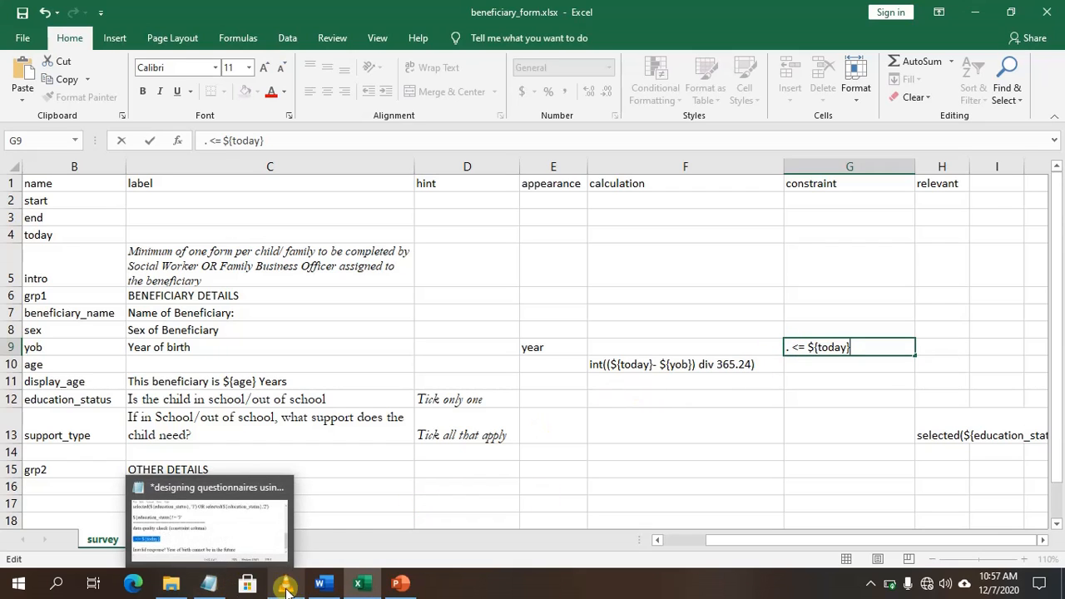
Step: Examine the dot in the Notepad constraint expression against the yob question's row in the Excel survey sheet
{"action": "left_click", "coordinate": [205, 588]}
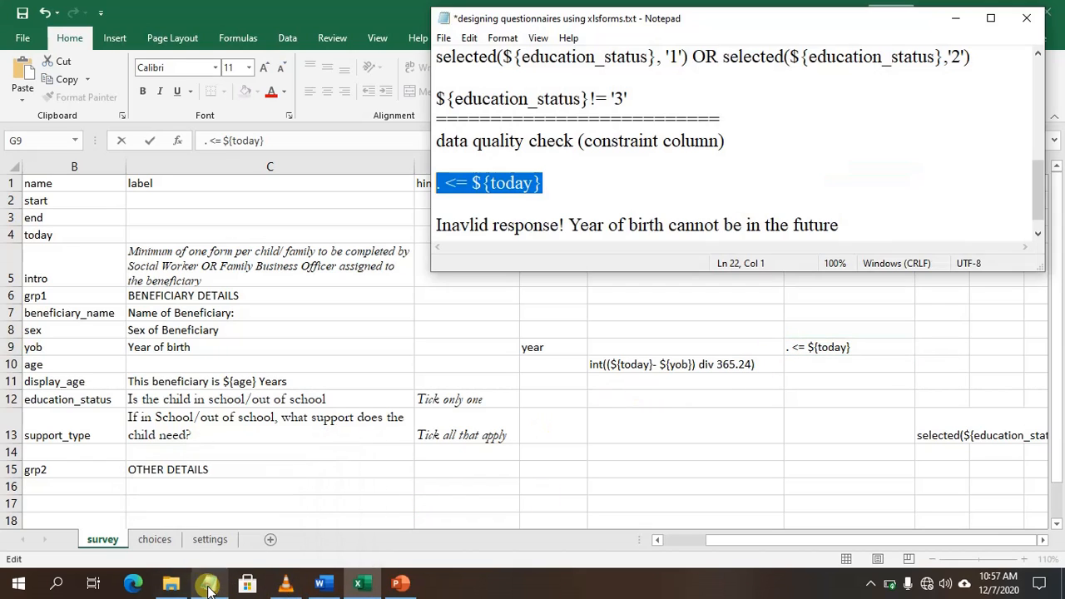
{"action": "left_click", "coordinate": [442, 184]}
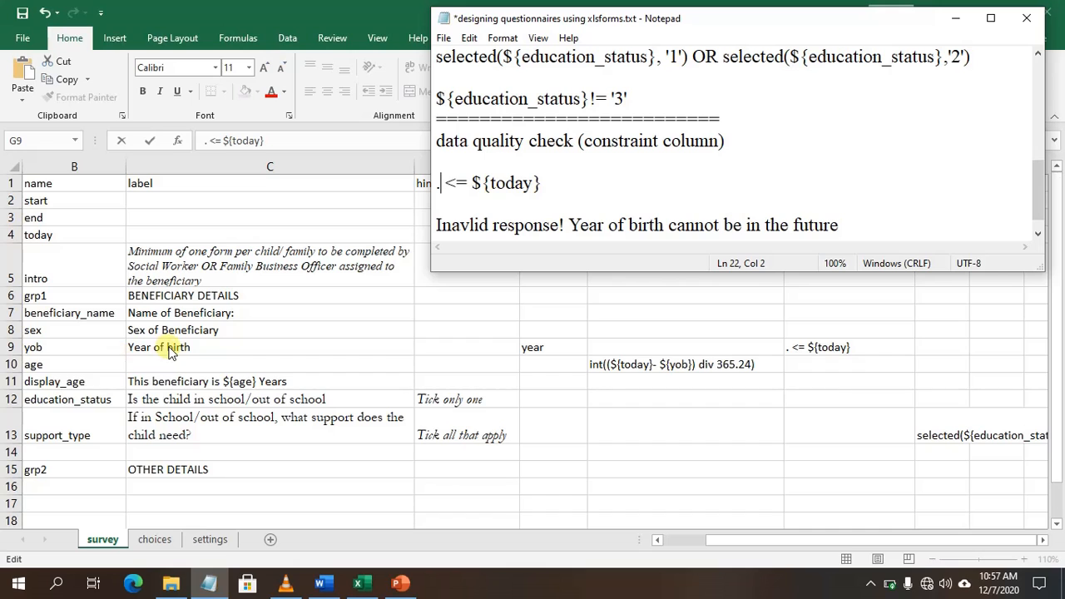
{"action": "left_click", "coordinate": [29, 343]}
{"action": "left_click", "coordinate": [4, 347]}
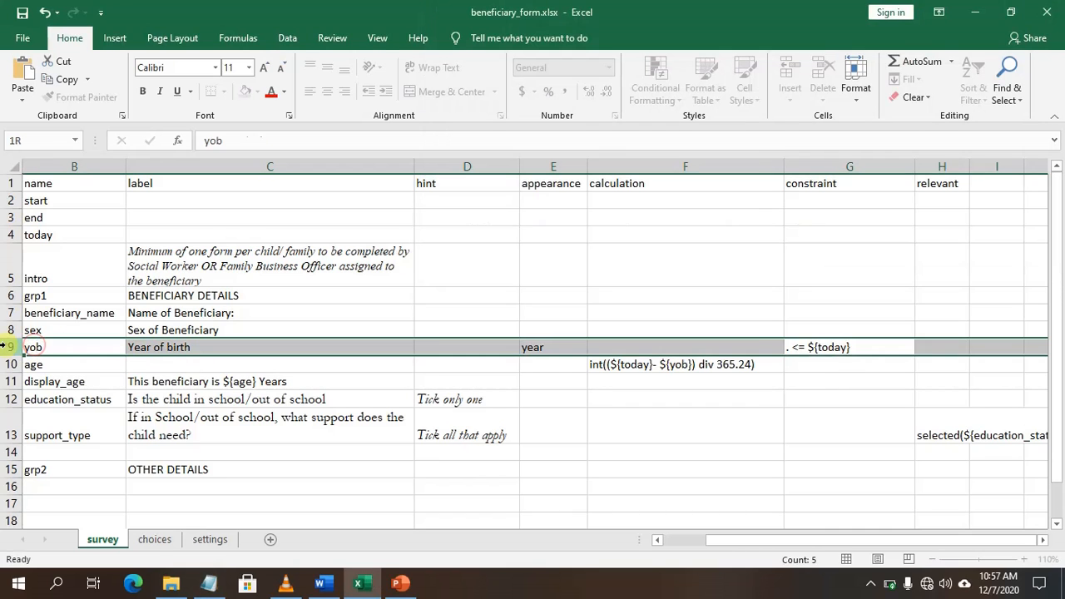
Step: Switch to the PowerPoint presentation and examine the path operators table on slide 17, especially the dot operator and its constraint example, then return to Excel
{"action": "left_click", "coordinate": [402, 585]}
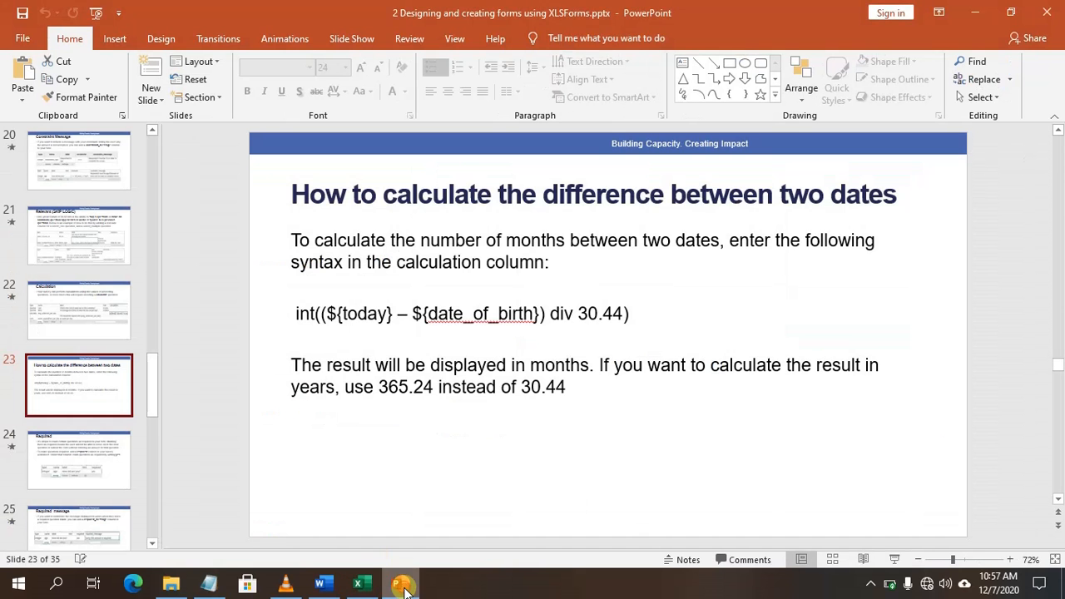
{"action": "scroll", "coordinate": [91, 268], "scroll_direction": "up", "scroll_amount": 3}
{"action": "left_click", "coordinate": [91, 266]}
{"action": "scroll", "coordinate": [92, 267], "scroll_direction": "up", "scroll_amount": 3}
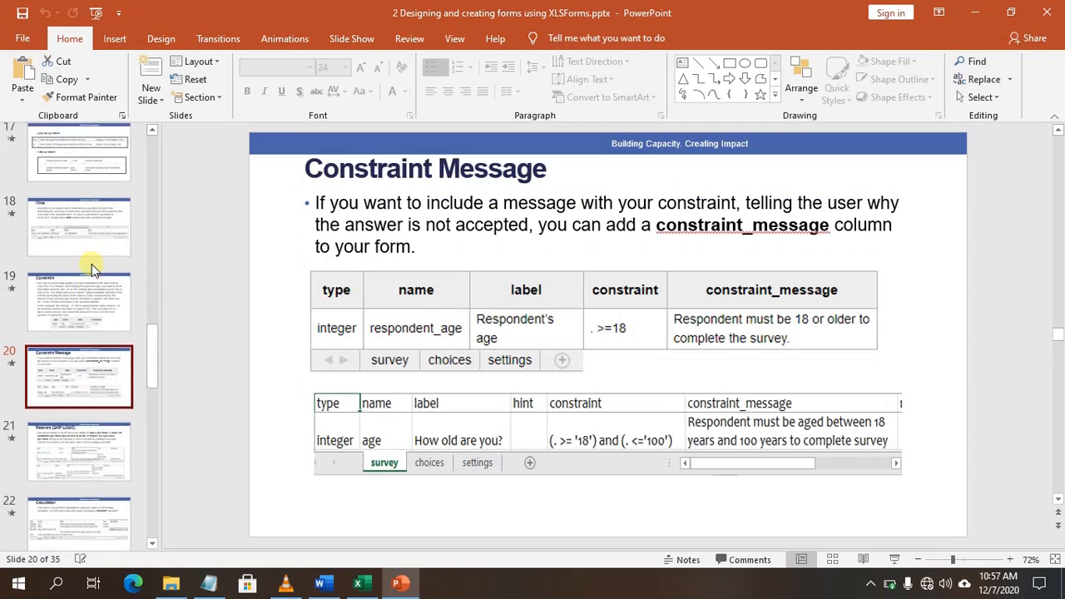
{"action": "scroll", "coordinate": [92, 264], "scroll_direction": "up", "scroll_amount": 2}
{"action": "left_click", "coordinate": [96, 212]}
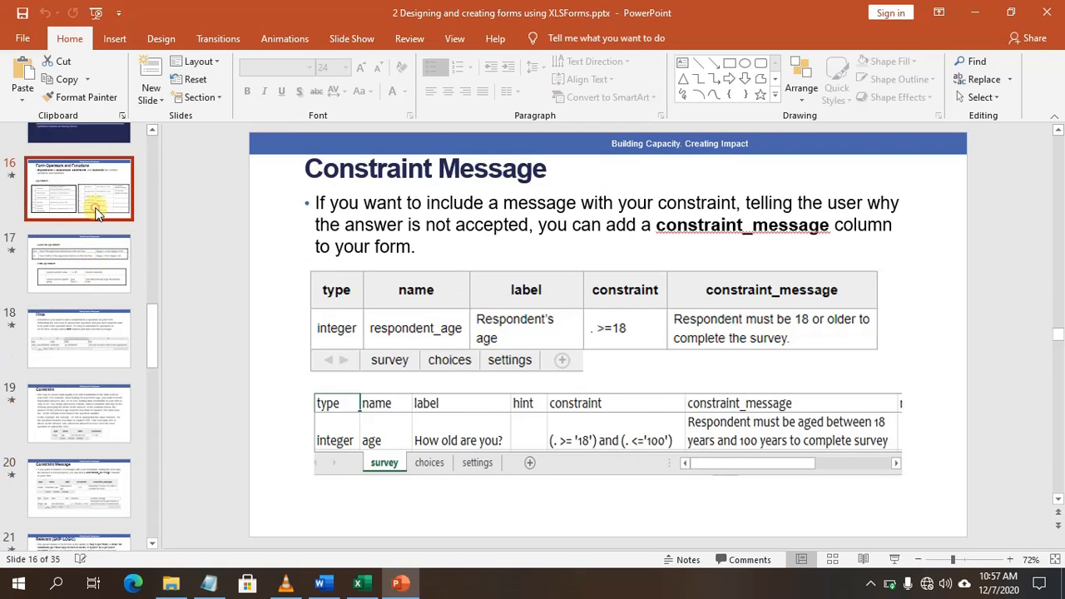
{"action": "left_click", "coordinate": [87, 259]}
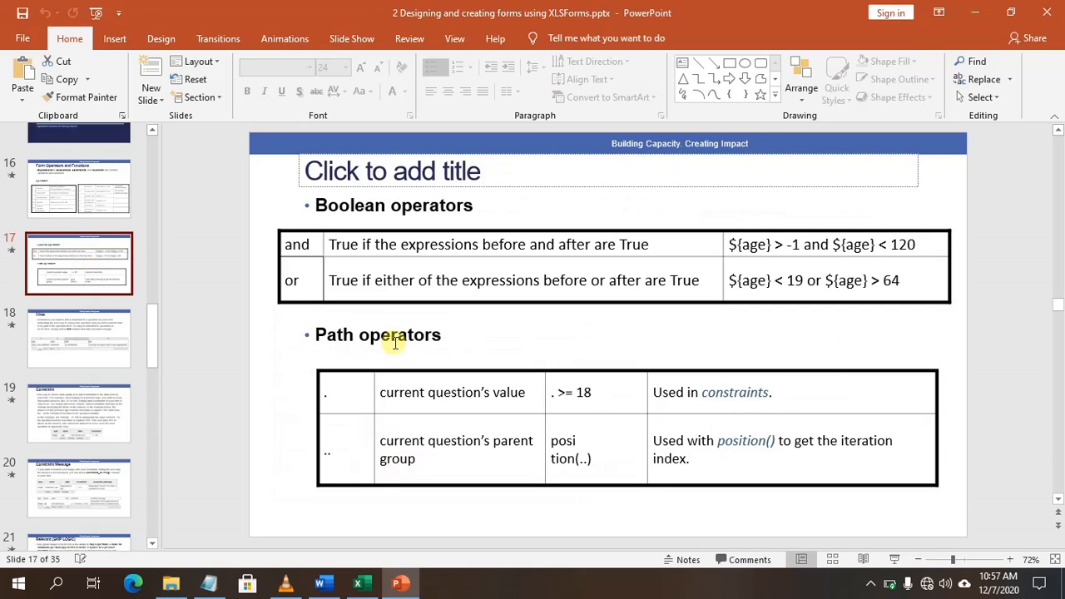
{"action": "double_click", "coordinate": [330, 400]}
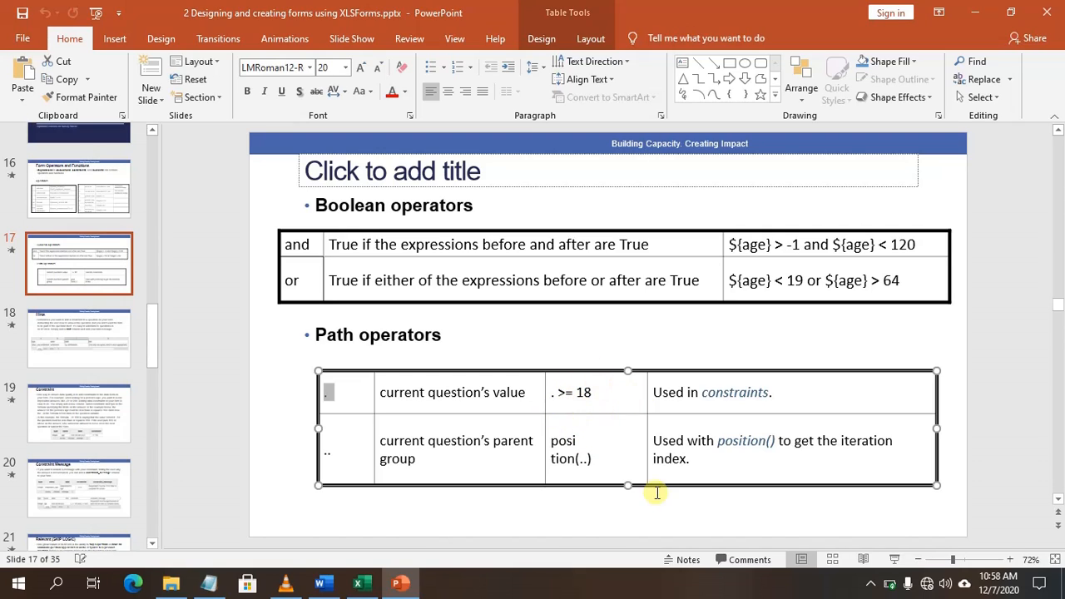
{"action": "mouse_move", "coordinate": [340, 588]}
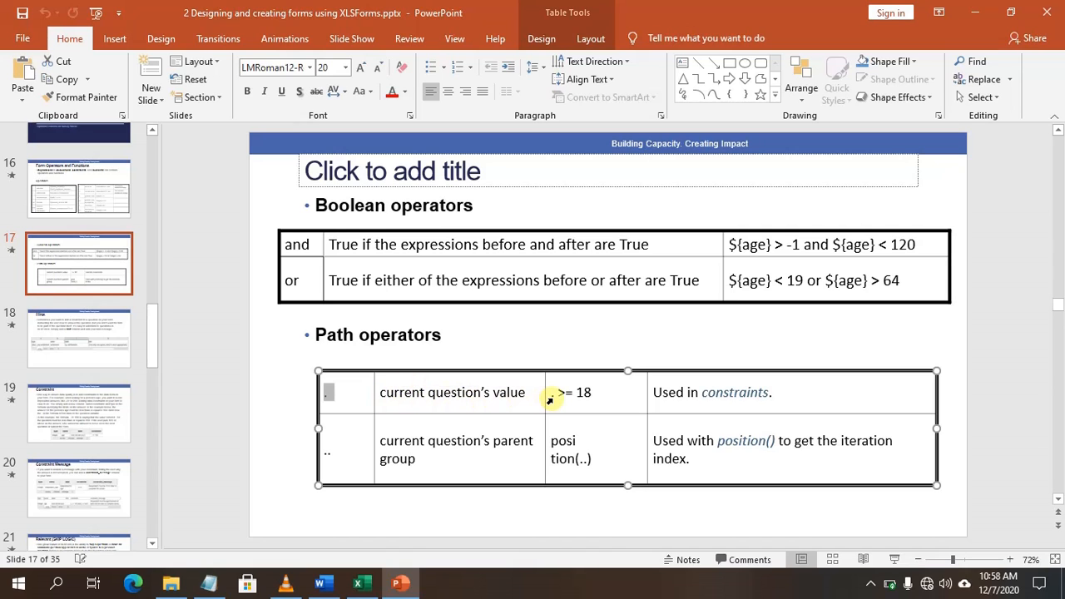
{"action": "left_click_drag", "start_coordinate": [549, 396], "coordinate": [593, 395]}
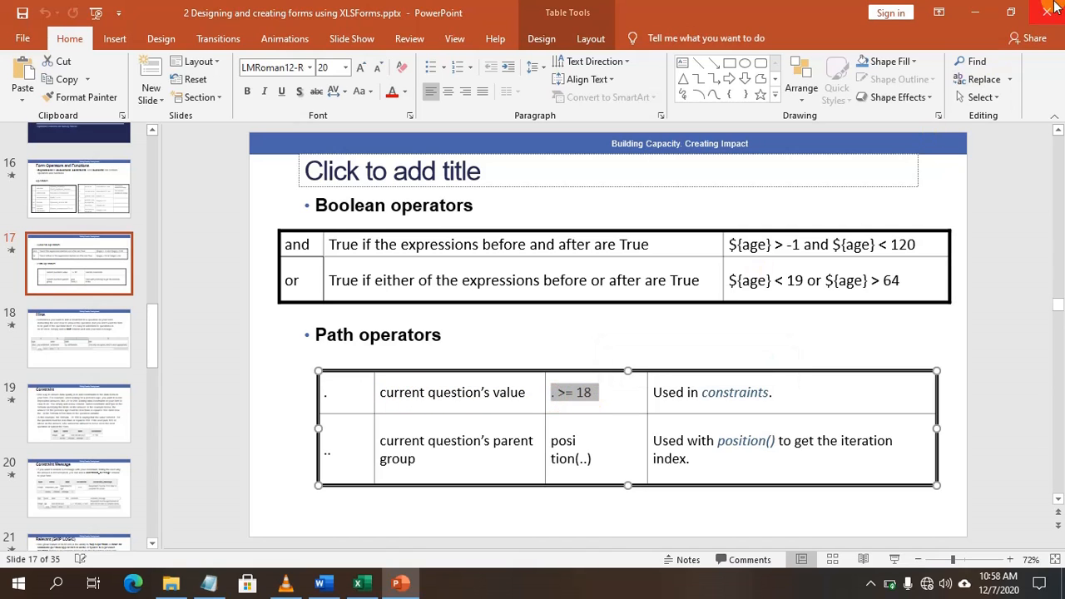
{"action": "left_click", "coordinate": [975, 13]}
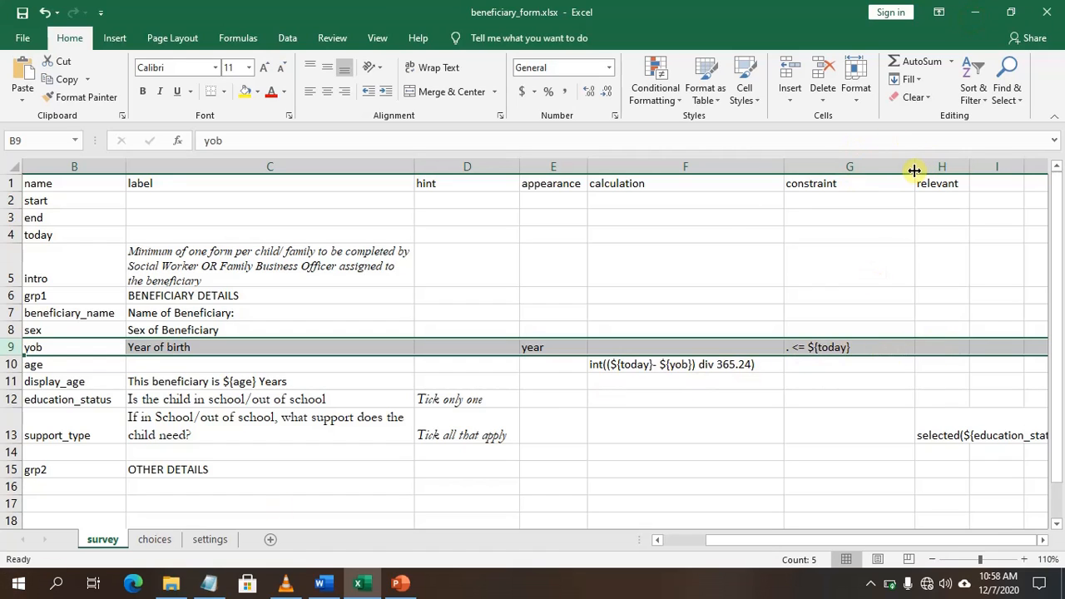
Step: Narrow the constraint column slightly and insert a blank column between constraint and relevant
{"action": "left_click_drag", "start_coordinate": [914, 171], "coordinate": [879, 171]}
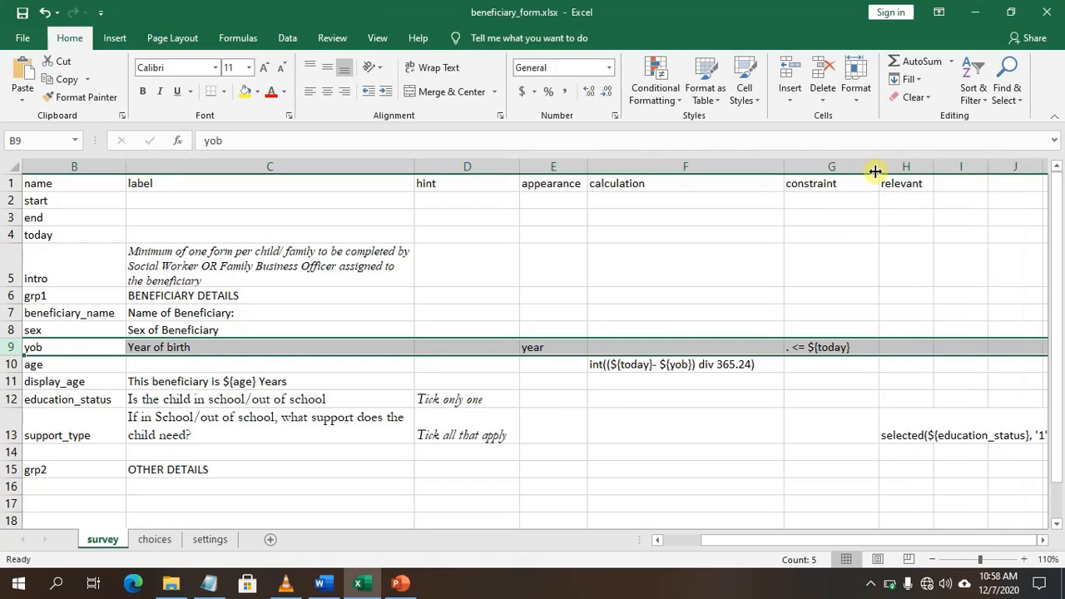
{"action": "left_click", "coordinate": [889, 165]}
{"action": "right_click", "coordinate": [891, 165]}
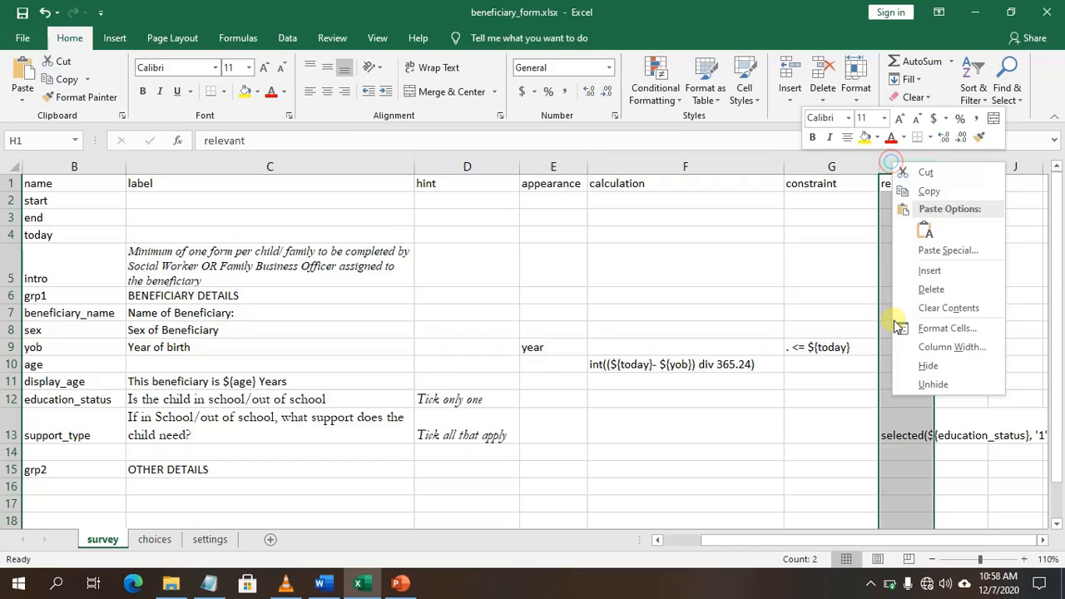
{"action": "left_click", "coordinate": [931, 271]}
Step: Enter constraint_message as the new column's header in H1 and fit the column width to it
{"action": "left_click", "coordinate": [906, 183]}
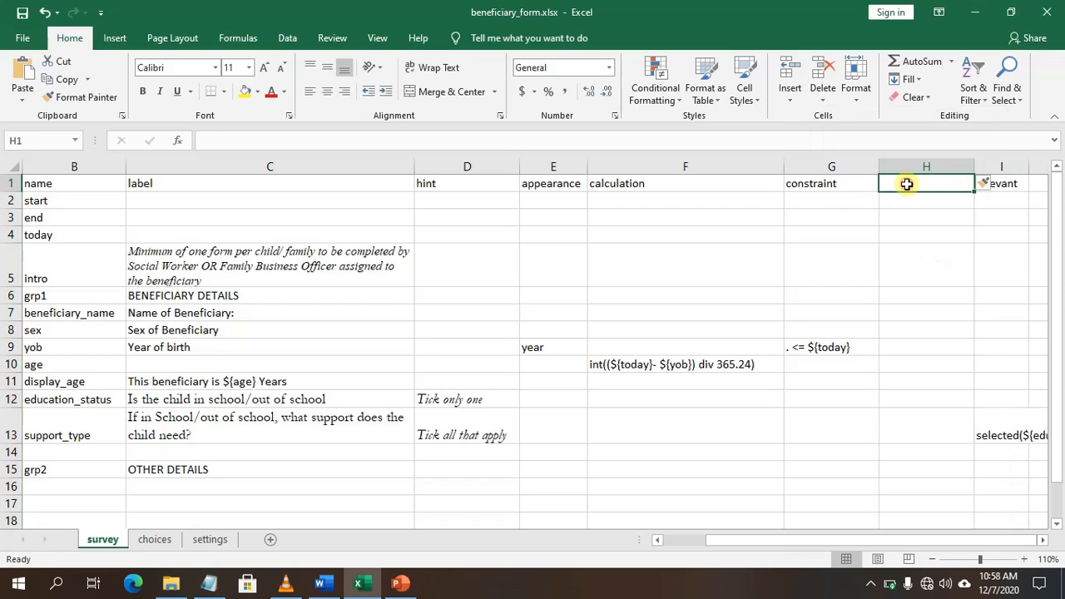
{"action": "double_click", "coordinate": [908, 184]}
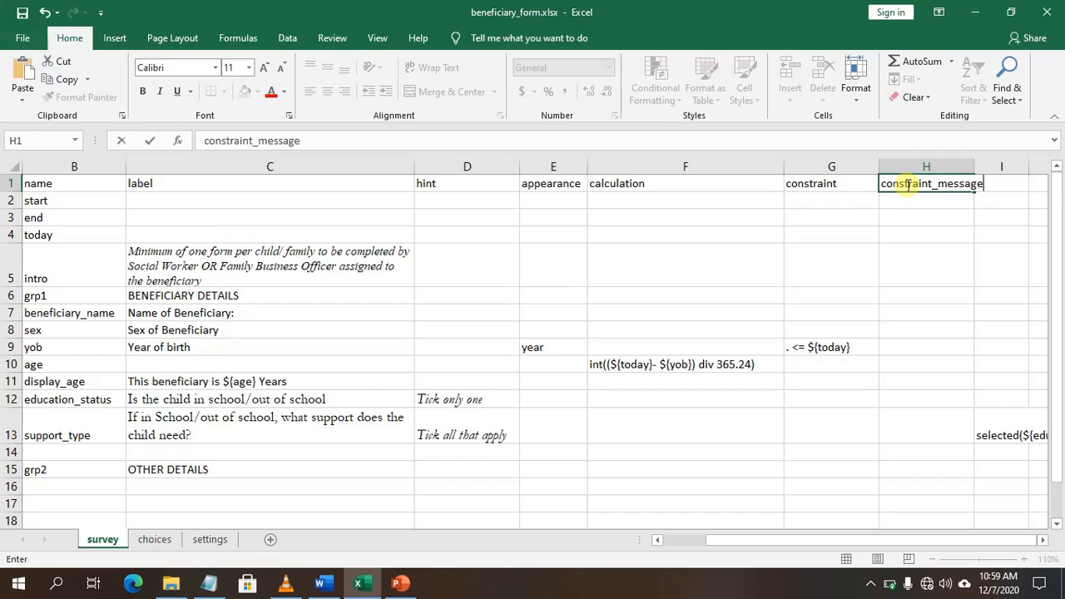
{"action": "left_click", "coordinate": [977, 164]}
{"action": "double_click", "coordinate": [975, 164]}
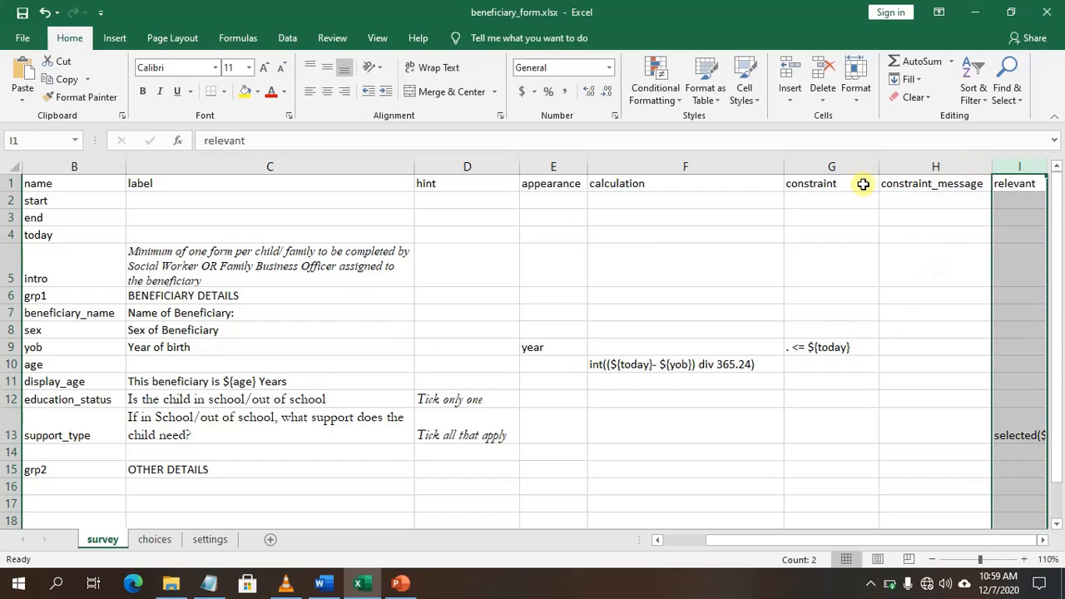
Step: Copy the line "Inavlid response! Year of birth cannot be in the future" from Notepad into the yob row's constraint_message cell, H9
{"action": "left_click", "coordinate": [15, 347]}
{"action": "left_click", "coordinate": [903, 347]}
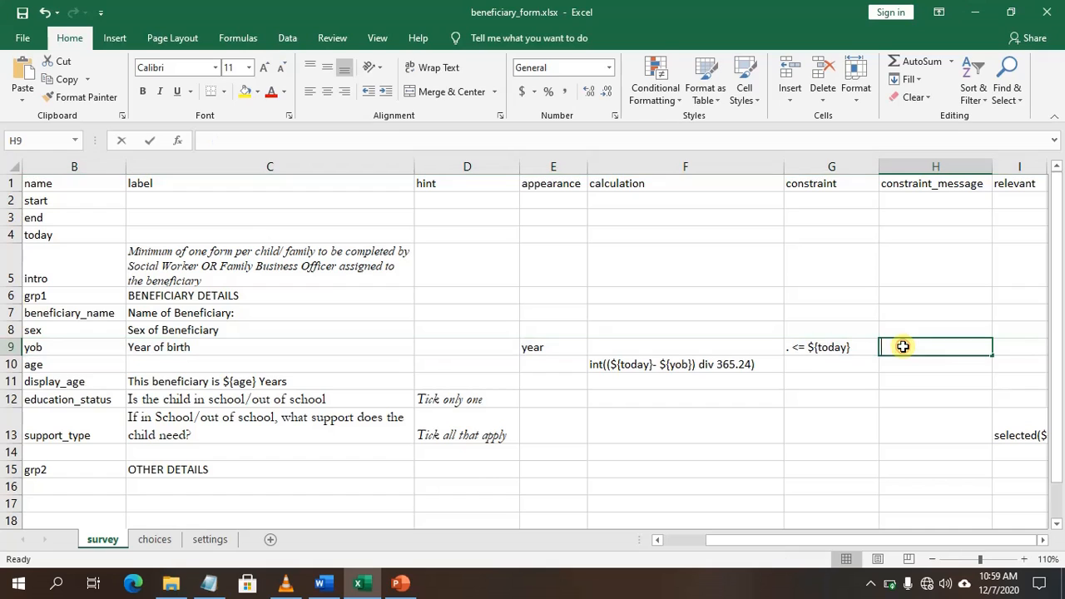
{"action": "left_click", "coordinate": [209, 583]}
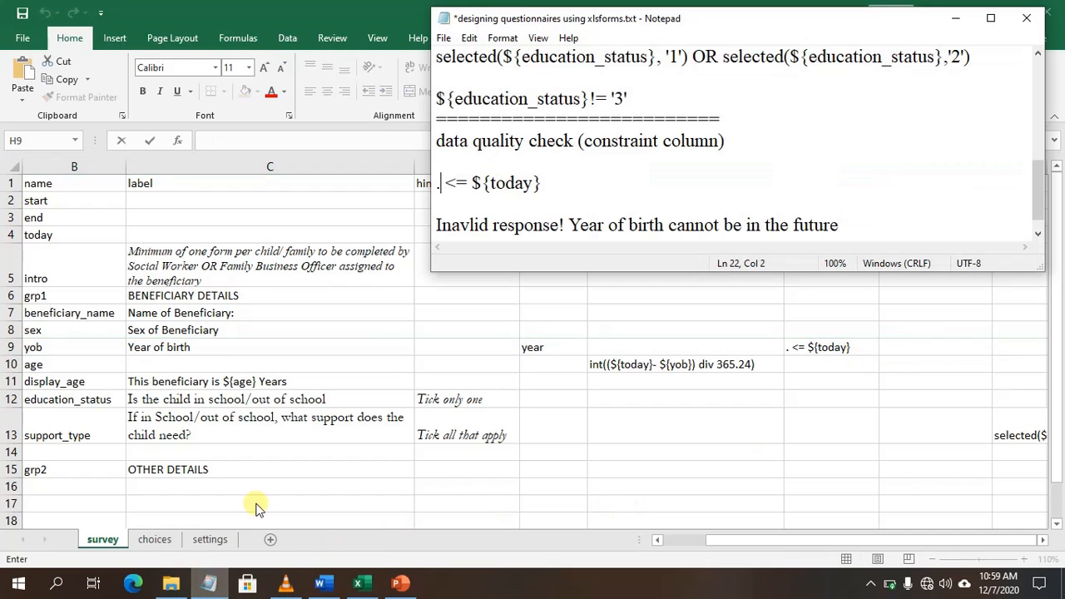
{"action": "left_click_drag", "start_coordinate": [831, 225], "coordinate": [585, 225]}
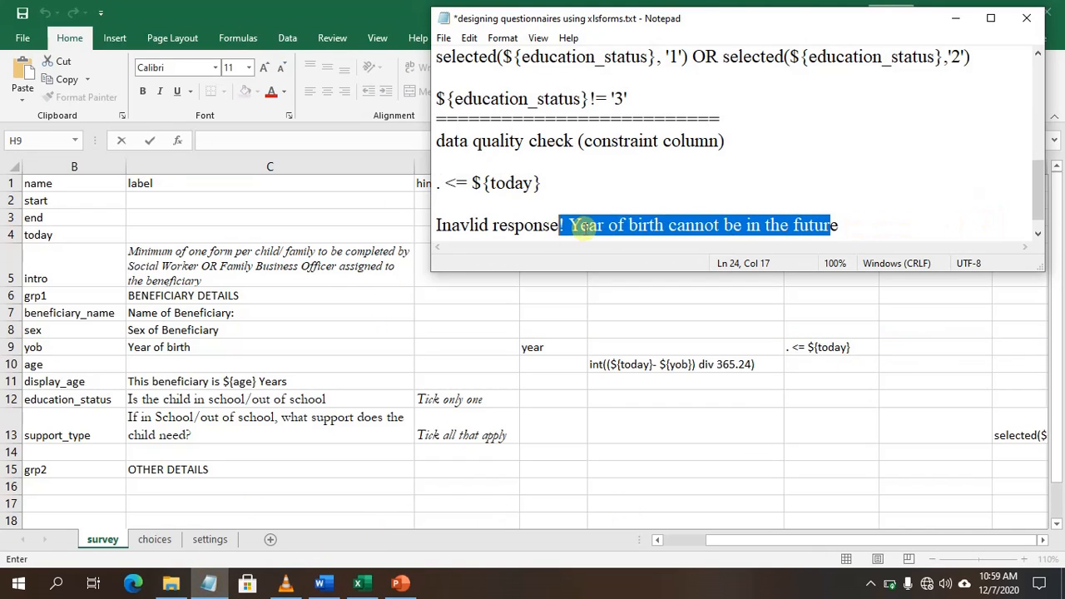
{"action": "left_click_drag", "start_coordinate": [879, 223], "coordinate": [433, 204]}
{"action": "key", "text": "ctrl+c"}
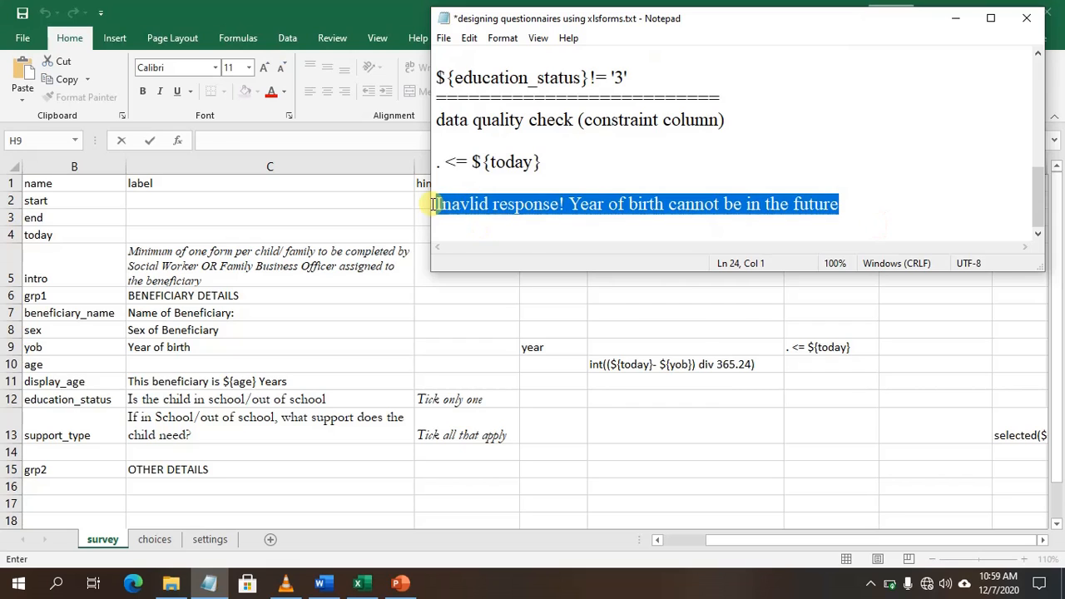
{"action": "left_click", "coordinate": [956, 18]}
{"action": "key", "text": "ctrl+v"}
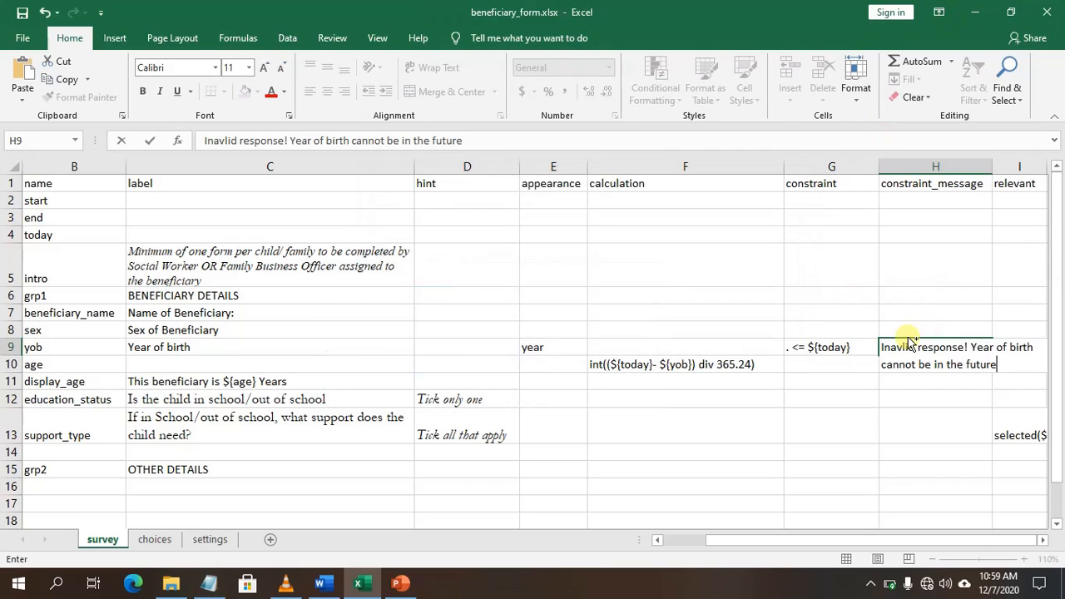
{"action": "left_click", "coordinate": [848, 395]}
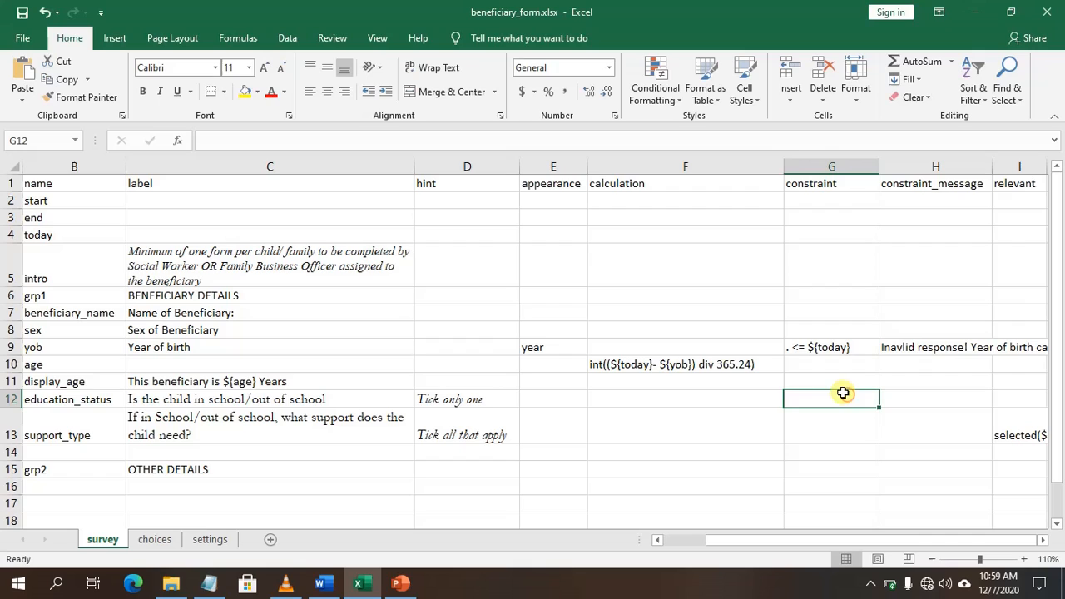
Step: Correct the misspelled first word of the yob constraint message in H9 to "Invalid"
{"action": "double_click", "coordinate": [892, 347]}
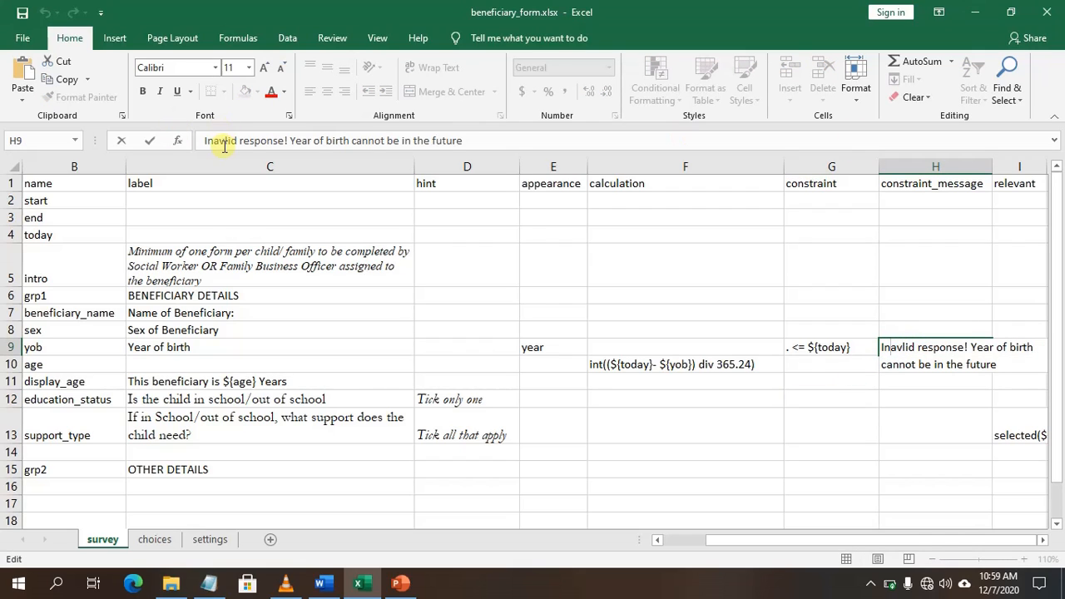
{"action": "key", "text": "BackSpace"}
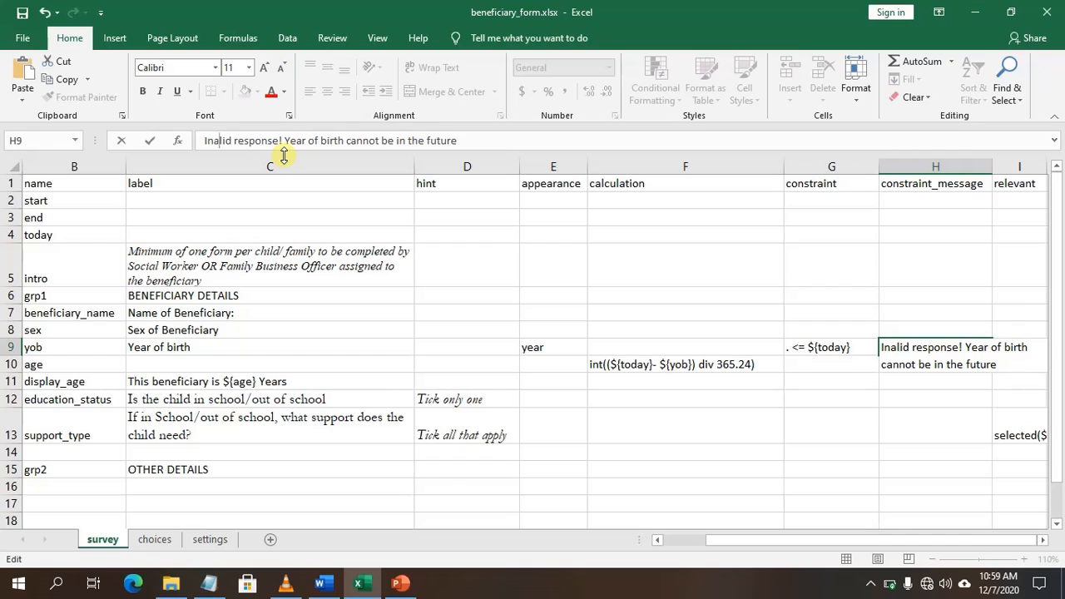
{"action": "key", "text": "BackSpace"}
{"action": "type", "text": "va"}
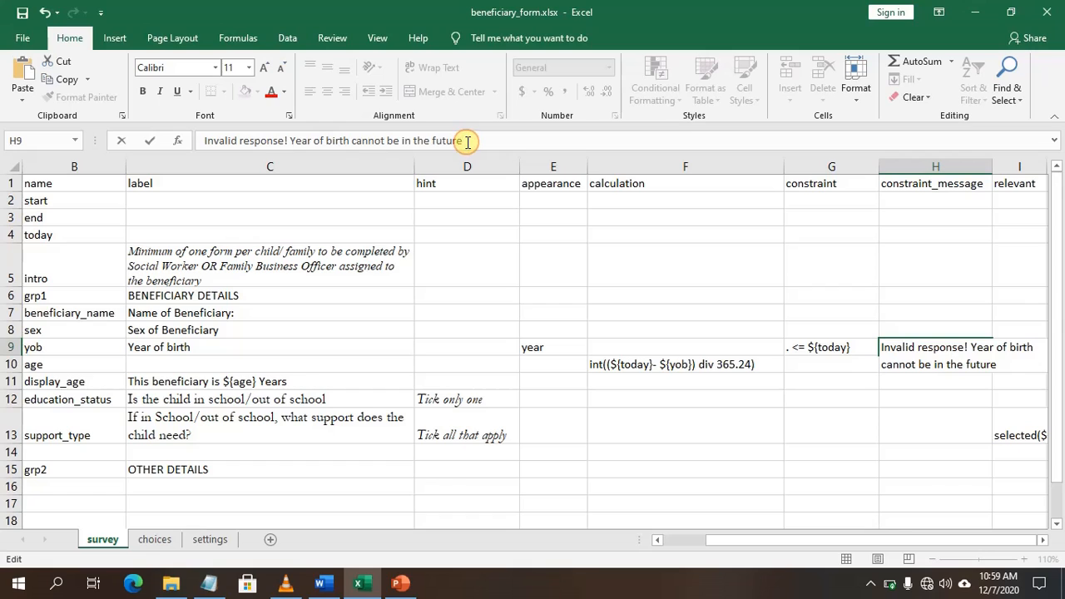
{"action": "left_click", "coordinate": [787, 366]}
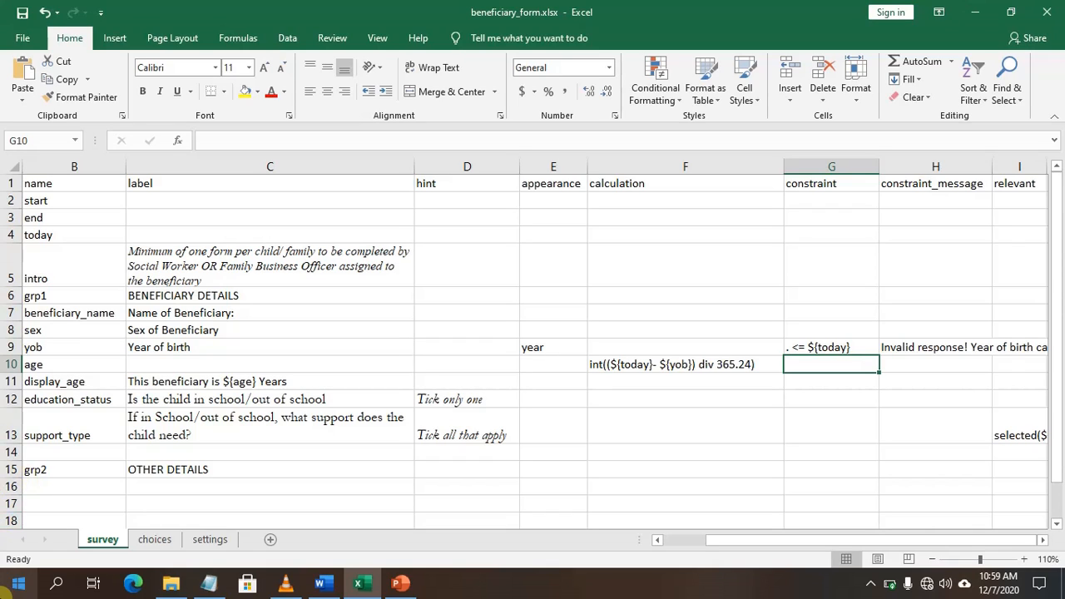
Step: Switch to File Explorer, look through the mdc subfolders for a sample image, and open bird.jpg from the questionaire folder
{"action": "mouse_move", "coordinate": [219, 590]}
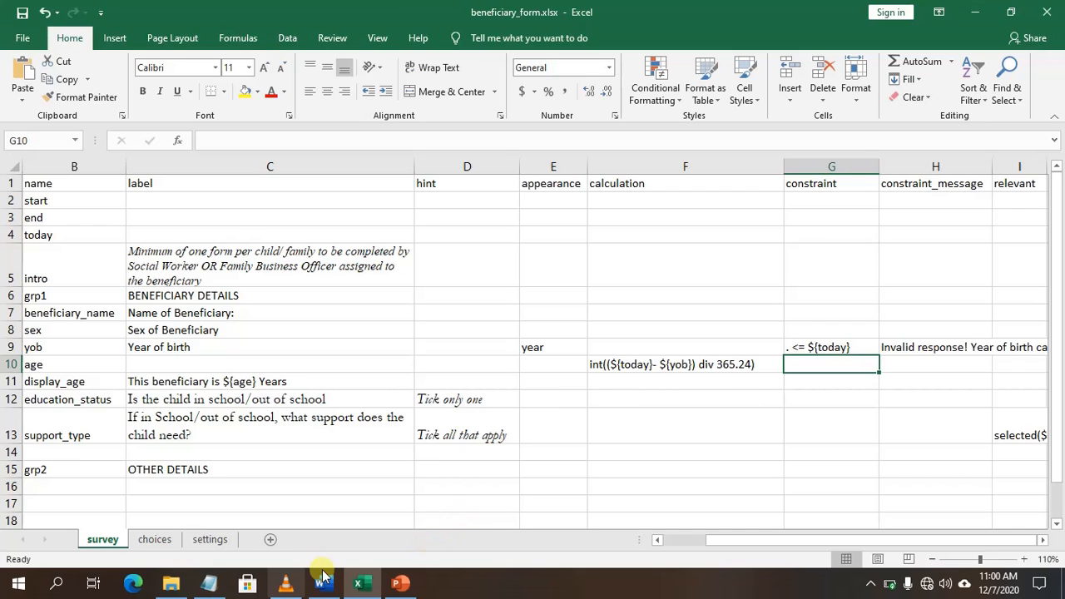
{"action": "left_click", "coordinate": [171, 583]}
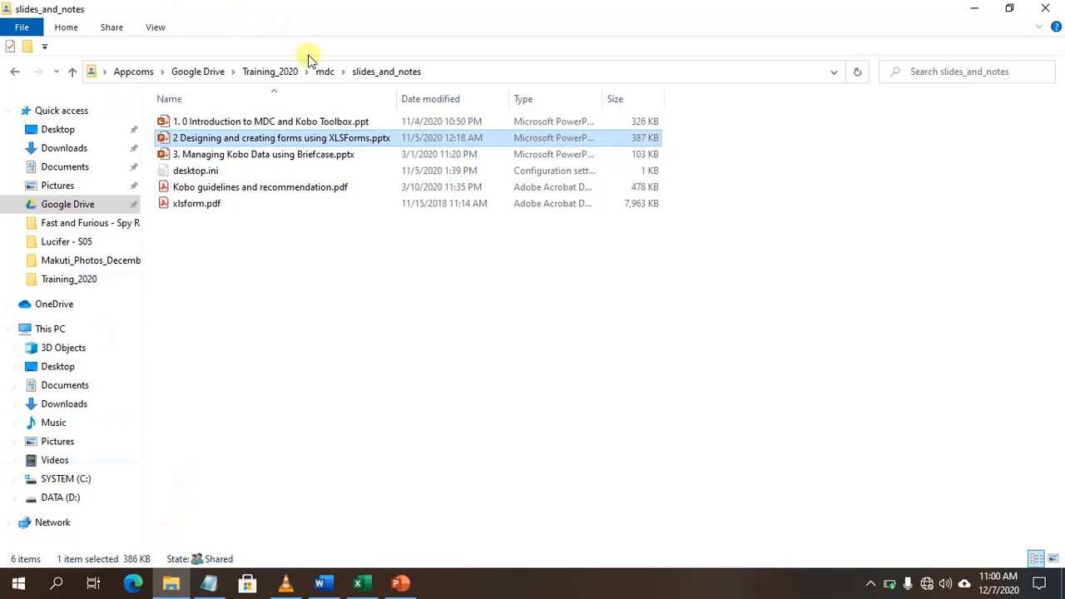
{"action": "left_click", "coordinate": [323, 73]}
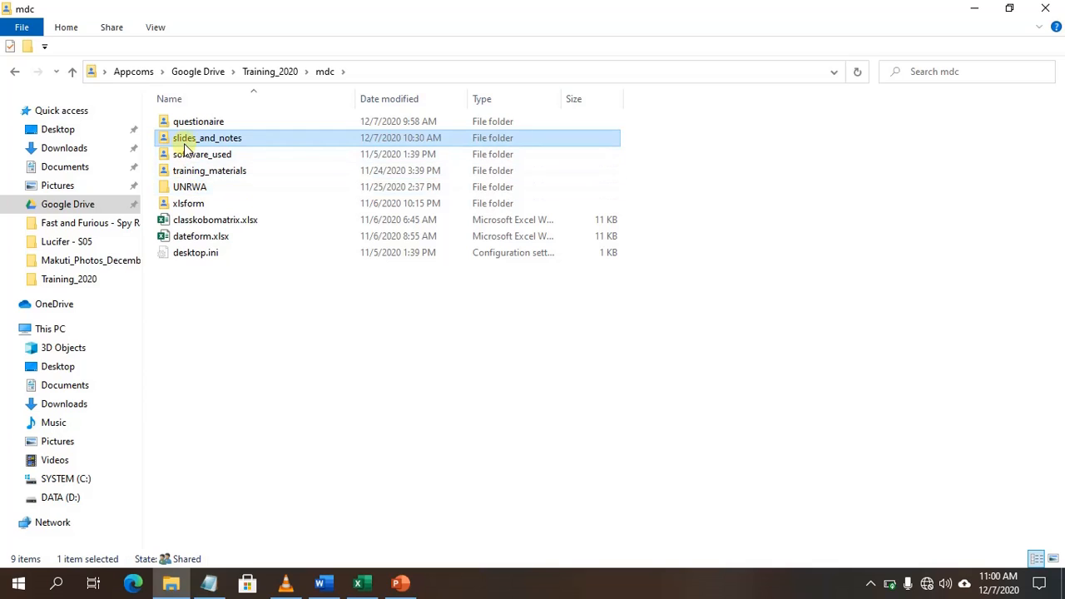
{"action": "double_click", "coordinate": [186, 192]}
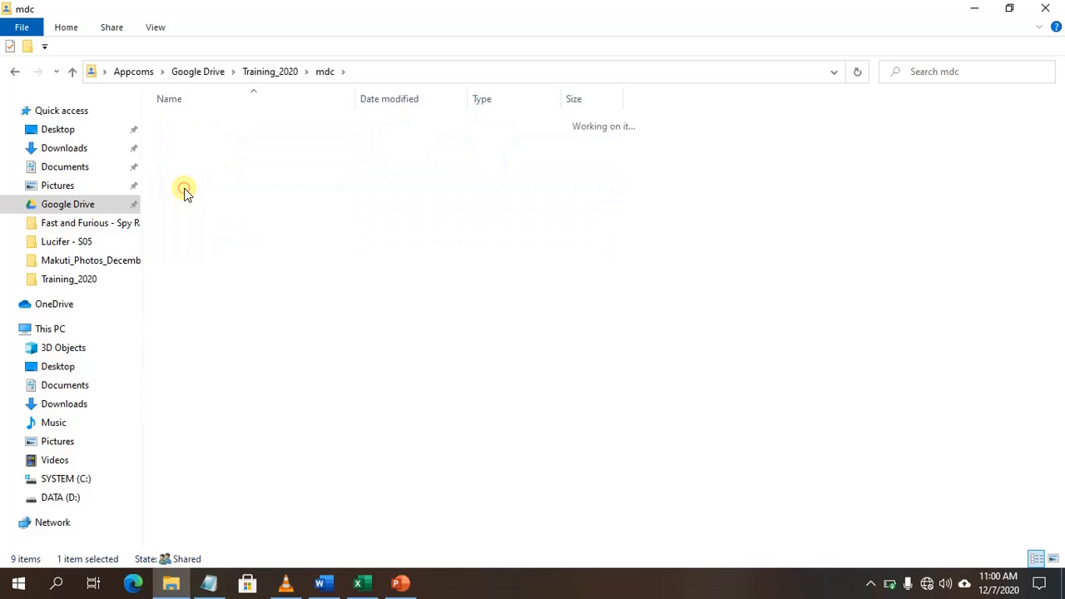
{"action": "left_click", "coordinate": [321, 73]}
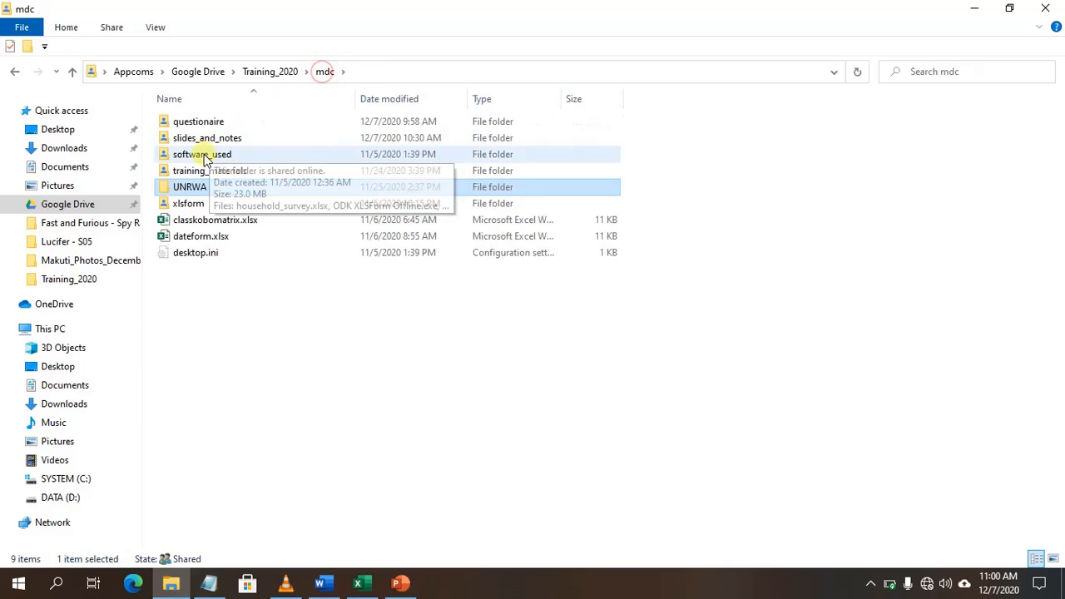
{"action": "double_click", "coordinate": [185, 172]}
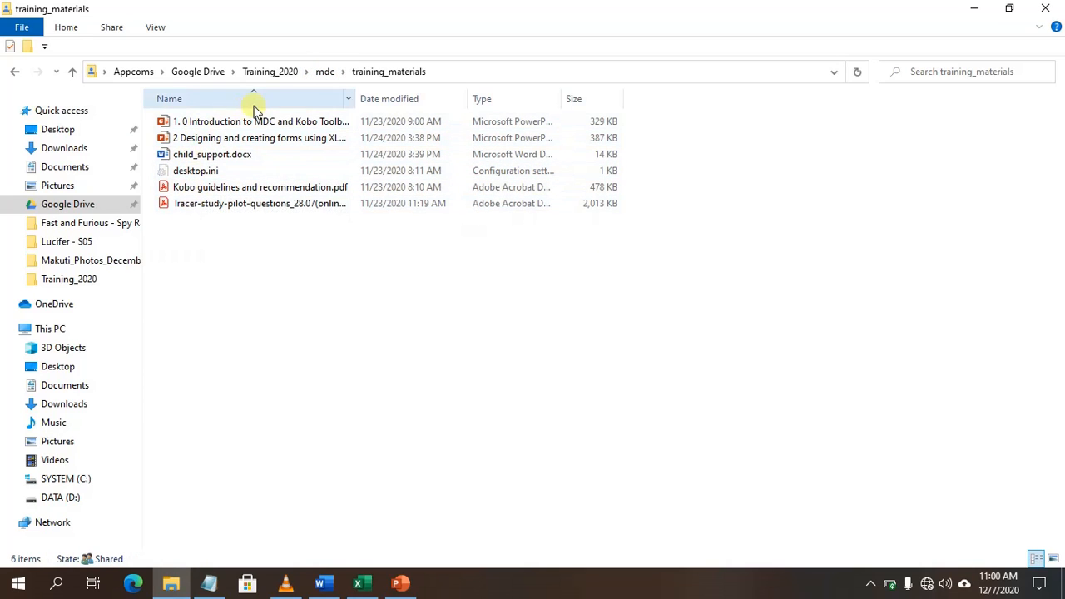
{"action": "left_click", "coordinate": [326, 73]}
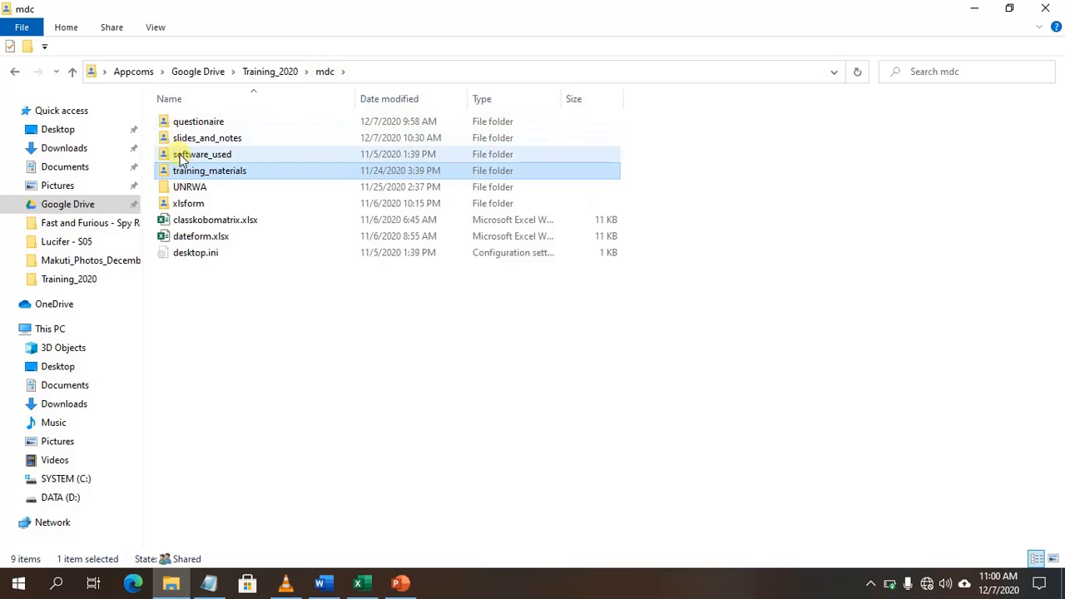
{"action": "double_click", "coordinate": [181, 138]}
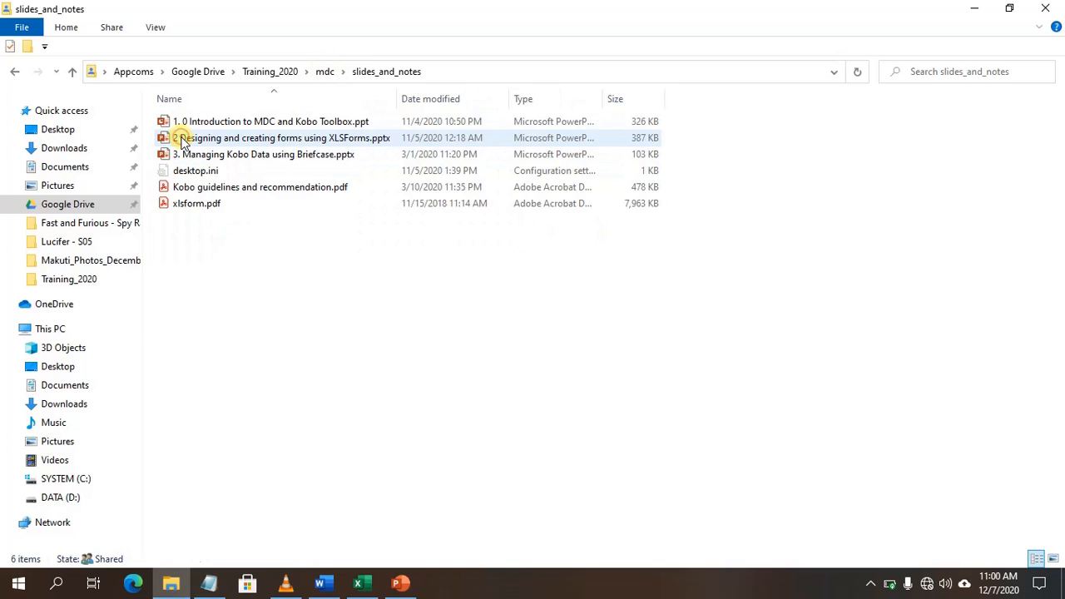
{"action": "left_click", "coordinate": [325, 73]}
{"action": "double_click", "coordinate": [178, 122]}
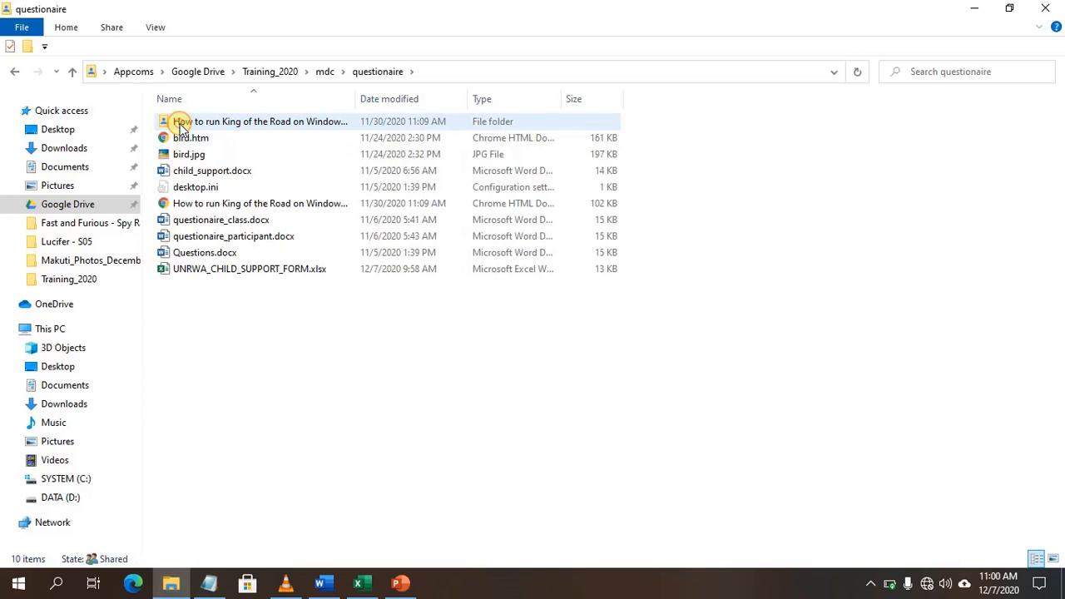
{"action": "double_click", "coordinate": [185, 155]}
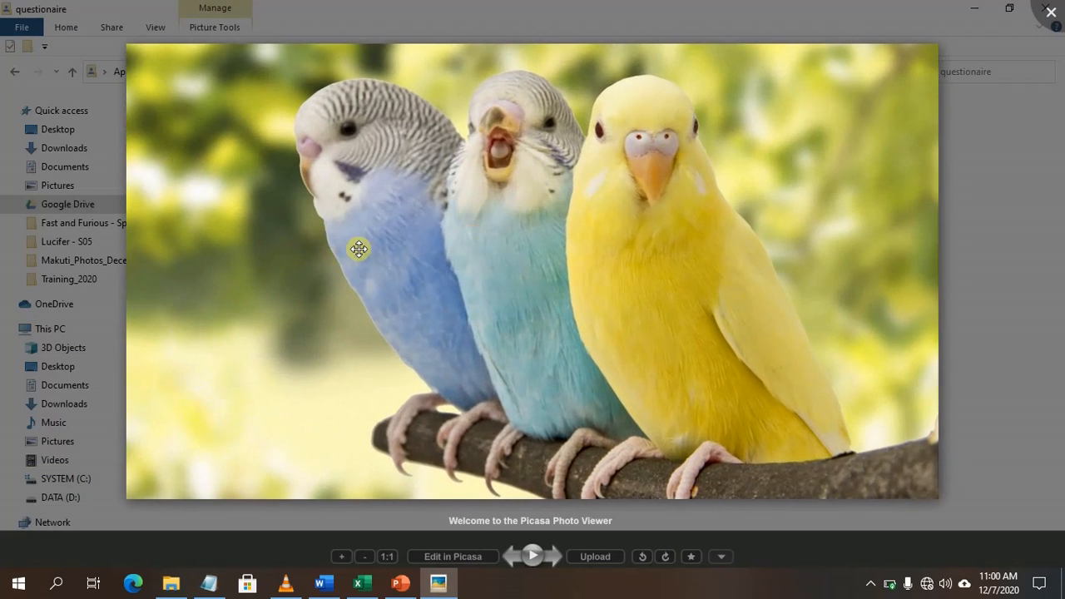
Step: Examine the bird.jpg picture at different zoom levels, and minimize the photo viewer and File Explorer to return to Excel
{"action": "scroll", "coordinate": [535, 281], "scroll_direction": "down", "scroll_amount": 3}
{"action": "scroll", "coordinate": [532, 283], "scroll_direction": "up", "scroll_amount": 5}
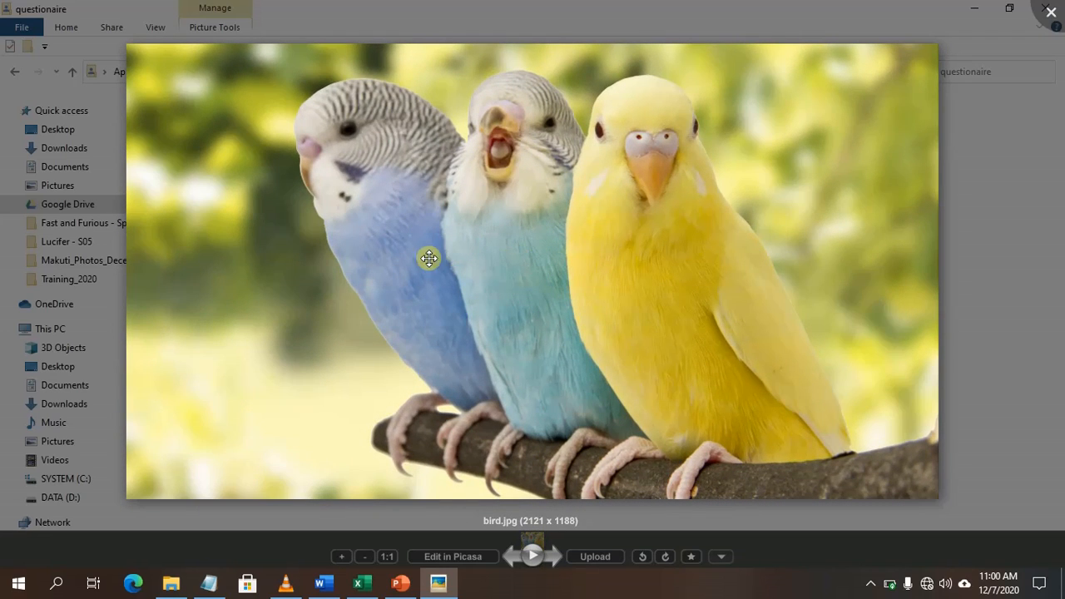
{"action": "scroll", "coordinate": [364, 283], "scroll_direction": "down", "scroll_amount": 3}
{"action": "scroll", "coordinate": [365, 284], "scroll_direction": "down", "scroll_amount": 2}
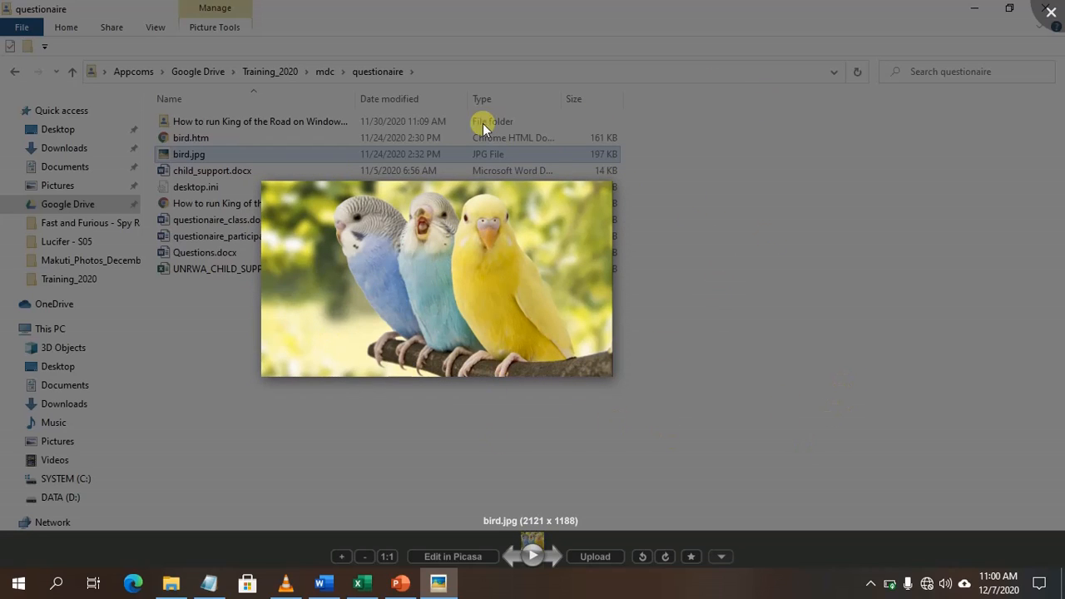
{"action": "left_click", "coordinate": [977, 10]}
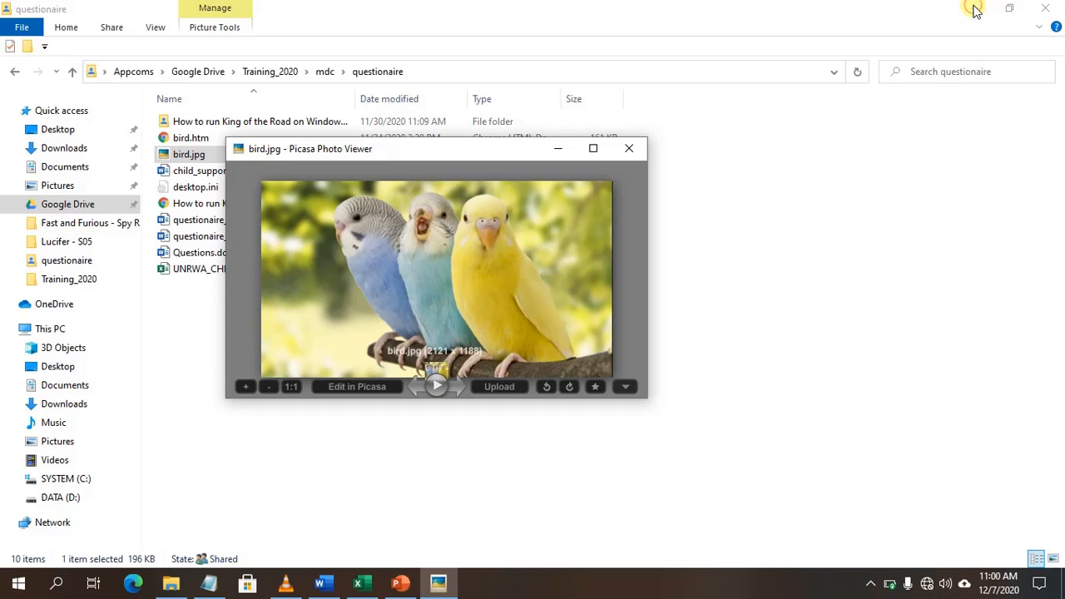
{"action": "left_click", "coordinate": [557, 149]}
{"action": "left_click", "coordinate": [975, 8]}
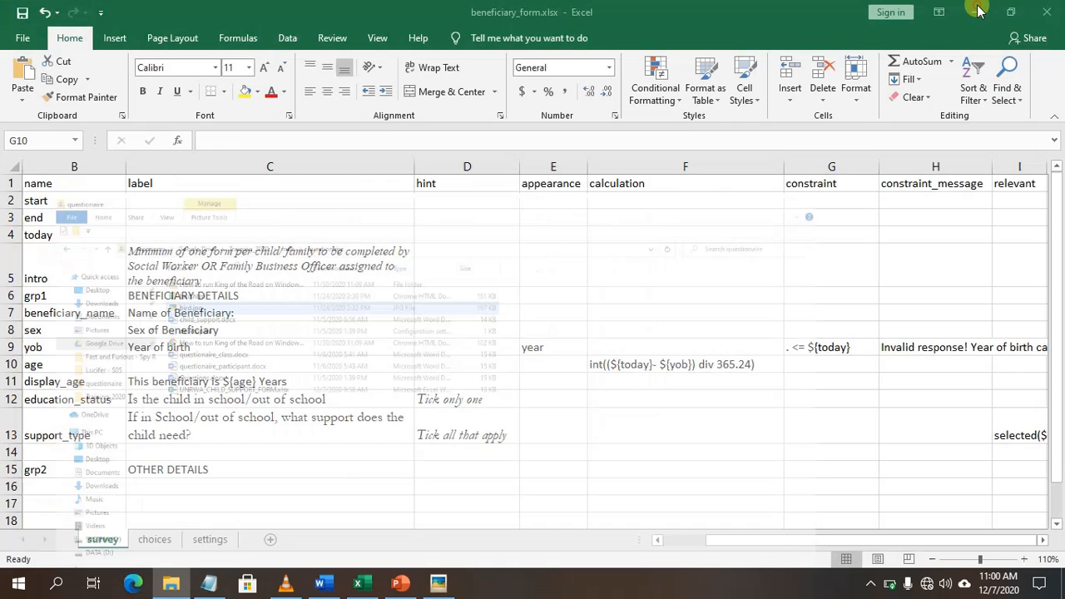
Step: Insert a blank column before constraint and enter media::image as its header in G1, dismissing the low-battery notice
{"action": "left_click", "coordinate": [802, 167]}
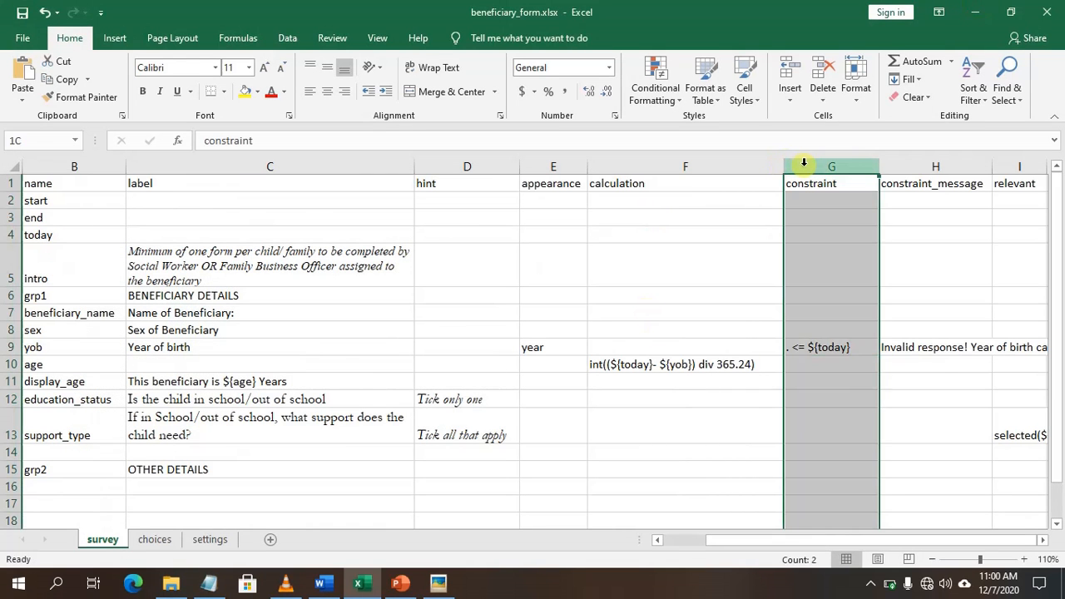
{"action": "right_click", "coordinate": [804, 167]}
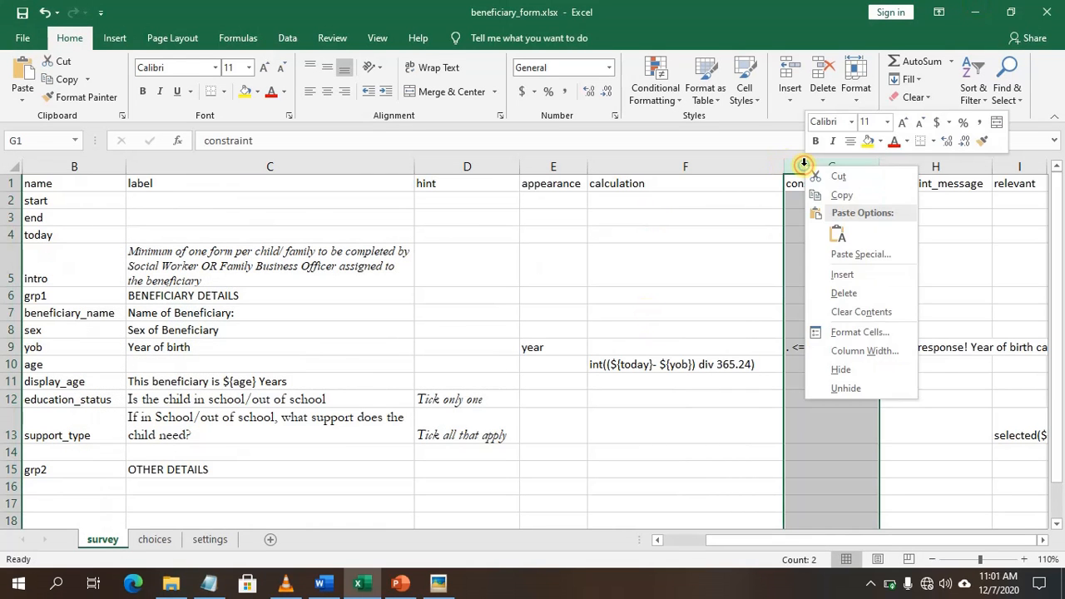
{"action": "left_click", "coordinate": [843, 274]}
{"action": "left_click", "coordinate": [816, 184]}
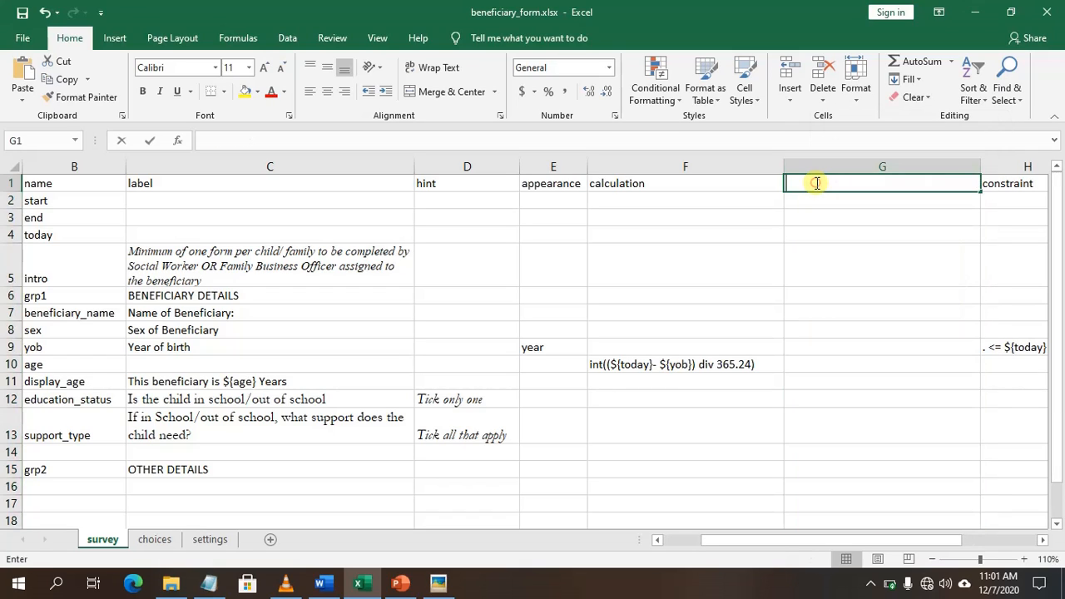
{"action": "type", "text": "media::image"}
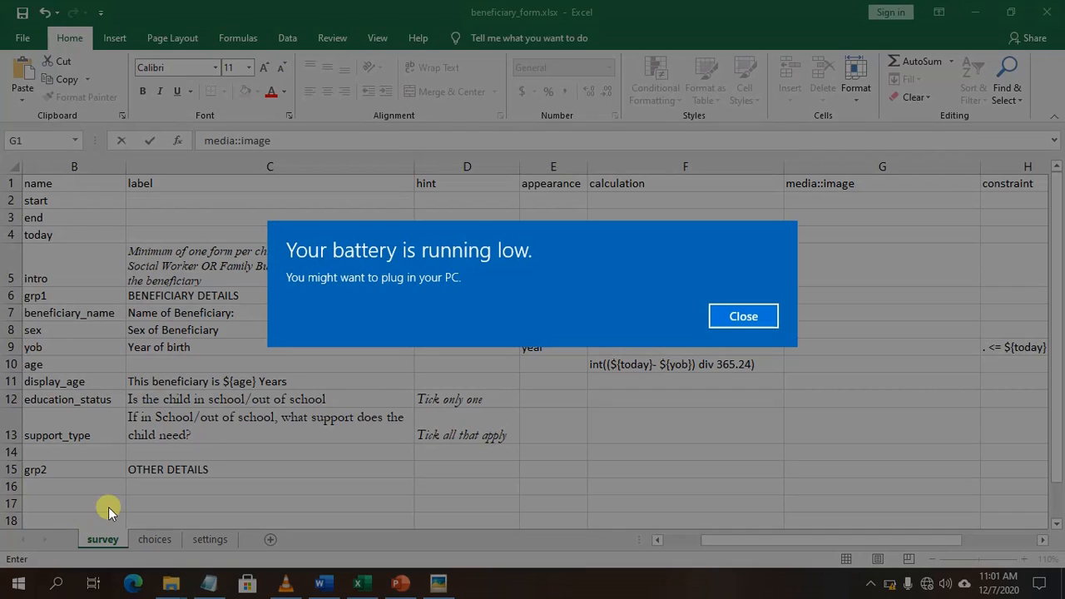
{"action": "left_click", "coordinate": [744, 317]}
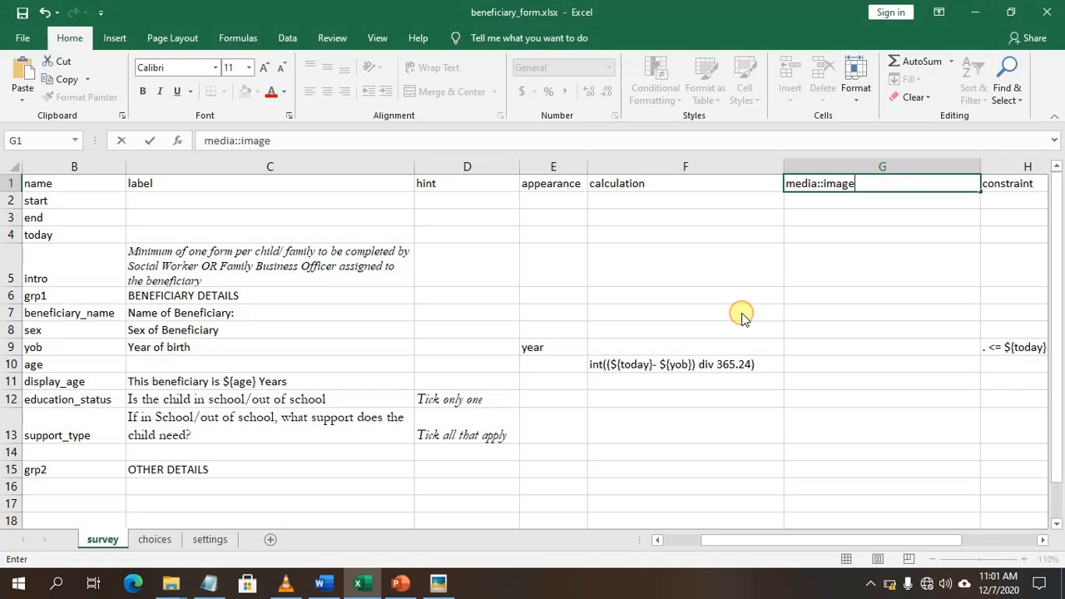
{"action": "left_click", "coordinate": [870, 585]}
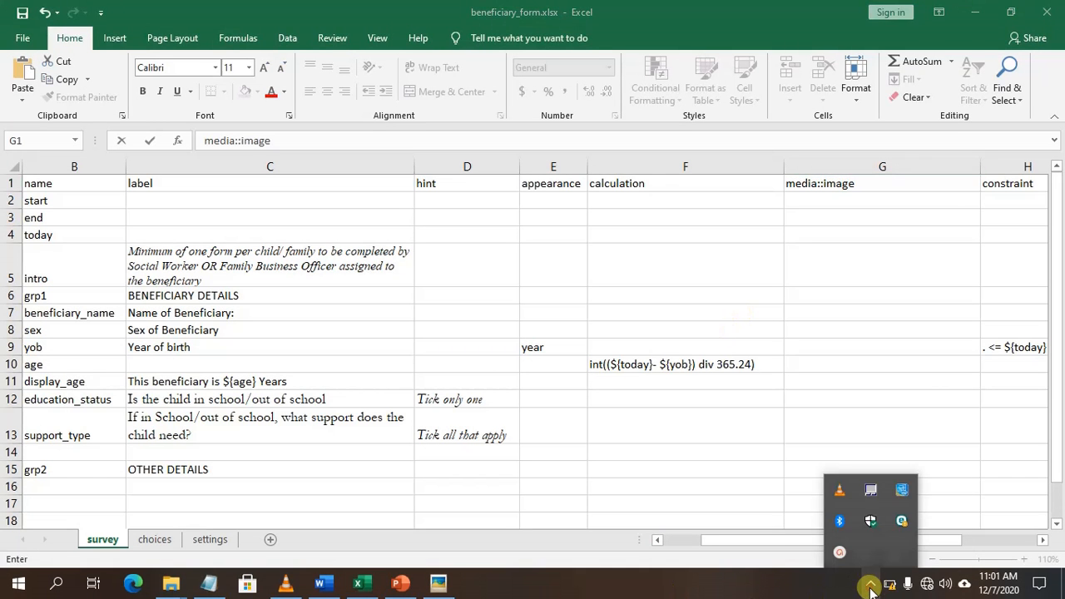
{"action": "left_click", "coordinate": [838, 555]}
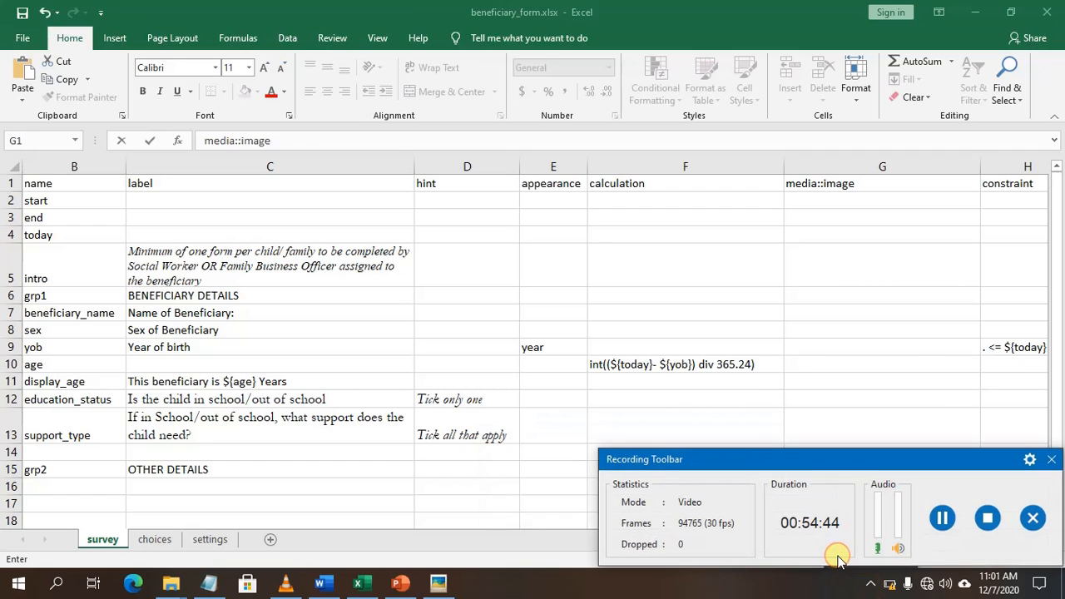
{"action": "left_click", "coordinate": [940, 518]}
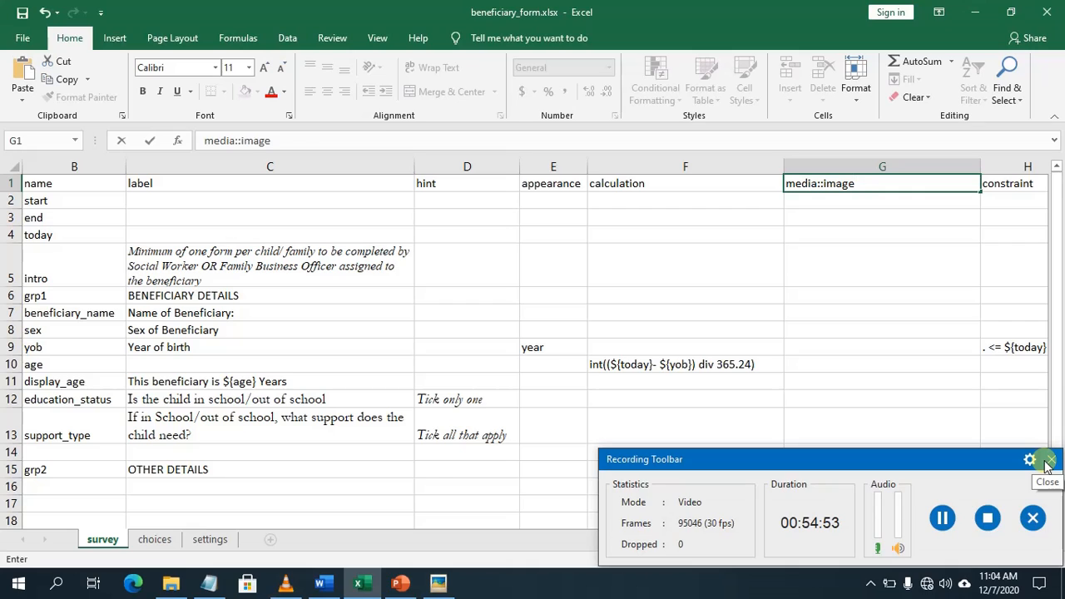
{"action": "left_click", "coordinate": [1048, 463]}
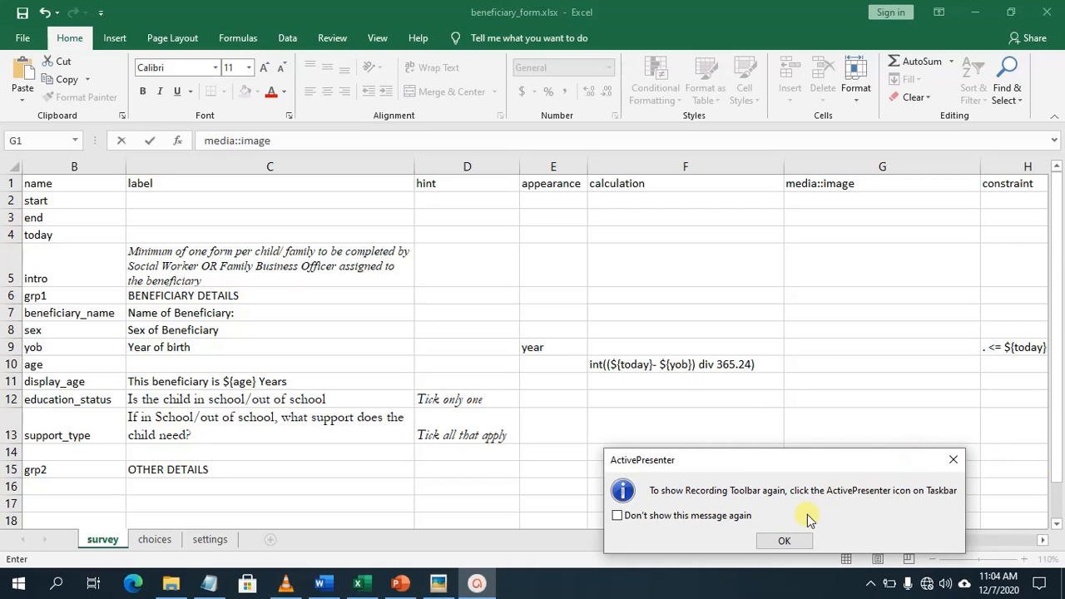
{"action": "left_click", "coordinate": [793, 543]}
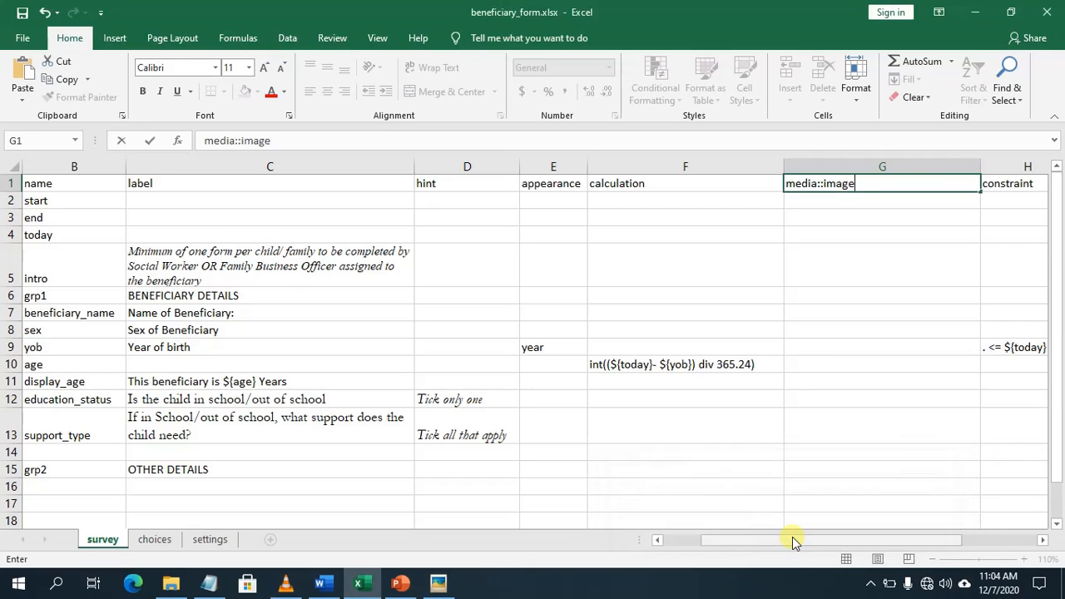
{"action": "left_click", "coordinate": [873, 588]}
{"action": "left_click", "coordinate": [873, 589]}
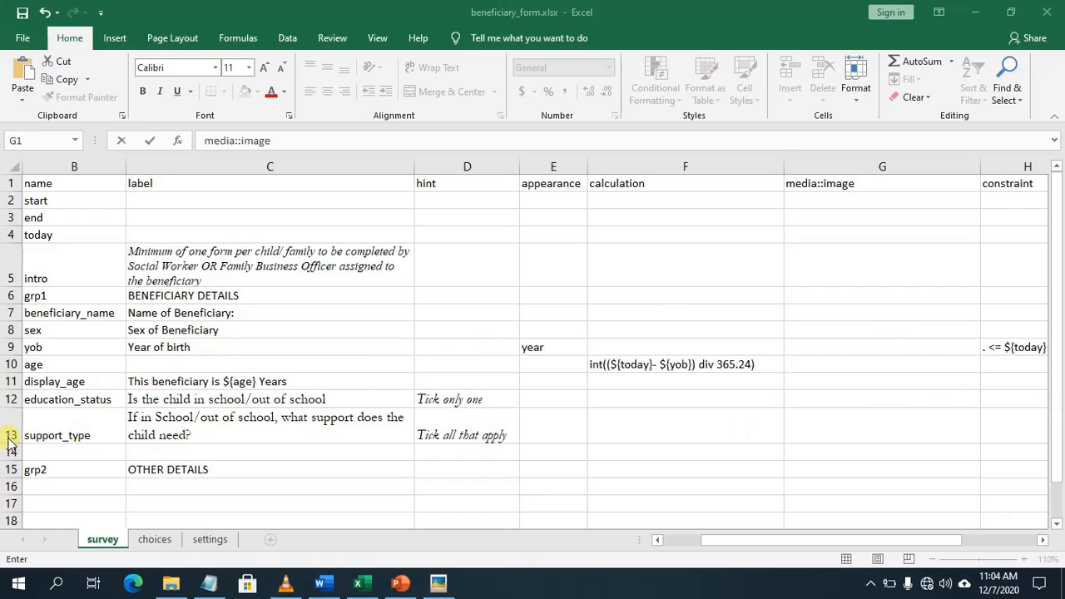
Step: Enter the question label "How many birds can you see in the picture" in C16 under OTHER DETAILS
{"action": "left_click", "coordinate": [137, 487]}
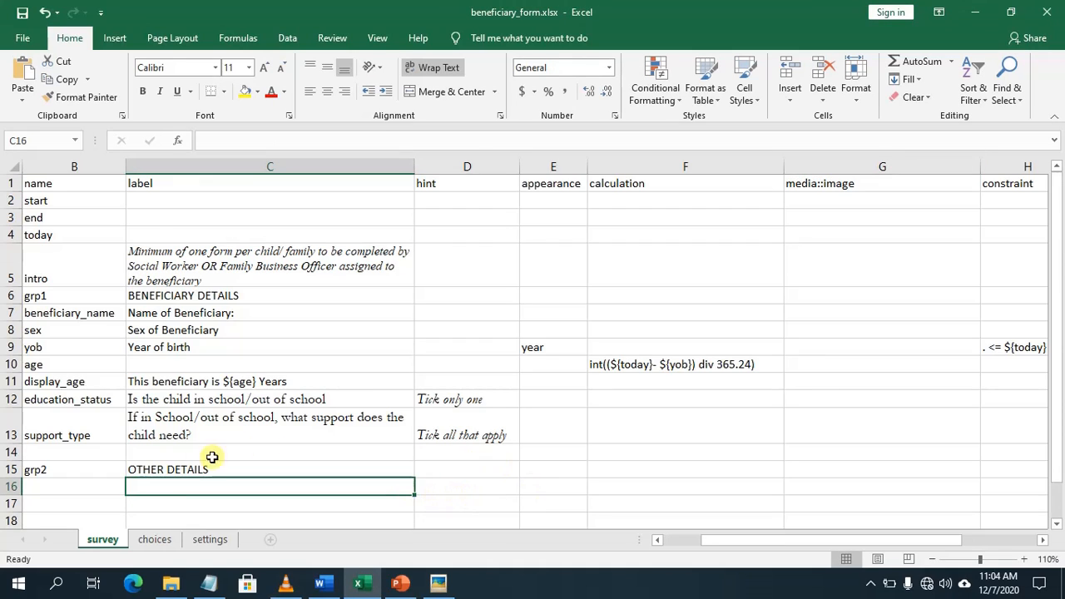
{"action": "type", "text": "How"}
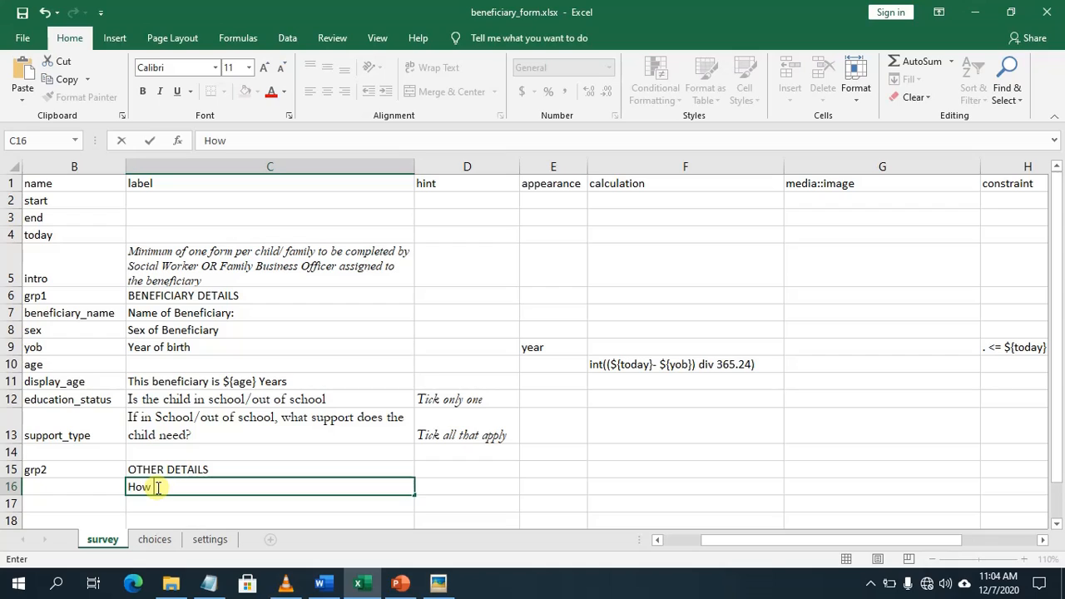
{"action": "type", "text": " many bird"}
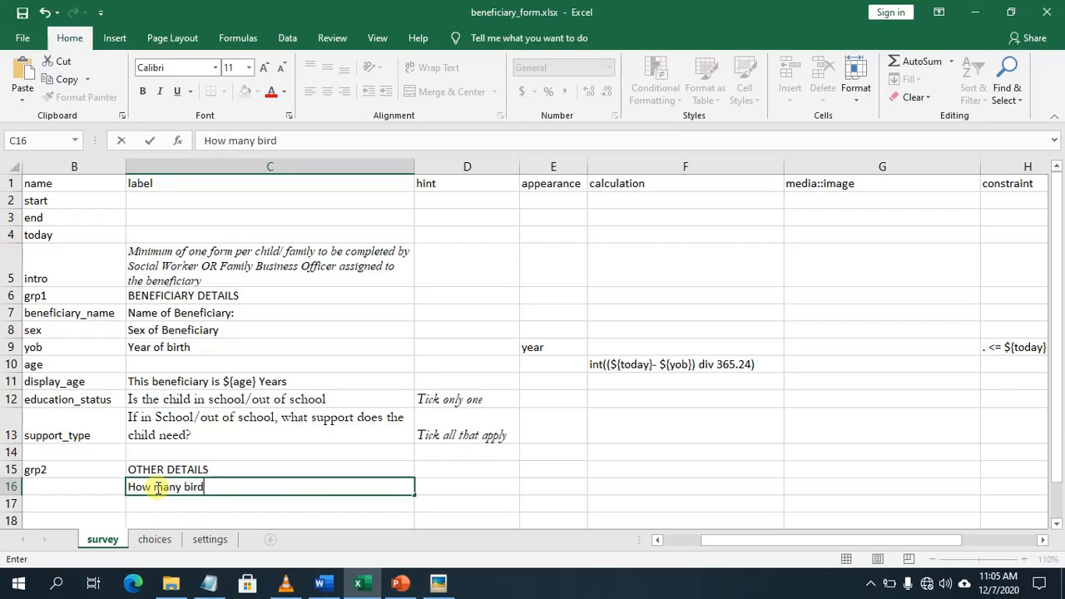
{"action": "type", "text": "s can you see"}
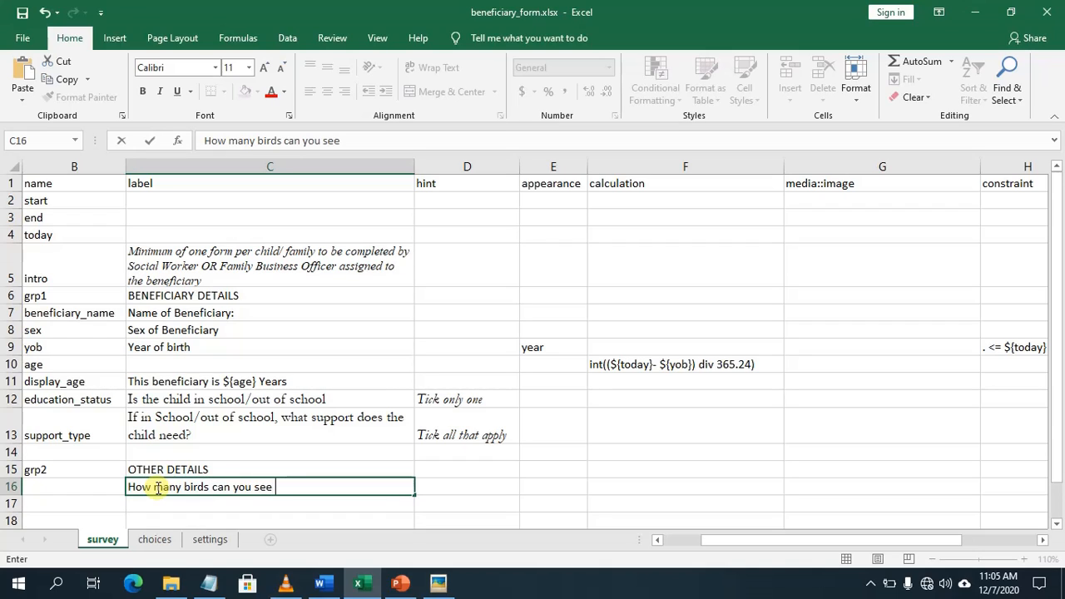
{"action": "type", "text": " in the picture"}
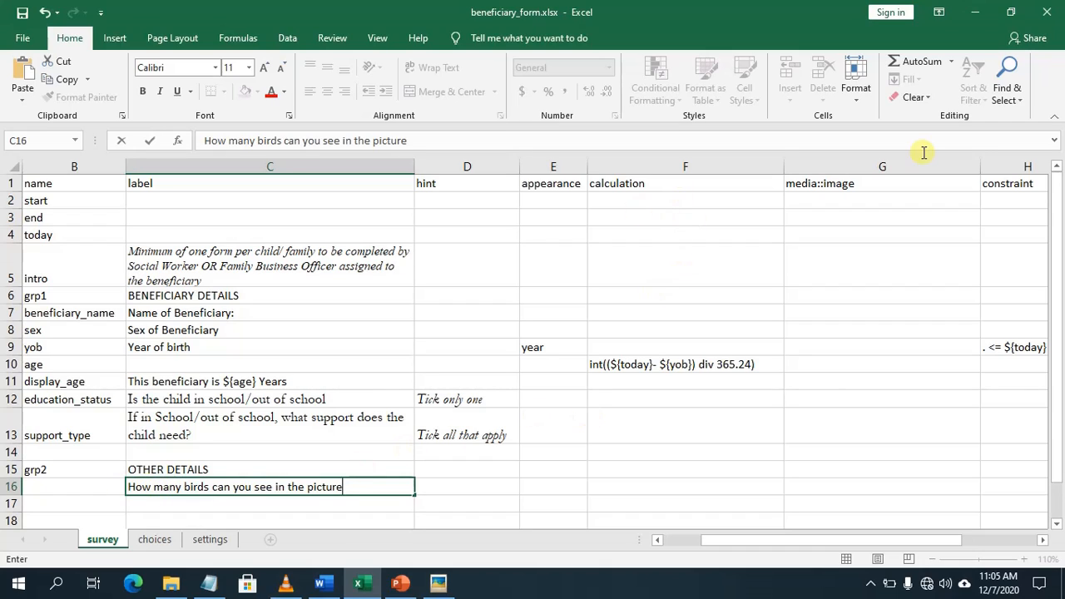
Step: Switch to File Explorer and copy the full file name of bird.jpg, including its extension, for the media::image cell G16
{"action": "left_click", "coordinate": [805, 487]}
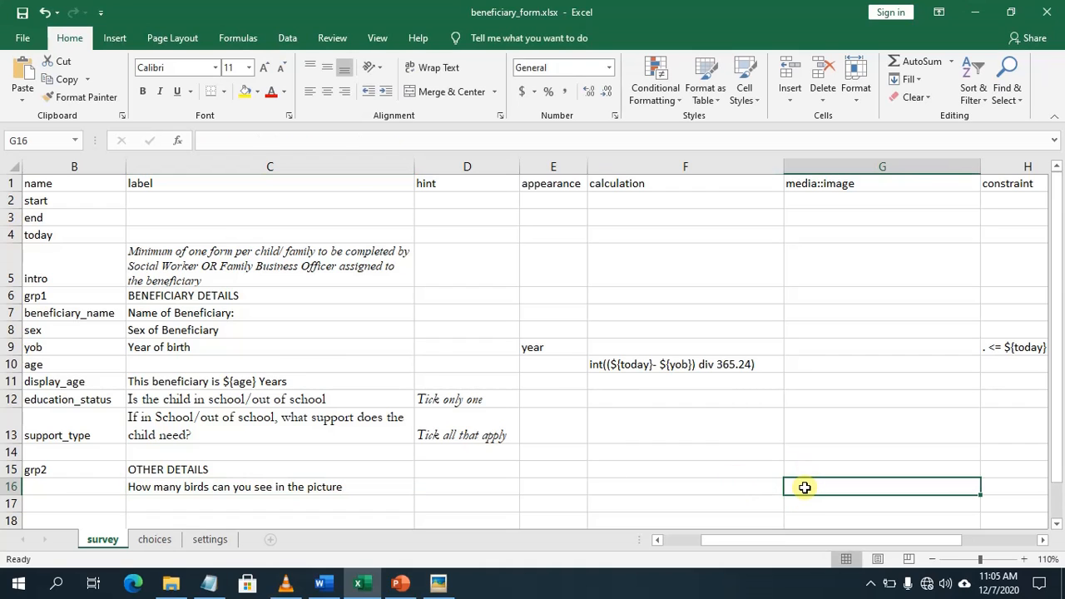
{"action": "left_click", "coordinate": [172, 587]}
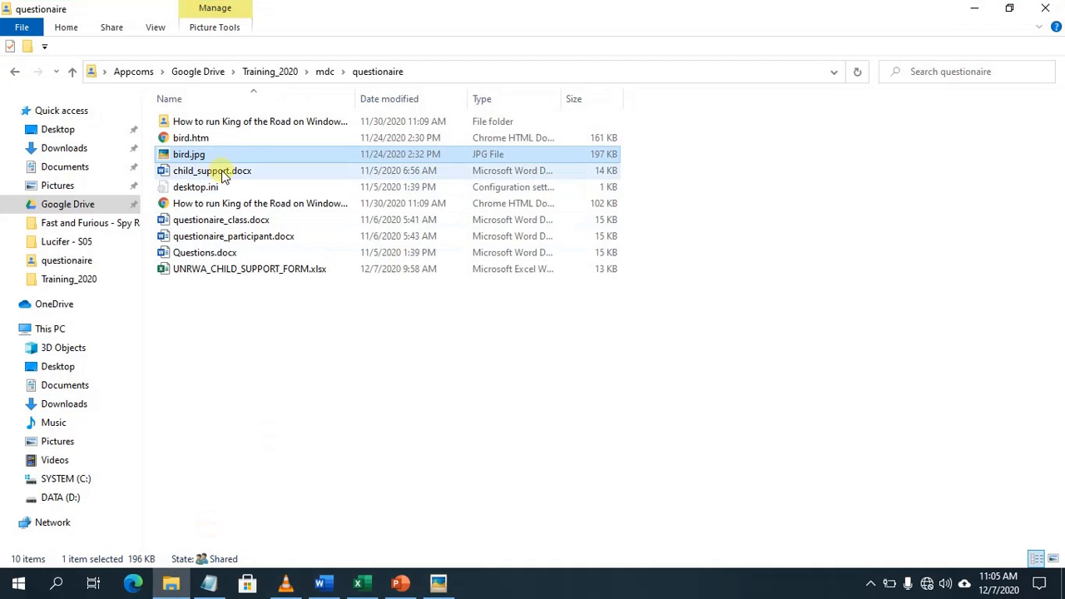
{"action": "right_click", "coordinate": [208, 156]}
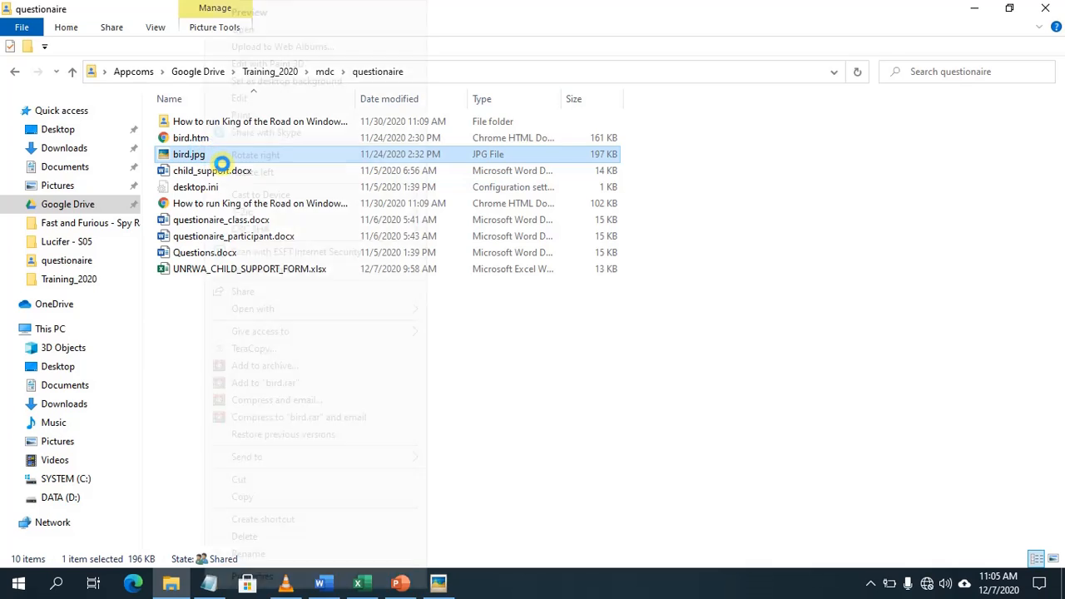
{"action": "left_click", "coordinate": [248, 554]}
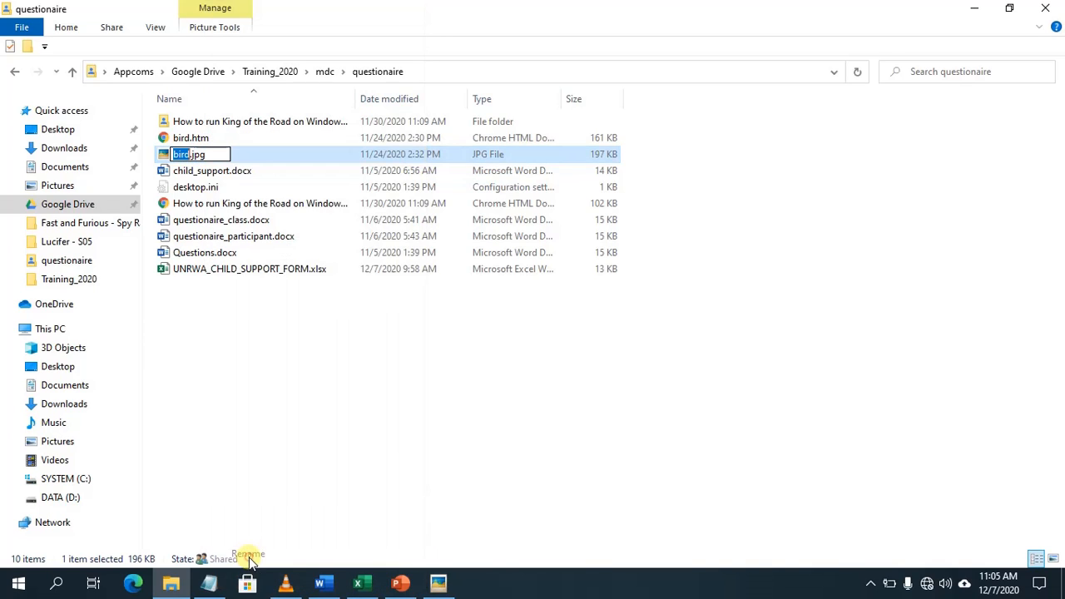
{"action": "left_click_drag", "start_coordinate": [214, 155], "coordinate": [166, 154]}
{"action": "key", "text": "ctrl+c"}
{"action": "left_click", "coordinate": [197, 155]}
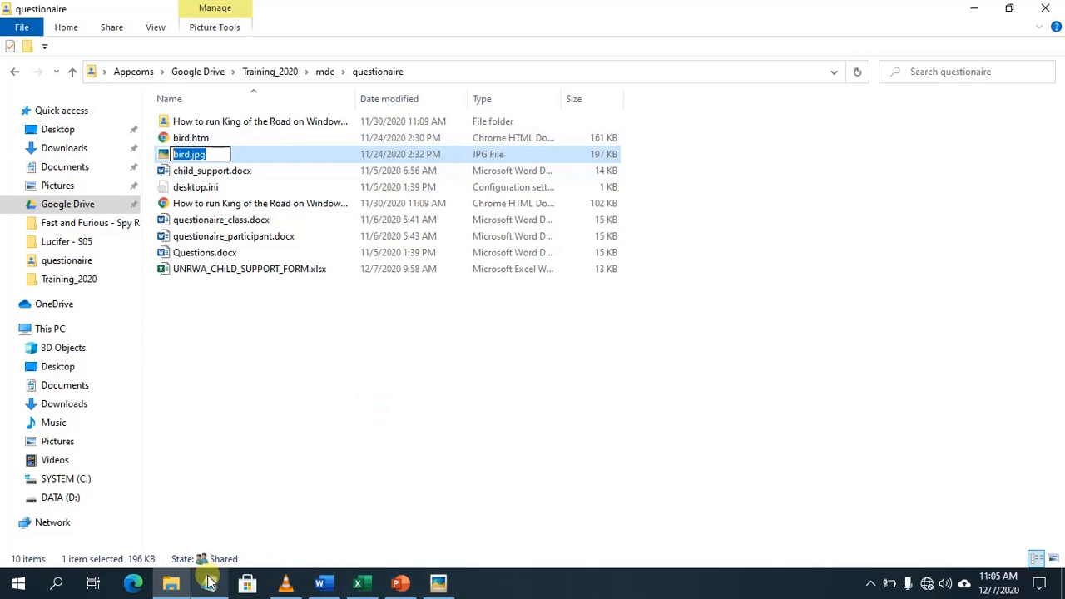
Step: Return to Excel and paste bird.jpg into G16 as the media::image value of the birds question
{"action": "left_click", "coordinate": [358, 583]}
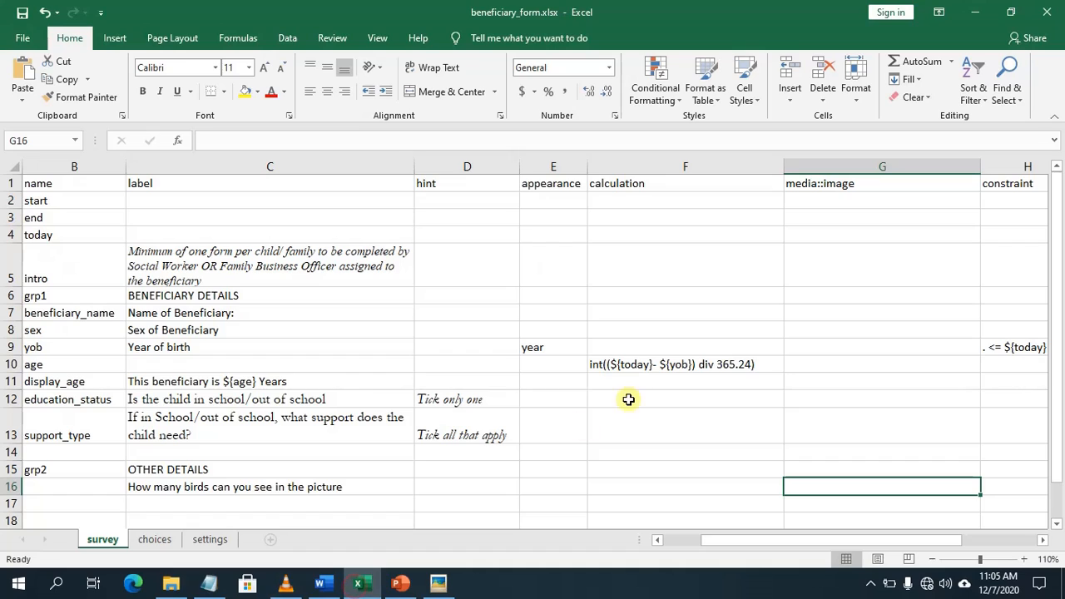
{"action": "double_click", "coordinate": [805, 490]}
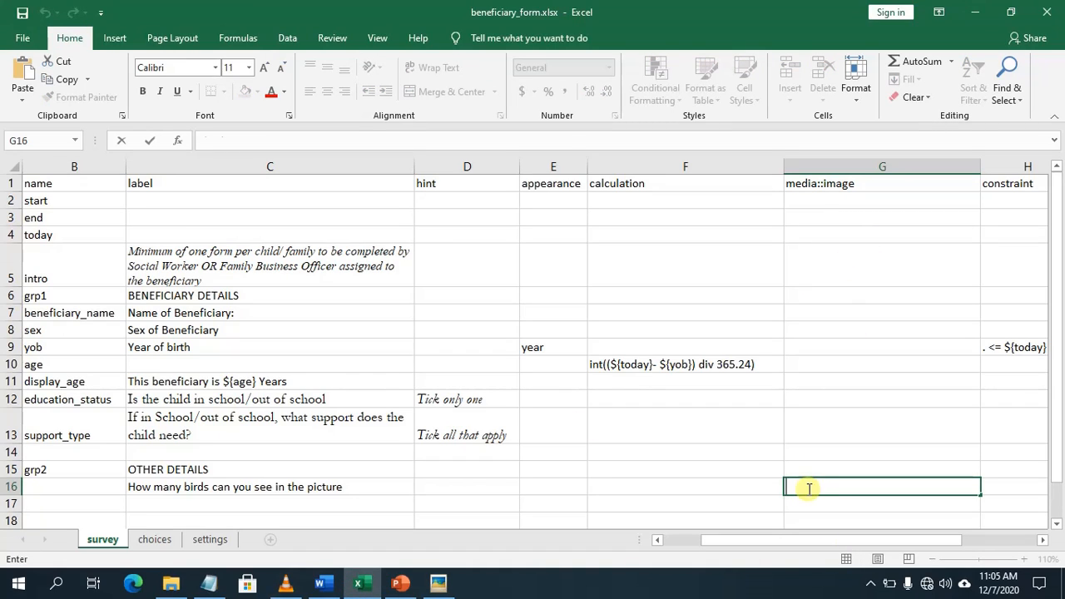
{"action": "key", "text": "ctrl+v"}
{"action": "left_click", "coordinate": [740, 487]}
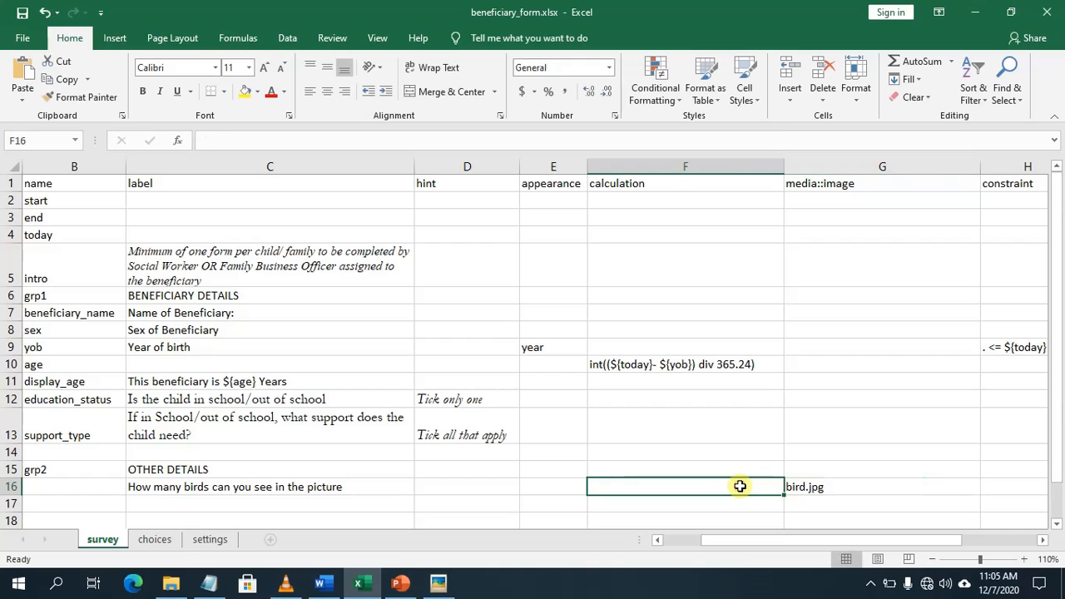
Step: Enter bird_number as the birds question's name in B16
{"action": "left_click", "coordinate": [46, 487]}
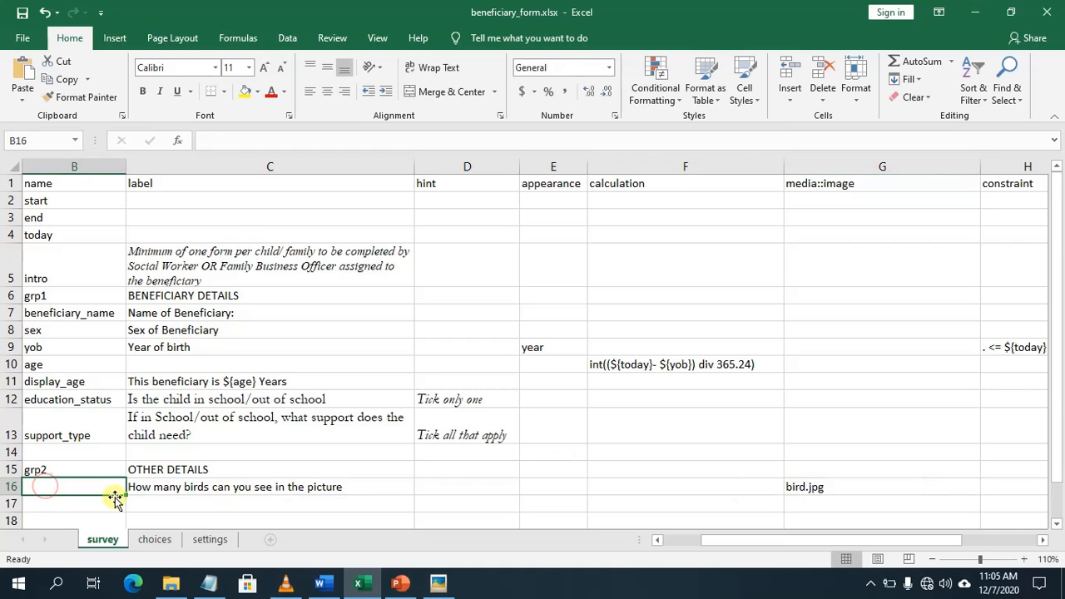
{"action": "left_click_drag", "start_coordinate": [736, 541], "coordinate": [719, 541]}
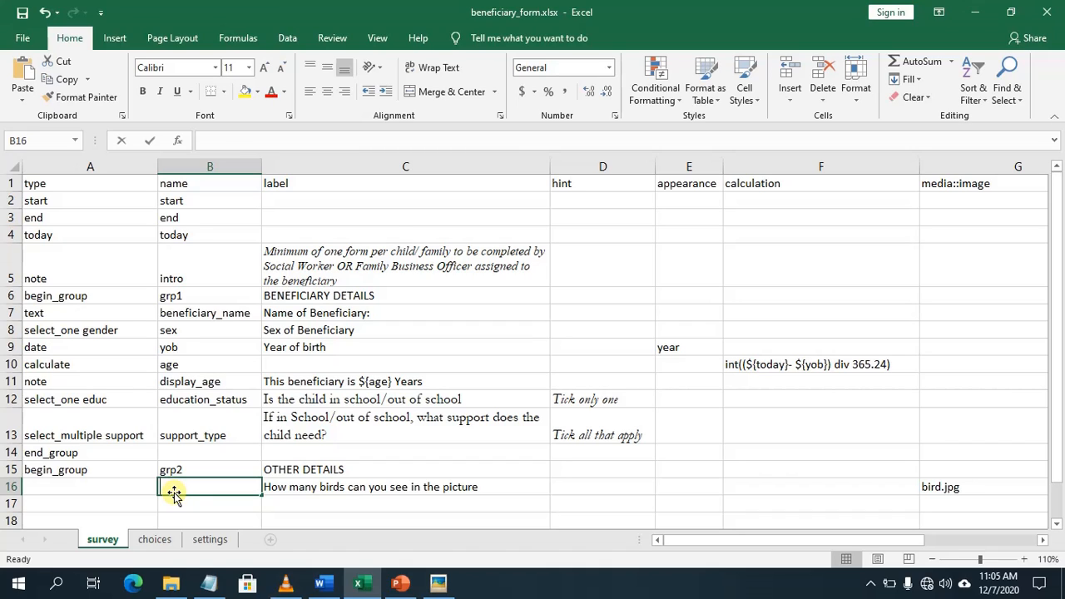
{"action": "type", "text": "no_"}
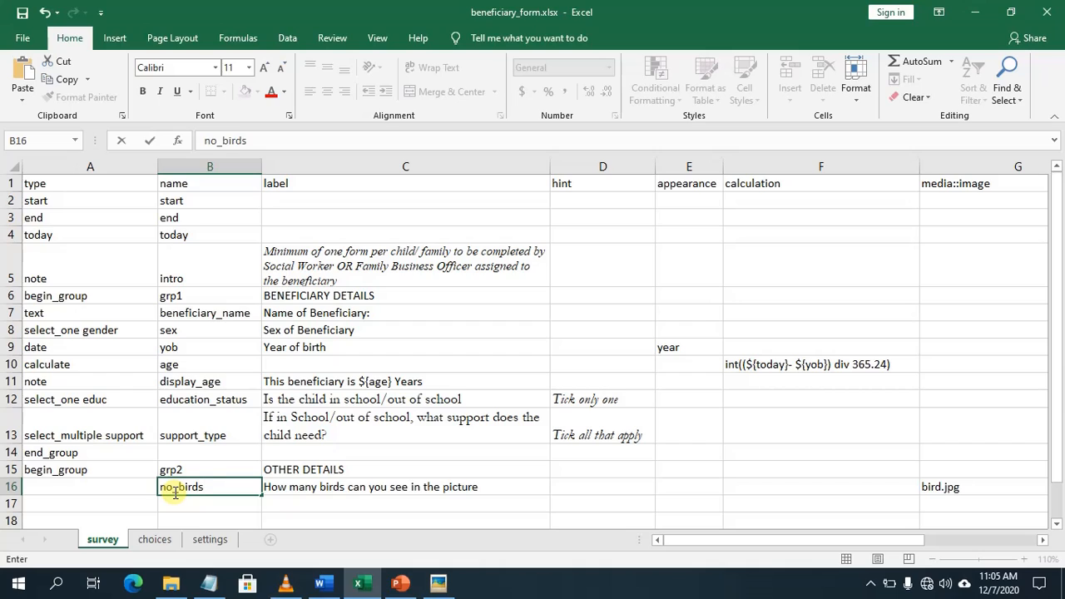
{"action": "type", "text": "bi"}
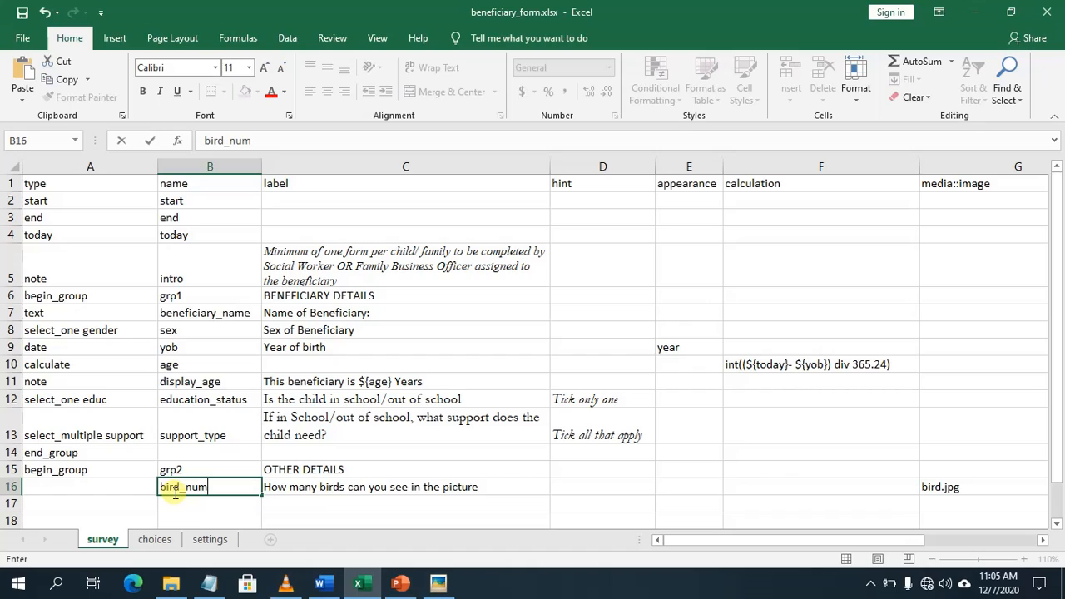
Step: Set the type of the bird_number question to integer in A16, and check the closing end_group row below
{"action": "left_click", "coordinate": [112, 490]}
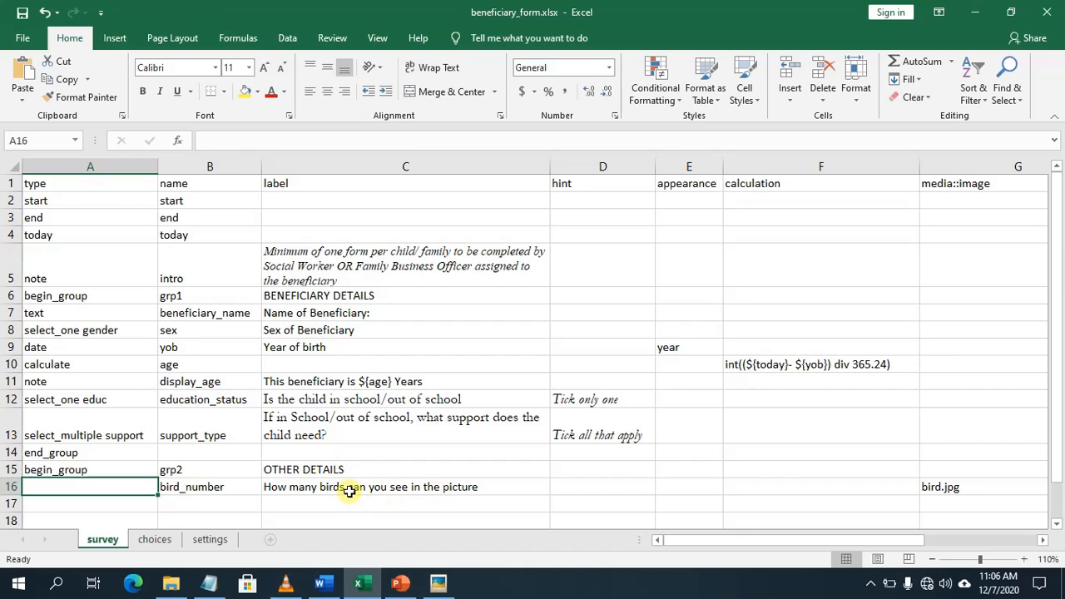
{"action": "type", "text": "in"}
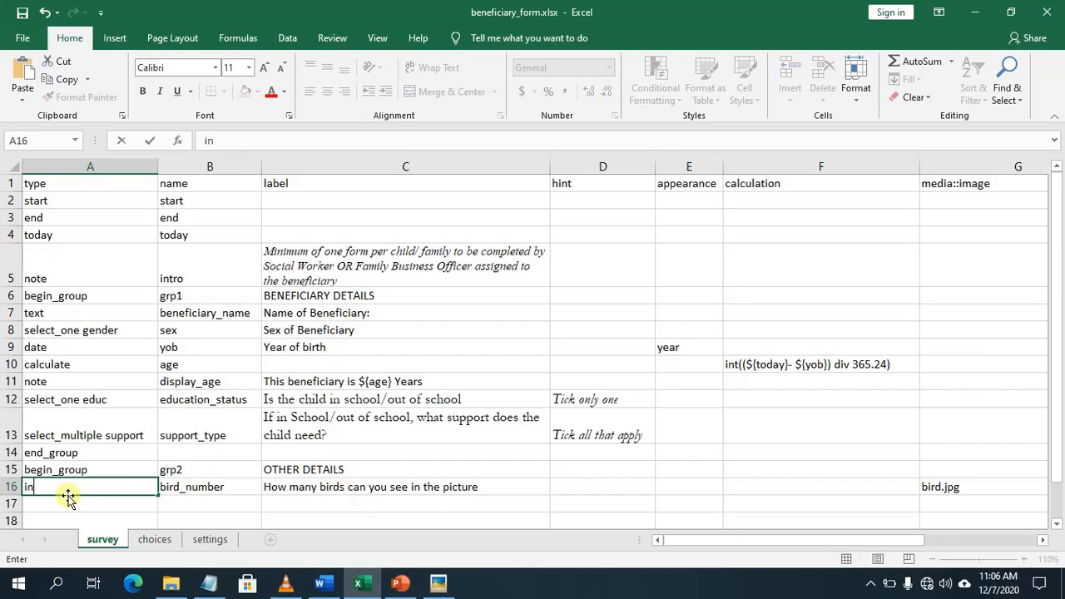
{"action": "type", "text": "teger"}
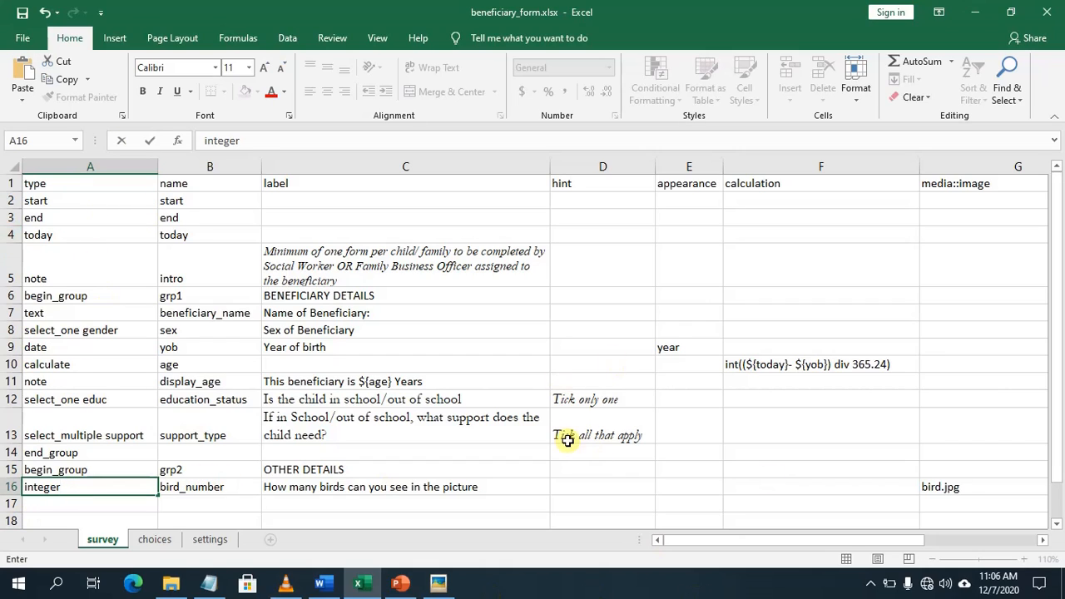
{"action": "left_click_drag", "start_coordinate": [1057, 463], "coordinate": [1055, 460]}
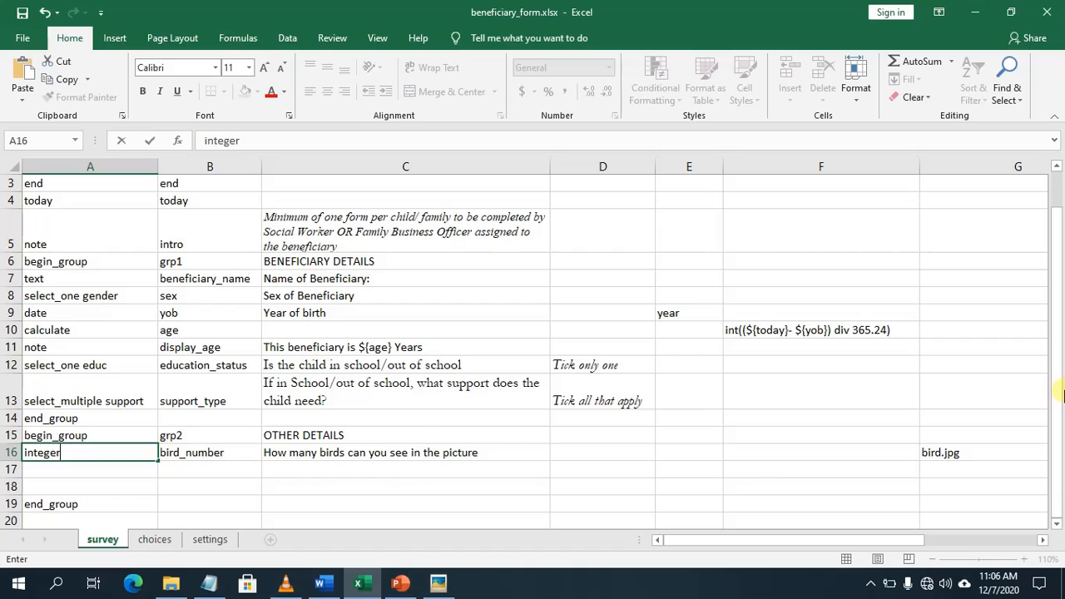
{"action": "left_click_drag", "start_coordinate": [1062, 395], "coordinate": [1056, 303]}
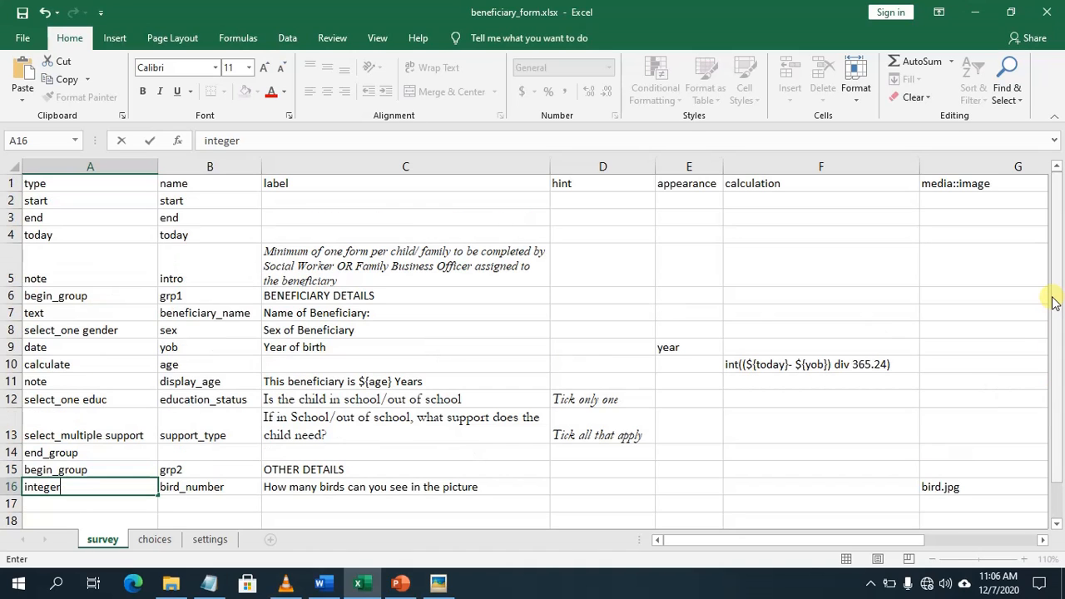
Step: Copy the media::image header text from G1
{"action": "double_click", "coordinate": [994, 183]}
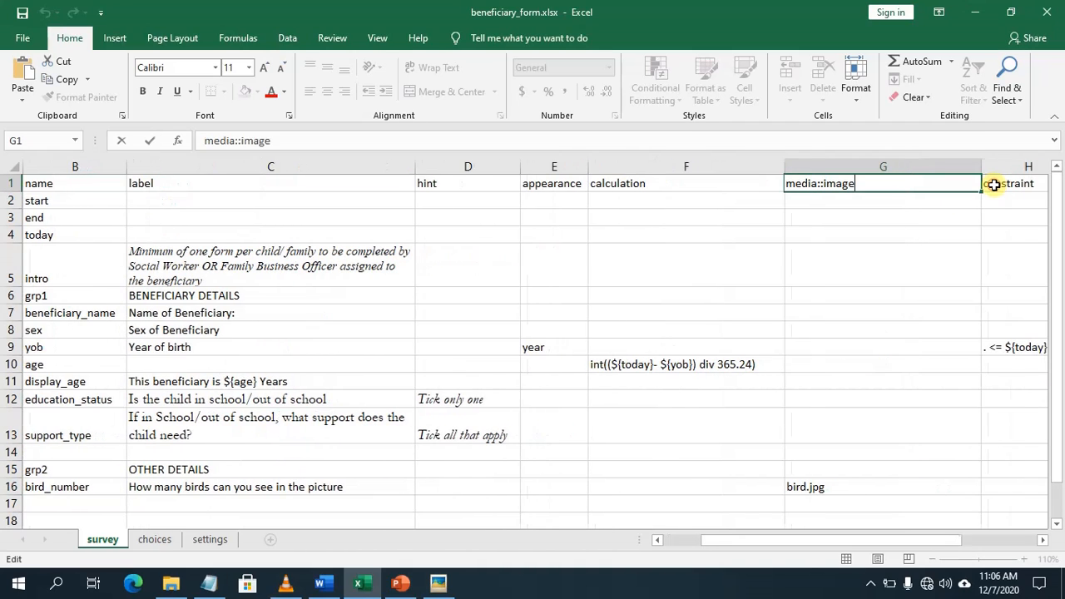
{"action": "left_click_drag", "start_coordinate": [887, 183], "coordinate": [778, 183]}
{"action": "key", "text": "ctrl+c"}
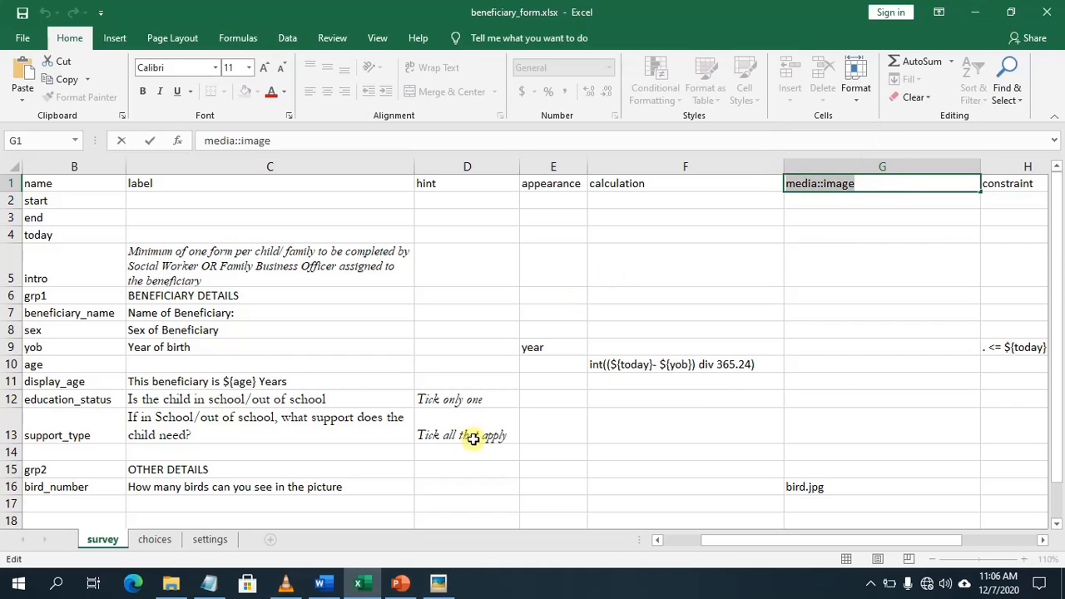
Step: Switch to Notepad, add a separator line of equals signs under the year-of-birth message, and paste media::image below it
{"action": "left_click", "coordinate": [210, 583]}
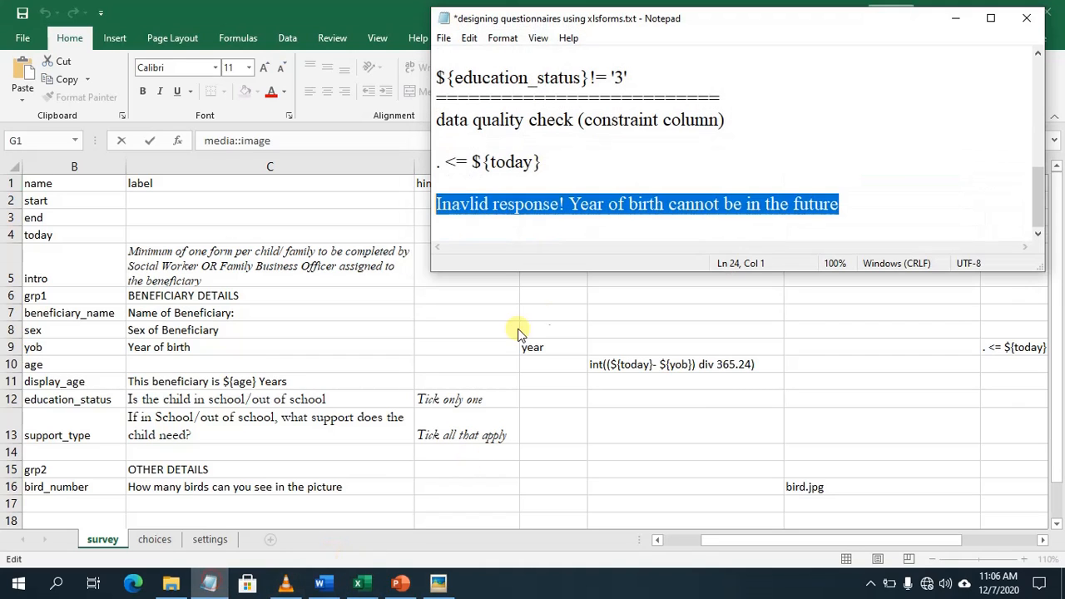
{"action": "left_click", "coordinate": [849, 208]}
{"action": "key", "text": "Return"}
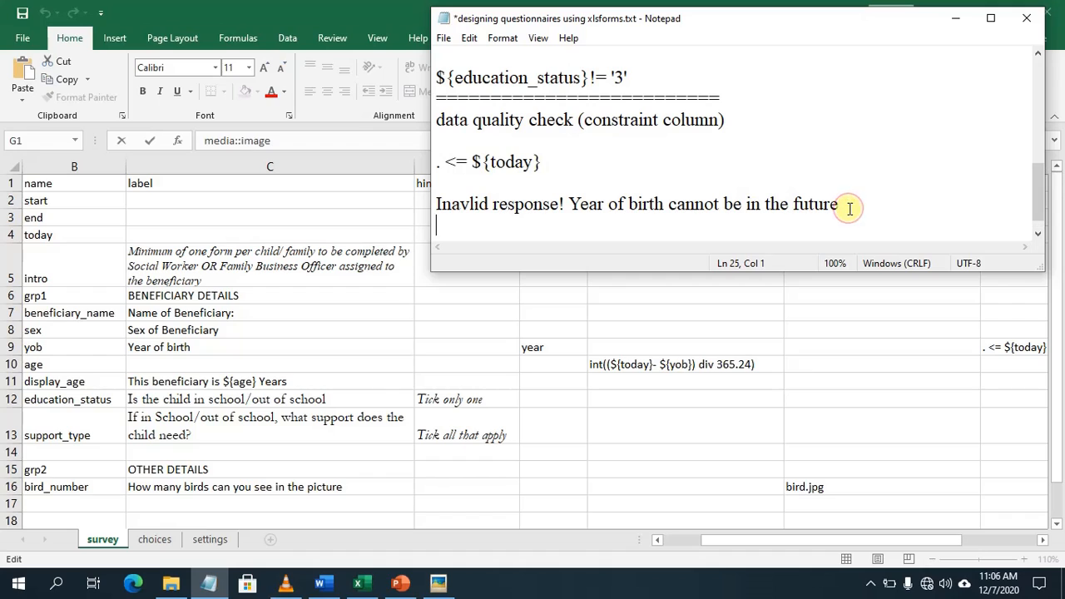
{"action": "type", "text": "==========================="}
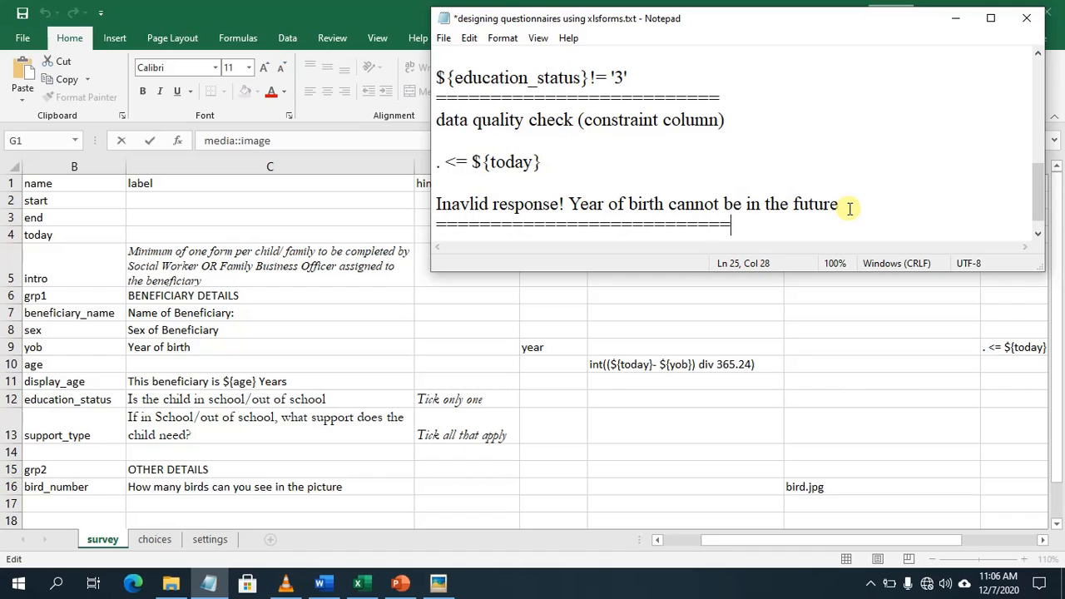
{"action": "key", "text": "Return"}
{"action": "key", "text": "Return"}
{"action": "key", "text": "BackSpace"}
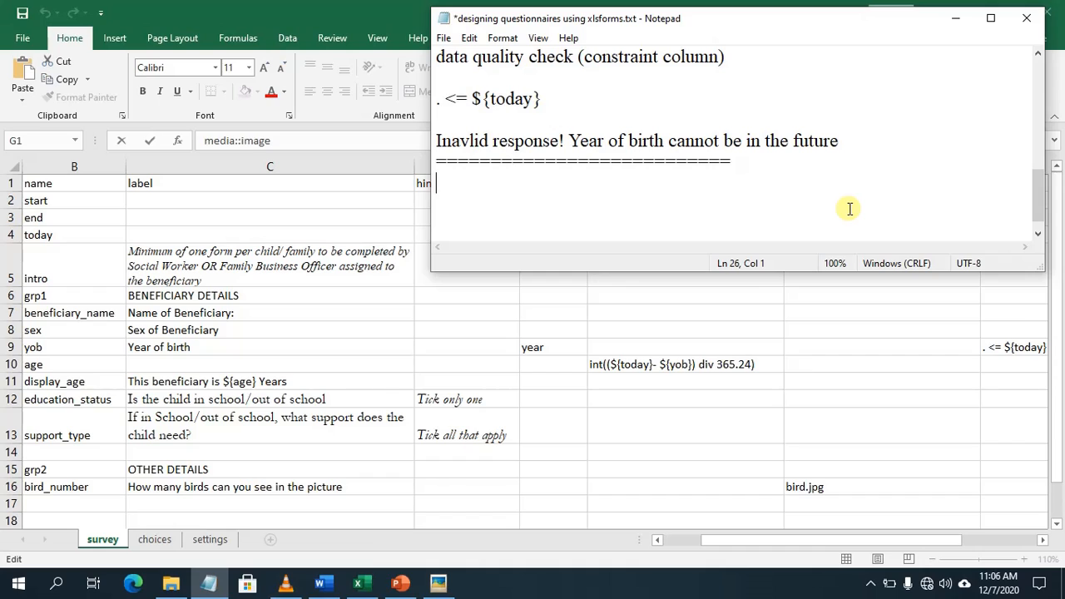
{"action": "key", "text": "ctrl+v"}
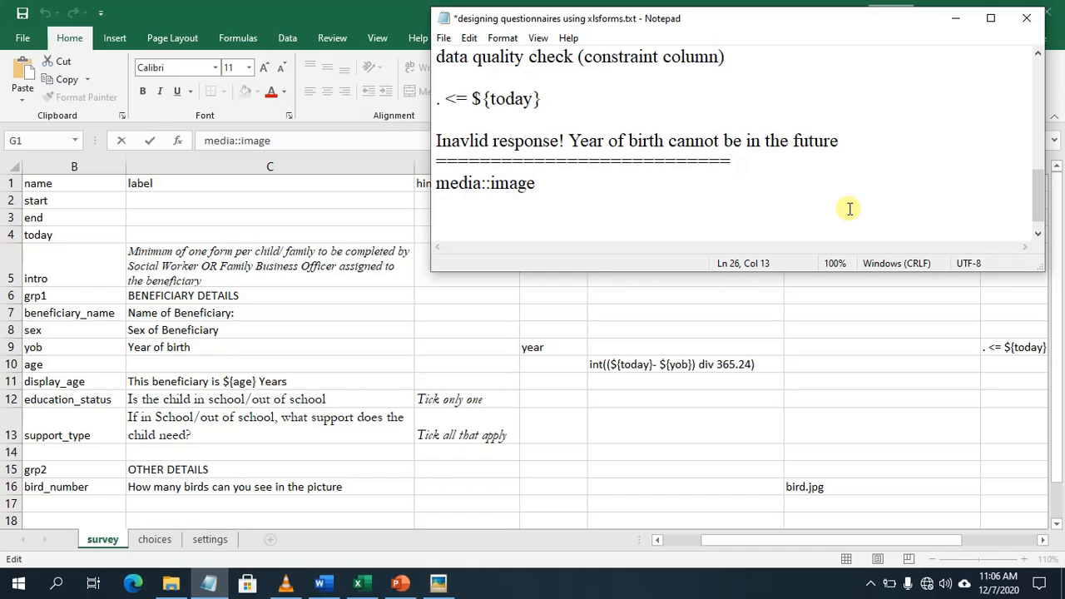
Step: Add a media::audio line to the notes below media::image
{"action": "key", "text": "Return"}
{"action": "key", "text": "ctrl+v"}
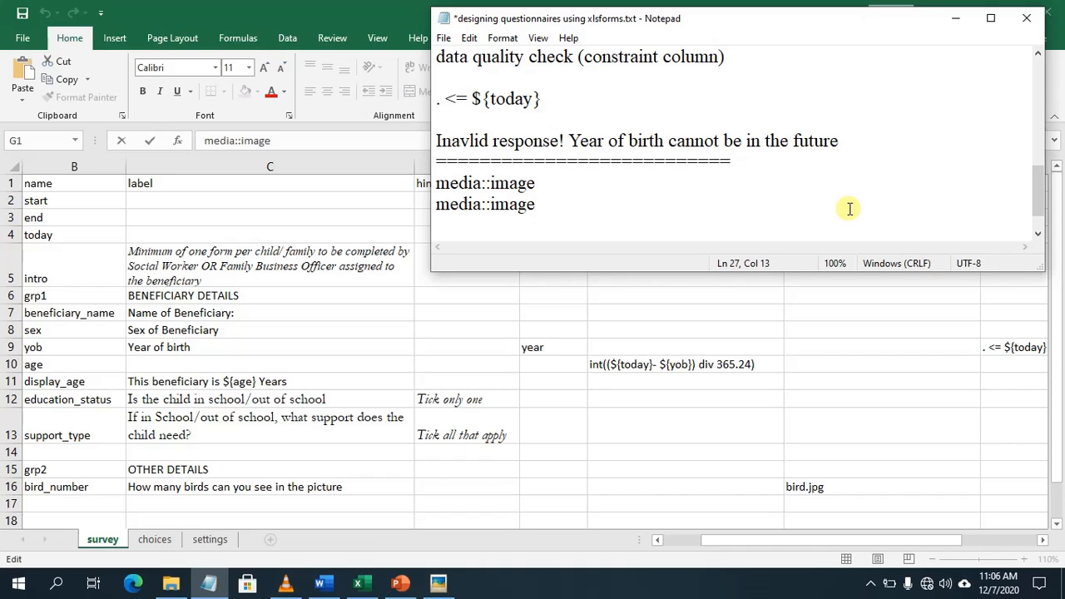
{"action": "key", "text": "BackSpace"}
{"action": "key", "text": "BackSpace"}
{"action": "key", "text": "BackSpace"}
{"action": "key", "text": "BackSpace"}
{"action": "key", "text": "BackSpace"}
{"action": "type", "text": "audio"}
{"action": "key", "text": "Return"}
Step: Add a media::video line to the notes below media::audio
{"action": "type", "text": "V"}
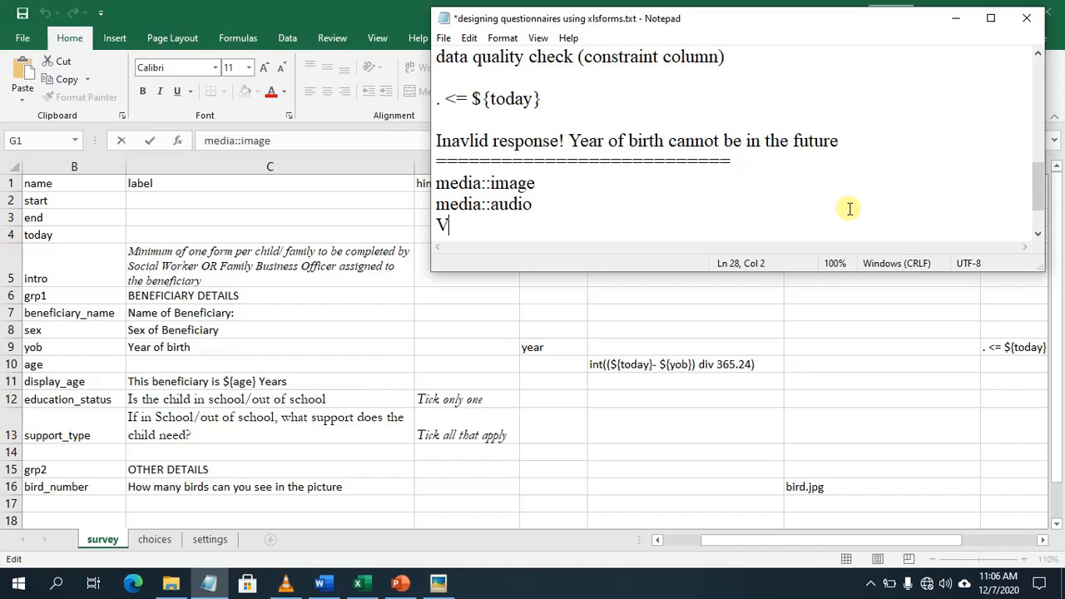
{"action": "key", "text": "BackSpace"}
{"action": "key", "text": "ctrl+v"}
{"action": "key", "text": "BackSpace"}
{"action": "key", "text": "BackSpace"}
{"action": "key", "text": "BackSpace"}
{"action": "key", "text": "BackSpace"}
{"action": "key", "text": "BackSpace"}
{"action": "type", "text": "video"}
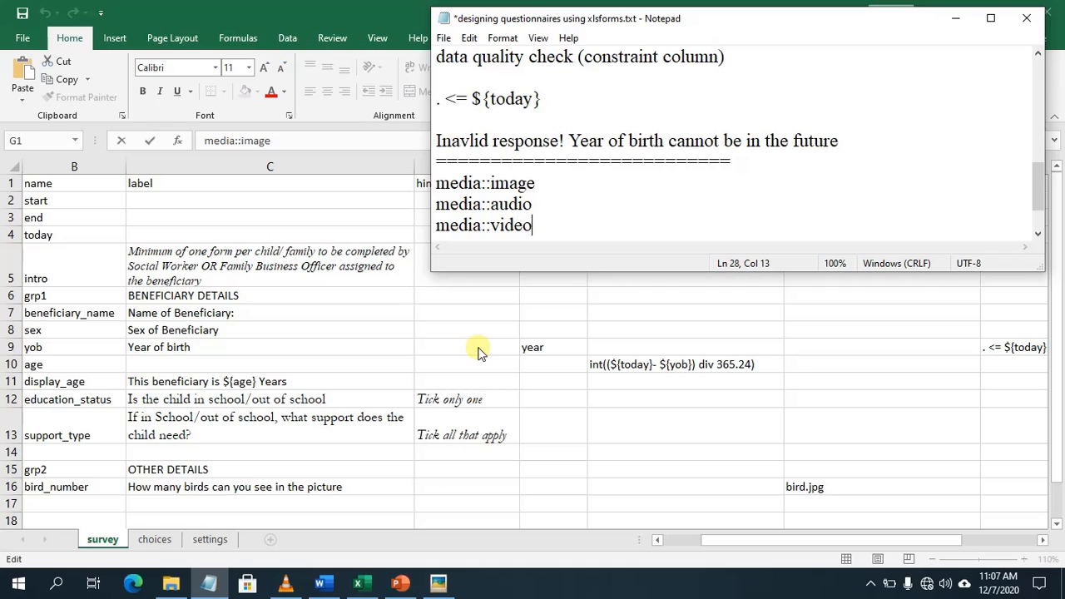
Step: Close the media column list with a line of equals signs and add the heading "media" with a blank line below
{"action": "key", "text": "Return"}
{"action": "type", "text": "========================="}
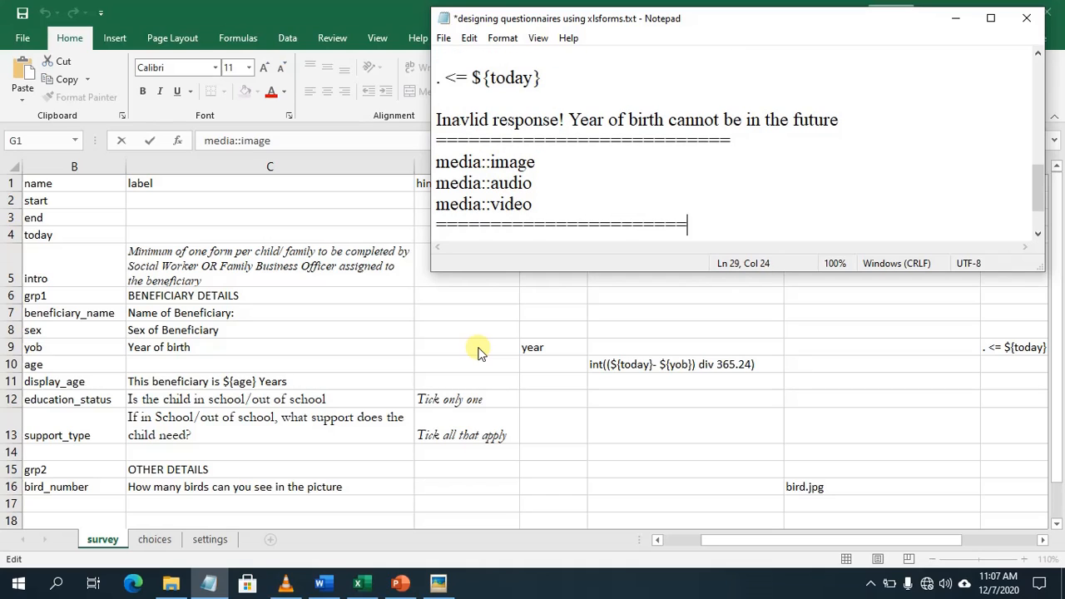
{"action": "key", "text": "Return"}
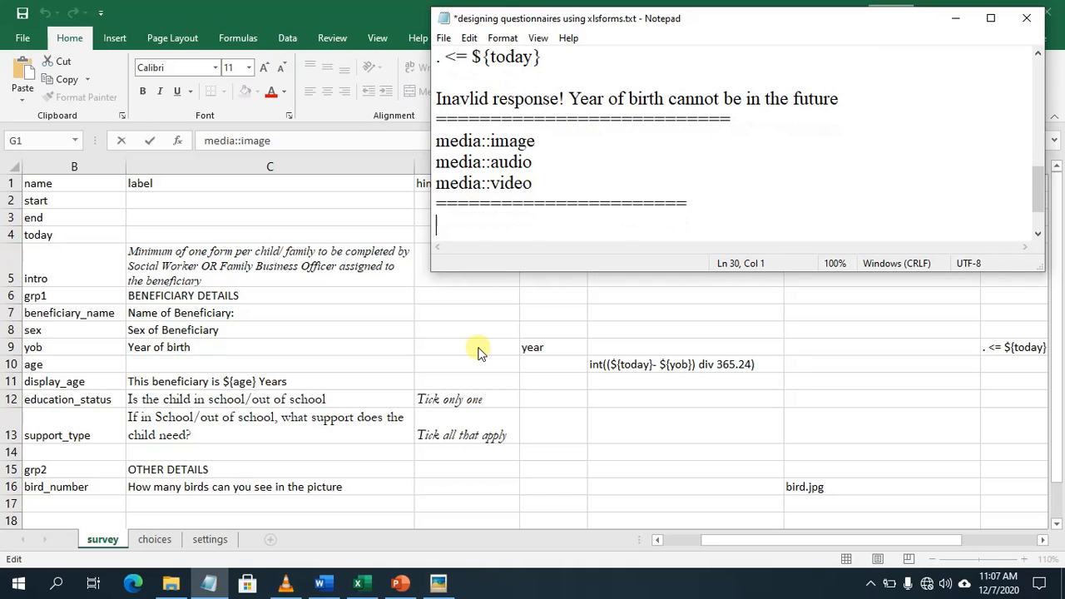
{"action": "type", "text": "media"}
{"action": "key", "text": "Return"}
{"action": "key", "text": "Return"}
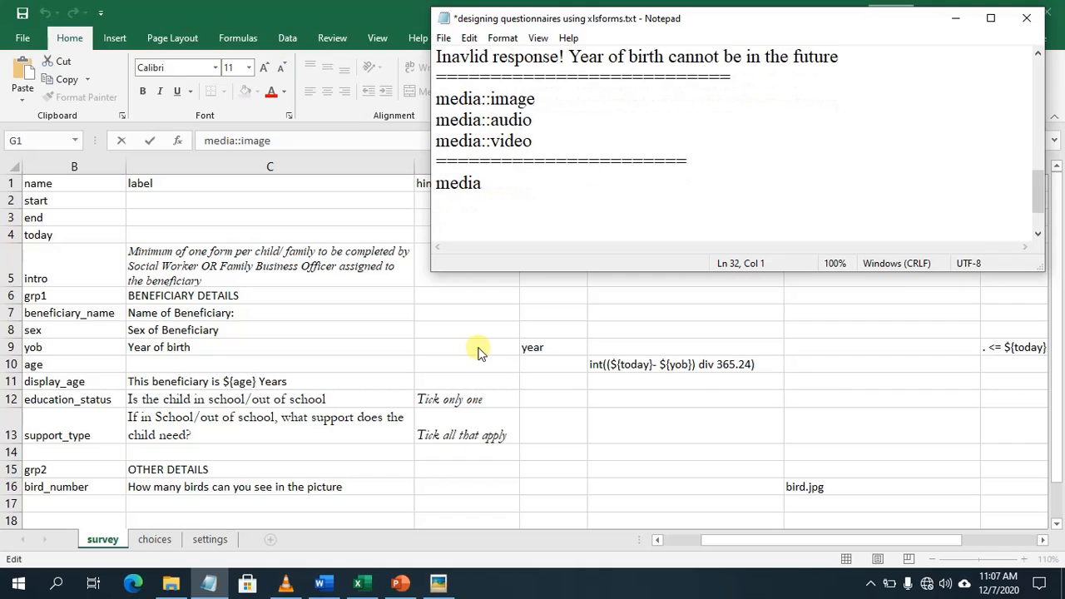
Step: List image, audio and video on separate lines under the "media" heading in the notes
{"action": "type", "text": "image"}
{"action": "key", "text": "Return"}
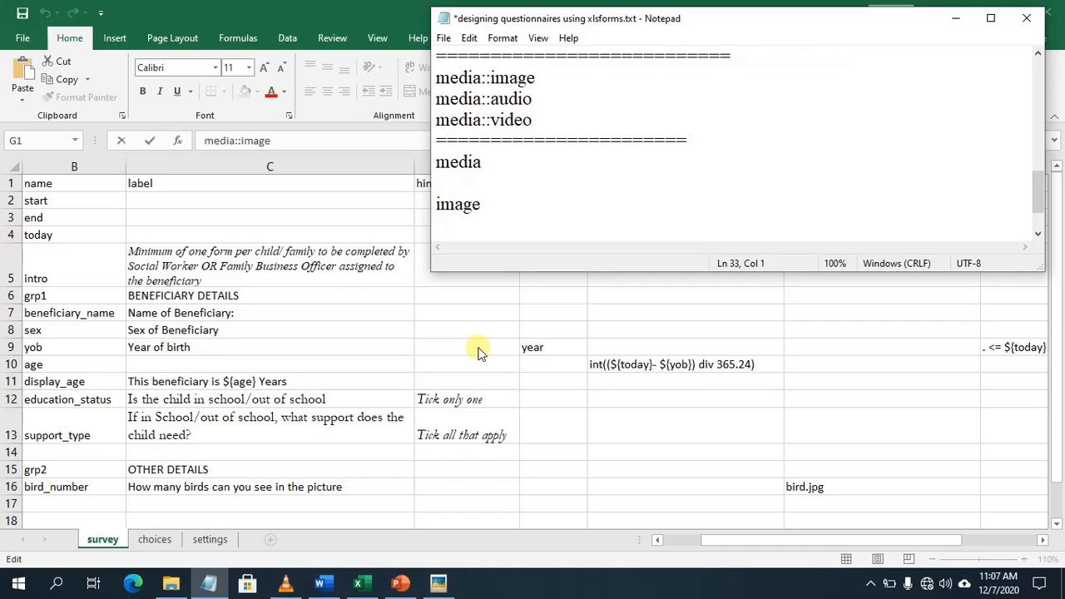
{"action": "type", "text": "audio"}
{"action": "key", "text": "Return"}
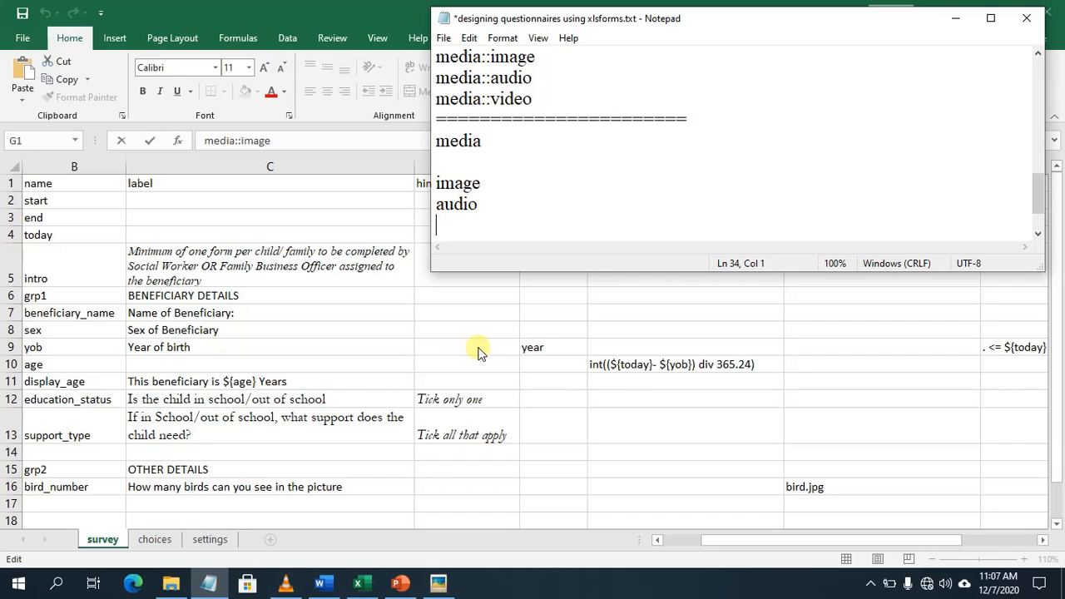
{"action": "type", "text": "video"}
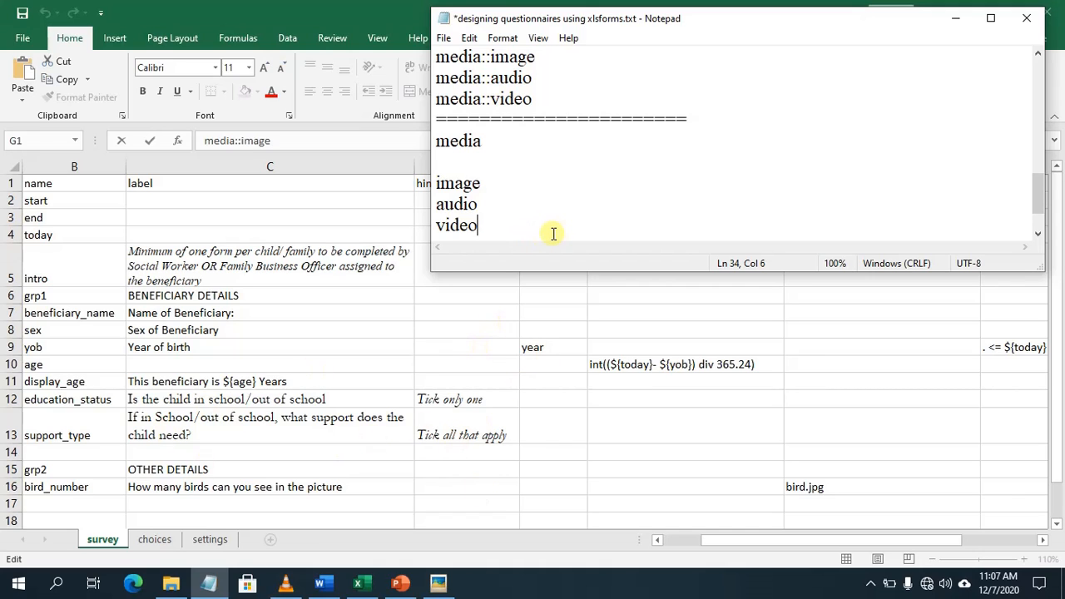
Step: Switch to the Excel survey sheet and enter the label "Take Picture of beneficiary" in row 17, below the bird question
{"action": "left_click", "coordinate": [136, 504]}
{"action": "left_click", "coordinate": [133, 504]}
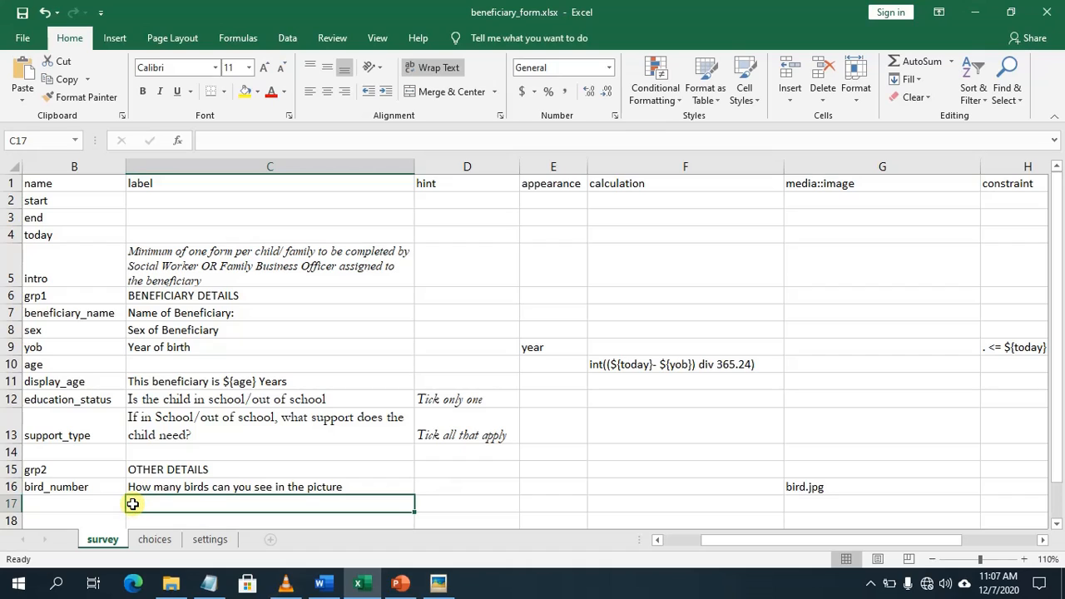
{"action": "type", "text": "Ta"}
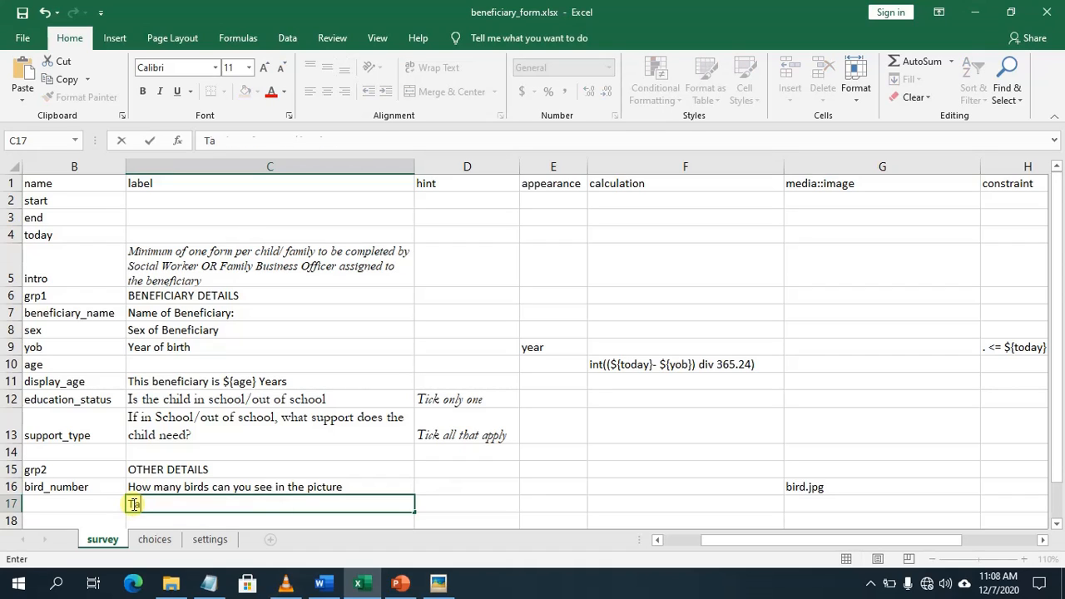
{"action": "type", "text": "ke Pictur o"}
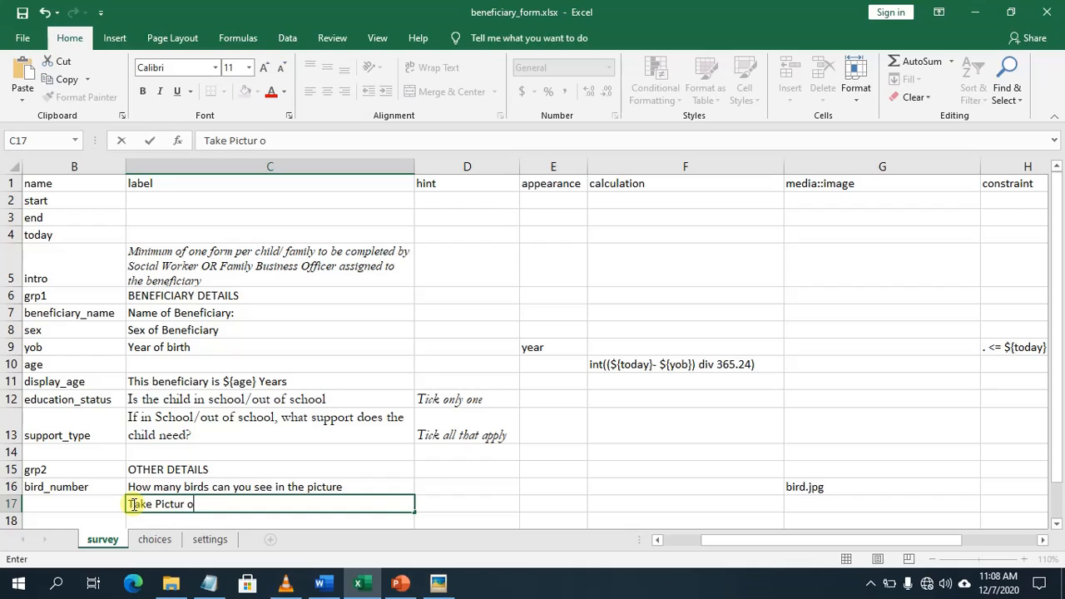
{"action": "type", "text": "f beneficiary"}
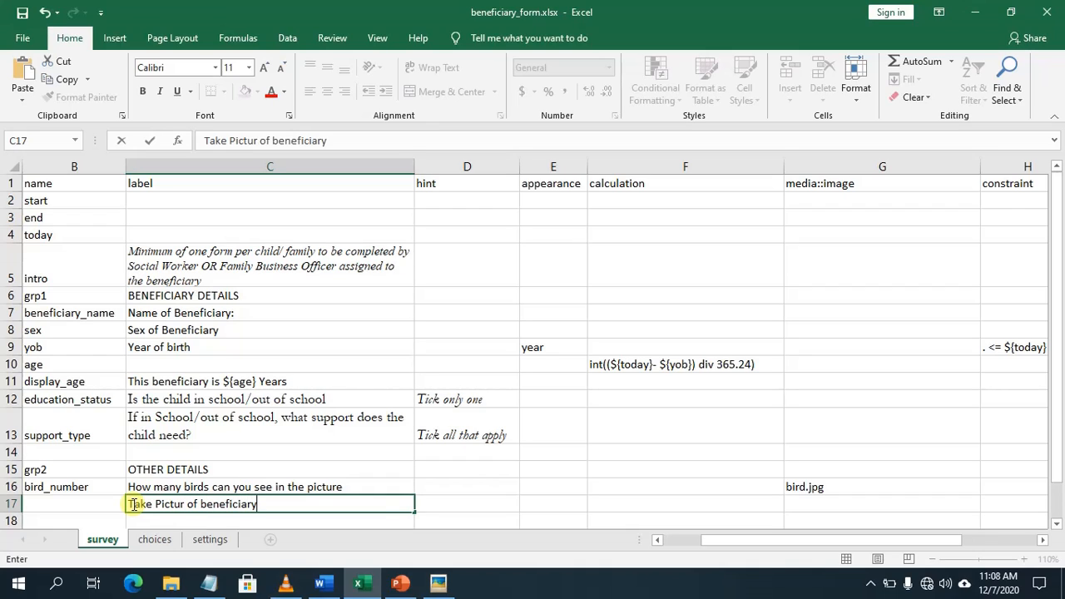
{"action": "left_click", "coordinate": [186, 505]}
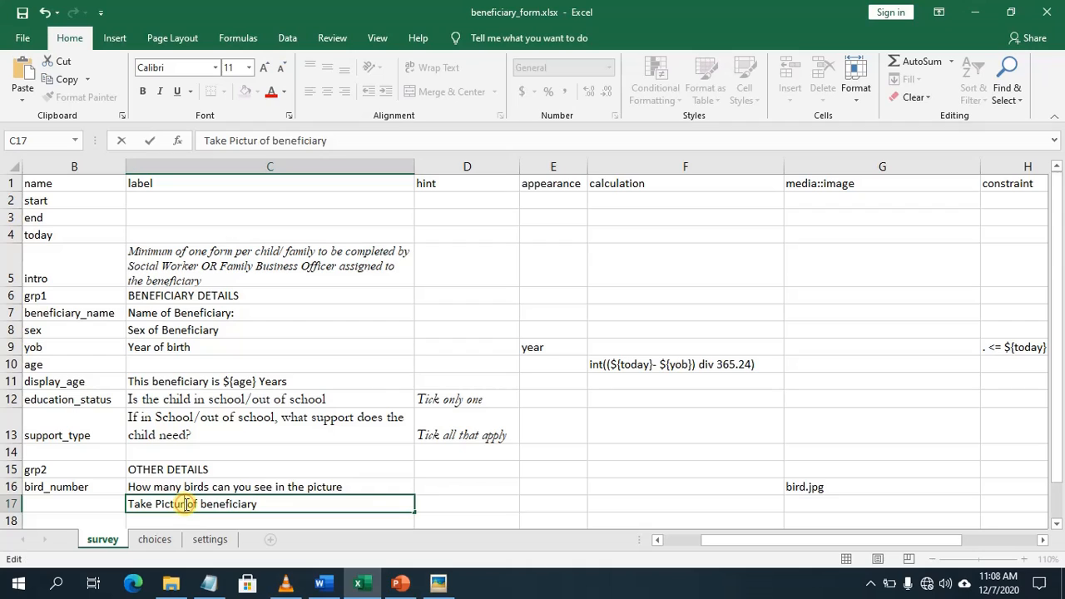
{"action": "type", "text": "e"}
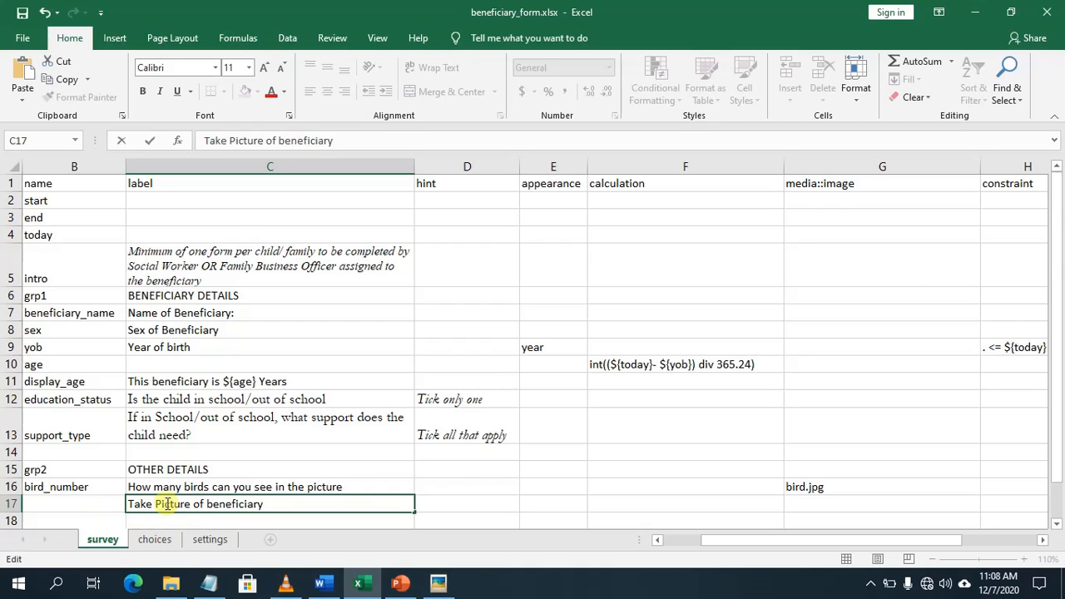
Step: Name the row 17 picture question "pic" and set its type to image
{"action": "left_click", "coordinate": [57, 508]}
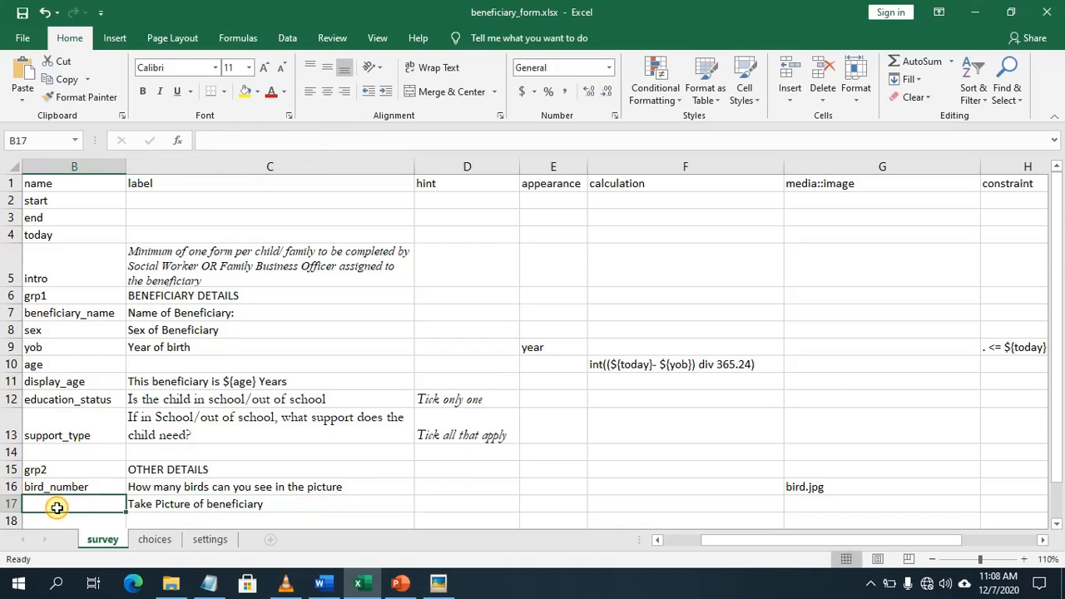
{"action": "type", "text": "pic"}
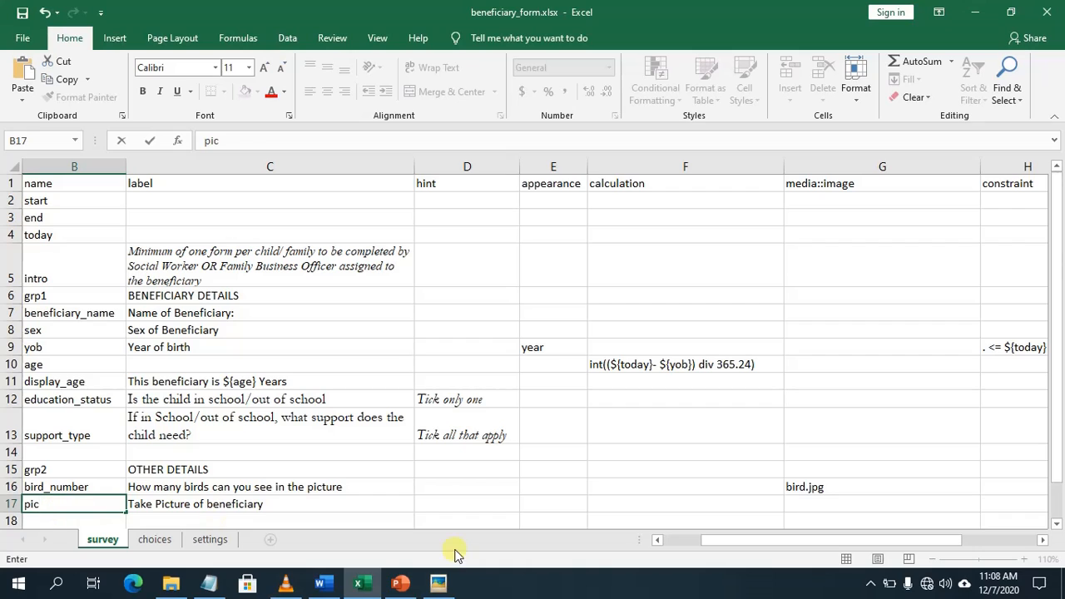
{"action": "left_click_drag", "start_coordinate": [720, 539], "coordinate": [658, 543]}
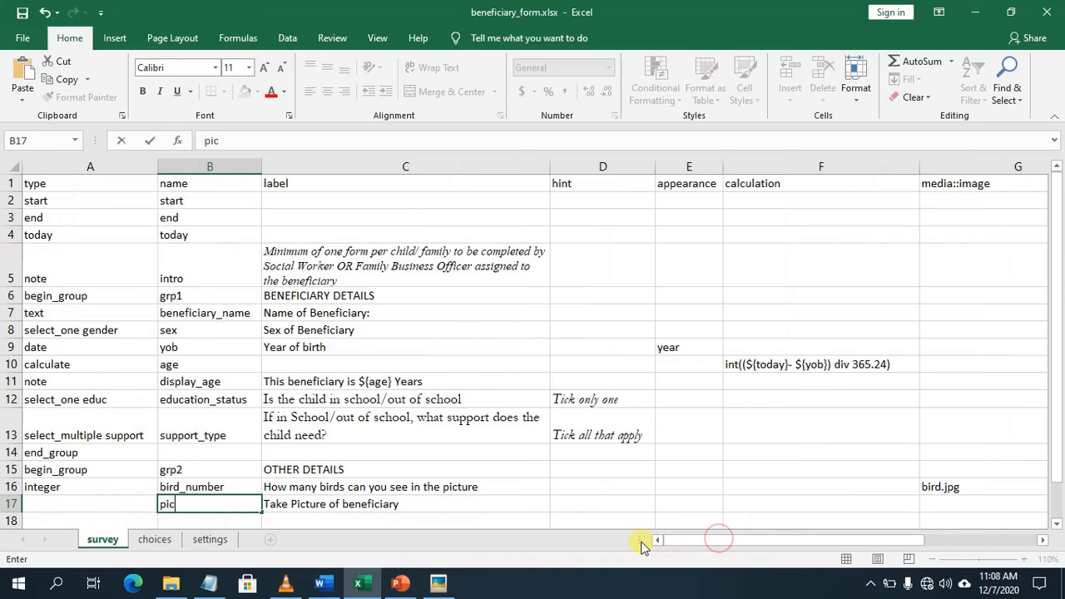
{"action": "left_click", "coordinate": [51, 507]}
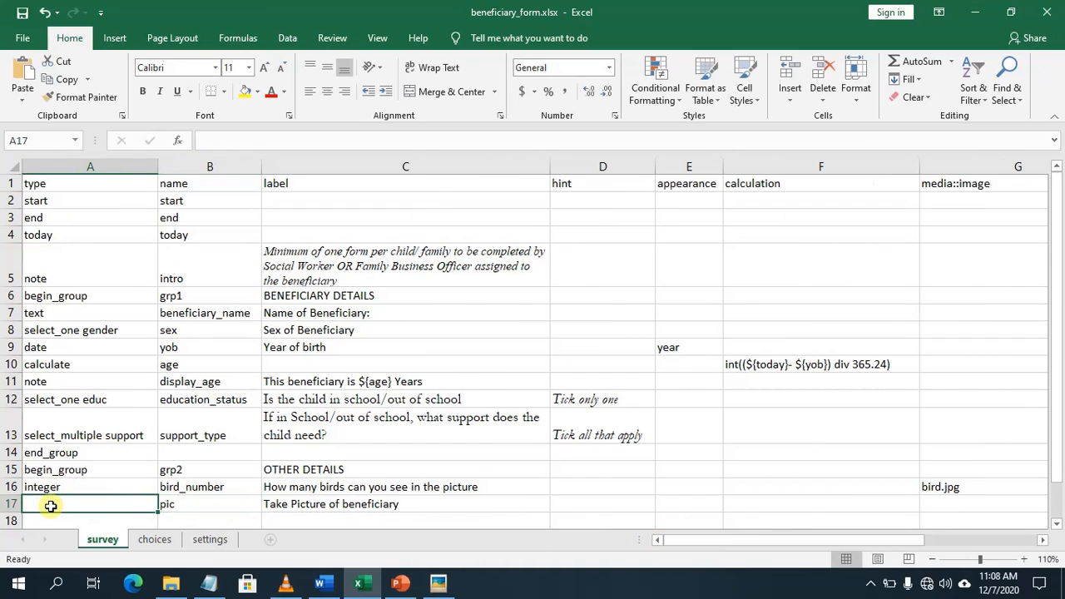
{"action": "type", "text": "image"}
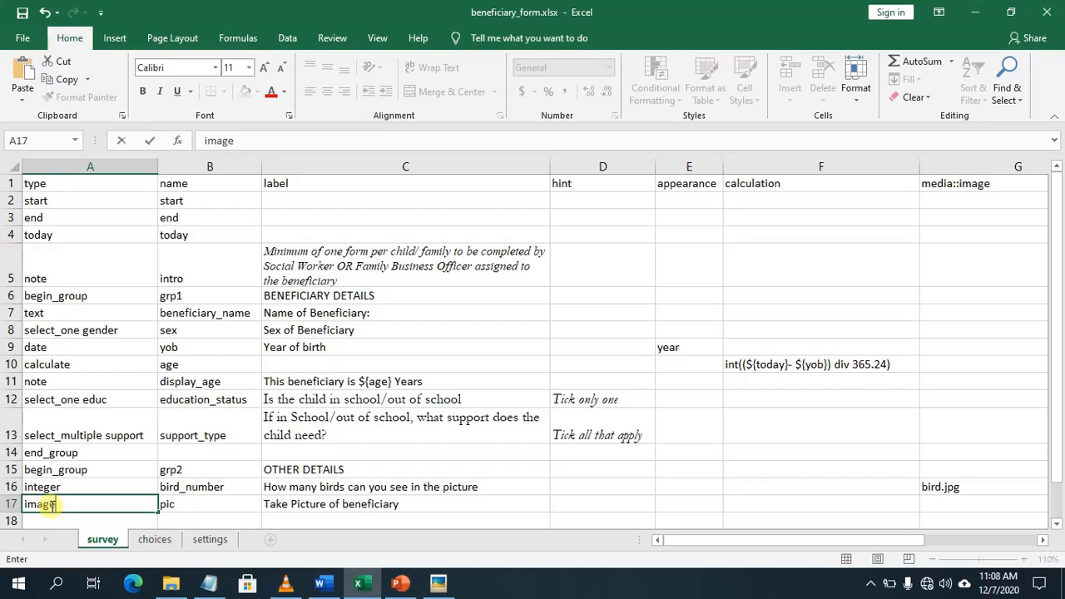
{"action": "left_click", "coordinate": [1056, 524]}
{"action": "left_click", "coordinate": [1057, 523]}
{"action": "left_click", "coordinate": [1057, 523]}
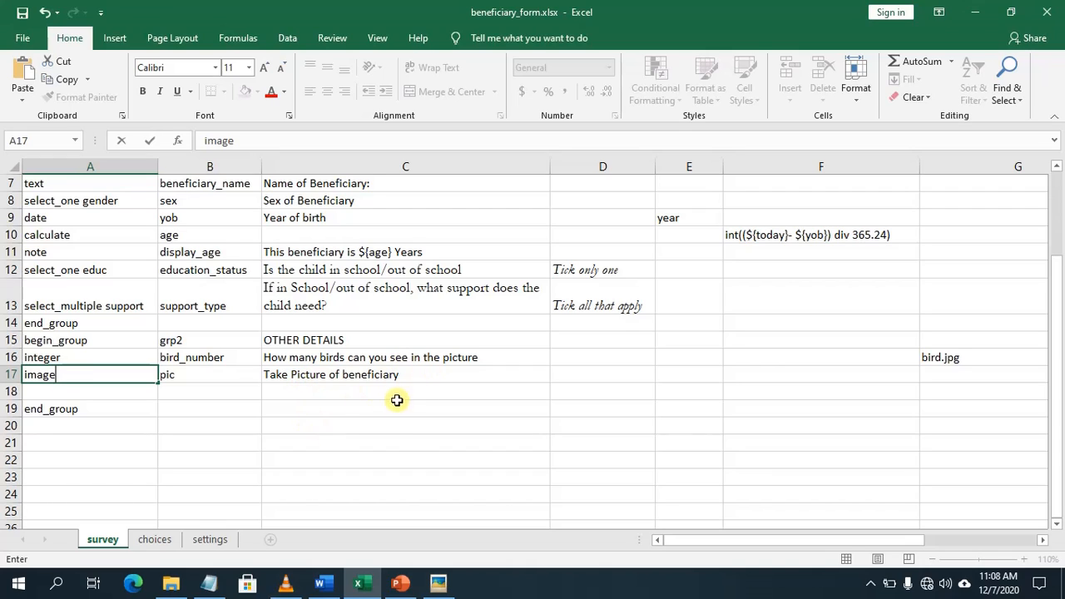
{"action": "double_click", "coordinate": [70, 375]}
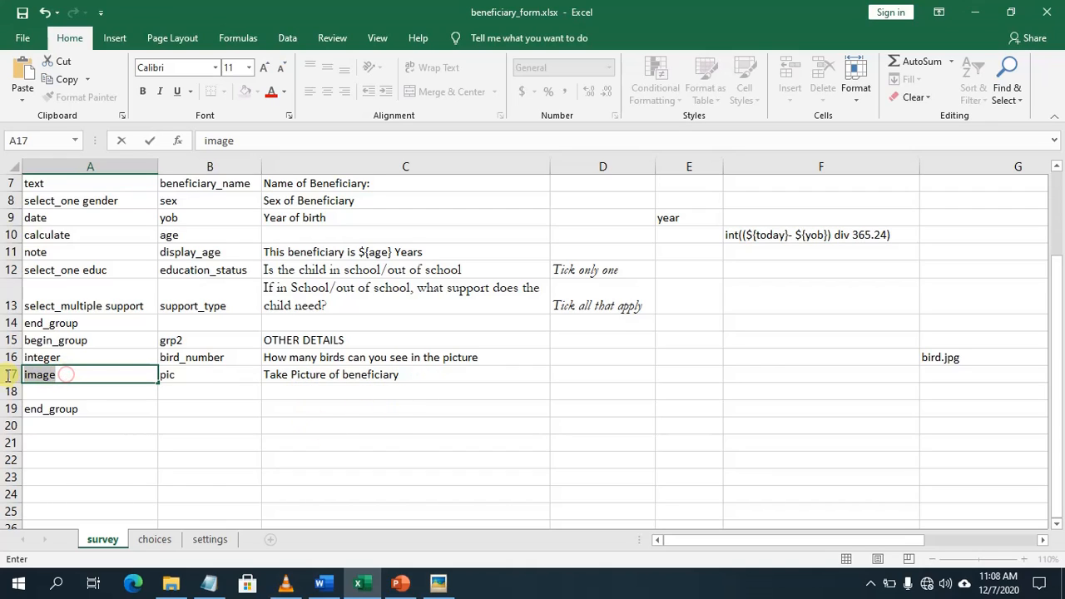
{"action": "left_click", "coordinate": [70, 381]}
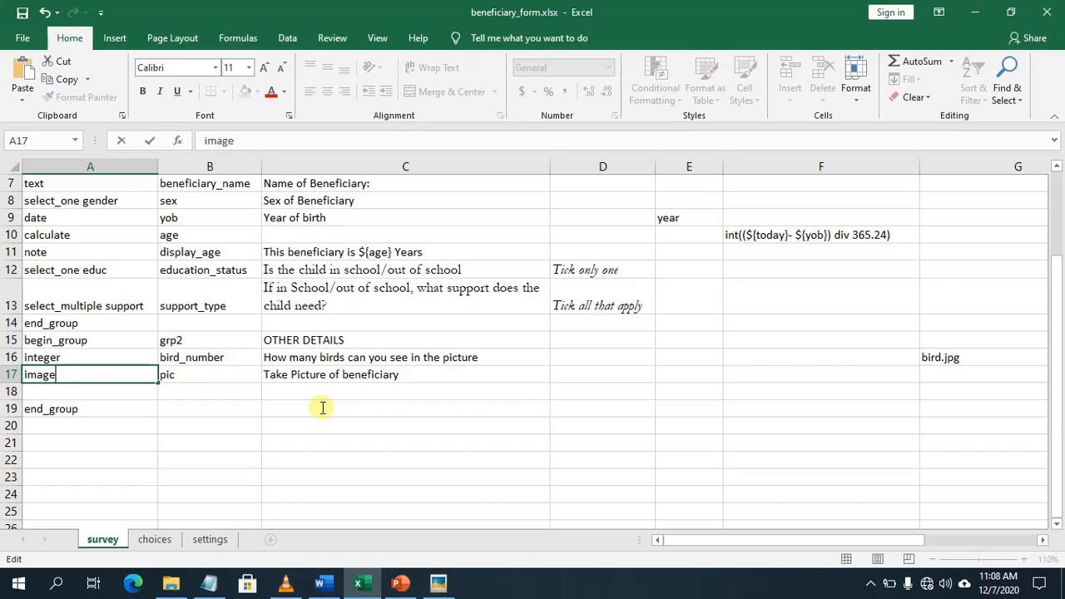
Step: Enter the label "Capture GPS cordinates of beneficiary residence:" in row 18, below the picture question
{"action": "left_click", "coordinate": [295, 392]}
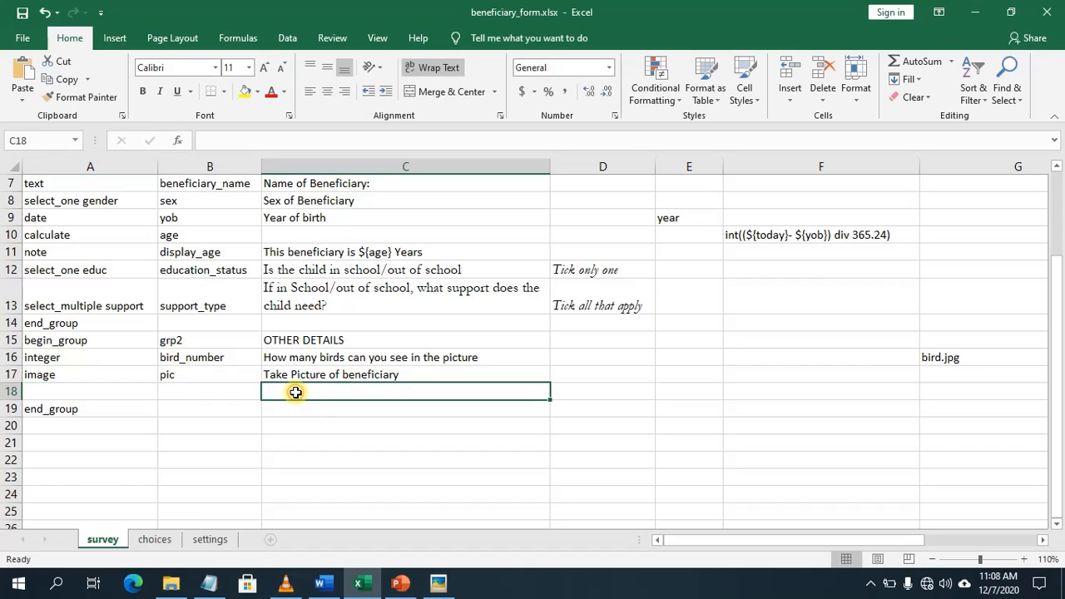
{"action": "type", "text": "capt"}
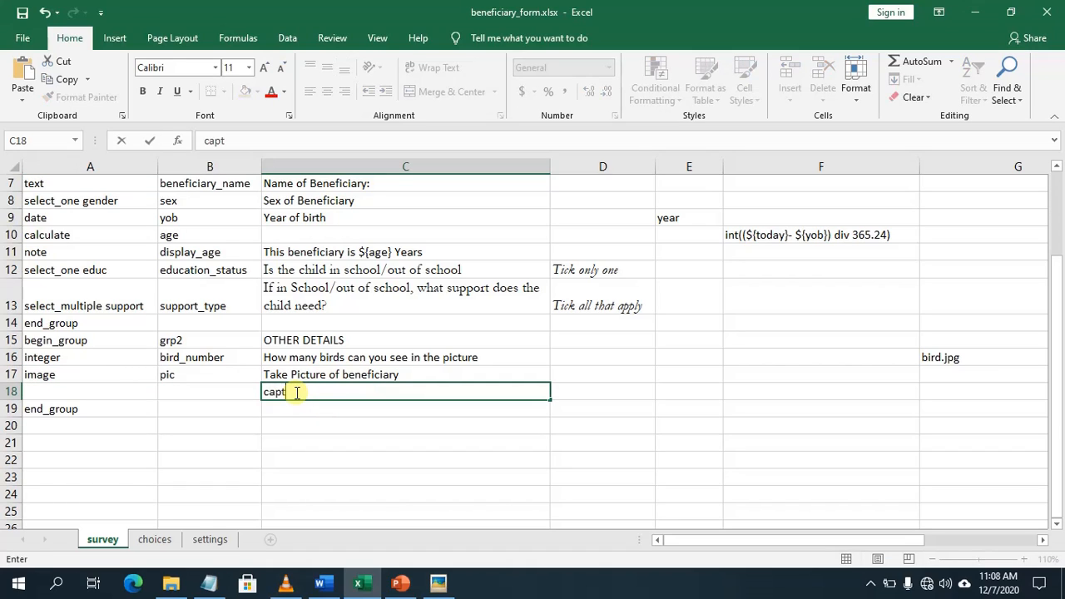
{"action": "type", "text": "ure GPS coe"}
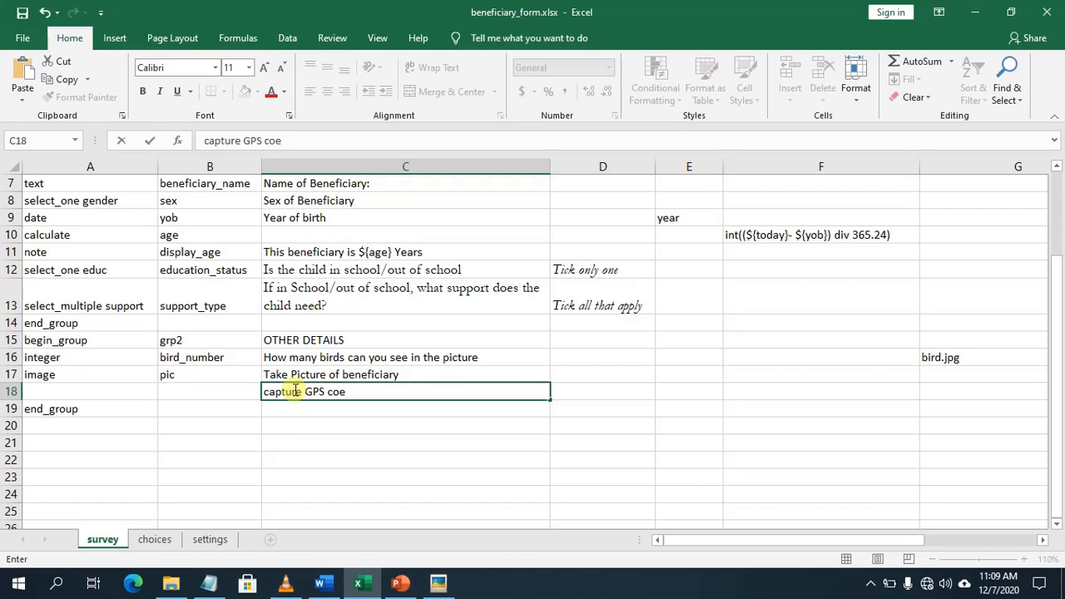
{"action": "key", "text": "BackSpace"}
{"action": "type", "text": "rdinates of "}
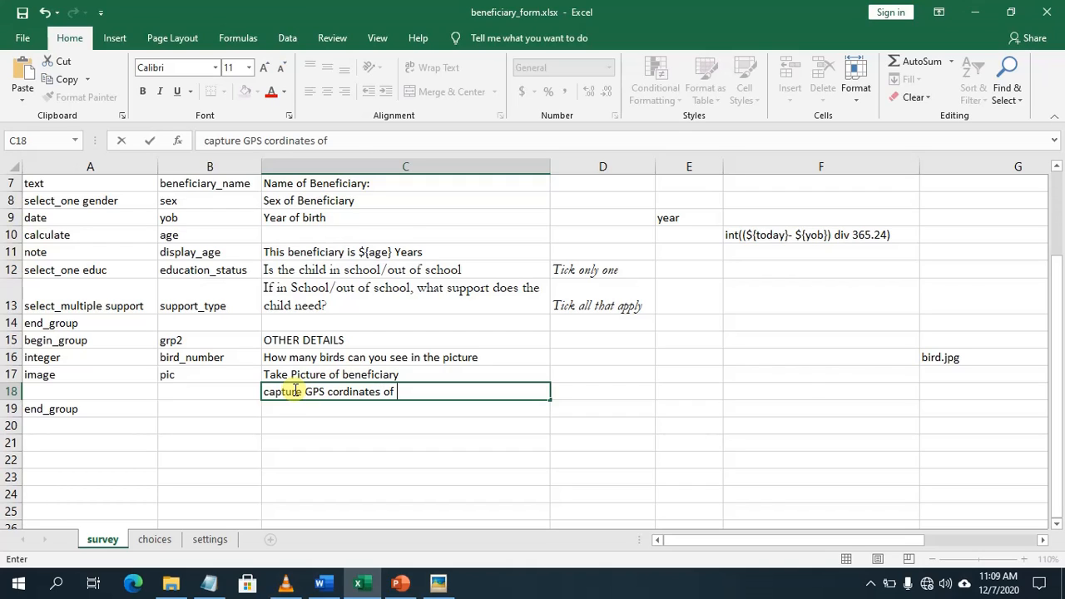
{"action": "type", "text": "benfiac"}
{"action": "key", "text": "BackSpace"}
{"action": "type", "text": "ciary "}
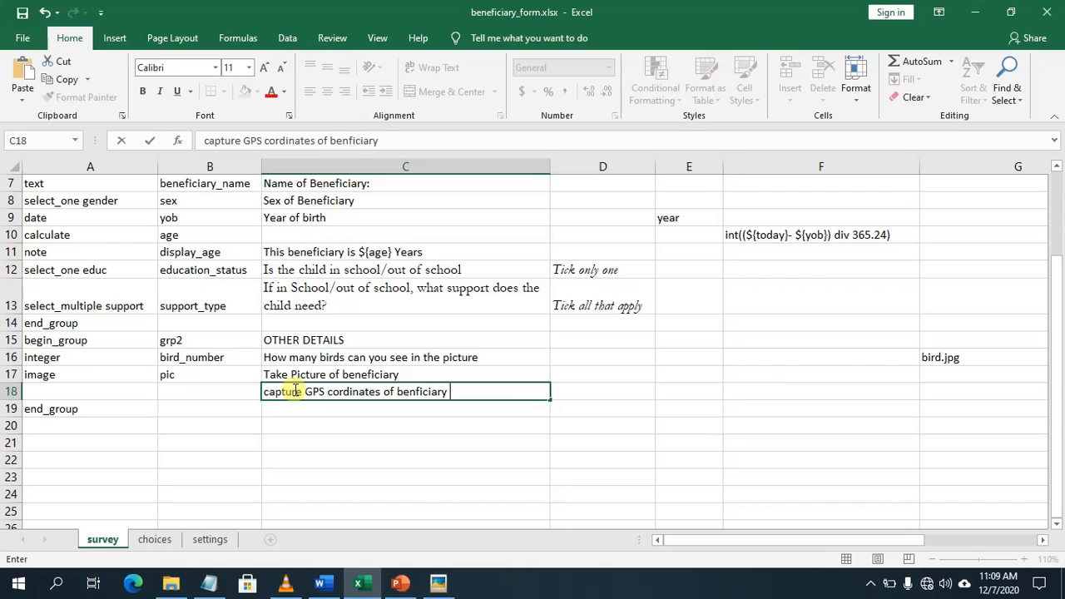
{"action": "type", "text": "residence:"}
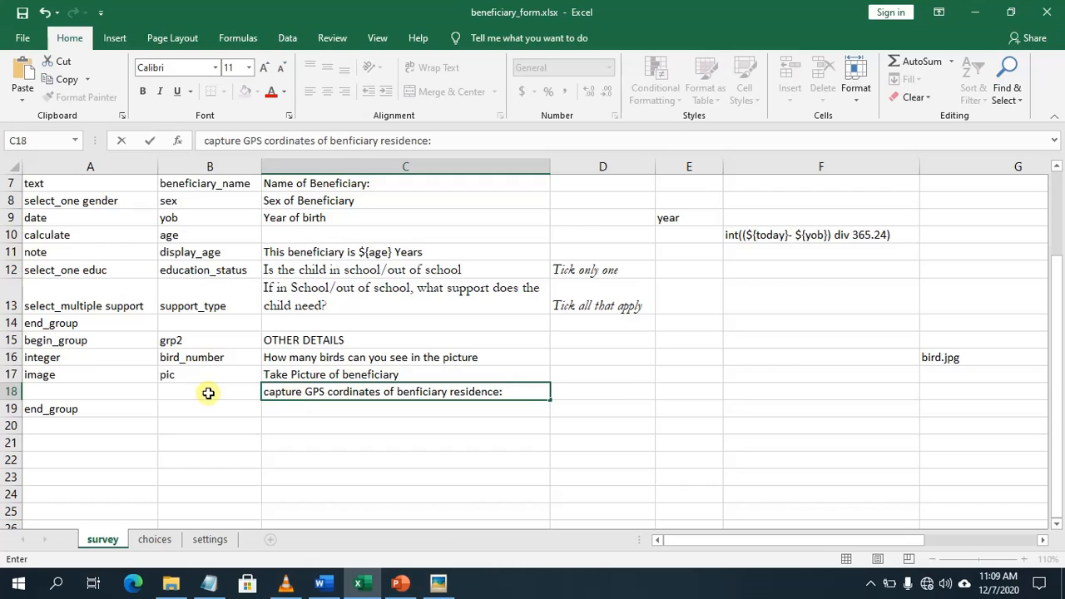
{"action": "left_click", "coordinate": [418, 392]}
{"action": "type", "text": "e"}
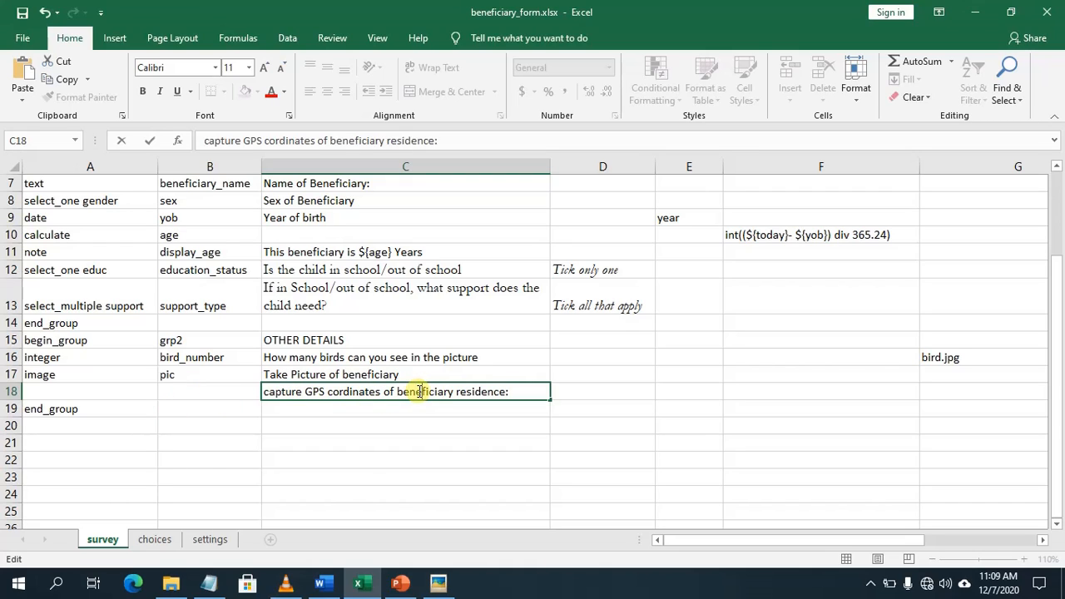
{"action": "left_click", "coordinate": [268, 392]}
{"action": "key", "text": "BackSpace"}
{"action": "type", "text": "C"}
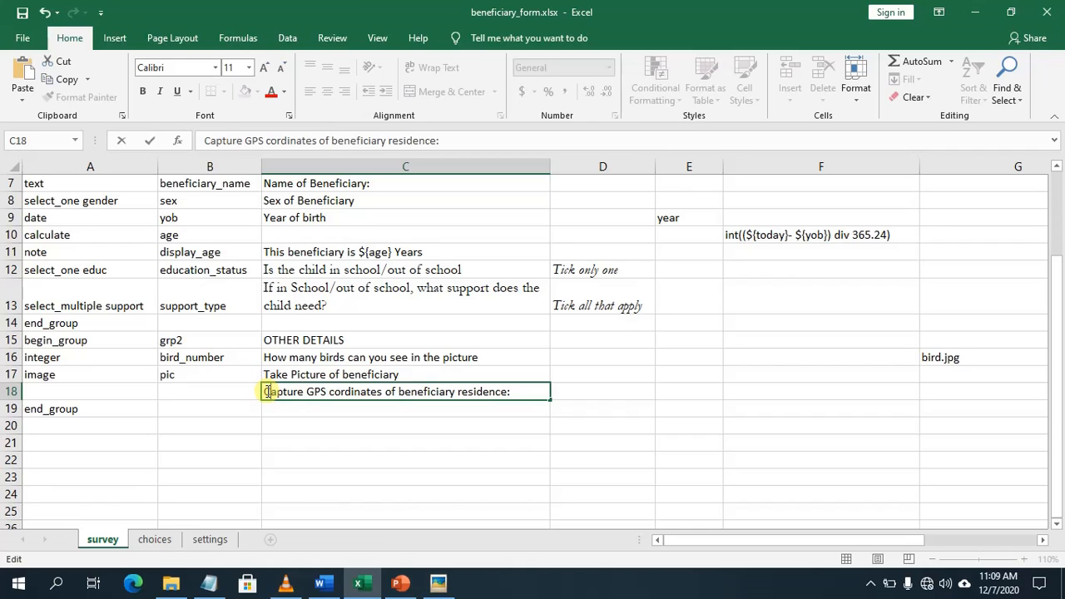
Step: Name the row 18 GPS question "gps" and set its type to geopoint
{"action": "left_click", "coordinate": [201, 396]}
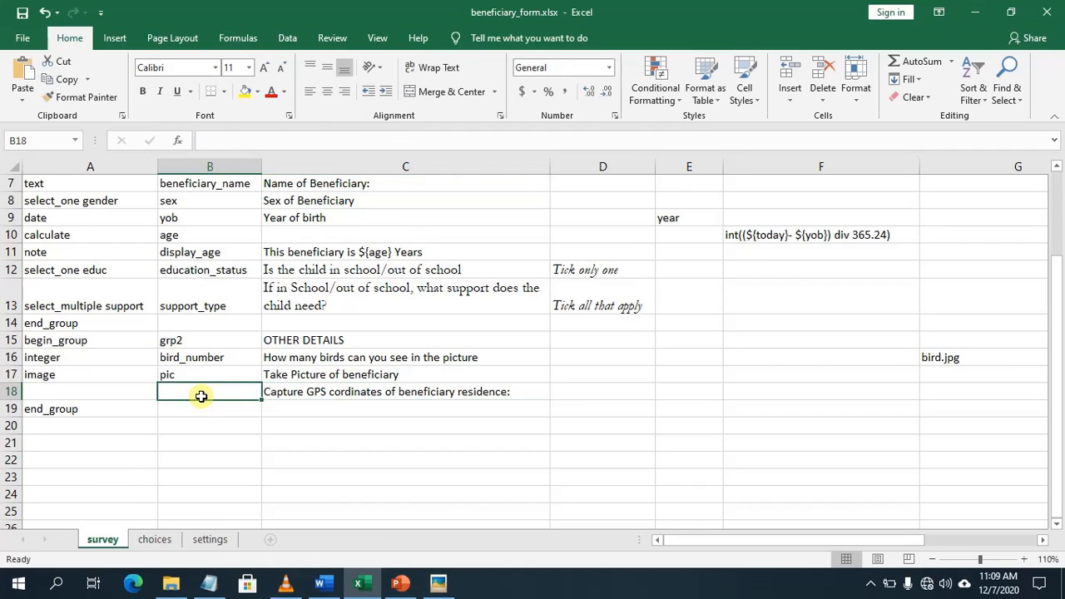
{"action": "type", "text": "gpos"}
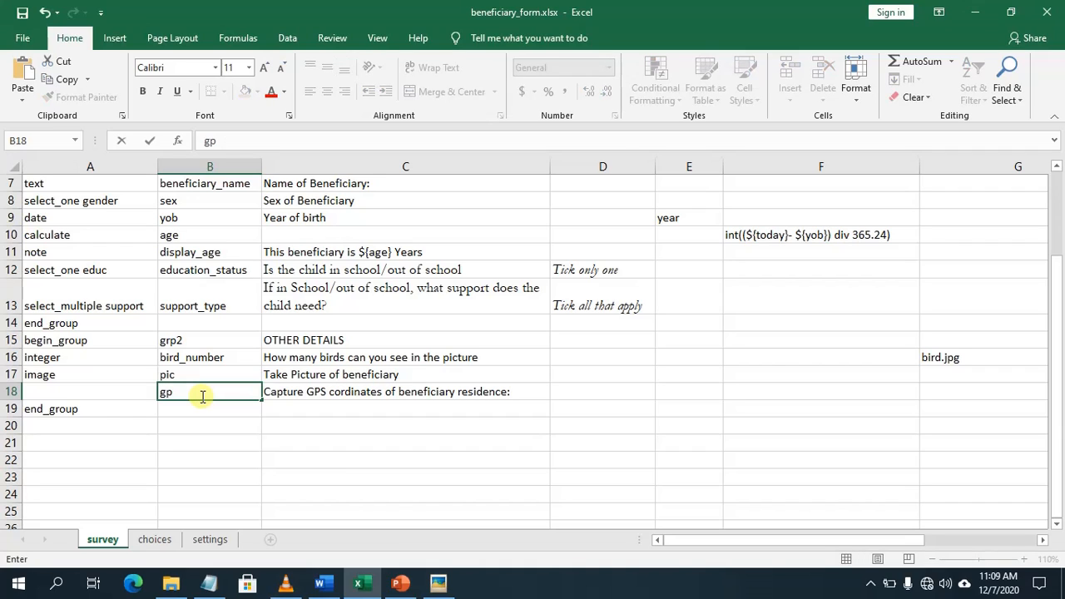
{"action": "left_click", "coordinate": [106, 390]}
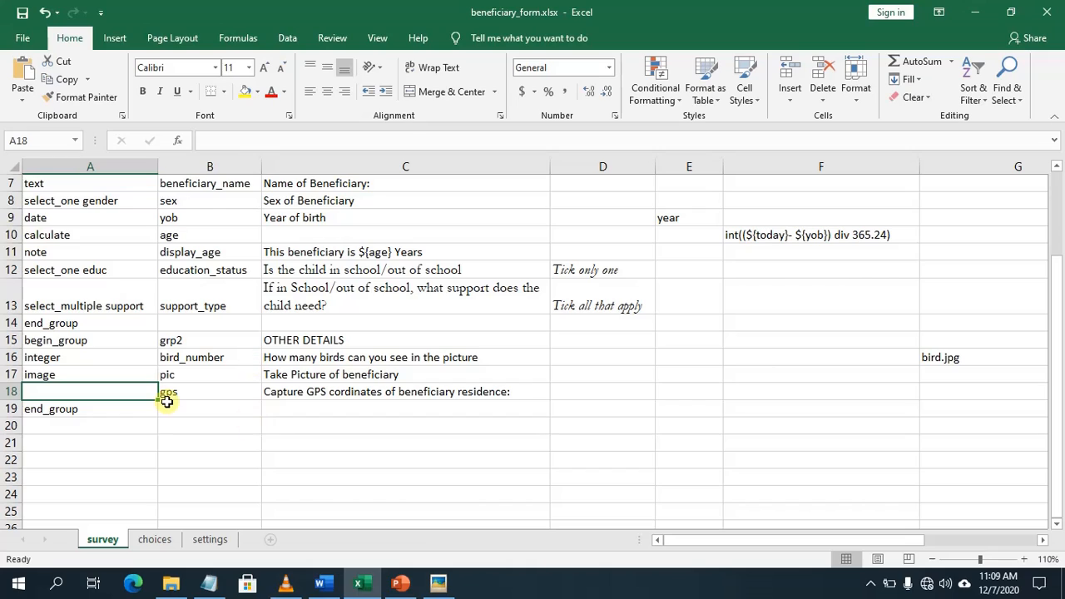
{"action": "type", "text": "gepo"}
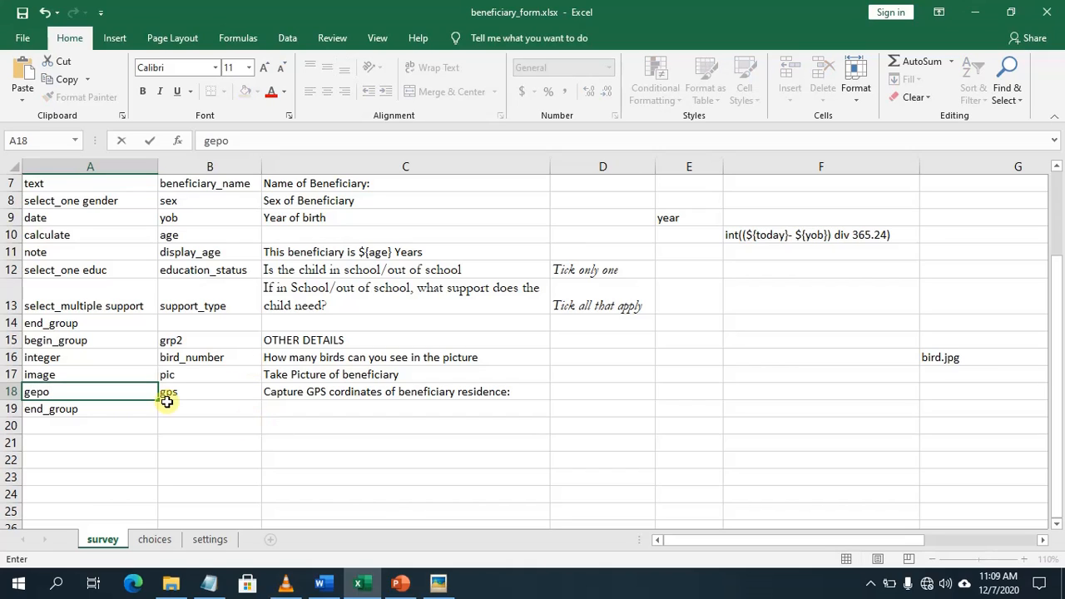
{"action": "key", "text": "BackSpace"}
{"action": "key", "text": "BackSpace"}
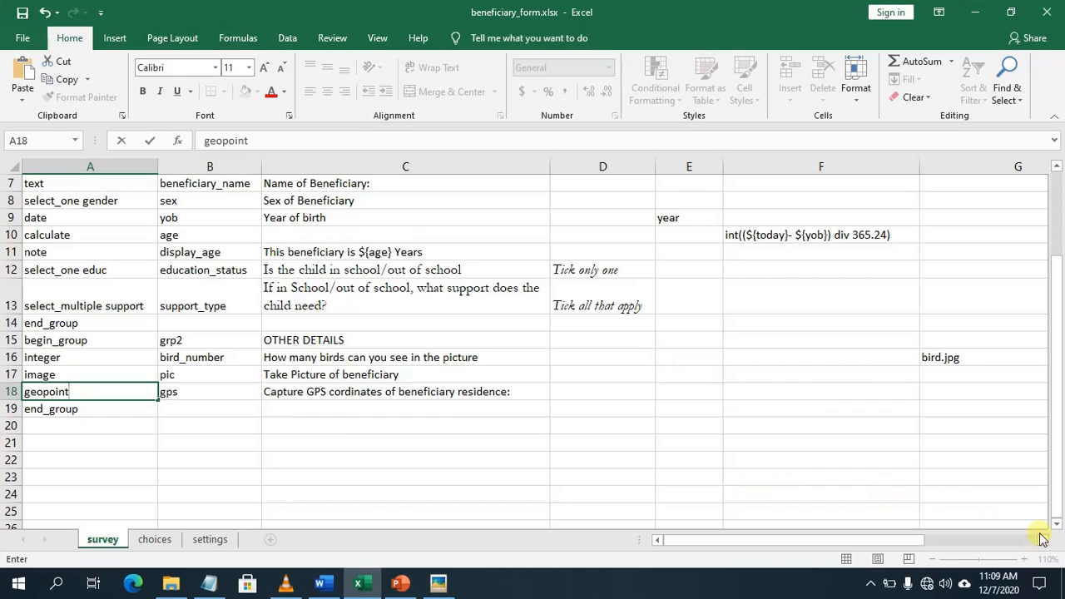
Step: Insert a new column before the calculation column on the survey sheet
{"action": "left_click_drag", "start_coordinate": [1056, 464], "coordinate": [1008, 433]}
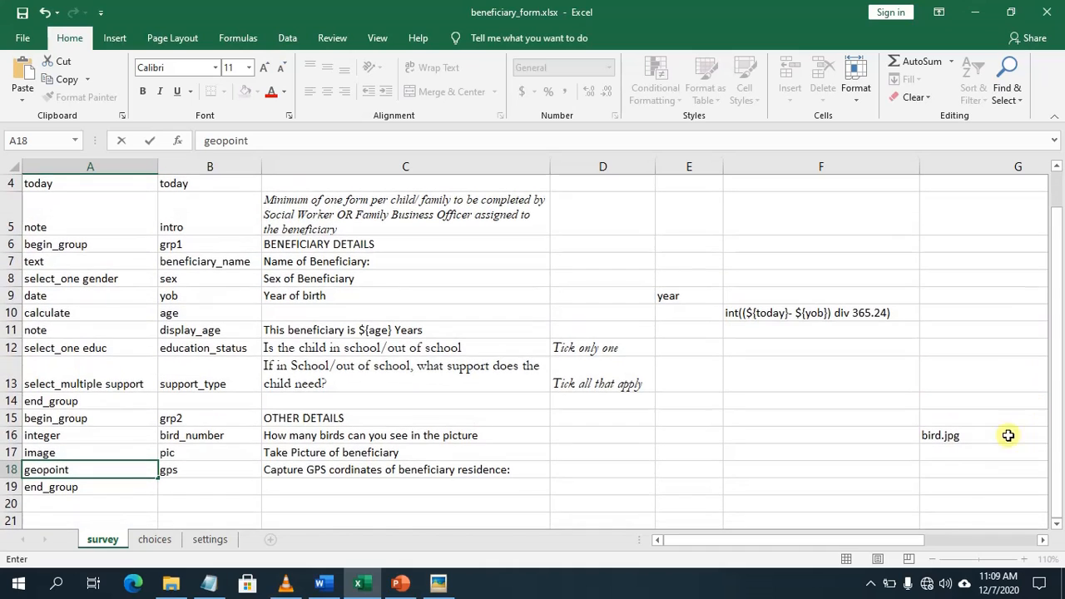
{"action": "left_click_drag", "start_coordinate": [870, 539], "coordinate": [829, 536]}
{"action": "left_click_drag", "start_coordinate": [1061, 466], "coordinate": [1032, 349]}
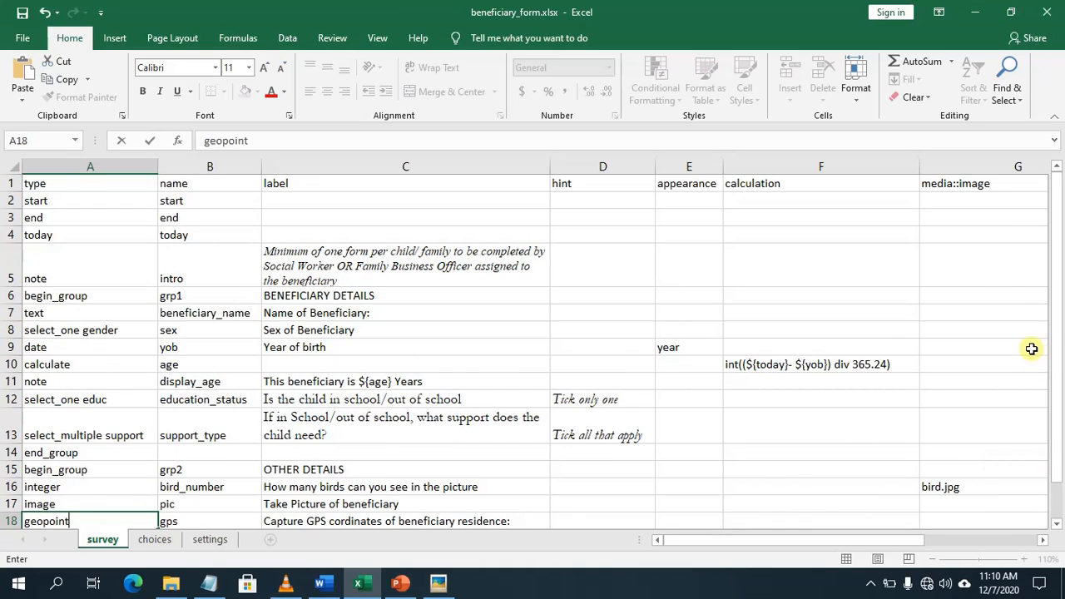
{"action": "left_click", "coordinate": [743, 165]}
{"action": "right_click", "coordinate": [743, 165]}
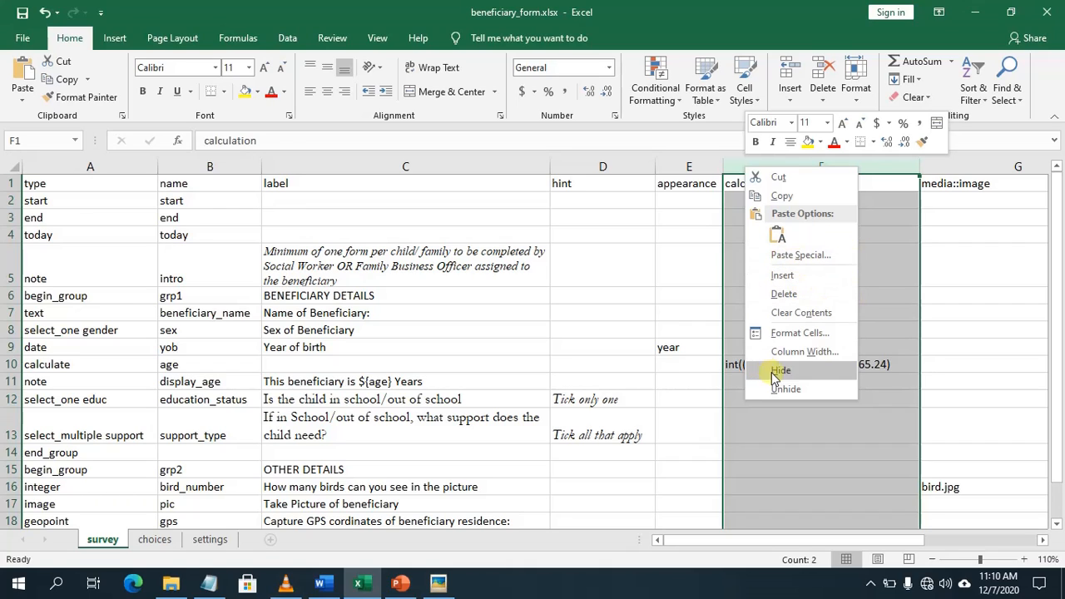
{"action": "left_click", "coordinate": [784, 275]}
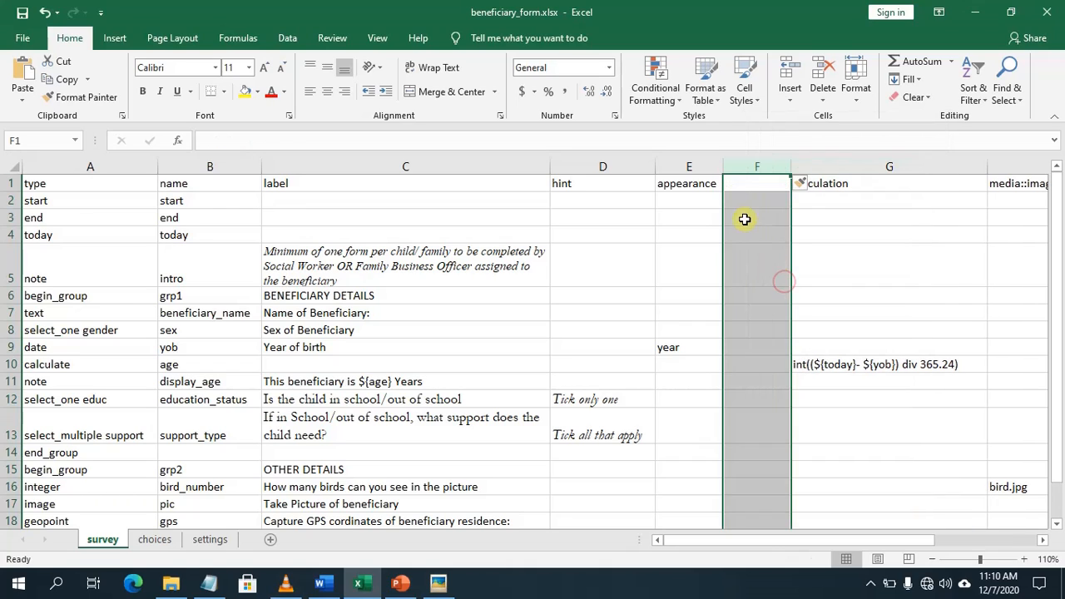
Step: Enter "AccuracyThreshold::" as the header of the new column in cell F1
{"action": "left_click", "coordinate": [737, 184]}
{"action": "type", "text": "A"}
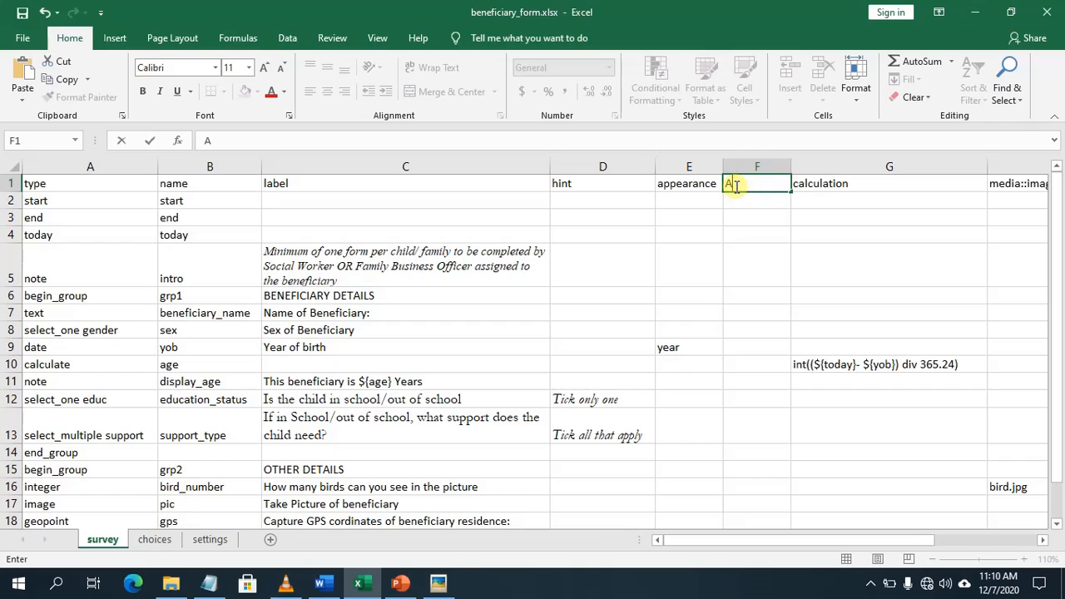
{"action": "type", "text": "ccuracyTh"}
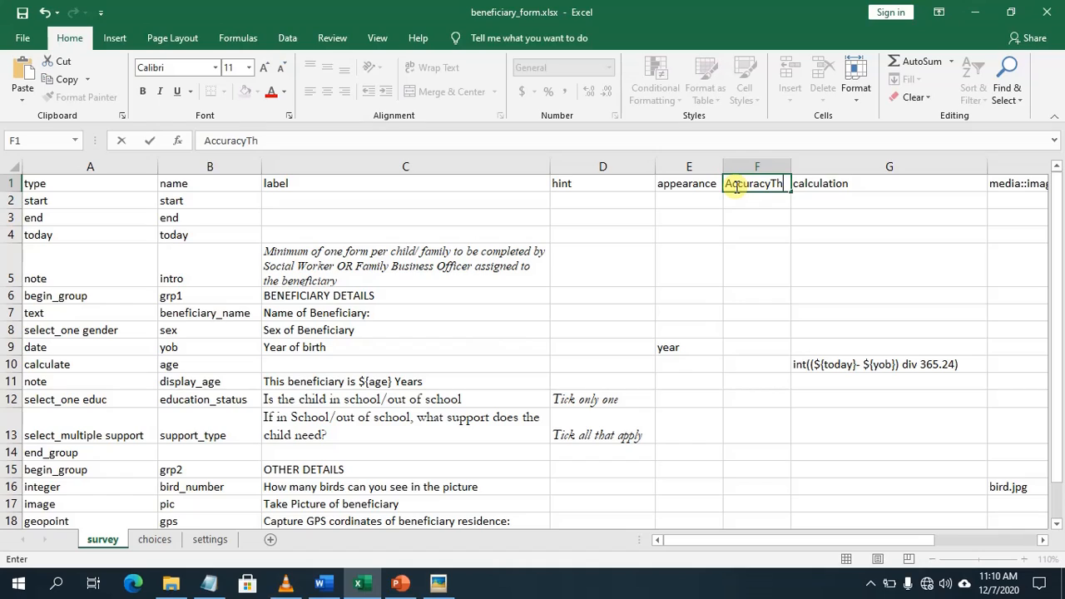
{"action": "type", "text": "resho"}
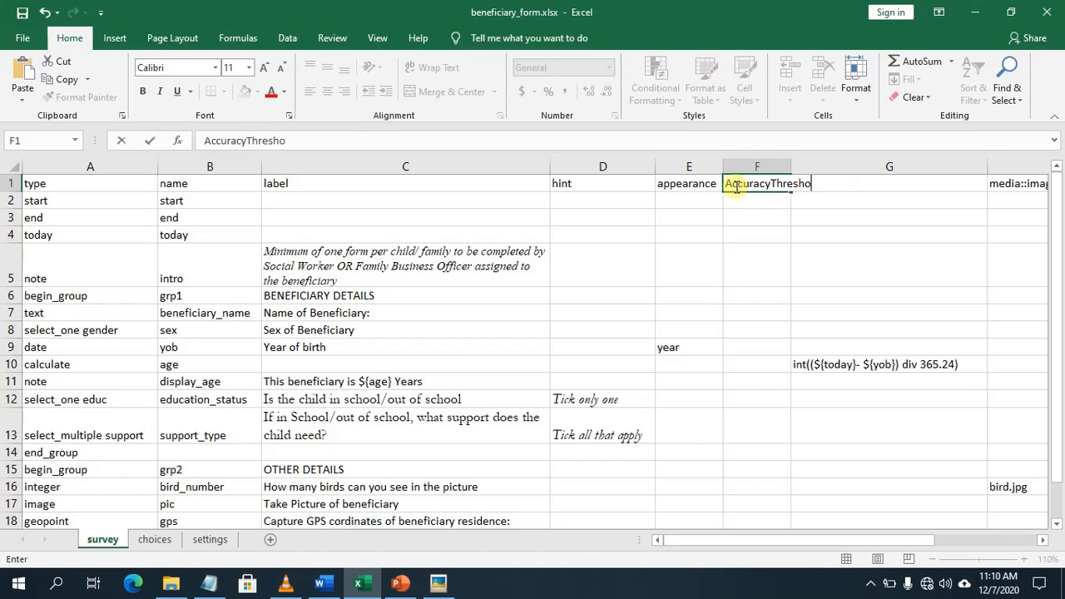
{"action": "type", "text": "ld::"}
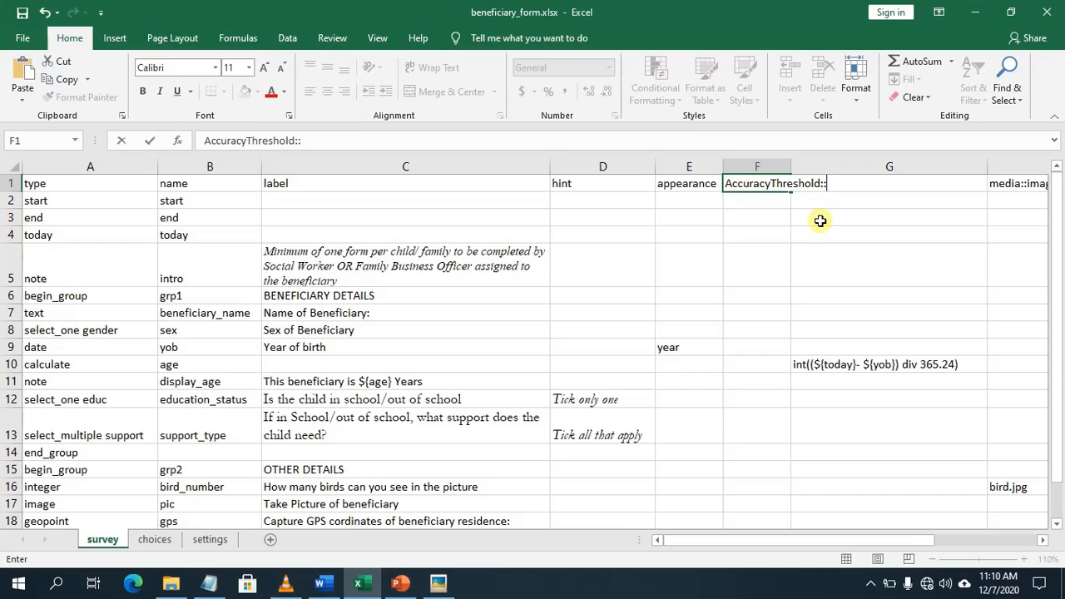
{"action": "left_click", "coordinate": [871, 582]}
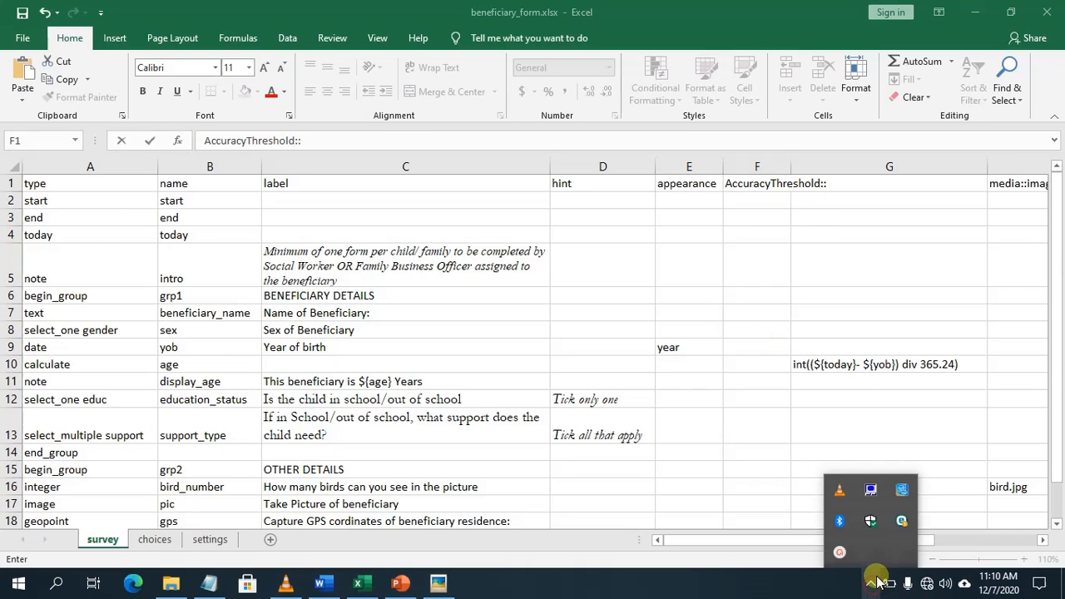
{"action": "left_click", "coordinate": [839, 552]}
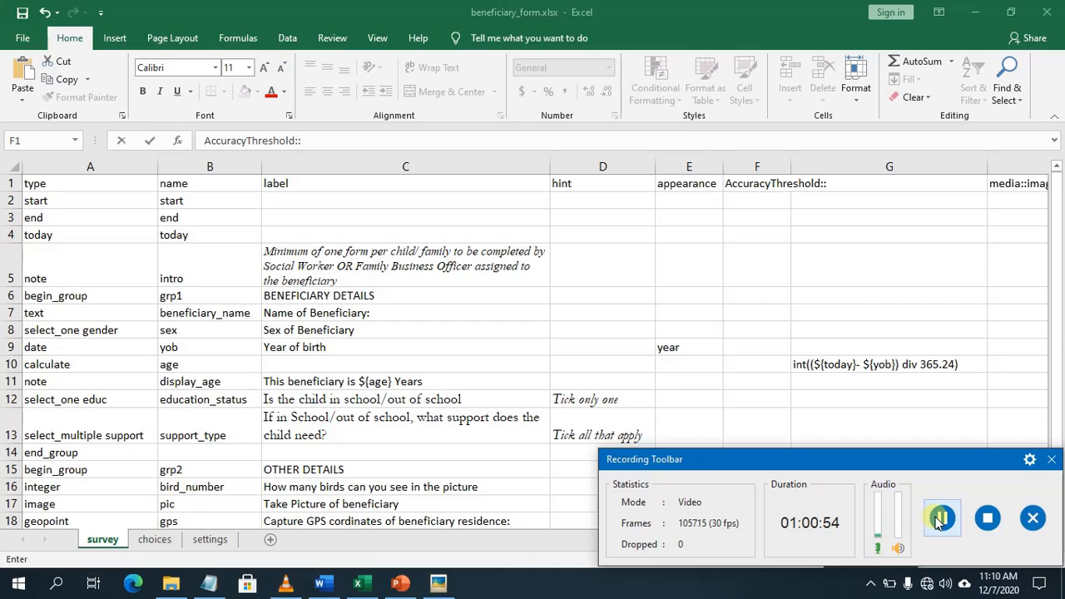
{"action": "left_click", "coordinate": [1051, 459]}
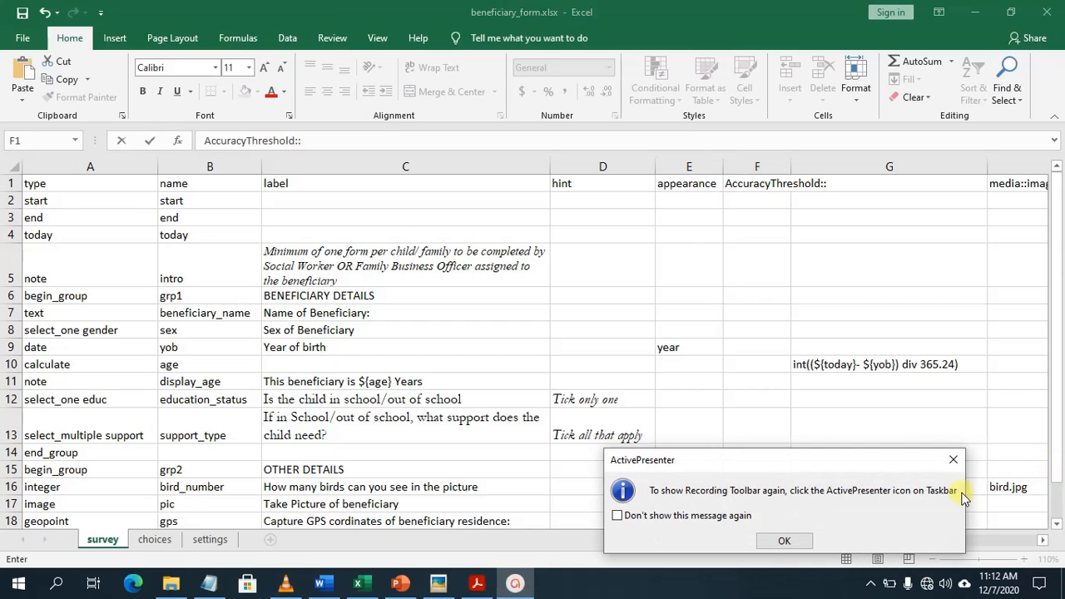
{"action": "left_click", "coordinate": [784, 542]}
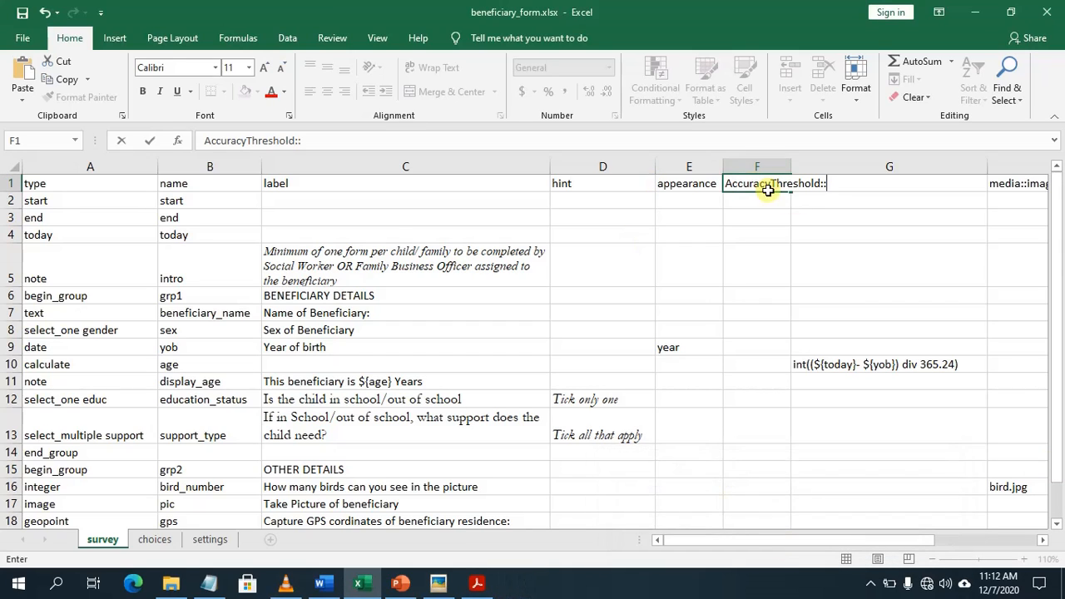
Step: Remove the trailing colons so the F1 header reads "AccuracyThreshold", and fit the width of column F to it
{"action": "left_click", "coordinate": [314, 137]}
{"action": "key", "text": "BackSpace"}
{"action": "key", "text": "BackSpace"}
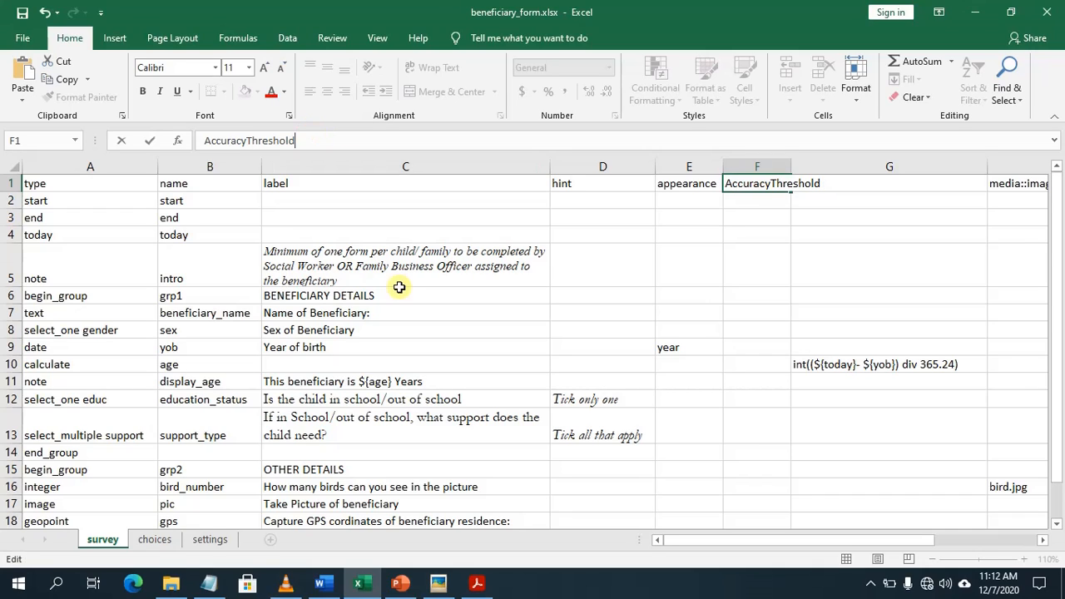
{"action": "double_click", "coordinate": [790, 168]}
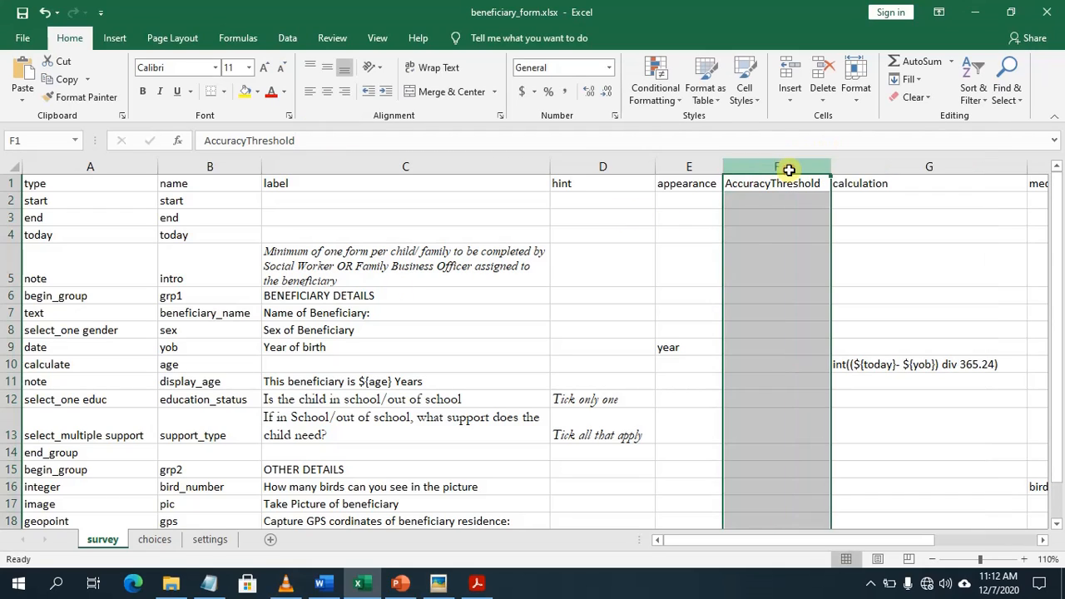
Step: Change the header in cell F1 to "body::accuracyThreshold"
{"action": "double_click", "coordinate": [738, 182]}
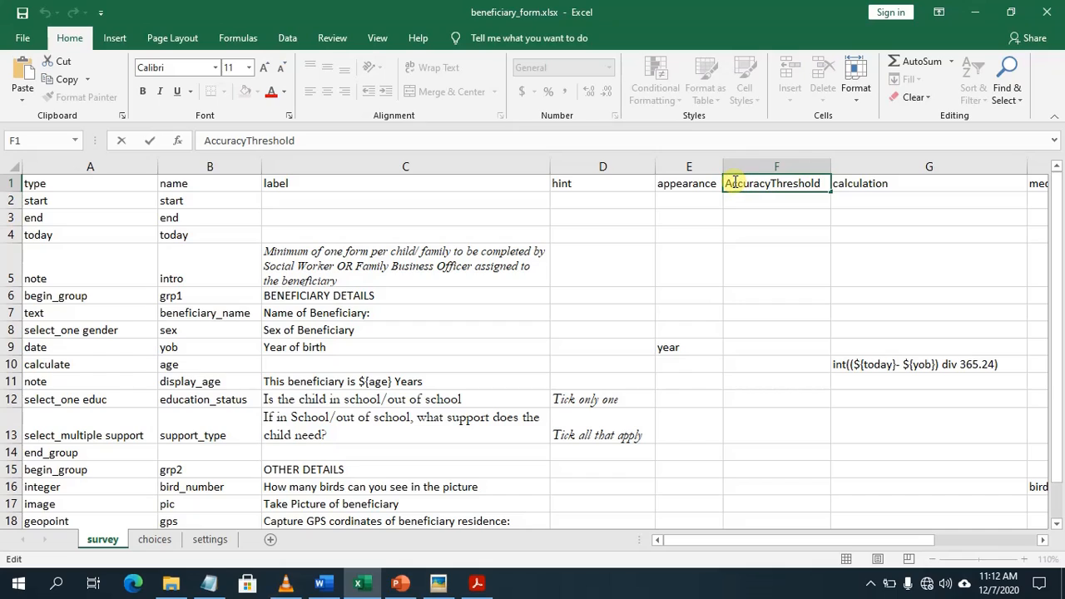
{"action": "left_click", "coordinate": [734, 181]}
{"action": "key", "text": "BackSpace"}
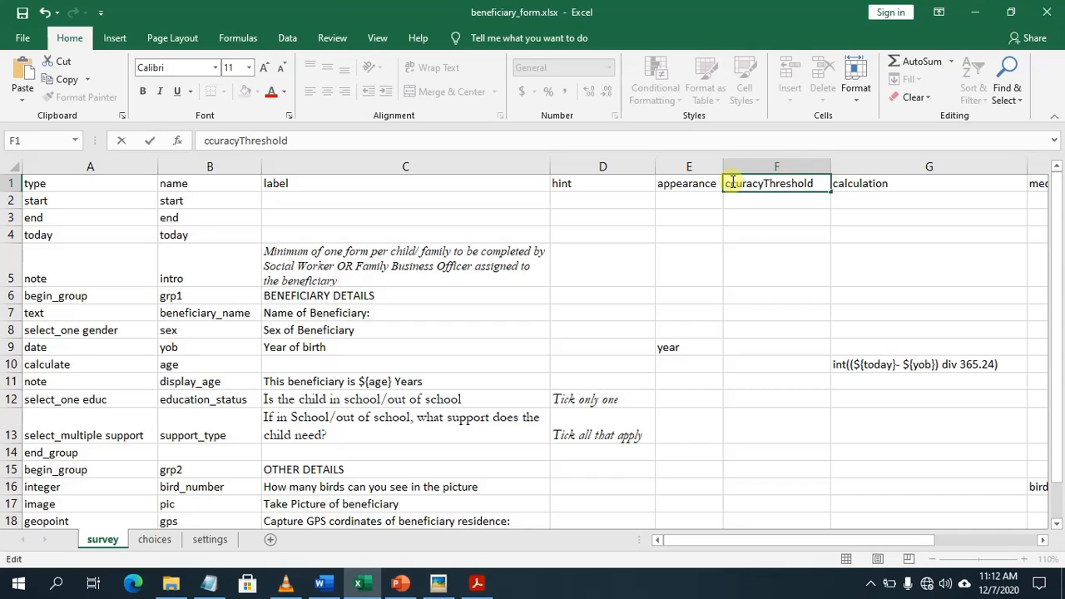
{"action": "type", "text": "body"}
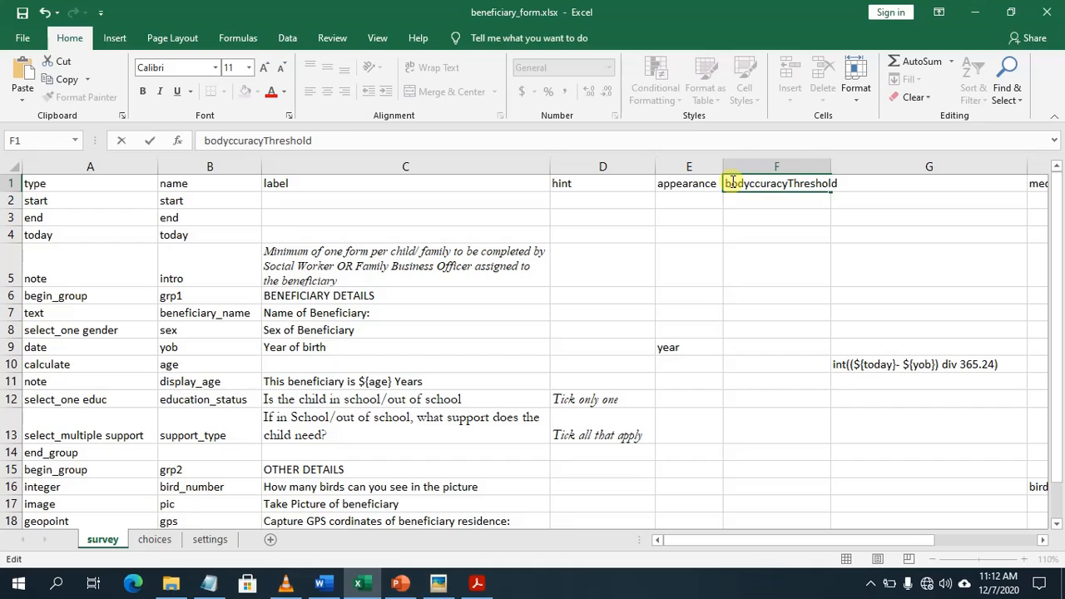
{"action": "type", "text": "::"}
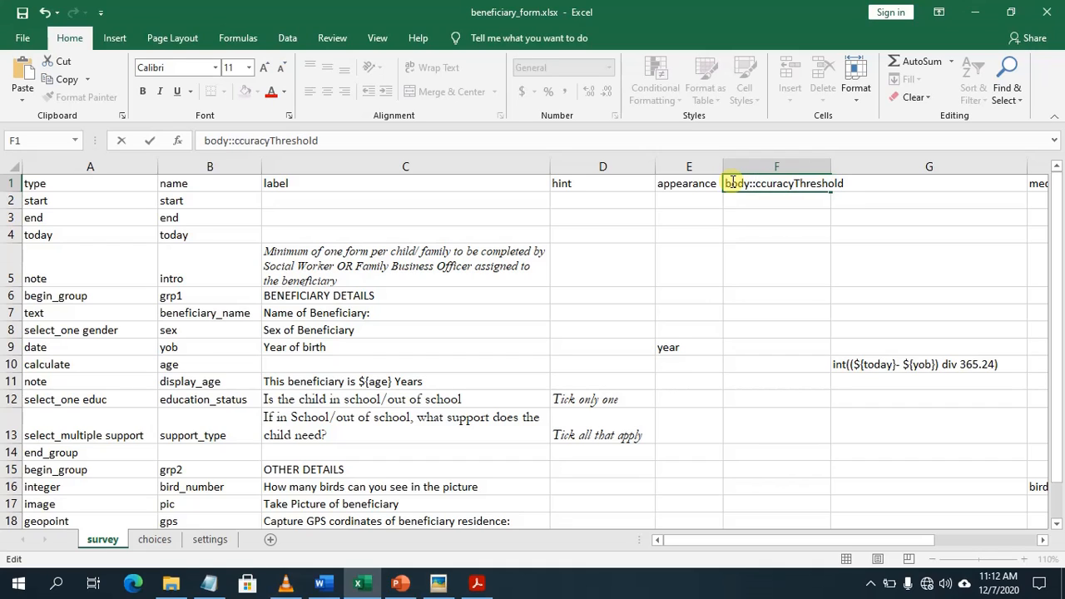
{"action": "left_click", "coordinate": [802, 165]}
{"action": "type", "text": "a"}
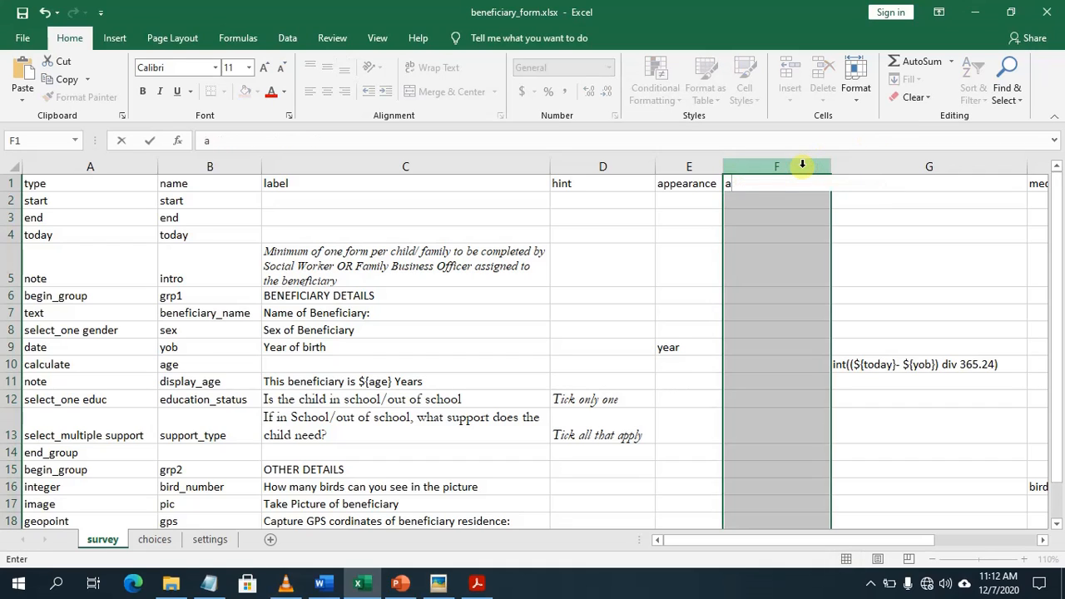
{"action": "key", "text": "ctrl+z"}
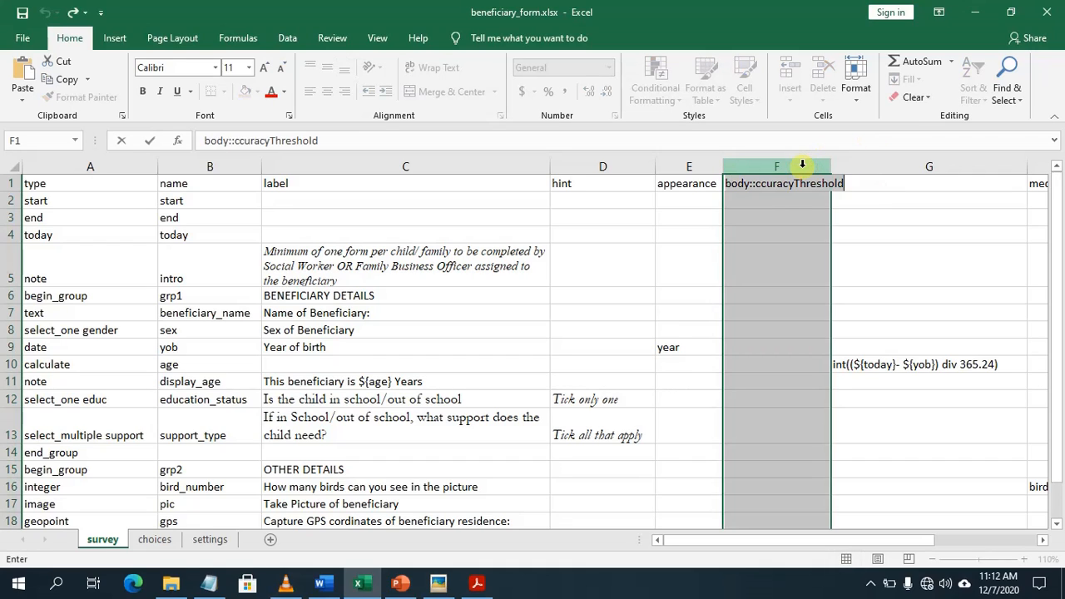
{"action": "double_click", "coordinate": [757, 185]}
{"action": "type", "text": "a"}
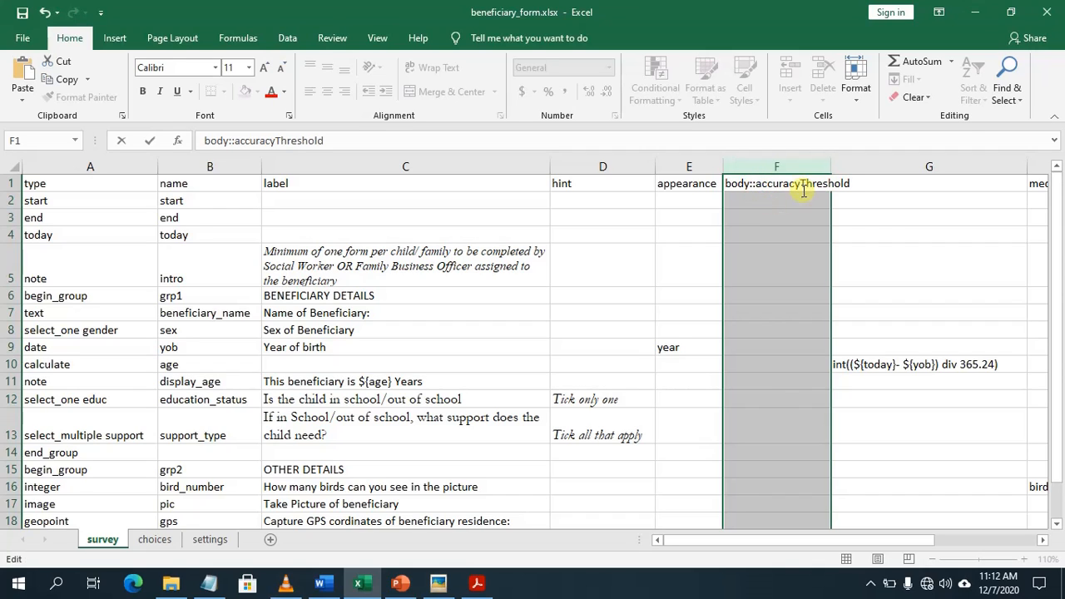
Step: Widen column F to fit the full body::accuracyThreshold header
{"action": "left_click", "coordinate": [838, 166]}
{"action": "double_click", "coordinate": [831, 166]}
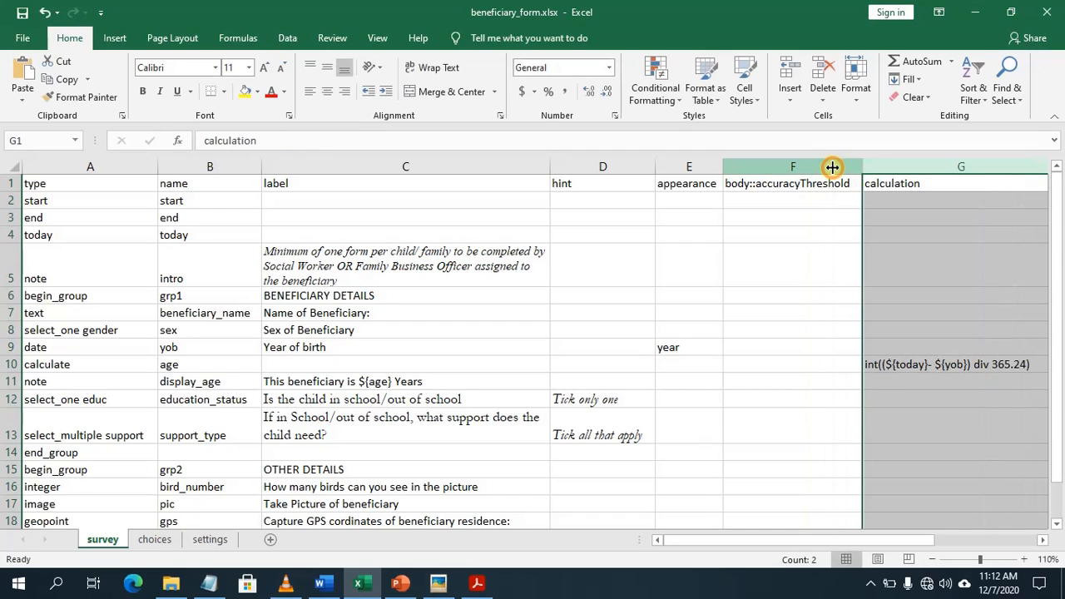
{"action": "left_click", "coordinate": [785, 217]}
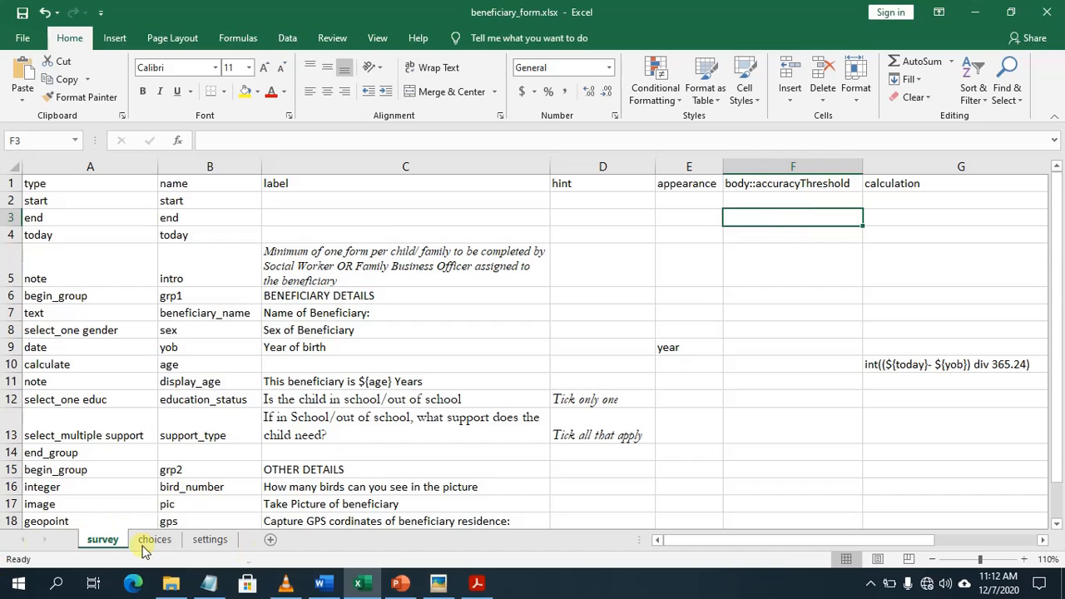
Step: Set the body::accuracyThreshold value of the geopoint question in row 18 to 3
{"action": "left_click", "coordinate": [4, 521]}
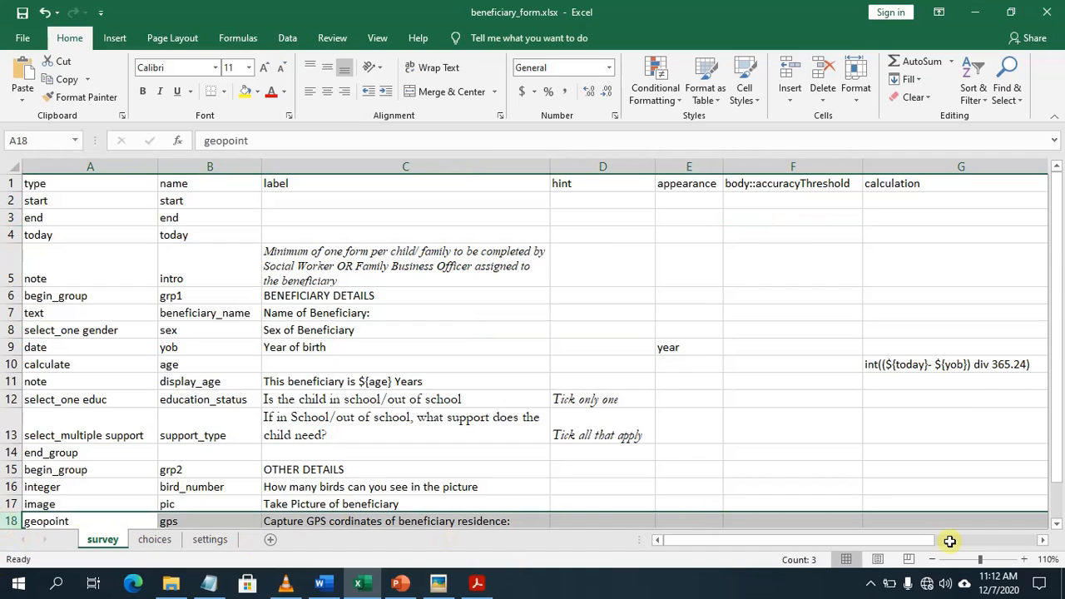
{"action": "left_click", "coordinate": [1059, 523]}
{"action": "left_click", "coordinate": [1058, 523]}
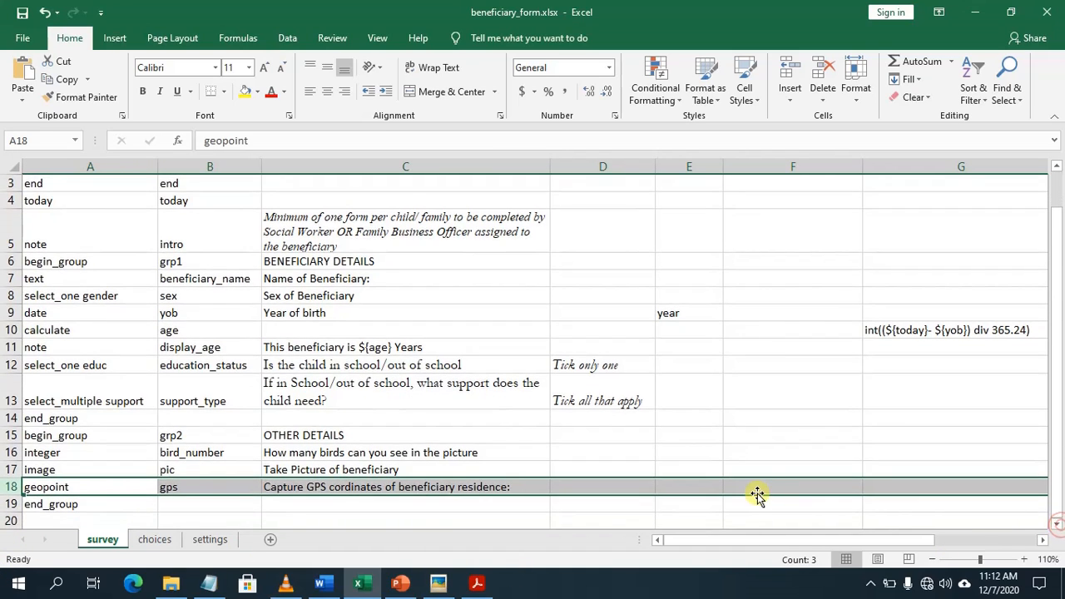
{"action": "double_click", "coordinate": [759, 487]}
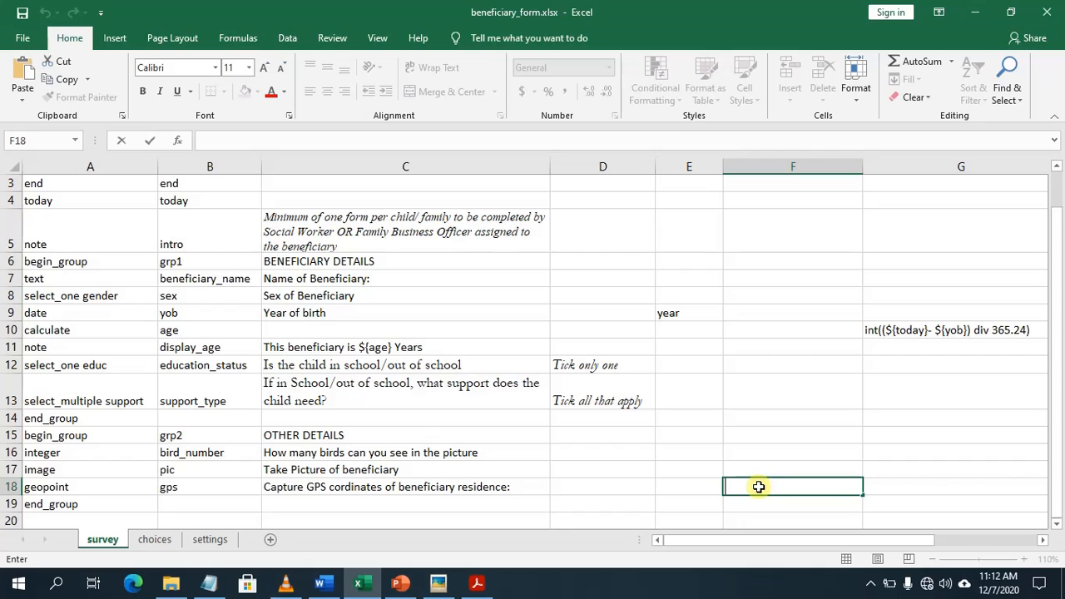
{"action": "type", "text": "3"}
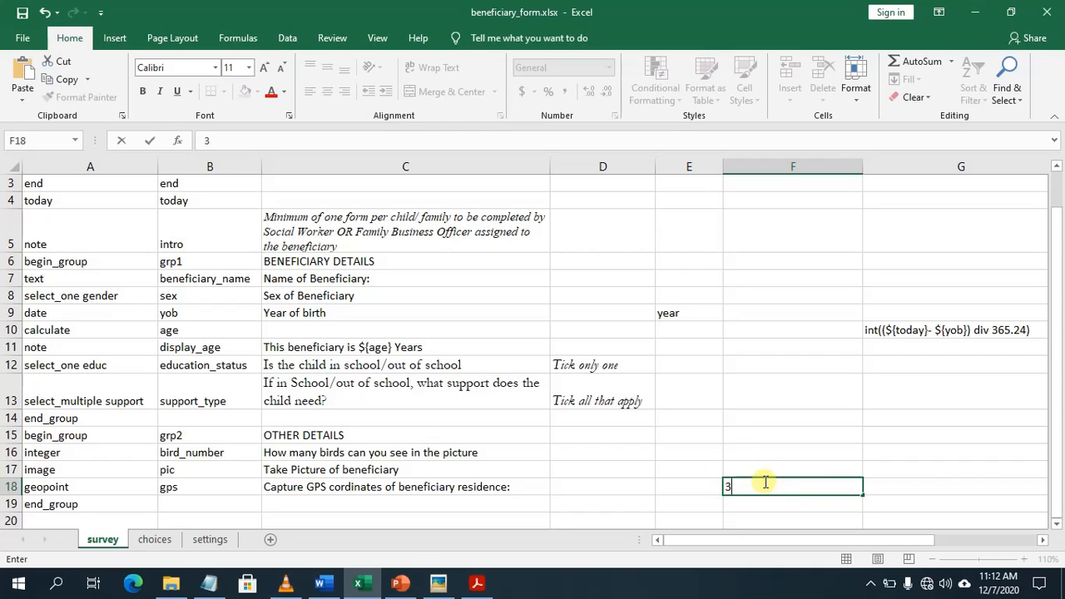
{"action": "left_click", "coordinate": [682, 483]}
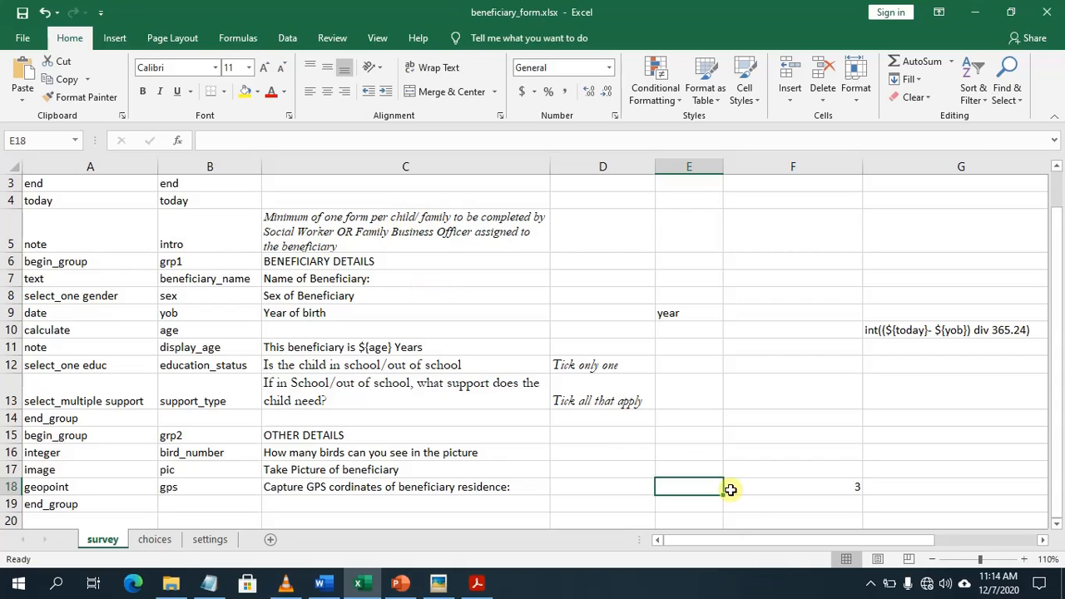
{"action": "left_click", "coordinate": [872, 585]}
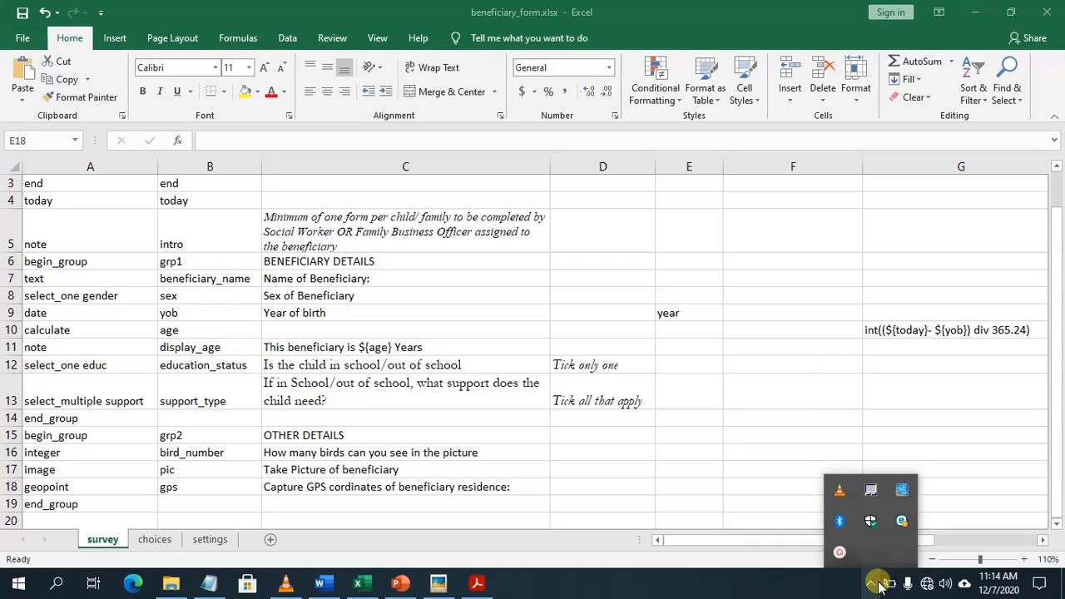
{"action": "left_click", "coordinate": [840, 551]}
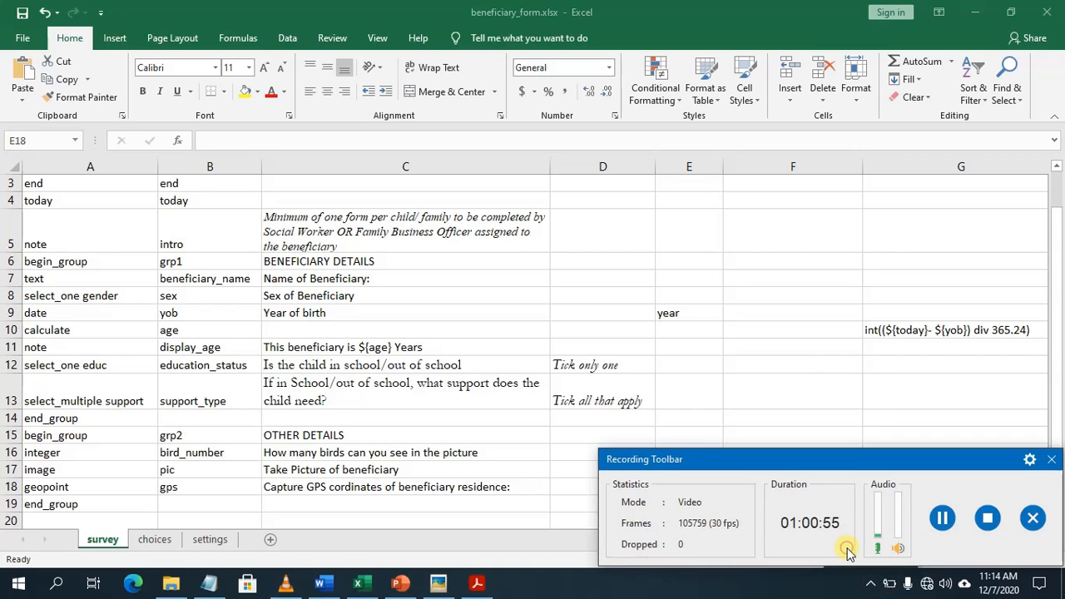